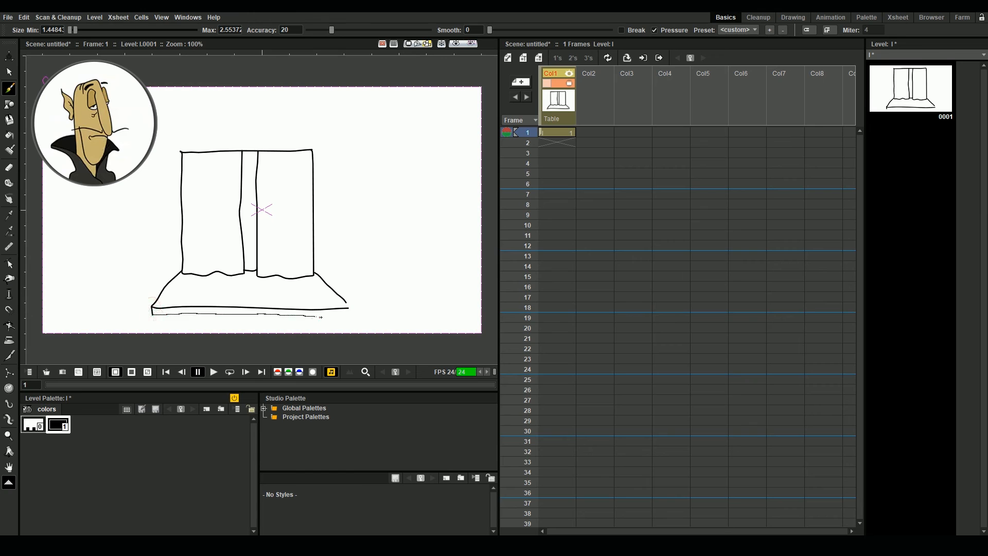
Finish the windowsill's front edge, add fold lines to both curtains, and sketch a flower in a vase and a crescent moon.
{"action": "left_click_drag", "start_coordinate": [321, 317], "coordinate": [350, 309]}
{"action": "left_click_drag", "start_coordinate": [210, 261], "coordinate": [210, 262]}
{"action": "left_click_drag", "start_coordinate": [219, 169], "coordinate": [216, 246]}
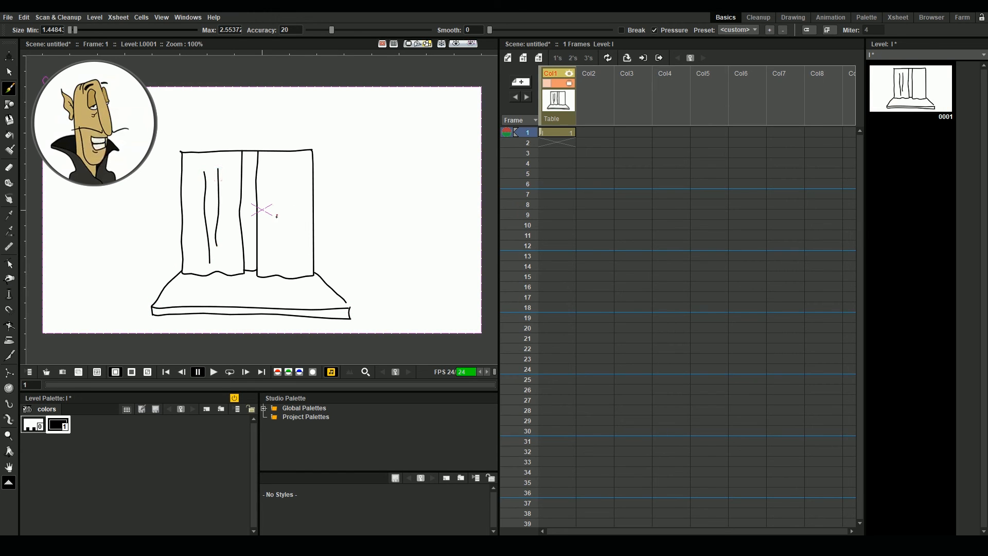
{"action": "left_click_drag", "start_coordinate": [277, 174], "coordinate": [280, 267]}
{"action": "left_click_drag", "start_coordinate": [291, 252], "coordinate": [288, 202]}
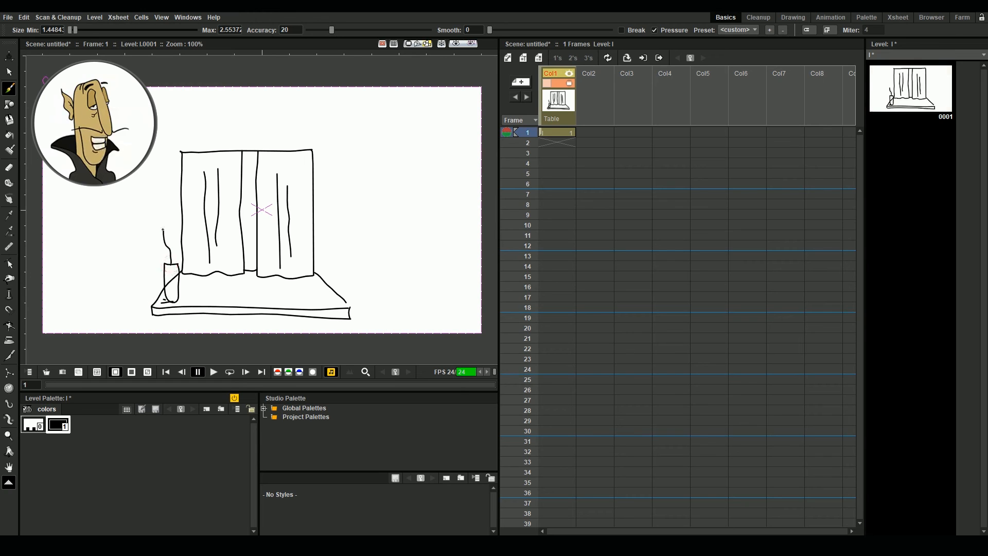
{"action": "left_click_drag", "start_coordinate": [169, 240], "coordinate": [166, 228]}
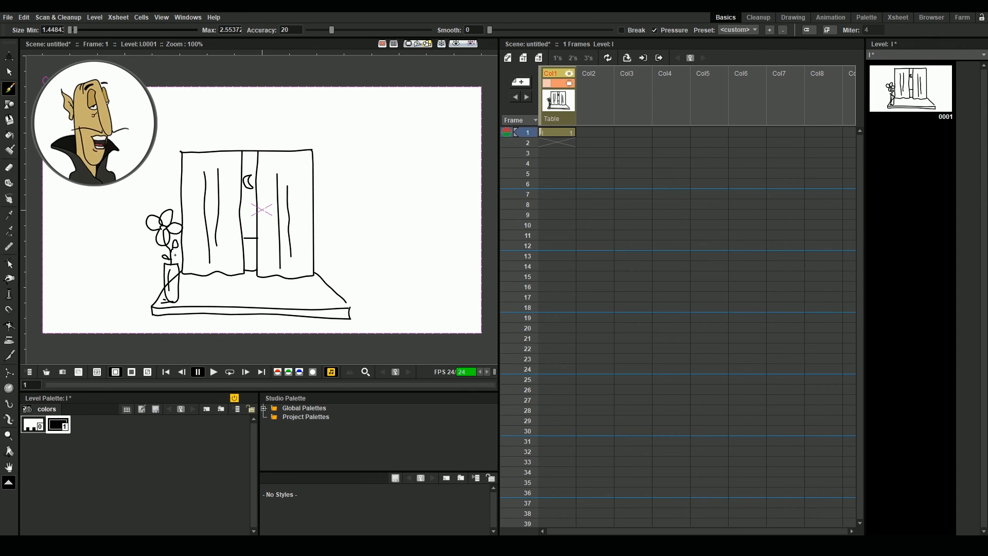
Close the gaps at the windowsill's corners by joining the line end points with the Control Point Editor.
{"action": "key", "text": "s"}
{"action": "scroll", "coordinate": [175, 255], "scroll_direction": "up", "scroll_amount": 5}
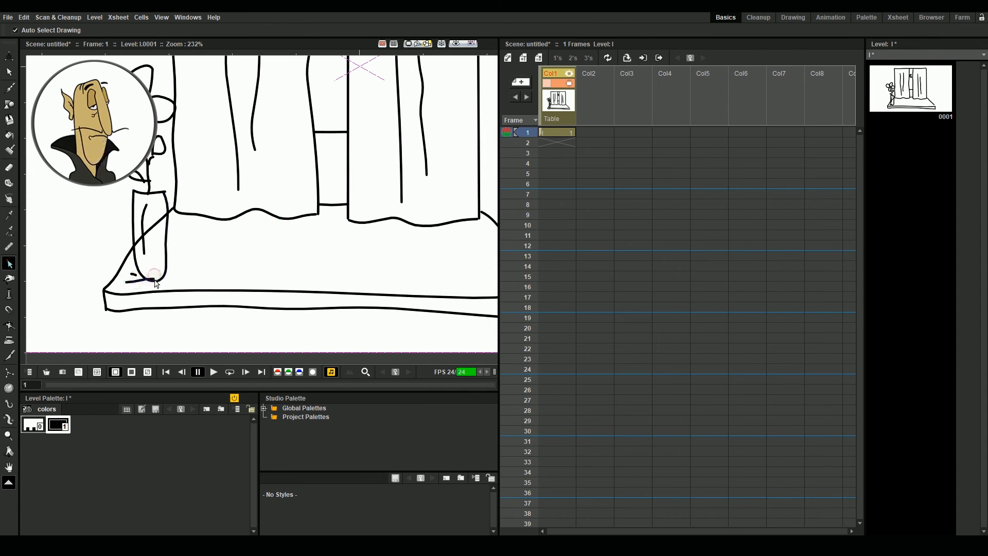
{"action": "left_click", "coordinate": [354, 256]}
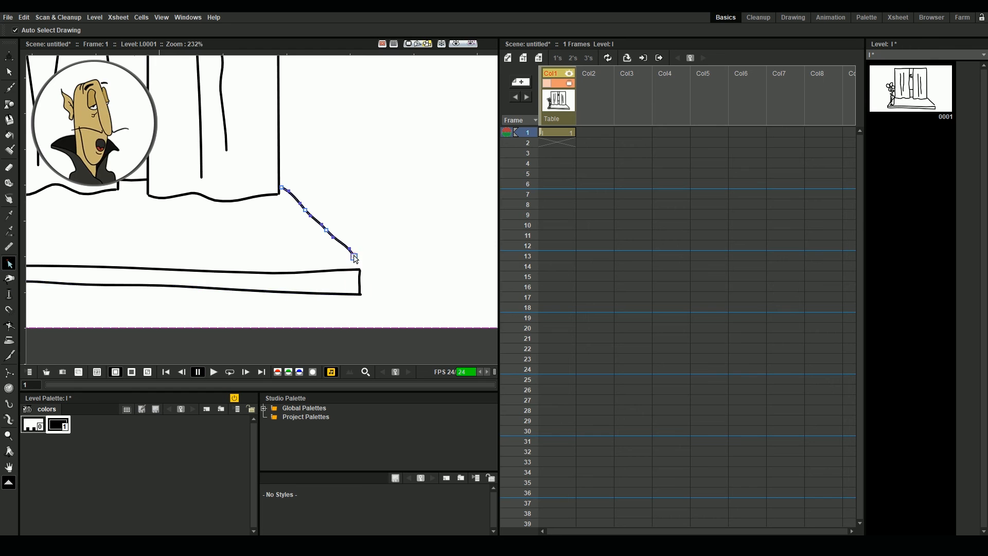
{"action": "scroll", "coordinate": [258, 216], "scroll_direction": "up", "scroll_amount": 7}
{"action": "left_click", "coordinate": [149, 282]}
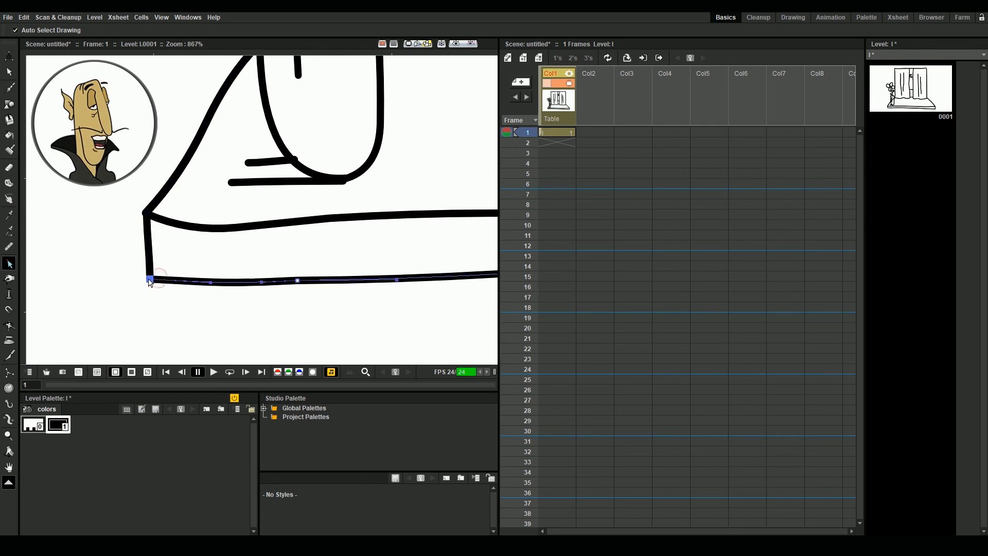
{"action": "left_click", "coordinate": [147, 213]}
Join the line end points at the curtains' corners so their outlines are closed.
{"action": "scroll", "coordinate": [198, 182], "scroll_direction": "down", "scroll_amount": 17}
{"action": "scroll", "coordinate": [384, 121], "scroll_direction": "up", "scroll_amount": 16}
{"action": "left_click", "coordinate": [392, 118]}
{"action": "scroll", "coordinate": [265, 189], "scroll_direction": "down", "scroll_amount": 12}
{"action": "scroll", "coordinate": [219, 150], "scroll_direction": "up", "scroll_amount": 12}
{"action": "left_click", "coordinate": [229, 143]}
{"action": "scroll", "coordinate": [241, 173], "scroll_direction": "down", "scroll_amount": 11}
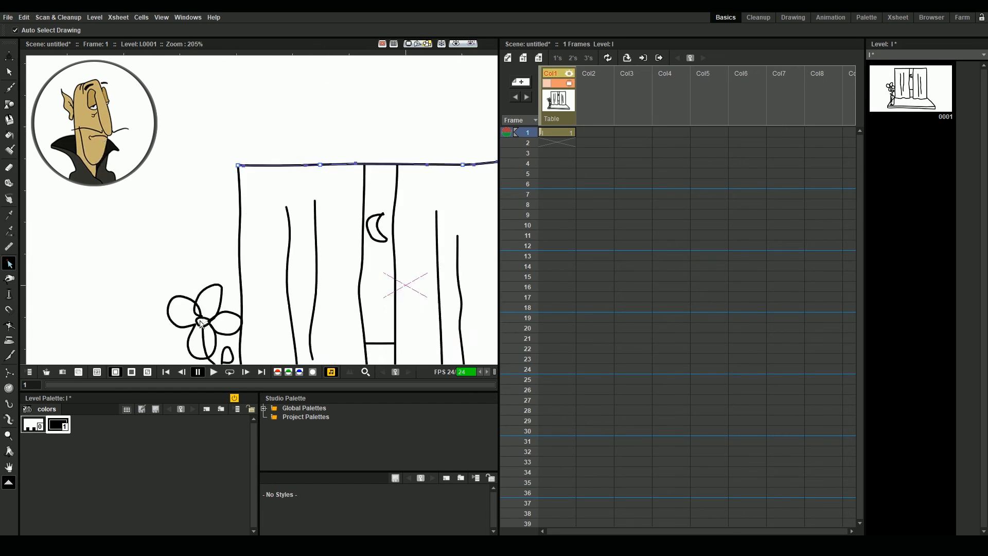
Close the open end points of the flower's petals and leaf outlines.
{"action": "scroll", "coordinate": [201, 323], "scroll_direction": "up", "scroll_amount": 7}
{"action": "left_click", "coordinate": [200, 195]}
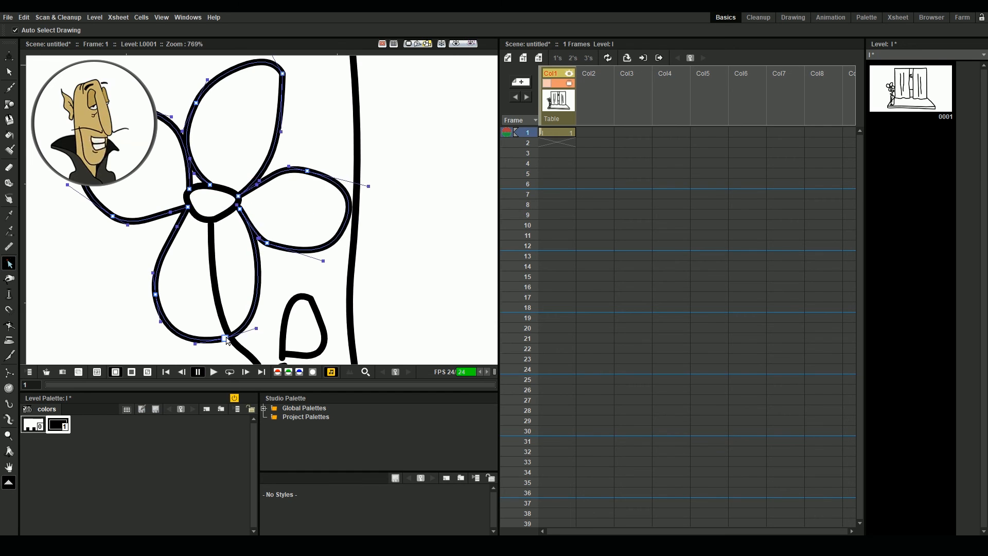
{"action": "scroll", "coordinate": [227, 340], "scroll_direction": "down", "scroll_amount": 6}
{"action": "scroll", "coordinate": [289, 163], "scroll_direction": "up", "scroll_amount": 4}
{"action": "left_click", "coordinate": [288, 163]}
{"action": "scroll", "coordinate": [341, 161], "scroll_direction": "down", "scroll_amount": 8}
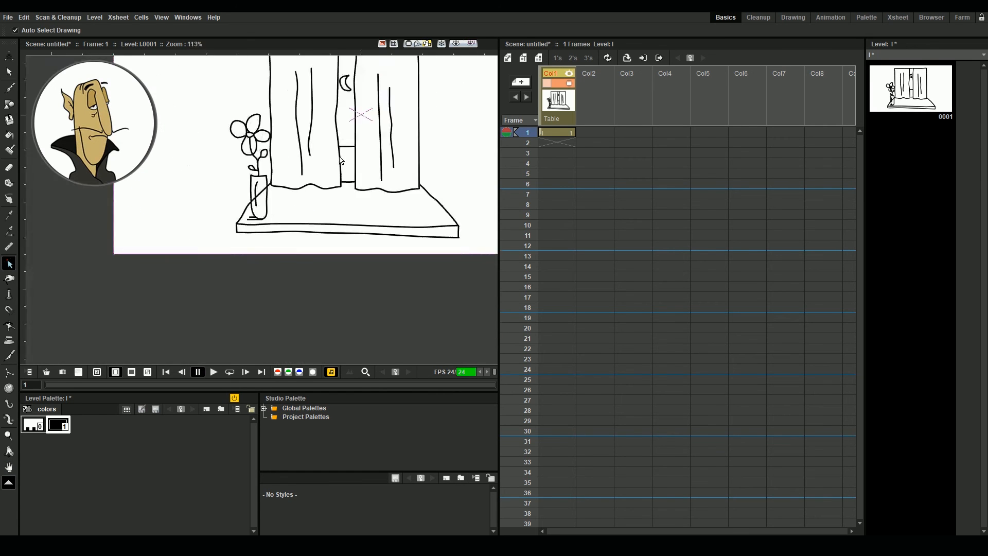
Join the end points of the crescent moon between the curtains.
{"action": "scroll", "coordinate": [341, 161], "scroll_direction": "up", "scroll_amount": 10}
{"action": "left_click", "coordinate": [344, 220]}
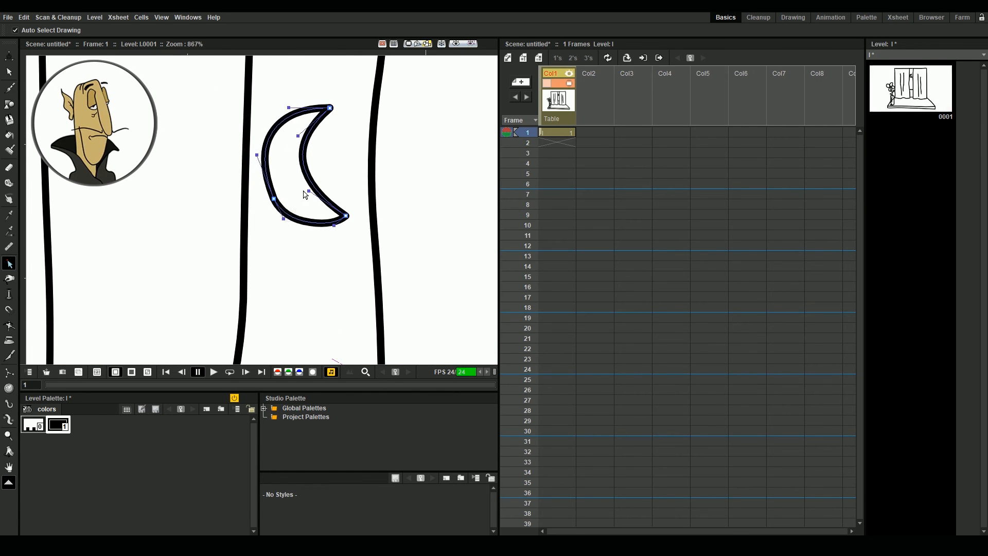
{"action": "scroll", "coordinate": [306, 195], "scroll_direction": "down", "scroll_amount": 9}
Add a new style to the level palette and set its colour to orange-red (H 0, S 72, V 94).
{"action": "key", "text": "s"}
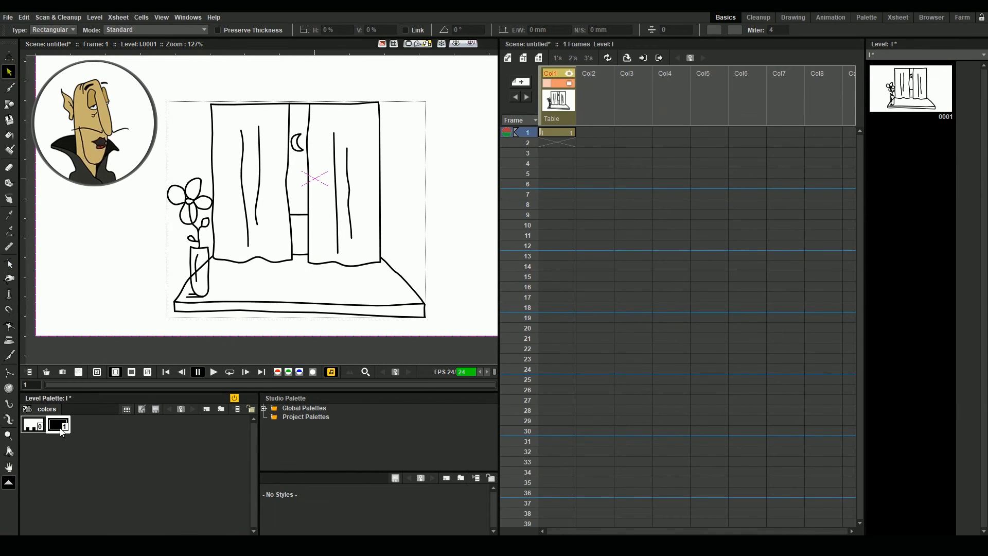
{"action": "left_click", "coordinate": [207, 409]}
{"action": "double_click", "coordinate": [84, 425]}
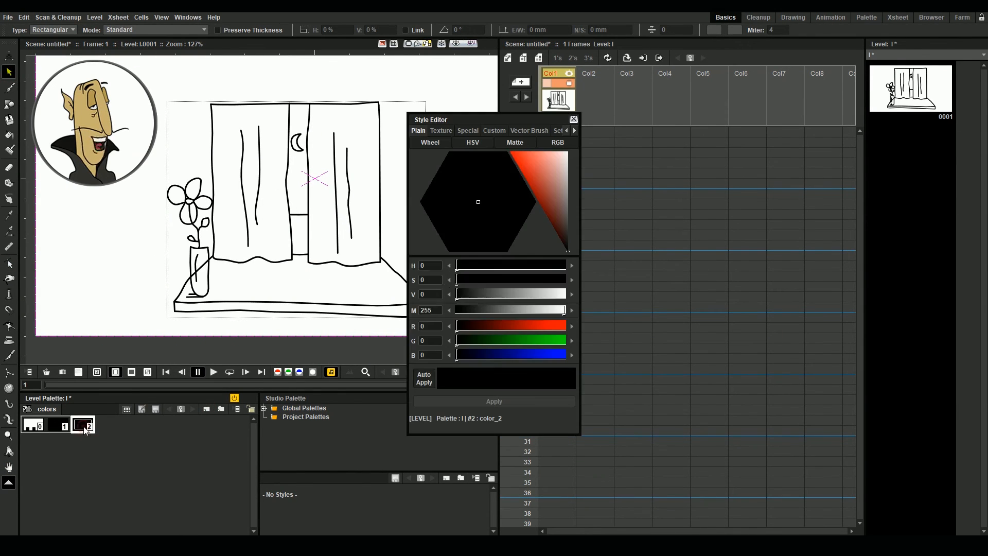
{"action": "mouse_move", "coordinate": [538, 155]}
{"action": "left_mouse_down"}
{"action": "mouse_move", "coordinate": [547, 165]}
{"action": "mouse_move", "coordinate": [529, 157]}
{"action": "left_mouse_up"}
Fill both curtains, the windowsill, the vase, the petals and the leaves with the orange-red style.
{"action": "key", "text": "f"}
{"action": "left_click", "coordinate": [281, 231]}
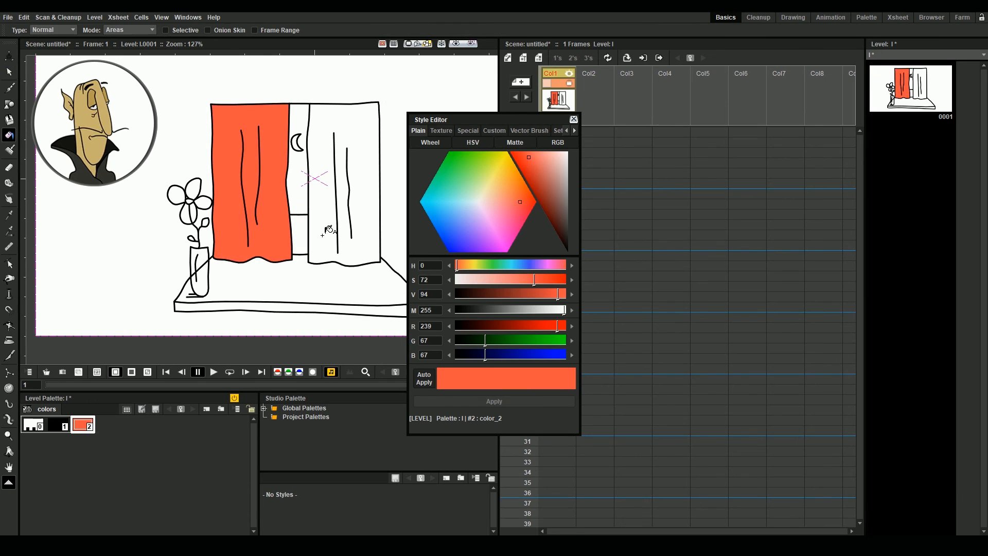
{"action": "left_click", "coordinate": [342, 206]}
{"action": "left_click", "coordinate": [265, 304]}
{"action": "left_click", "coordinate": [200, 270]}
{"action": "left_click", "coordinate": [195, 214]}
{"action": "left_click", "coordinate": [177, 195]}
{"action": "left_click", "coordinate": [185, 186]}
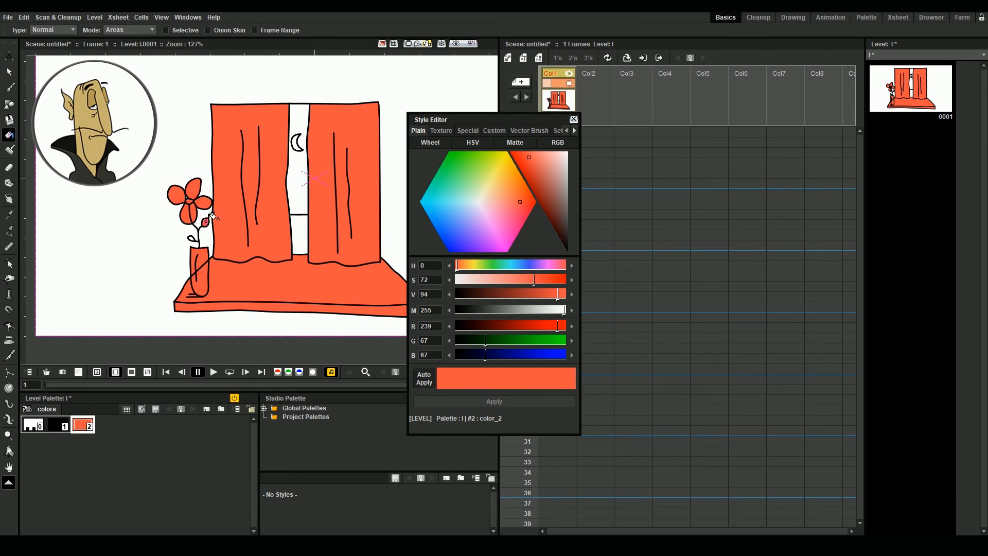
{"action": "scroll", "coordinate": [162, 230], "scroll_direction": "down", "scroll_amount": 1}
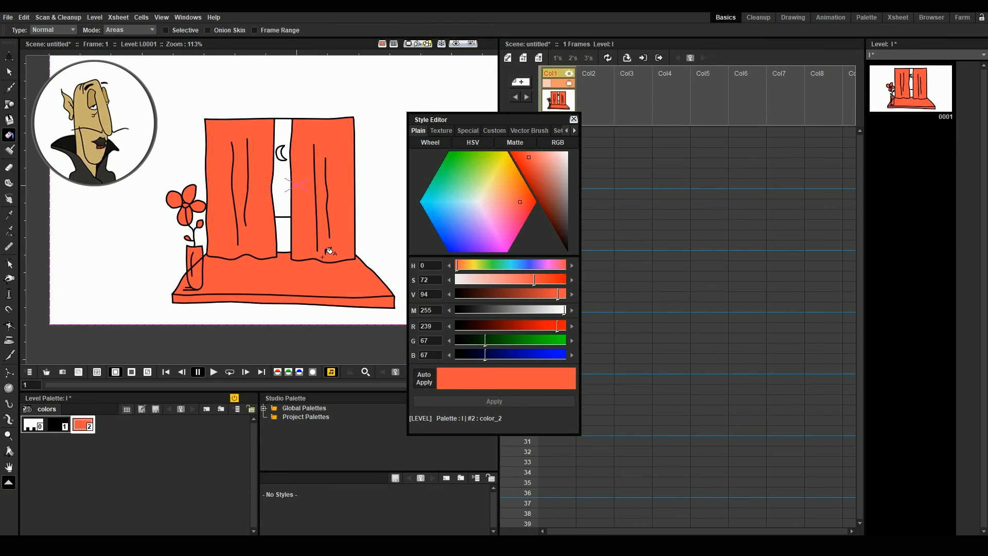
Set the fill style's colour to white (R 255, G 255, B 255).
{"action": "key", "text": "ctrl+z"}
{"action": "key", "text": "ctrl+z"}
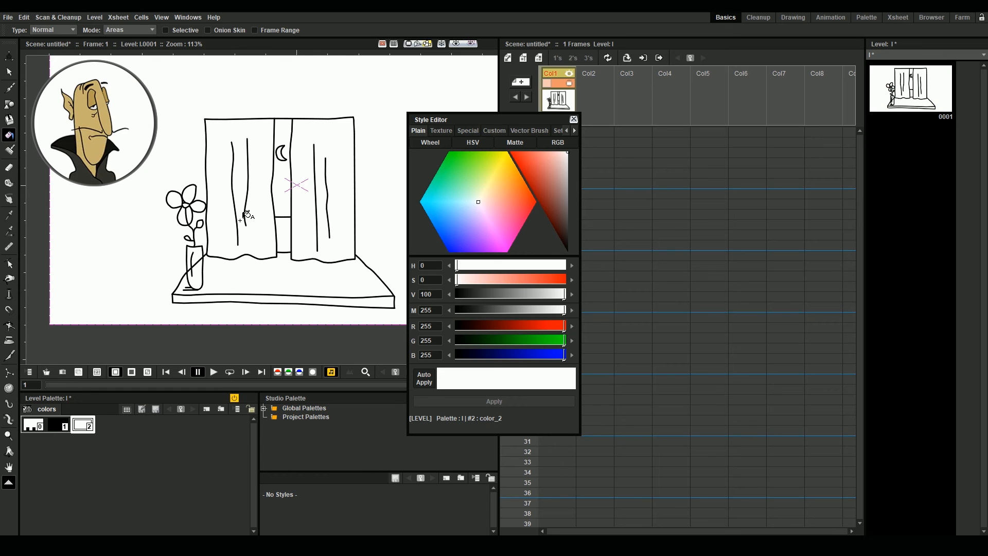
{"action": "left_click_drag", "start_coordinate": [502, 188], "coordinate": [479, 201]}
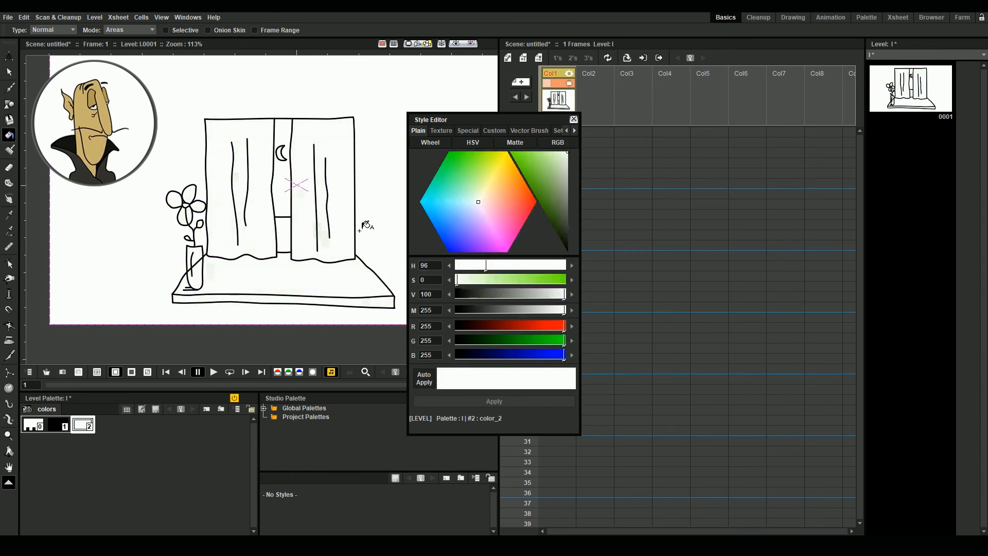
Select the petals, stem, leaves and vase and group them into one object.
{"action": "key", "text": "s"}
{"action": "scroll", "coordinate": [159, 288], "scroll_direction": "up", "scroll_amount": 5}
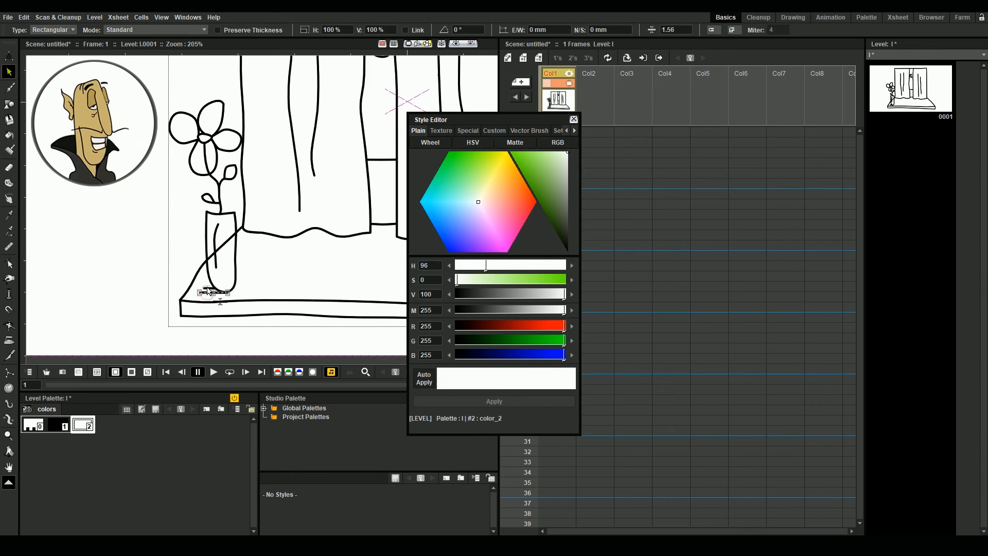
{"action": "mouse_move", "coordinate": [207, 291]}
{"action": "left_mouse_down"}
{"action": "mouse_move", "coordinate": [216, 155]}
{"action": "mouse_move", "coordinate": [227, 185]}
{"action": "mouse_move", "coordinate": [209, 150]}
{"action": "left_mouse_up"}
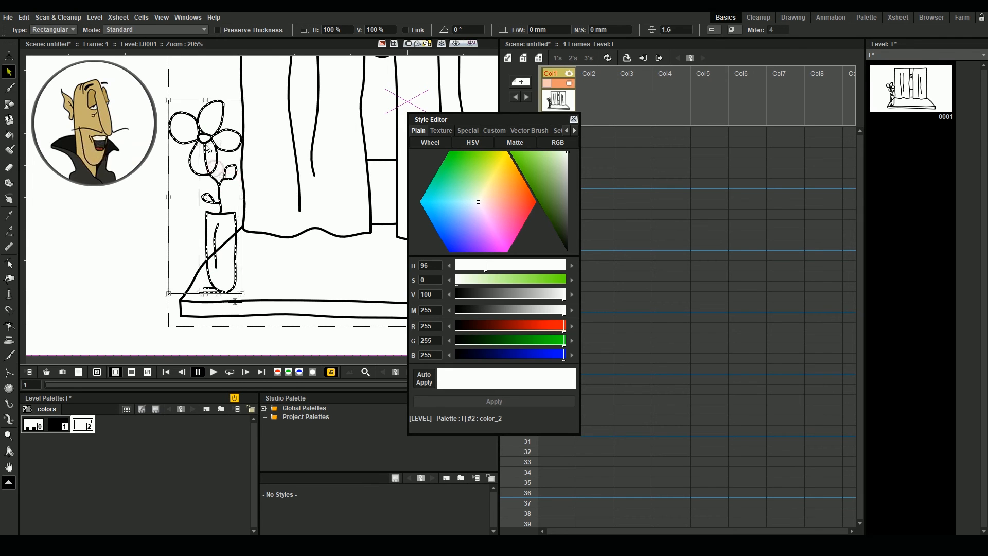
{"action": "right_click", "coordinate": [209, 149]}
{"action": "right_click", "coordinate": [216, 157]}
{"action": "left_click", "coordinate": [151, 194]}
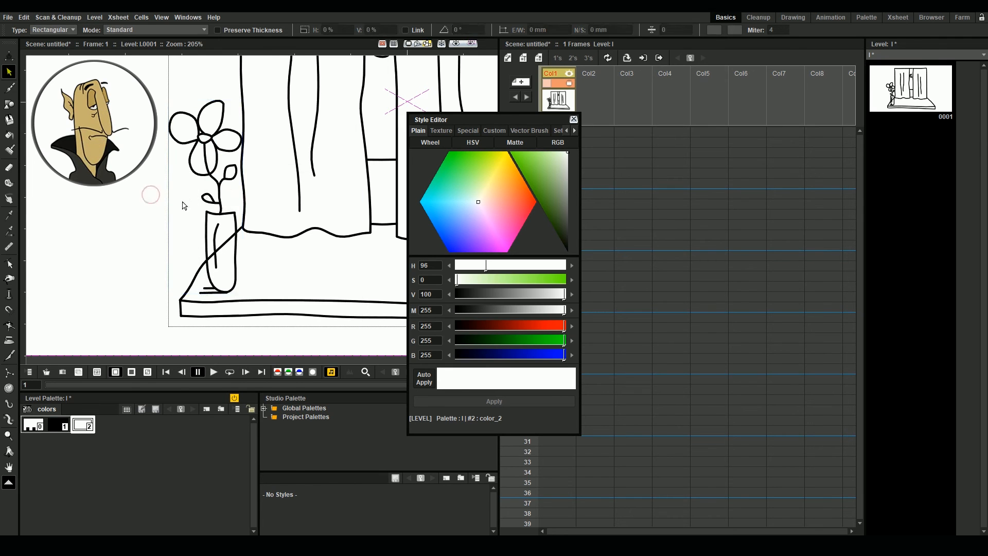
Set the shared fill style to green (H 96, S 44, V 84) and select the flower-and-vase group.
{"action": "left_click", "coordinate": [547, 167]}
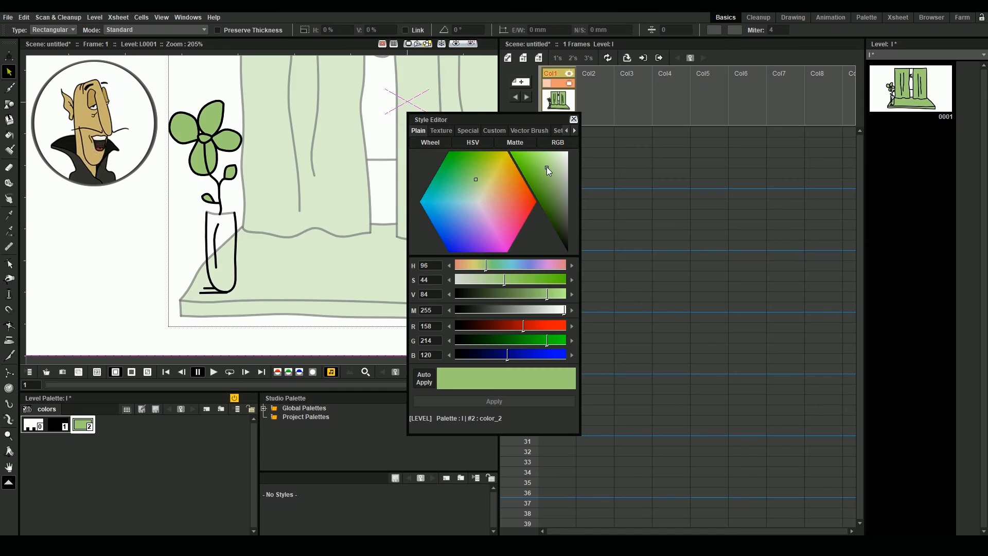
{"action": "right_click", "coordinate": [207, 220]}
{"action": "left_click", "coordinate": [231, 218]}
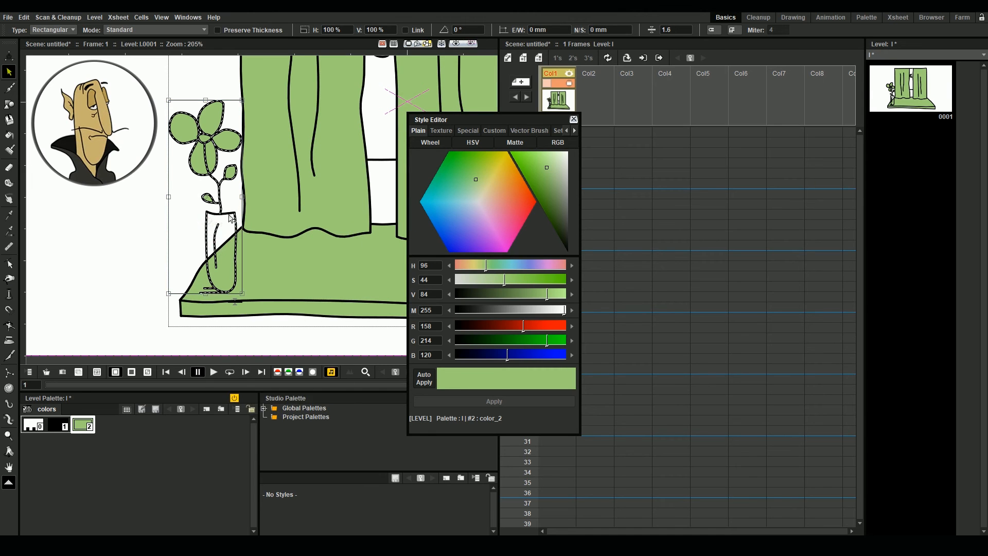
{"action": "left_click", "coordinate": [126, 231]}
Enter the flower-and-vase group and bring up the arrange options for the petals.
{"action": "left_click", "coordinate": [208, 170]}
{"action": "double_click", "coordinate": [209, 170]}
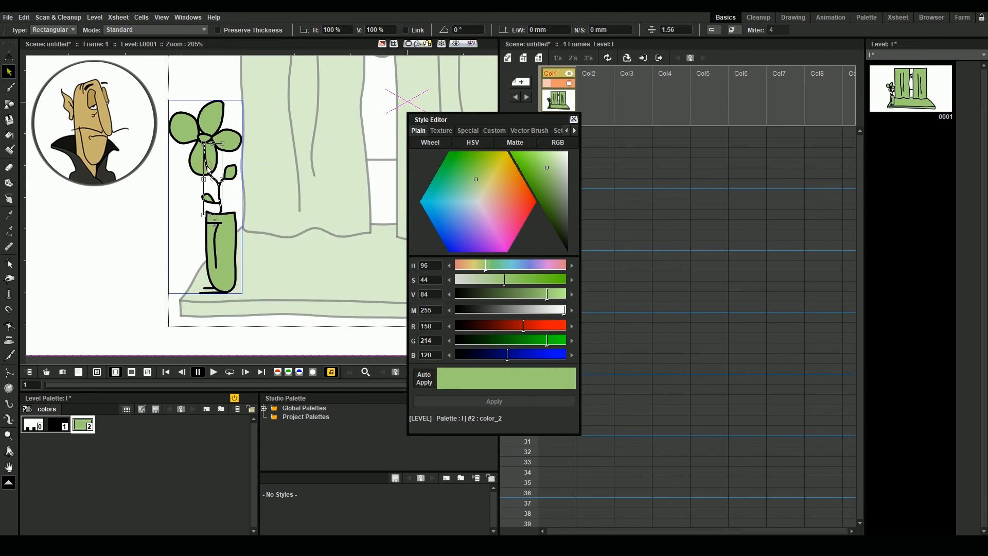
{"action": "right_click", "coordinate": [206, 165]}
{"action": "left_click", "coordinate": [202, 154]}
{"action": "right_click", "coordinate": [201, 152]}
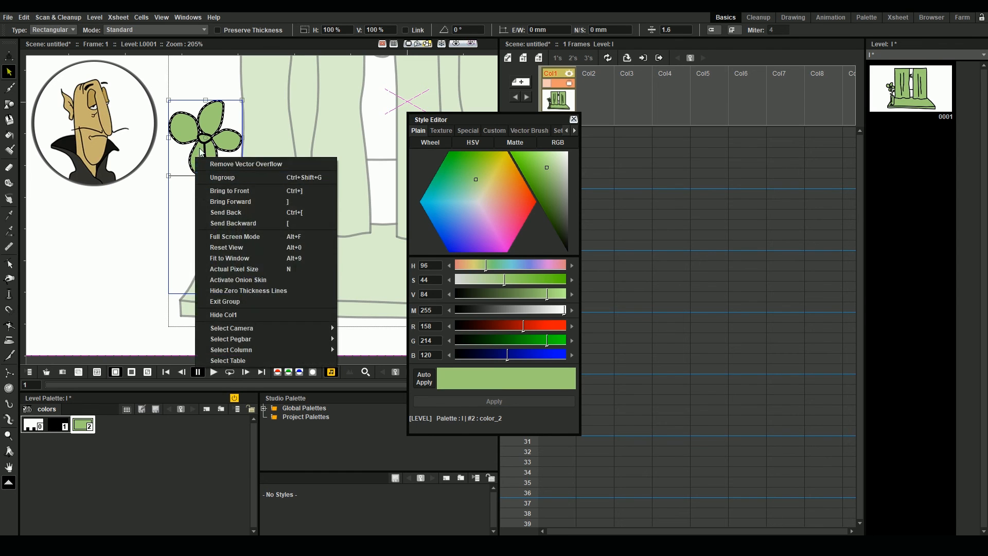
{"action": "left_click", "coordinate": [142, 195]}
{"action": "left_click", "coordinate": [142, 196]}
Cut the petals out of the group and paste them back in front of the stem.
{"action": "left_click", "coordinate": [209, 145]}
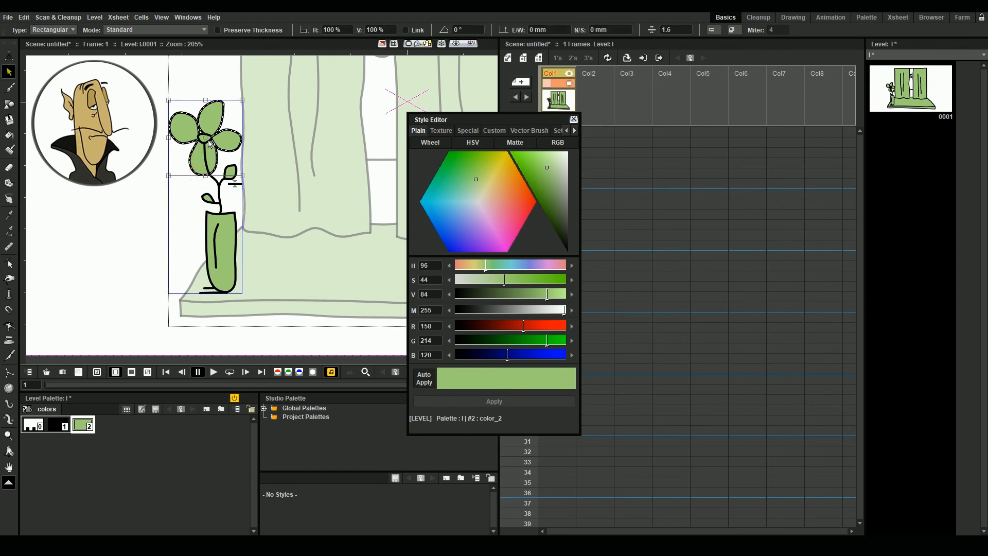
{"action": "key", "text": "ctrl+x"}
{"action": "double_click", "coordinate": [125, 183]}
{"action": "key", "text": "ctrl+v"}
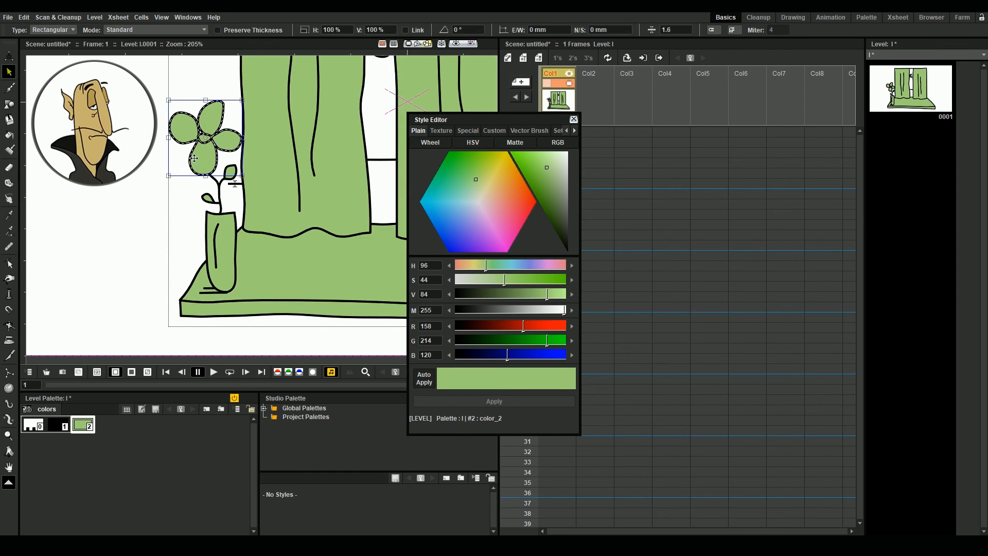
Cut the crescent moon from the drawing and paste it into frame 1 of Col2.
{"action": "scroll", "coordinate": [194, 159], "scroll_direction": "down", "scroll_amount": 4}
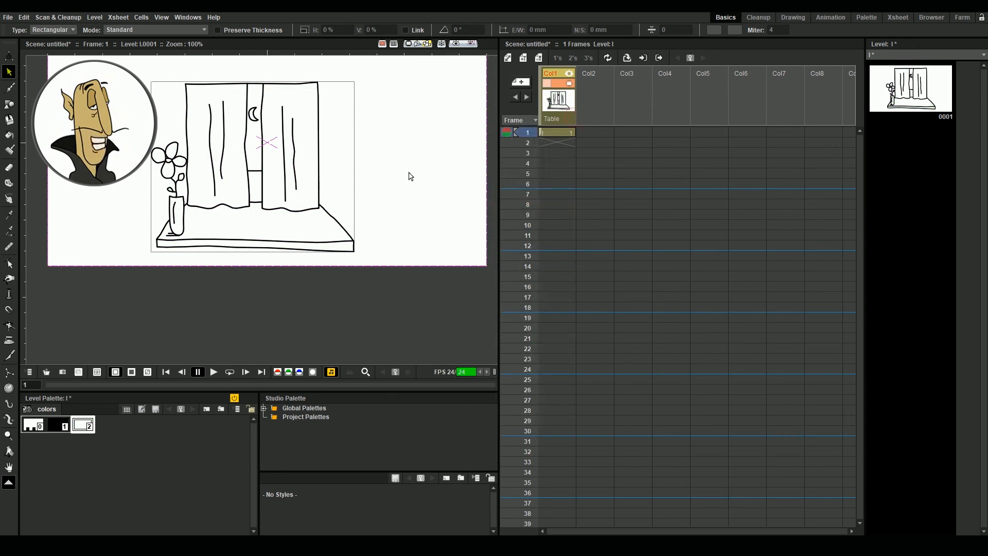
{"action": "scroll", "coordinate": [270, 116], "scroll_direction": "up", "scroll_amount": 3}
{"action": "left_click", "coordinate": [249, 117]}
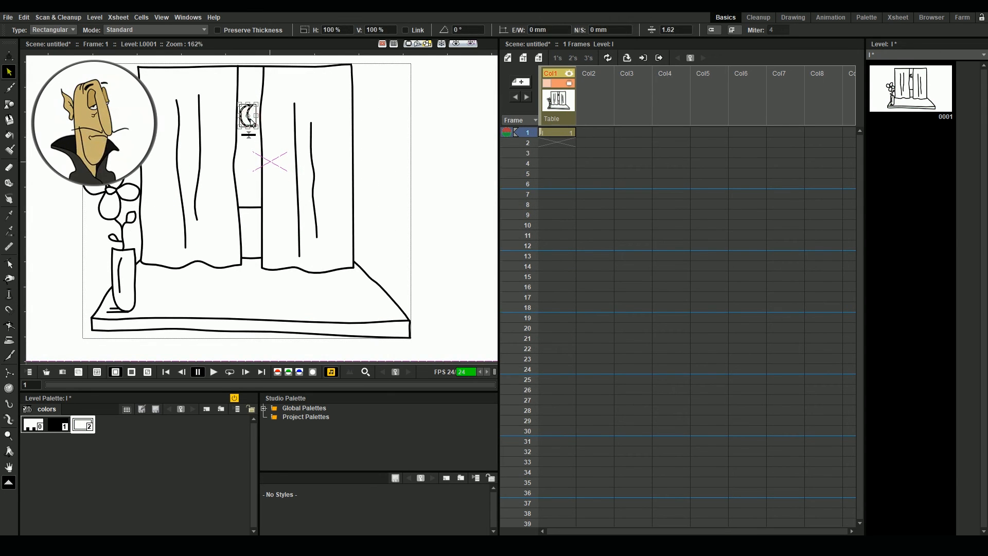
{"action": "key", "text": "ctrl+x"}
{"action": "left_click", "coordinate": [592, 132]}
{"action": "key", "text": "ctrl+v"}
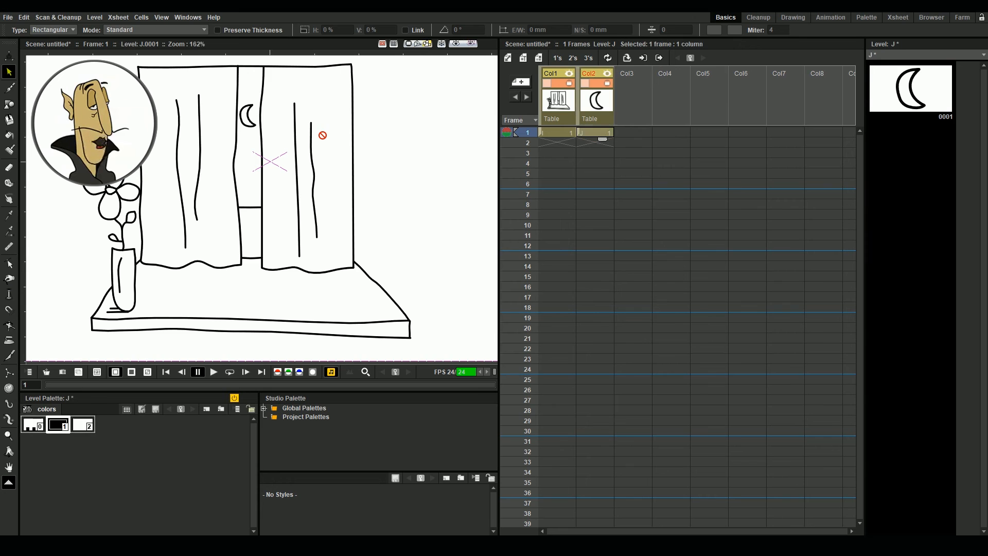
Draw a rectangle around the moon across the curtains' width and fill it with a new black style.
{"action": "left_click", "coordinate": [10, 104]}
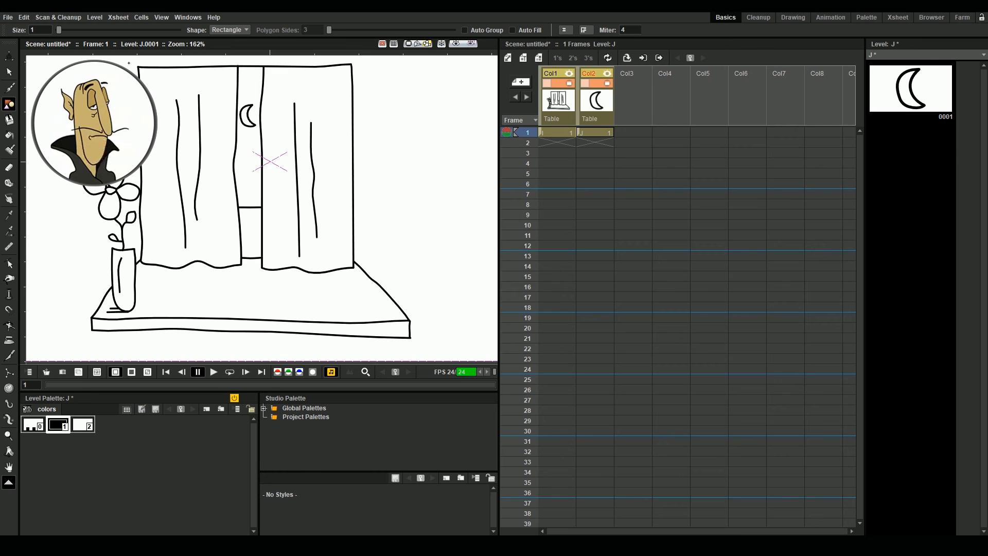
{"action": "left_click_drag", "start_coordinate": [129, 63], "coordinate": [360, 244]}
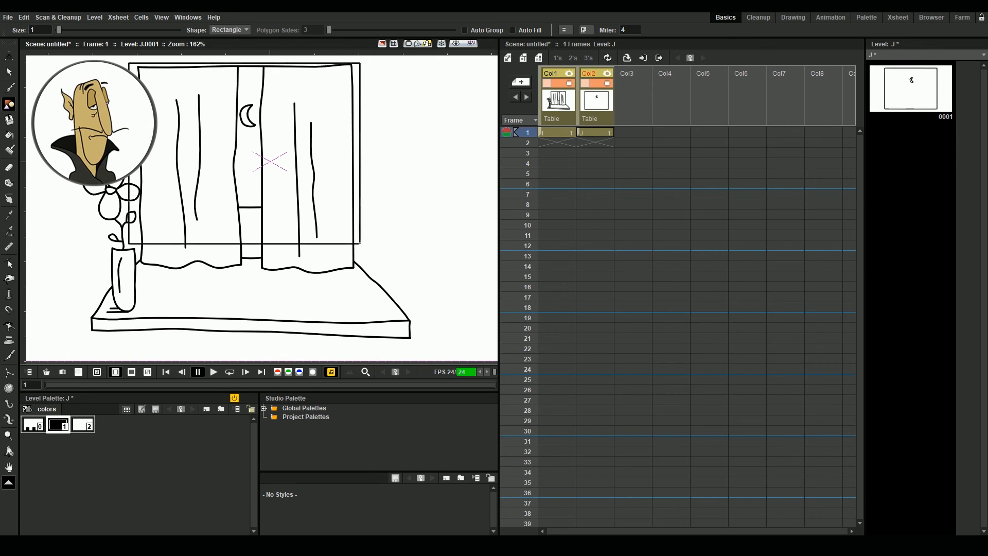
{"action": "left_click", "coordinate": [207, 409]}
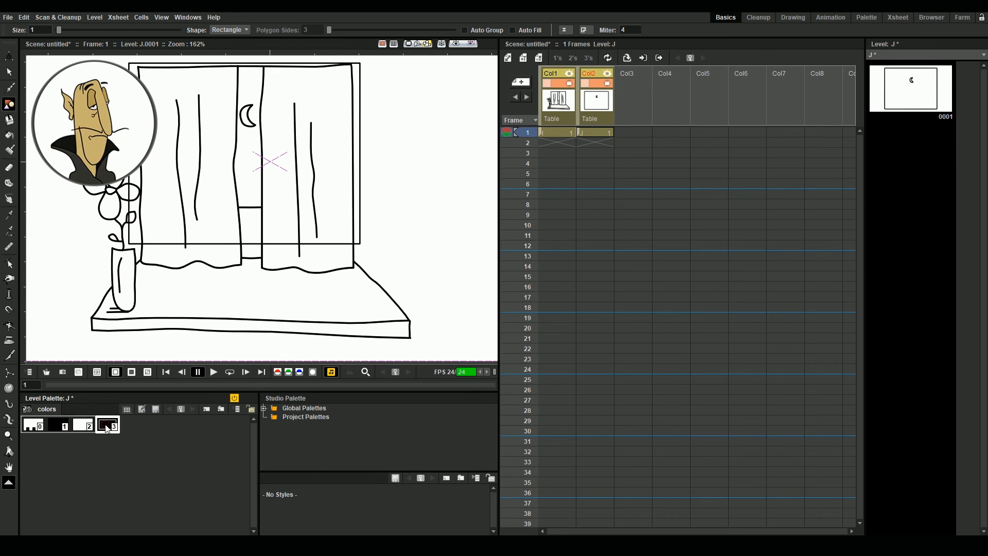
{"action": "key", "text": "f"}
{"action": "left_click", "coordinate": [362, 209]}
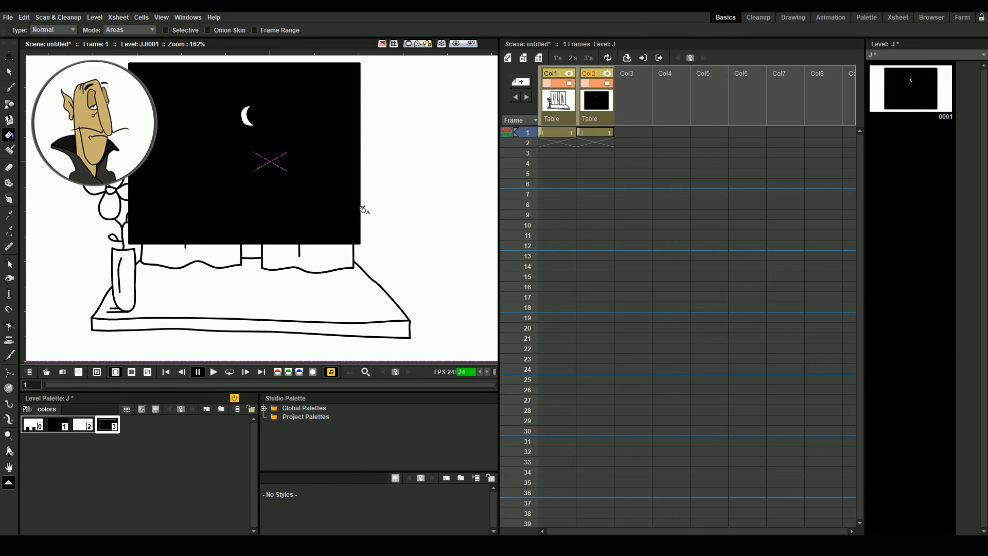
Move the curtain drawing's column after the moon's column so the curtains lie in front of the night sky.
{"action": "left_click", "coordinate": [9, 72]}
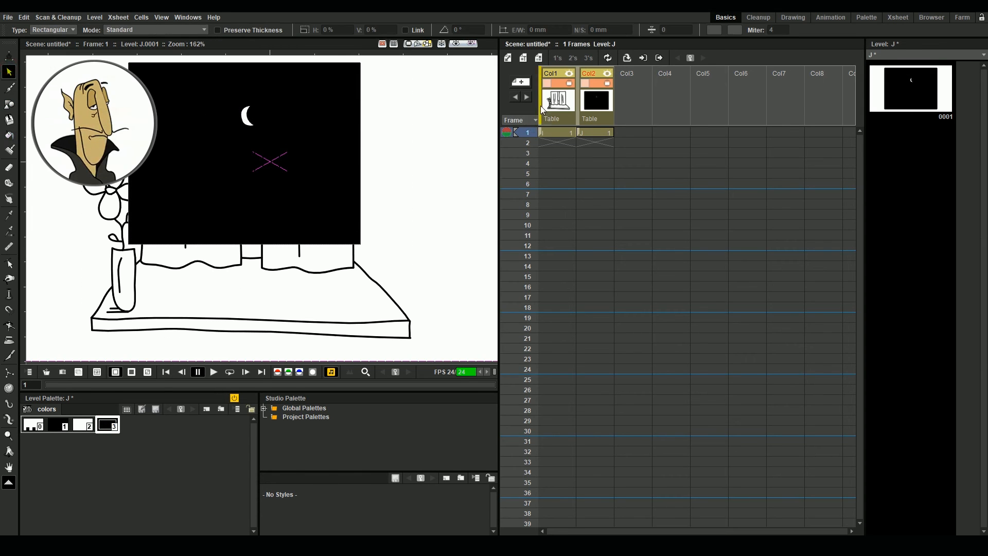
{"action": "left_click_drag", "start_coordinate": [540, 106], "coordinate": [580, 107]}
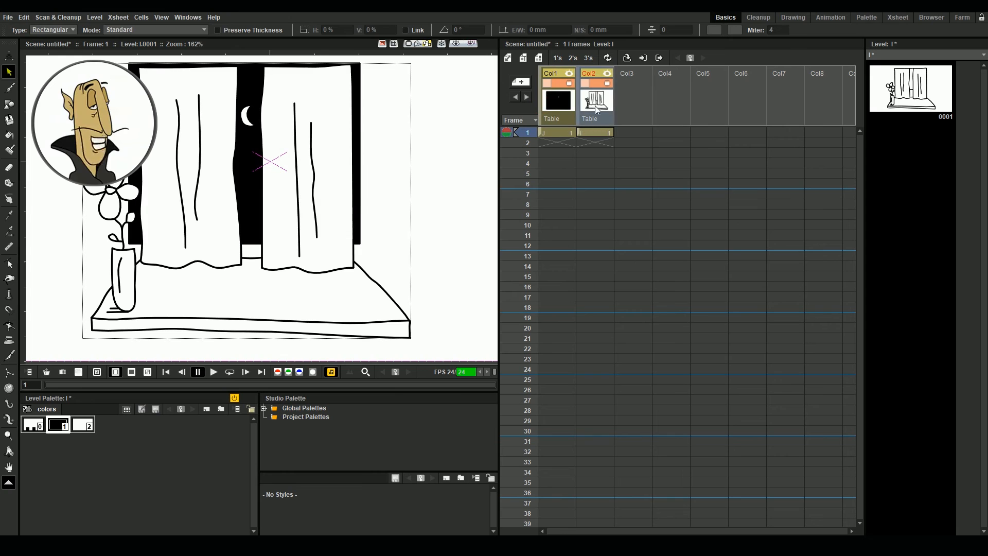
Draw a rectangle enclosing the whole curtain, flower and sill drawing in Col2's frame 1, and select its outline.
{"action": "left_click", "coordinate": [599, 132]}
{"action": "scroll", "coordinate": [405, 160], "scroll_direction": "down", "scroll_amount": 1}
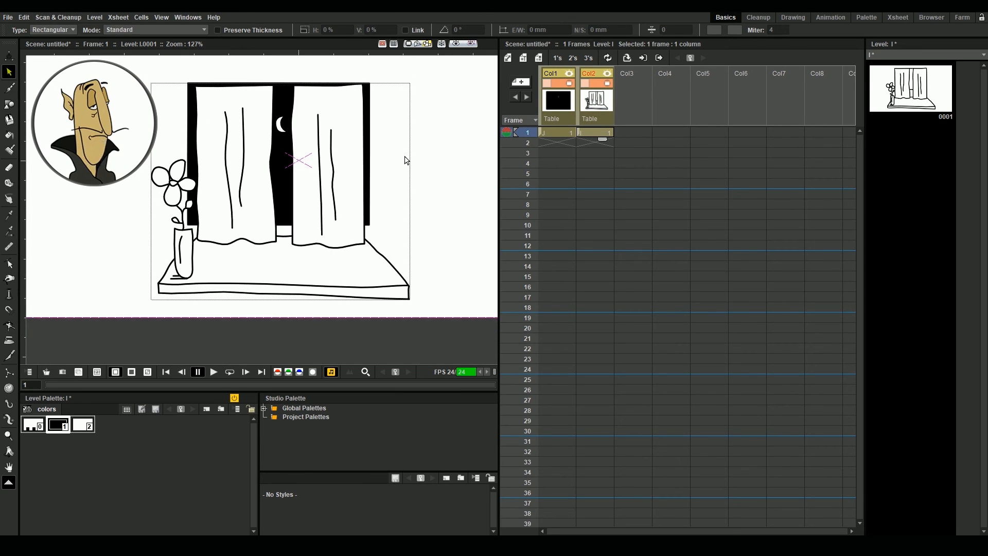
{"action": "left_click", "coordinate": [9, 104]}
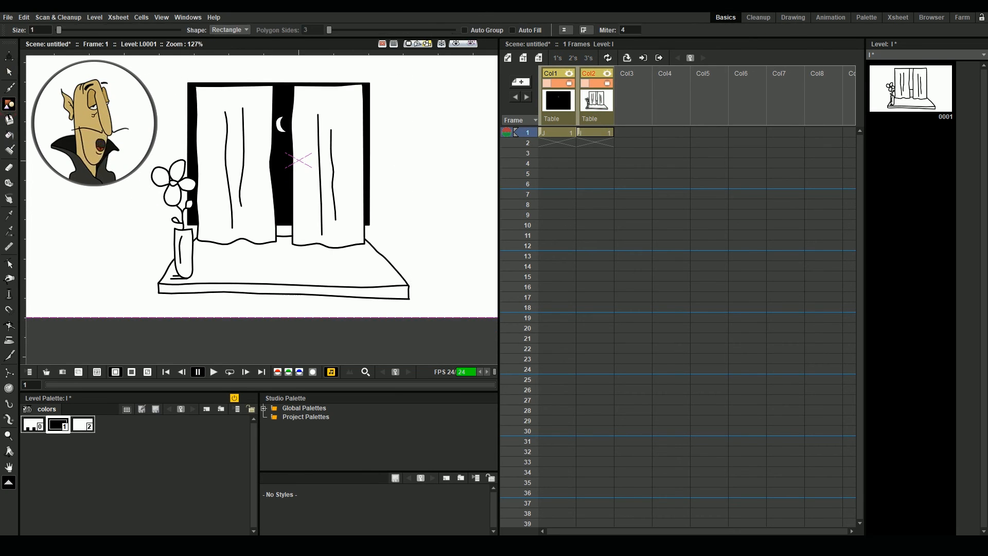
{"action": "mouse_move", "coordinate": [126, 70]}
{"action": "left_mouse_down"}
{"action": "mouse_move", "coordinate": [339, 82]}
{"action": "mouse_move", "coordinate": [438, 309]}
{"action": "left_mouse_up"}
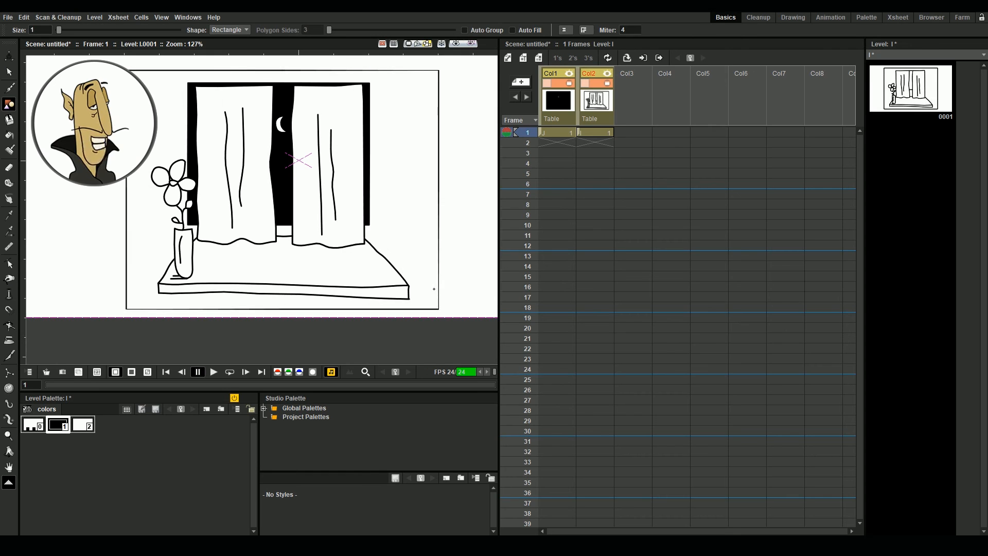
{"action": "key", "text": "s"}
{"action": "left_click", "coordinate": [438, 283]}
{"action": "right_click", "coordinate": [438, 283]}
{"action": "left_click", "coordinate": [447, 315]}
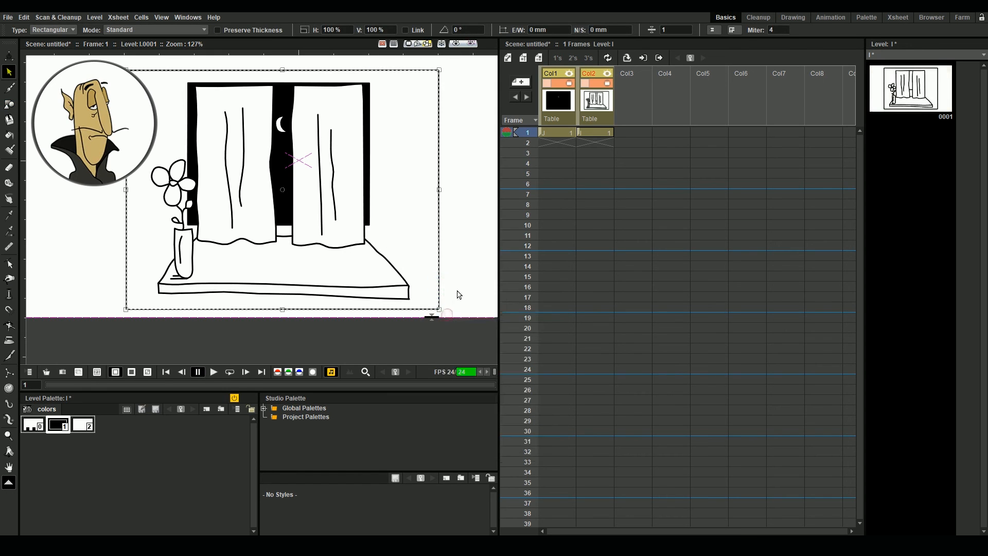
Fill the area between the enclosing rectangle and the window drawing with white style 2, and delete the rectangle's outline.
{"action": "left_click", "coordinate": [83, 425]}
{"action": "key", "text": "g"}
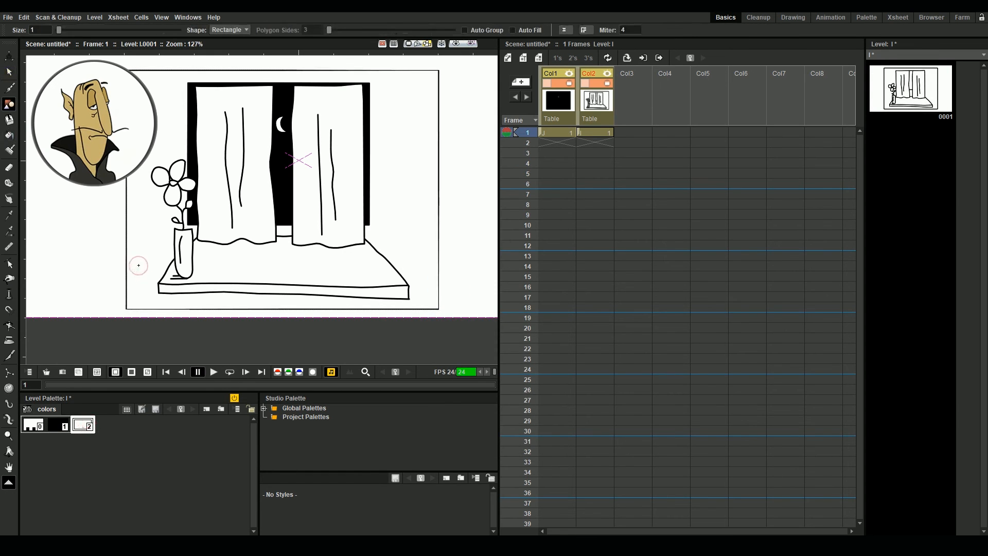
{"action": "key", "text": "f"}
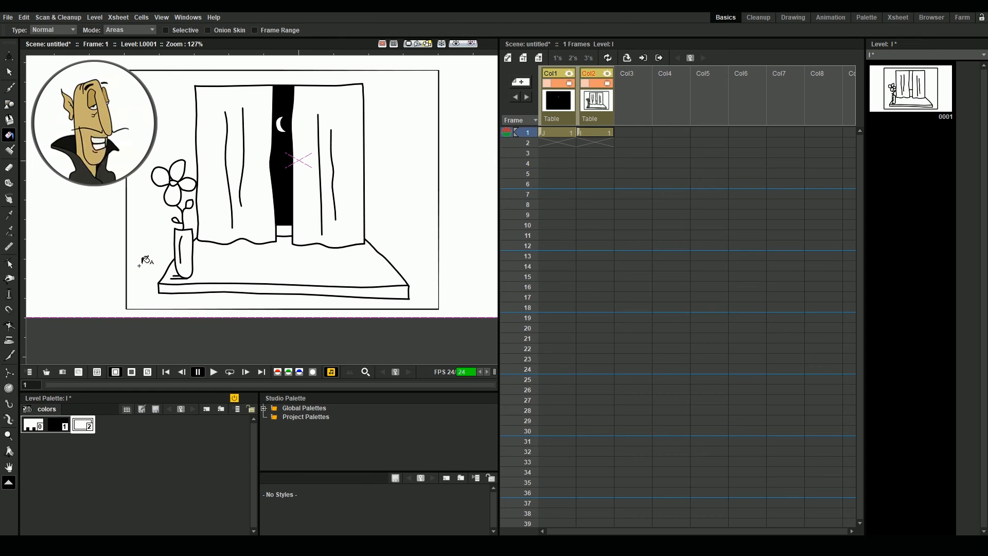
{"action": "key", "text": "s"}
{"action": "left_click", "coordinate": [126, 273]}
{"action": "key", "text": "Delete"}
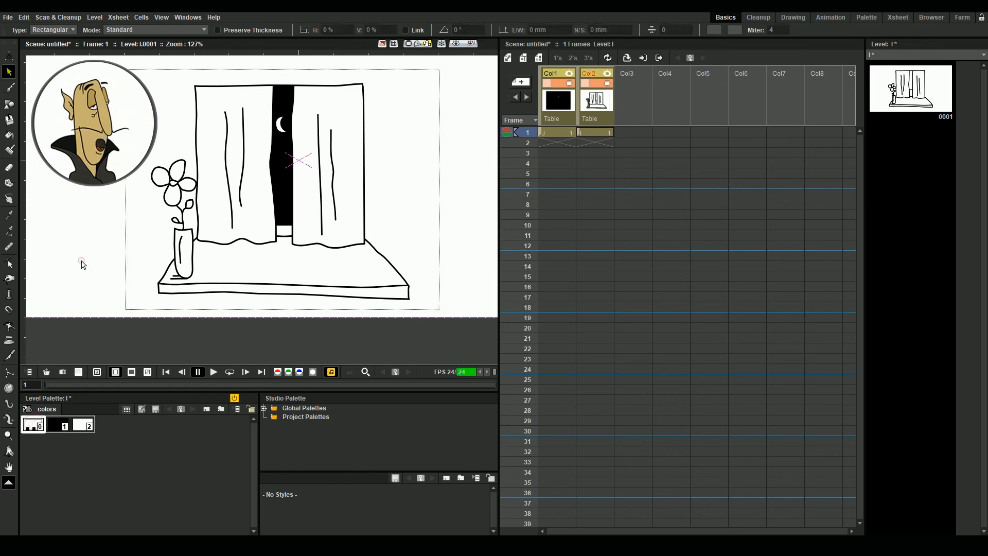
Toggle the visibility of Col2 and Col1 to compare the curtain drawing with the night sky behind it.
{"action": "left_click", "coordinate": [631, 135]}
{"action": "left_click", "coordinate": [608, 83]}
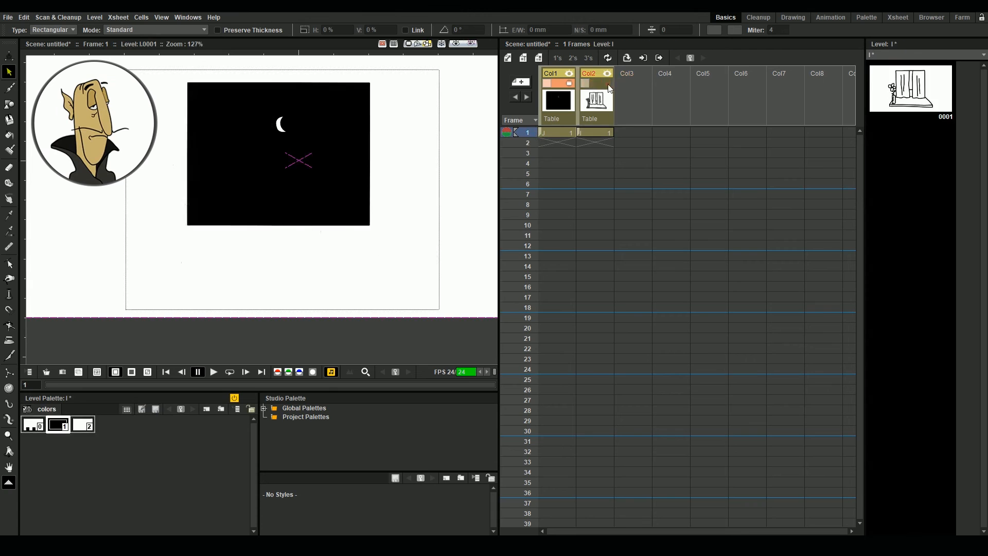
{"action": "left_click", "coordinate": [608, 84]}
{"action": "left_click", "coordinate": [570, 84]}
{"action": "left_click", "coordinate": [570, 84]}
{"action": "left_click", "coordinate": [570, 84]}
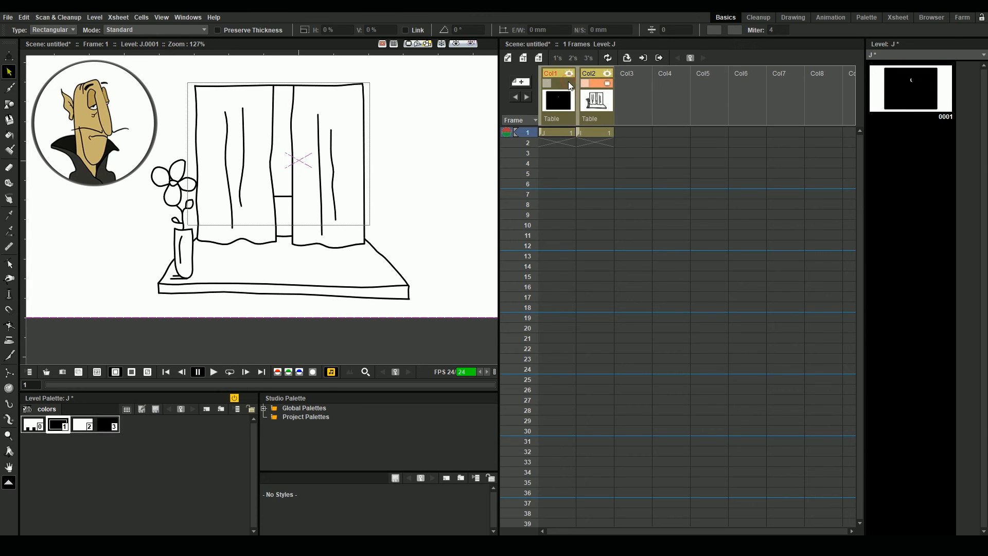
{"action": "left_click", "coordinate": [570, 83]}
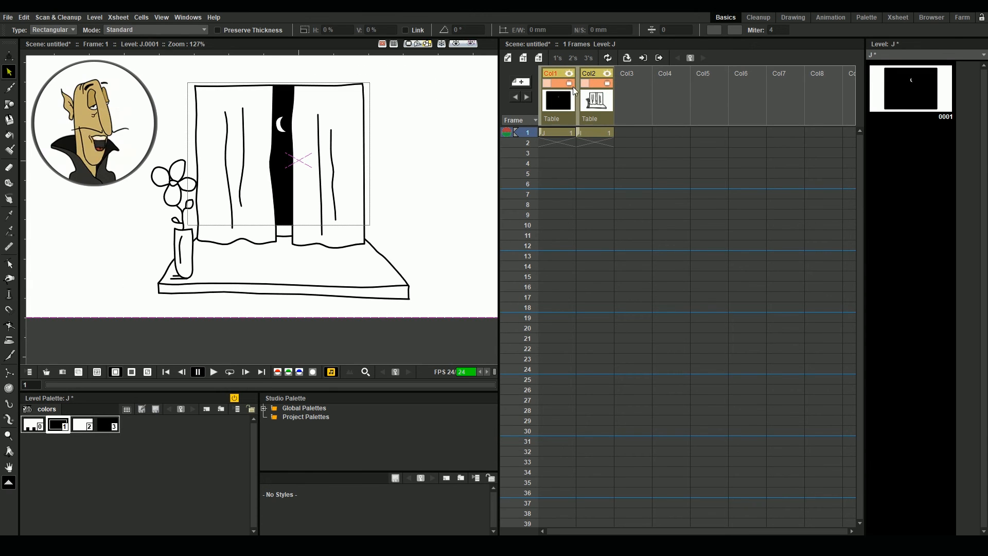
{"action": "left_click", "coordinate": [591, 106]}
Hide the night-sky column and add a dark grey style with V 12 to its level palette.
{"action": "left_click", "coordinate": [570, 83]}
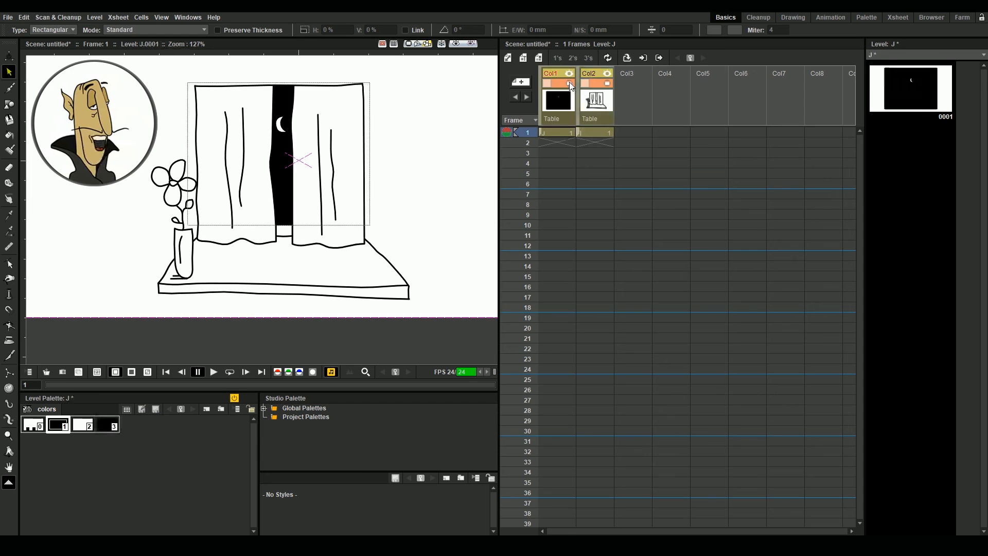
{"action": "left_click", "coordinate": [111, 426]}
{"action": "left_click", "coordinate": [206, 412]}
{"action": "double_click", "coordinate": [133, 425]}
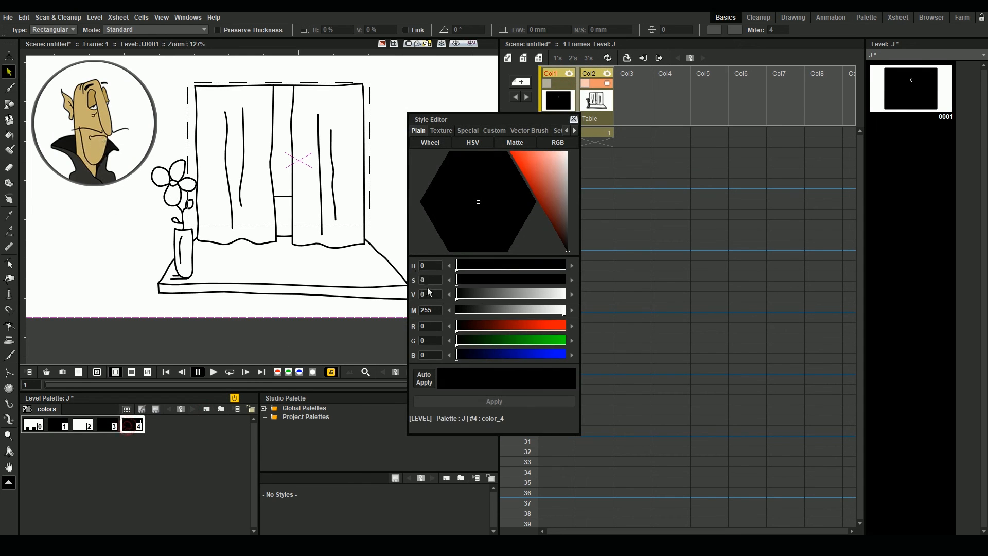
{"action": "left_click", "coordinate": [470, 294]}
{"action": "key", "text": "f"}
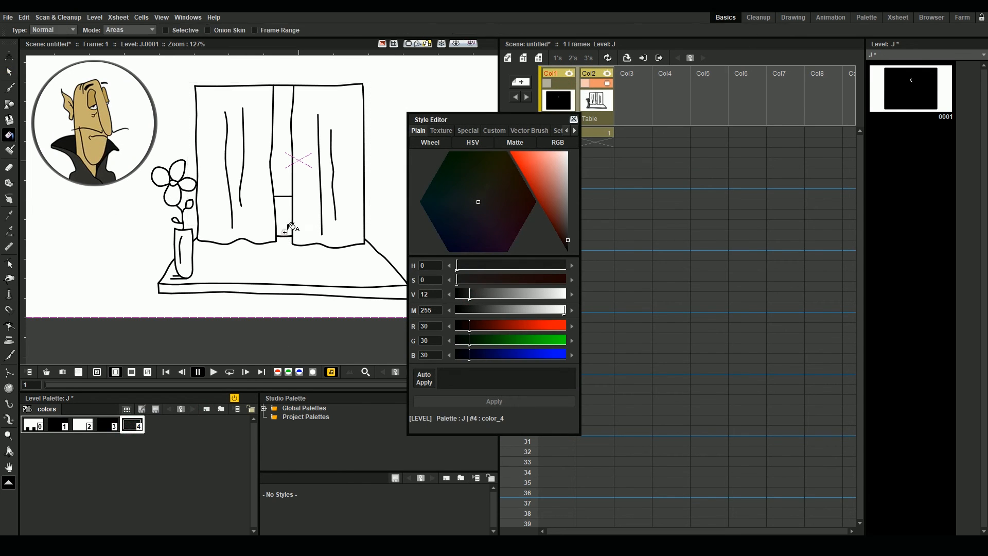
Fill the lower gap between the curtains in Col2 with a new dark grey style of V 14, and show Col1 again.
{"action": "left_click", "coordinate": [594, 133]}
{"action": "left_click", "coordinate": [290, 209]}
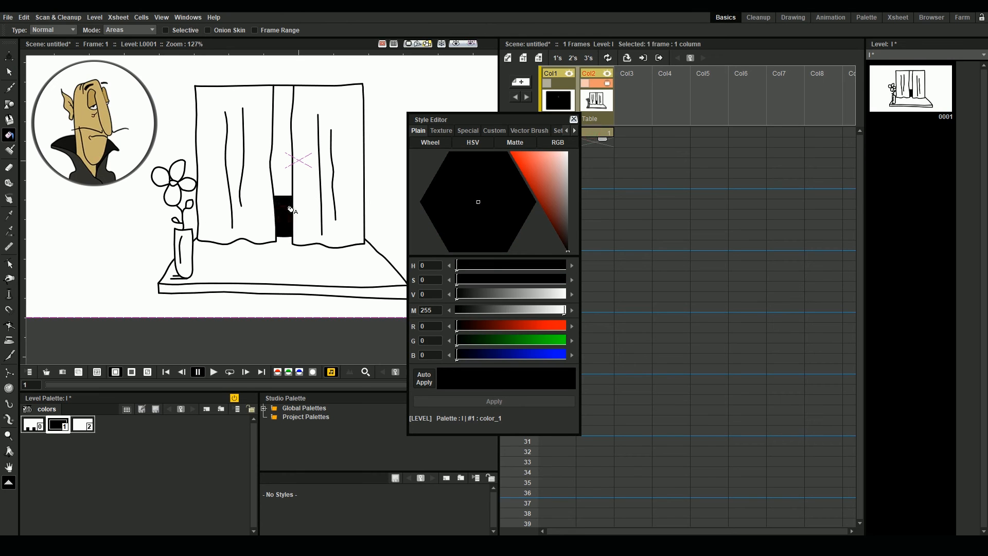
{"action": "left_click", "coordinate": [205, 411]}
{"action": "double_click", "coordinate": [108, 425]}
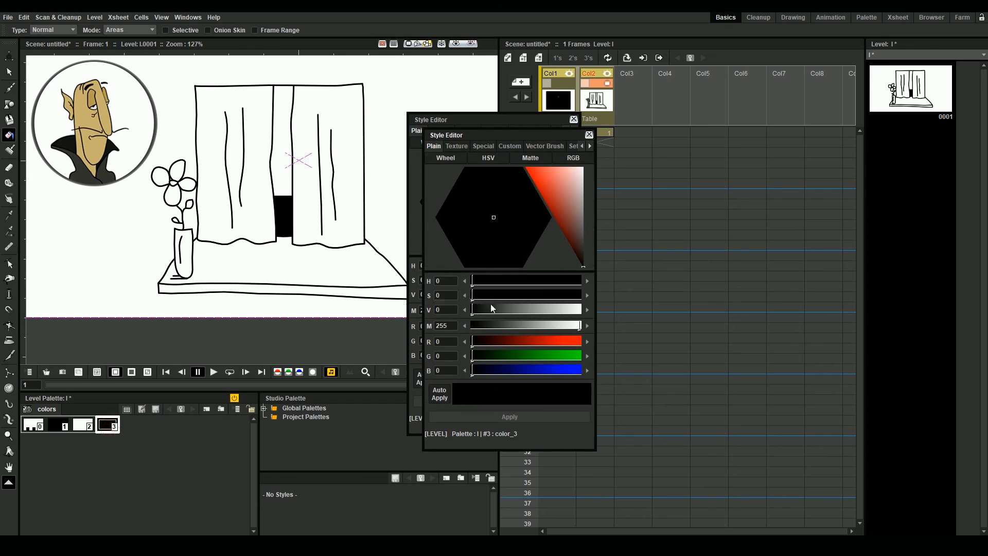
{"action": "left_click", "coordinate": [487, 309]}
{"action": "left_click", "coordinate": [291, 211]}
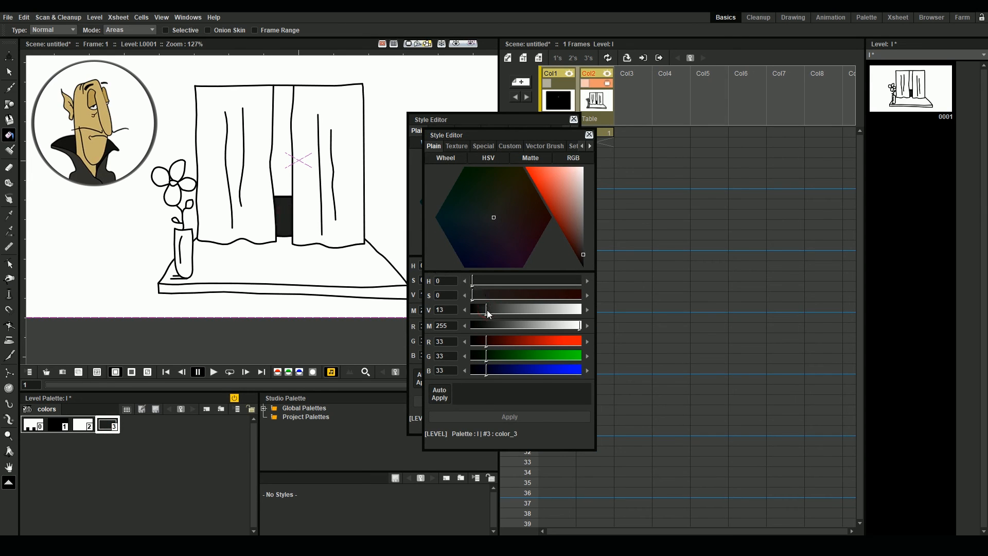
{"action": "left_click_drag", "start_coordinate": [487, 310], "coordinate": [490, 312]}
{"action": "left_click", "coordinate": [589, 135]}
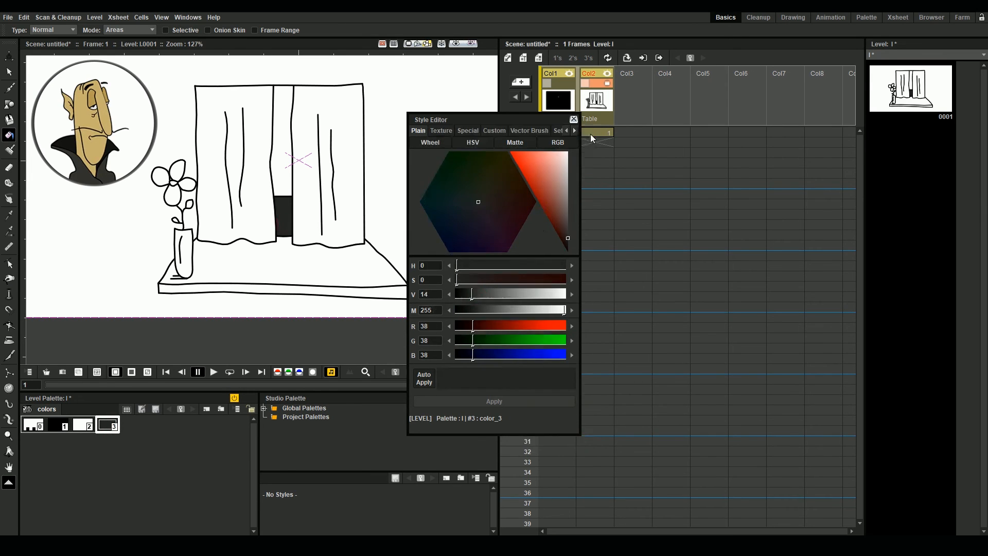
{"action": "left_click", "coordinate": [574, 119]}
{"action": "left_click", "coordinate": [9, 72]}
{"action": "left_click", "coordinate": [570, 87]}
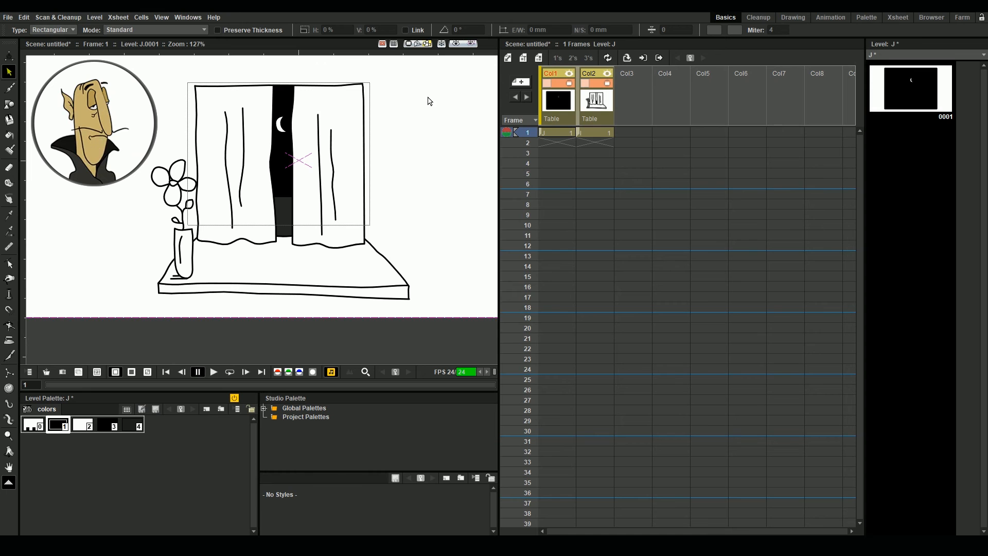
Show the scene in 3D view with the Animate tool active, and extend both columns' exposure to frame 60.
{"action": "left_click", "coordinate": [418, 44]}
{"action": "scroll", "coordinate": [221, 232], "scroll_direction": "up", "scroll_amount": 5}
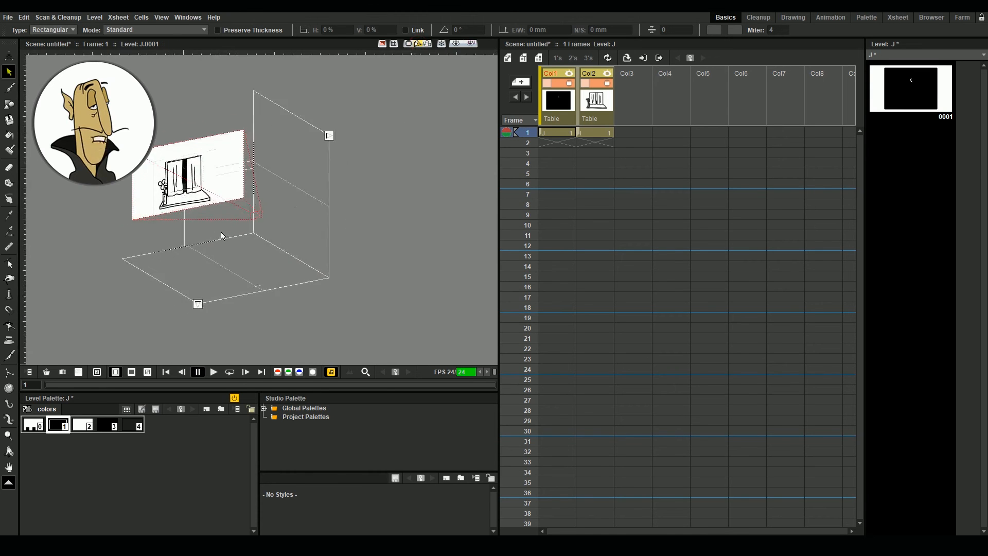
{"action": "right_click", "coordinate": [242, 214]}
{"action": "left_click", "coordinate": [234, 216]}
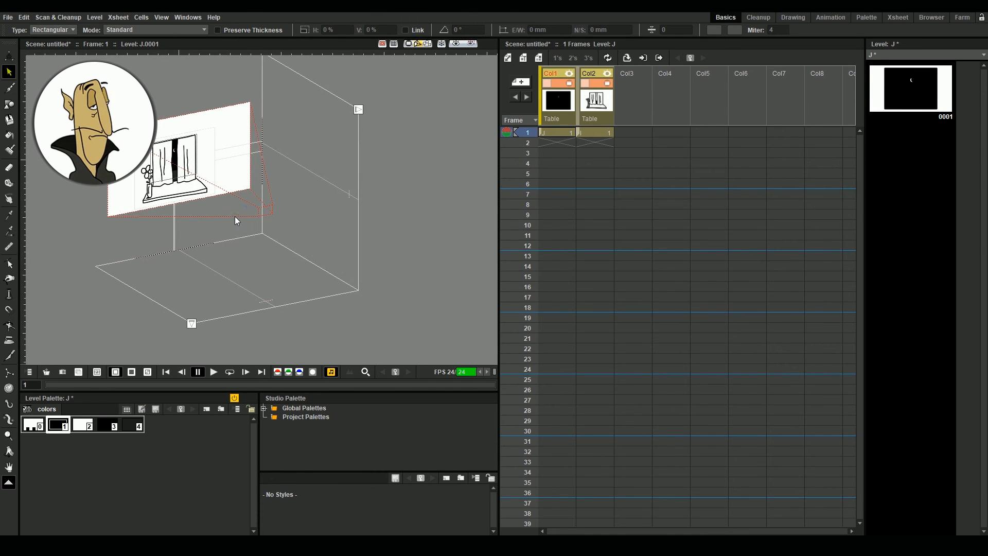
{"action": "left_click", "coordinate": [9, 56]}
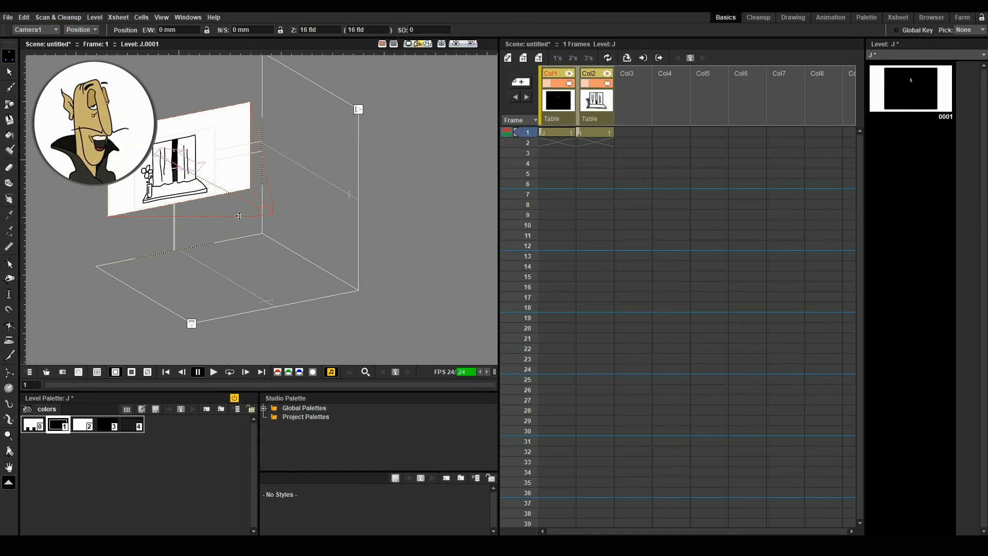
{"action": "left_click_drag", "start_coordinate": [600, 140], "coordinate": [600, 497]}
{"action": "scroll", "coordinate": [609, 315], "scroll_direction": "up", "scroll_amount": 15}
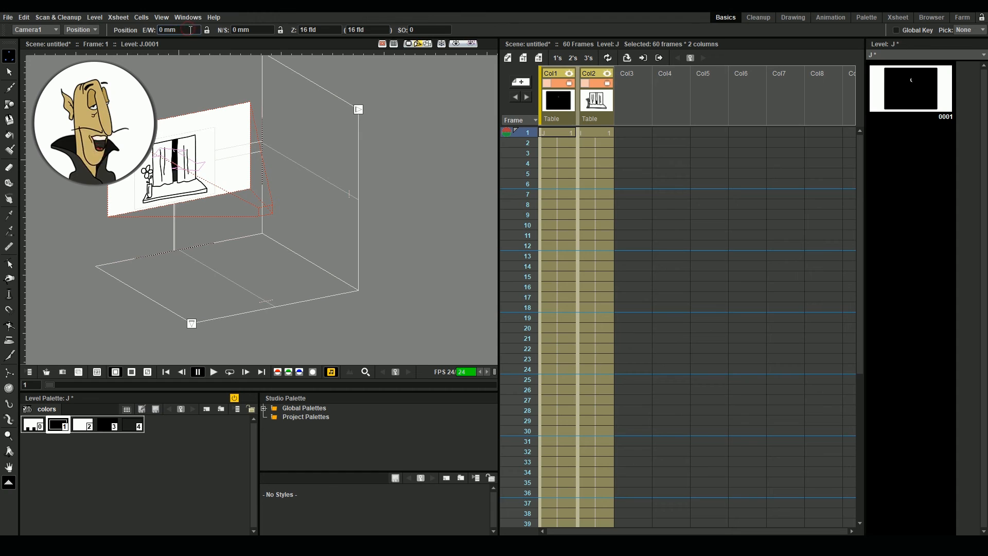
Key Camera1's position at frame 1, push it forward to Z about 4.8 fld at frame 24, and scrub the move.
{"action": "left_click", "coordinate": [257, 30]}
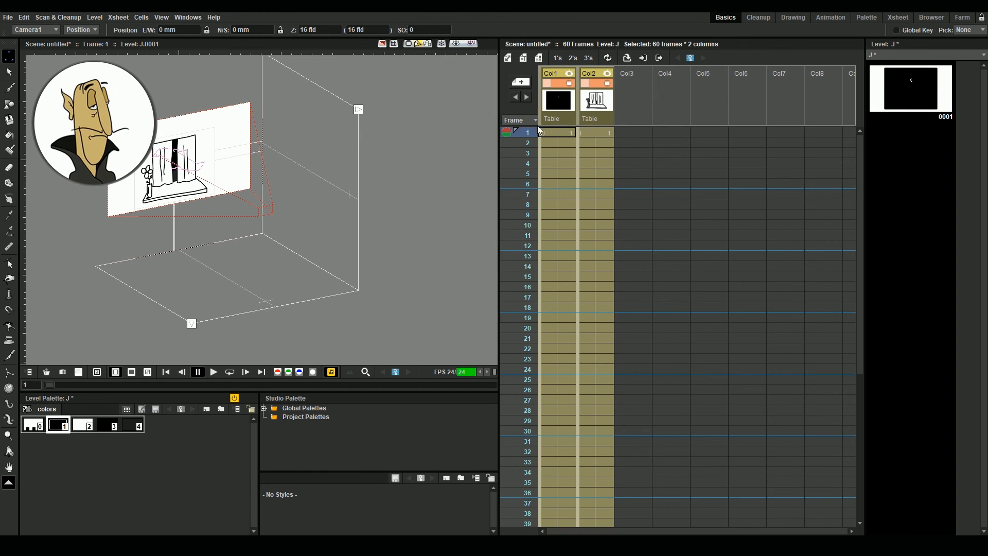
{"action": "left_click_drag", "start_coordinate": [519, 267], "coordinate": [533, 369]}
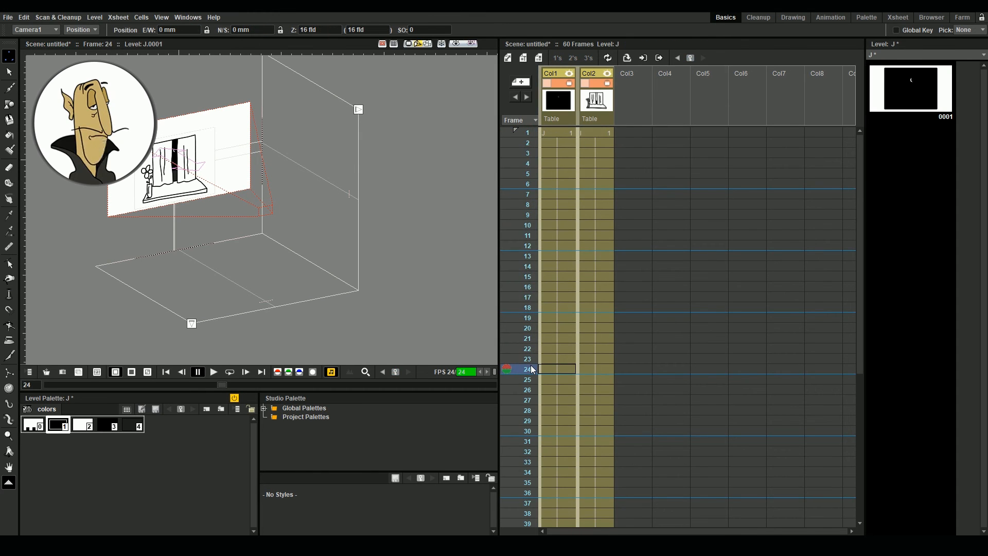
{"action": "left_click_drag", "start_coordinate": [279, 214], "coordinate": [210, 179]}
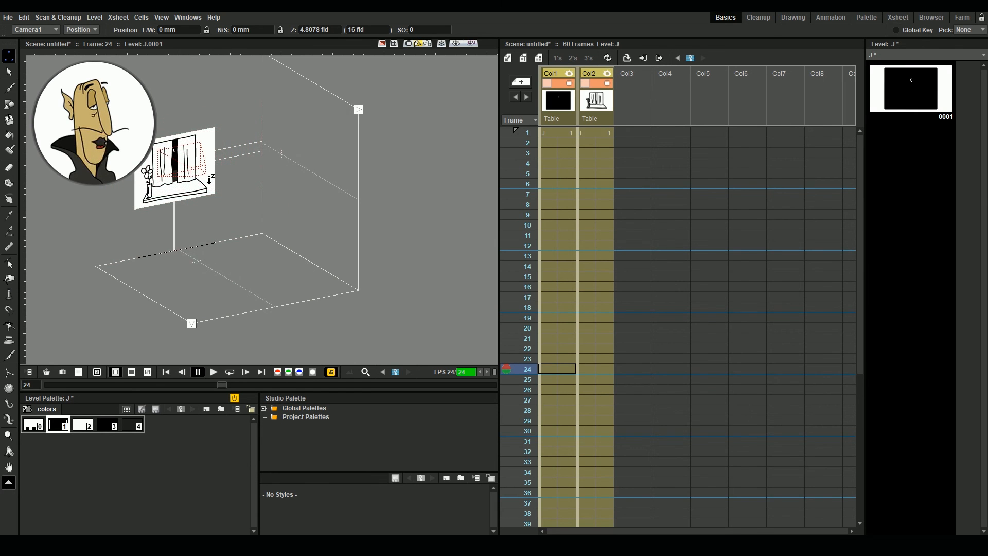
{"action": "left_click", "coordinate": [526, 133]}
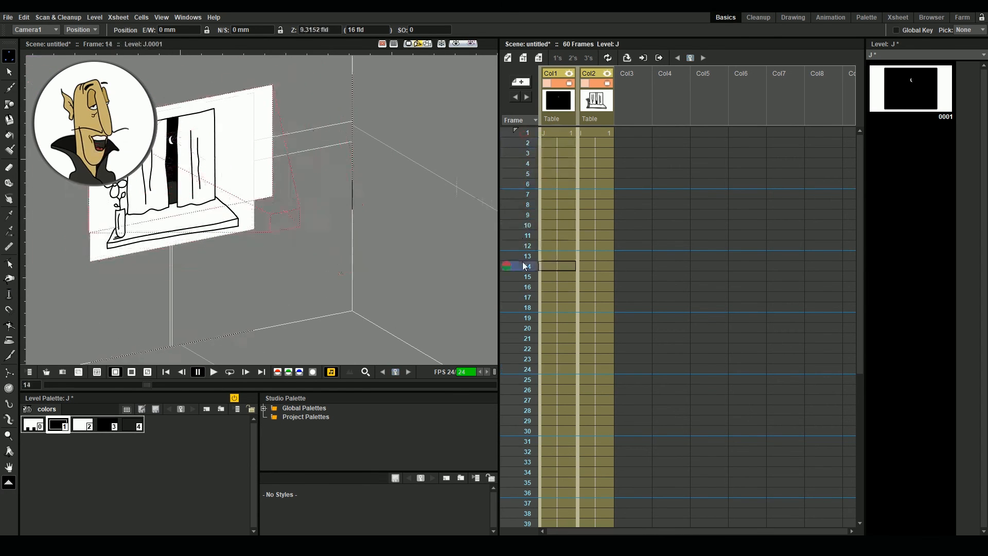
In camera view at frame 1, set Col1's Z to 20 fld and move the night sky to about E/W -1.4 mm, N/S 12.64 mm.
{"action": "left_click", "coordinate": [427, 45]}
{"action": "mouse_move", "coordinate": [526, 133]}
{"action": "left_mouse_down"}
{"action": "mouse_move", "coordinate": [526, 342]}
{"action": "mouse_move", "coordinate": [521, 133]}
{"action": "mouse_move", "coordinate": [534, 335]}
{"action": "mouse_move", "coordinate": [532, 137]}
{"action": "mouse_move", "coordinate": [523, 269]}
{"action": "mouse_move", "coordinate": [530, 133]}
{"action": "left_mouse_up"}
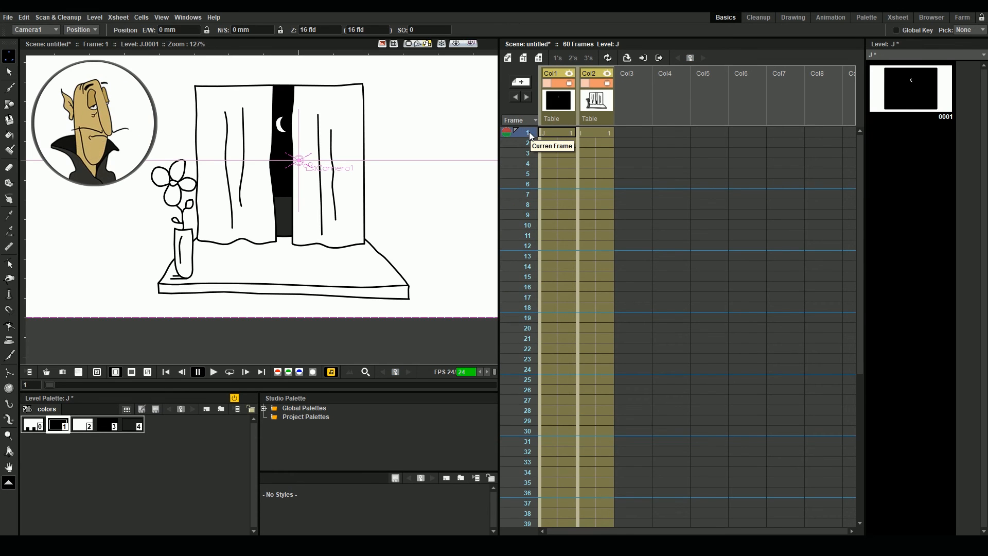
{"action": "left_click", "coordinate": [554, 134]}
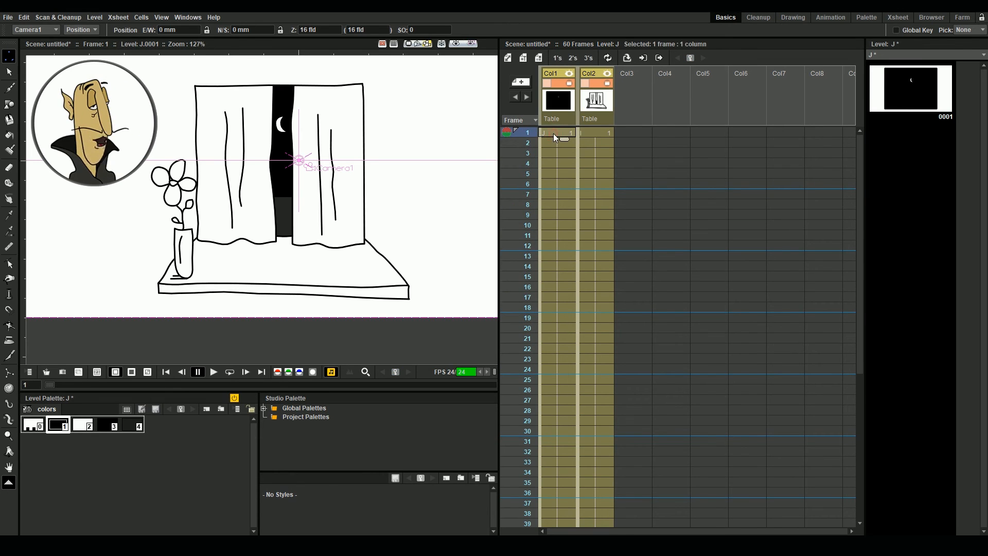
{"action": "left_click", "coordinate": [9, 58]}
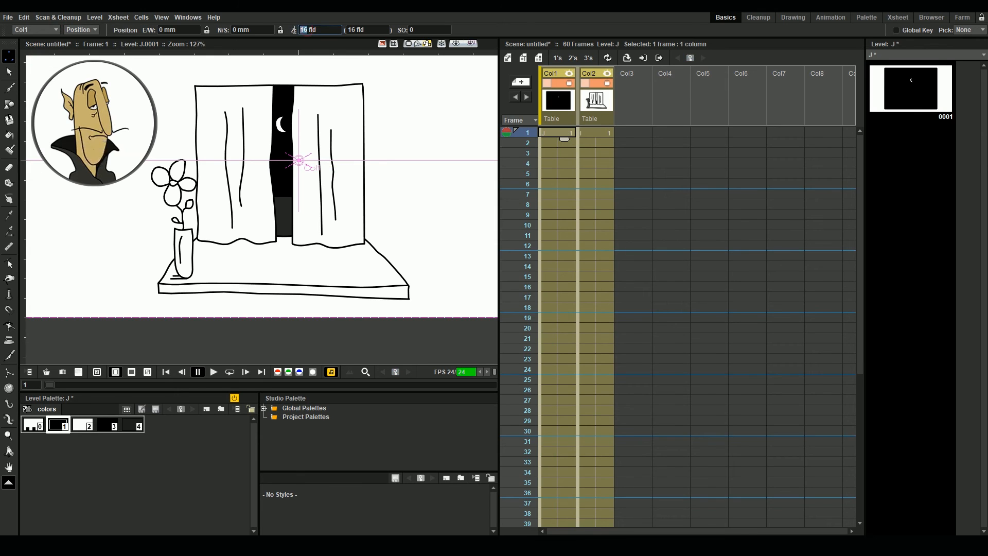
{"action": "type", "text": "20"}
{"action": "key", "text": "Return"}
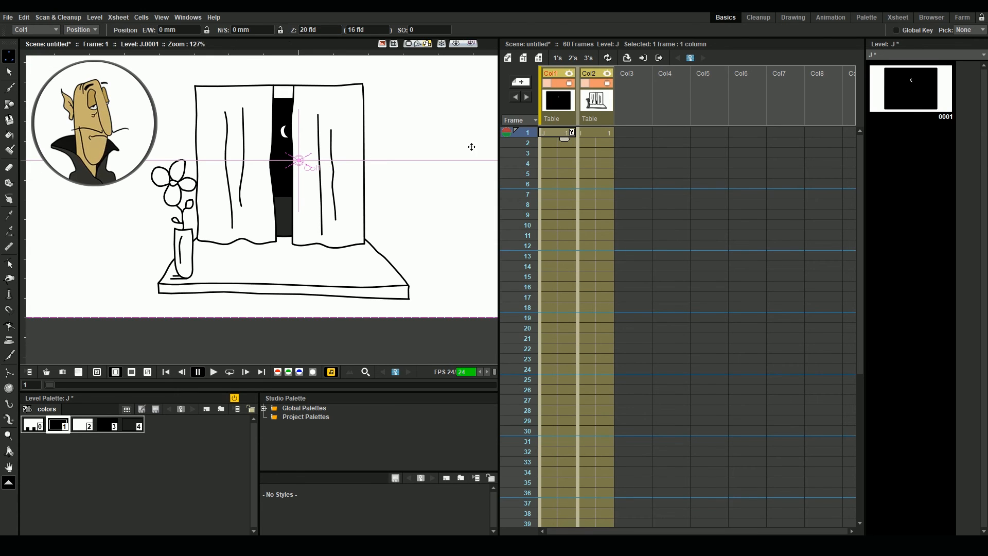
{"action": "left_click_drag", "start_coordinate": [280, 151], "coordinate": [278, 137]}
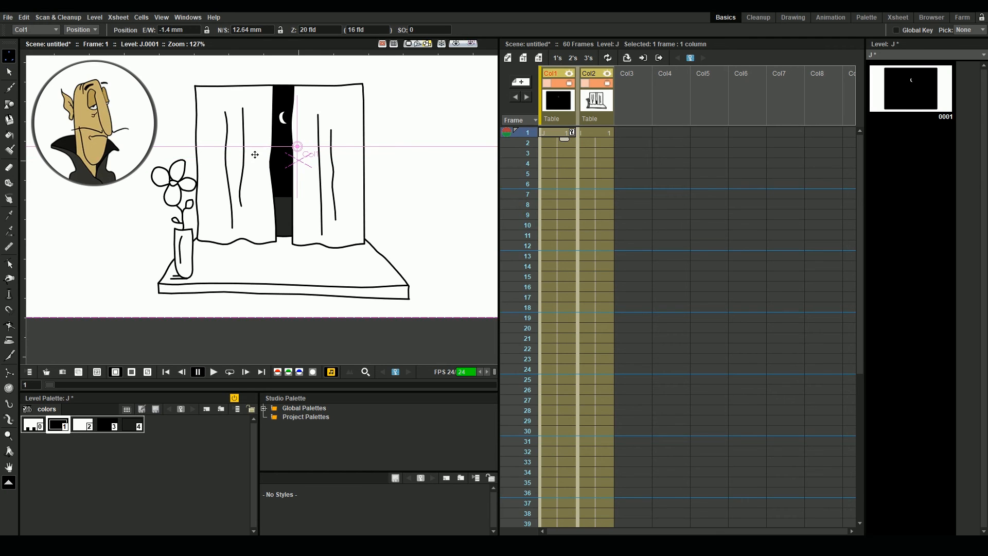
Set a position key for Camera1 at frame 60 and return to frame 1.
{"action": "scroll", "coordinate": [552, 372], "scroll_direction": "down", "scroll_amount": 10}
{"action": "left_click", "coordinate": [526, 432]}
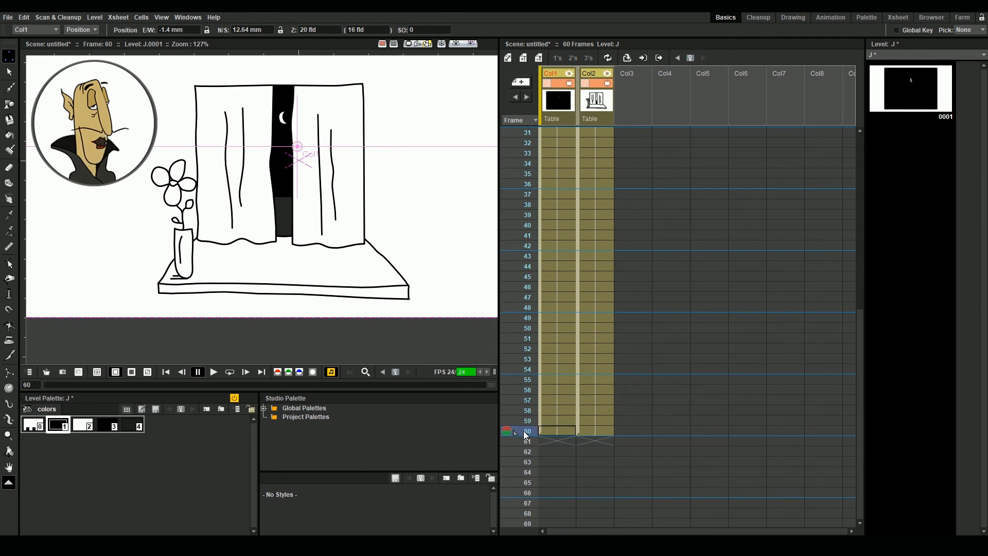
{"action": "left_click", "coordinate": [52, 29]}
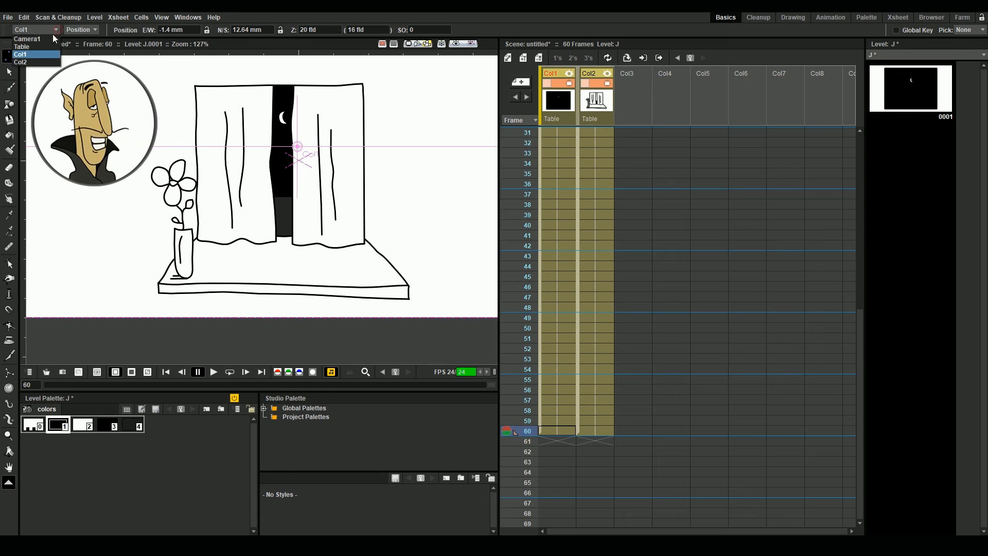
{"action": "left_click", "coordinate": [50, 38]}
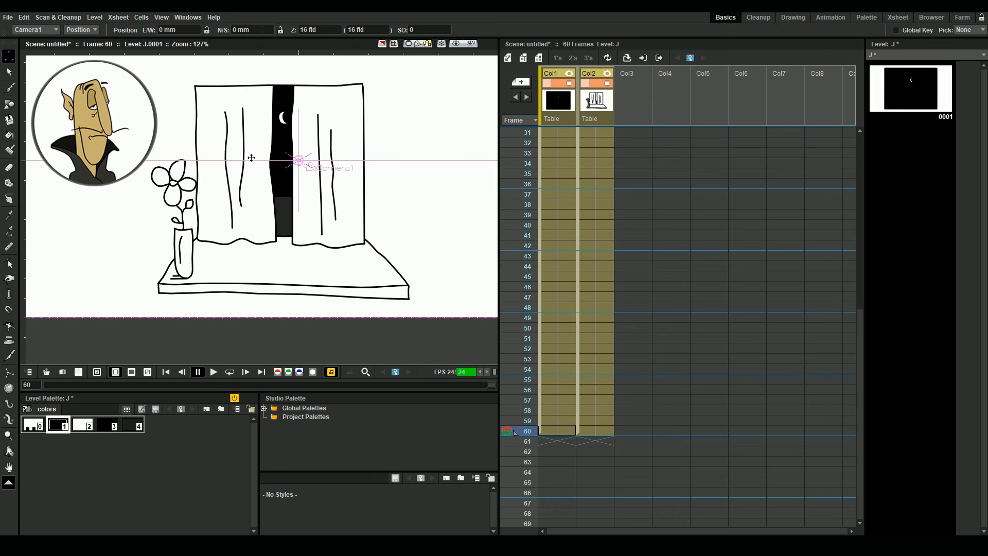
{"action": "scroll", "coordinate": [527, 134], "scroll_direction": "up", "scroll_amount": 10}
{"action": "left_click", "coordinate": [527, 133]}
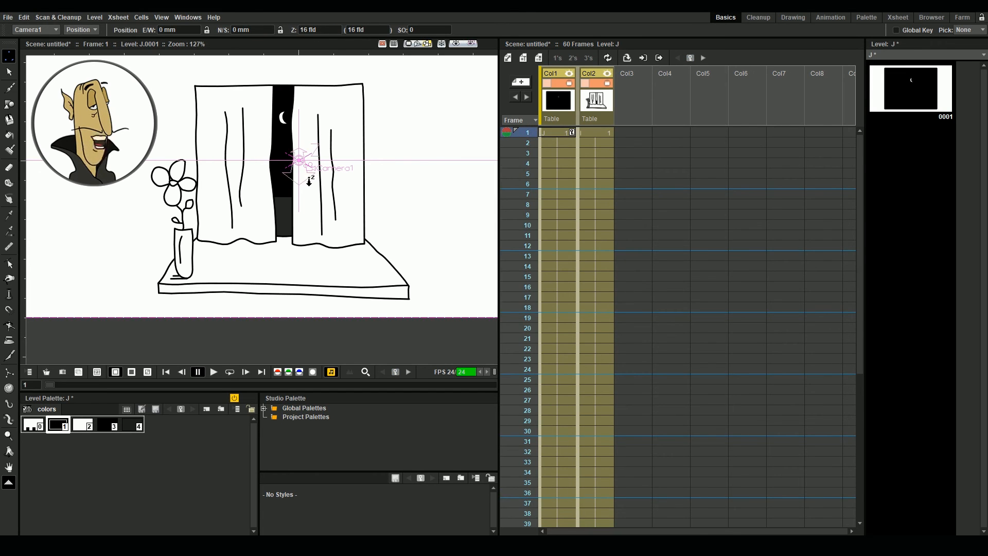
Push Camera1 in on the moon at frame 1, to about E/W -16.01 mm, N/S 38.2 mm and Z 0.2581 fld.
{"action": "mouse_move", "coordinate": [310, 180]}
{"action": "left_mouse_down"}
{"action": "mouse_move", "coordinate": [303, 112]}
{"action": "mouse_move", "coordinate": [298, 159]}
{"action": "mouse_move", "coordinate": [293, 146]}
{"action": "mouse_move", "coordinate": [300, 164]}
{"action": "mouse_move", "coordinate": [312, 156]}
{"action": "mouse_move", "coordinate": [299, 155]}
{"action": "mouse_move", "coordinate": [304, 179]}
{"action": "left_mouse_up"}
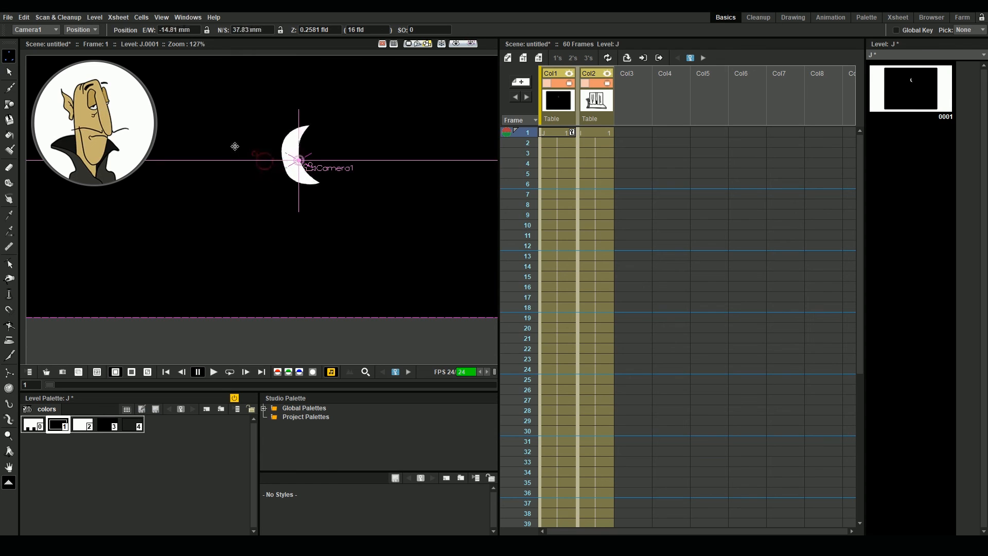
{"action": "left_click", "coordinate": [556, 132]}
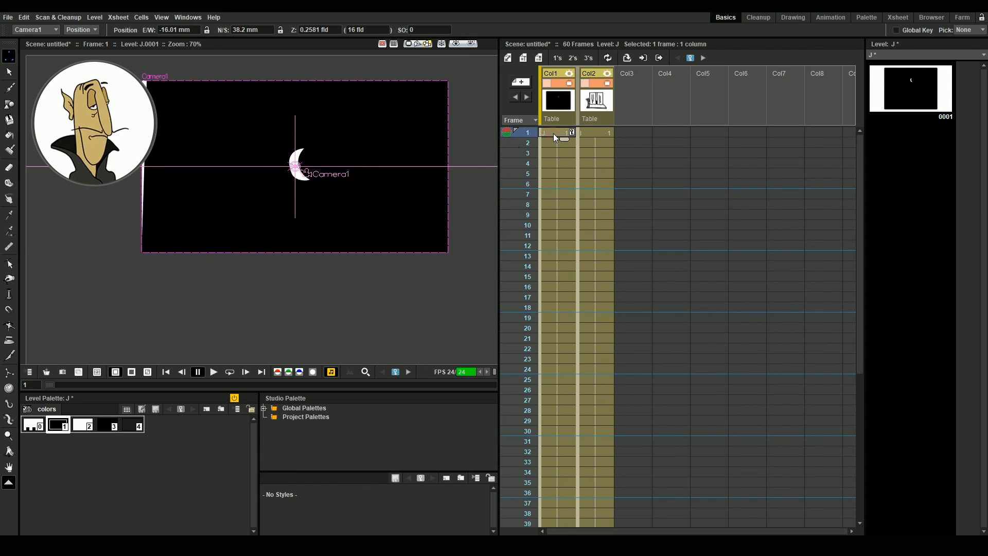
At frame 60, enlarge the black night-sky rectangle to about 114.38% horizontally and 142.07% vertically, and check its coverage at frame 1.
{"action": "left_click", "coordinate": [911, 87]}
{"action": "key", "text": "s"}
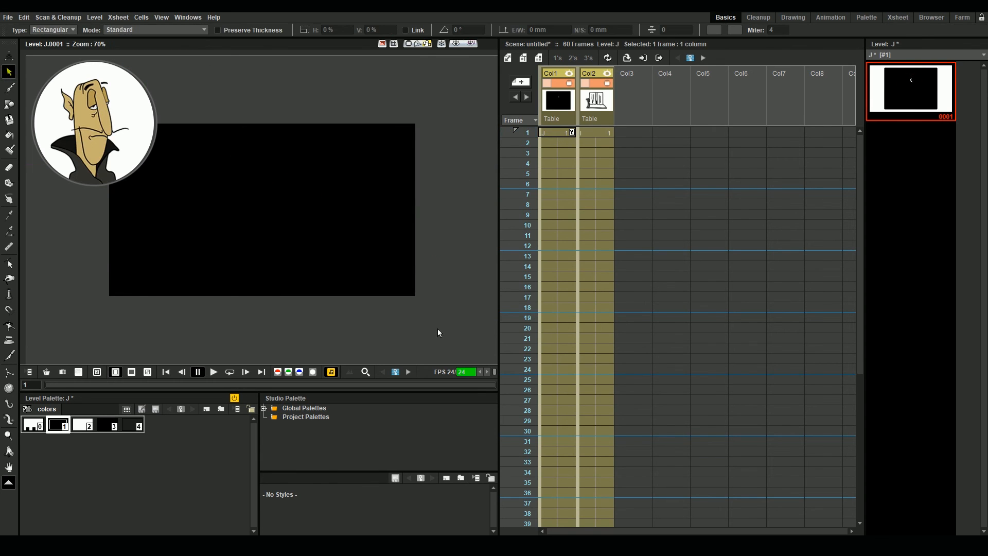
{"action": "left_click", "coordinate": [422, 306]}
{"action": "mouse_move", "coordinate": [527, 133]}
{"action": "left_mouse_down"}
{"action": "mouse_move", "coordinate": [529, 515]}
{"action": "mouse_move", "coordinate": [516, 432]}
{"action": "left_mouse_up"}
{"action": "scroll", "coordinate": [319, 142], "scroll_direction": "up", "scroll_amount": 5}
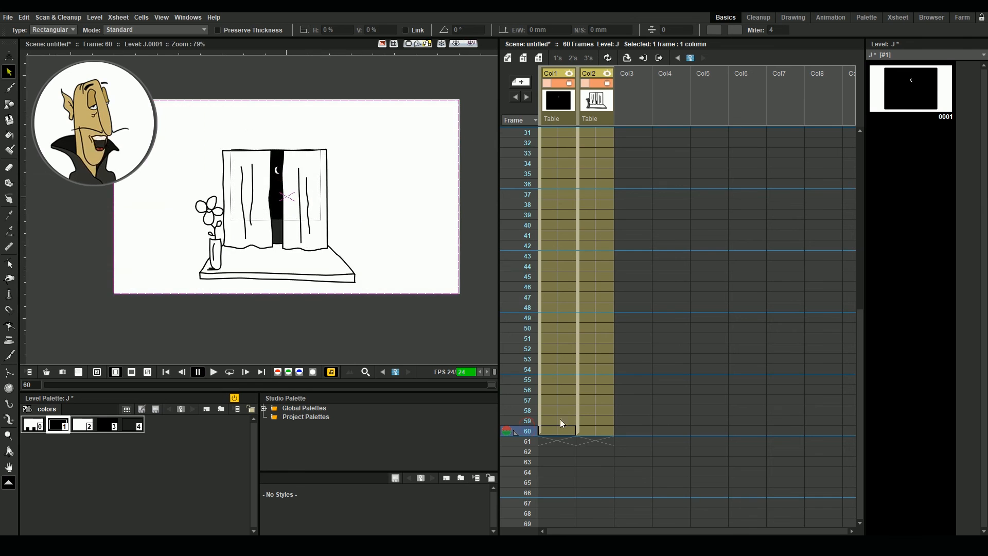
{"action": "left_click", "coordinate": [562, 430]}
{"action": "left_click", "coordinate": [277, 218]}
{"action": "left_click_drag", "start_coordinate": [276, 220], "coordinate": [275, 242]}
{"action": "left_click_drag", "start_coordinate": [276, 151], "coordinate": [275, 141]}
{"action": "left_click_drag", "start_coordinate": [321, 191], "coordinate": [327, 191]}
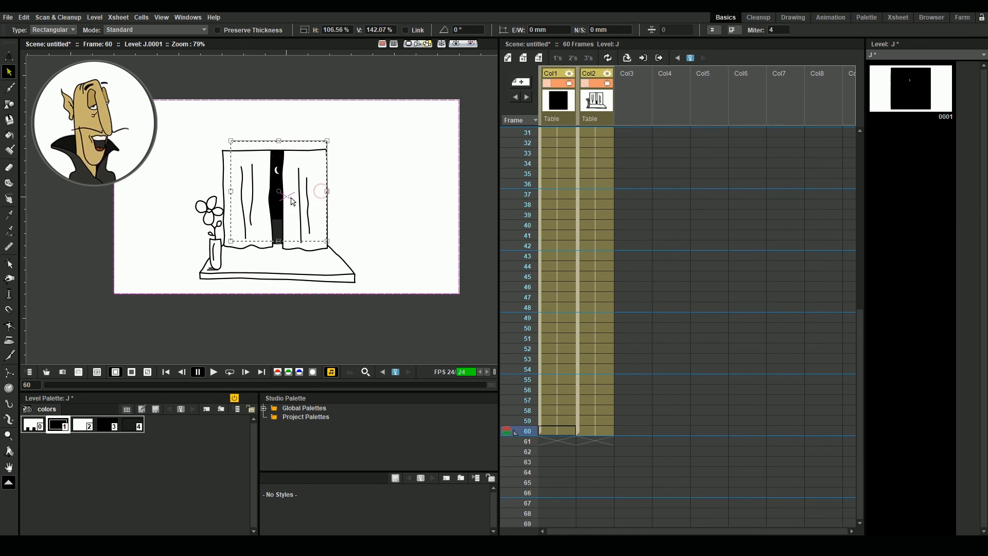
{"action": "left_click_drag", "start_coordinate": [230, 192], "coordinate": [223, 191]}
{"action": "scroll", "coordinate": [513, 193], "scroll_direction": "up", "scroll_amount": 5}
{"action": "left_click", "coordinate": [525, 134]}
{"action": "scroll", "coordinate": [266, 182], "scroll_direction": "down", "scroll_amount": 2}
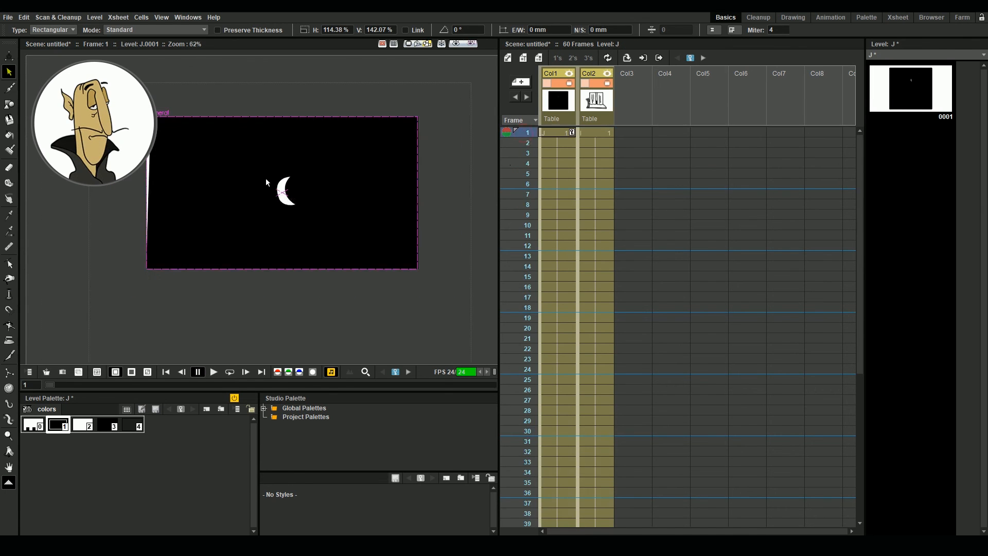
{"action": "left_click", "coordinate": [92, 199]}
Shift Camera1 at frame 1 to about E/W -11.42 mm, N/S 38.22 mm with the Animate tool, and preview the move.
{"action": "left_click", "coordinate": [594, 133]}
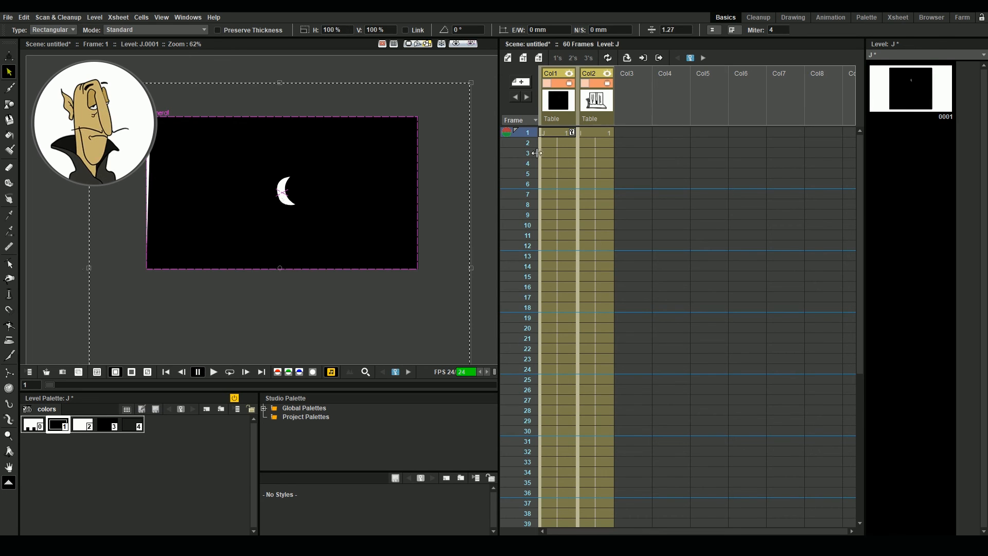
{"action": "left_click", "coordinate": [9, 57]}
{"action": "left_click", "coordinate": [36, 30]}
{"action": "left_click", "coordinate": [31, 62]}
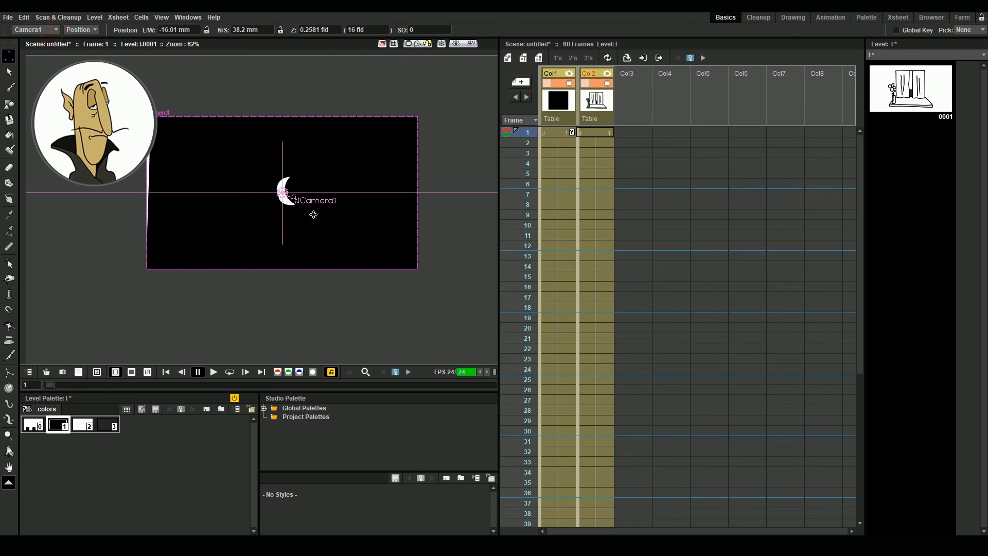
{"action": "left_click", "coordinate": [523, 223]}
{"action": "left_click_drag", "start_coordinate": [522, 216], "coordinate": [528, 133]}
{"action": "left_click_drag", "start_coordinate": [299, 194], "coordinate": [293, 192]}
{"action": "left_click_drag", "start_coordinate": [527, 133], "coordinate": [497, 408]}
{"action": "left_click", "coordinate": [214, 372]}
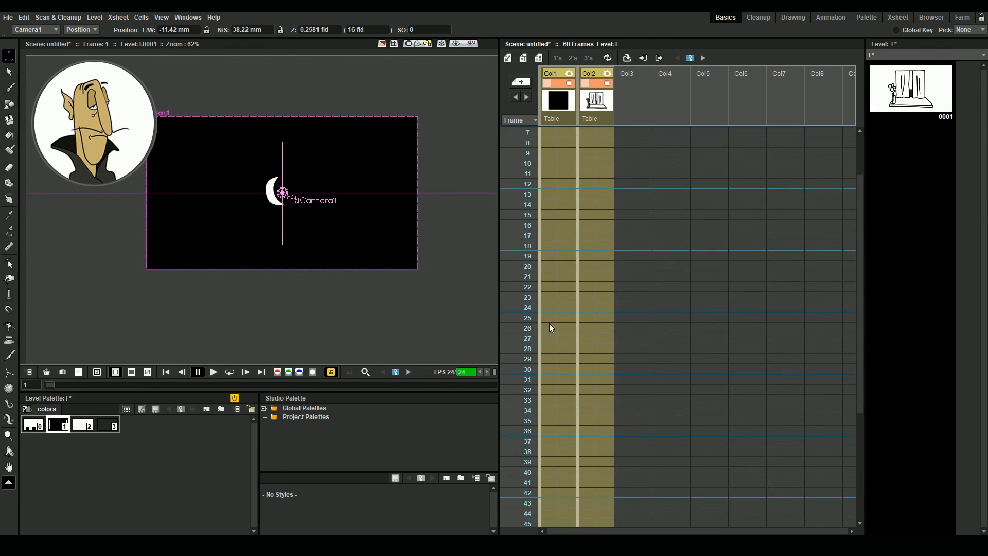
Enlarge the white wall around the curtains in the Col2 drawing by stretching its upper edge and both sides outward.
{"action": "left_click", "coordinate": [597, 441]}
{"action": "left_click", "coordinate": [929, 91]}
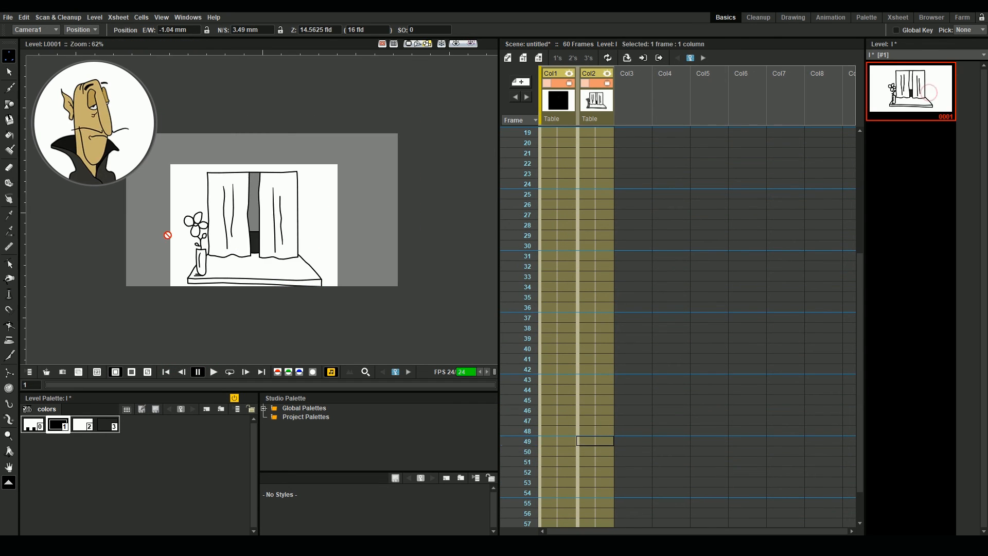
{"action": "key", "text": "s"}
{"action": "left_click", "coordinate": [304, 165]}
{"action": "left_click_drag", "start_coordinate": [256, 163], "coordinate": [255, 155]}
{"action": "left_click_drag", "start_coordinate": [337, 223], "coordinate": [343, 223]}
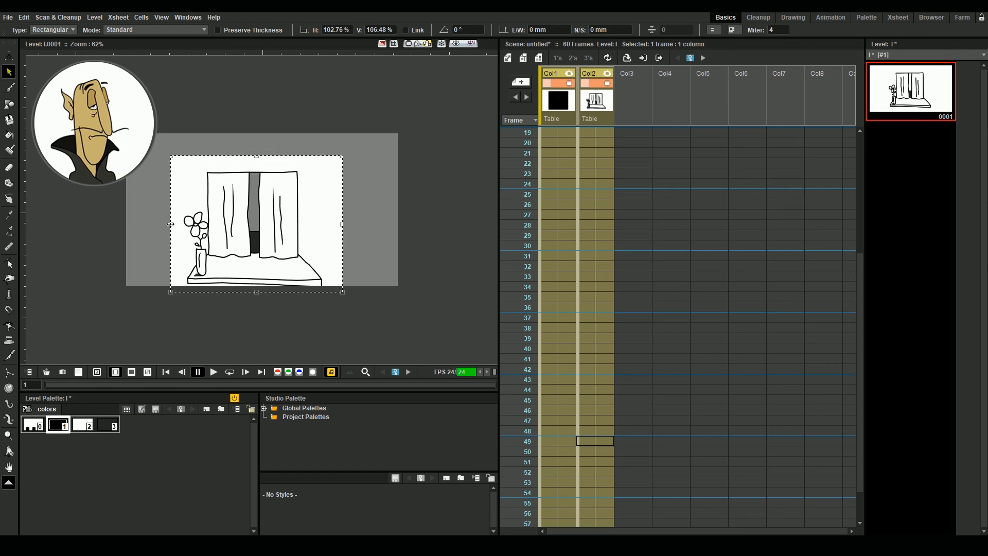
{"action": "left_click_drag", "start_coordinate": [171, 224], "coordinate": [164, 224]}
{"action": "left_click_drag", "start_coordinate": [253, 156], "coordinate": [253, 151]}
{"action": "left_click", "coordinate": [416, 215]}
Offset Camera1 at frame 60 to about E/W -43.82 mm, N/S -23.81 mm and play the animation.
{"action": "scroll", "coordinate": [529, 132], "scroll_direction": "up", "scroll_amount": 3}
{"action": "left_click_drag", "start_coordinate": [528, 132], "coordinate": [544, 479]}
{"action": "scroll", "coordinate": [337, 215], "scroll_direction": "up", "scroll_amount": 1}
{"action": "scroll", "coordinate": [338, 215], "scroll_direction": "up", "scroll_amount": 1}
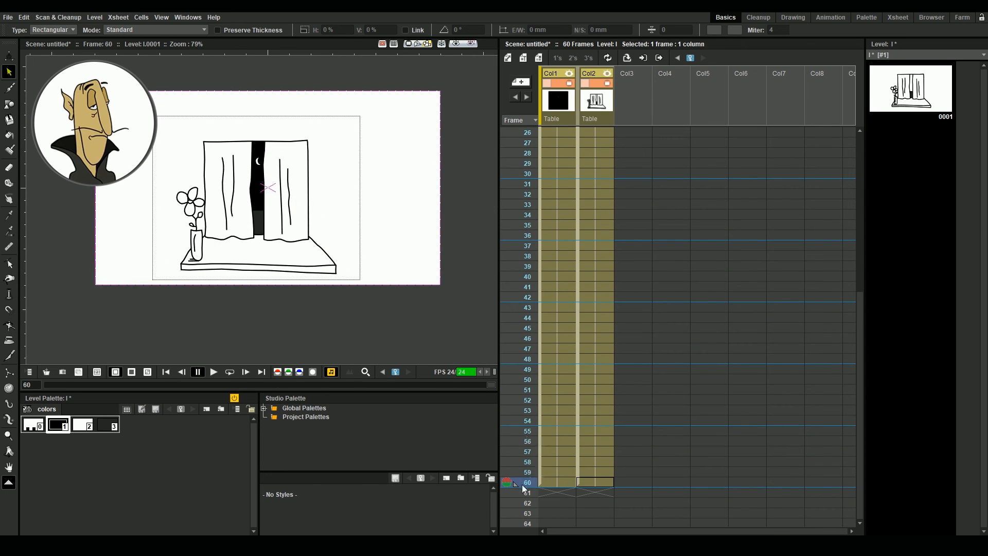
{"action": "key", "text": "a"}
{"action": "scroll", "coordinate": [277, 191], "scroll_direction": "up", "scroll_amount": 1}
{"action": "scroll", "coordinate": [276, 191], "scroll_direction": "down", "scroll_amount": 2}
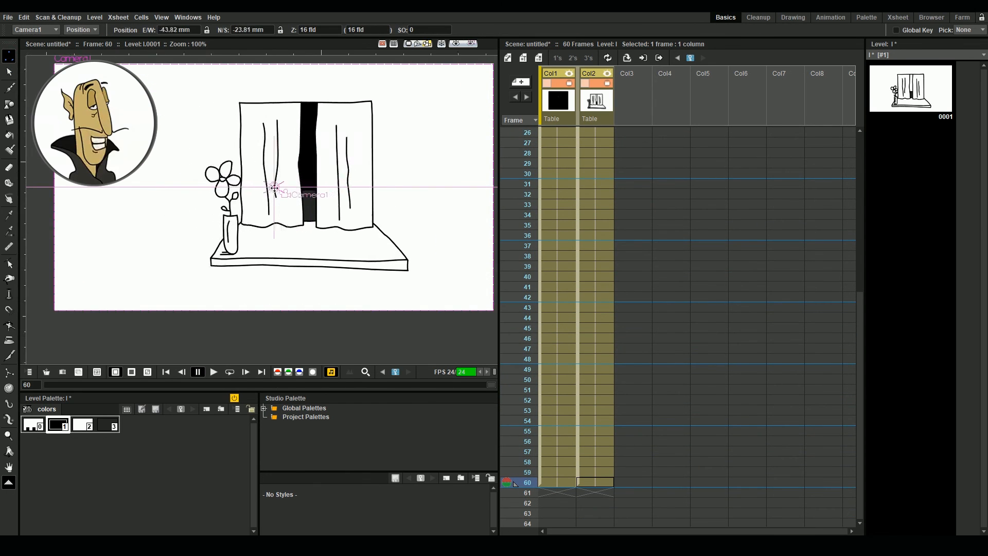
{"action": "left_click", "coordinate": [213, 371]}
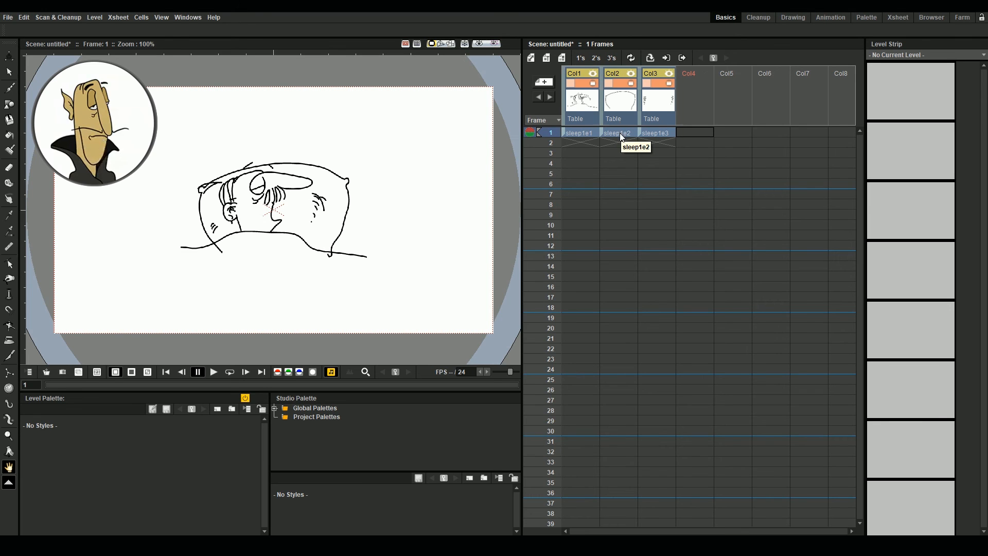
In the sleeping-character scene, hide the Col2 and Col3 drawings and select the sleep1e1 drawing at frame 1.
{"action": "left_click", "coordinate": [631, 84]}
{"action": "left_click", "coordinate": [670, 83]}
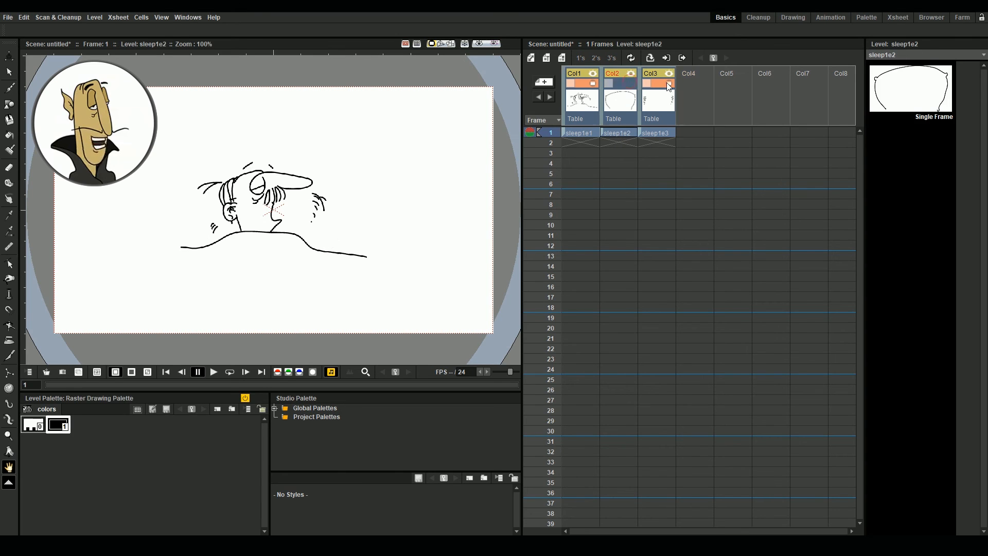
{"action": "left_click", "coordinate": [579, 133]}
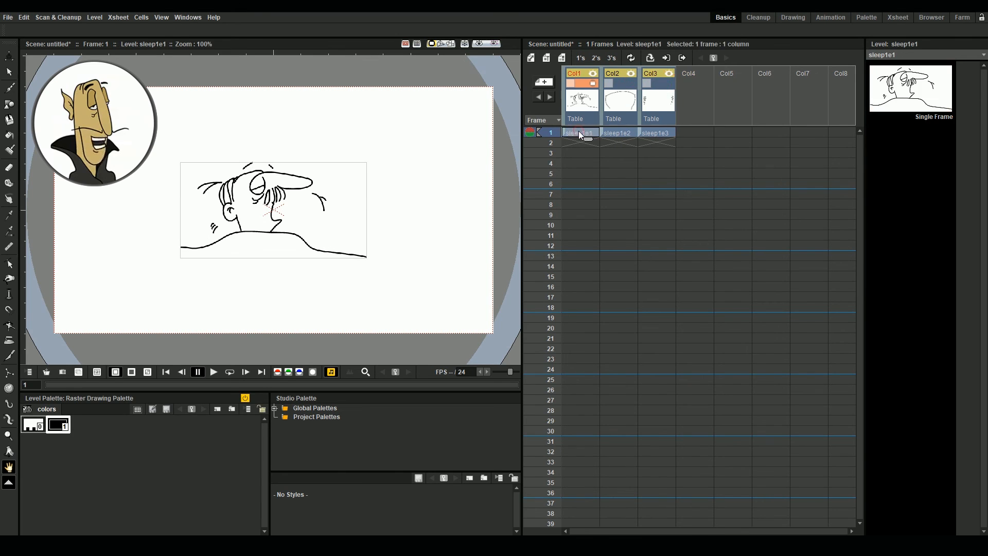
Create a Plastic mesh for sleep1e1 with a mesh margin of 40 pixels.
{"action": "left_click", "coordinate": [8, 419]}
{"action": "left_click", "coordinate": [45, 29]}
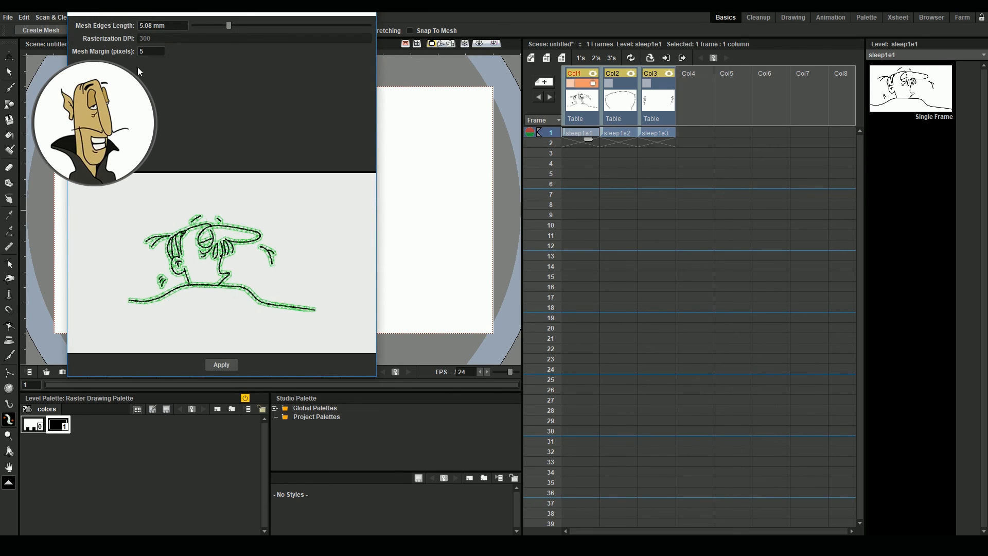
{"action": "left_click", "coordinate": [146, 51]}
{"action": "type", "text": "30"}
{"action": "key", "text": "Return"}
{"action": "left_click", "coordinate": [147, 51]}
{"action": "type", "text": "40"}
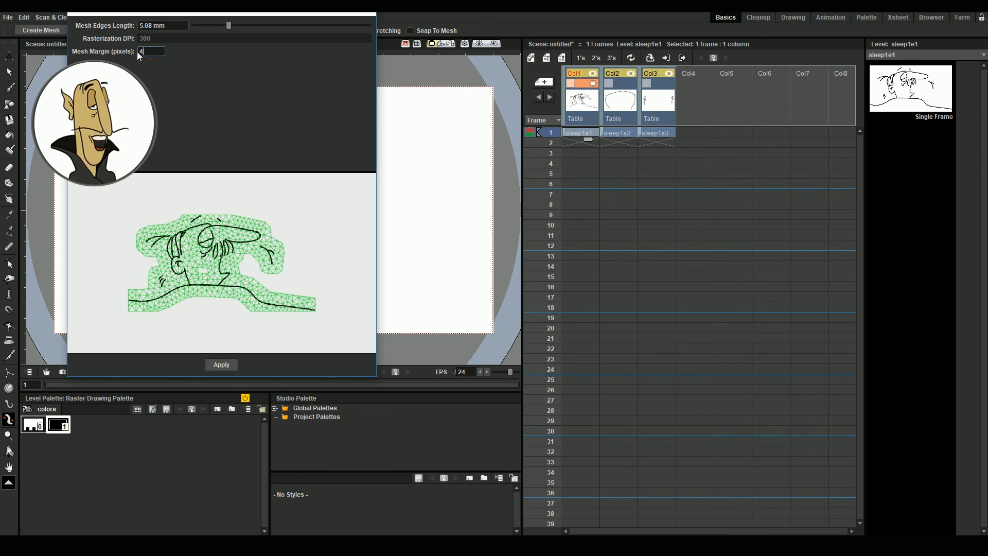
{"action": "key", "text": "Return"}
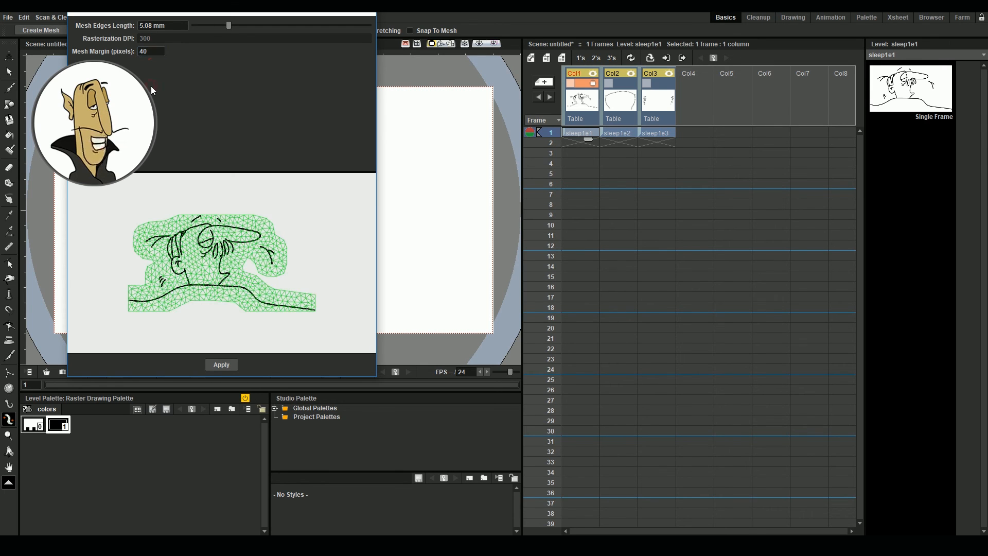
{"action": "left_click", "coordinate": [217, 365]}
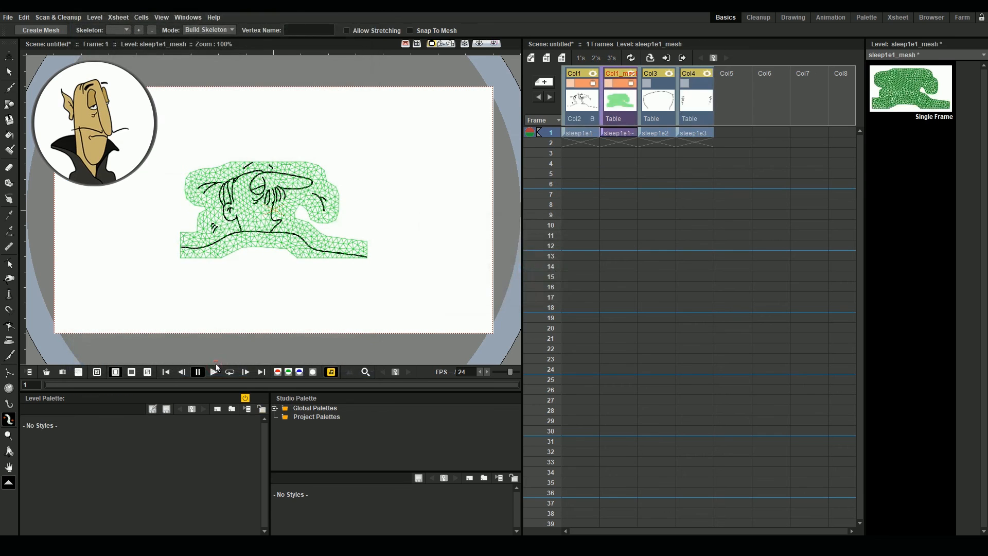
Build a four-vertex skeleton on the mesh, from a root below the blanket line through the neck and back of the head to the forehead.
{"action": "left_click", "coordinate": [256, 236]}
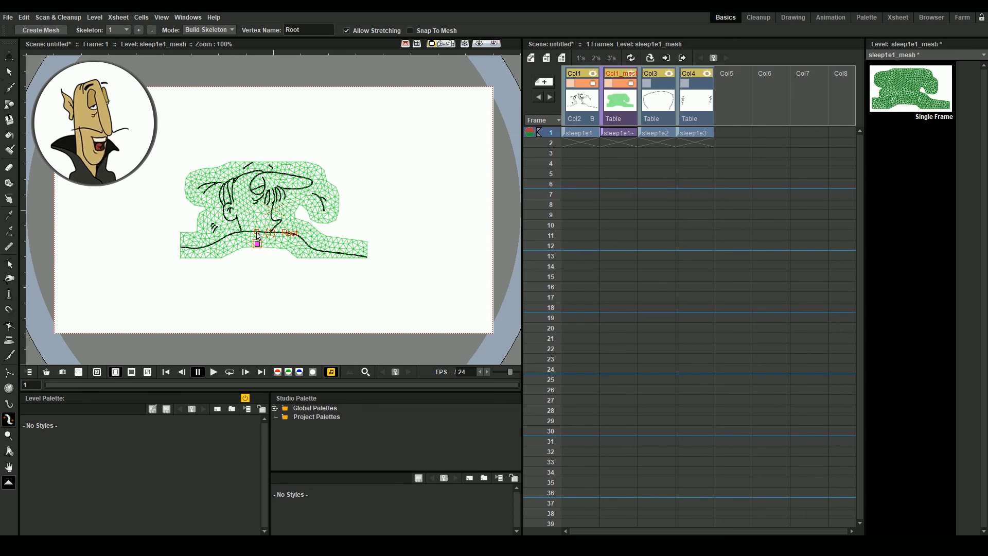
{"action": "left_click", "coordinate": [257, 232]}
{"action": "left_click", "coordinate": [242, 191]}
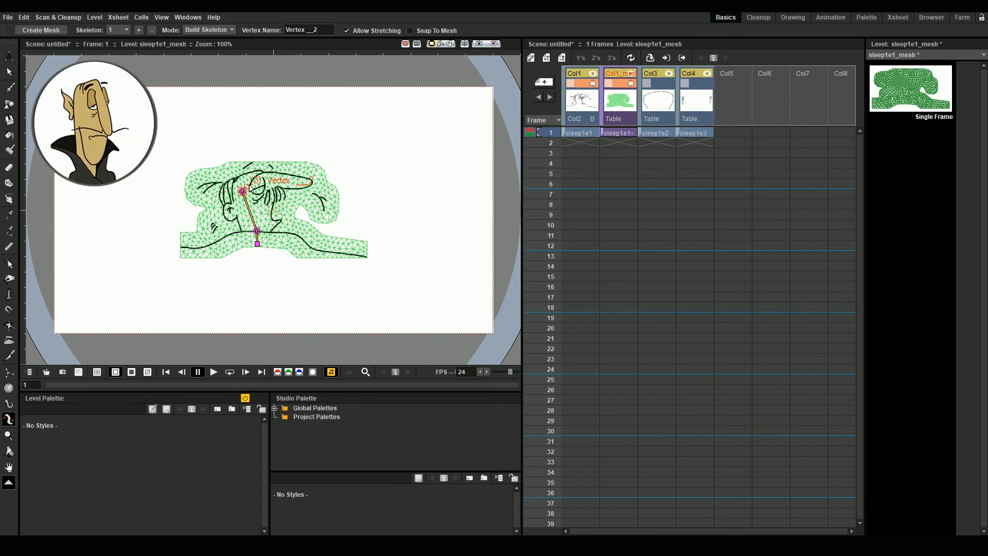
{"action": "left_click", "coordinate": [264, 174]}
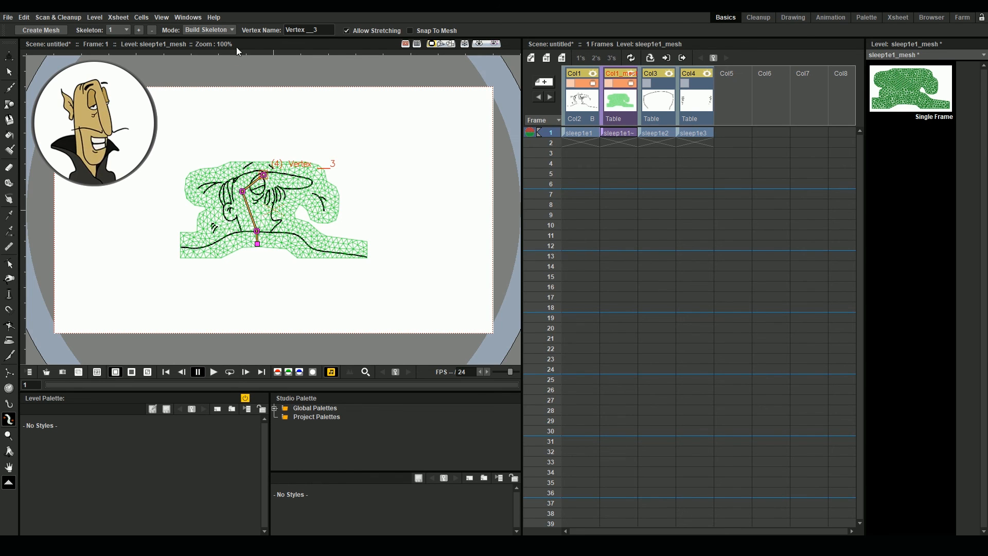
Switch the Plastic tool to Animate mode and extend the exposure of all four columns to frame 36.
{"action": "left_click", "coordinate": [221, 30]}
{"action": "left_click", "coordinate": [222, 61]}
{"action": "left_click", "coordinate": [588, 132]}
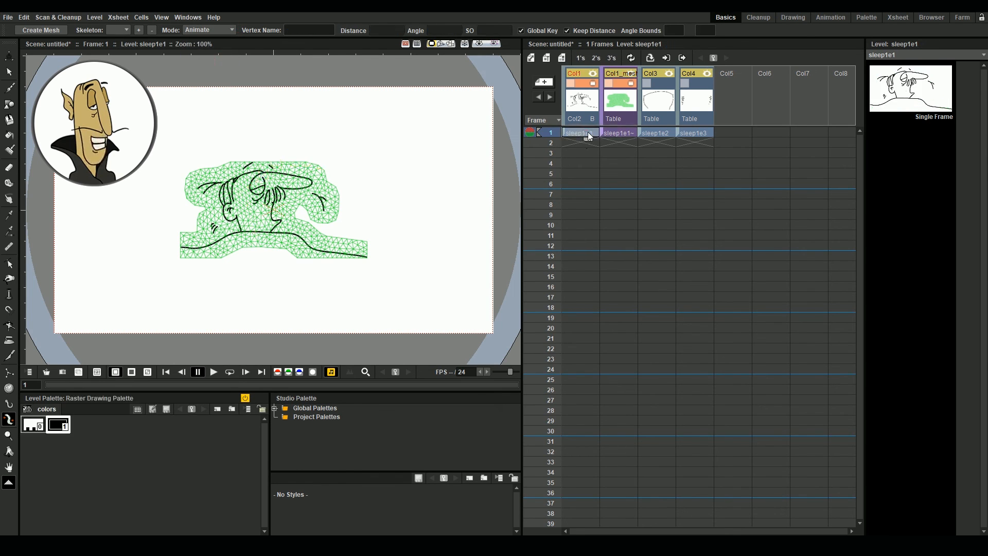
{"action": "left_click_drag", "start_coordinate": [588, 131], "coordinate": [714, 497]}
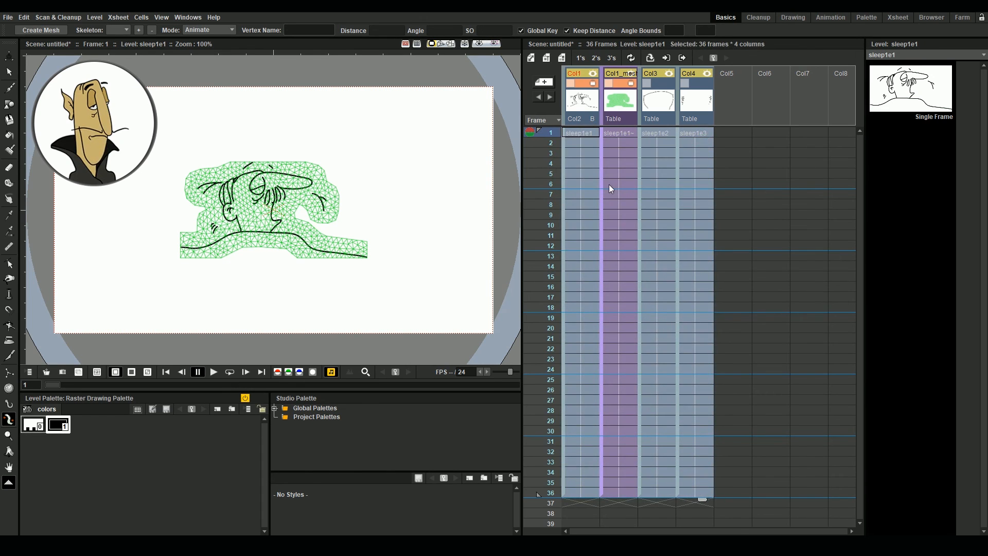
Key the mesh skeleton at frame 1, tilt its head vertices slightly back at frame 12, and scrub the movement.
{"action": "left_click", "coordinate": [618, 133]}
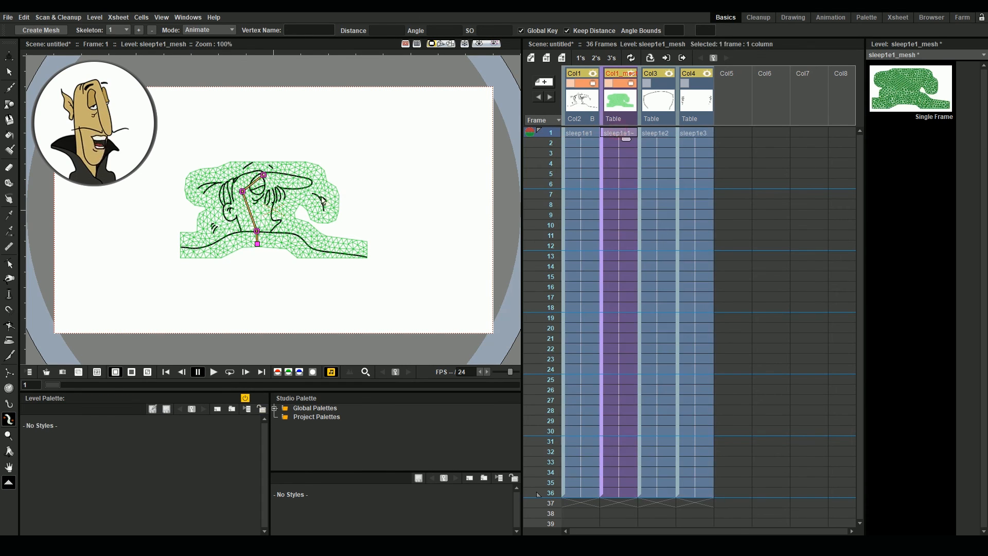
{"action": "left_click", "coordinate": [258, 245]}
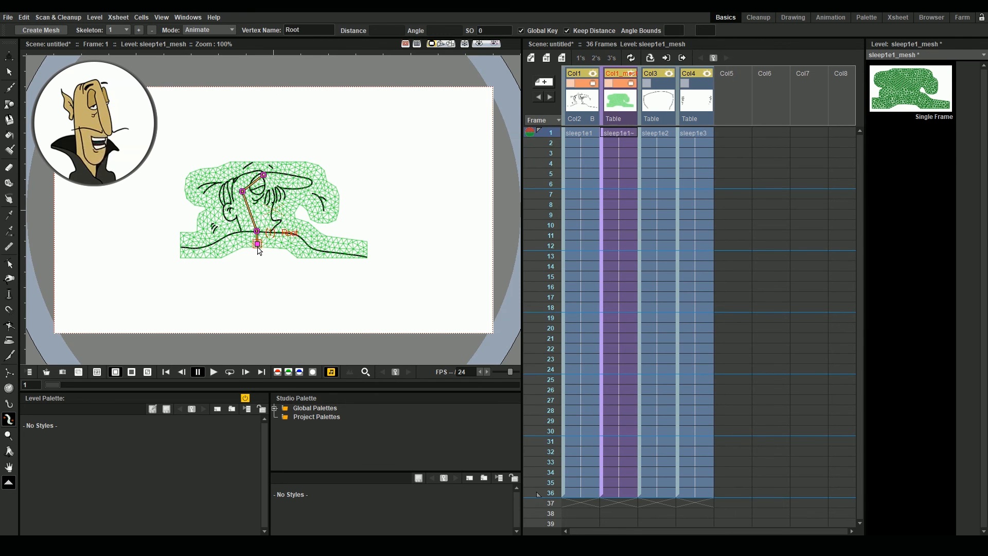
{"action": "left_click", "coordinate": [629, 245]}
{"action": "left_click_drag", "start_coordinate": [262, 173], "coordinate": [241, 192]}
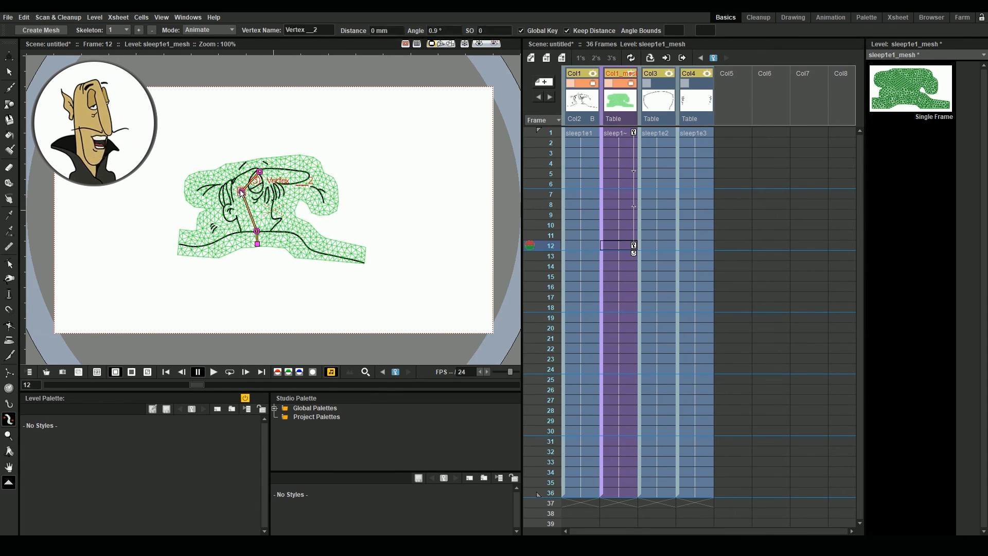
{"action": "left_click_drag", "start_coordinate": [549, 135], "coordinate": [552, 249]}
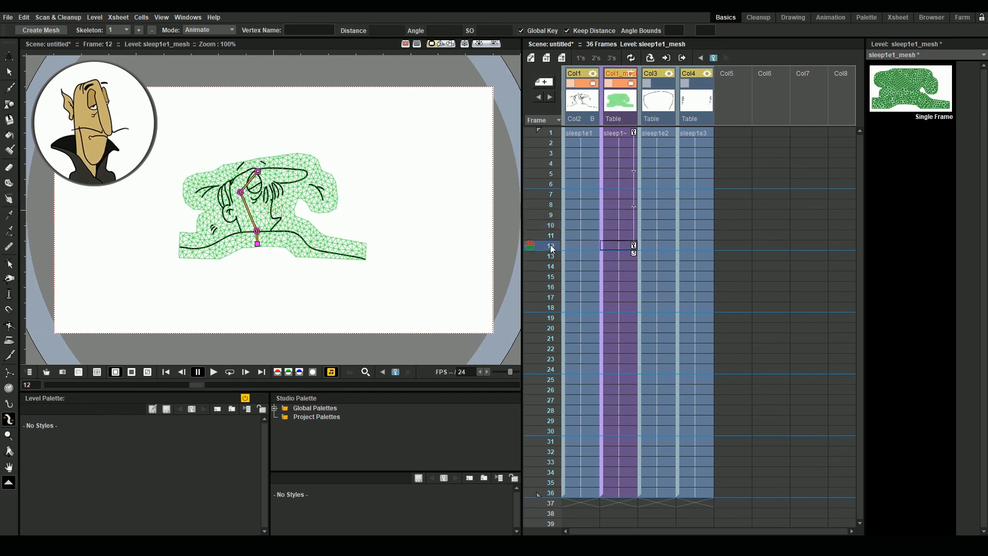
Copy the mesh column's frame 1 keyframe to frame 24.
{"action": "left_click", "coordinate": [635, 131]}
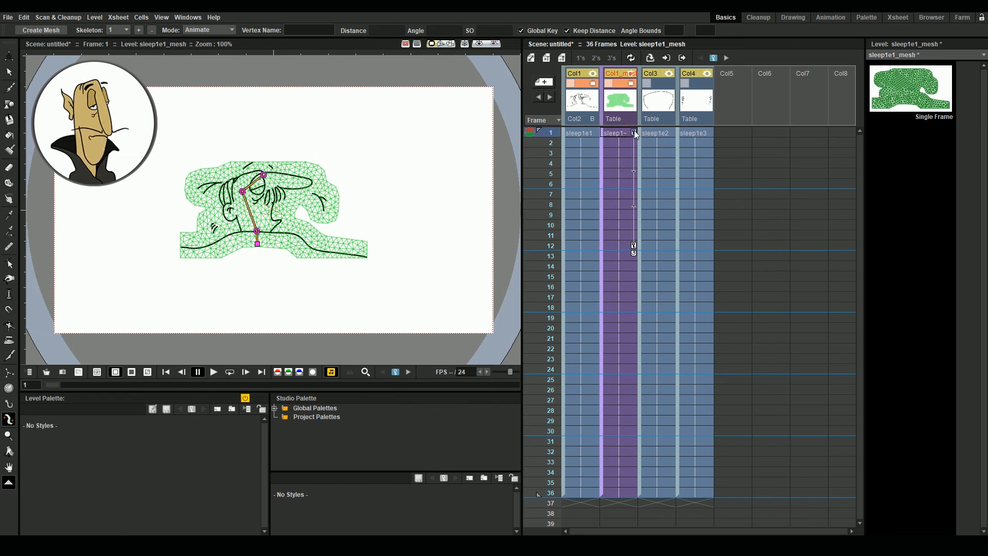
{"action": "left_click_drag", "start_coordinate": [634, 132], "coordinate": [626, 373]}
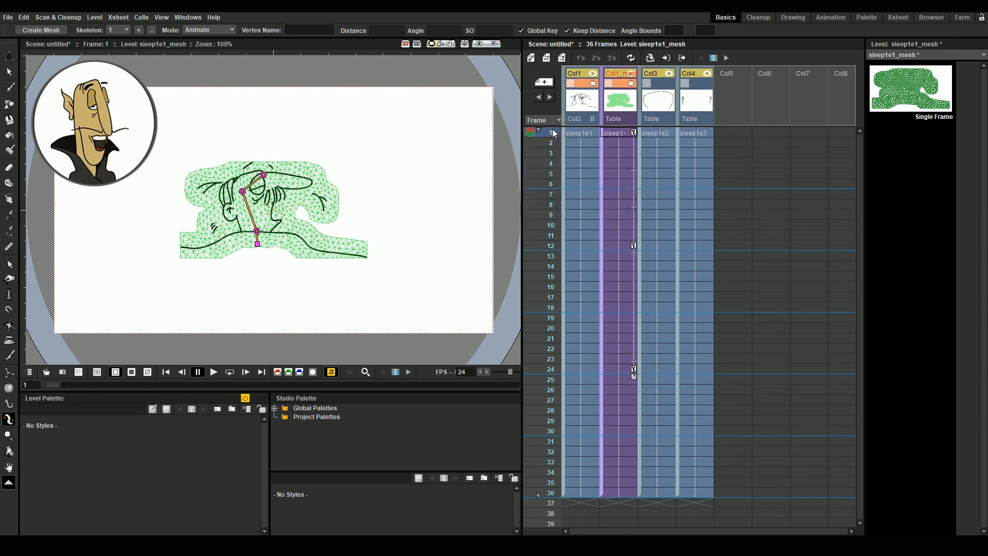
Show the pillow in Col3 and move it with the Animate tool to about E/W -10 mm, N/S 9.53 mm at frame 1.
{"action": "left_click", "coordinate": [673, 88]}
{"action": "left_click", "coordinate": [664, 134]}
{"action": "key", "text": "a"}
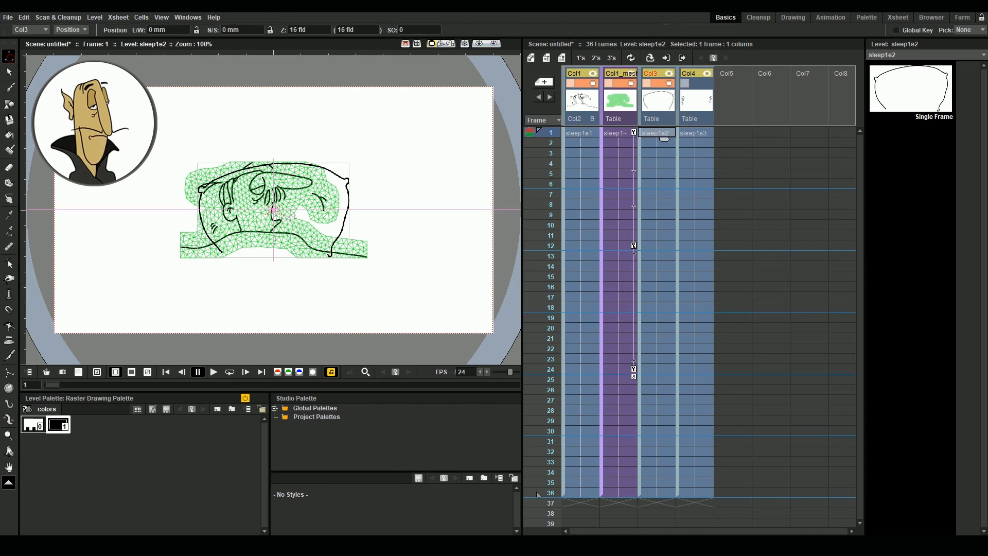
{"action": "left_click_drag", "start_coordinate": [300, 188], "coordinate": [290, 178]}
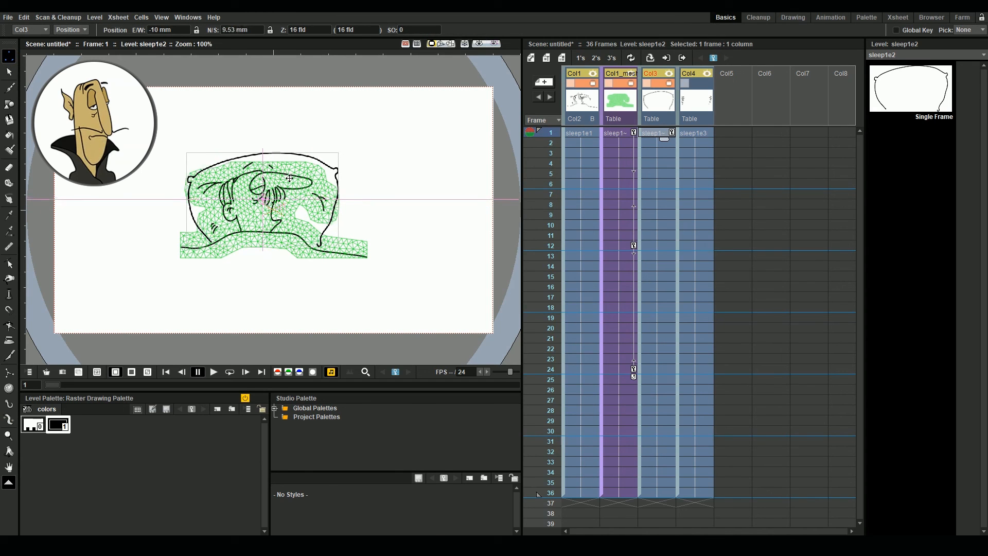
Show the sleep1e3 drawing in Col4, hide the pillow, mesh and head columns, and select sleep1e3 at frame 1.
{"action": "left_click", "coordinate": [691, 134]}
{"action": "left_click", "coordinate": [708, 83]}
{"action": "left_click", "coordinate": [647, 83]}
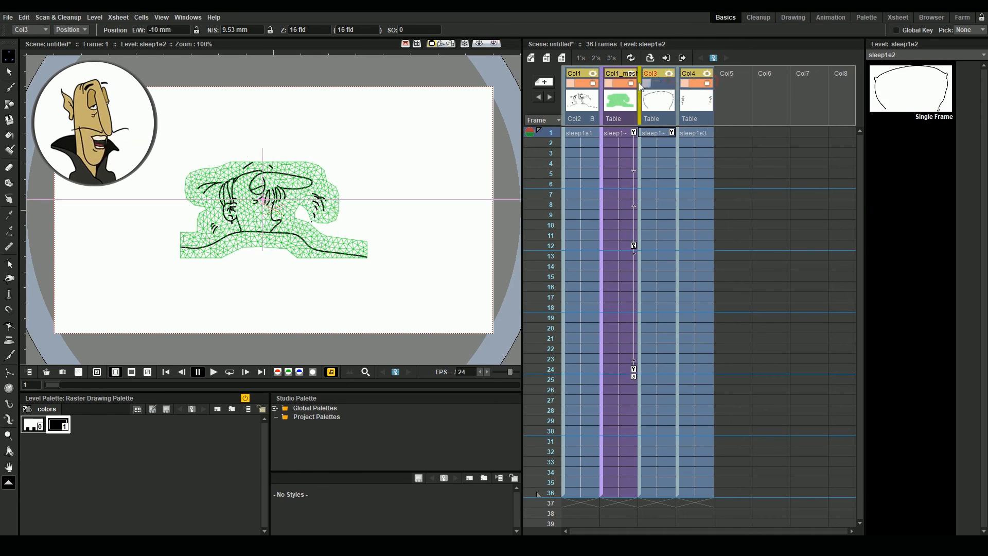
{"action": "left_click", "coordinate": [608, 82]}
{"action": "left_click", "coordinate": [570, 83]}
{"action": "left_click", "coordinate": [702, 133]}
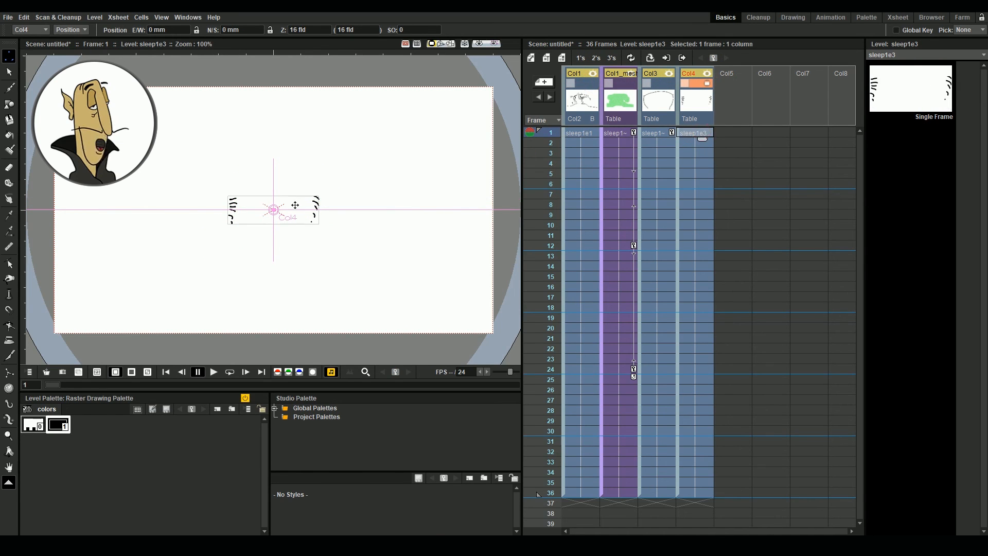
Create a Plastic mesh for sleep1e3 with 5.08 mm edges and a 40-pixel margin, and extend its column to frame 36.
{"action": "left_click", "coordinate": [8, 419]}
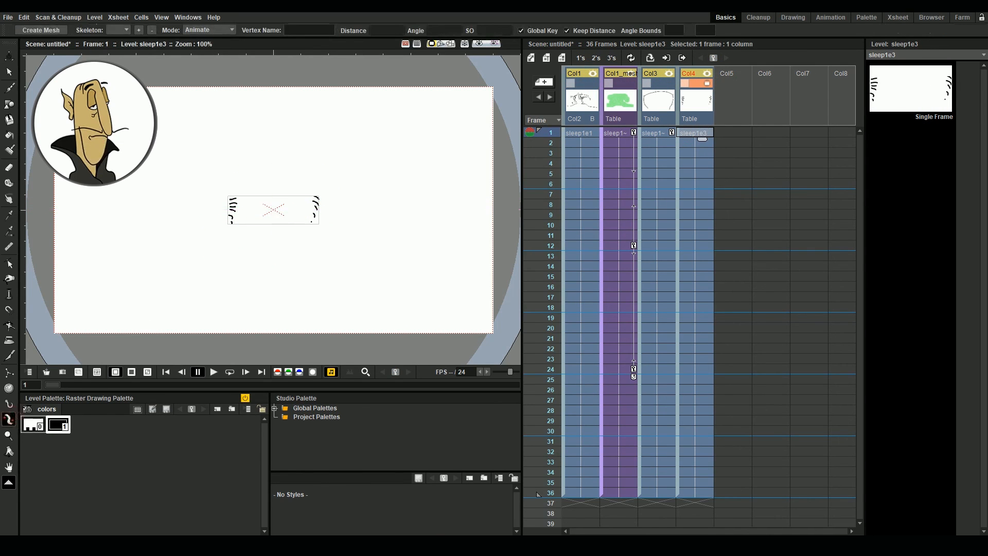
{"action": "left_click", "coordinate": [48, 30]}
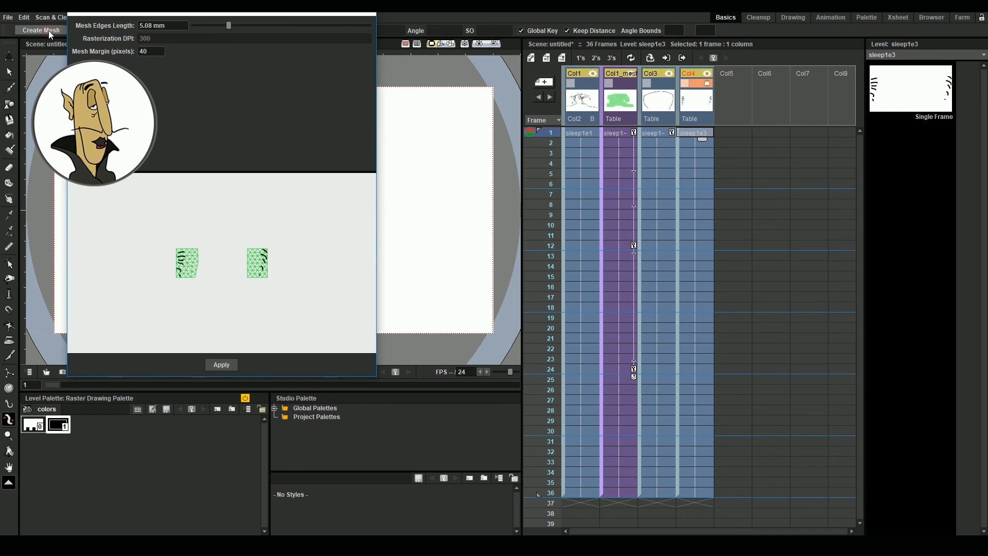
{"action": "left_click", "coordinate": [220, 365]}
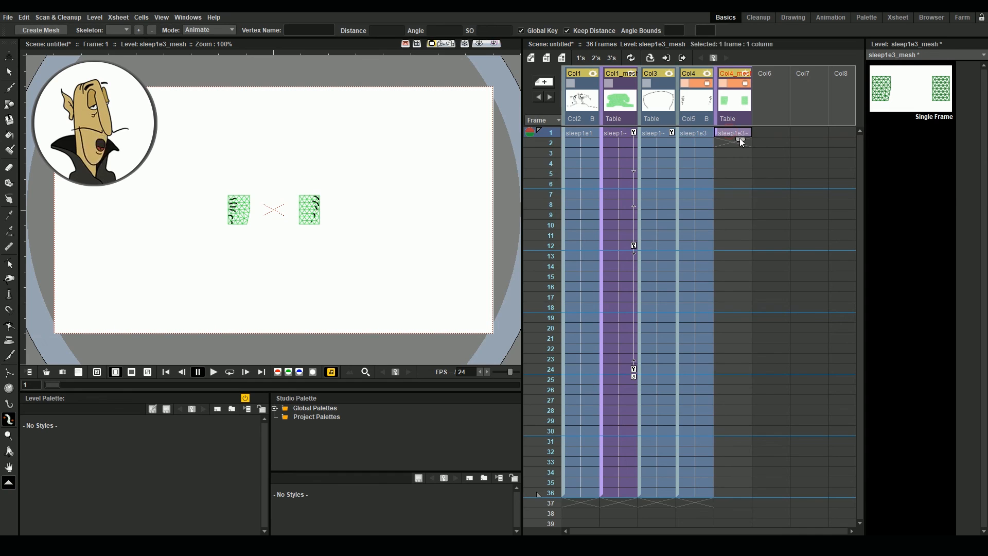
{"action": "left_click_drag", "start_coordinate": [740, 138], "coordinate": [736, 498]}
{"action": "left_click", "coordinate": [728, 132]}
Build a skeleton on the sleep1e3 mesh with a root between the two patches and a two-vertex branch reaching into each patch.
{"action": "left_click", "coordinate": [203, 30]}
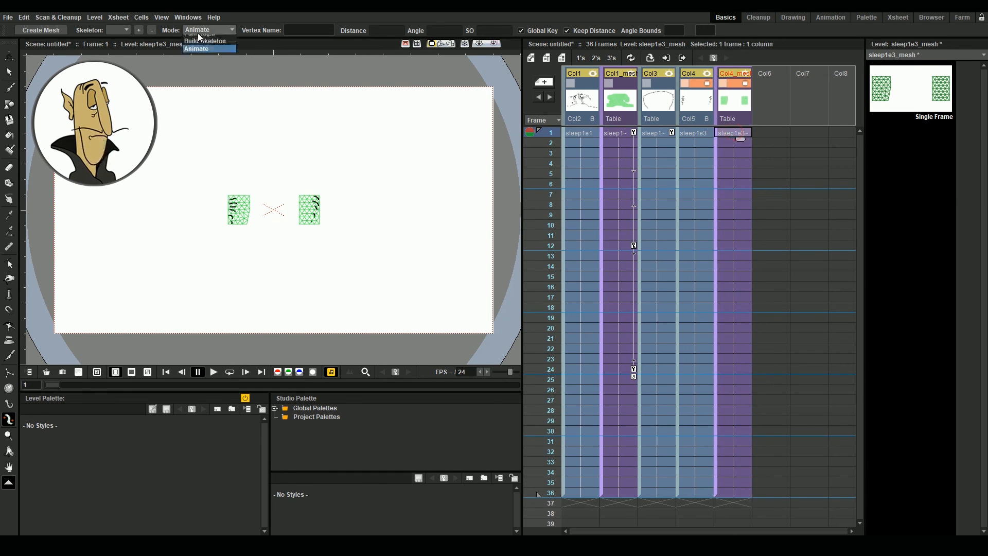
{"action": "left_click", "coordinate": [206, 47]}
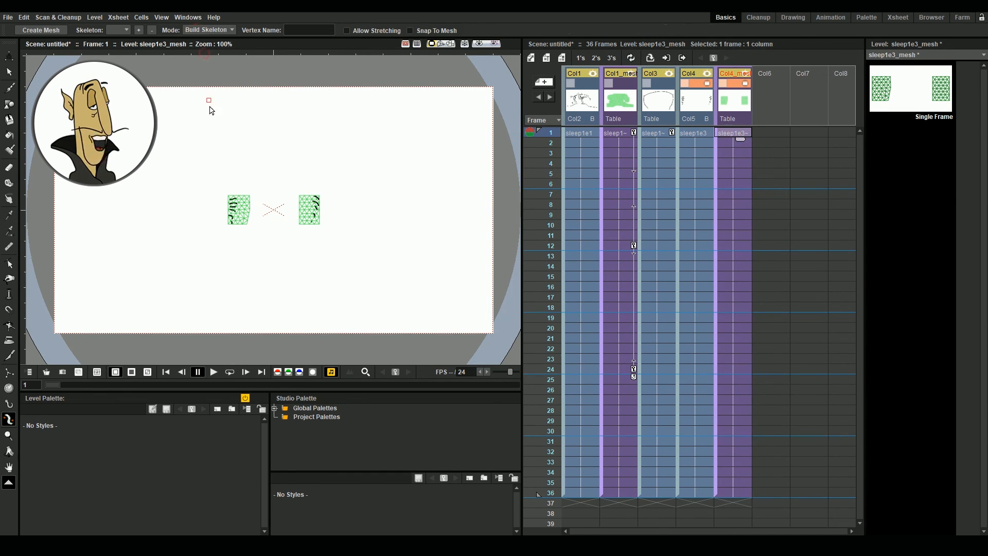
{"action": "left_click", "coordinate": [272, 230]}
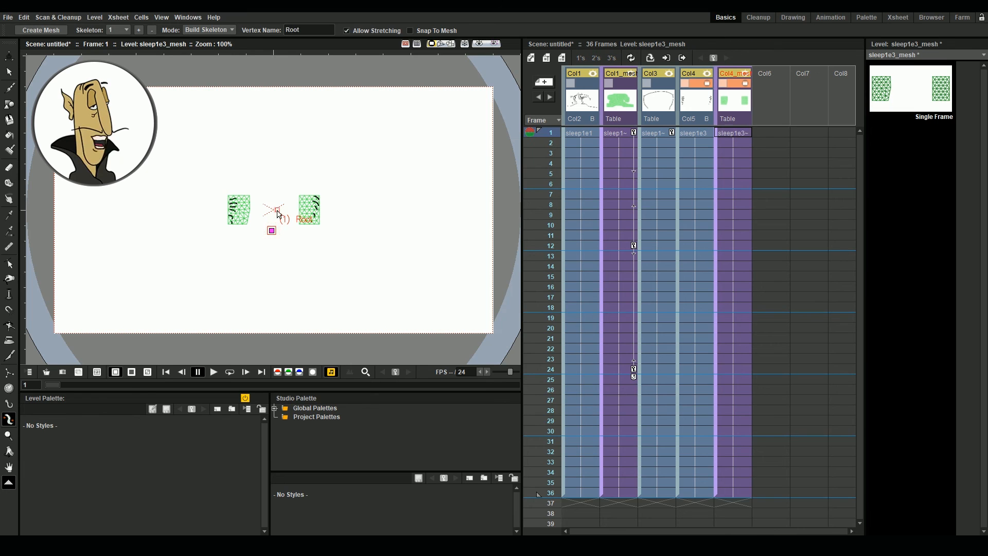
{"action": "left_click", "coordinate": [290, 202]}
{"action": "left_click", "coordinate": [313, 211]}
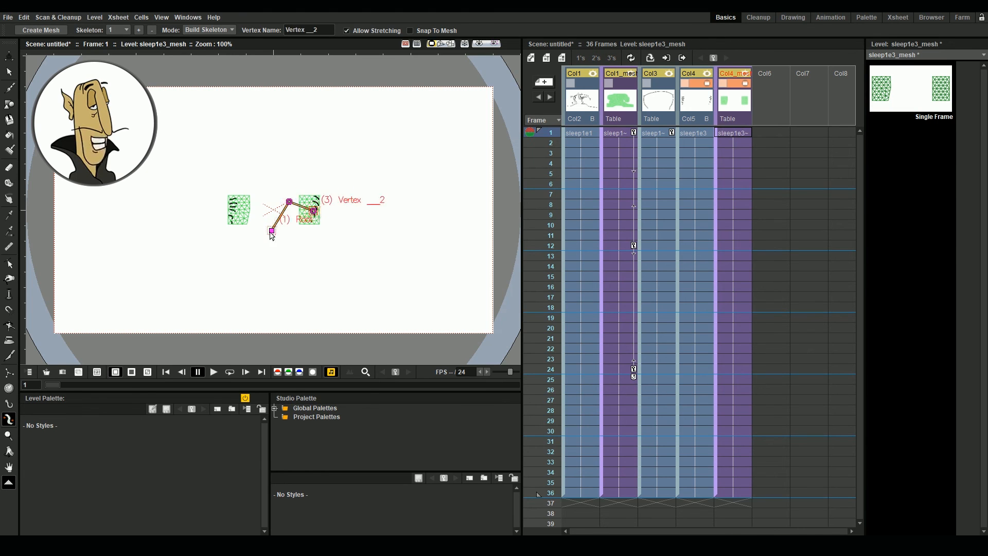
{"action": "left_click", "coordinate": [272, 231]}
{"action": "left_click", "coordinate": [261, 202]}
{"action": "left_click", "coordinate": [232, 211]}
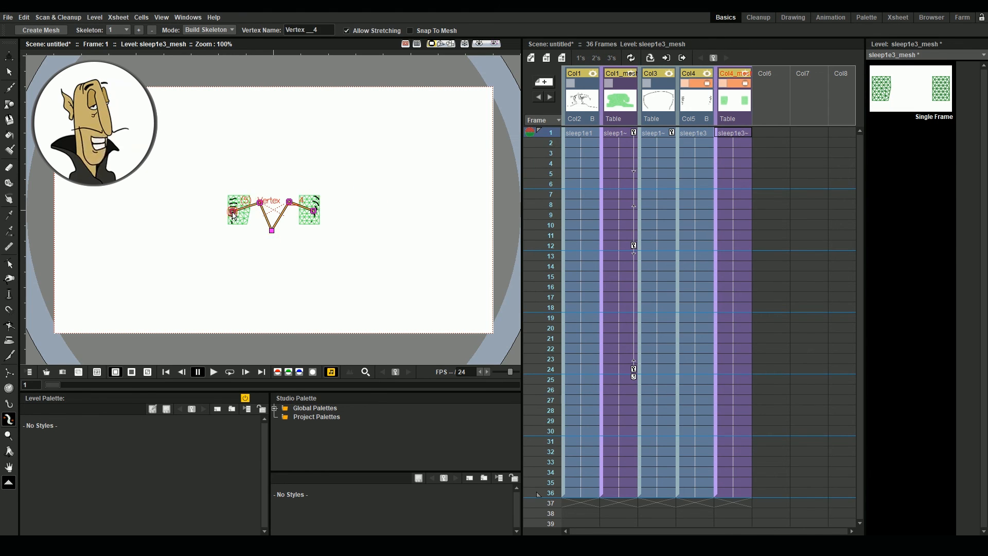
Switch the Plastic skeleton to Animate mode and set a keyframe for the sleep1e3 mesh at frame 1.
{"action": "left_click", "coordinate": [231, 31]}
{"action": "left_click", "coordinate": [226, 57]}
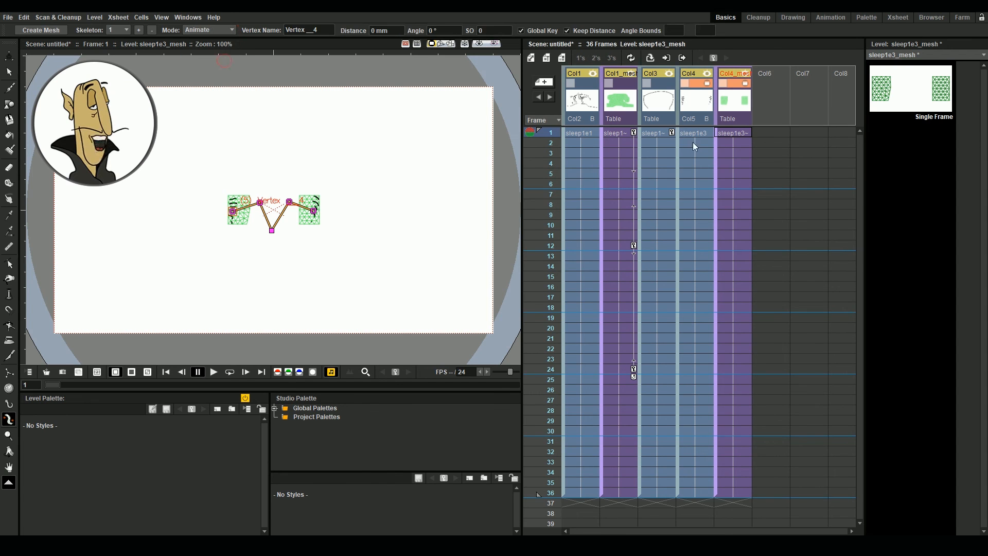
{"action": "left_click", "coordinate": [726, 133]}
{"action": "left_click", "coordinate": [272, 231]}
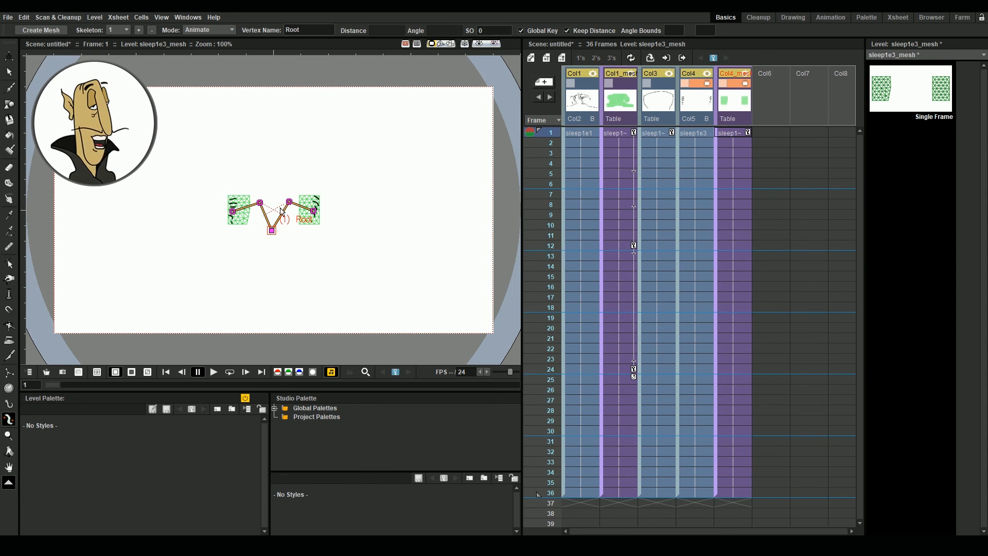
At frame 12, pose the sleep1e3 skeleton by swinging both branches slightly outward and down.
{"action": "left_click", "coordinate": [746, 247]}
{"action": "left_click", "coordinate": [314, 209]}
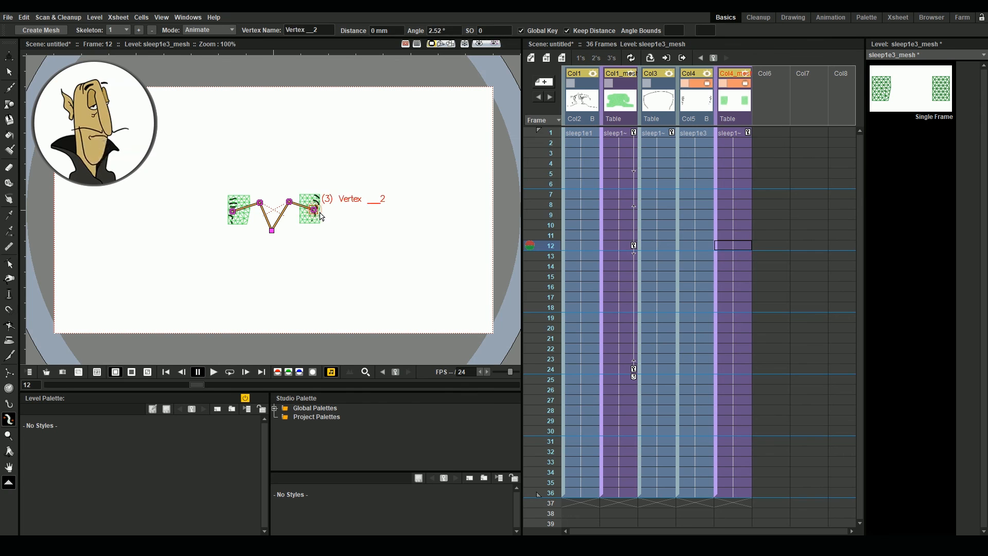
{"action": "left_click_drag", "start_coordinate": [320, 215], "coordinate": [316, 213]}
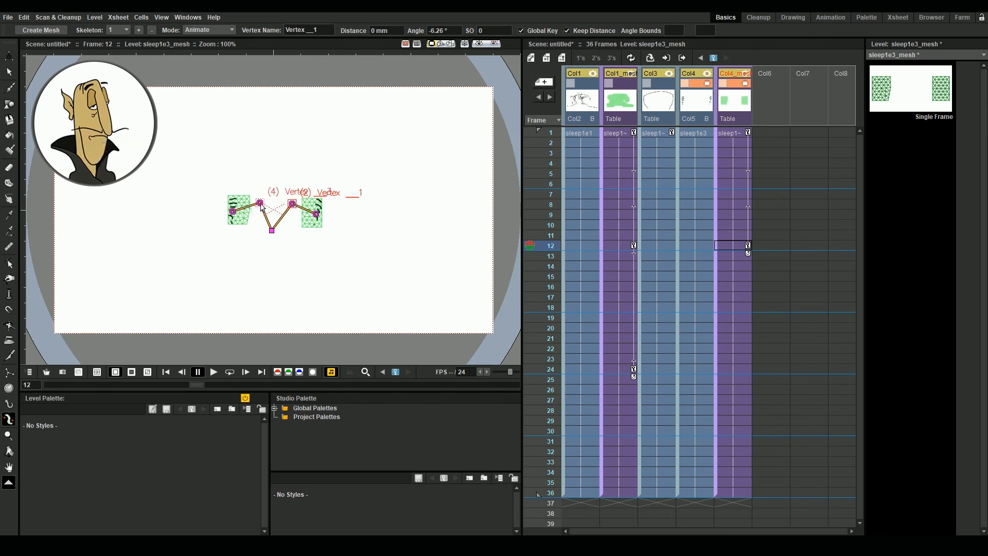
{"action": "left_click_drag", "start_coordinate": [258, 204], "coordinate": [258, 207]}
{"action": "left_click", "coordinate": [231, 214]}
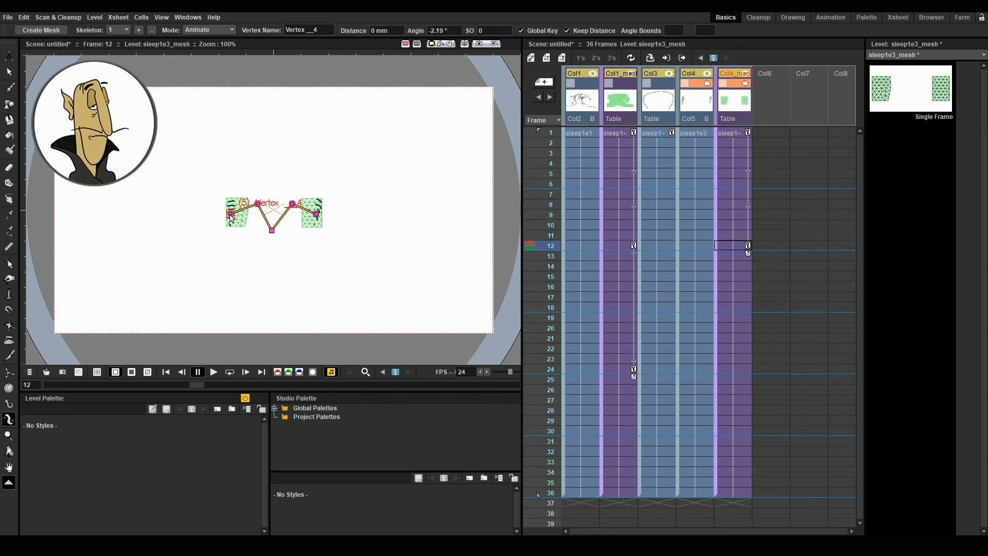
Check the motion between frames 1 and 12, and copy the Col4_mesh keyframe from frame 1 to frame 24.
{"action": "mouse_move", "coordinate": [552, 248]}
{"action": "left_mouse_down"}
{"action": "mouse_move", "coordinate": [548, 166]}
{"action": "mouse_move", "coordinate": [560, 246]}
{"action": "left_mouse_up"}
{"action": "left_click", "coordinate": [747, 133]}
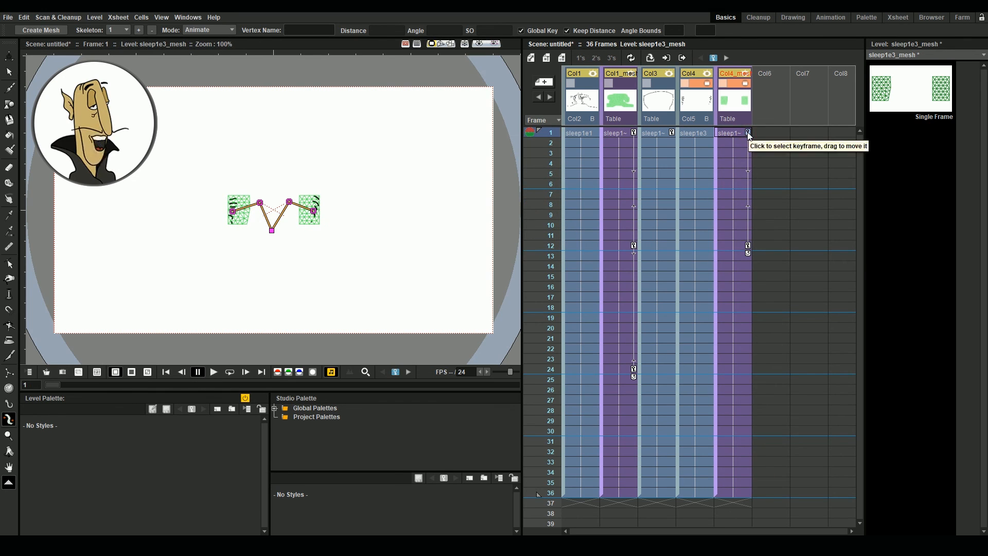
{"action": "left_click_drag", "start_coordinate": [748, 245], "coordinate": [749, 369]}
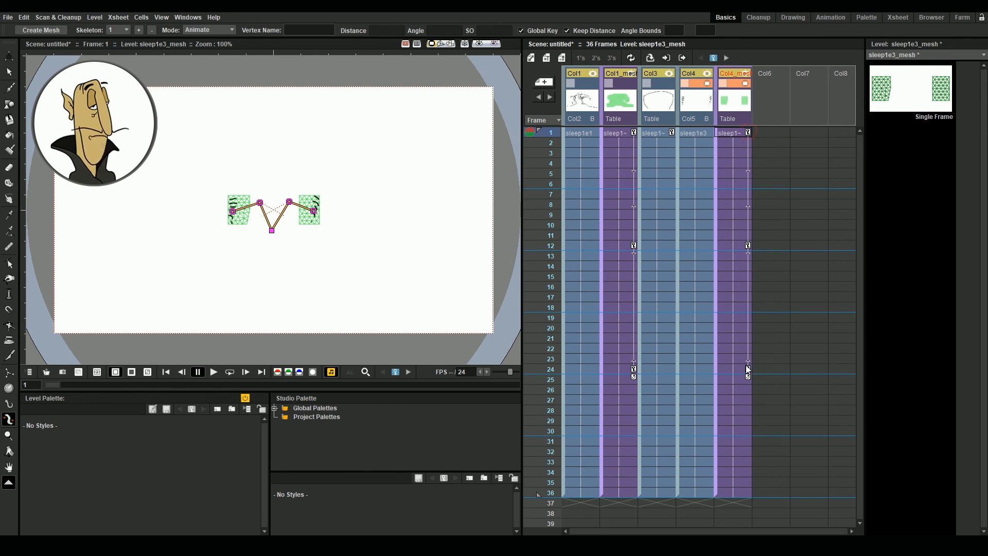
Show the head and pillow columns again and turn off the mesh overlay display for both mesh columns.
{"action": "left_click", "coordinate": [747, 83]}
{"action": "left_click_drag", "start_coordinate": [545, 150], "coordinate": [551, 129]}
{"action": "left_click_drag", "start_coordinate": [571, 83], "coordinate": [646, 83]}
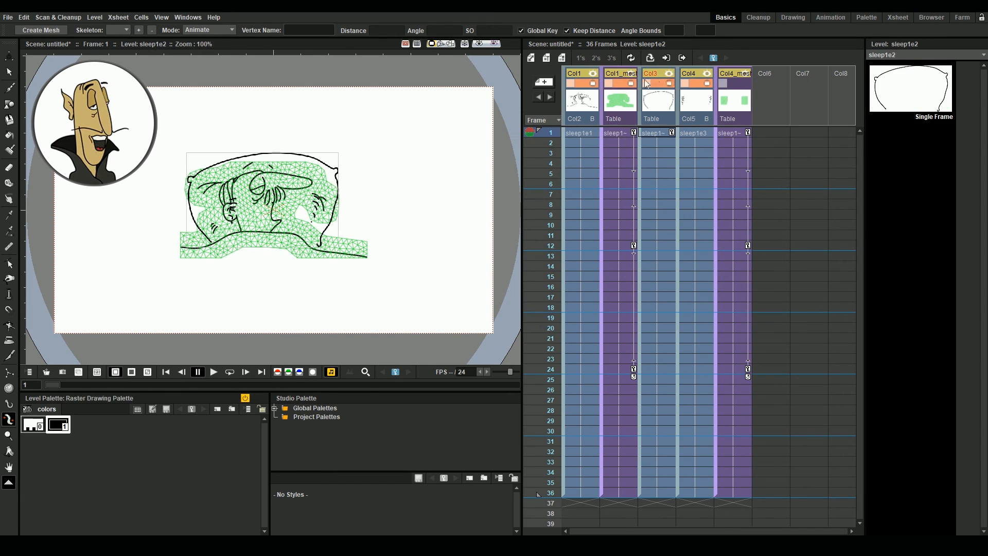
{"action": "left_click", "coordinate": [632, 84]}
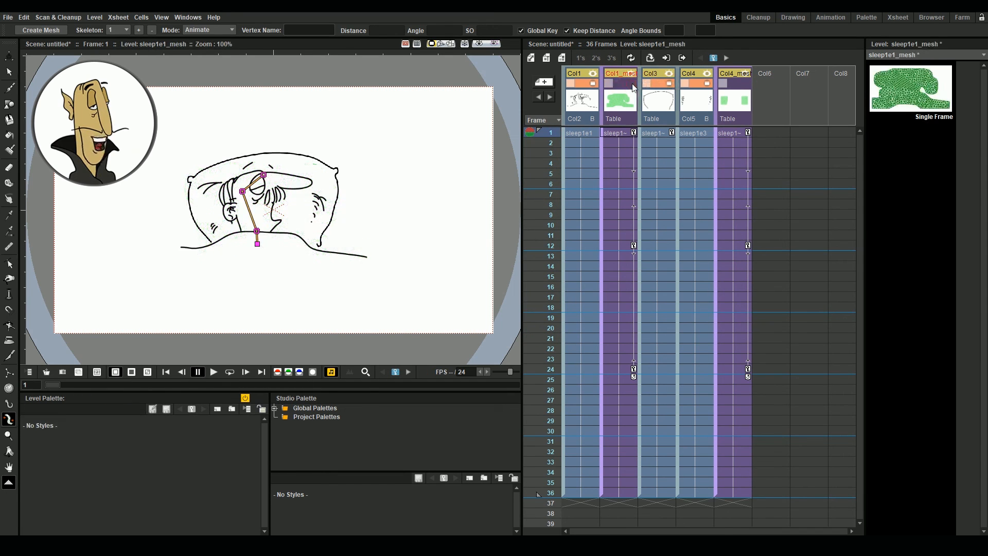
Move Col4_mesh below the sleeper with the Animate tool to E/W -12.38 mm, N/S -56.67 mm at frame 1, and preview the animation.
{"action": "left_click", "coordinate": [737, 133]}
{"action": "left_click", "coordinate": [8, 55]}
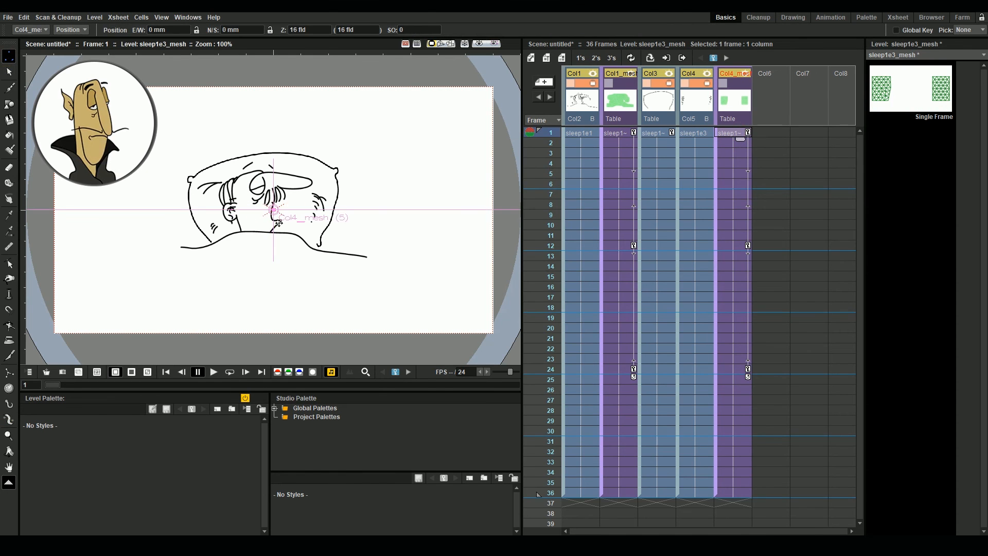
{"action": "left_click_drag", "start_coordinate": [276, 215], "coordinate": [263, 274]}
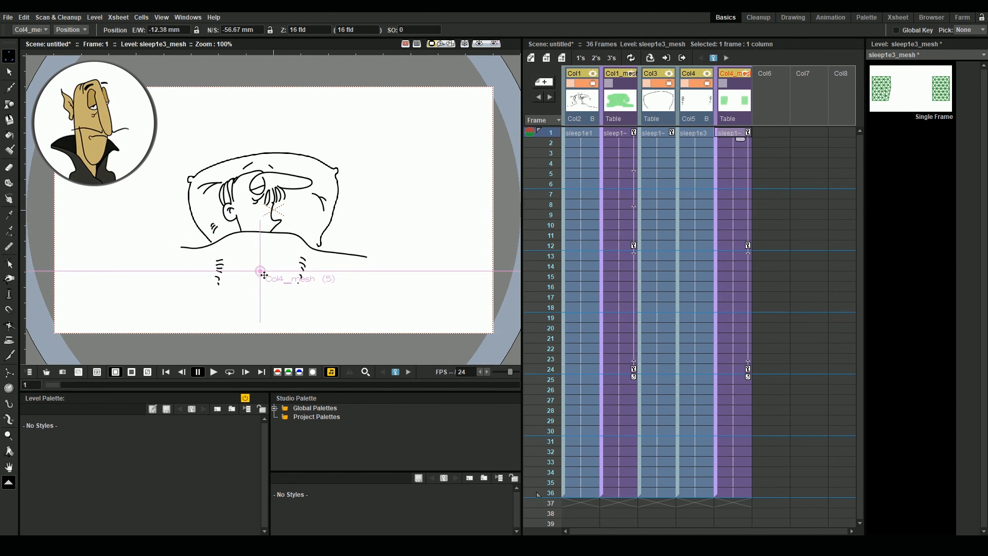
{"action": "mouse_move", "coordinate": [56, 386]}
{"action": "left_mouse_down"}
{"action": "mouse_move", "coordinate": [300, 362]}
{"action": "mouse_move", "coordinate": [502, 372]}
{"action": "mouse_move", "coordinate": [47, 390]}
{"action": "left_mouse_up"}
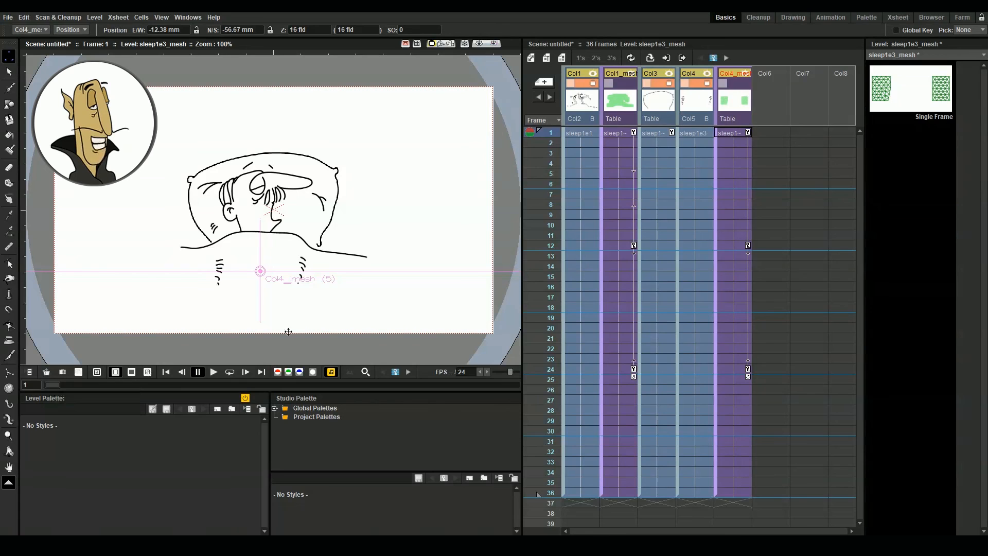
Draw a small ellipse in front of the sleeper's mouth in Col6 at frame 1 using the Geometric tool.
{"action": "left_click", "coordinate": [769, 132]}
{"action": "left_click", "coordinate": [9, 104]}
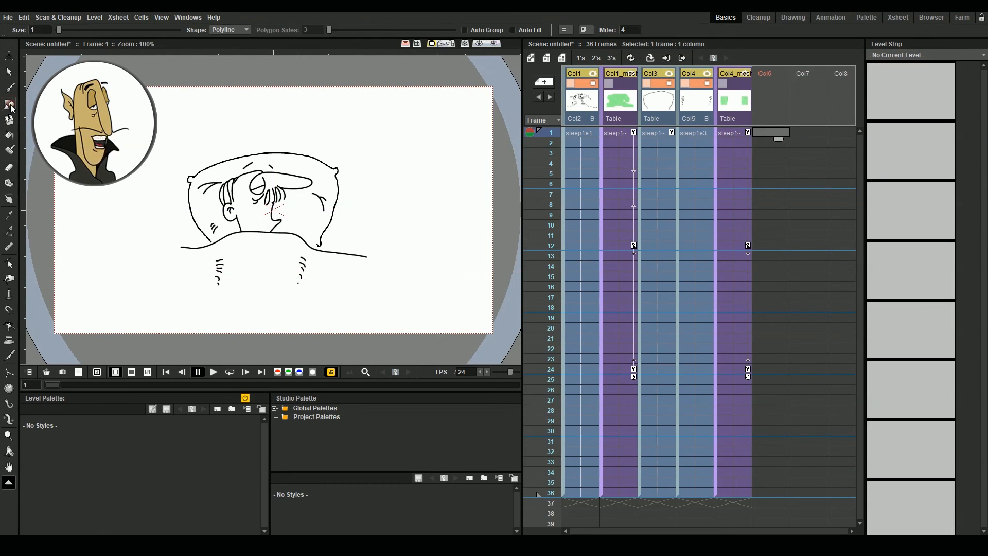
{"action": "left_click", "coordinate": [246, 29]}
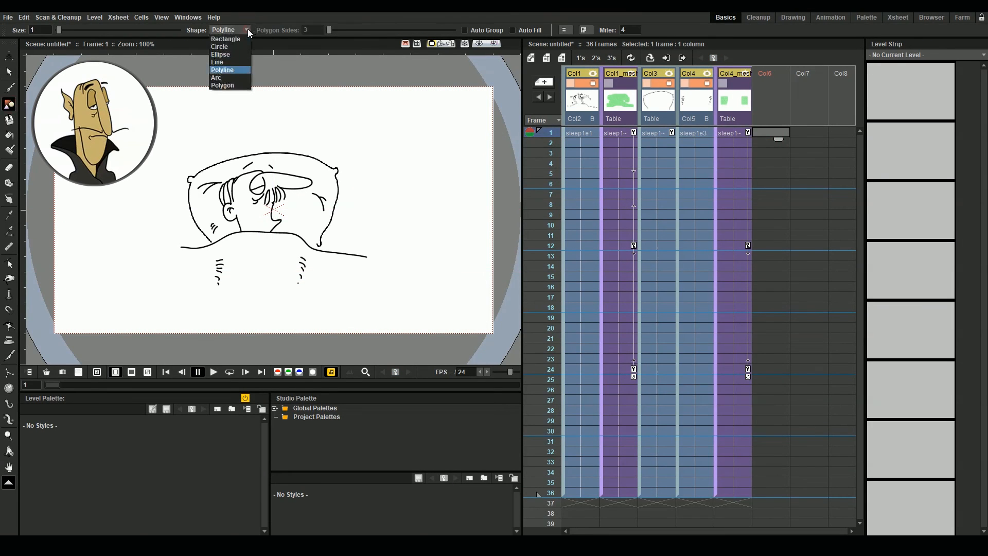
{"action": "left_click", "coordinate": [241, 54]}
{"action": "scroll", "coordinate": [277, 212], "scroll_direction": "up", "scroll_amount": 2}
{"action": "left_click_drag", "start_coordinate": [278, 212], "coordinate": [312, 228]}
{"action": "scroll", "coordinate": [308, 221], "scroll_direction": "up", "scroll_amount": 2}
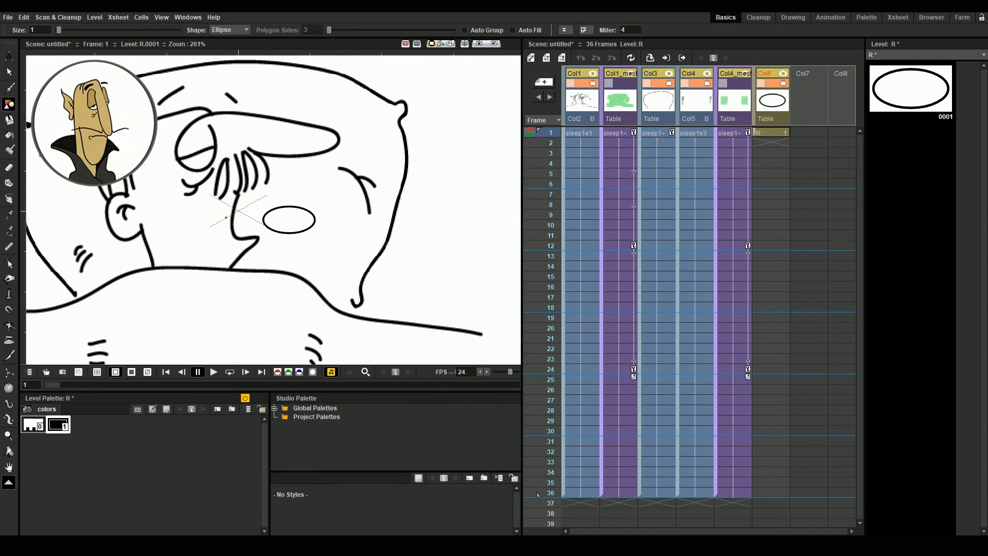
Reshape the ellipse into an irregular cloud-like blob by editing its control points.
{"action": "key", "text": "s"}
{"action": "left_click", "coordinate": [287, 233]}
{"action": "scroll", "coordinate": [283, 231], "scroll_direction": "up", "scroll_amount": 1}
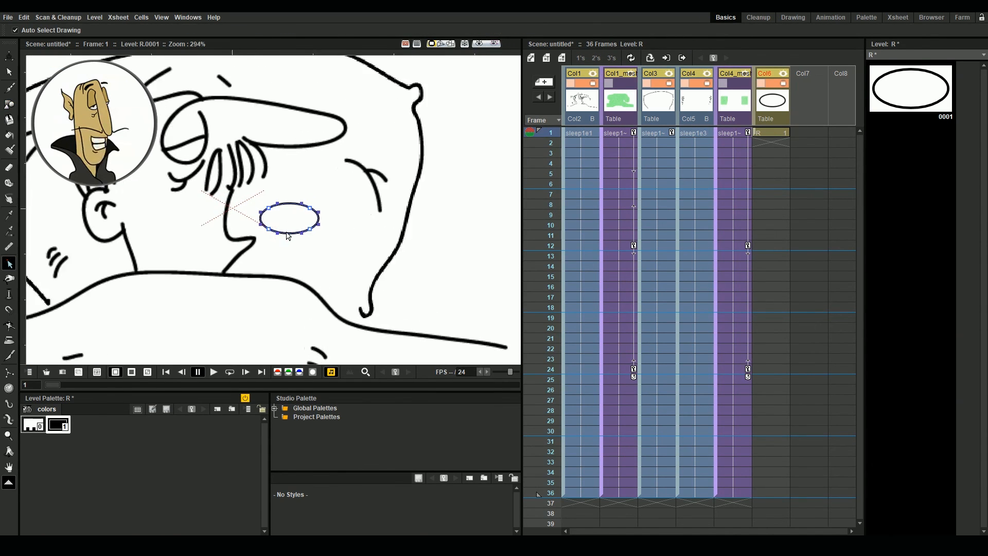
{"action": "left_click_drag", "start_coordinate": [269, 208], "coordinate": [321, 222]}
{"action": "left_click", "coordinate": [270, 230]}
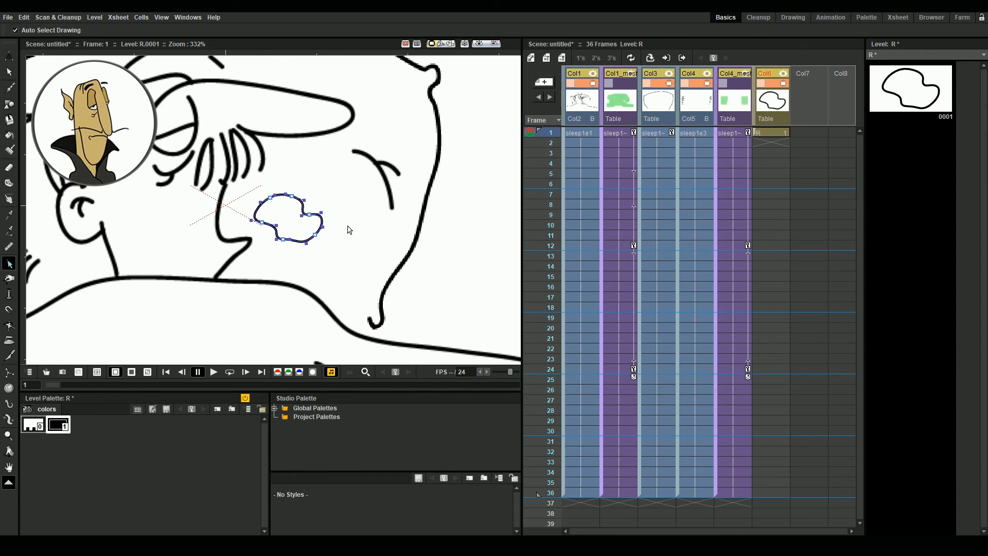
Add a new dark grey style with V 24 to the level palette, apply it to the blob's outline, and fill the blob.
{"action": "left_click", "coordinate": [8, 73]}
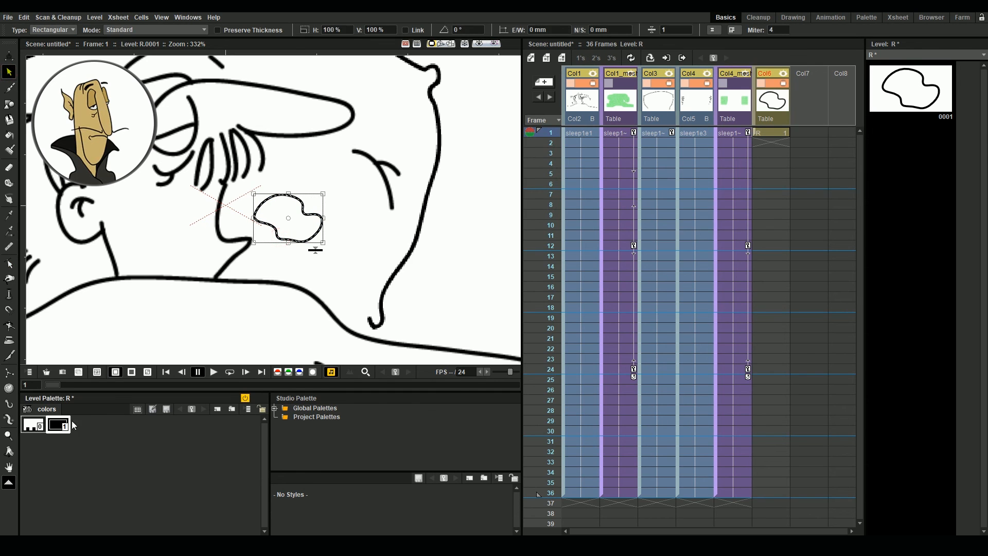
{"action": "left_click", "coordinate": [218, 410]}
{"action": "double_click", "coordinate": [81, 427]}
{"action": "left_click_drag", "start_coordinate": [475, 289], "coordinate": [484, 291]}
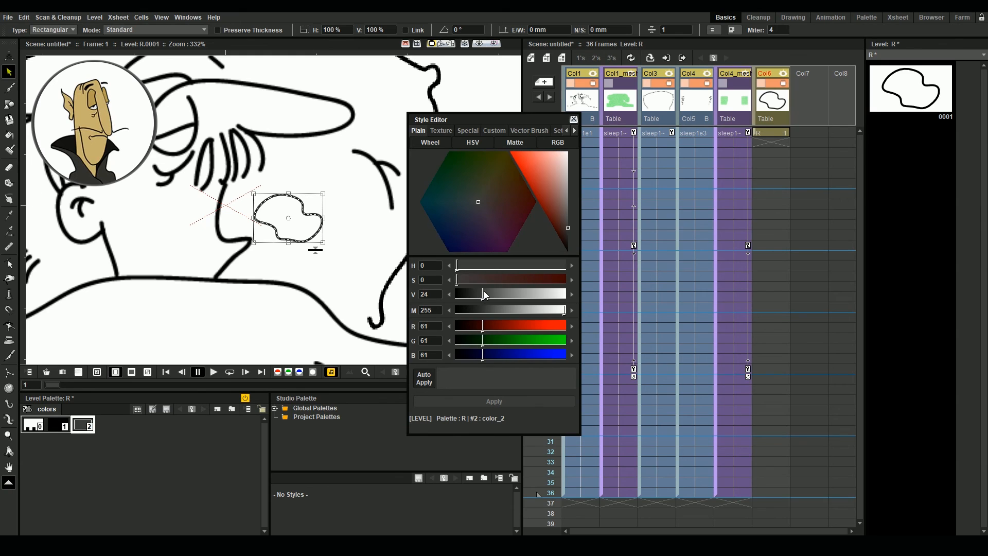
{"action": "key", "text": "f"}
{"action": "left_click", "coordinate": [283, 218]}
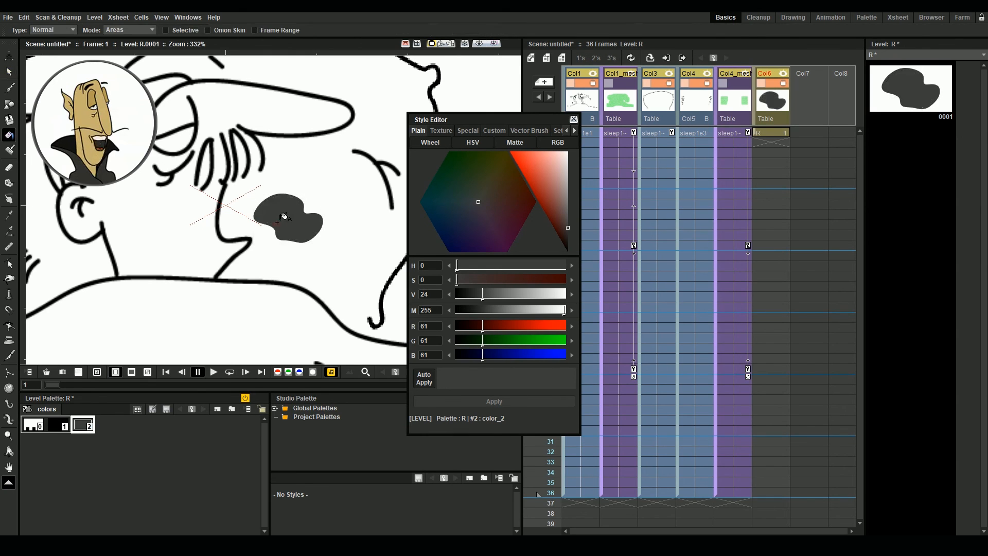
Select the blob and lighten its palette style to a light grey with V 80.
{"action": "key", "text": "s"}
{"action": "left_click", "coordinate": [280, 236]}
{"action": "left_click", "coordinate": [31, 429]}
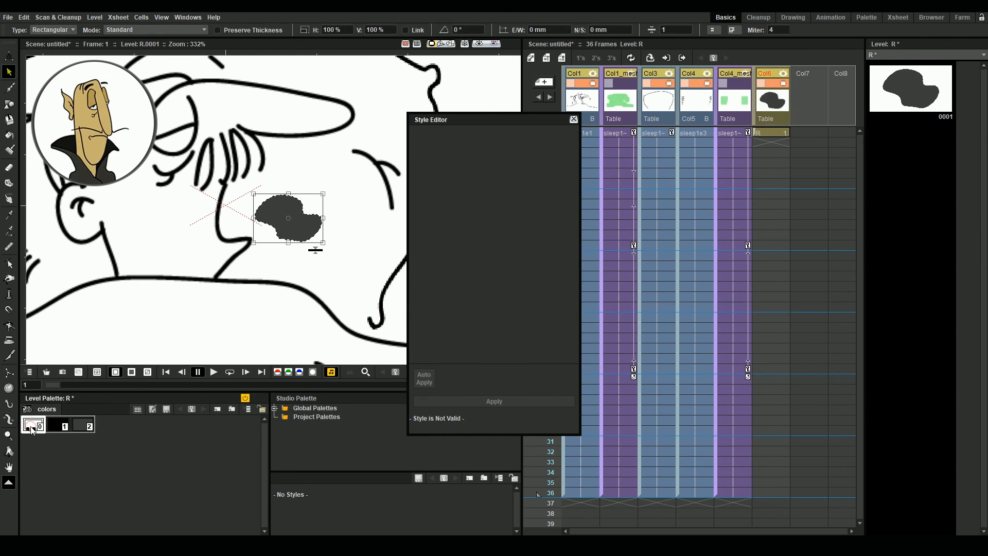
{"action": "left_click", "coordinate": [83, 425]}
{"action": "left_click_drag", "start_coordinate": [484, 292], "coordinate": [543, 298]}
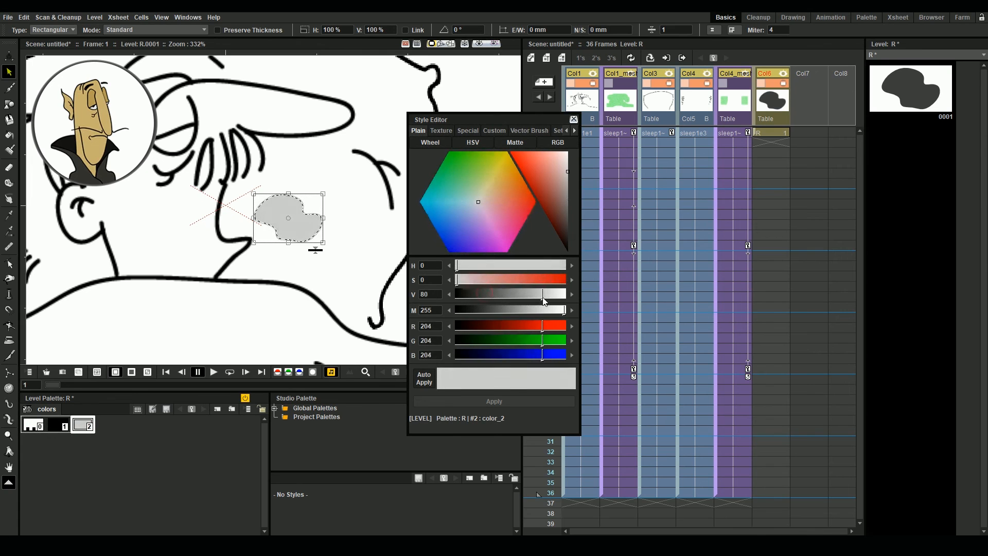
{"action": "left_click", "coordinate": [574, 118]}
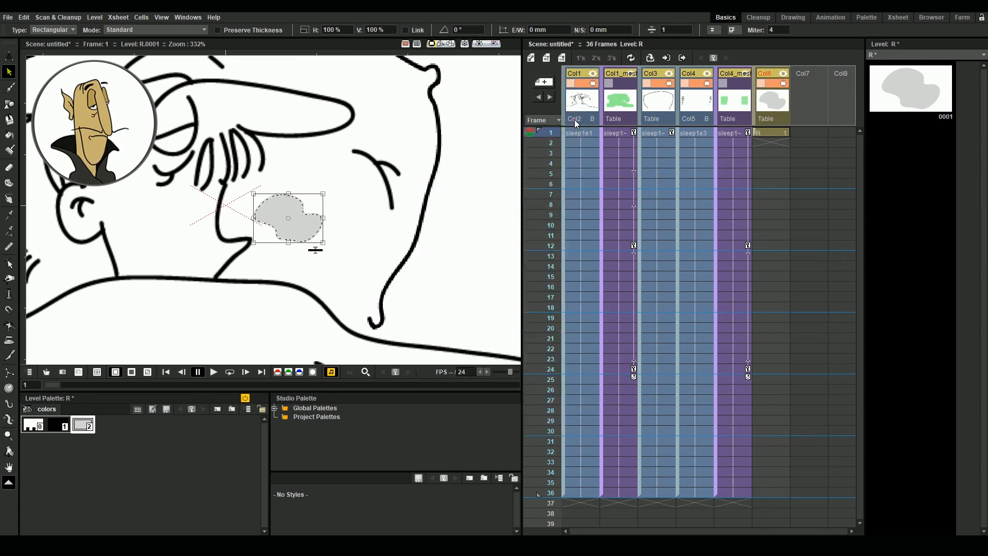
{"action": "left_click", "coordinate": [327, 231]}
Add blank drawings to level R up to frame 36 in steps of 1, and select the grey blob in drawing 0001.
{"action": "left_click", "coordinate": [884, 106]}
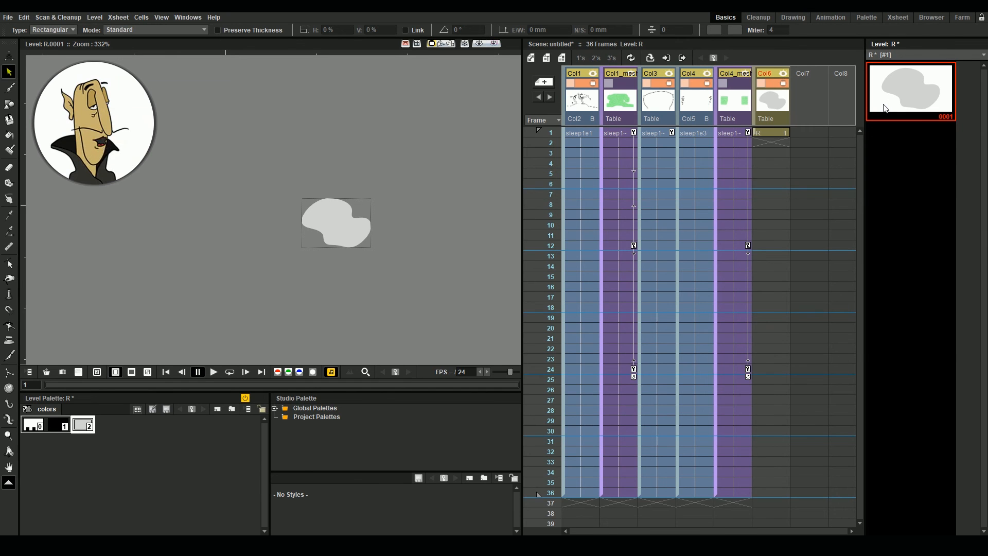
{"action": "right_click", "coordinate": [884, 107]}
{"action": "left_click", "coordinate": [906, 324]}
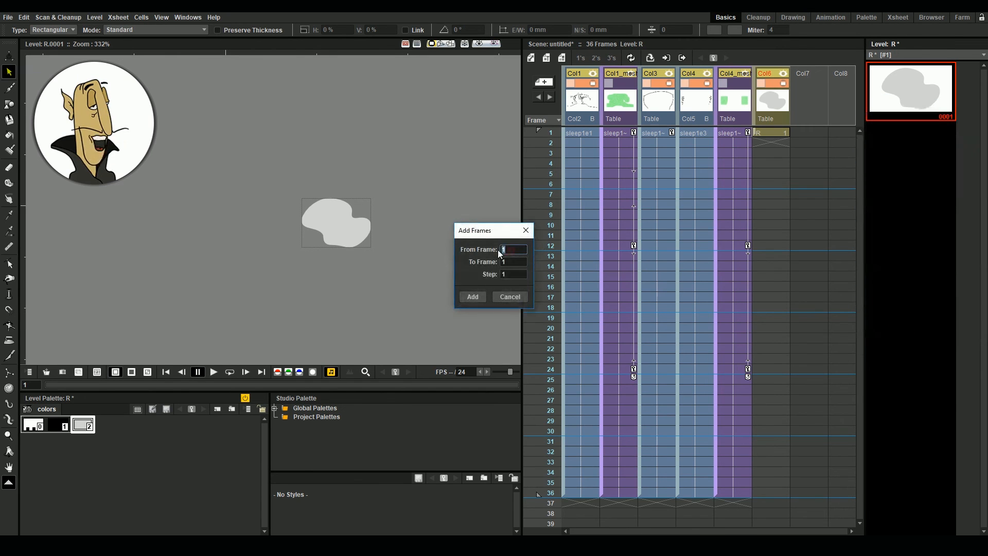
{"action": "left_click_drag", "start_coordinate": [509, 278], "coordinate": [499, 278]}
{"action": "left_click", "coordinate": [473, 297]}
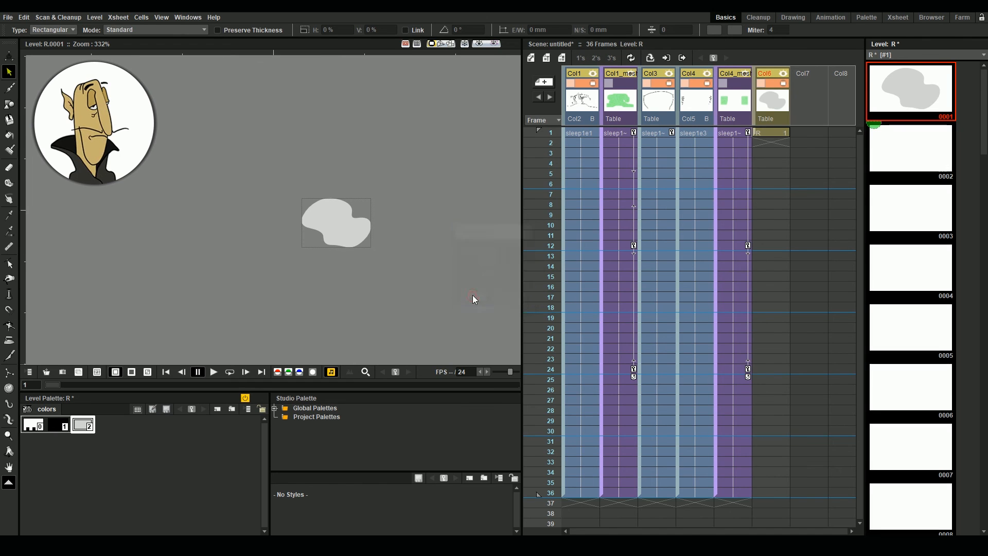
{"action": "left_click_drag", "start_coordinate": [192, 157], "coordinate": [465, 305]}
{"action": "scroll", "coordinate": [911, 309], "scroll_direction": "down", "scroll_amount": 10}
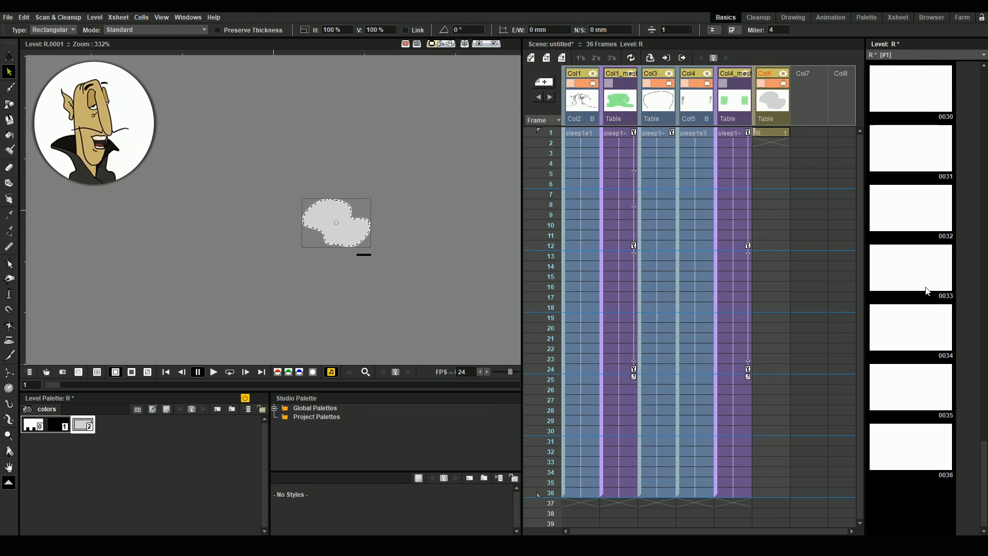
Paste the copied grey blob into drawing 0036 of level R.
{"action": "left_click", "coordinate": [911, 448]}
{"action": "key", "text": "ctrl+v"}
{"action": "scroll", "coordinate": [385, 223], "scroll_direction": "up", "scroll_amount": 2}
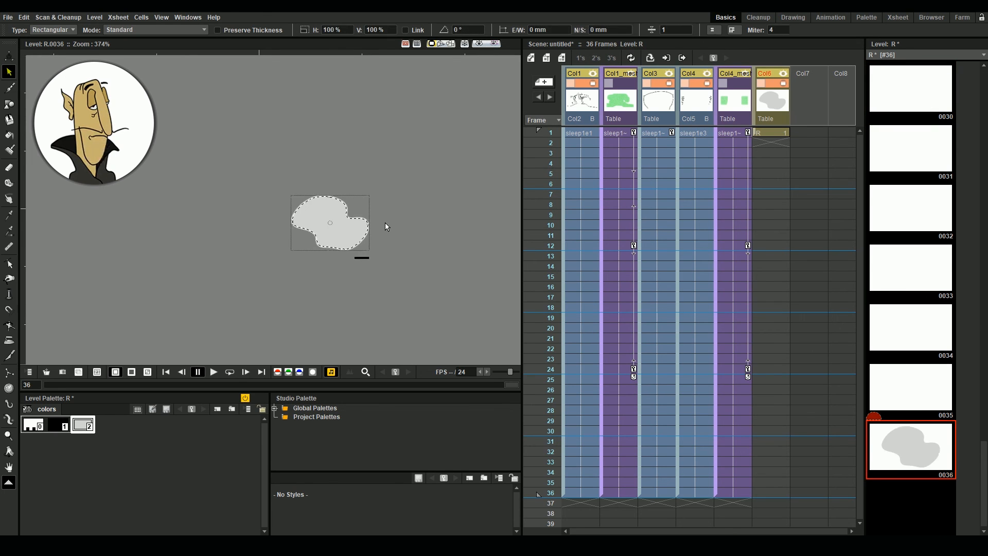
Reshape the blob in drawing 0036 into a larger, lumpier cloud by moving its control points and handles.
{"action": "key", "text": "c"}
{"action": "left_click", "coordinate": [347, 225]}
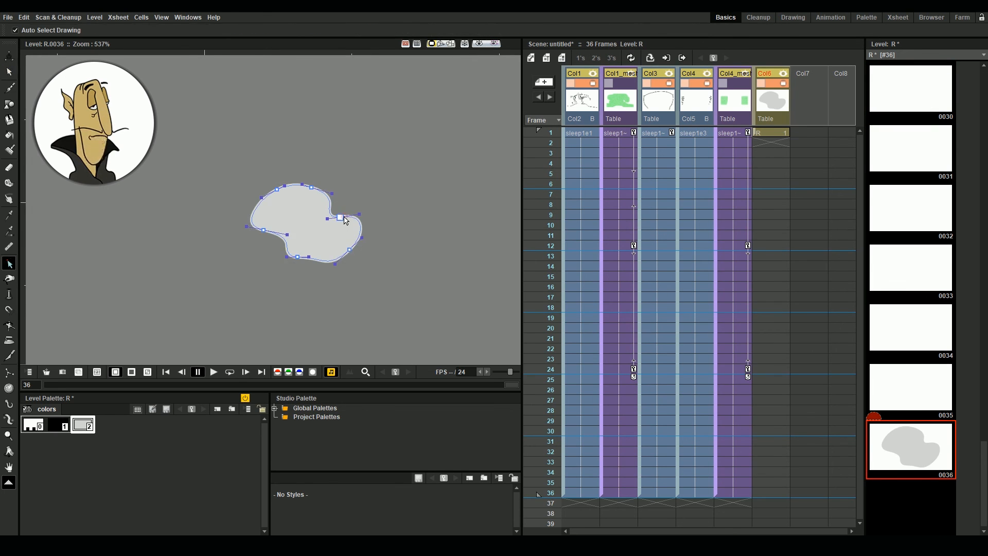
{"action": "left_click_drag", "start_coordinate": [349, 250], "coordinate": [365, 266]}
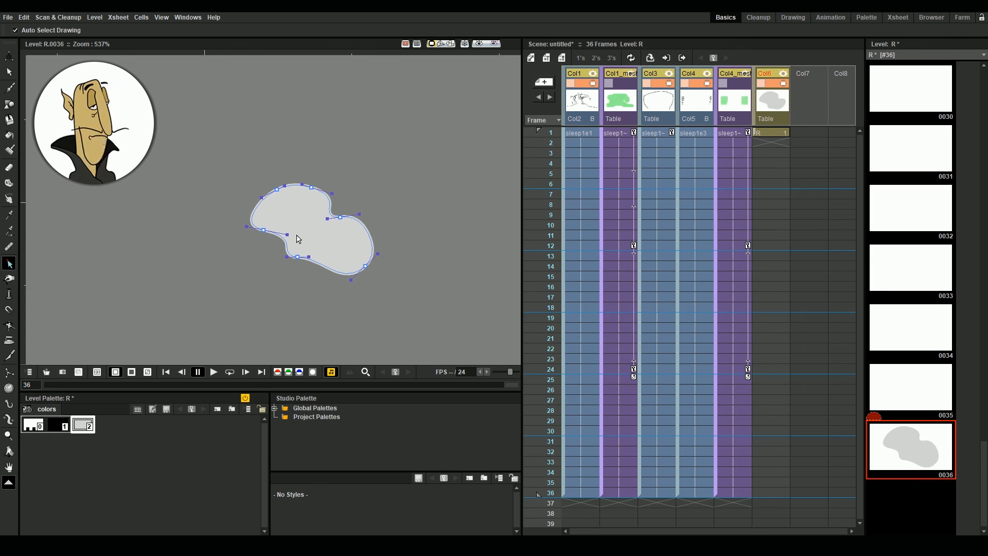
{"action": "left_click_drag", "start_coordinate": [277, 194], "coordinate": [325, 191]}
{"action": "left_click", "coordinate": [298, 257]}
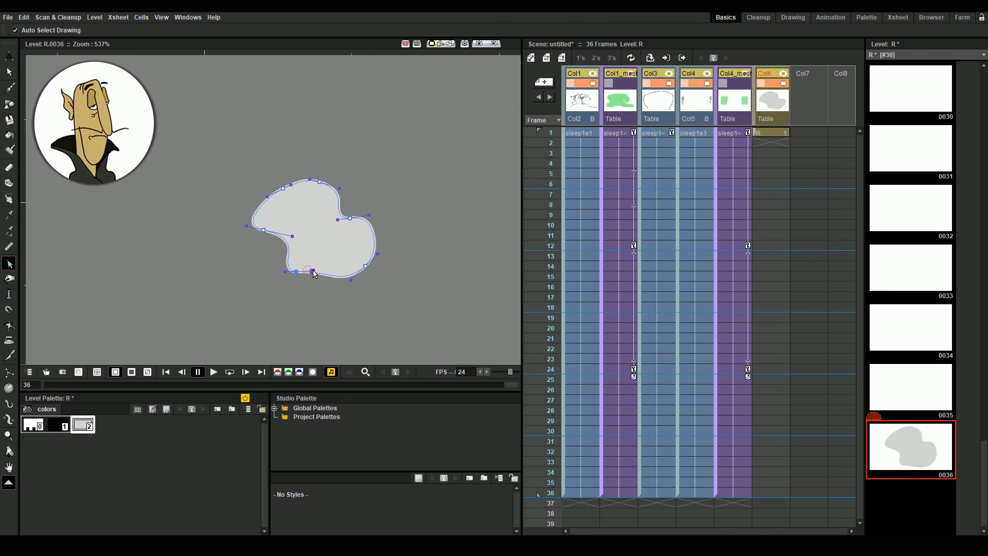
{"action": "left_click_drag", "start_coordinate": [364, 267], "coordinate": [377, 270]}
{"action": "left_click_drag", "start_coordinate": [389, 256], "coordinate": [392, 248]}
{"action": "left_click_drag", "start_coordinate": [350, 218], "coordinate": [358, 217]}
{"action": "left_click_drag", "start_coordinate": [320, 181], "coordinate": [302, 174]}
{"action": "left_click_drag", "start_coordinate": [283, 189], "coordinate": [283, 197]}
{"action": "left_click_drag", "start_coordinate": [246, 226], "coordinate": [240, 225]}
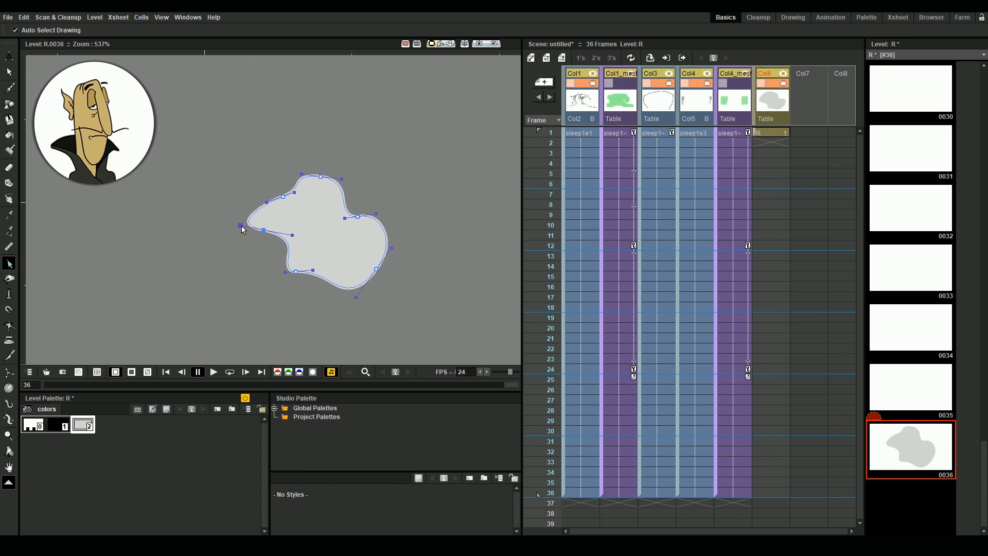
{"action": "left_click_drag", "start_coordinate": [296, 271], "coordinate": [297, 274]}
{"action": "left_click_drag", "start_coordinate": [383, 273], "coordinate": [409, 245]}
{"action": "left_click_drag", "start_coordinate": [376, 213], "coordinate": [379, 210]}
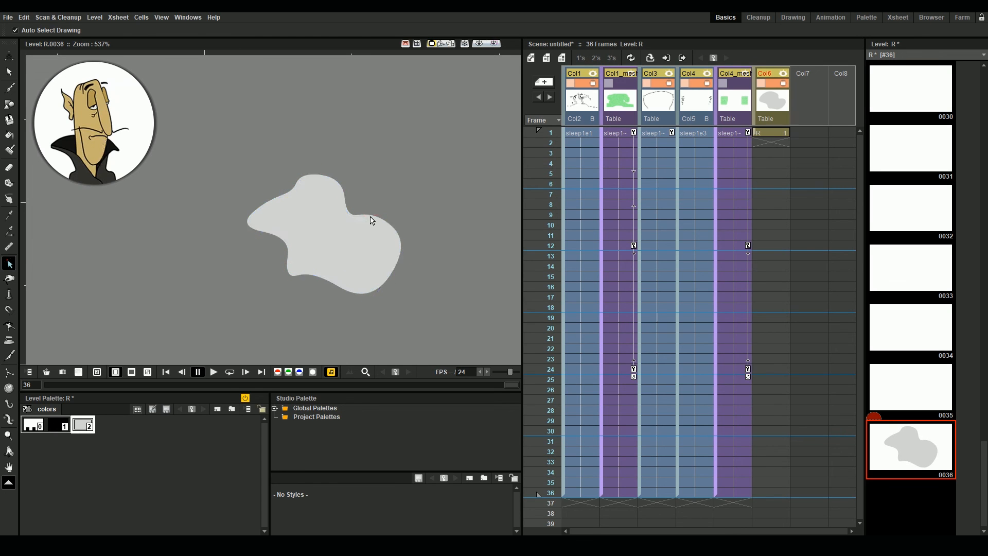
Select drawings 0001 to 0036 of level R and generate the inbetweens between the two cloud shapes.
{"action": "left_click", "coordinate": [898, 400]}
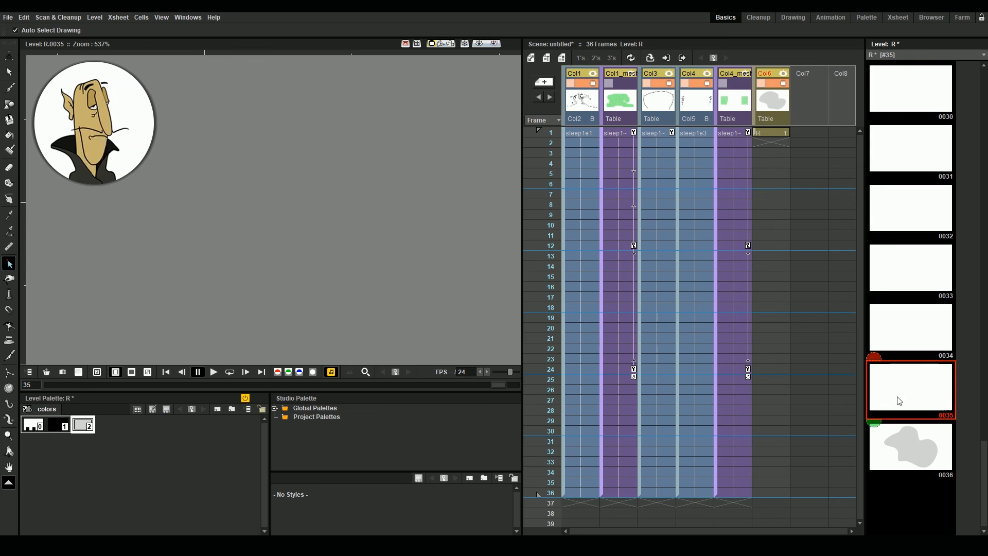
{"action": "scroll", "coordinate": [898, 288], "scroll_direction": "up", "scroll_amount": 8}
{"action": "left_click", "coordinate": [902, 98]}
{"action": "scroll", "coordinate": [920, 309], "scroll_direction": "down", "scroll_amount": 9}
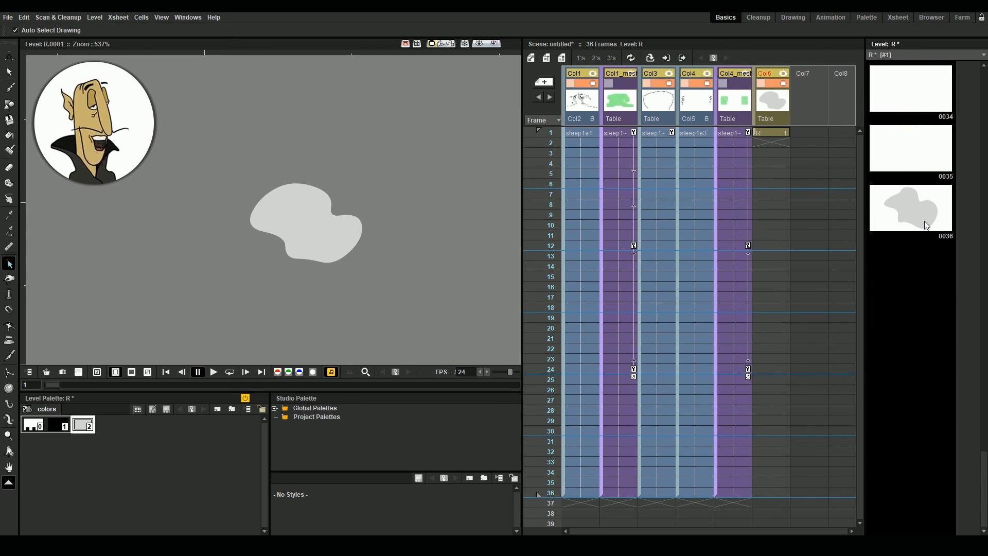
{"action": "left_click", "coordinate": [925, 225], "text": "shift"}
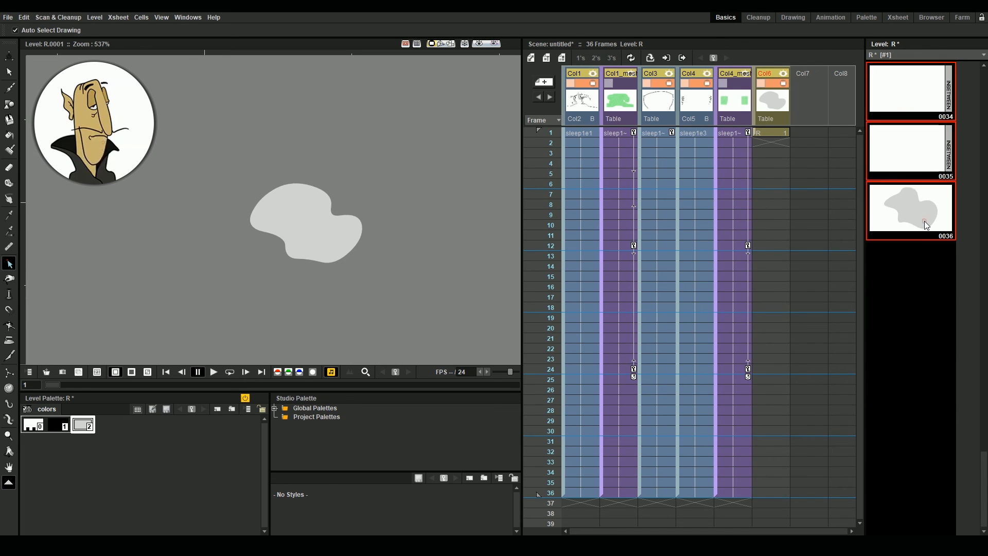
{"action": "left_click", "coordinate": [950, 161]}
{"action": "left_click", "coordinate": [479, 288]}
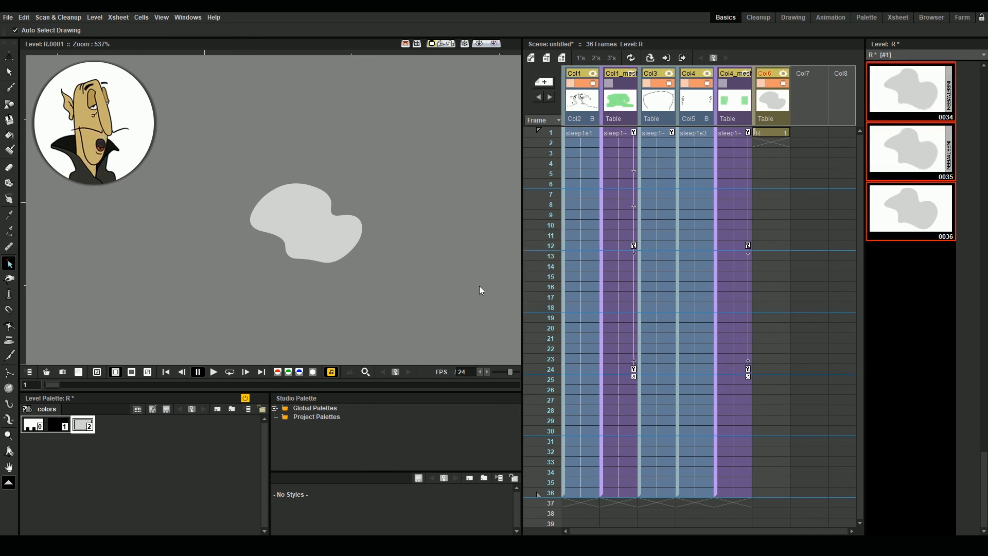
Extend level R in Col6 down to frame 36 so its drawings run in sequence.
{"action": "left_click", "coordinate": [773, 133]}
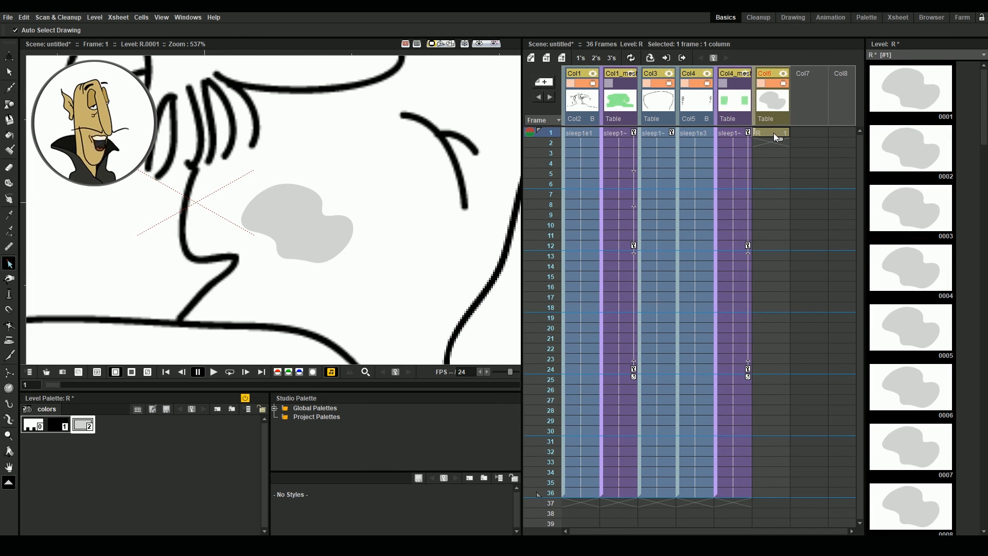
{"action": "mouse_move", "coordinate": [771, 141]}
{"action": "left_mouse_down"}
{"action": "mouse_move", "coordinate": [773, 151]}
{"action": "mouse_move", "coordinate": [784, 146]}
{"action": "mouse_move", "coordinate": [786, 328]}
{"action": "mouse_move", "coordinate": [767, 487]}
{"action": "left_mouse_up"}
{"action": "scroll", "coordinate": [387, 208], "scroll_direction": "down", "scroll_amount": 6}
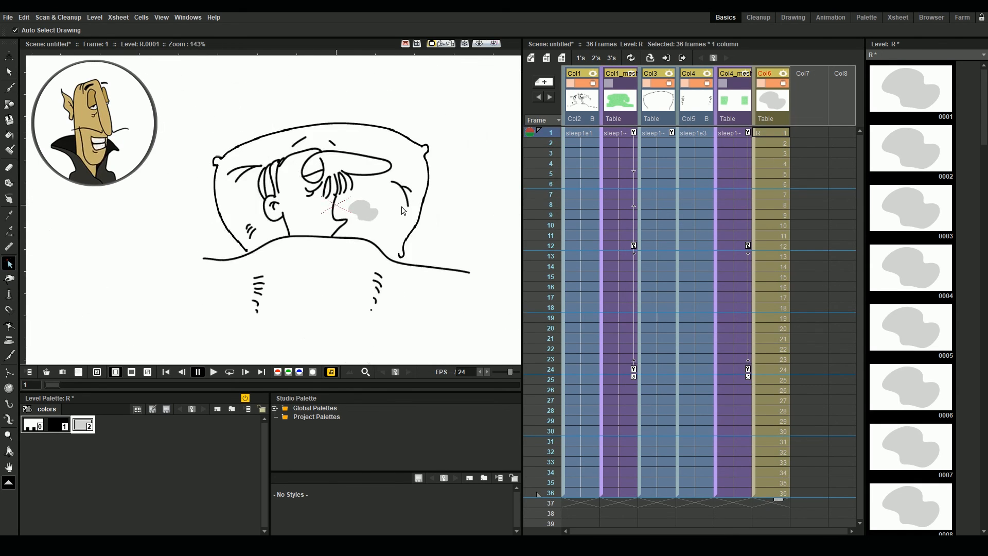
Scrub through the animation and turn on keyframe cycling for the Col1_mesh and Col4_mesh columns.
{"action": "left_click", "coordinate": [557, 181]}
{"action": "left_click_drag", "start_coordinate": [557, 181], "coordinate": [576, 492]}
{"action": "left_click", "coordinate": [634, 376]}
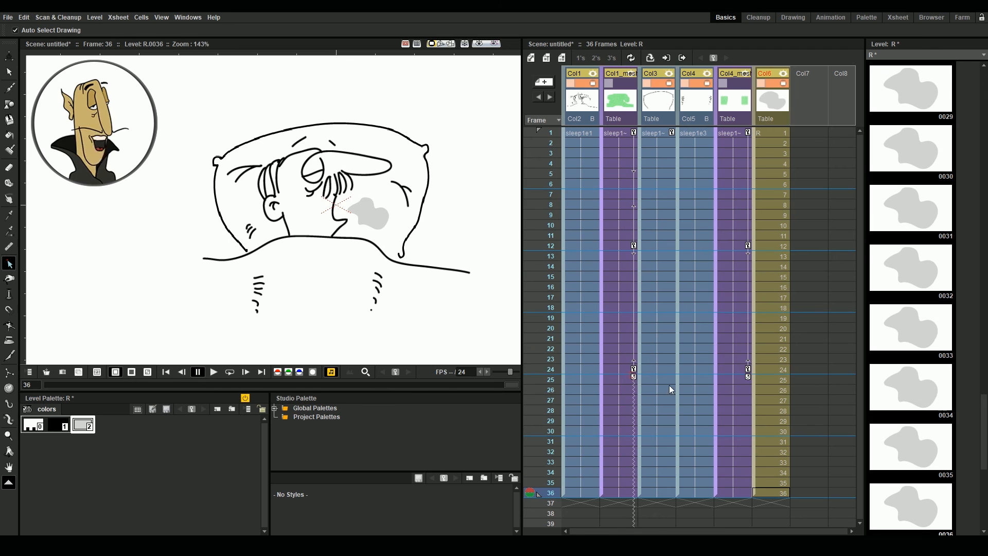
{"action": "left_click", "coordinate": [749, 377]}
Move the cloud in Col6 at frame 1 to about E/W -2.33 mm and N/S 1 mm, and scrub to frame 36.
{"action": "left_click", "coordinate": [777, 133]}
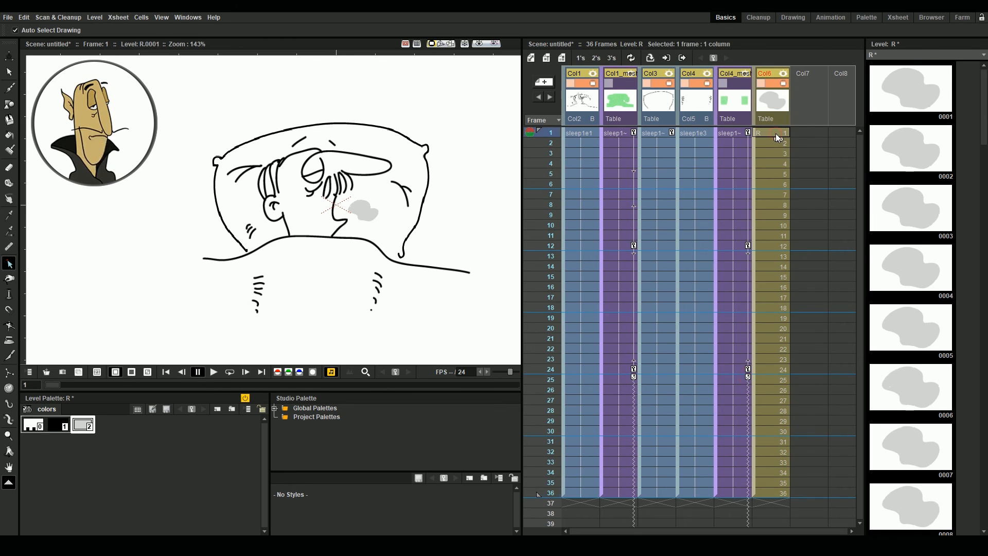
{"action": "left_click", "coordinate": [9, 55]}
{"action": "left_click", "coordinate": [98, 149]}
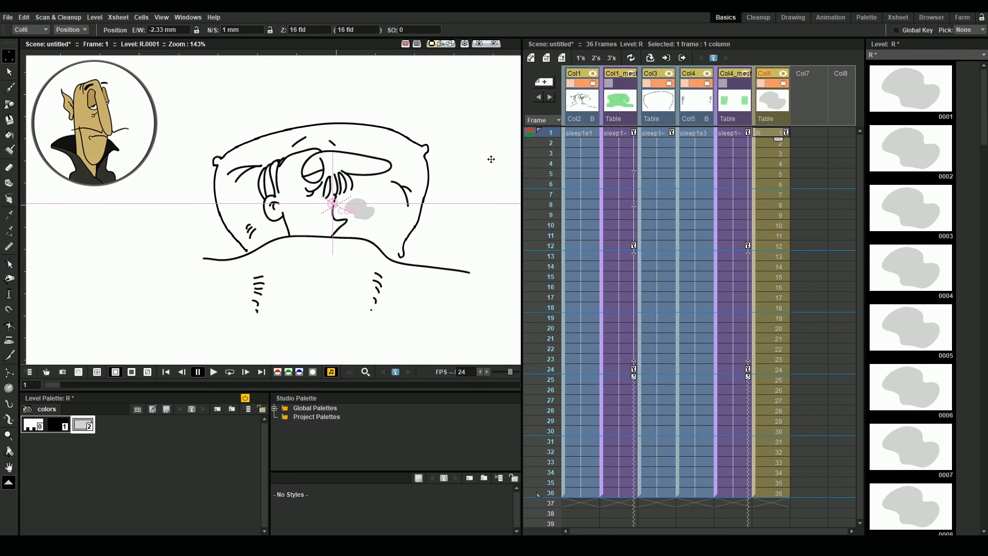
{"action": "left_click", "coordinate": [556, 173]}
{"action": "mouse_move", "coordinate": [556, 172]}
{"action": "left_mouse_down"}
{"action": "mouse_move", "coordinate": [570, 462]}
{"action": "mouse_move", "coordinate": [561, 160]}
{"action": "mouse_move", "coordinate": [579, 385]}
{"action": "mouse_move", "coordinate": [564, 489]}
{"action": "left_mouse_up"}
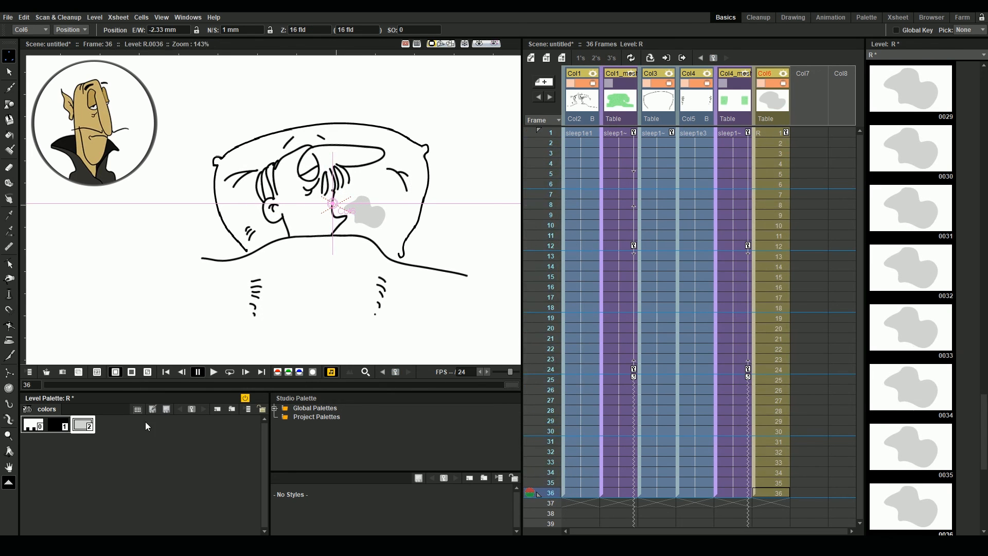
Lighten the cloud's palette style 2 to a very pale grey with V 95.
{"action": "double_click", "coordinate": [75, 429]}
{"action": "left_click", "coordinate": [553, 294]}
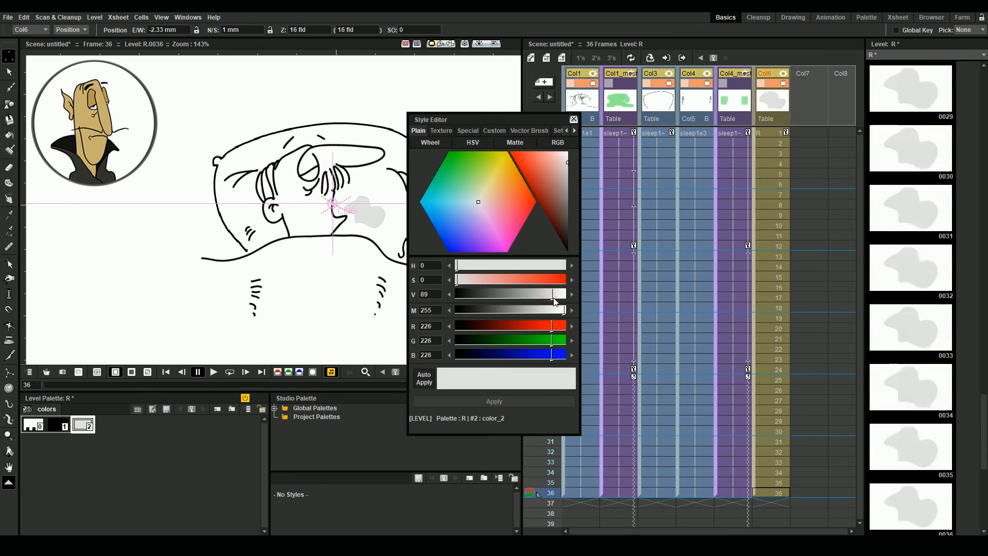
{"action": "left_click", "coordinate": [573, 119]}
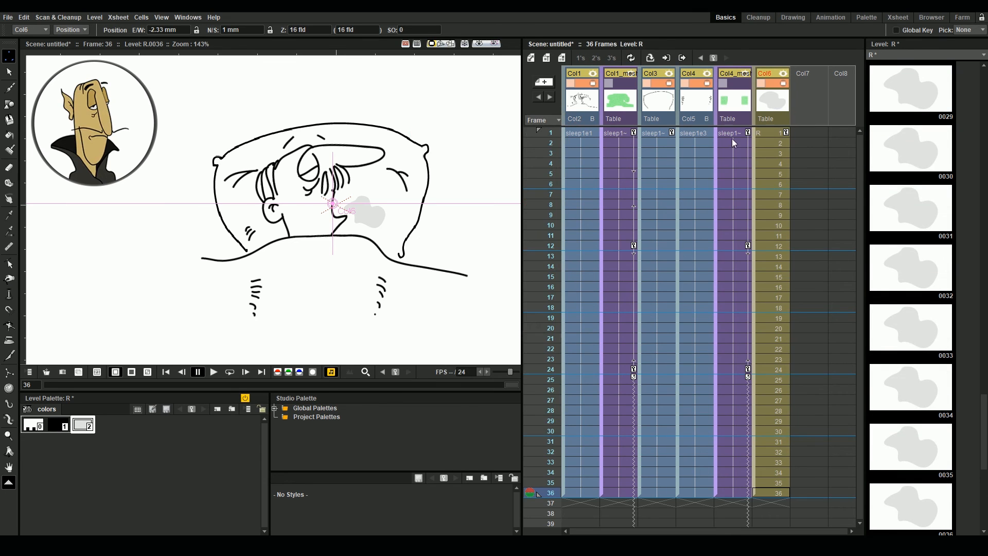
{"action": "left_click", "coordinate": [769, 134]}
{"action": "double_click", "coordinate": [82, 425]}
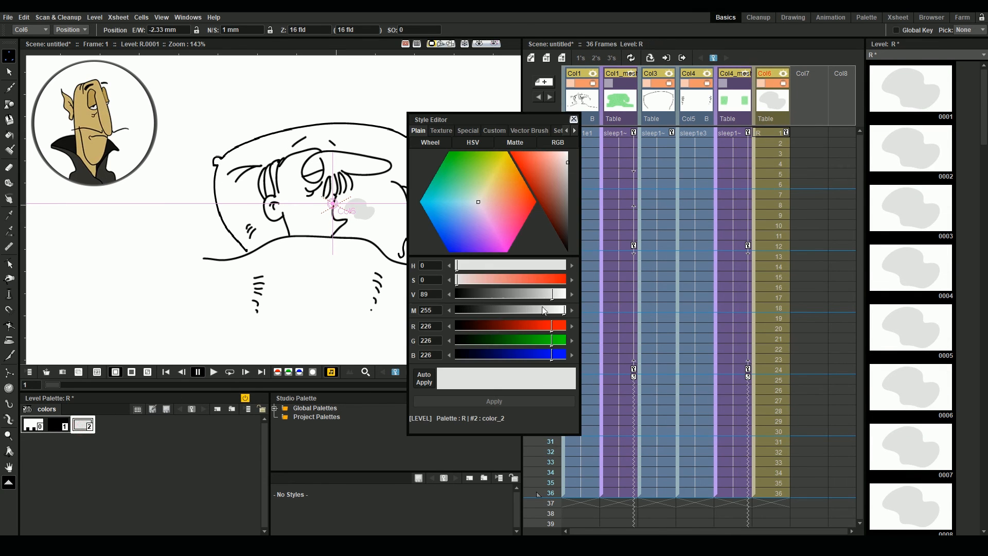
{"action": "left_click", "coordinate": [561, 294]}
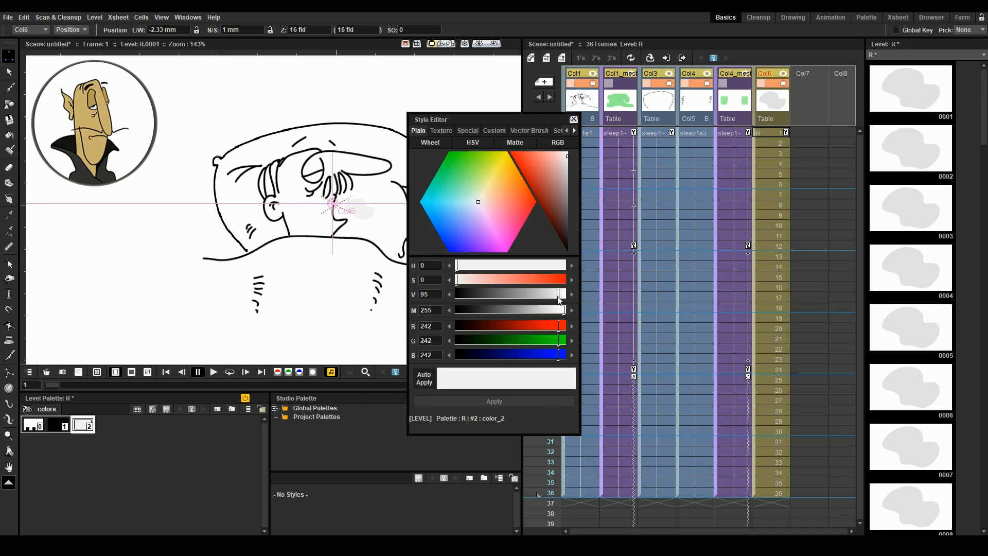
{"action": "left_click", "coordinate": [573, 119]}
{"action": "mouse_move", "coordinate": [53, 385]}
{"action": "left_mouse_down"}
{"action": "mouse_move", "coordinate": [425, 369]}
{"action": "mouse_move", "coordinate": [54, 387]}
{"action": "left_mouse_up"}
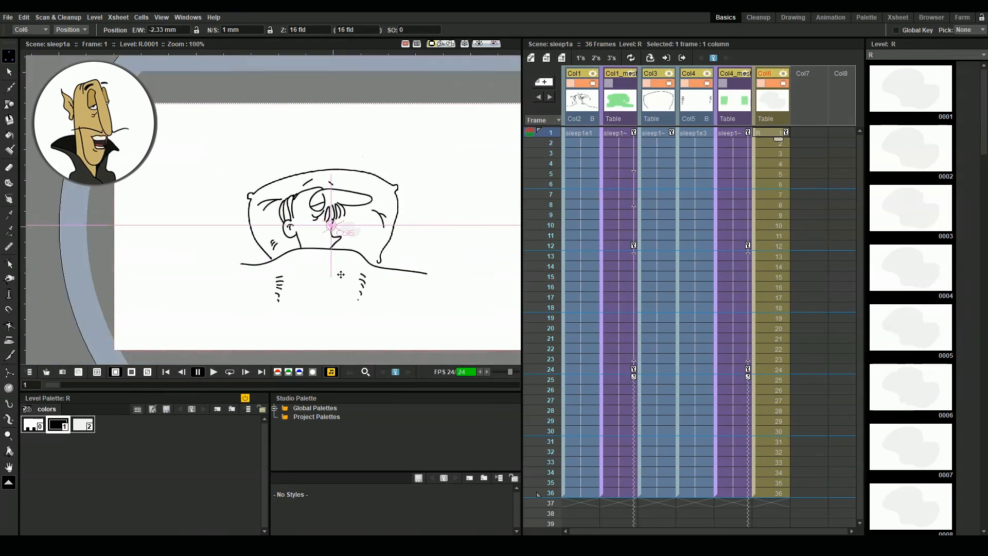
Select frame 36 across all six columns and extend them together to frame 90.
{"action": "scroll", "coordinate": [341, 274], "scroll_direction": "up", "scroll_amount": 2}
{"action": "left_click", "coordinate": [771, 489]}
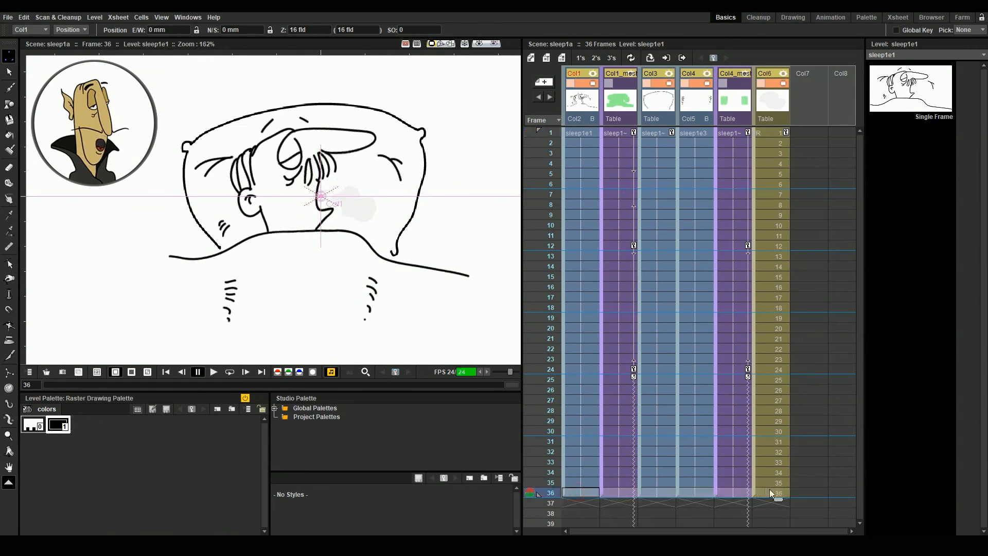
{"action": "scroll", "coordinate": [757, 442], "scroll_direction": "down", "scroll_amount": 6}
{"action": "left_click_drag", "start_coordinate": [776, 133], "coordinate": [790, 508]}
{"action": "scroll", "coordinate": [725, 252], "scroll_direction": "up", "scroll_amount": 10}
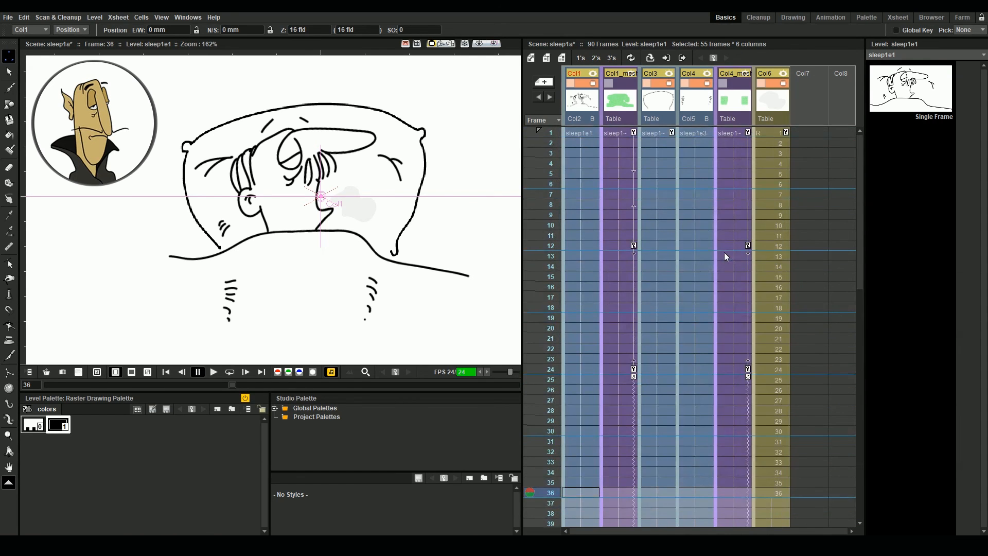
Apply a step of 2 to the cloud's drawings in frames 1 to 36 of Col6, and scrub through to frame 90.
{"action": "left_click", "coordinate": [775, 132]}
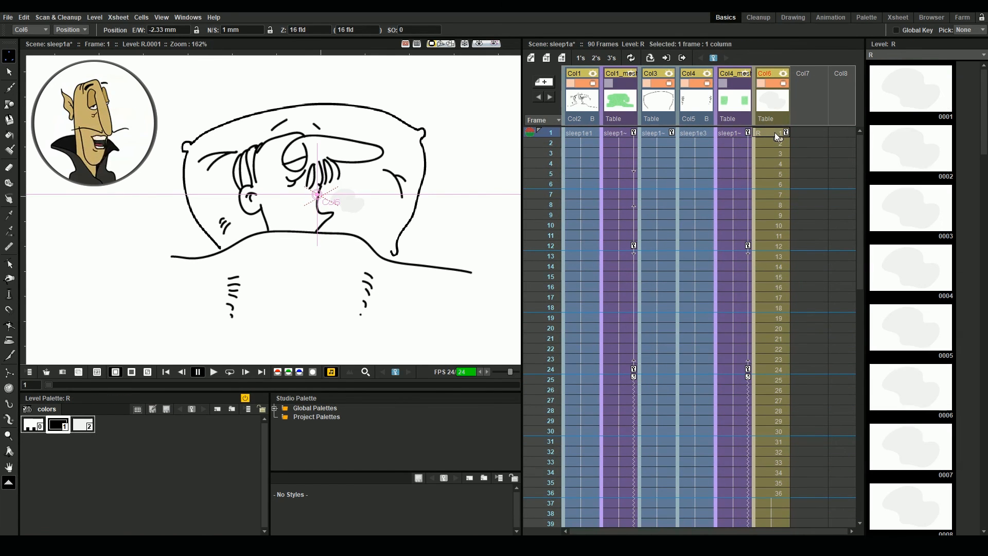
{"action": "left_click", "coordinate": [777, 496], "text": "shift"}
{"action": "right_click", "coordinate": [776, 497]}
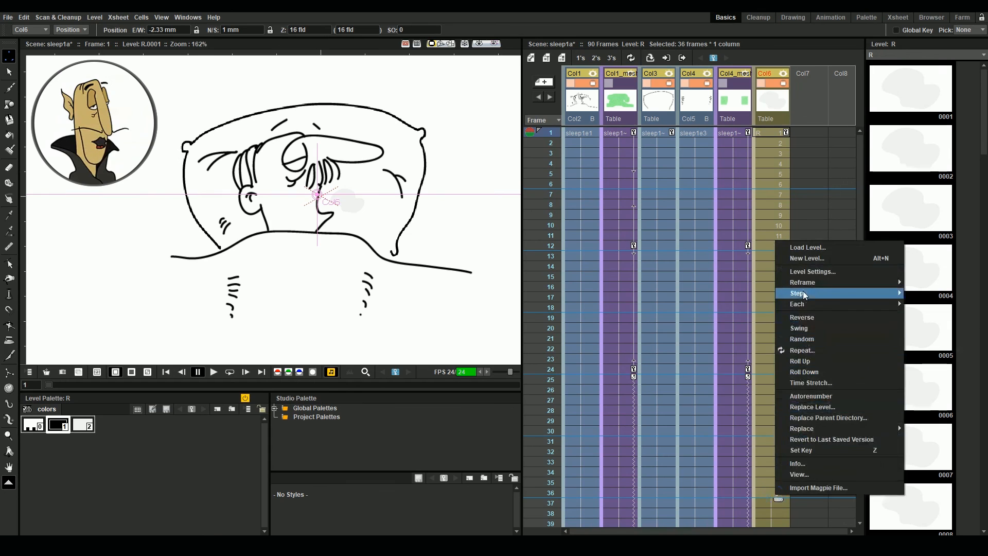
{"action": "left_click", "coordinate": [927, 295]}
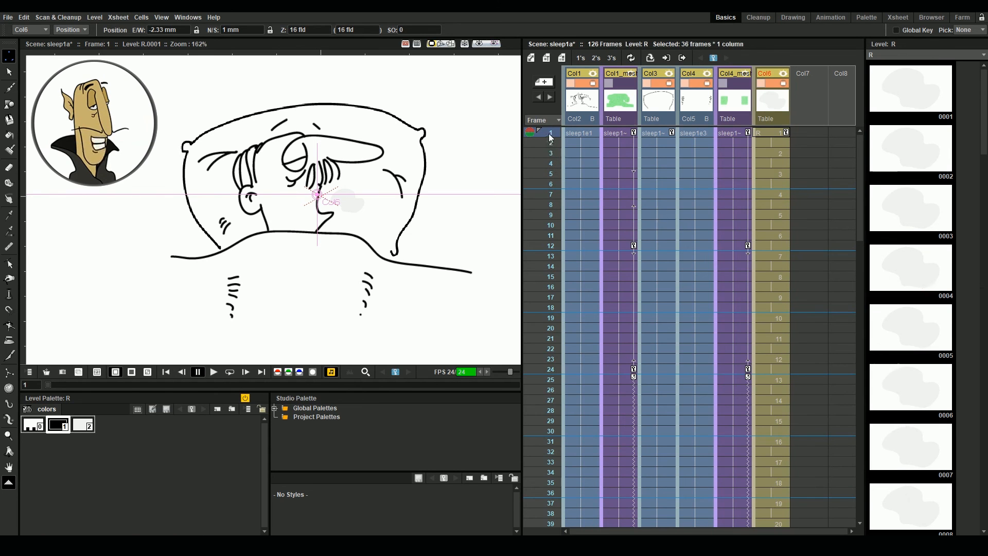
{"action": "mouse_move", "coordinate": [48, 384]}
{"action": "left_mouse_down"}
{"action": "mouse_move", "coordinate": [286, 405]}
{"action": "mouse_move", "coordinate": [402, 400]}
{"action": "mouse_move", "coordinate": [315, 391]}
{"action": "mouse_move", "coordinate": [383, 382]}
{"action": "left_mouse_up"}
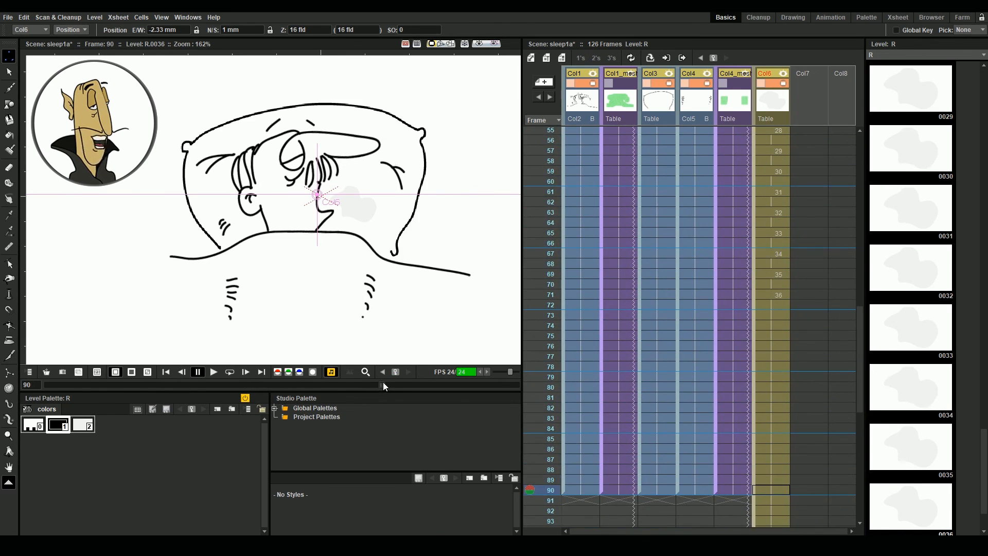
Extend the five columns from Col1 to Col4_mesh down to frame 102.
{"action": "scroll", "coordinate": [683, 367], "scroll_direction": "down", "scroll_amount": 6}
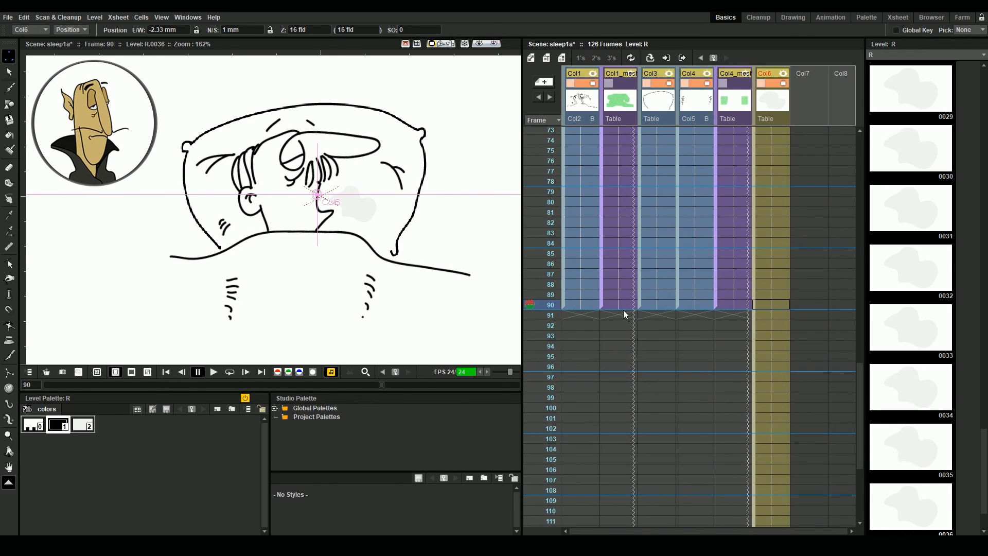
{"action": "scroll", "coordinate": [618, 312], "scroll_direction": "up", "scroll_amount": 20}
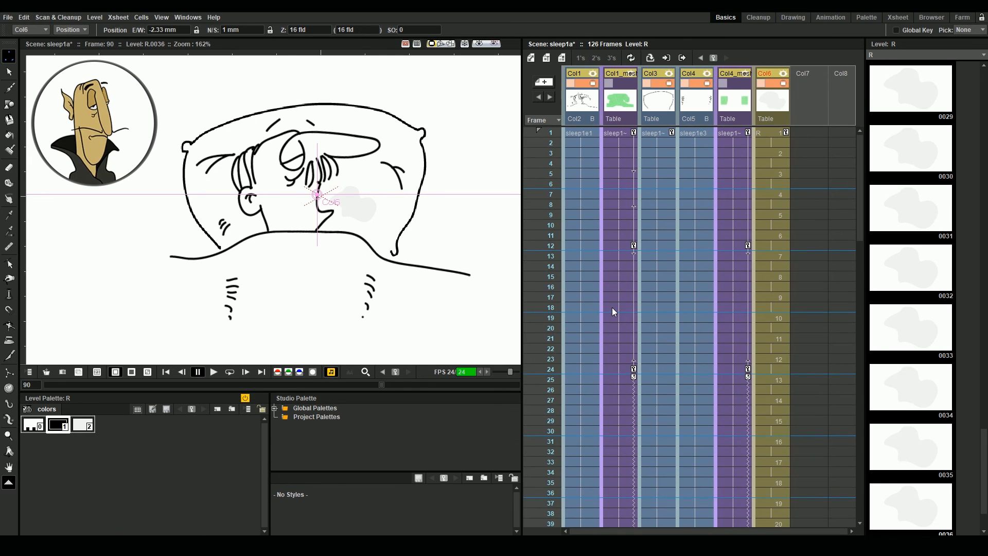
{"action": "scroll", "coordinate": [612, 307], "scroll_direction": "down", "scroll_amount": 20}
{"action": "left_click_drag", "start_coordinate": [587, 246], "coordinate": [741, 374]}
Delete frames 97 to 126 from all six columns.
{"action": "mouse_move", "coordinate": [551, 247]}
{"action": "left_mouse_down"}
{"action": "mouse_move", "coordinate": [555, 354]}
{"action": "mouse_move", "coordinate": [555, 313]}
{"action": "mouse_move", "coordinate": [771, 383]}
{"action": "left_mouse_up"}
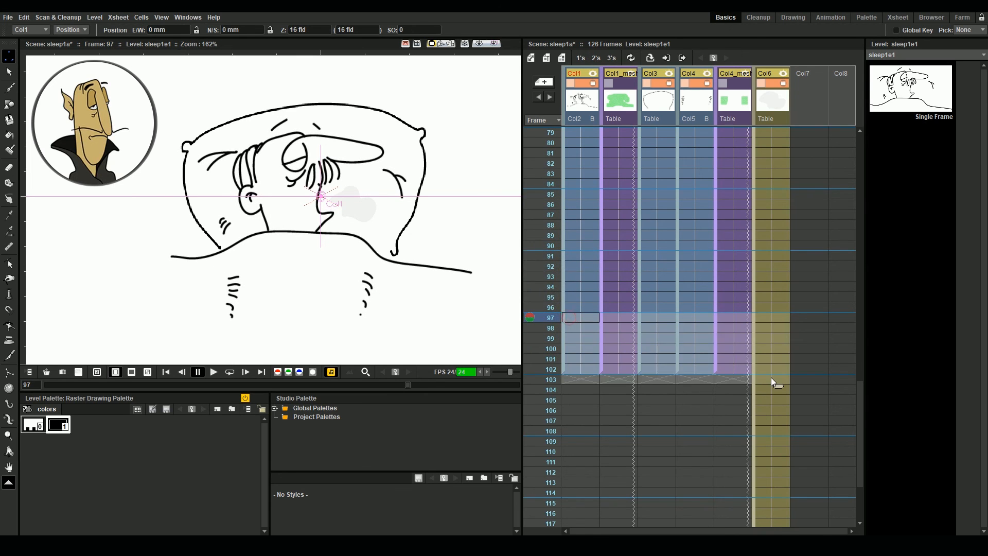
{"action": "scroll", "coordinate": [771, 378], "scroll_direction": "down", "scroll_amount": 8}
{"action": "left_click", "coordinate": [771, 369], "text": "shift"}
{"action": "scroll", "coordinate": [772, 369], "scroll_direction": "up", "scroll_amount": 6}
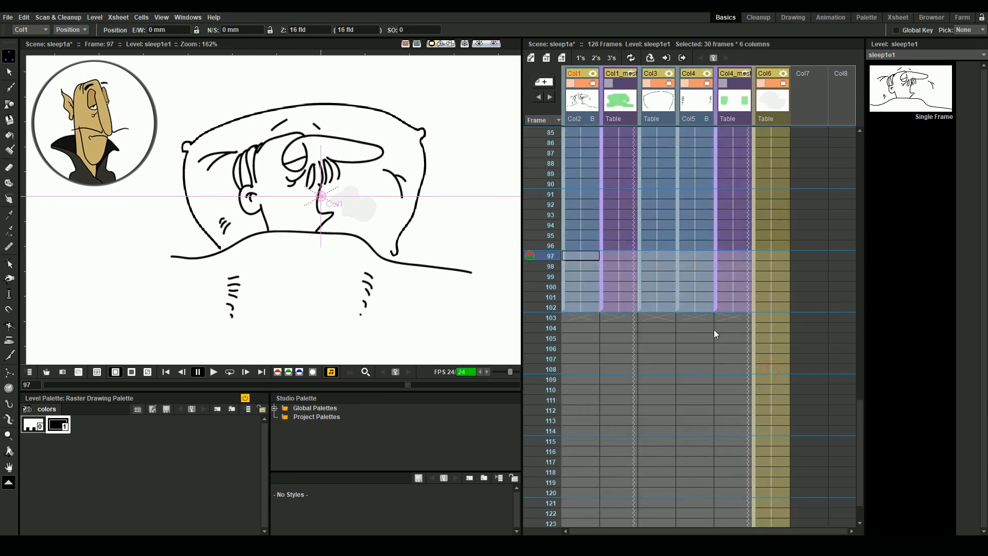
{"action": "key", "text": "Delete"}
{"action": "left_click", "coordinate": [552, 245]}
Go back to frame 1 and choose an output file format for the scene in the output settings.
{"action": "scroll", "coordinate": [552, 245], "scroll_direction": "up", "scroll_amount": 10}
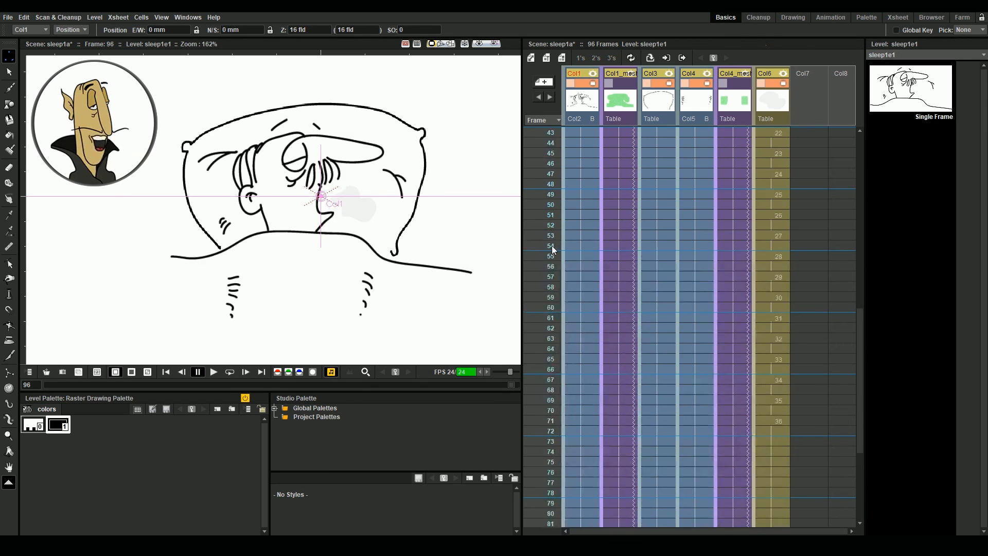
{"action": "mouse_move", "coordinate": [62, 386]}
{"action": "left_mouse_down"}
{"action": "mouse_move", "coordinate": [514, 391]}
{"action": "mouse_move", "coordinate": [48, 386]}
{"action": "left_mouse_up"}
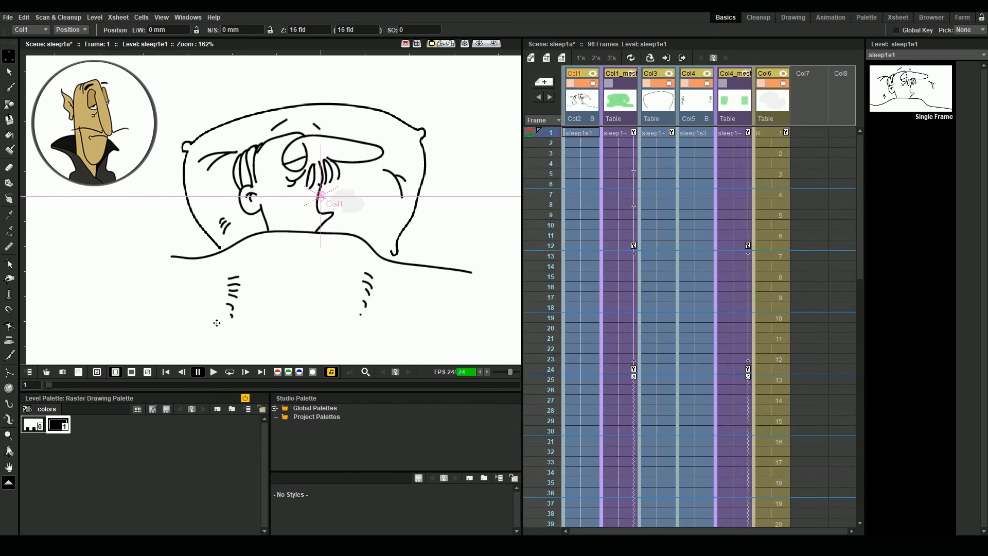
{"action": "left_click", "coordinate": [8, 17]}
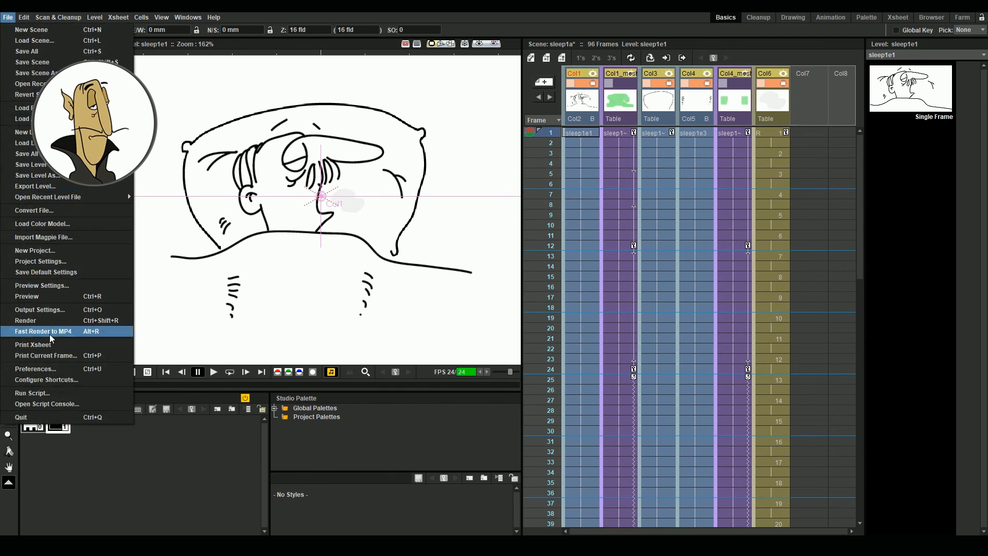
{"action": "left_click", "coordinate": [98, 313]}
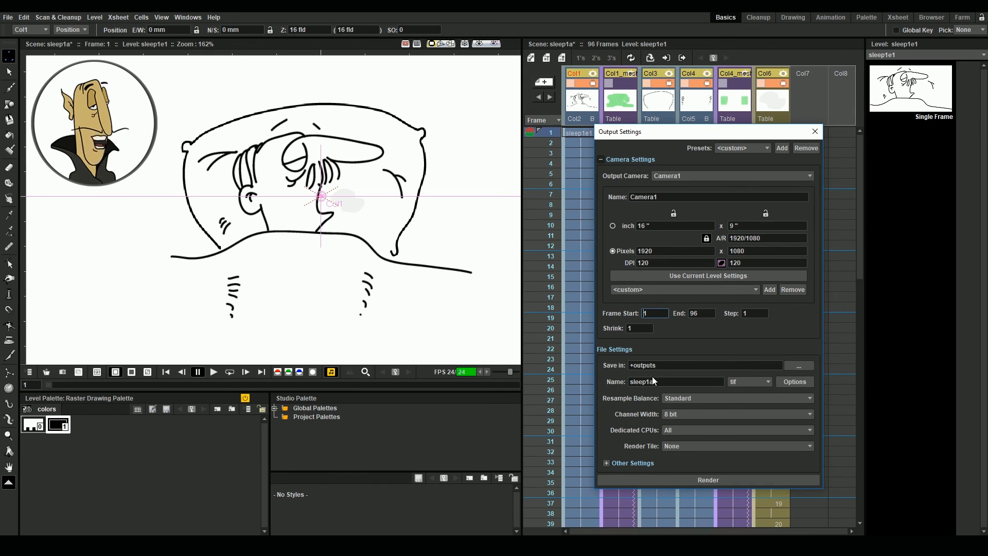
{"action": "left_click", "coordinate": [750, 382]}
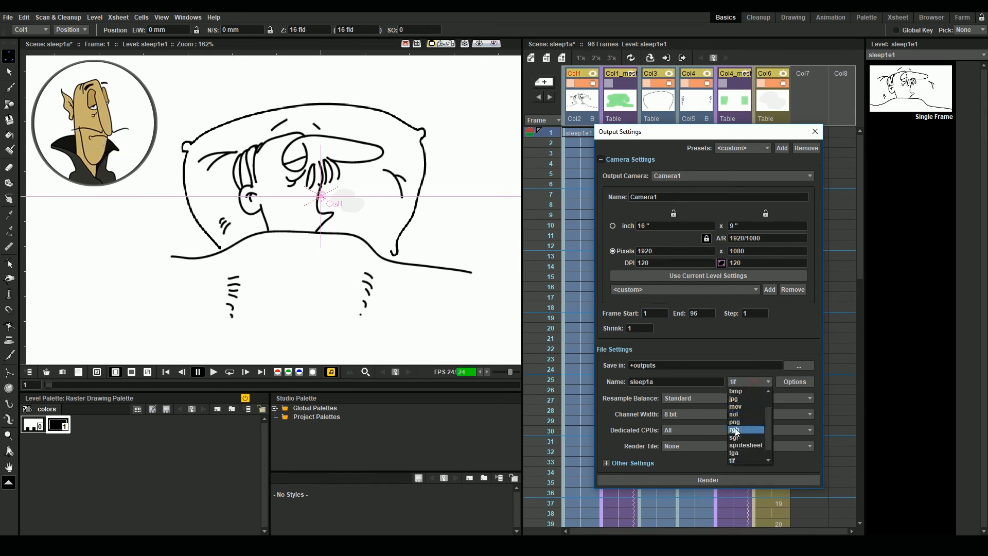
{"action": "left_click", "coordinate": [746, 433]}
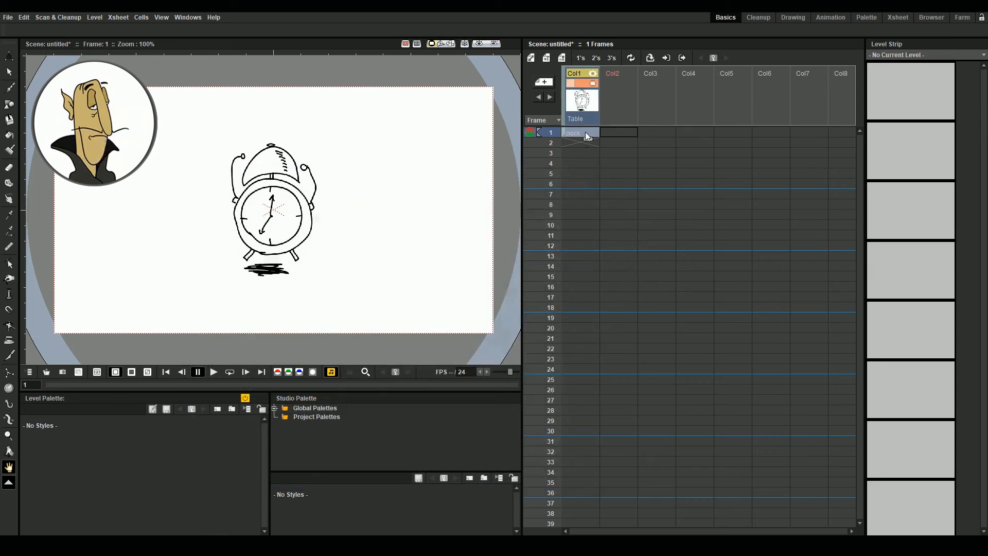
Create a Plastic mesh for the clock drawing in Col1 with a mesh margin of 40 pixels.
{"action": "left_click", "coordinate": [585, 132]}
{"action": "left_click", "coordinate": [9, 421]}
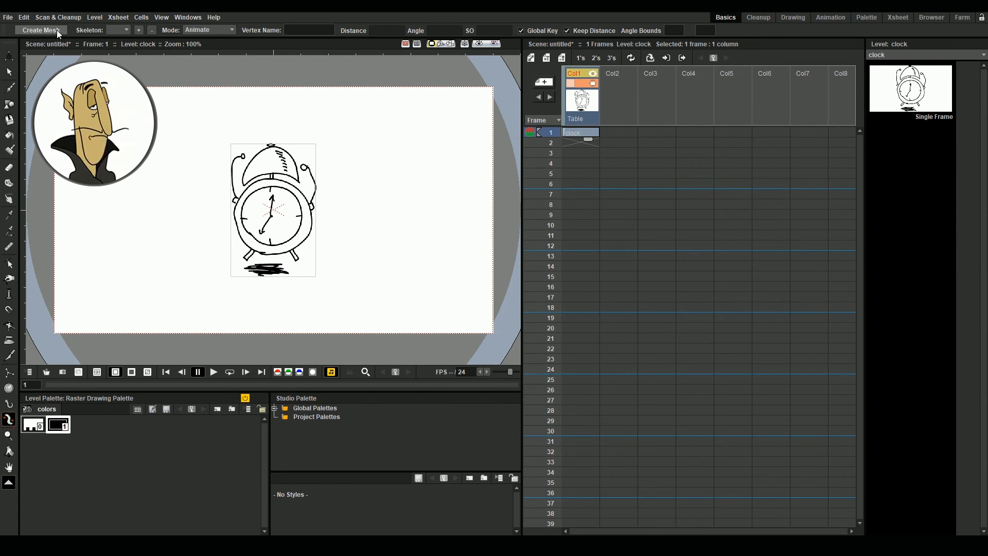
{"action": "left_click", "coordinate": [42, 30]}
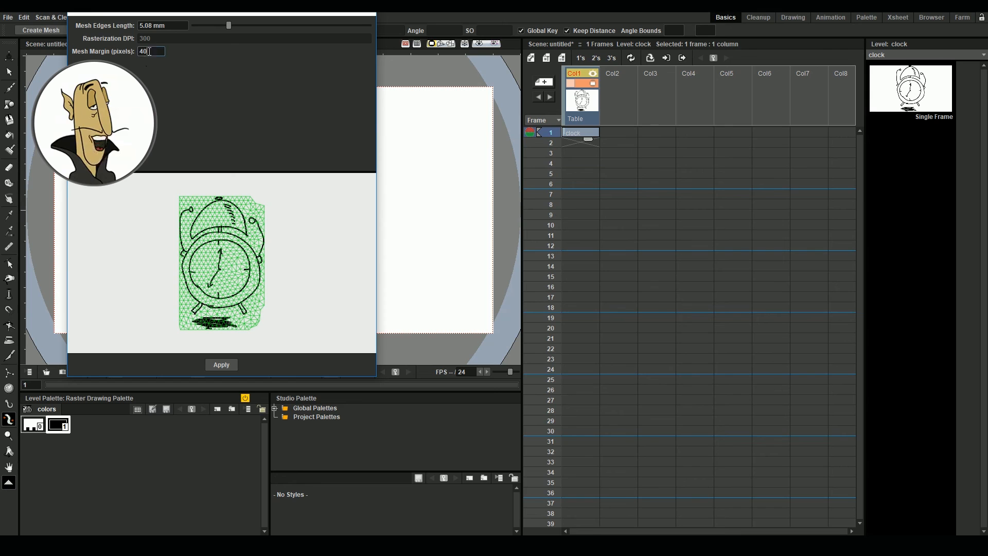
{"action": "left_click_drag", "start_coordinate": [148, 52], "coordinate": [140, 51]}
{"action": "type", "text": "30"}
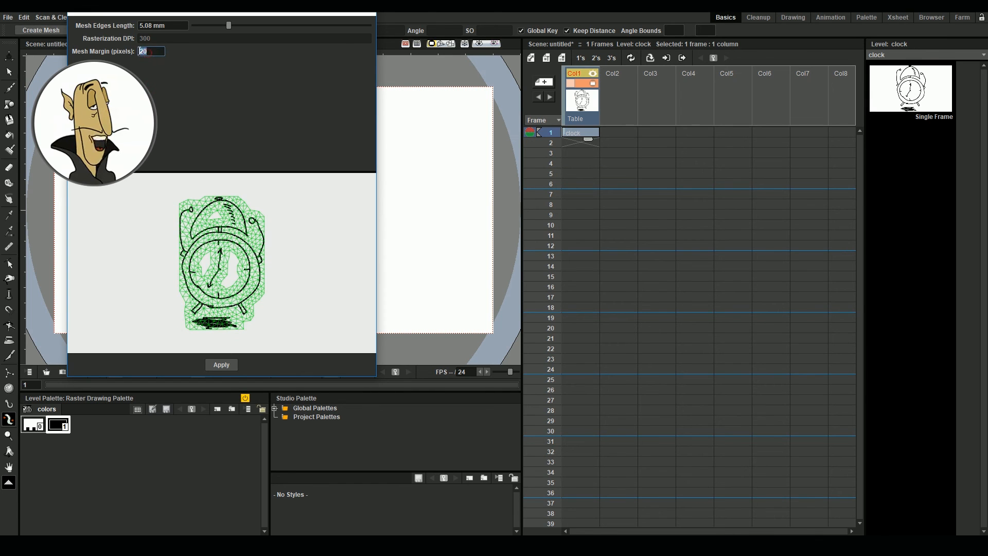
{"action": "key", "text": "Return"}
{"action": "double_click", "coordinate": [146, 51]}
{"action": "type", "text": "40"}
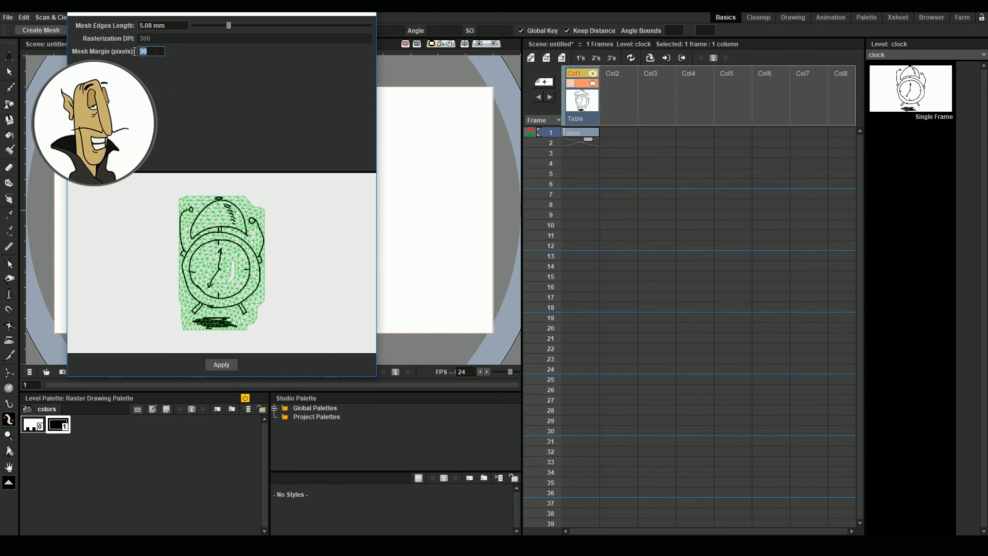
{"action": "key", "text": "Return"}
{"action": "left_click", "coordinate": [219, 364]}
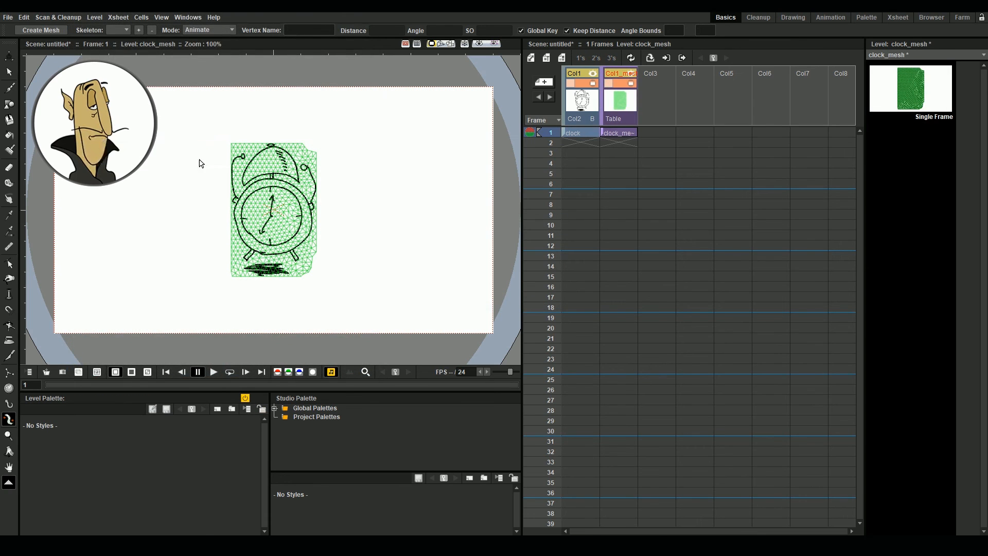
Build a four-vertex skeleton from the clock's shadow up to its bell, and straighten its two middle vertices along the vertical centre line.
{"action": "left_click", "coordinate": [226, 32]}
{"action": "left_click", "coordinate": [224, 51]}
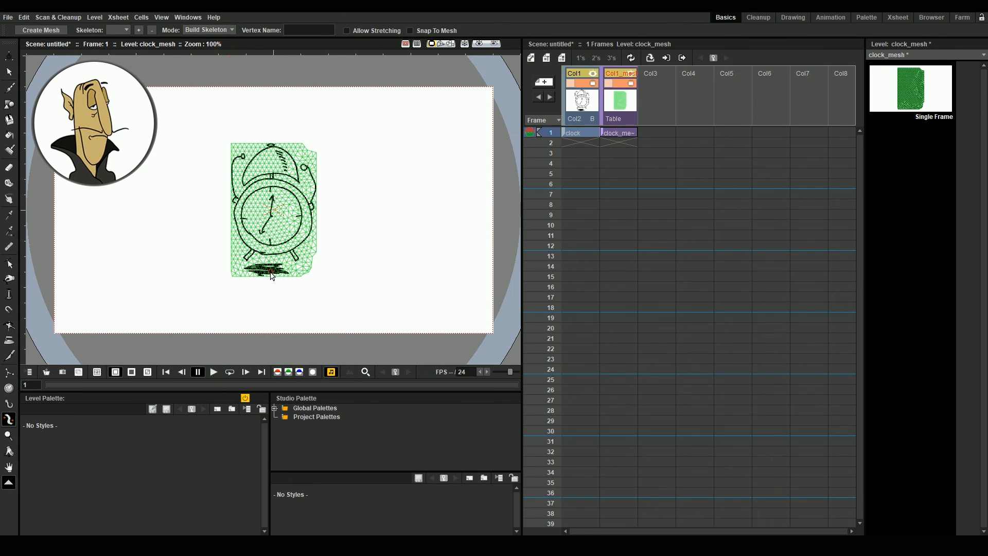
{"action": "left_click", "coordinate": [274, 246]}
{"action": "left_click", "coordinate": [268, 191]}
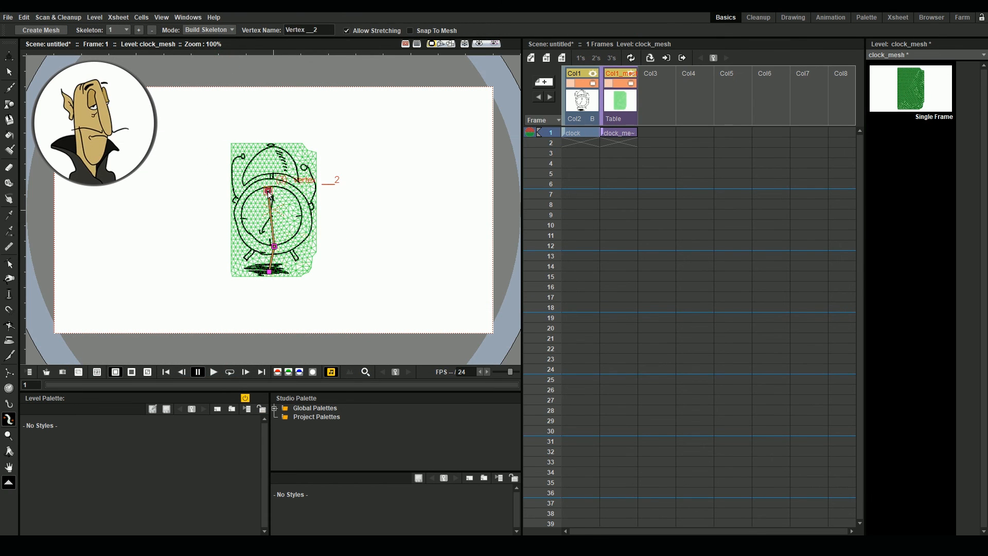
{"action": "left_click", "coordinate": [270, 154]}
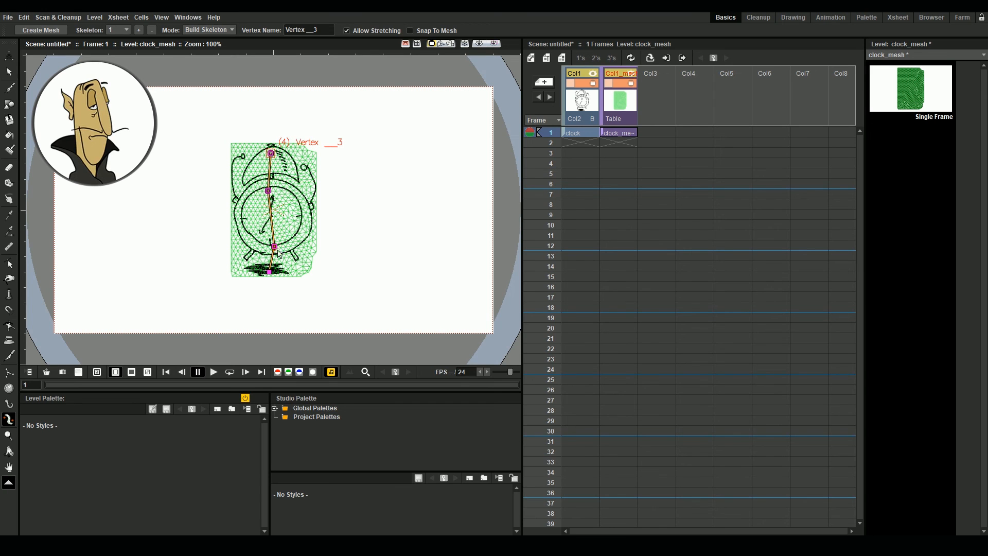
{"action": "left_click_drag", "start_coordinate": [269, 272], "coordinate": [269, 242]}
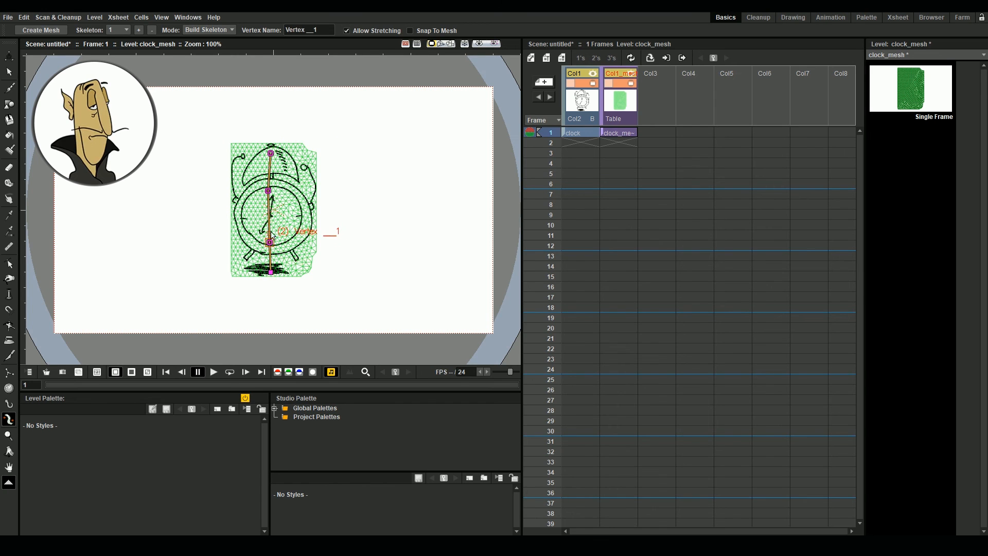
{"action": "left_click_drag", "start_coordinate": [268, 191], "coordinate": [272, 188]}
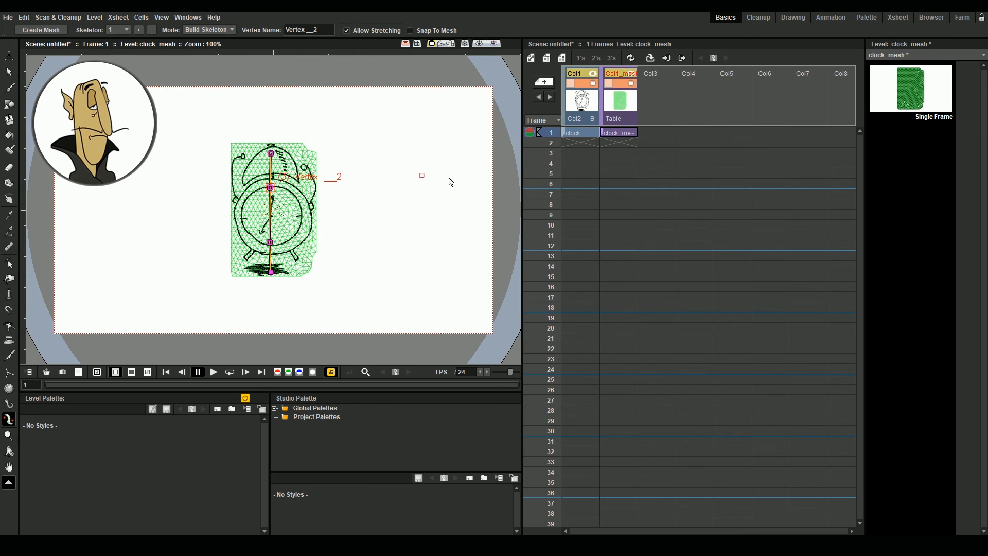
Extend the clock and mesh columns to frame 36, and set a starting skeleton keyframe at frame 1 in Animate mode.
{"action": "left_click", "coordinate": [592, 133]}
{"action": "left_click_drag", "start_coordinate": [626, 139], "coordinate": [626, 497]}
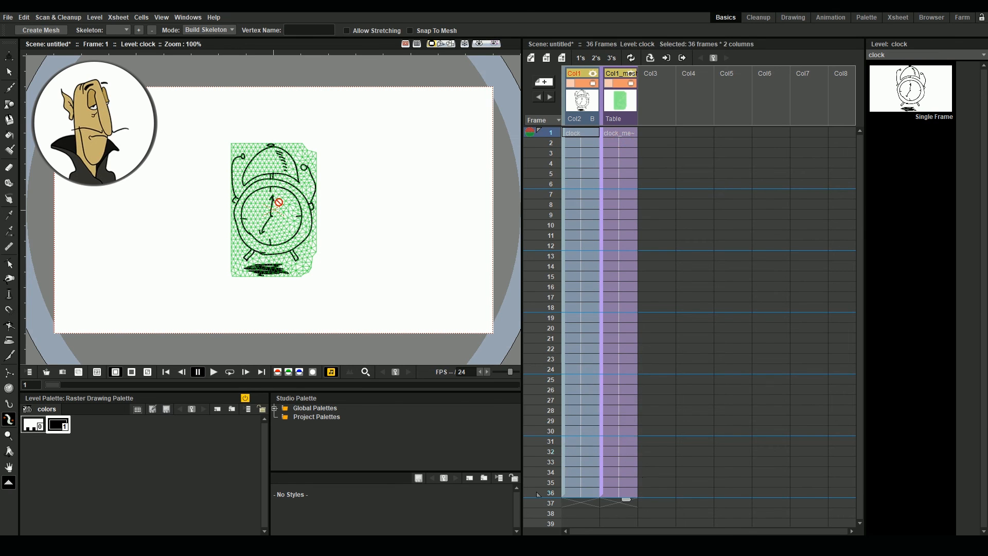
{"action": "left_click", "coordinate": [620, 133]}
{"action": "left_click", "coordinate": [208, 30]}
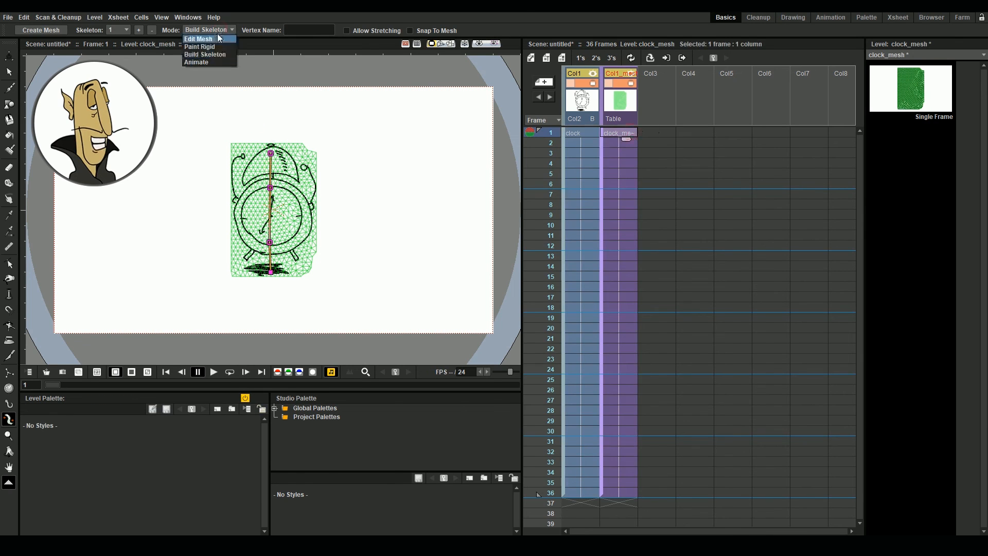
{"action": "left_click", "coordinate": [206, 44]}
{"action": "left_click", "coordinate": [272, 273]}
Pose the clock leaning right at frame 12, with the bell vertex rotated about -12°, and move that keyframe to frame 6.
{"action": "left_click", "coordinate": [631, 246]}
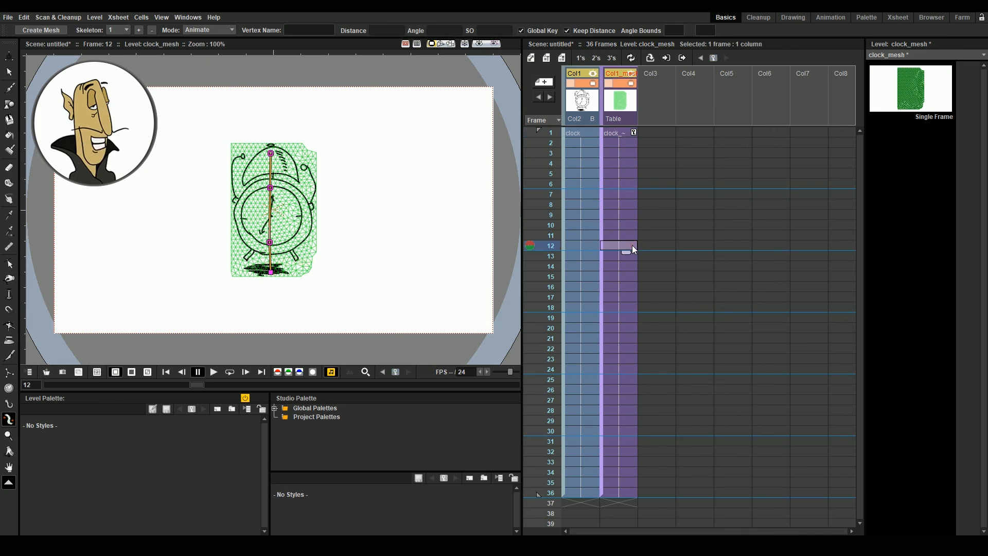
{"action": "left_click_drag", "start_coordinate": [272, 245], "coordinate": [275, 246]}
{"action": "left_click_drag", "start_coordinate": [281, 190], "coordinate": [272, 189]}
{"action": "left_click_drag", "start_coordinate": [271, 154], "coordinate": [279, 156]}
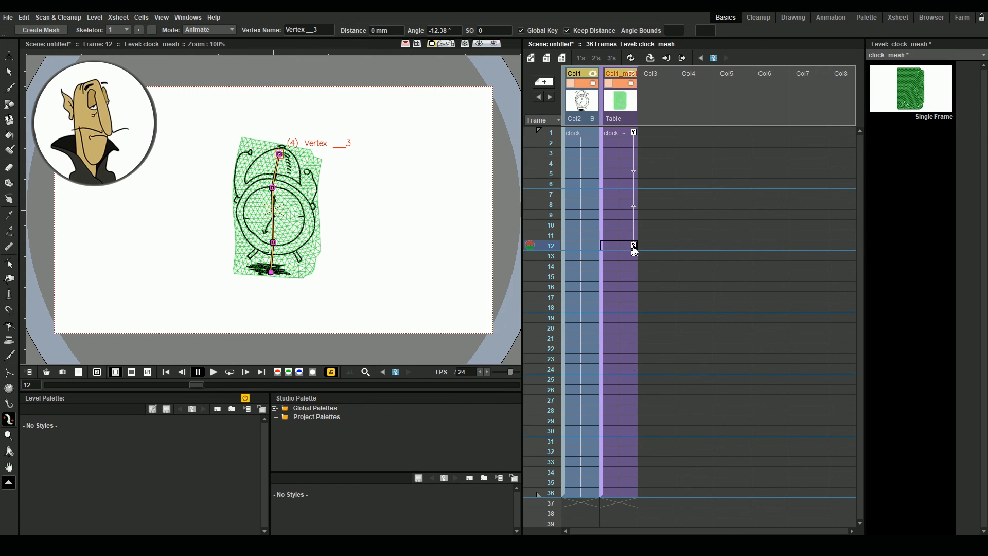
{"action": "left_click_drag", "start_coordinate": [635, 252], "coordinate": [634, 189]}
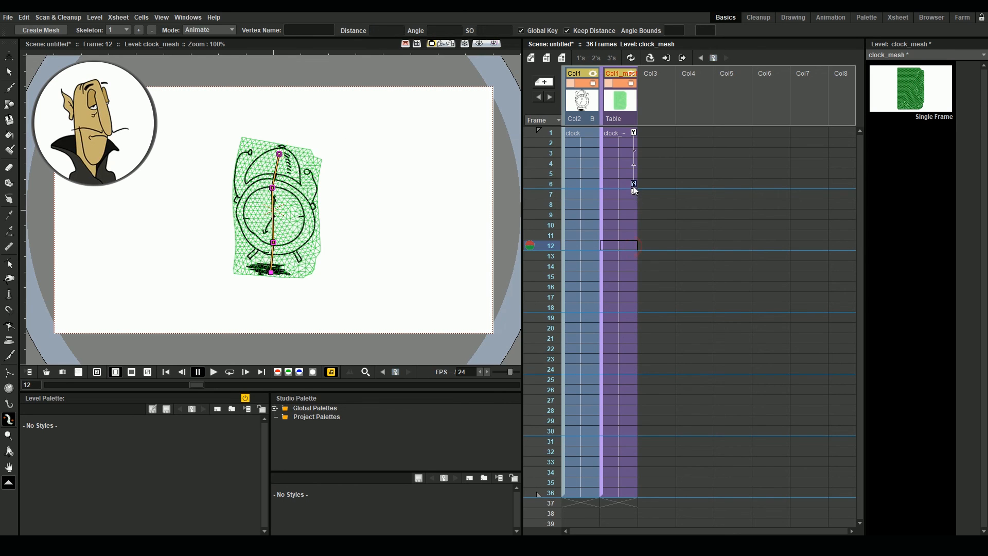
Pose the clock skeleton leaning left at frame 12, with the bell vertex rotated about 9°.
{"action": "left_click", "coordinate": [635, 247]}
{"action": "left_click_drag", "start_coordinate": [275, 249], "coordinate": [275, 247]}
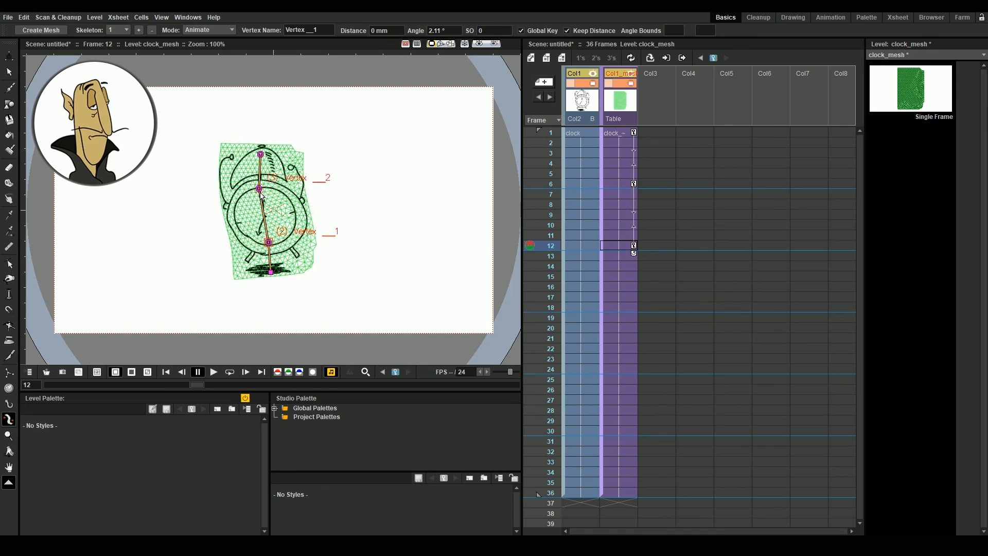
{"action": "left_click_drag", "start_coordinate": [271, 189], "coordinate": [272, 198]}
{"action": "left_click_drag", "start_coordinate": [281, 155], "coordinate": [268, 153]}
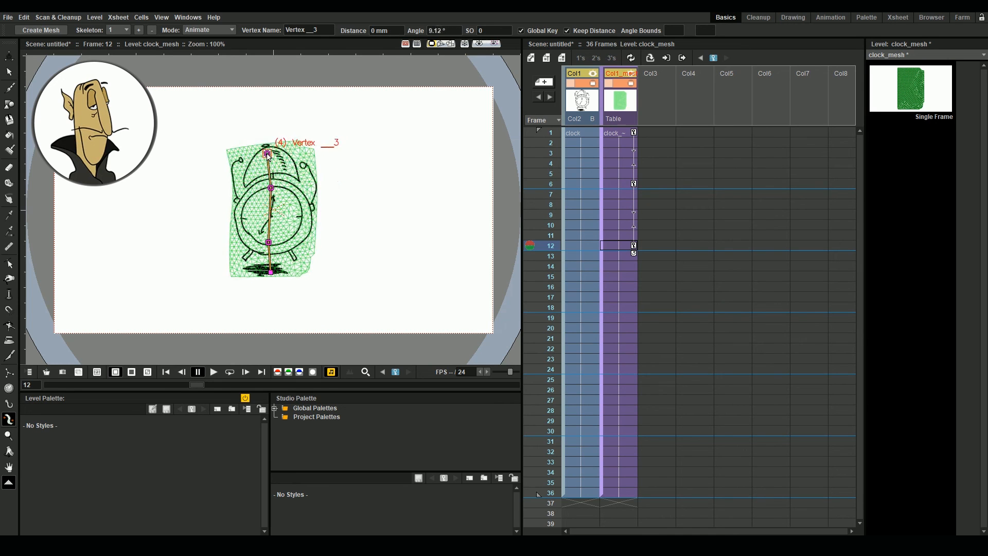
Copy the frame 1 mesh keyframe to frame 18, and shift the two leaning keyframes to frames 7 and 13.
{"action": "left_click", "coordinate": [635, 133]}
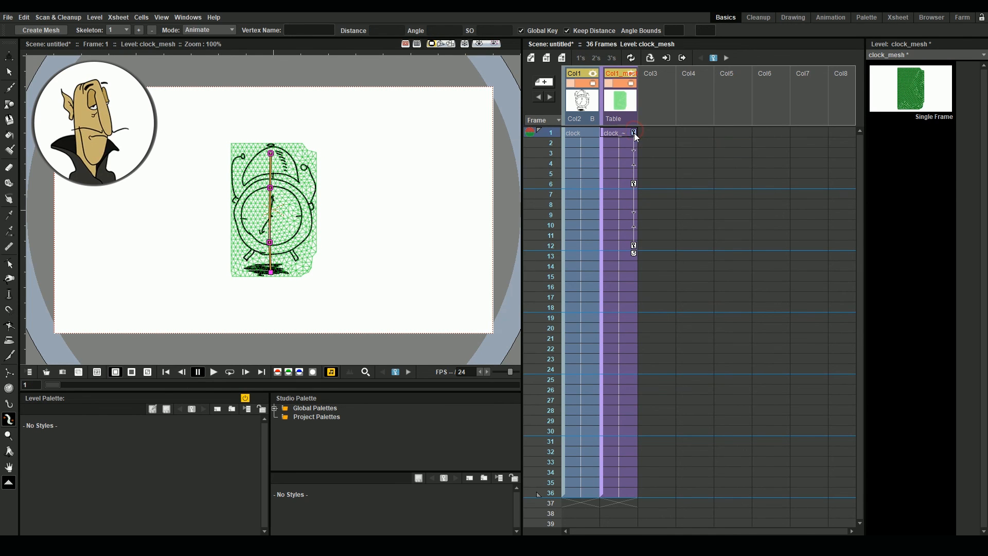
{"action": "left_click_drag", "start_coordinate": [634, 133], "coordinate": [634, 309]}
{"action": "left_click_drag", "start_coordinate": [634, 184], "coordinate": [636, 194]}
{"action": "left_click_drag", "start_coordinate": [634, 246], "coordinate": [635, 256]}
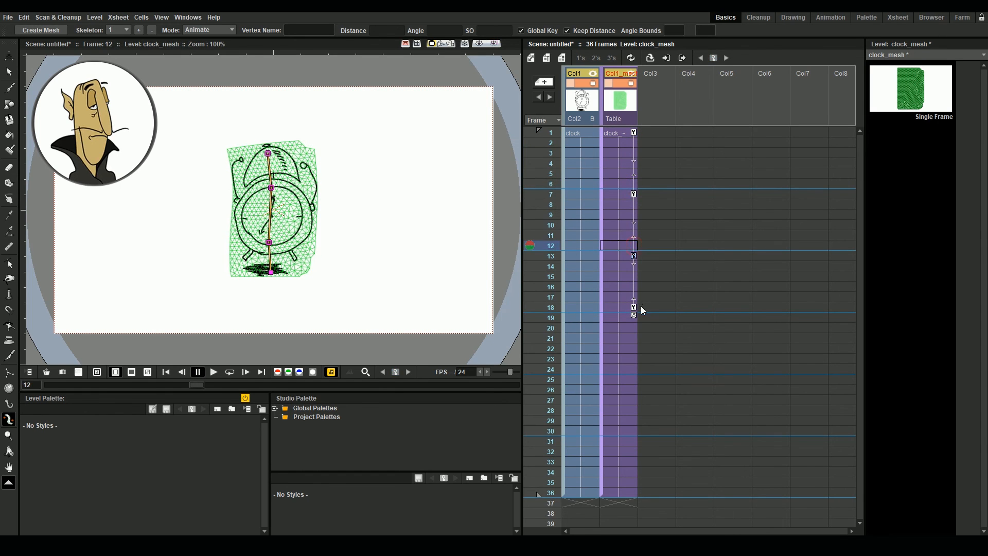
{"action": "left_click_drag", "start_coordinate": [634, 307], "coordinate": [635, 319]}
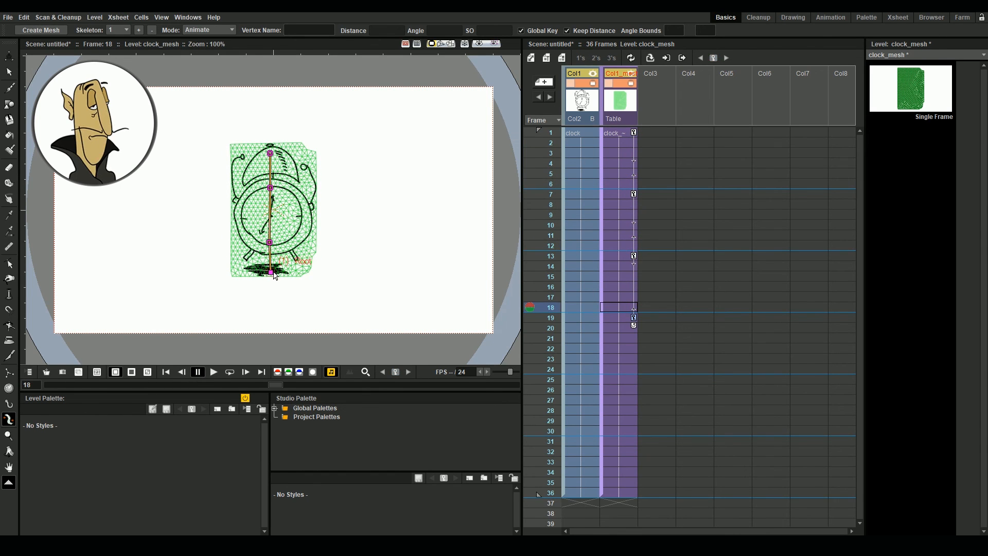
{"action": "key", "text": "ctrl+z"}
{"action": "left_click", "coordinate": [635, 319]}
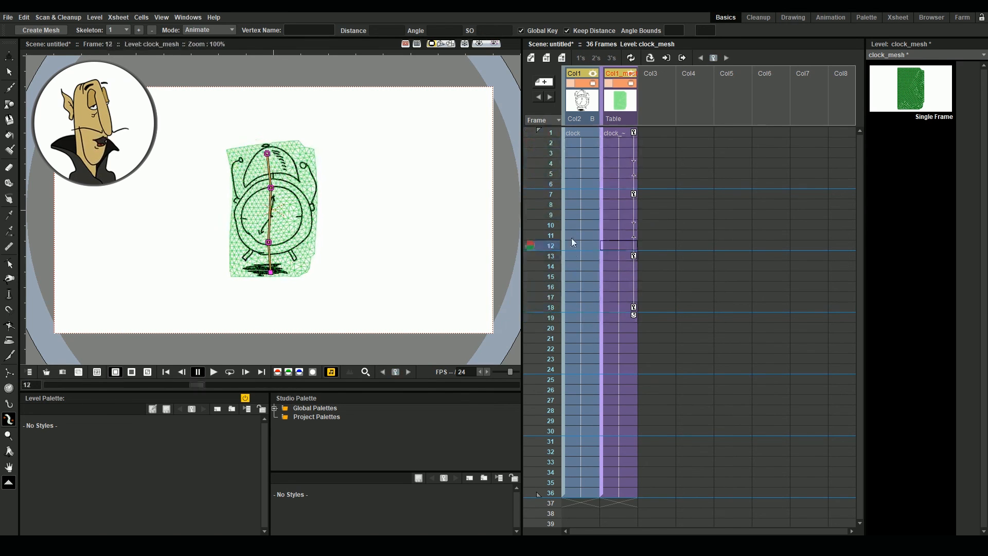
Enable cycling of the mesh column's keyframes, and extend both clock columns to frame 78.
{"action": "left_click", "coordinate": [634, 316]}
{"action": "scroll", "coordinate": [611, 286], "scroll_direction": "down", "scroll_amount": 5}
{"action": "left_click_drag", "start_coordinate": [592, 246], "coordinate": [627, 481]}
{"action": "scroll", "coordinate": [618, 330], "scroll_direction": "up", "scroll_amount": 10}
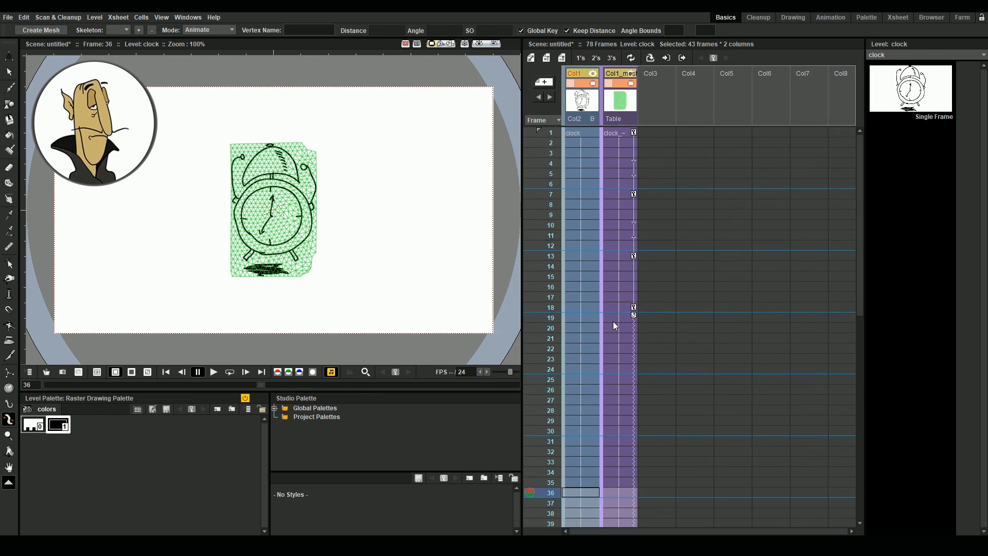
Hide the mesh in the viewer, deselect the clock's skeleton and play the animation from frame 1.
{"action": "left_click", "coordinate": [621, 83]}
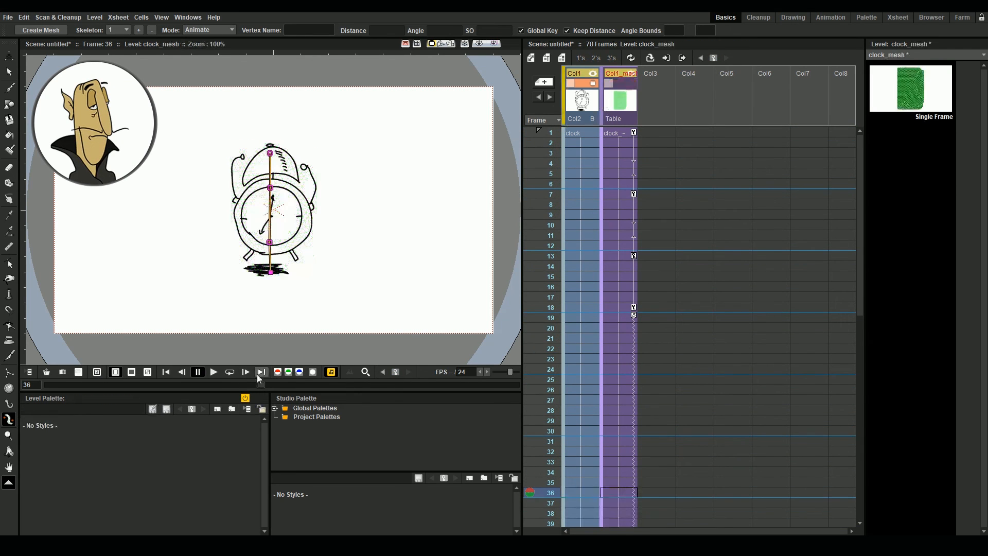
{"action": "left_click_drag", "start_coordinate": [262, 388], "coordinate": [47, 385]}
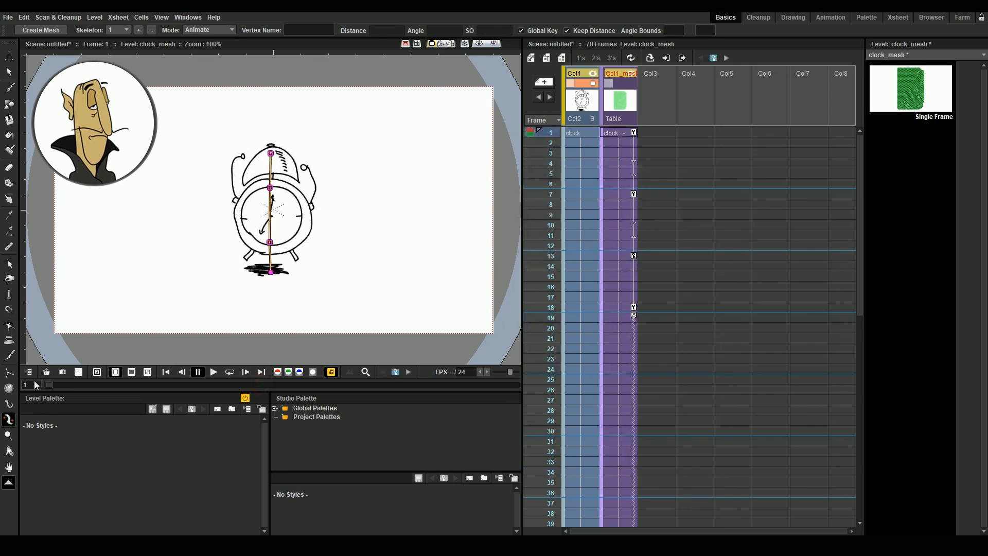
{"action": "left_click", "coordinate": [662, 133]}
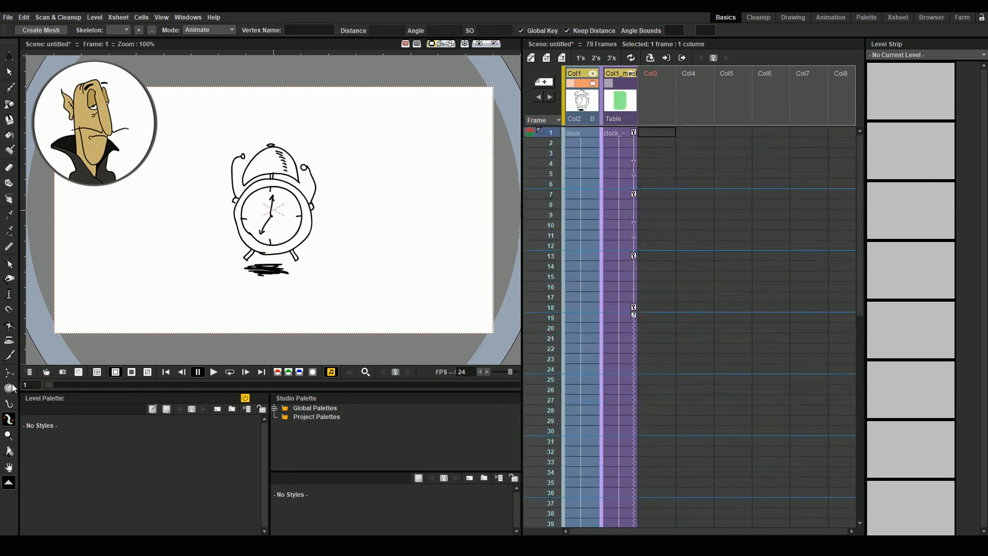
{"action": "left_click", "coordinate": [214, 372]}
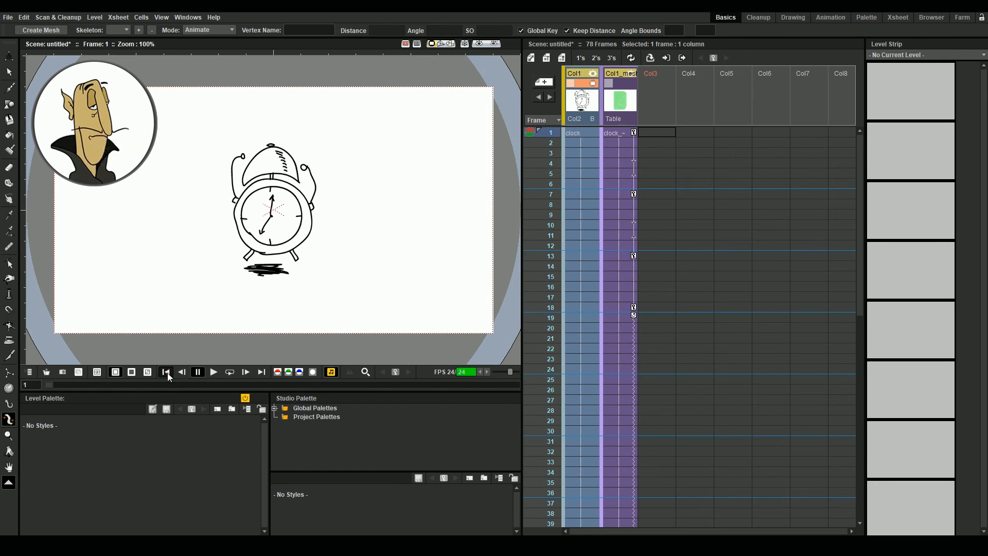
Tighten the wobble by moving the last three mesh keyframes to frames 4, 7 and 9, and play the animation.
{"action": "left_click", "coordinate": [632, 193]}
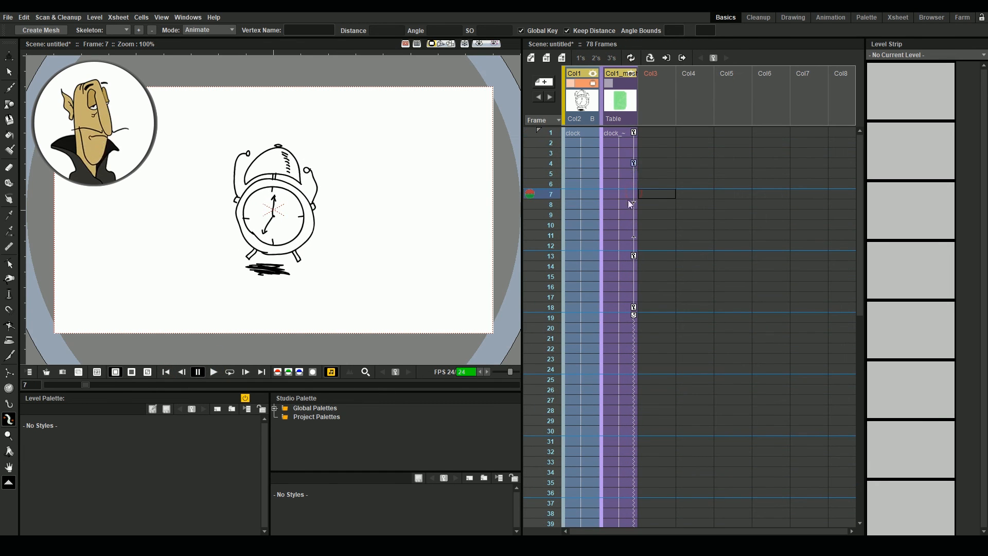
{"action": "left_click", "coordinate": [634, 256]}
{"action": "left_click", "coordinate": [634, 307]}
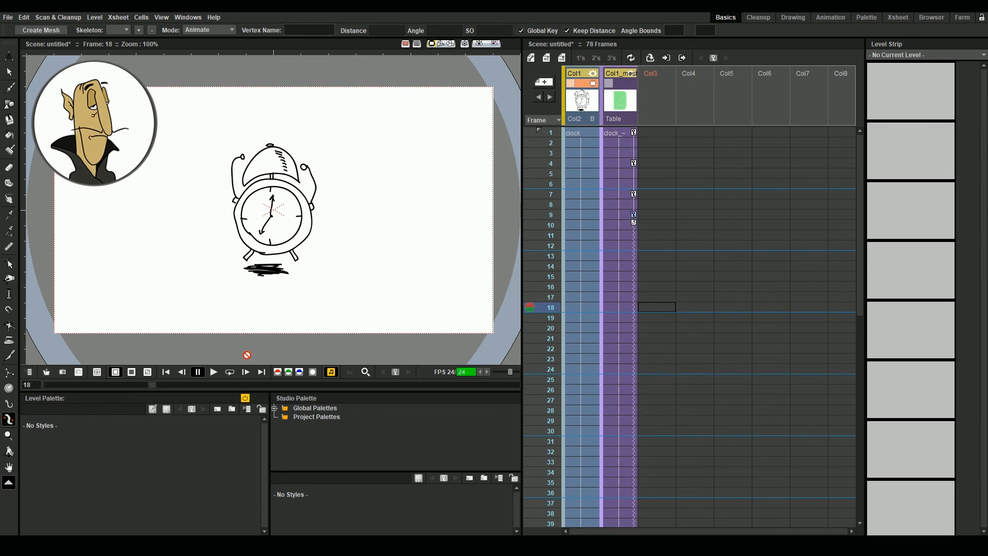
{"action": "left_click", "coordinate": [215, 372]}
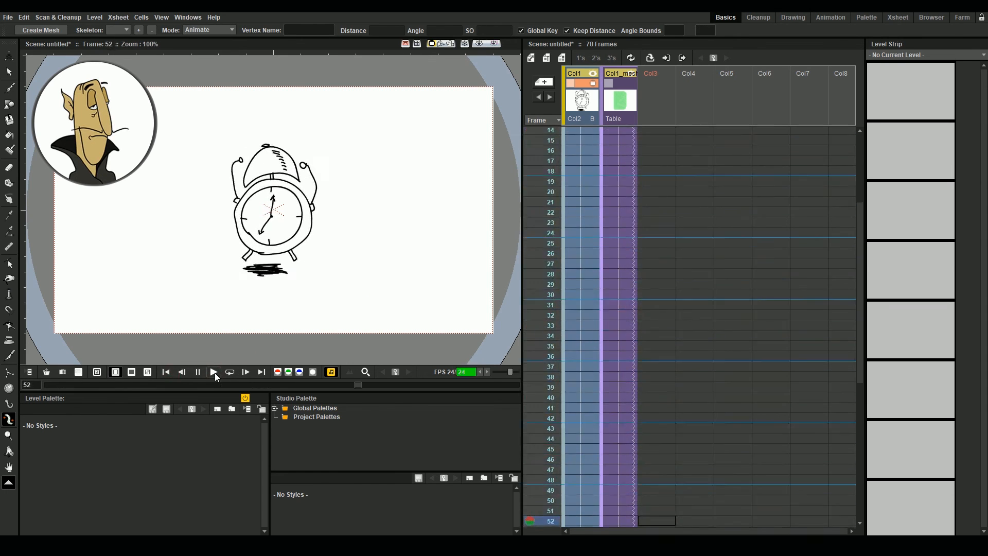
Refine the clock's lean by shifting Vertex __1 on frames 4 and 7, and bend Vertex __2 to about 11.94° on frame 4.
{"action": "left_click", "coordinate": [213, 372]}
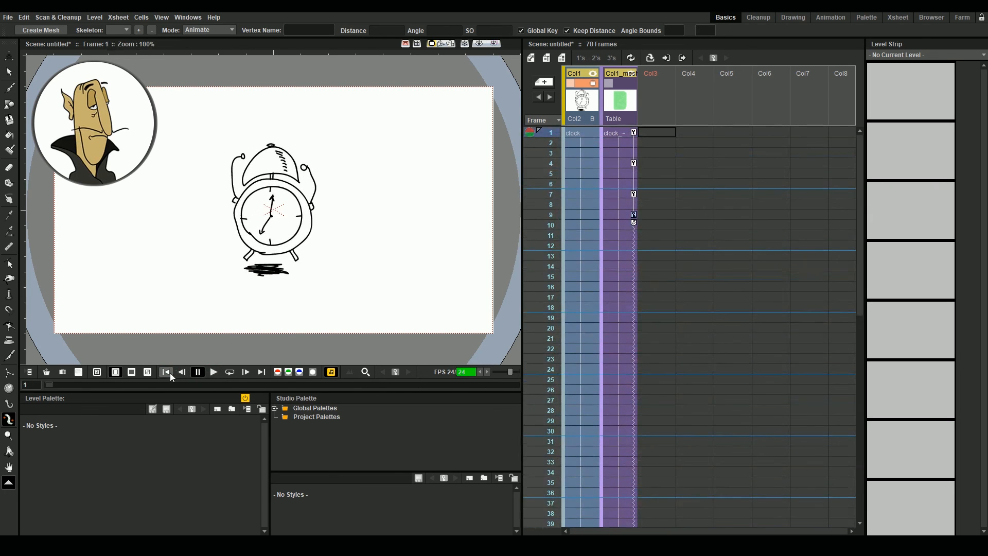
{"action": "left_click", "coordinate": [634, 164]}
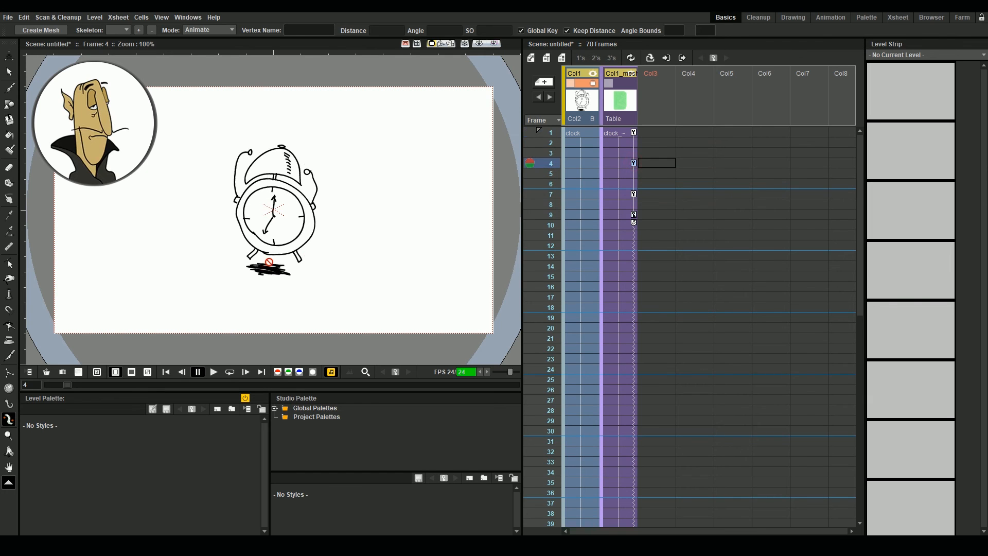
{"action": "left_click", "coordinate": [618, 163]}
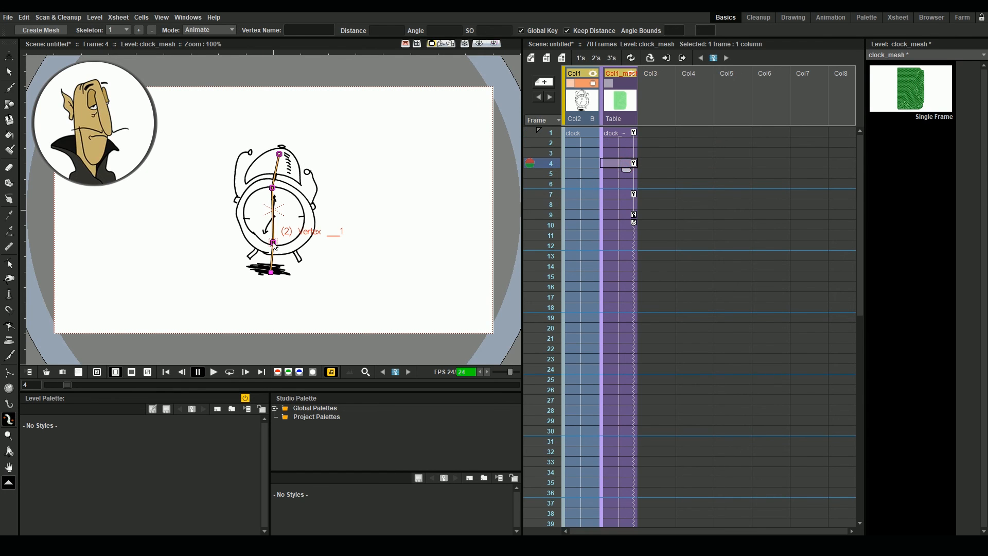
{"action": "left_click_drag", "start_coordinate": [274, 245], "coordinate": [276, 245]}
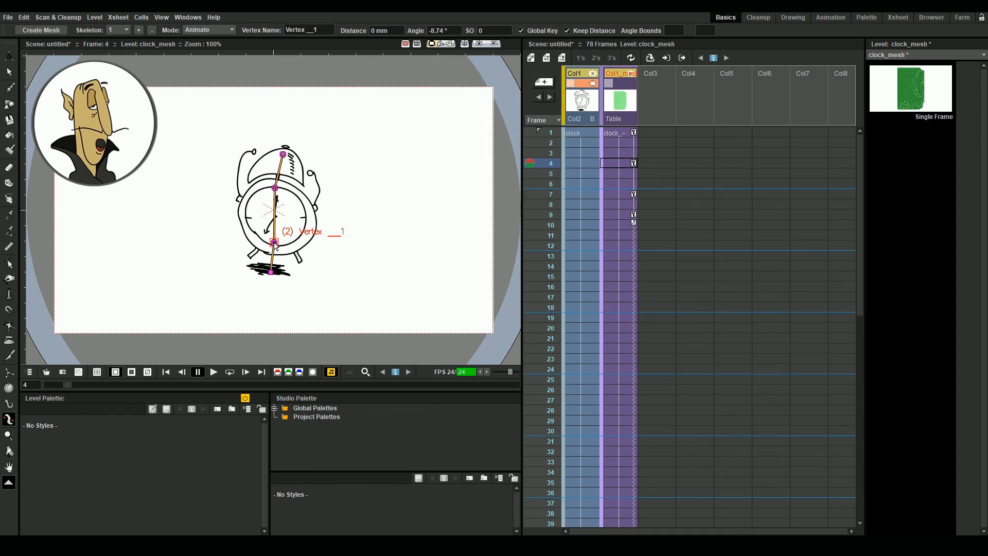
{"action": "left_click", "coordinate": [629, 194]}
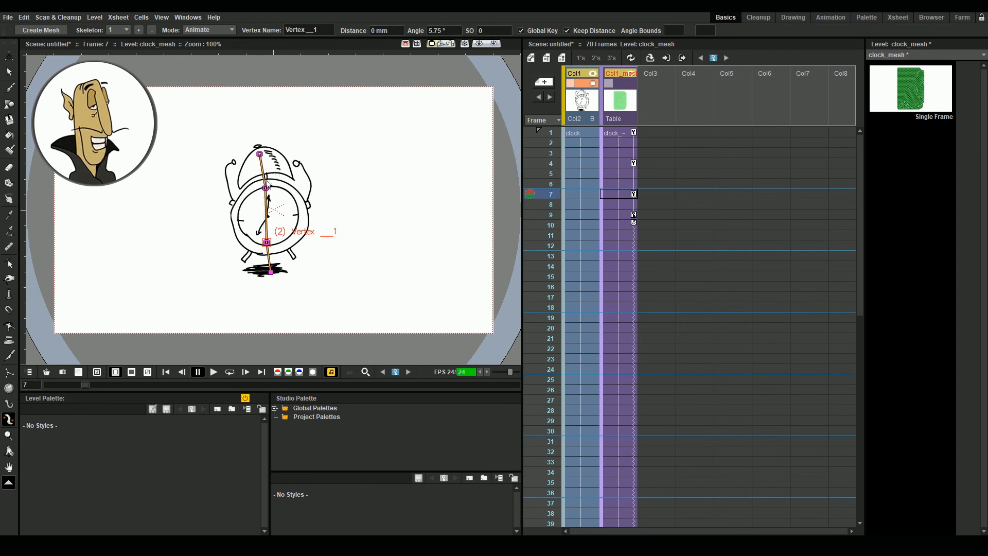
{"action": "left_click_drag", "start_coordinate": [268, 246], "coordinate": [270, 243]}
{"action": "left_click", "coordinate": [623, 163]}
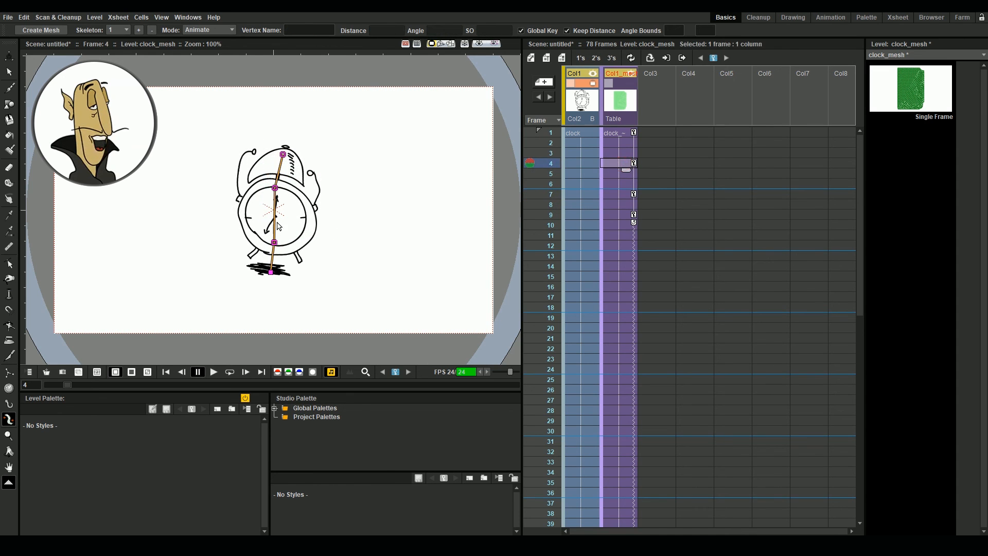
{"action": "left_click_drag", "start_coordinate": [275, 188], "coordinate": [272, 188]}
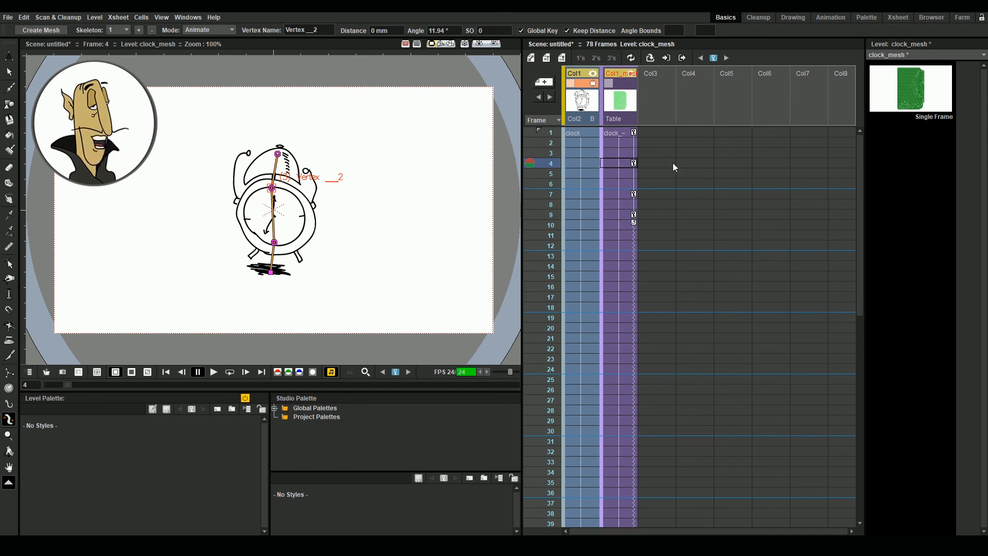
Speed up the wobble by moving the last three mesh keyframes to frames 3, 5 and 7, and preview the animation.
{"action": "left_click_drag", "start_coordinate": [634, 163], "coordinate": [634, 153]}
{"action": "left_click_drag", "start_coordinate": [634, 194], "coordinate": [634, 174]}
{"action": "left_click_drag", "start_coordinate": [634, 215], "coordinate": [635, 195]}
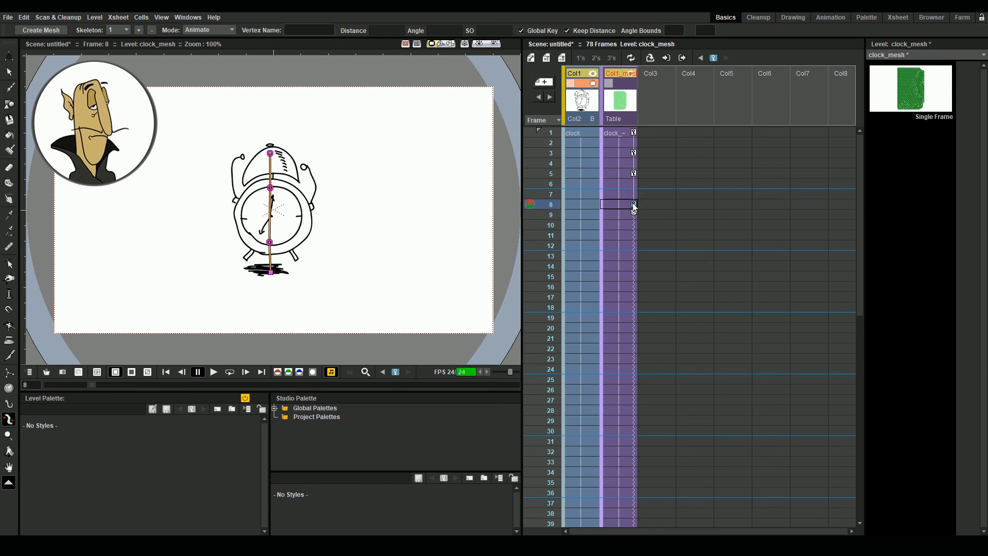
{"action": "left_click", "coordinate": [165, 372]}
{"action": "left_click", "coordinate": [213, 372]}
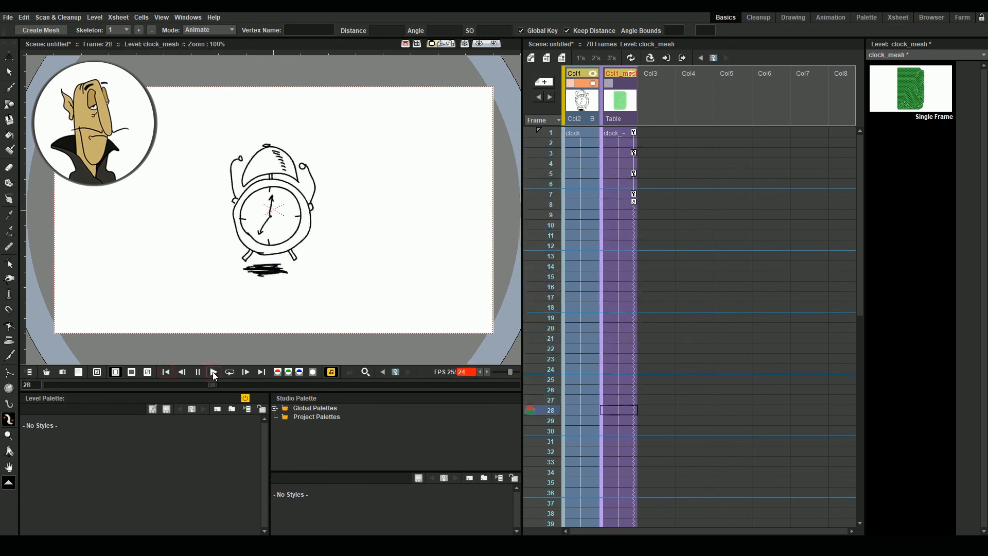
{"action": "left_click", "coordinate": [198, 372]}
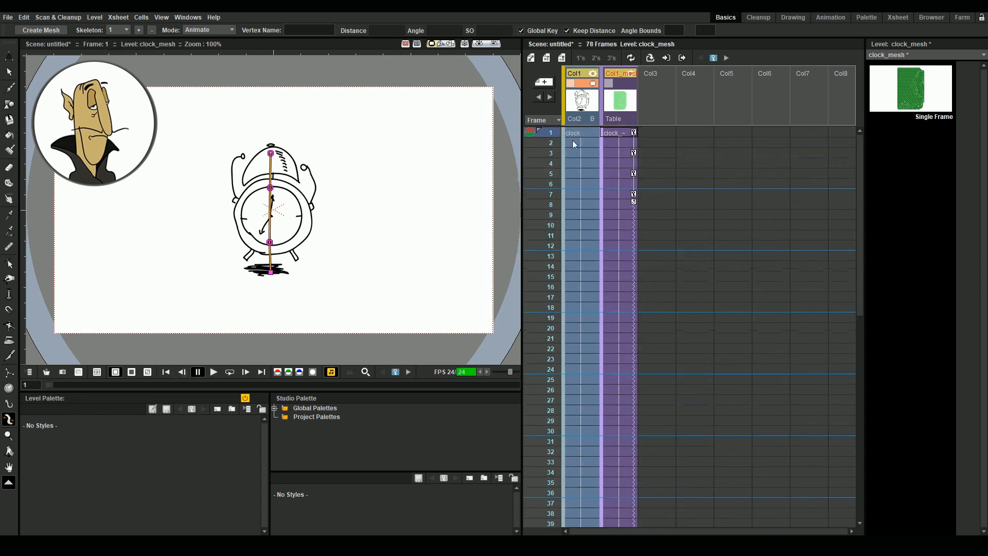
Compare the clock's skeleton poses on keyframes 1, 3, 5 and 7.
{"action": "left_click", "coordinate": [558, 193]}
{"action": "left_click", "coordinate": [551, 152]}
{"action": "left_click", "coordinate": [564, 194]}
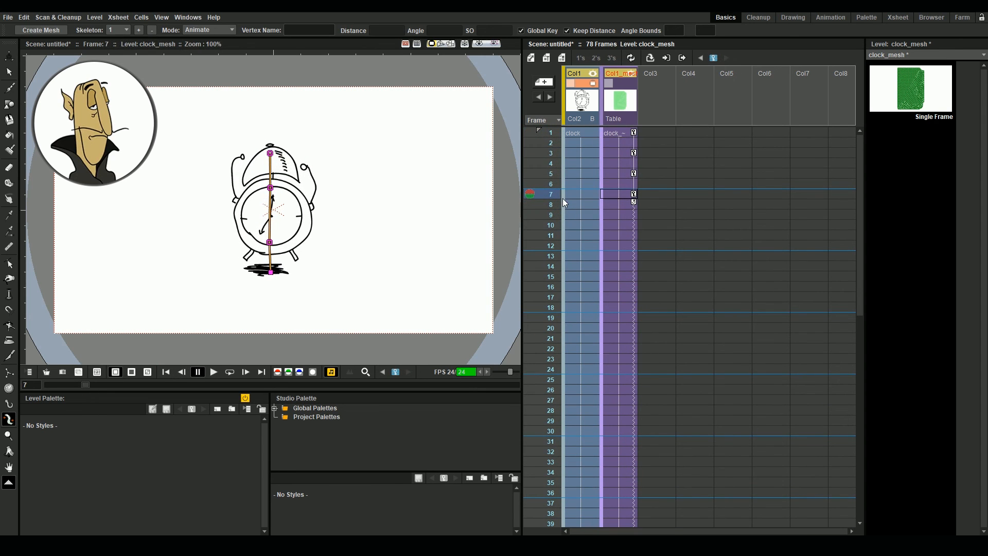
{"action": "left_click", "coordinate": [631, 153]}
{"action": "left_click", "coordinate": [270, 271]}
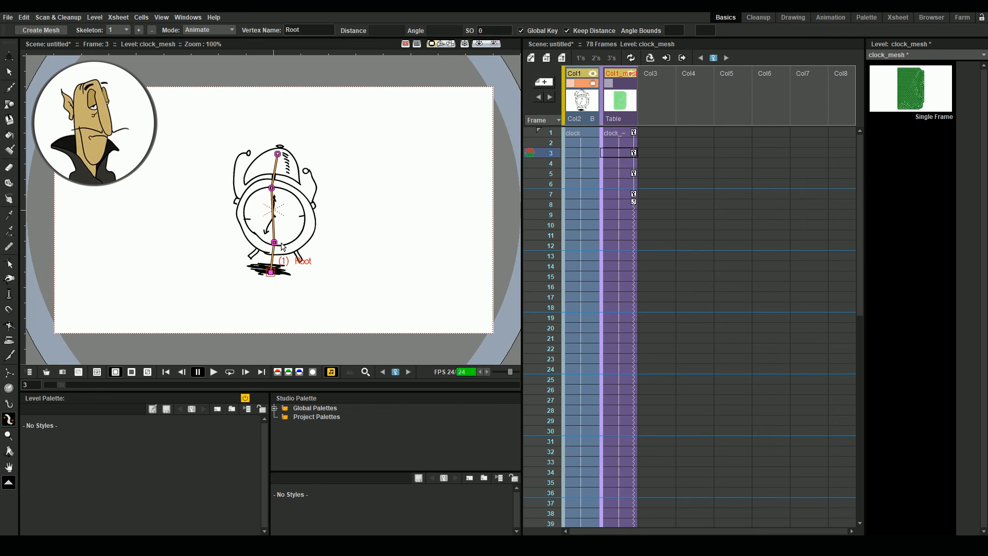
{"action": "left_click", "coordinate": [604, 173]}
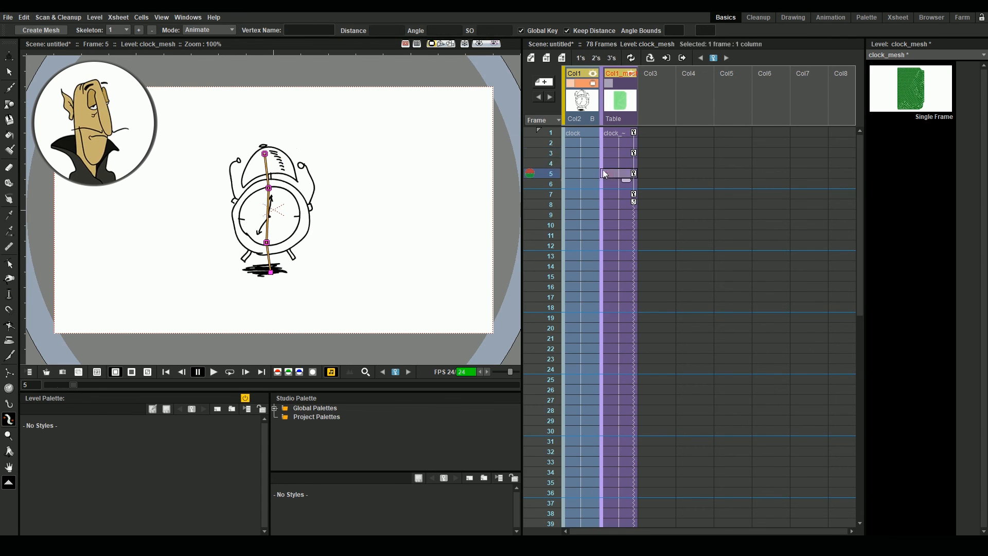
{"action": "left_click", "coordinate": [265, 153]}
{"action": "left_click", "coordinate": [618, 194]}
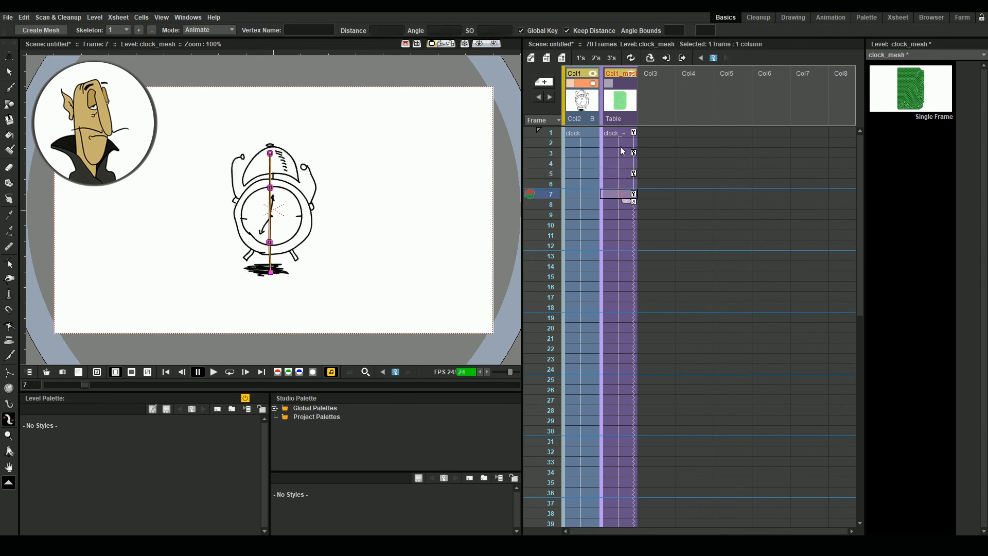
{"action": "left_click", "coordinate": [624, 134]}
{"action": "left_click", "coordinate": [627, 195]}
{"action": "left_click", "coordinate": [627, 174]}
Adjust the clock's lean on frame 7 with Vertex __2 at about -5.05°, and play the animation.
{"action": "left_click", "coordinate": [625, 194]}
{"action": "left_click", "coordinate": [267, 188]}
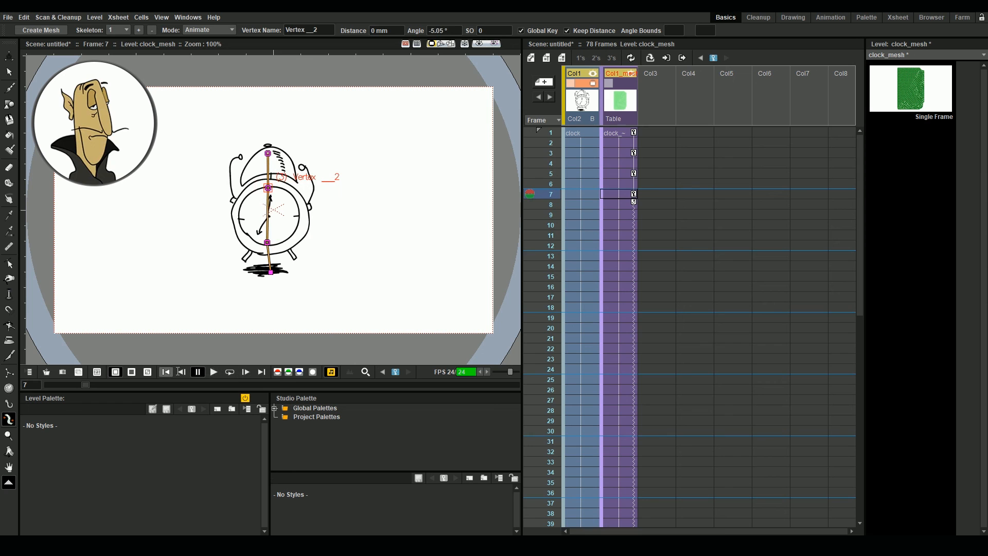
{"action": "left_click", "coordinate": [213, 372]}
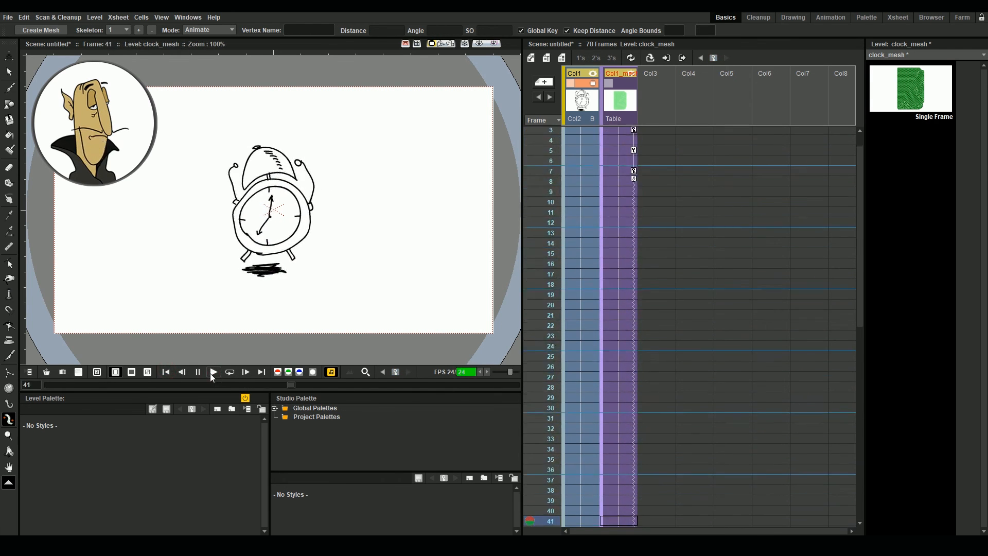
{"action": "left_click", "coordinate": [211, 371]}
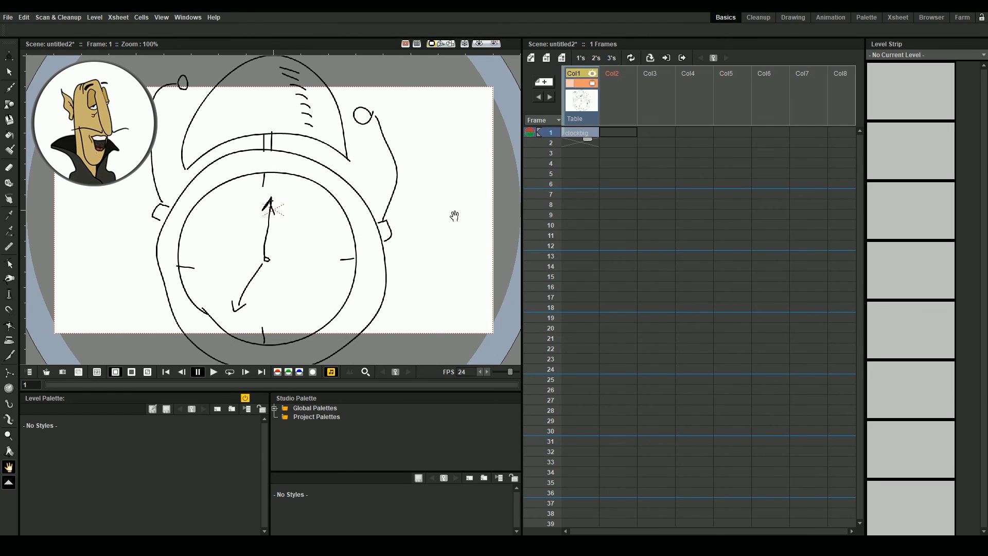
Create a Plastic mesh for the clockbig drawing with 5.08 mm edge length and a 5-pixel margin.
{"action": "key", "text": "alt+9"}
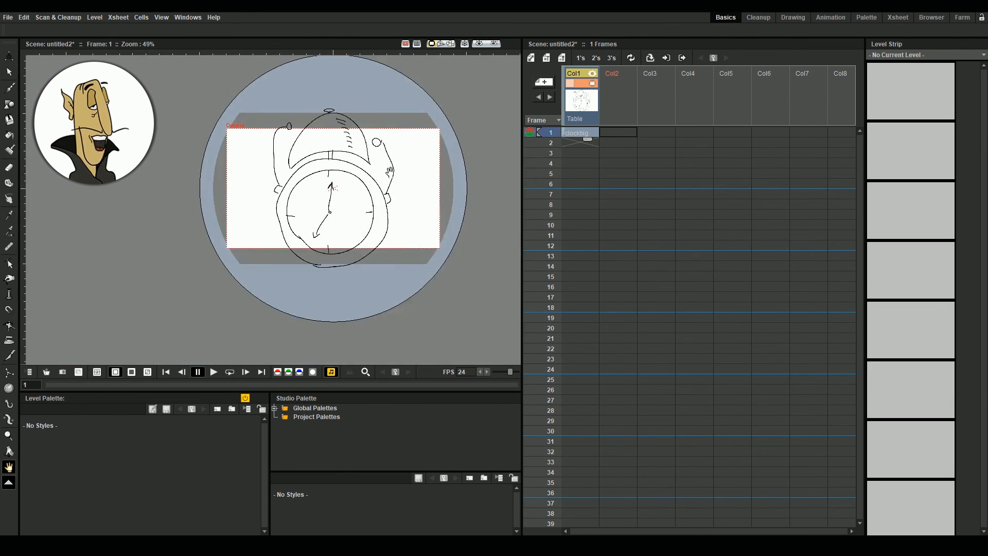
{"action": "left_click", "coordinate": [581, 133]}
{"action": "left_click", "coordinate": [7, 436]}
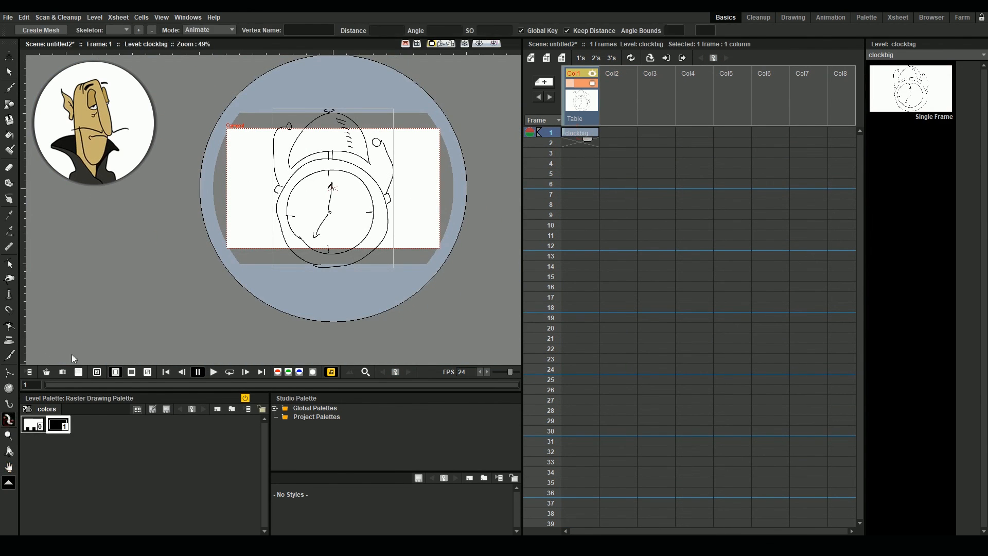
{"action": "left_click", "coordinate": [58, 31]}
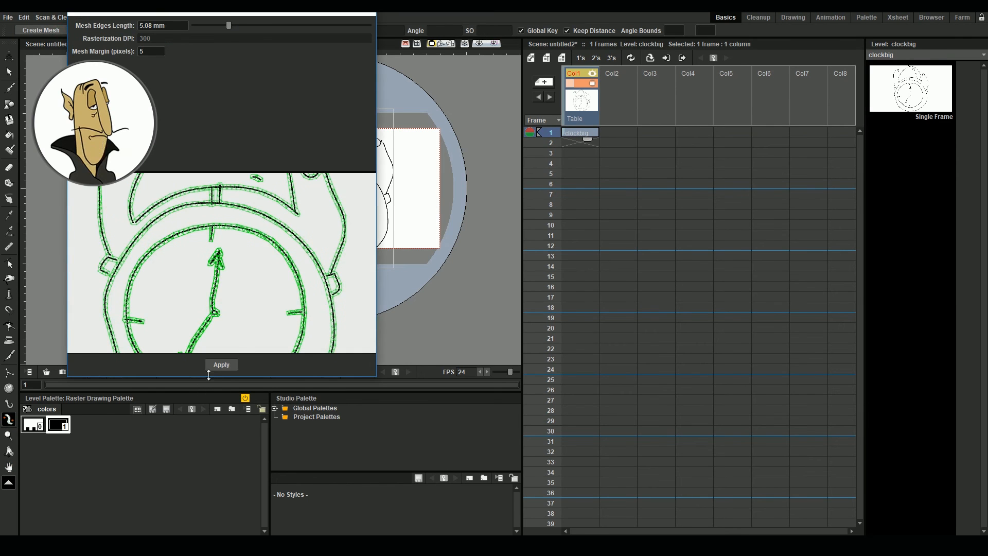
{"action": "left_click", "coordinate": [221, 365]}
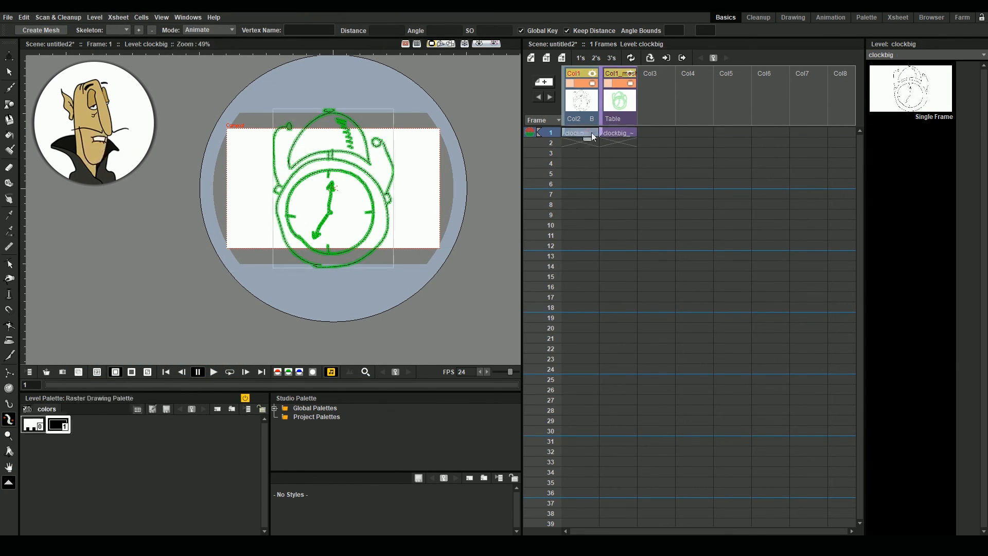
Extend both clockbig columns to frame 30, and move the mesh down to about -111.54 mm on the N/S axis.
{"action": "left_click_drag", "start_coordinate": [625, 140], "coordinate": [641, 437]}
{"action": "left_click", "coordinate": [615, 133]}
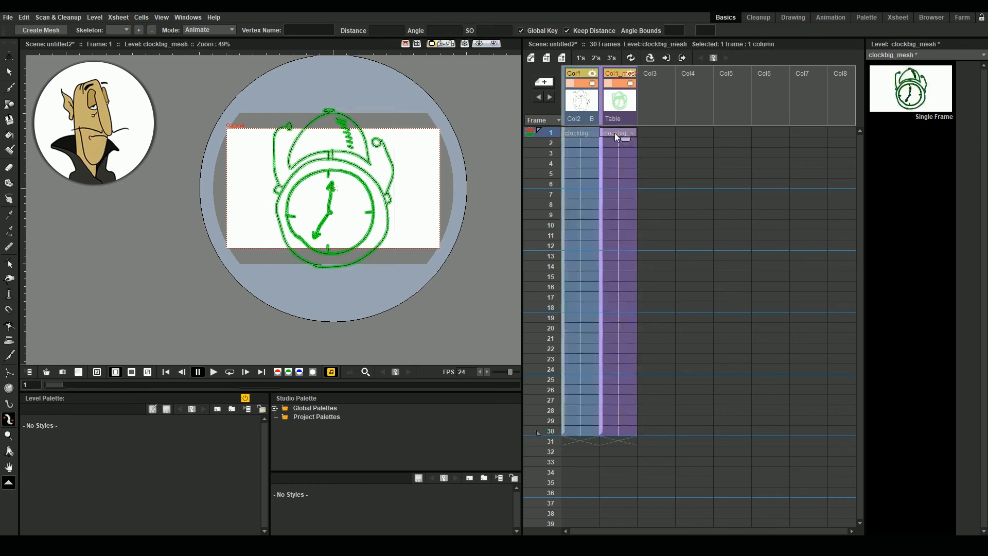
{"action": "key", "text": "a"}
{"action": "left_click_drag", "start_coordinate": [317, 168], "coordinate": [318, 226]}
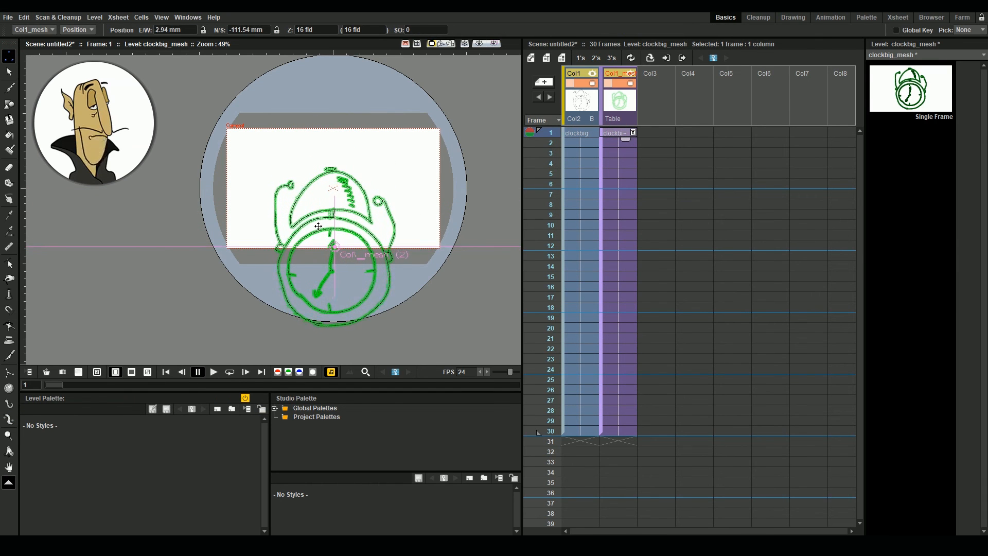
Build a skeleton with its root on the clock face's upper part and three chained vertices along the clock's right-hand arm.
{"action": "left_click", "coordinate": [9, 420]}
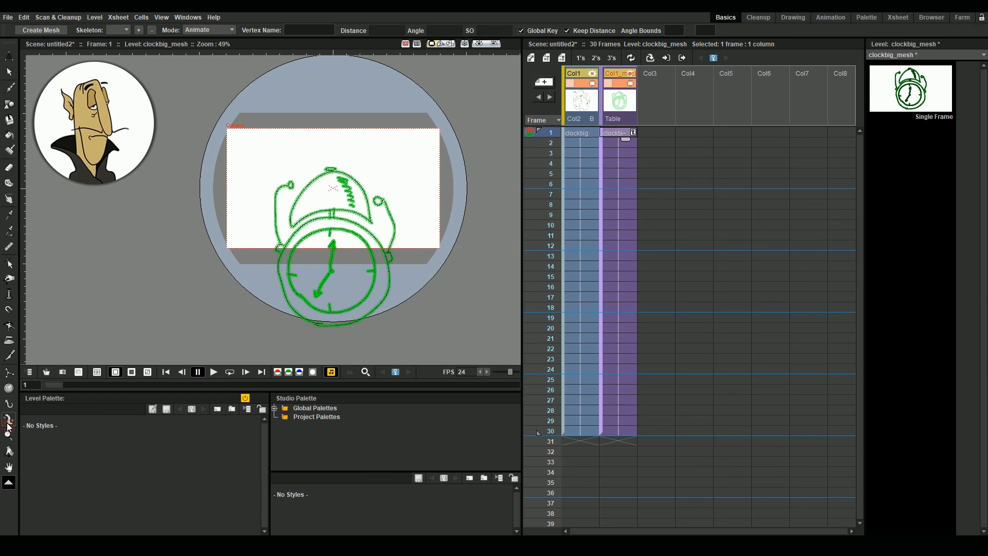
{"action": "left_click", "coordinate": [209, 30]}
{"action": "left_click", "coordinate": [197, 52]}
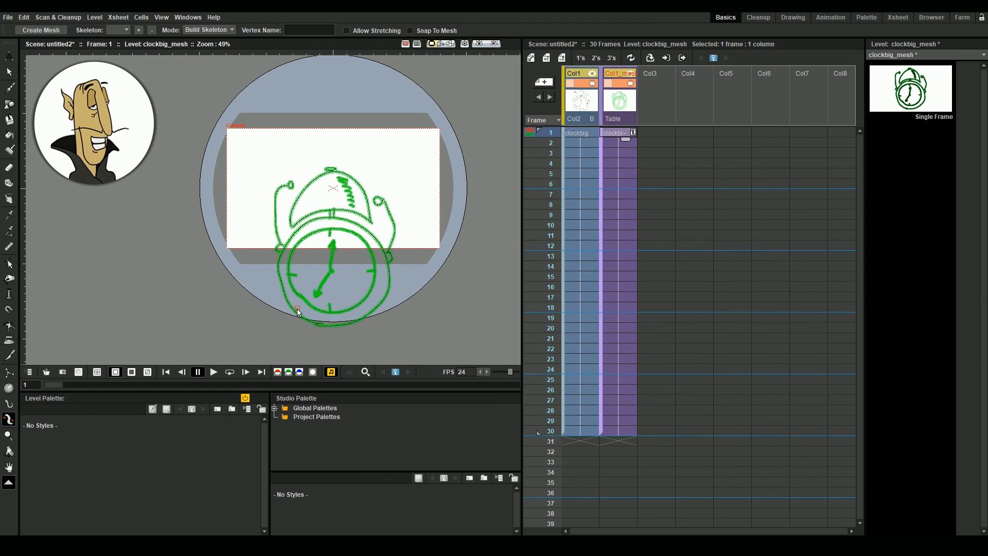
{"action": "left_click", "coordinate": [332, 244]}
{"action": "left_click", "coordinate": [387, 255]}
{"action": "left_click", "coordinate": [396, 232]}
{"action": "left_click", "coordinate": [384, 201]}
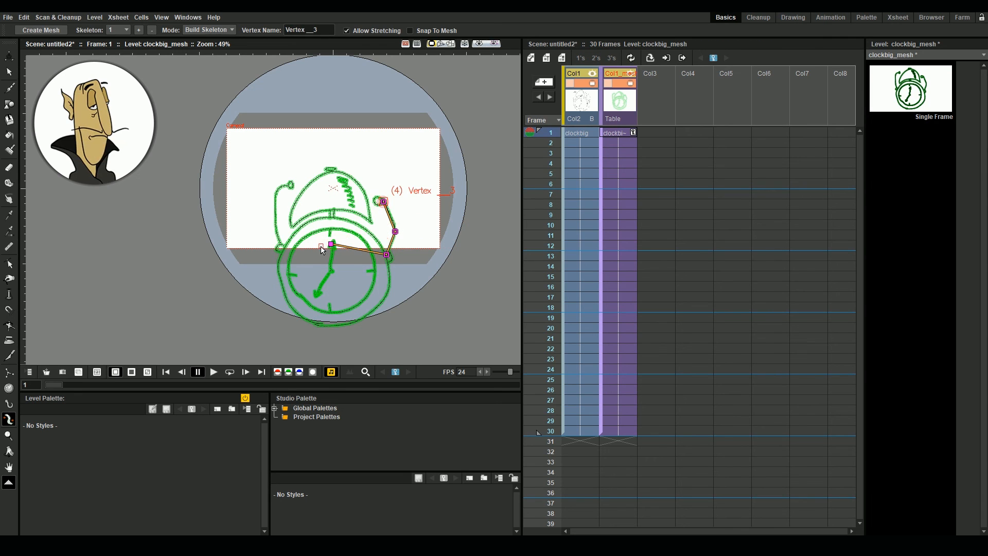
Add three chained vertices from the root along the clock's left-hand arm up to its knob, and reselect the root.
{"action": "left_click", "coordinate": [280, 247]}
{"action": "left_click", "coordinate": [275, 195]}
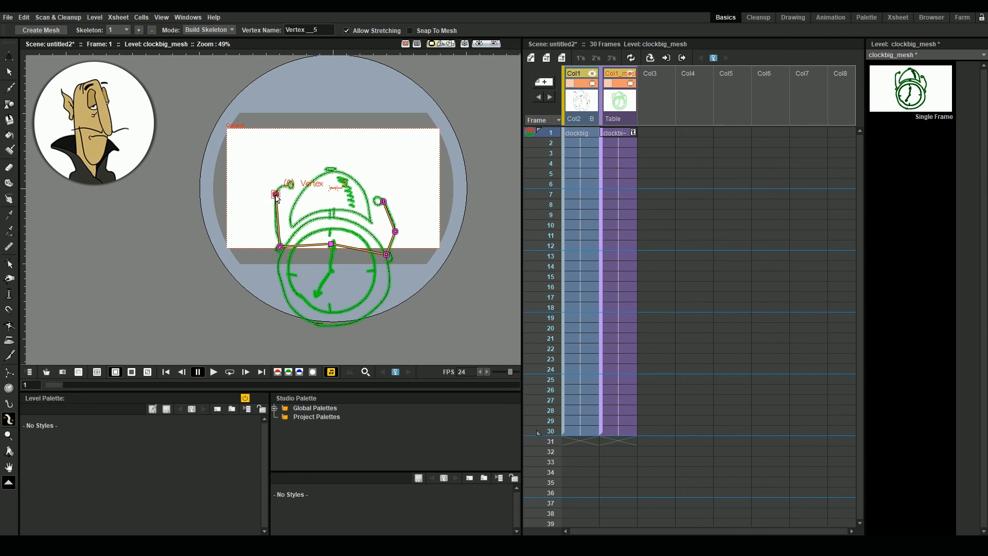
{"action": "left_click", "coordinate": [291, 185]}
{"action": "left_click", "coordinate": [331, 245]}
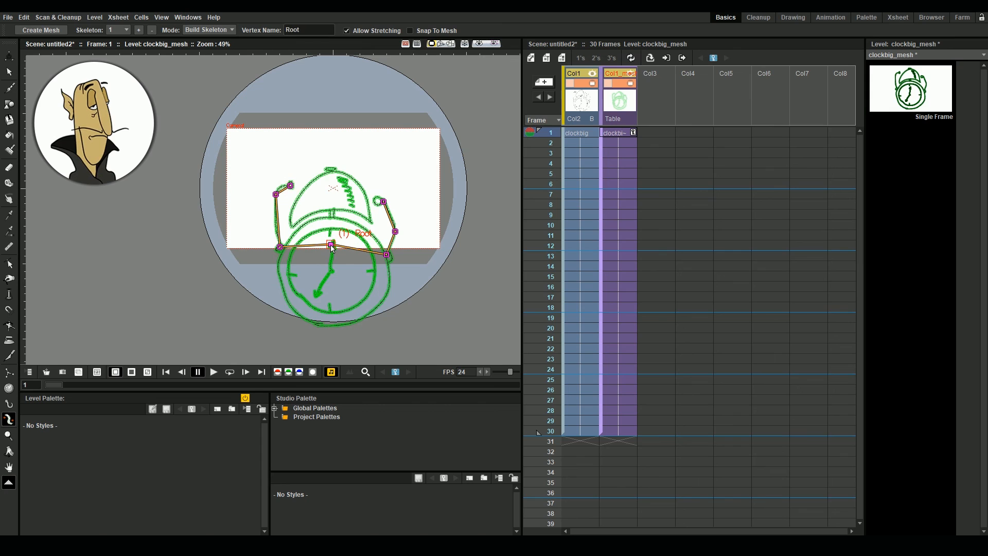
Switch the skeleton to Animate mode and bend the right-hand arm inward toward the bell on frame 3.
{"action": "left_click", "coordinate": [232, 30]}
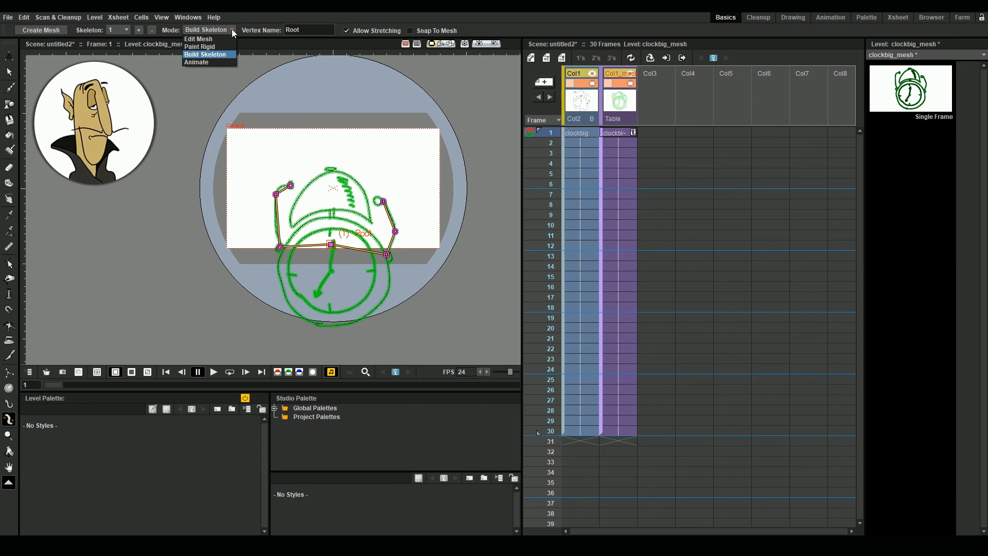
{"action": "left_click", "coordinate": [224, 59]}
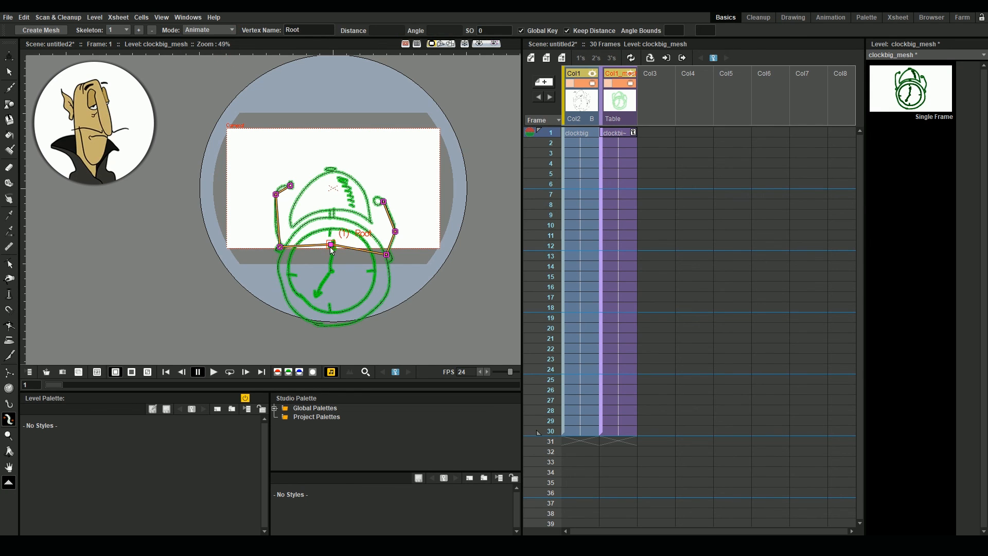
{"action": "left_click", "coordinate": [631, 156]}
{"action": "scroll", "coordinate": [404, 216], "scroll_direction": "up", "scroll_amount": 3}
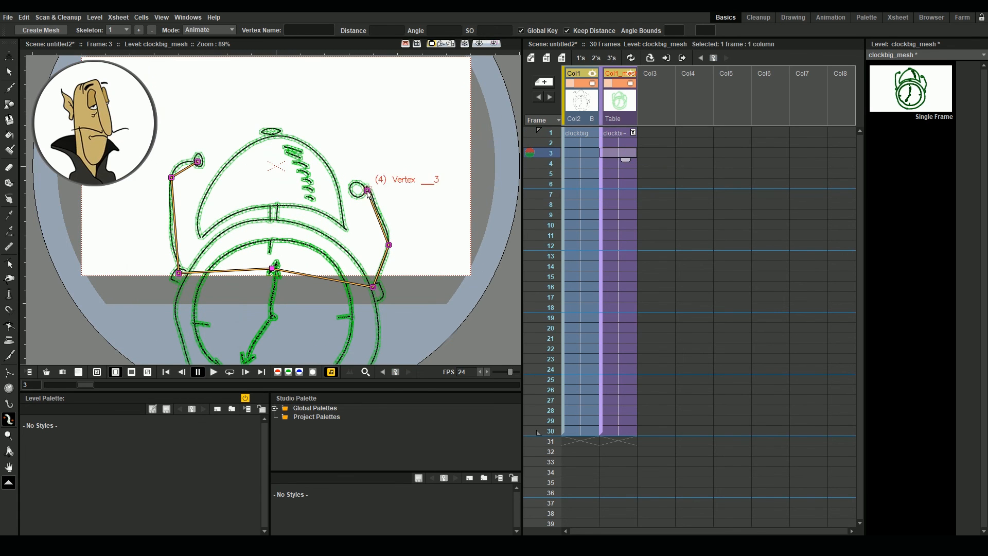
{"action": "left_click_drag", "start_coordinate": [368, 193], "coordinate": [360, 195]}
{"action": "left_click_drag", "start_coordinate": [389, 248], "coordinate": [387, 249]}
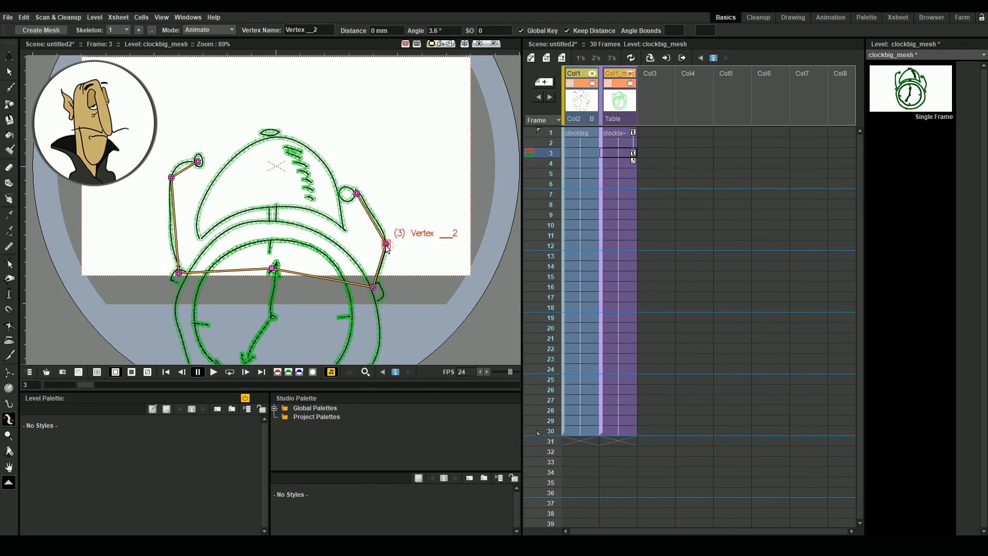
{"action": "left_click", "coordinate": [357, 194]}
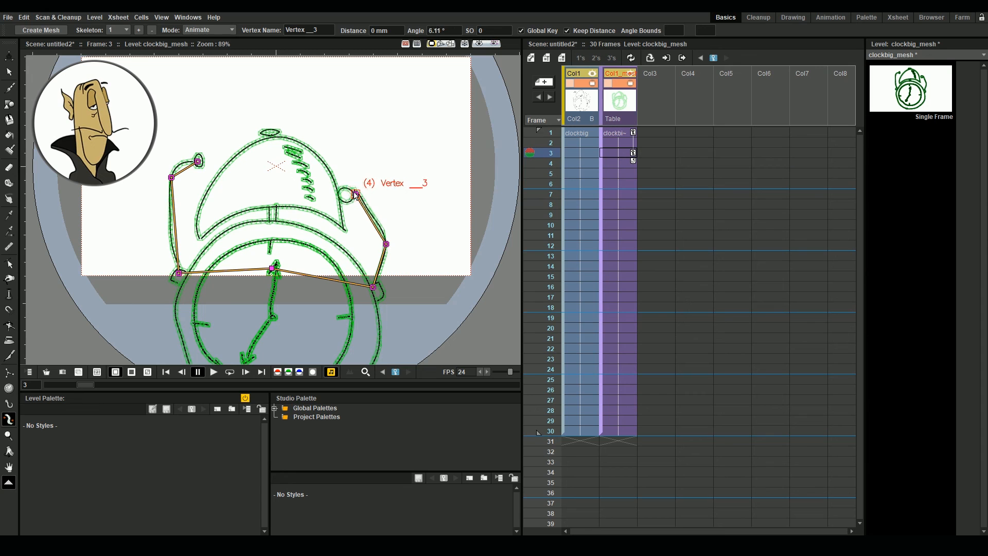
On frame 5, swing the right-hand arm back outward and move the left-hand arm inward toward the bell.
{"action": "left_click", "coordinate": [628, 173]}
{"action": "left_click_drag", "start_coordinate": [390, 248], "coordinate": [393, 250]}
{"action": "left_click_drag", "start_coordinate": [356, 195], "coordinate": [372, 190]}
{"action": "left_click_drag", "start_coordinate": [172, 178], "coordinate": [215, 165]}
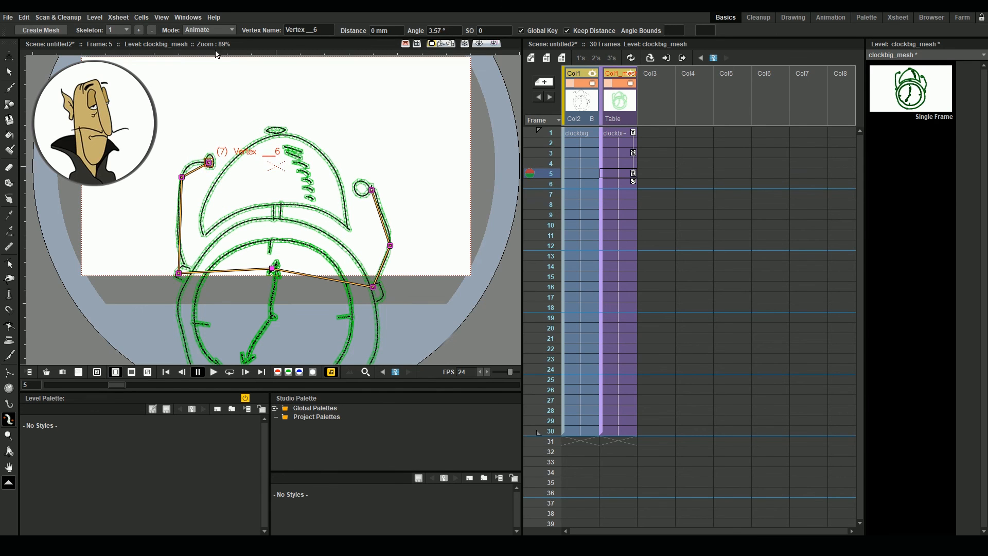
Nudge the end vertex on the left-hand arm's knob in Build Skeleton mode, and lean that arm inward in Animate mode on frame 5.
{"action": "left_click", "coordinate": [208, 30]}
{"action": "left_click", "coordinate": [201, 38]}
{"action": "scroll", "coordinate": [225, 154], "scroll_direction": "up", "scroll_amount": 3}
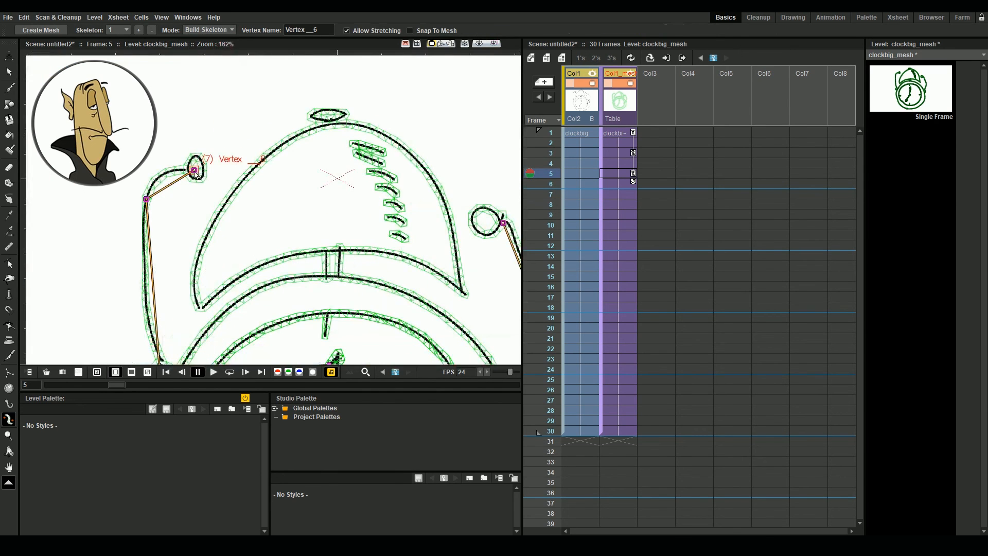
{"action": "left_click_drag", "start_coordinate": [195, 172], "coordinate": [197, 170]}
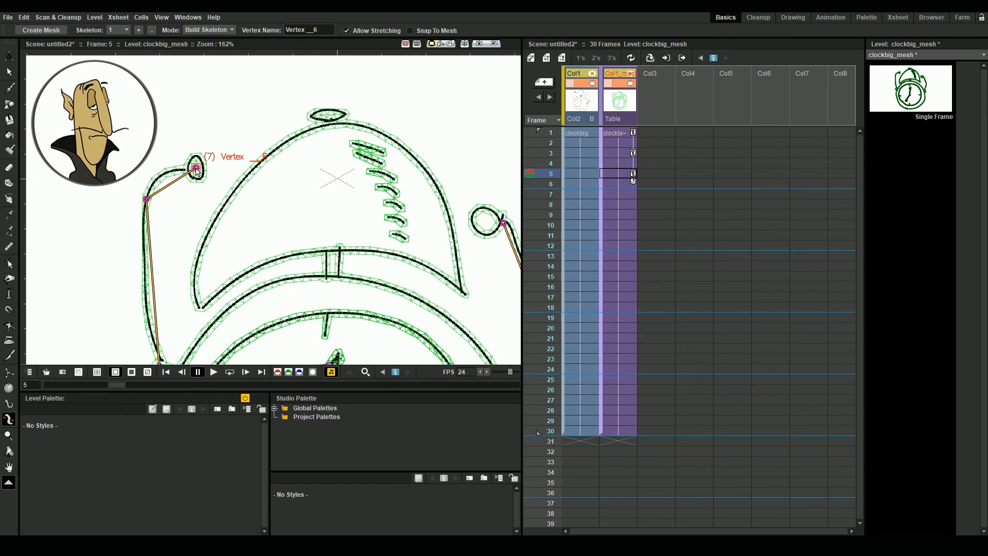
{"action": "left_click", "coordinate": [232, 31]}
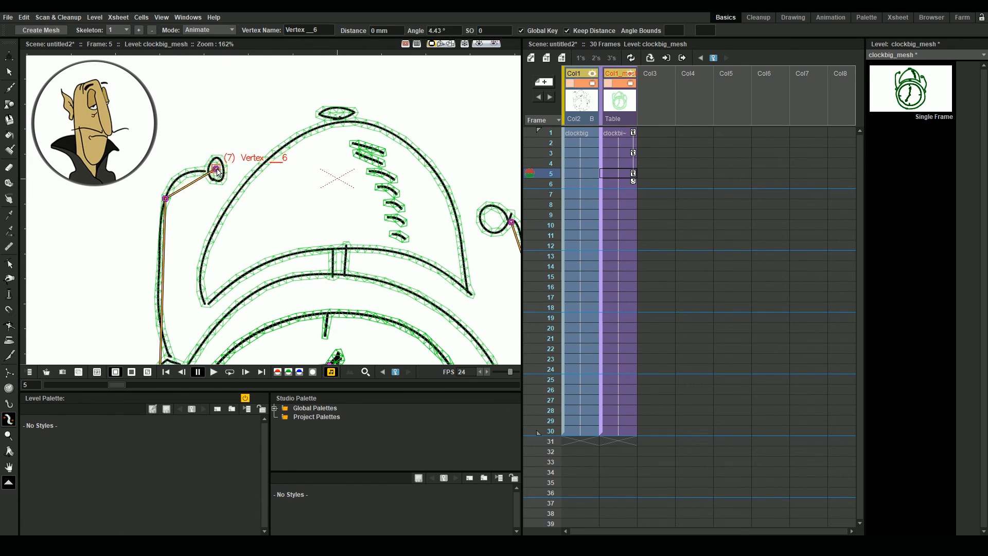
{"action": "left_click_drag", "start_coordinate": [161, 200], "coordinate": [171, 202]}
{"action": "left_click", "coordinate": [221, 171]}
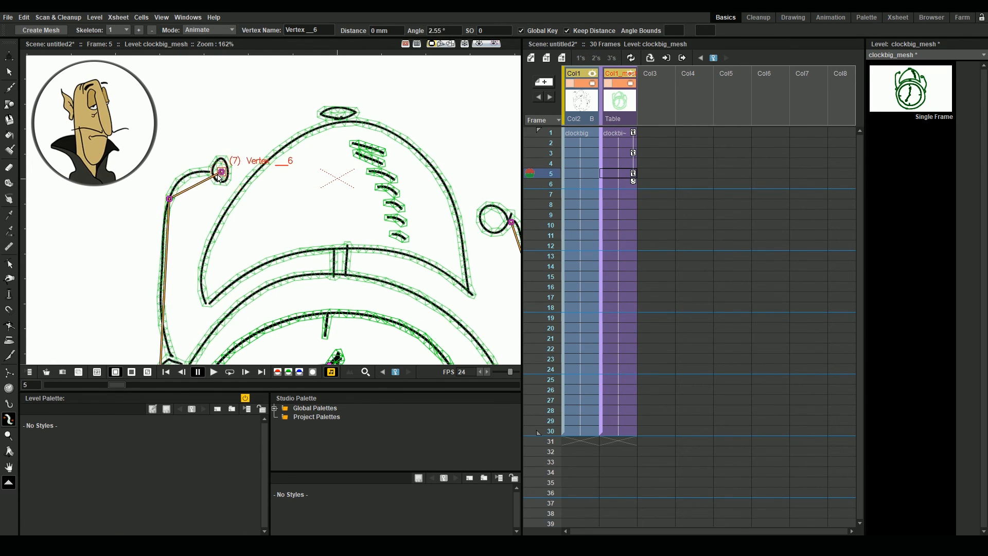
Shift the left-hand arm's end vertex from the knob back onto the arm's bend, and animate the arm so its knob meets the bell.
{"action": "left_click", "coordinate": [232, 31]}
{"action": "left_click", "coordinate": [205, 54]}
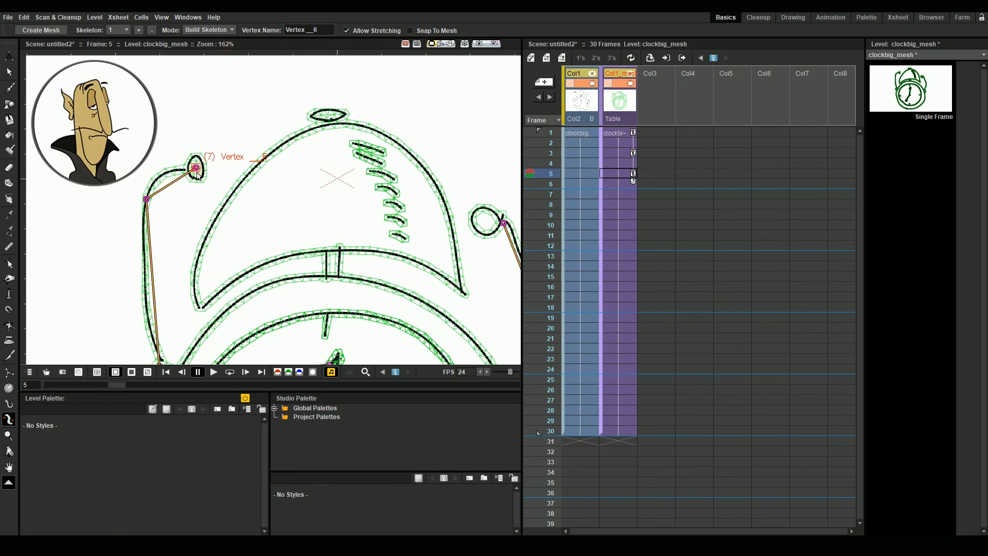
{"action": "mouse_move", "coordinate": [197, 173]}
{"action": "left_mouse_down"}
{"action": "mouse_move", "coordinate": [164, 175]}
{"action": "mouse_move", "coordinate": [202, 175]}
{"action": "mouse_move", "coordinate": [177, 199]}
{"action": "left_mouse_up"}
{"action": "left_click", "coordinate": [231, 30]}
{"action": "left_click", "coordinate": [227, 59]}
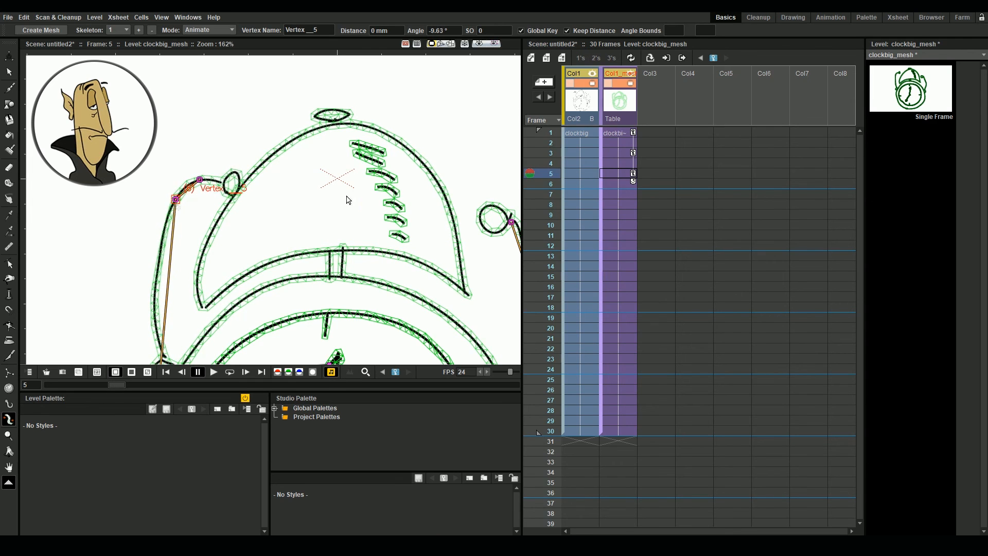
Shift the mesh column's keyframes on frames 3 and 5 two frames earlier, replacing the first pose with the right-hand arm's strike.
{"action": "scroll", "coordinate": [346, 199], "scroll_direction": "down", "scroll_amount": 2}
{"action": "left_click", "coordinate": [550, 183]}
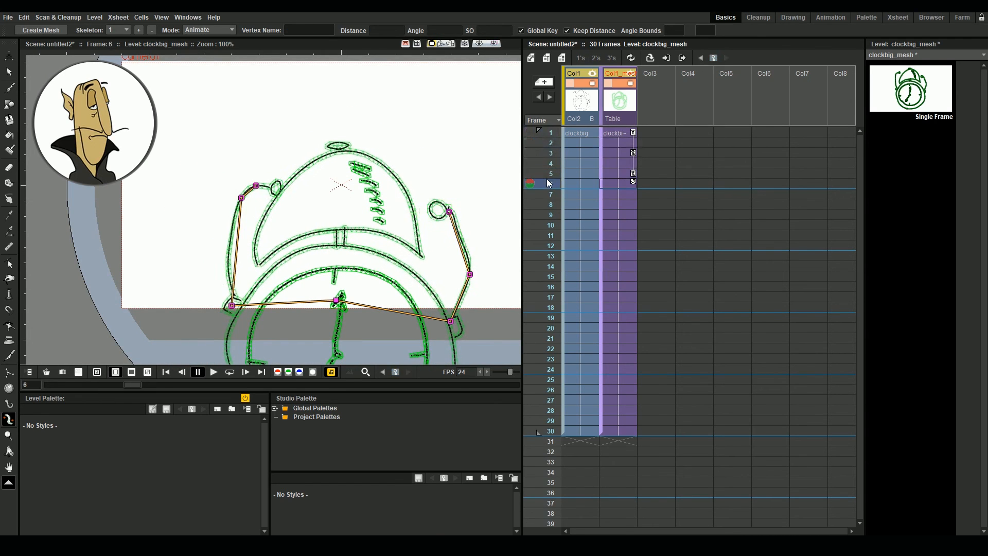
{"action": "mouse_move", "coordinate": [548, 181]}
{"action": "left_mouse_down"}
{"action": "mouse_move", "coordinate": [549, 135]}
{"action": "mouse_move", "coordinate": [551, 178]}
{"action": "left_mouse_up"}
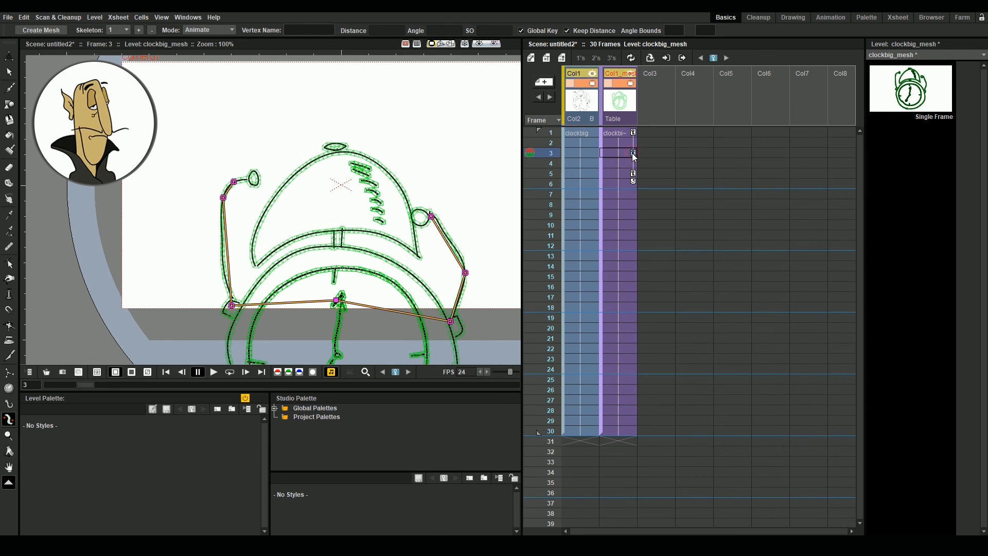
{"action": "left_click", "coordinate": [634, 132]}
{"action": "mouse_move", "coordinate": [633, 152]}
{"action": "left_mouse_down"}
{"action": "mouse_move", "coordinate": [633, 165]}
{"action": "mouse_move", "coordinate": [634, 137]}
{"action": "left_mouse_up"}
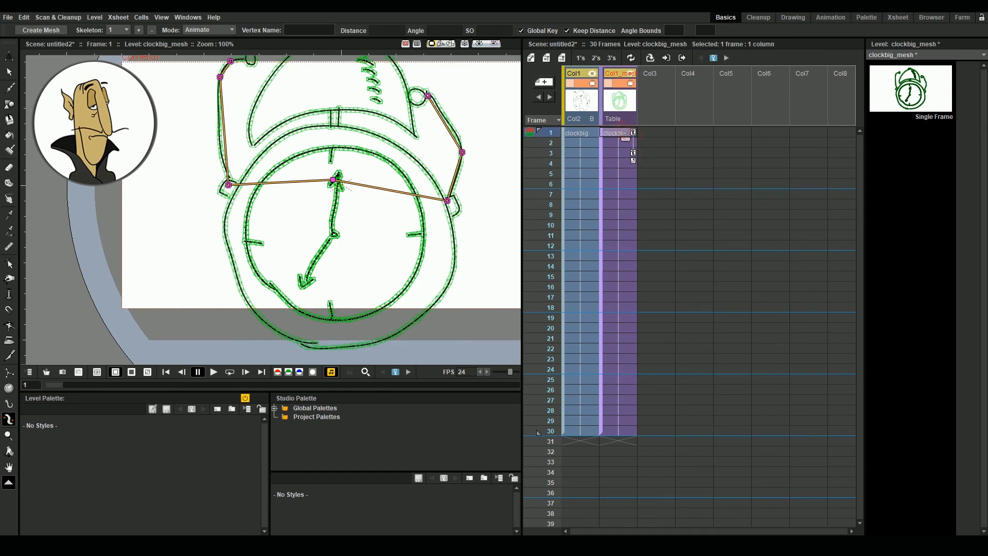
Move the clock mesh down on frame 1 to about E/W 4.29 mm and N/S -107.63 mm with the Animate tool.
{"action": "key", "text": "a"}
{"action": "left_click_drag", "start_coordinate": [343, 114], "coordinate": [346, 231]}
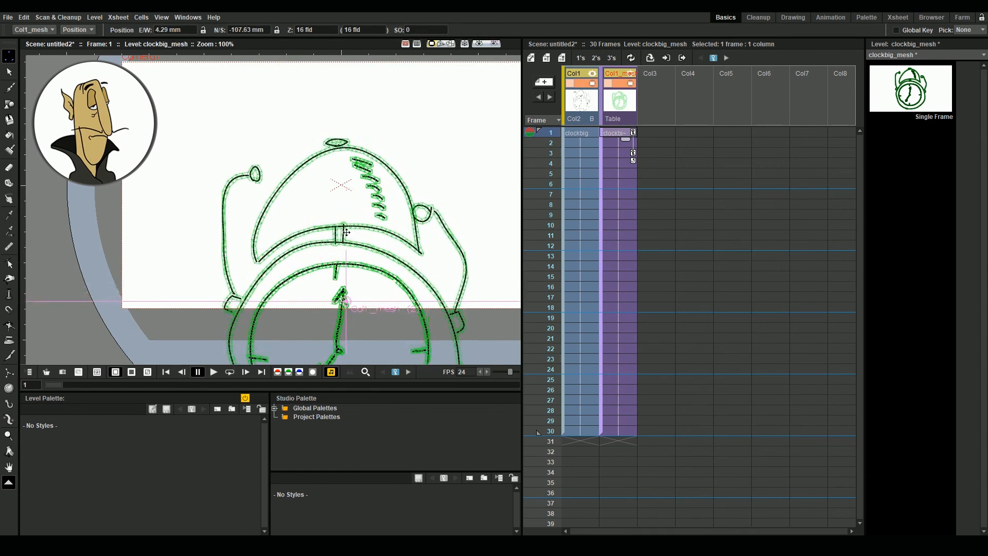
{"action": "scroll", "coordinate": [102, 220], "scroll_direction": "down", "scroll_amount": 1}
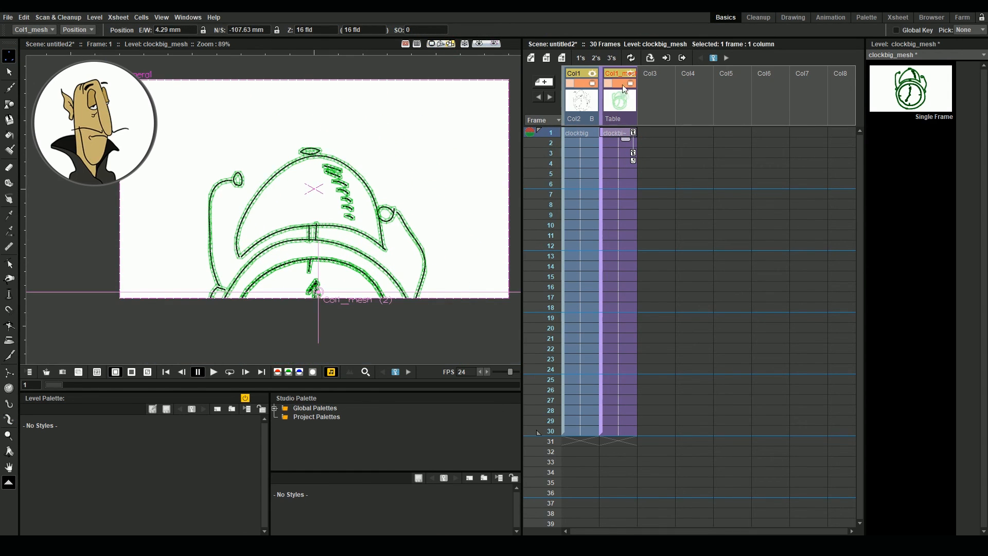
Hide the clock's mesh overlay and cycle the mesh column's keyframes, scrubbing up to frame 26 to check the striking arms.
{"action": "left_click", "coordinate": [631, 83]}
{"action": "left_click", "coordinate": [633, 166]}
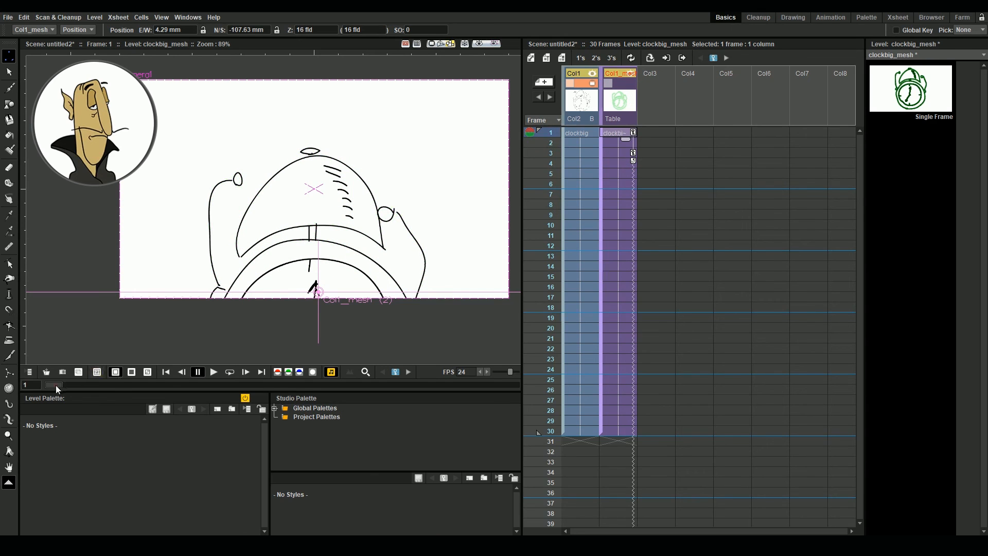
{"action": "left_click_drag", "start_coordinate": [56, 385], "coordinate": [444, 391]}
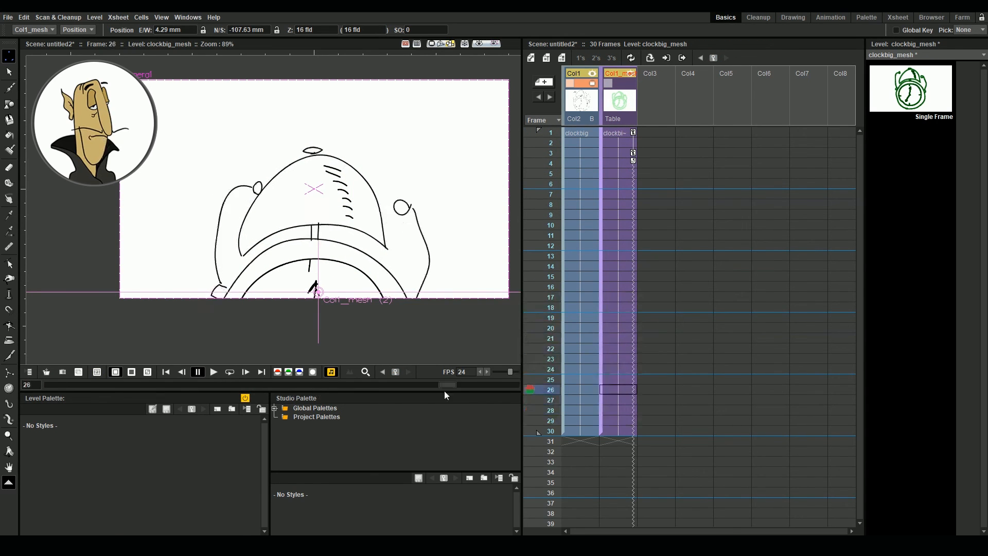
Extend the clock drawing and its mesh column to frame 60, and return to frame 1.
{"action": "scroll", "coordinate": [610, 396], "scroll_direction": "down", "scroll_amount": 5}
{"action": "left_click", "coordinate": [573, 244]}
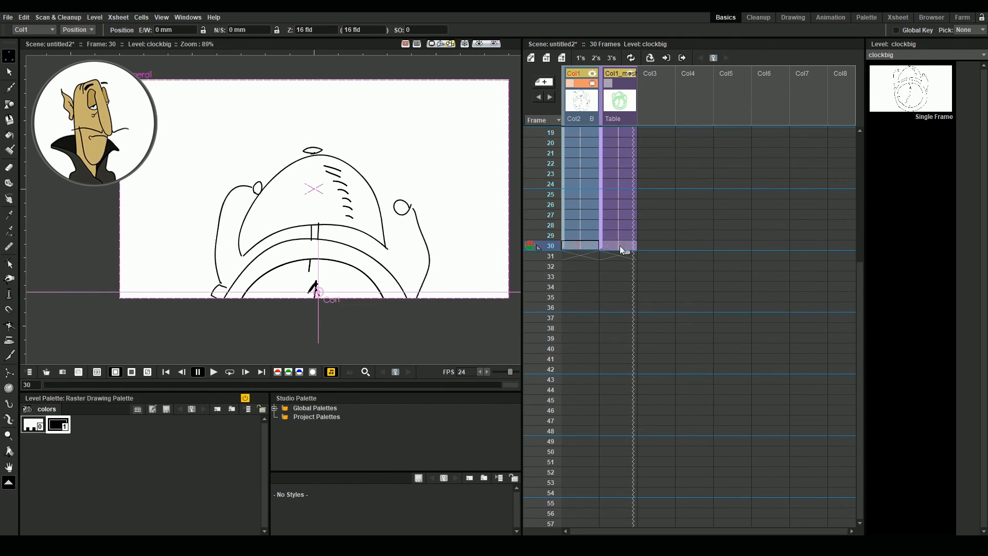
{"action": "left_click_drag", "start_coordinate": [620, 248], "coordinate": [643, 431]}
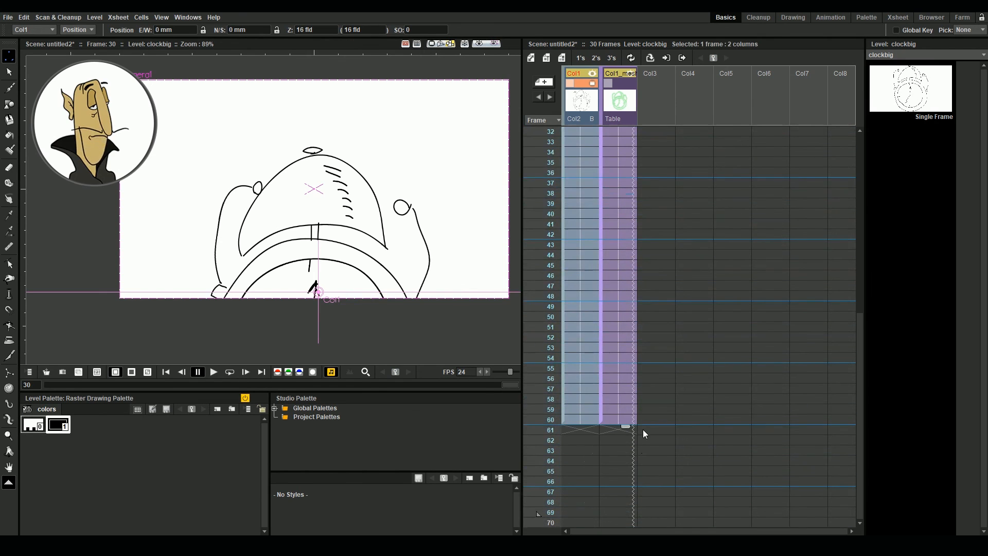
{"action": "scroll", "coordinate": [558, 427], "scroll_direction": "up", "scroll_amount": 8}
{"action": "left_click", "coordinate": [551, 133]}
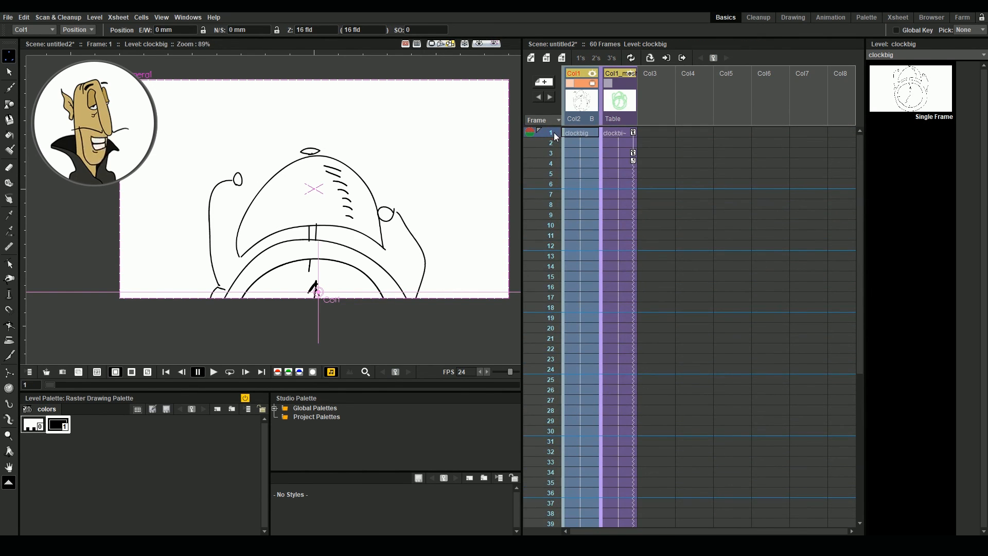
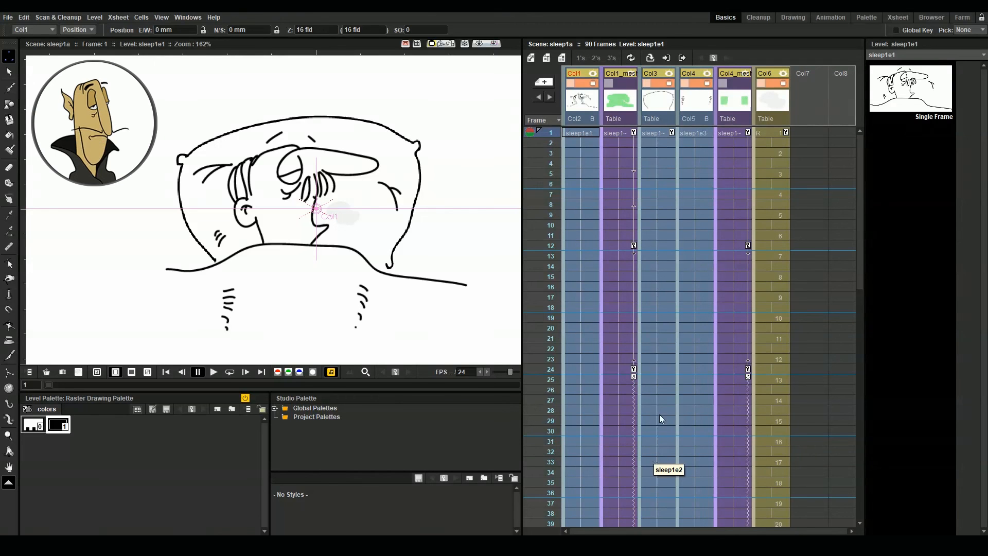
Load sleepy2.png from the sketches folder into a new column of the sleep1a scene, starting at frame 91.
{"action": "scroll", "coordinate": [663, 355], "scroll_direction": "down", "scroll_amount": 10}
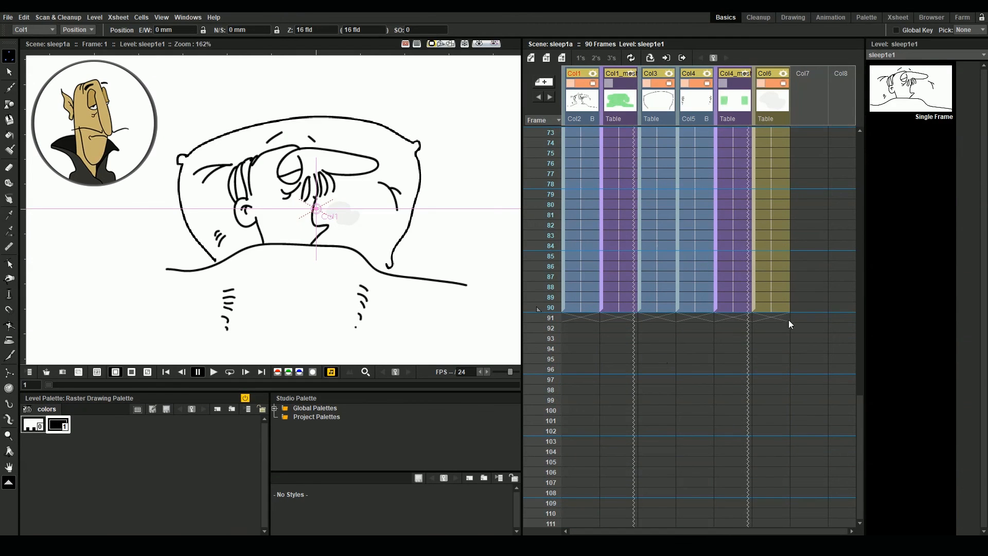
{"action": "left_click", "coordinate": [806, 318]}
{"action": "right_click", "coordinate": [806, 318]}
{"action": "left_click", "coordinate": [815, 326]}
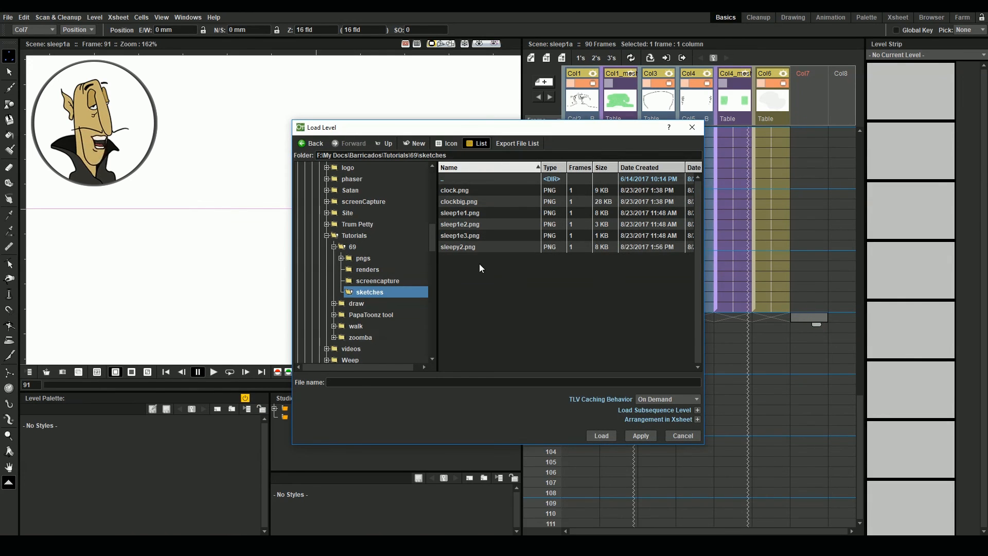
{"action": "left_click", "coordinate": [466, 247]}
{"action": "left_click", "coordinate": [630, 436]}
{"action": "left_click", "coordinate": [439, 290]}
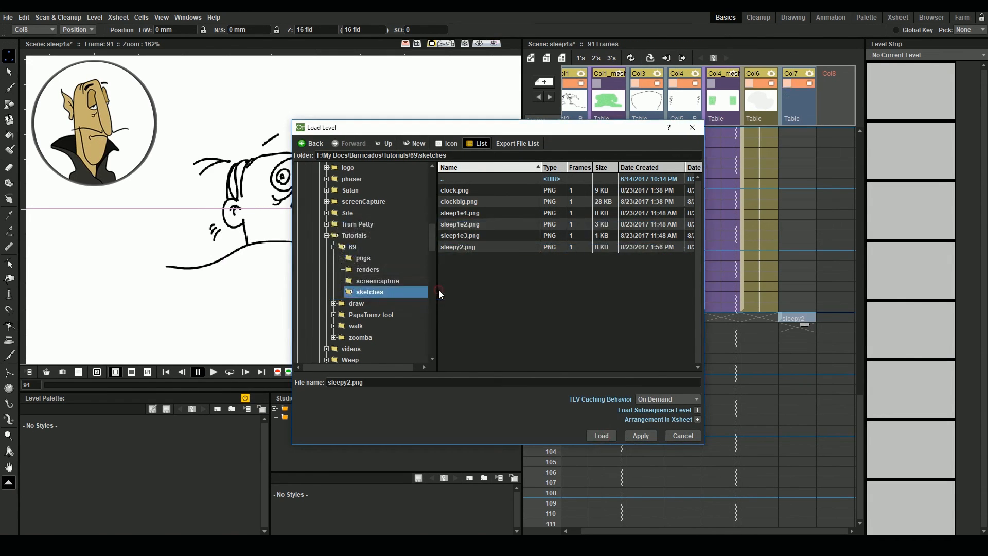
Extend the pillow, sleepy2 and blanket-line drawing columns to frame 114, and scrub the frames from 91 onward.
{"action": "left_click", "coordinate": [644, 308]}
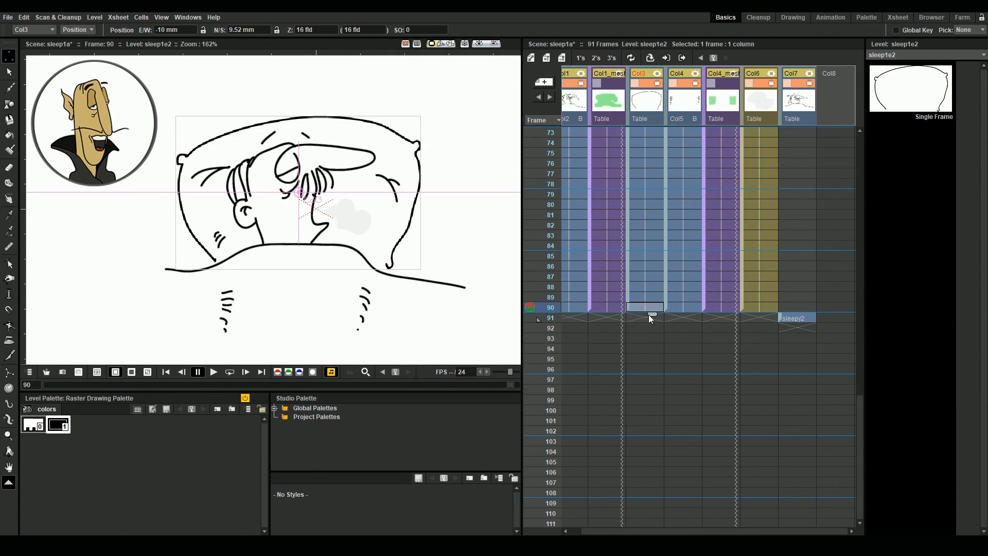
{"action": "left_click_drag", "start_coordinate": [649, 315], "coordinate": [659, 495]}
{"action": "left_click", "coordinate": [798, 256]}
{"action": "left_click_drag", "start_coordinate": [804, 263], "coordinate": [821, 499]}
{"action": "left_click_drag", "start_coordinate": [689, 252], "coordinate": [697, 497]}
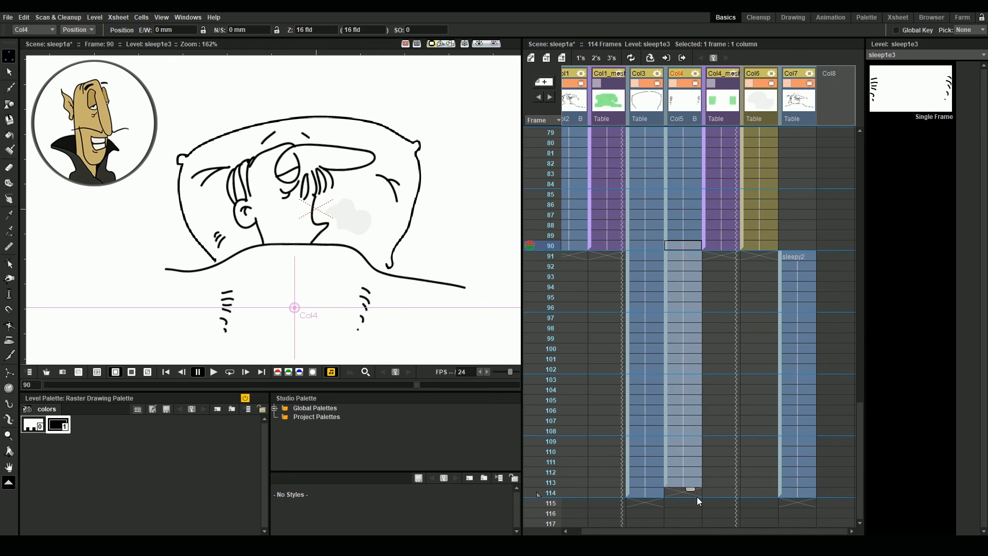
{"action": "left_click", "coordinate": [552, 256]}
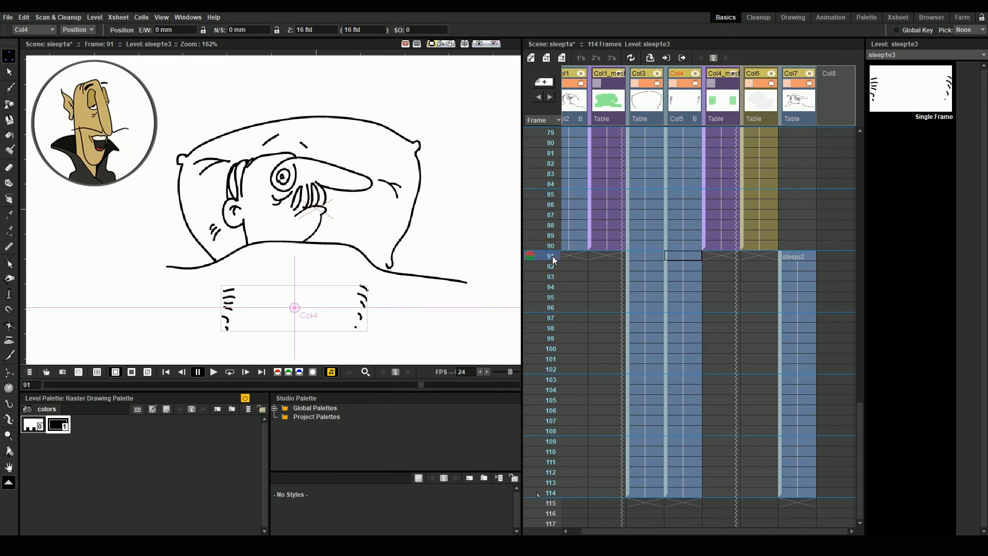
{"action": "left_click_drag", "start_coordinate": [552, 256], "coordinate": [550, 328]}
{"action": "left_click_drag", "start_coordinate": [727, 250], "coordinate": [745, 499]}
{"action": "left_click", "coordinate": [556, 442]}
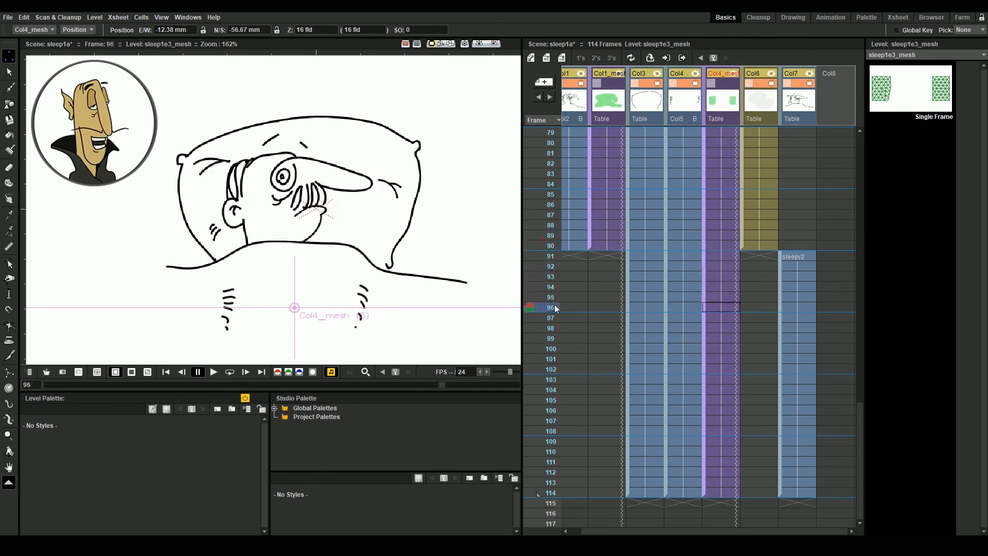
{"action": "mouse_move", "coordinate": [558, 443]}
{"action": "left_mouse_down"}
{"action": "mouse_move", "coordinate": [551, 196]}
{"action": "mouse_move", "coordinate": [537, 273]}
{"action": "mouse_move", "coordinate": [550, 227]}
{"action": "mouse_move", "coordinate": [552, 377]}
{"action": "mouse_move", "coordinate": [546, 257]}
{"action": "left_mouse_up"}
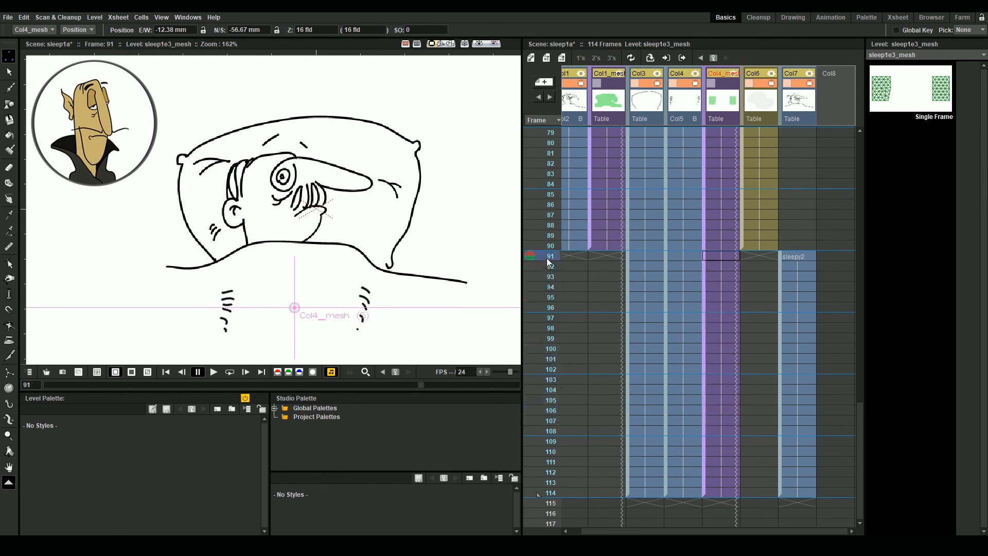
{"action": "left_click", "coordinate": [729, 256]}
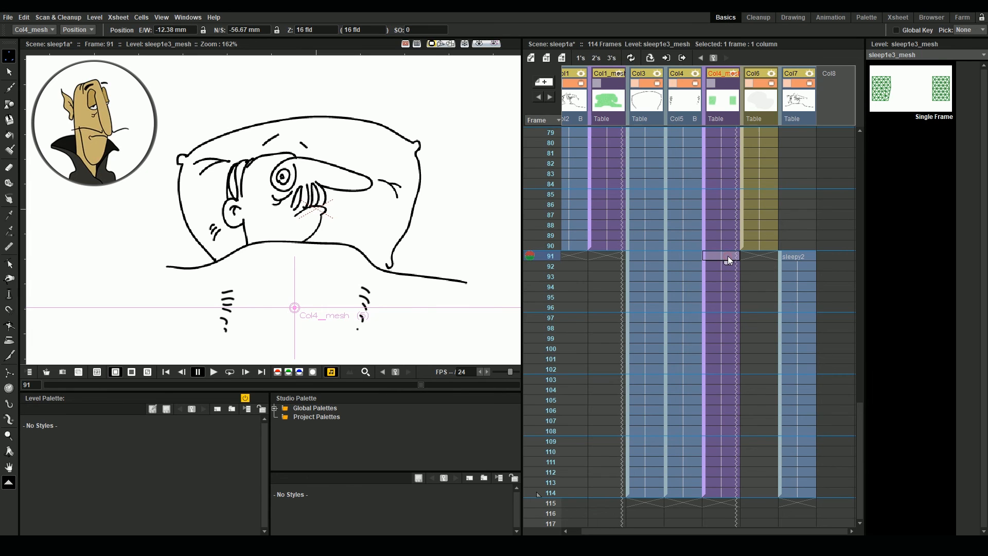
{"action": "left_click", "coordinate": [730, 492], "text": "shift"}
{"action": "key", "text": "Delete"}
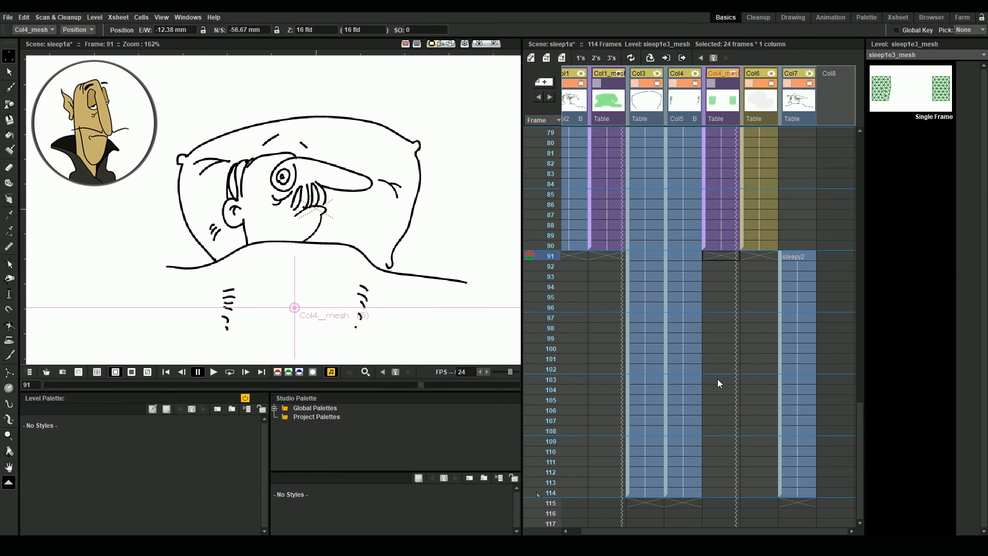
Create a Plastic mesh for the sleepy2 drawing with a mesh edges length of 5.08 mm and a margin of 5 pixels.
{"action": "left_click", "coordinate": [803, 257]}
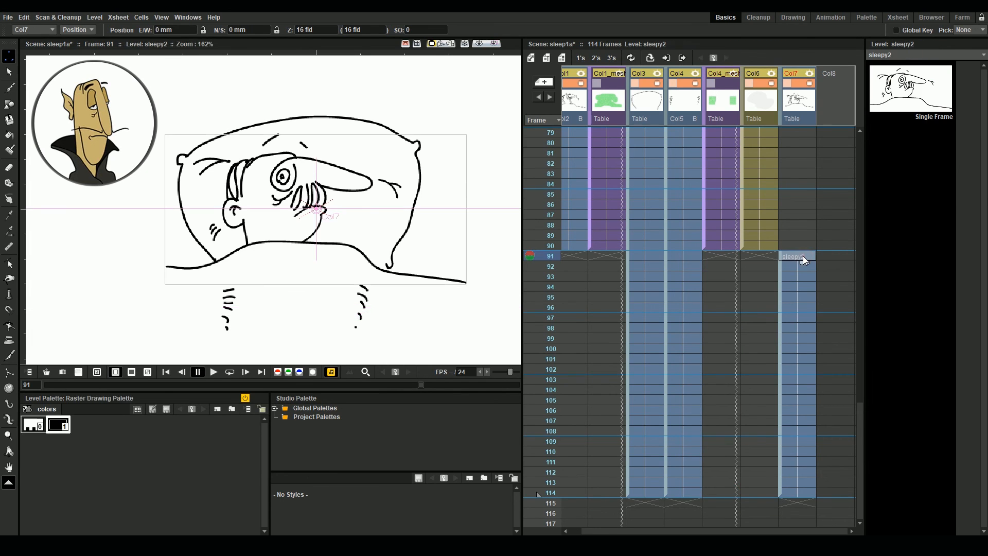
{"action": "left_click", "coordinate": [9, 419]}
{"action": "left_click", "coordinate": [49, 30]}
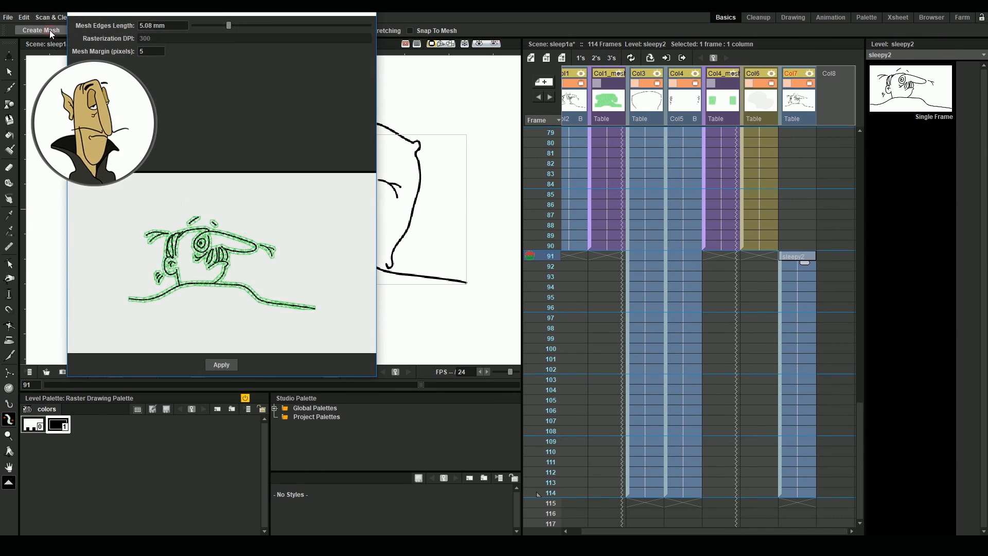
{"action": "double_click", "coordinate": [139, 52]}
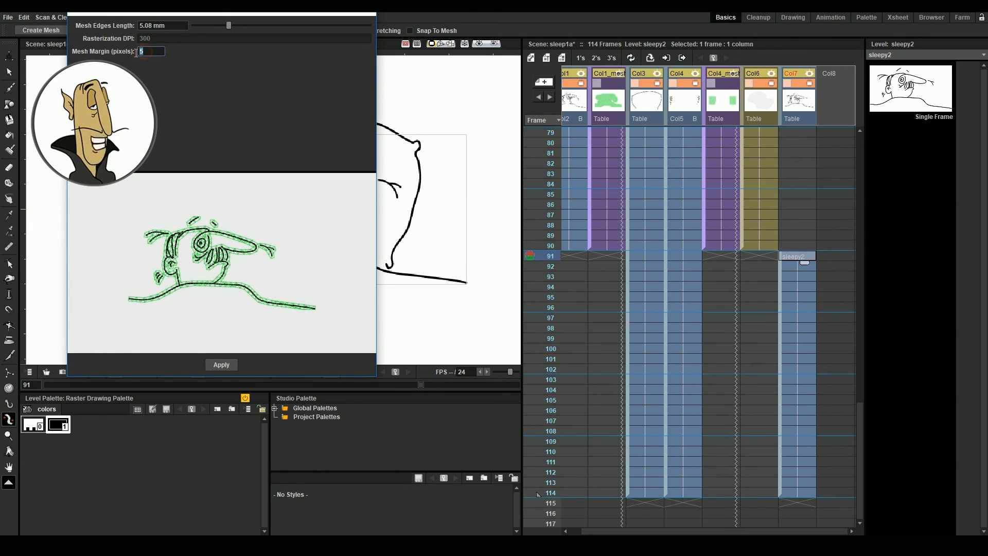
{"action": "left_click", "coordinate": [222, 364]}
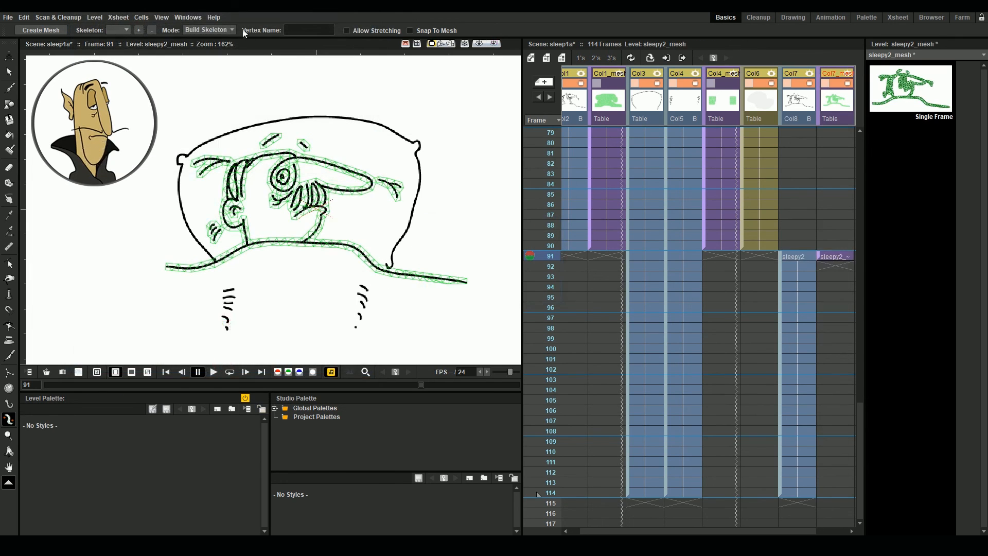
Build a skeleton rooted at the back of the head, with a vertex beside the eye branching above and below it, and enter Animate mode.
{"action": "left_click", "coordinate": [236, 188]}
{"action": "left_click", "coordinate": [270, 176]}
{"action": "left_click", "coordinate": [288, 160]}
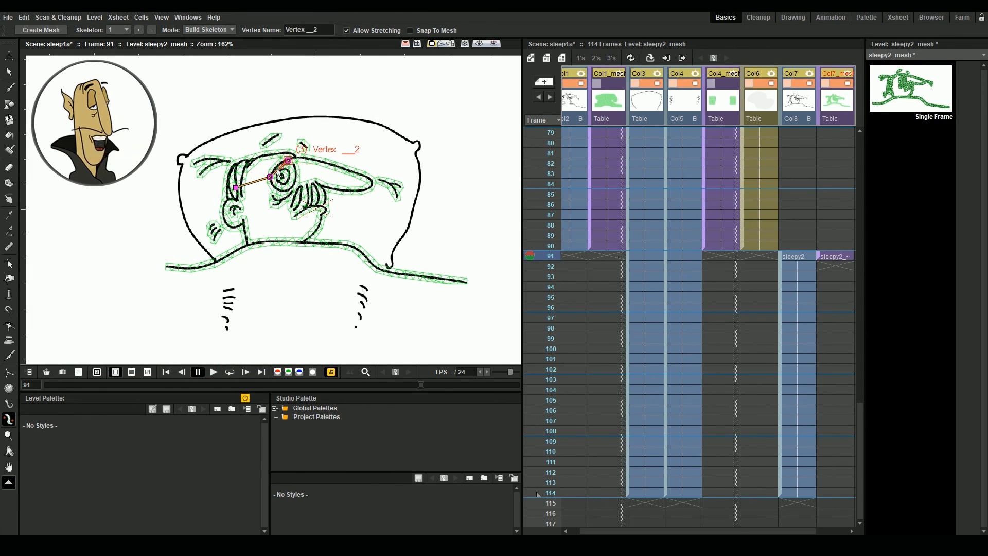
{"action": "left_click", "coordinate": [287, 191]}
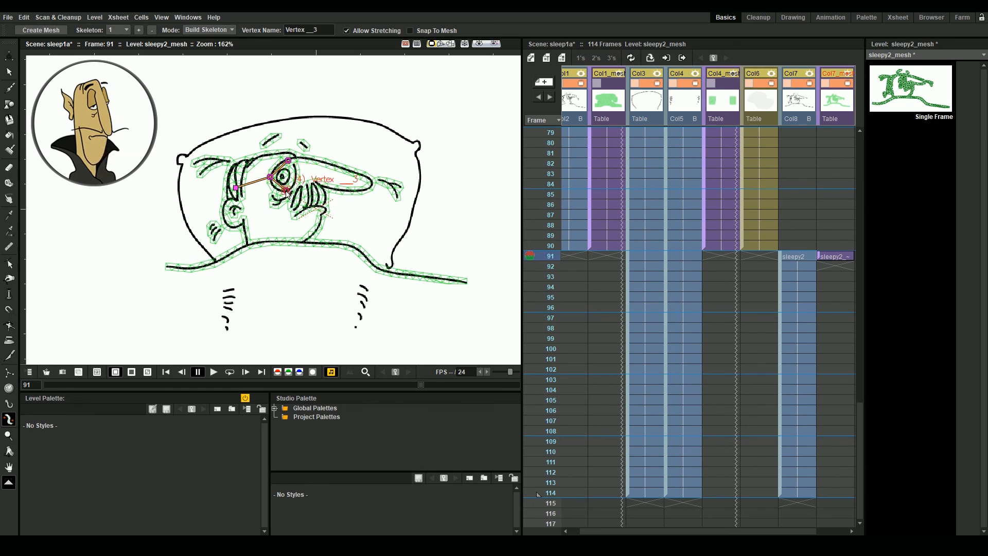
{"action": "left_click", "coordinate": [230, 29]}
{"action": "left_click", "coordinate": [227, 61]}
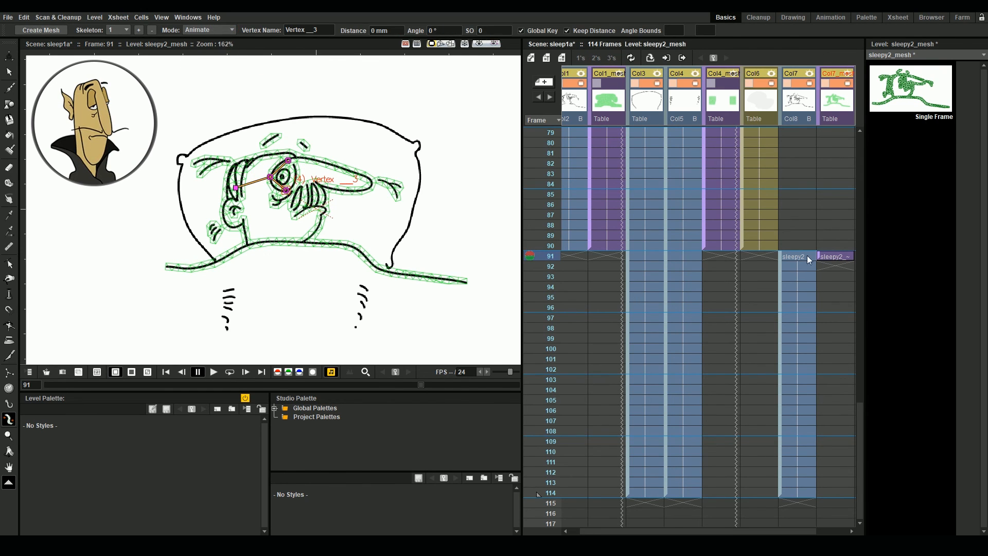
Extend the sleepy2 mesh column to frame 114 and select its cell on frame 91.
{"action": "left_click", "coordinate": [834, 257]}
{"action": "left_click_drag", "start_coordinate": [842, 261], "coordinate": [854, 496]}
{"action": "left_click", "coordinate": [834, 257]}
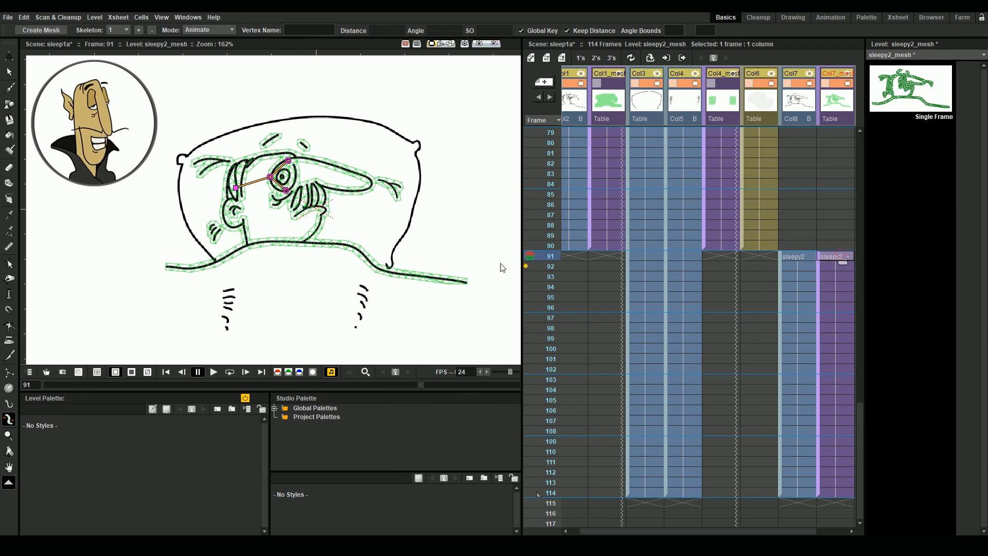
Key the sleepy2 mesh skeleton at frame 91 and pose the vertices around the eye slightly lower at frame 96.
{"action": "left_click", "coordinate": [235, 188]}
{"action": "left_click", "coordinate": [841, 309]}
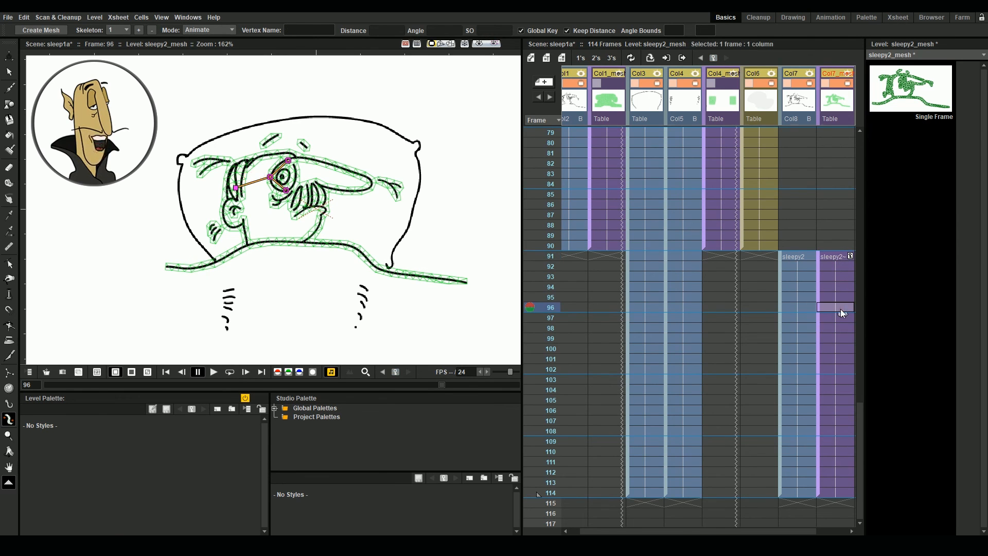
{"action": "left_click_drag", "start_coordinate": [291, 193], "coordinate": [271, 181]}
{"action": "mouse_move", "coordinate": [545, 307]}
{"action": "left_mouse_down"}
{"action": "mouse_move", "coordinate": [546, 288]}
{"action": "mouse_move", "coordinate": [542, 308]}
{"action": "left_mouse_up"}
{"action": "left_click_drag", "start_coordinate": [293, 170], "coordinate": [273, 184]}
{"action": "mouse_move", "coordinate": [545, 307]}
{"action": "left_mouse_down"}
{"action": "mouse_move", "coordinate": [546, 262]}
{"action": "mouse_move", "coordinate": [553, 307]}
{"action": "left_mouse_up"}
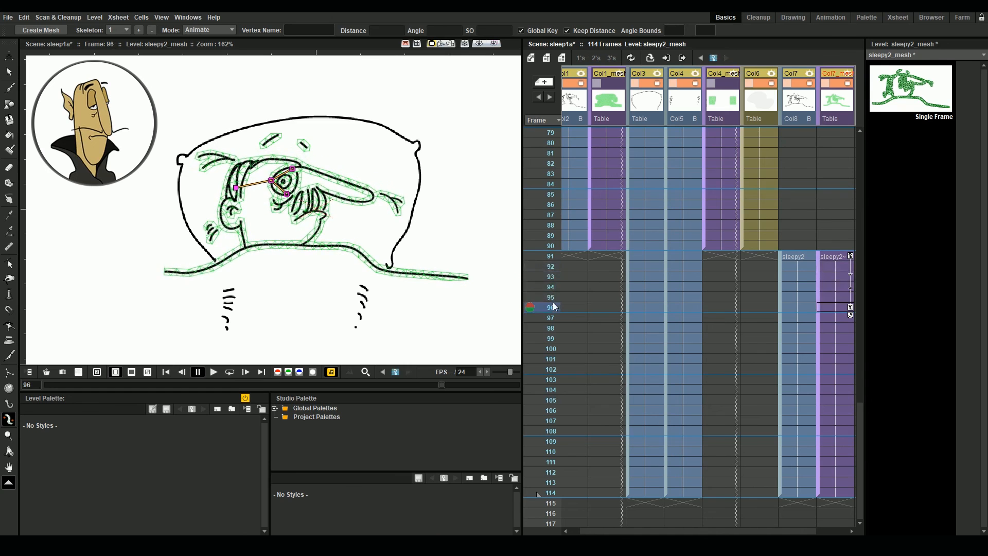
Readjust the upper eye vertex of the mesh at frame 96 and preview the motion.
{"action": "left_click", "coordinate": [293, 170]}
{"action": "left_click_drag", "start_coordinate": [293, 172], "coordinate": [292, 170]}
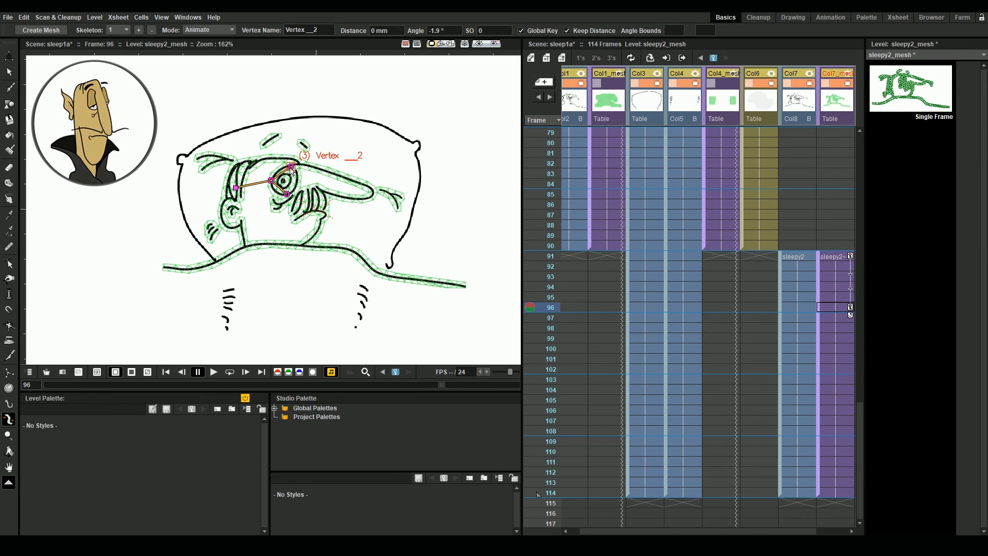
{"action": "mouse_move", "coordinate": [546, 307]}
{"action": "left_mouse_down"}
{"action": "mouse_move", "coordinate": [545, 262]}
{"action": "mouse_move", "coordinate": [545, 368]}
{"action": "mouse_move", "coordinate": [539, 264]}
{"action": "mouse_move", "coordinate": [562, 338]}
{"action": "mouse_move", "coordinate": [557, 279]}
{"action": "mouse_move", "coordinate": [559, 304]}
{"action": "left_mouse_up"}
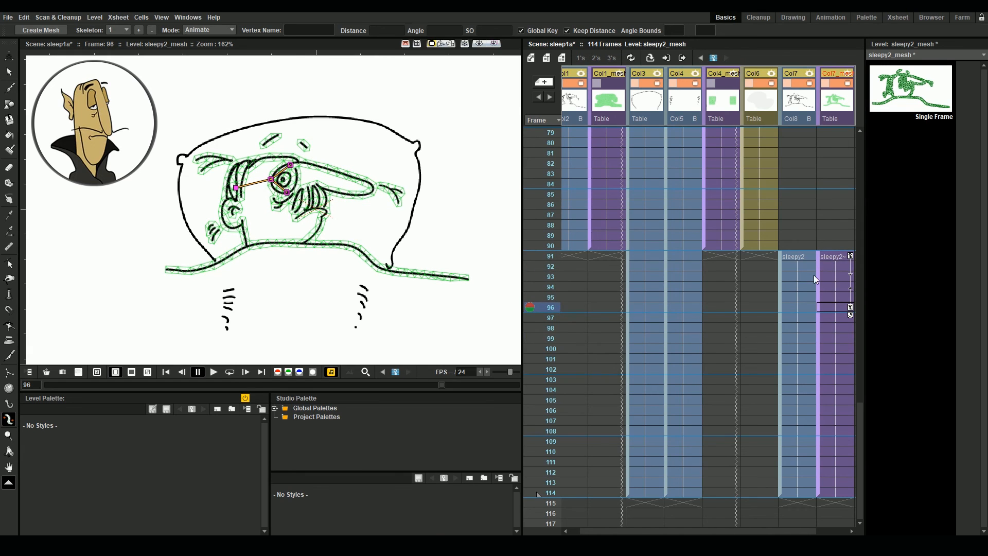
Pose the sleepy2 mesh's eye vertices for a lowered head at frame 102 and preview the movement.
{"action": "left_click", "coordinate": [841, 369]}
{"action": "left_click_drag", "start_coordinate": [291, 166], "coordinate": [271, 180]}
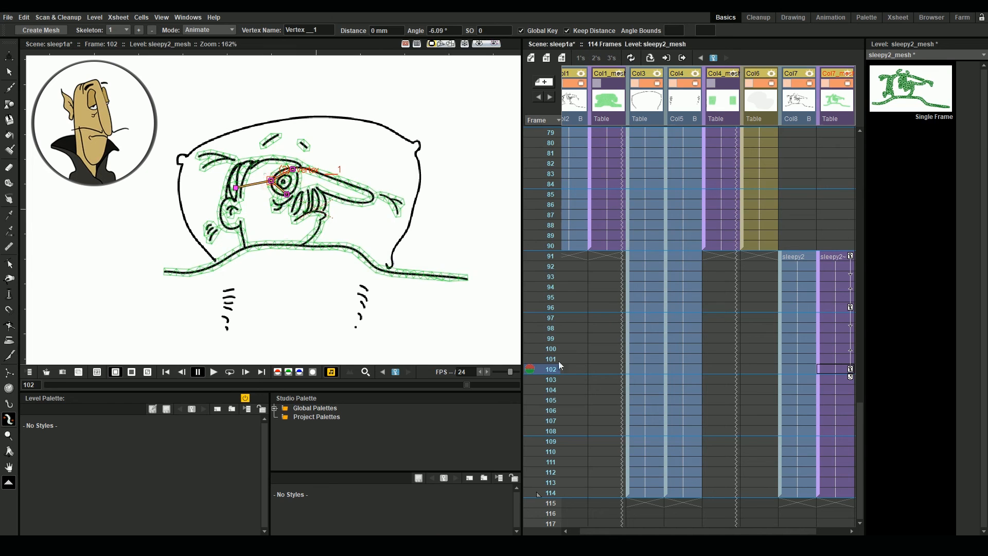
{"action": "mouse_move", "coordinate": [558, 363]}
{"action": "left_mouse_down"}
{"action": "mouse_move", "coordinate": [548, 235]}
{"action": "mouse_move", "coordinate": [565, 374]}
{"action": "left_mouse_up"}
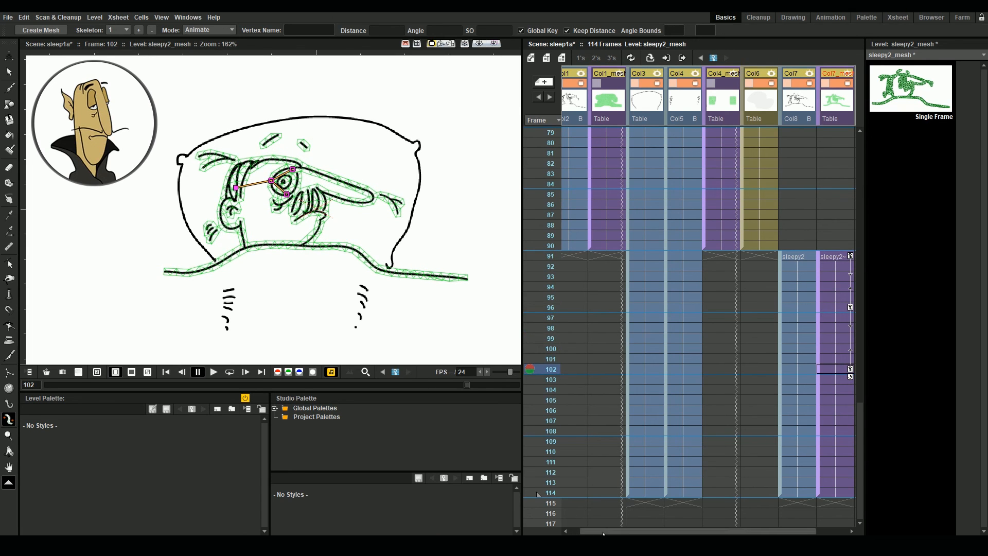
Draw an ellipse over the eye on a new level in the empty Col9 at frame 102.
{"action": "left_click_drag", "start_coordinate": [574, 531], "coordinate": [606, 531]}
{"action": "left_click", "coordinate": [826, 369]}
{"action": "scroll", "coordinate": [310, 171], "scroll_direction": "up", "scroll_amount": 2}
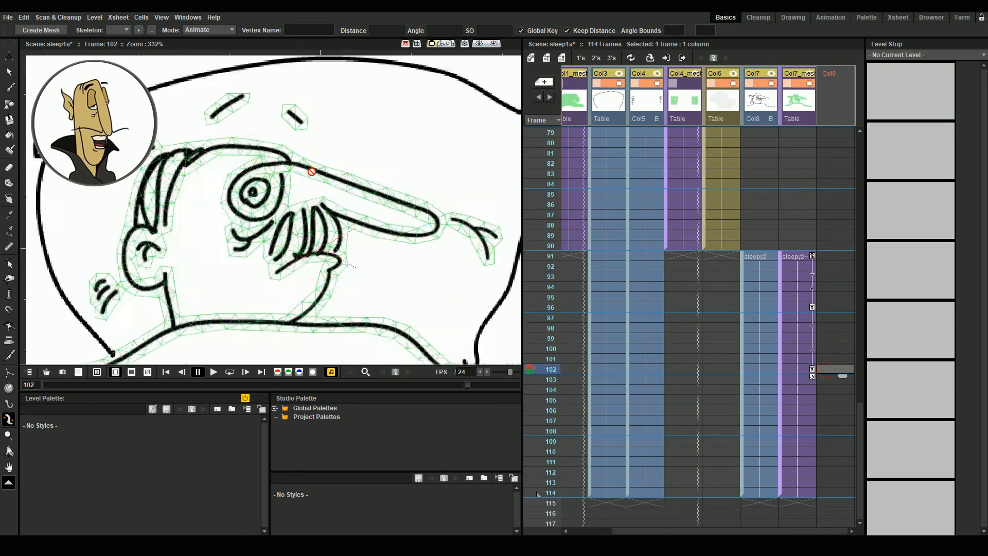
{"action": "key", "text": "g"}
{"action": "left_click", "coordinate": [242, 28]}
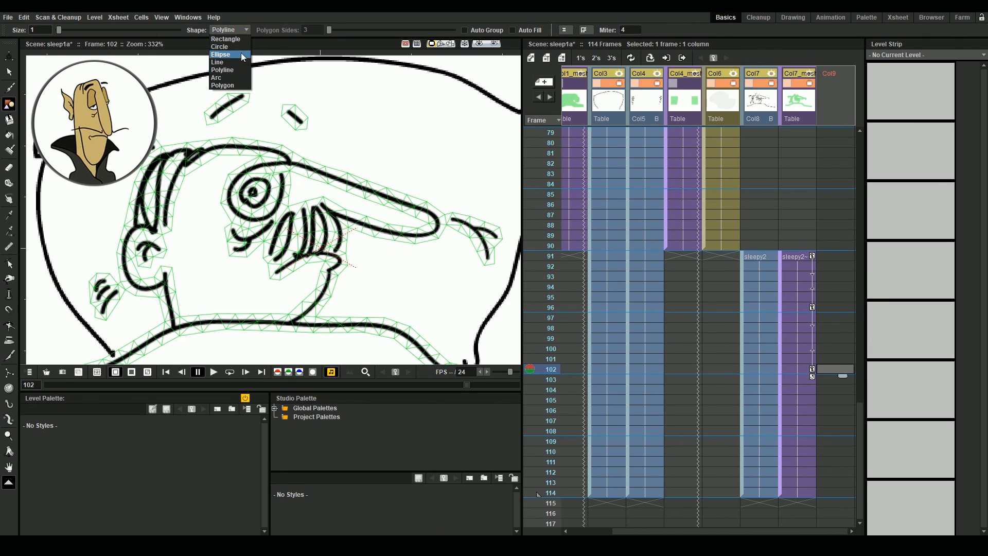
{"action": "left_click", "coordinate": [222, 54]}
{"action": "left_click_drag", "start_coordinate": [242, 173], "coordinate": [261, 211]}
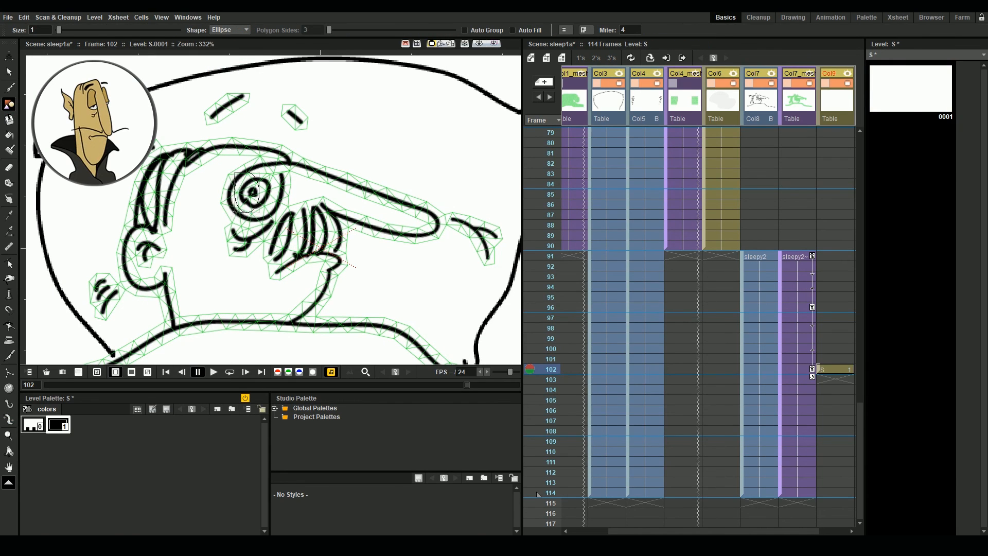
Scale the ellipse to about 158% by 96% and fit it over the inside of the eye.
{"action": "key", "text": "s"}
{"action": "left_click", "coordinate": [260, 194]}
{"action": "left_click_drag", "start_coordinate": [261, 195], "coordinate": [275, 193]}
{"action": "left_click_drag", "start_coordinate": [233, 168], "coordinate": [255, 174]}
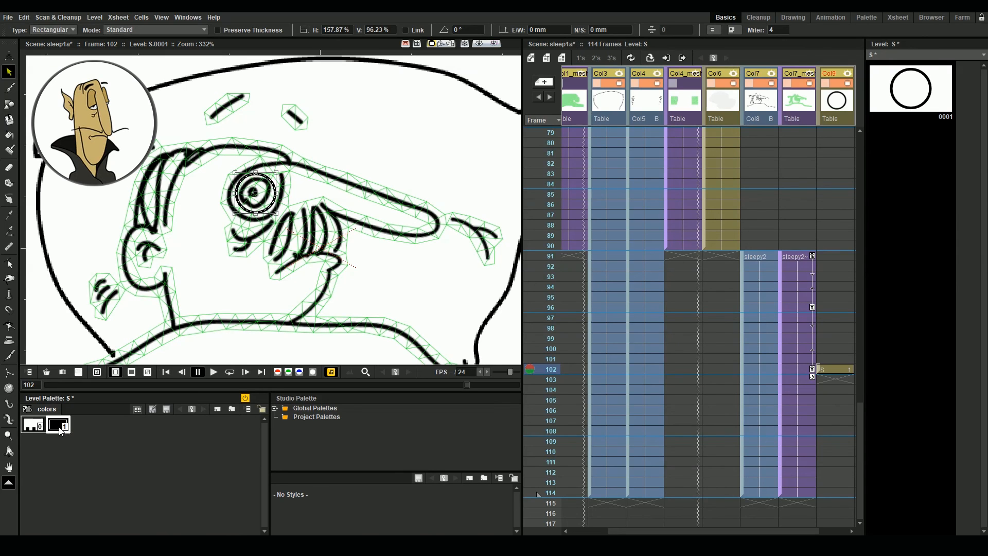
Add a new style to the level palette for the ellipse and set its colour to white.
{"action": "left_click", "coordinate": [83, 424]}
{"action": "double_click", "coordinate": [82, 425]}
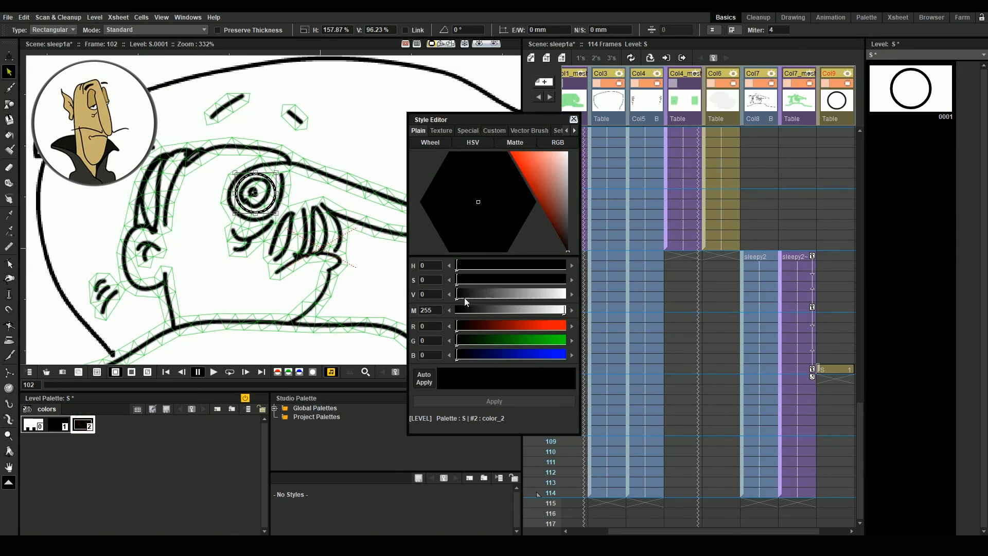
{"action": "left_click_drag", "start_coordinate": [465, 296], "coordinate": [580, 307]}
{"action": "left_click", "coordinate": [573, 120]}
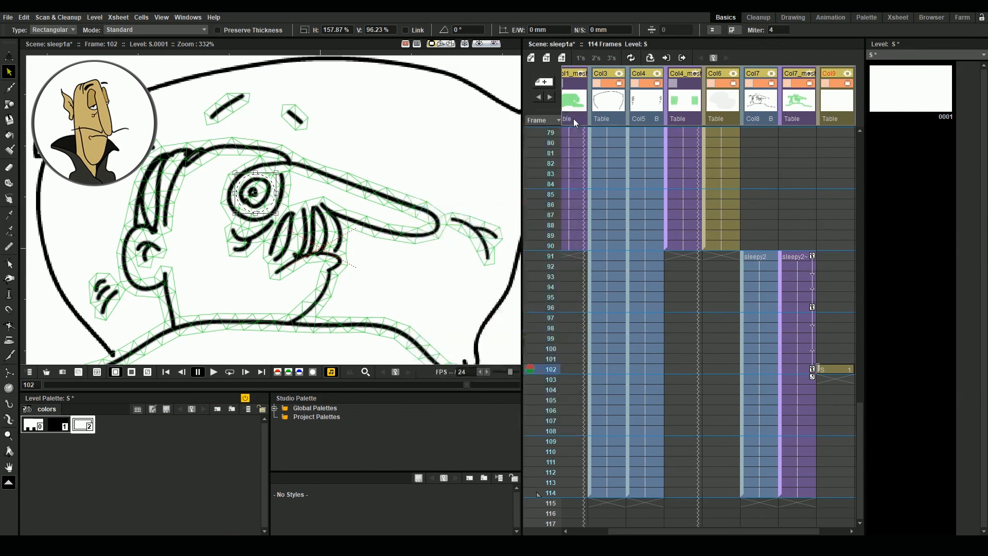
Fill the ellipse with the white style and apply style 0 to its outline.
{"action": "key", "text": "f"}
{"action": "left_click", "coordinate": [254, 194]}
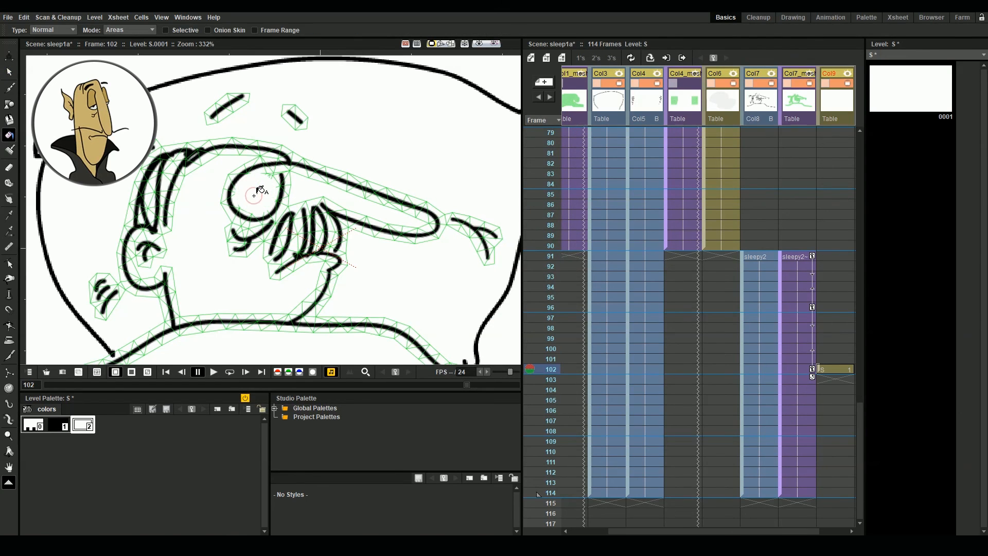
{"action": "key", "text": "s"}
{"action": "left_click", "coordinate": [237, 192]}
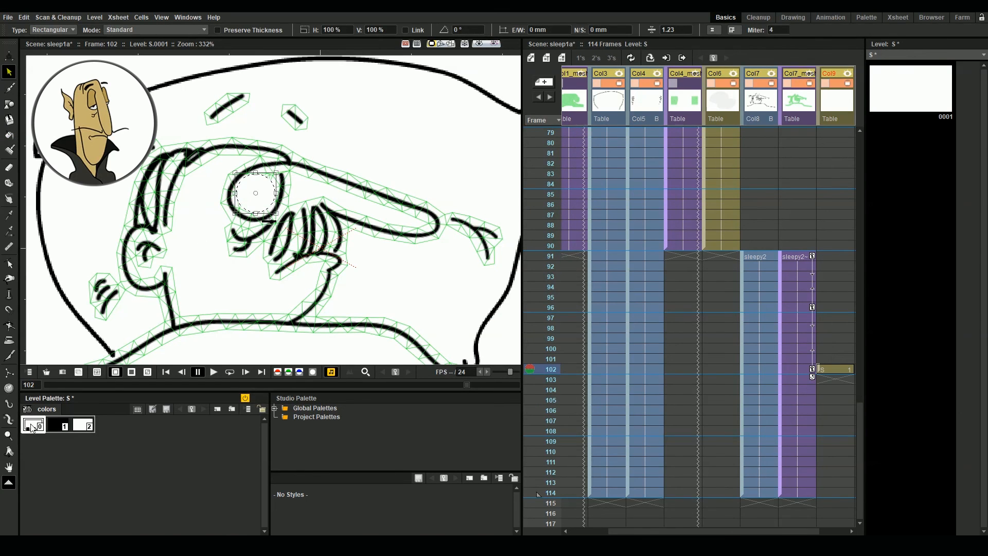
Brush a closed-eyelid line across the eye in the empty Col10 at frame 102.
{"action": "left_click_drag", "start_coordinate": [731, 531], "coordinate": [759, 530]}
{"action": "left_click", "coordinate": [809, 369]}
{"action": "left_click", "coordinate": [832, 369]}
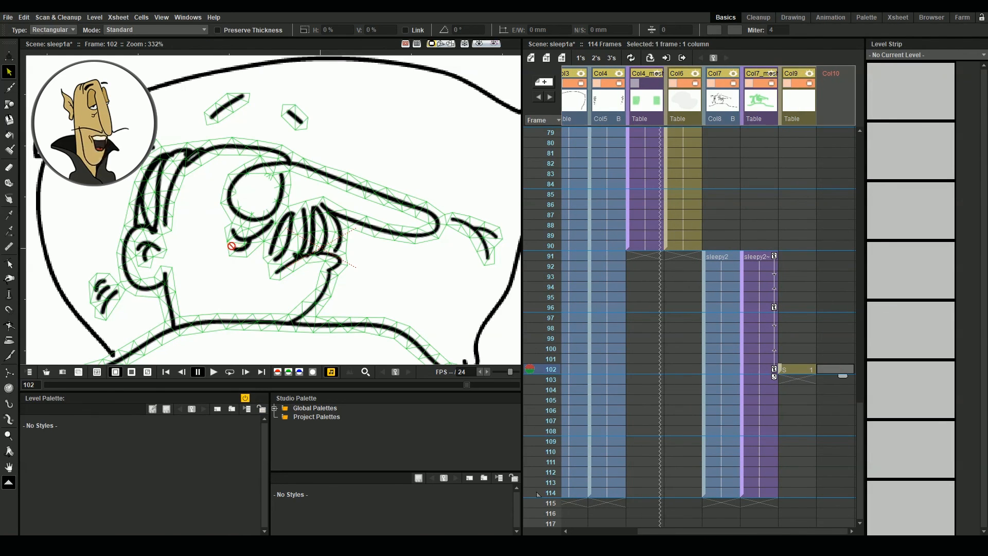
{"action": "key", "text": "b"}
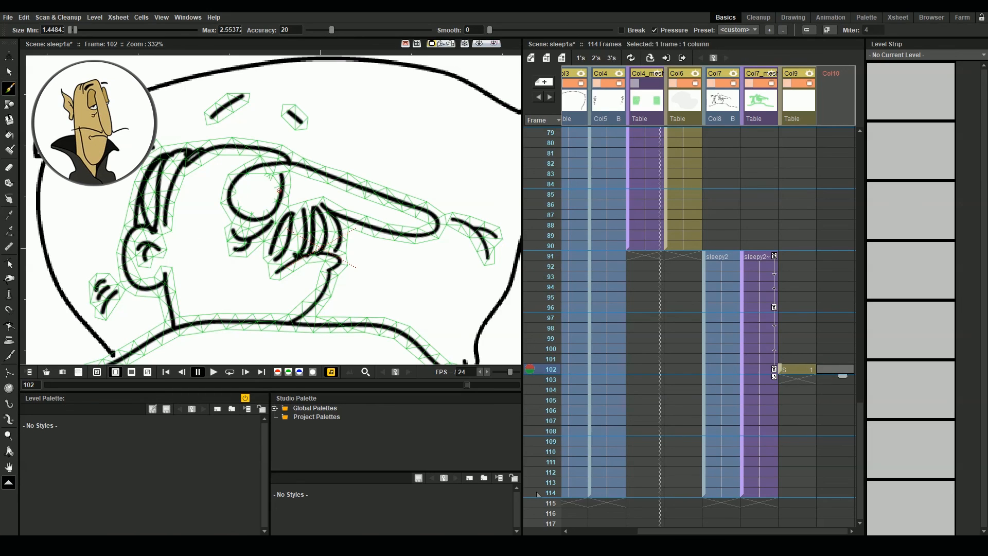
{"action": "left_click_drag", "start_coordinate": [283, 187], "coordinate": [230, 197]}
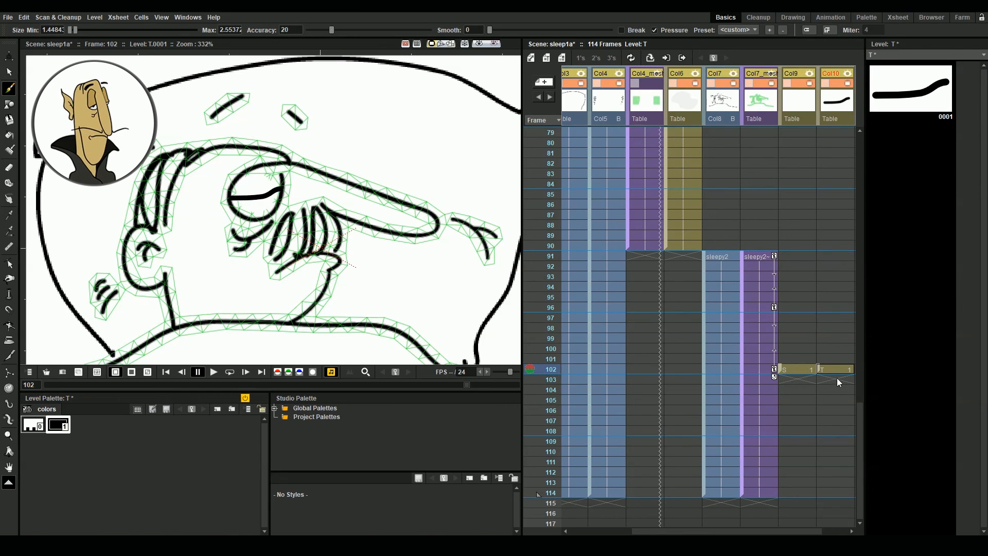
Duplicate the eyelid drawing of level T twice to get drawings 0002 and 0003.
{"action": "right_click", "coordinate": [901, 85]}
{"action": "left_click", "coordinate": [893, 238]}
{"action": "key", "text": "d"}
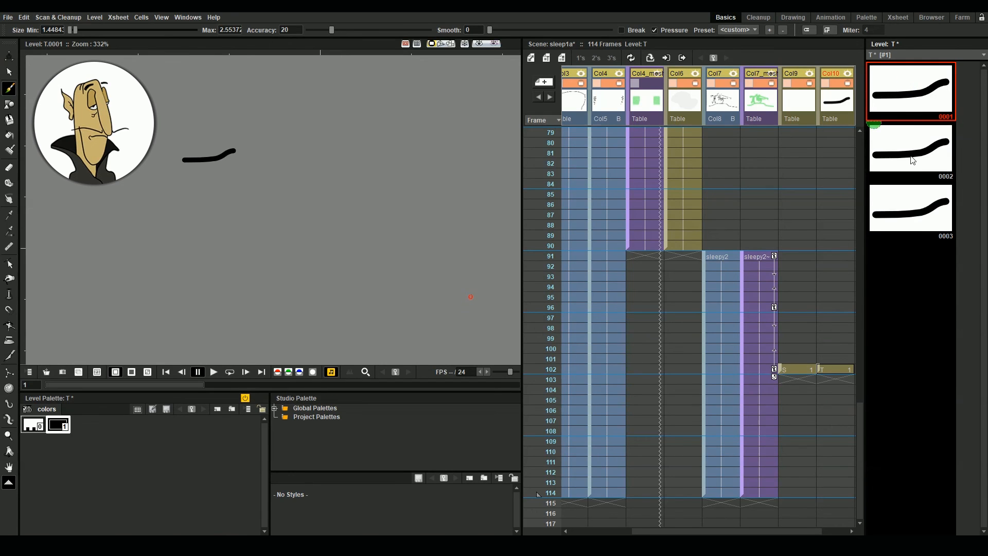
Raise the eyelid line's middle control point in drawing 0002 and even higher in drawing 0001.
{"action": "left_click", "coordinate": [912, 160]}
{"action": "key", "text": "s"}
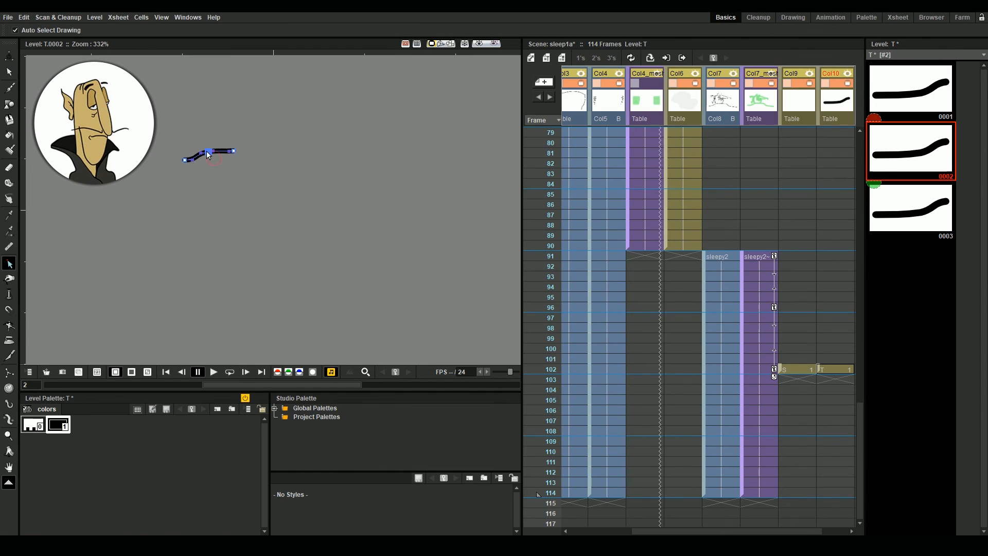
{"action": "key", "text": "comma"}
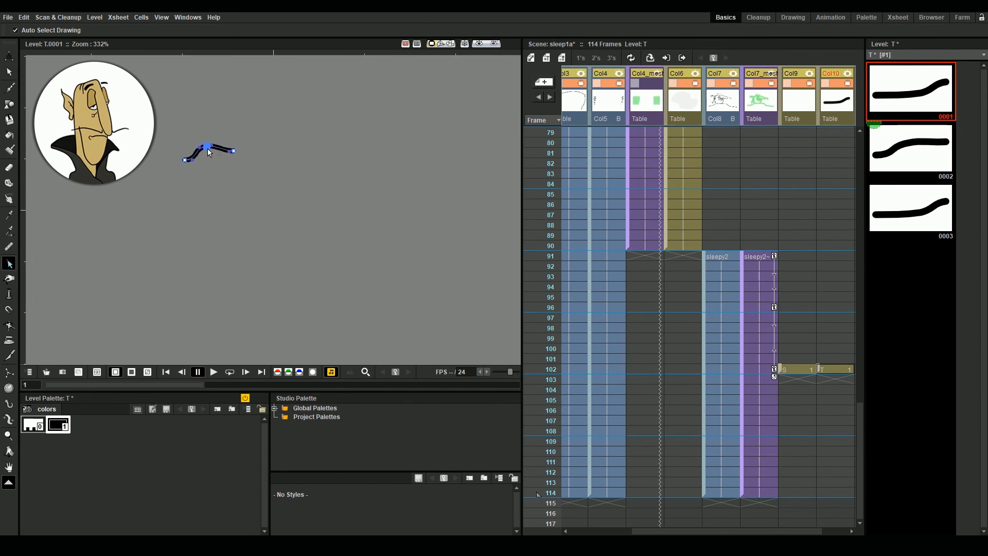
Expose eyelid drawings 2 and 3 at frames 103 and 104 in Col10, extending the last one to frame 114.
{"action": "left_click", "coordinate": [839, 370]}
{"action": "left_click", "coordinate": [835, 380]}
{"action": "type", "text": "2"}
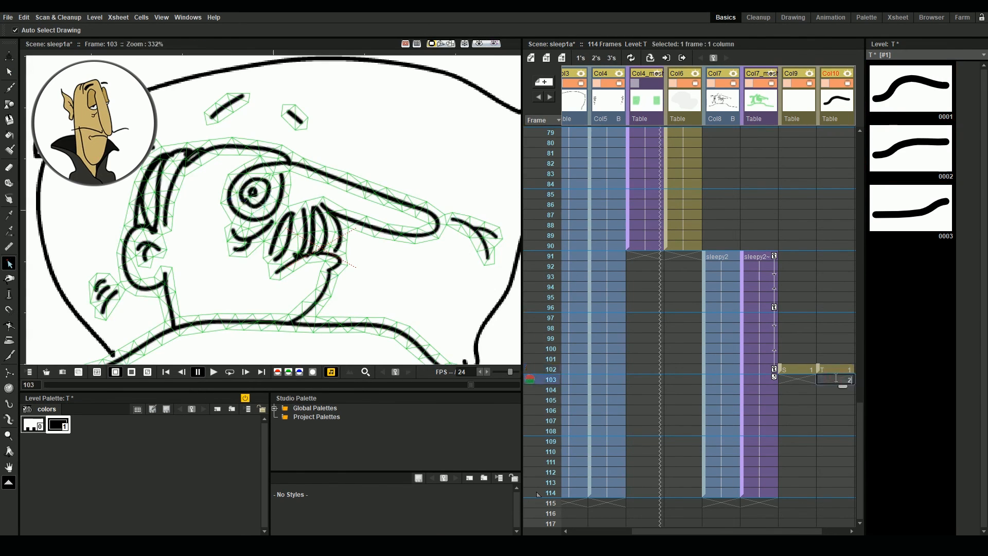
{"action": "key", "text": "Return"}
{"action": "type", "text": "3"}
{"action": "key", "text": "Return"}
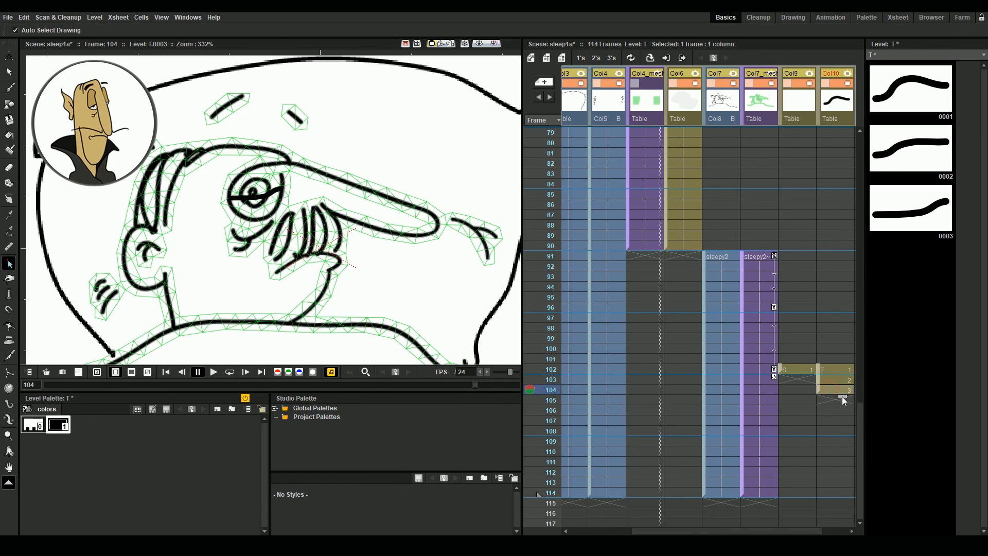
{"action": "left_click_drag", "start_coordinate": [842, 406], "coordinate": [843, 497]}
Extend the white ellipse in Col9 through frame 104 and preview the blink.
{"action": "left_click", "coordinate": [807, 371]}
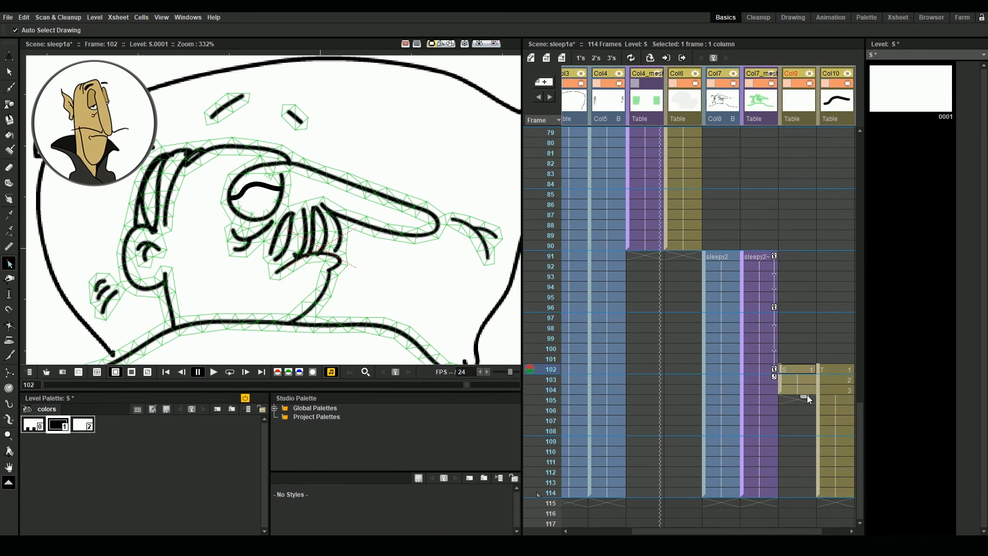
{"action": "left_click_drag", "start_coordinate": [559, 358], "coordinate": [549, 398]}
Delete the eyelid line's exposure from frames 105 to 114 and play through the shot up to frame 114.
{"action": "left_click_drag", "start_coordinate": [849, 407], "coordinate": [832, 490]}
{"action": "key", "text": "Delete"}
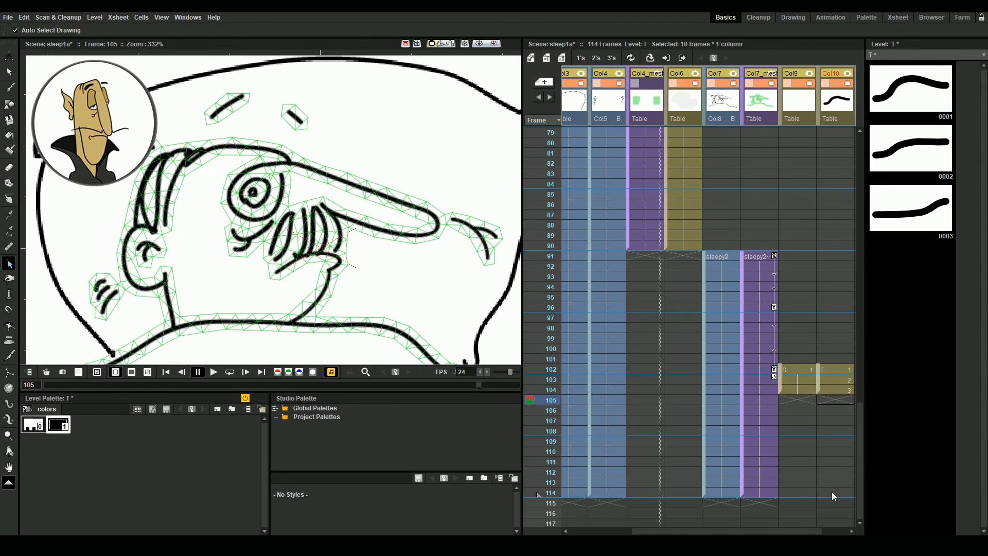
{"action": "left_click", "coordinate": [550, 390]}
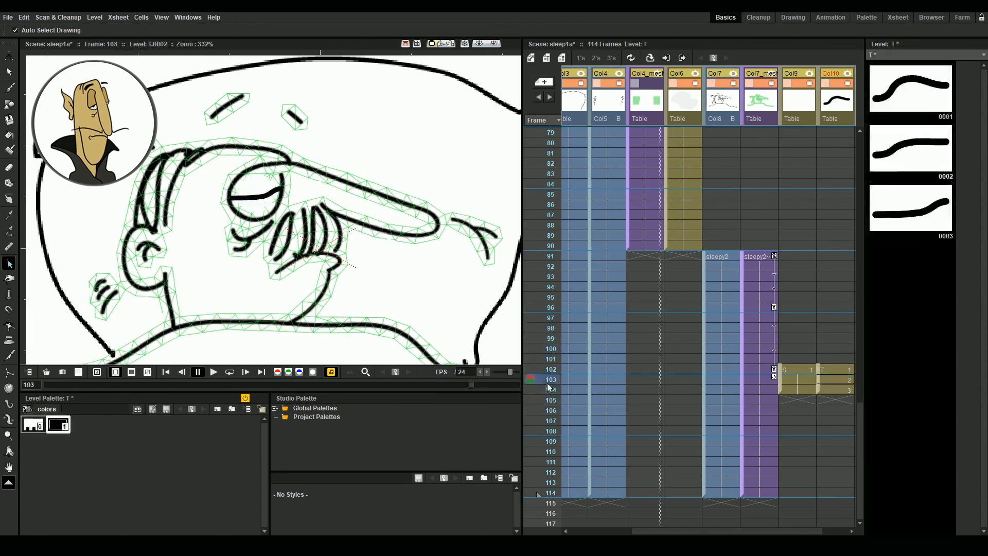
{"action": "scroll", "coordinate": [258, 193], "scroll_direction": "down", "scroll_amount": 3}
{"action": "left_click_drag", "start_coordinate": [550, 267], "coordinate": [597, 493]}
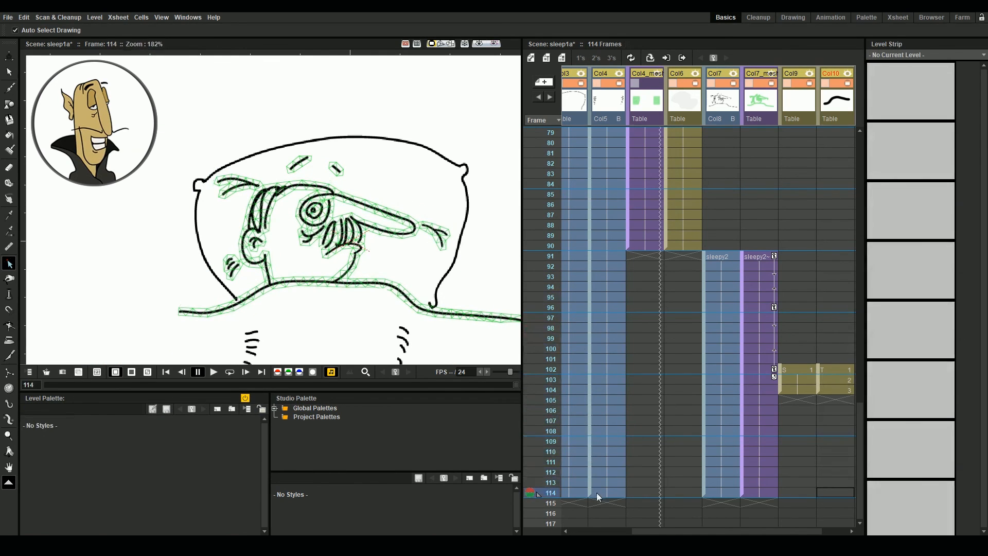
{"action": "left_click", "coordinate": [775, 92]}
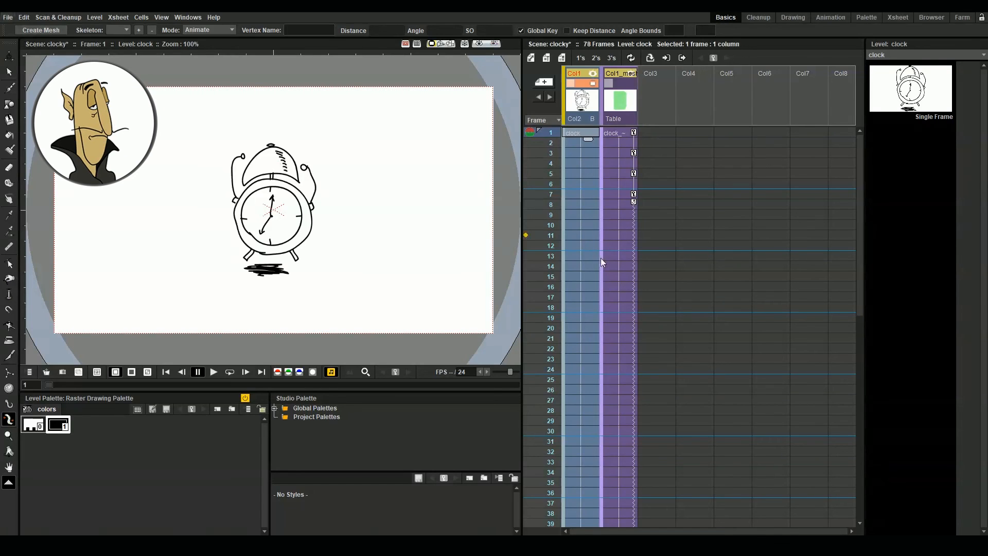
Load reach1a.png and reach1b.png from the extras folder into Col3 and Col4 of the clocky scene at frame 79.
{"action": "scroll", "coordinate": [650, 364], "scroll_direction": "down", "scroll_amount": 8}
{"action": "scroll", "coordinate": [650, 370], "scroll_direction": "down", "scroll_amount": 1}
{"action": "left_click", "coordinate": [655, 379]}
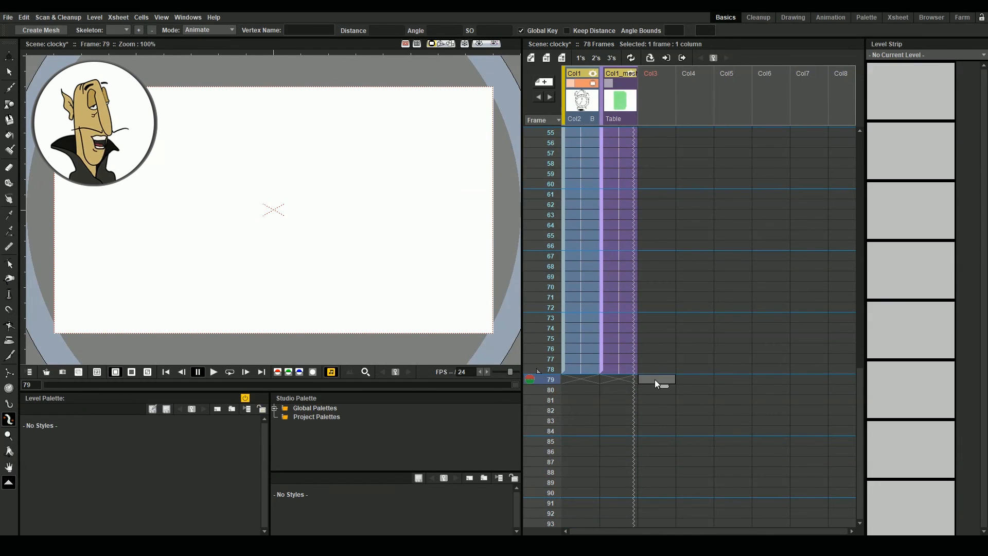
{"action": "key", "text": "alt+l"}
{"action": "left_click", "coordinate": [458, 304]}
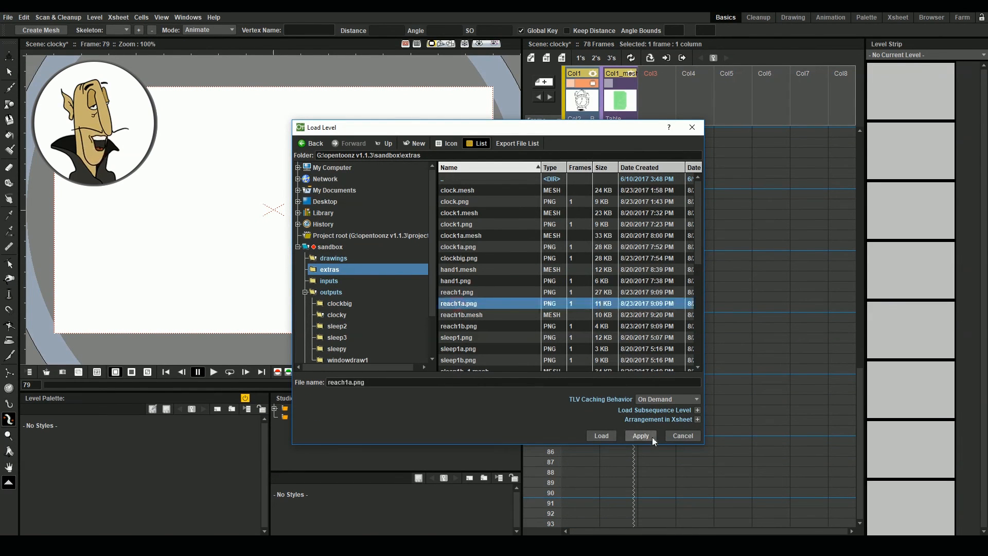
{"action": "left_click", "coordinate": [642, 435]}
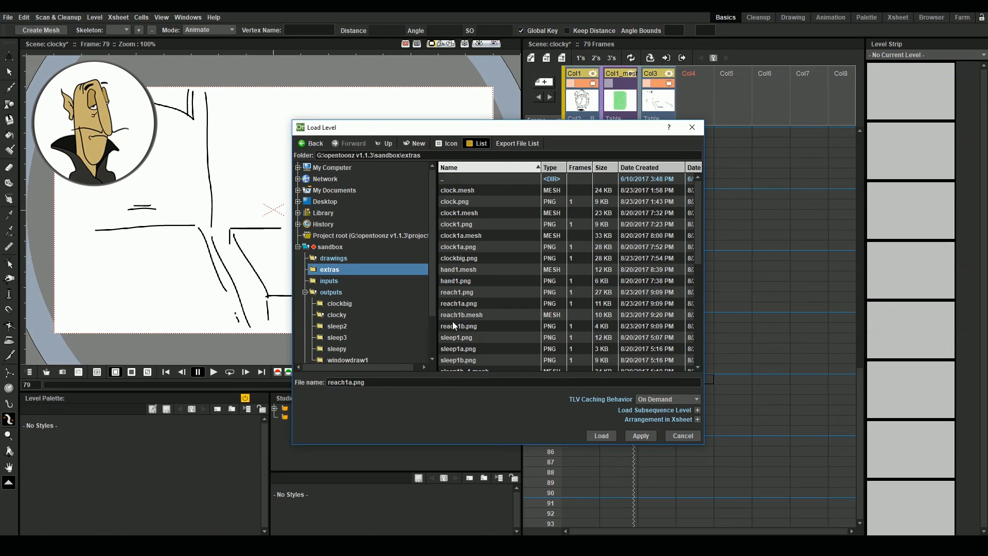
{"action": "left_click", "coordinate": [453, 324]}
{"action": "left_click", "coordinate": [644, 436]}
{"action": "left_click", "coordinate": [681, 436]}
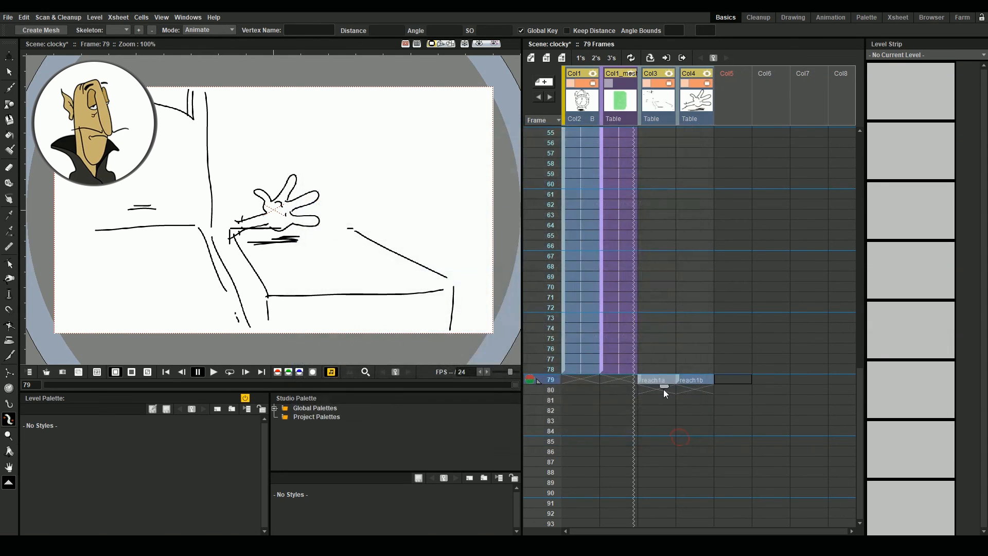
Create a plastic mesh for the reach1b hand image in Col4.
{"action": "left_click", "coordinate": [699, 384]}
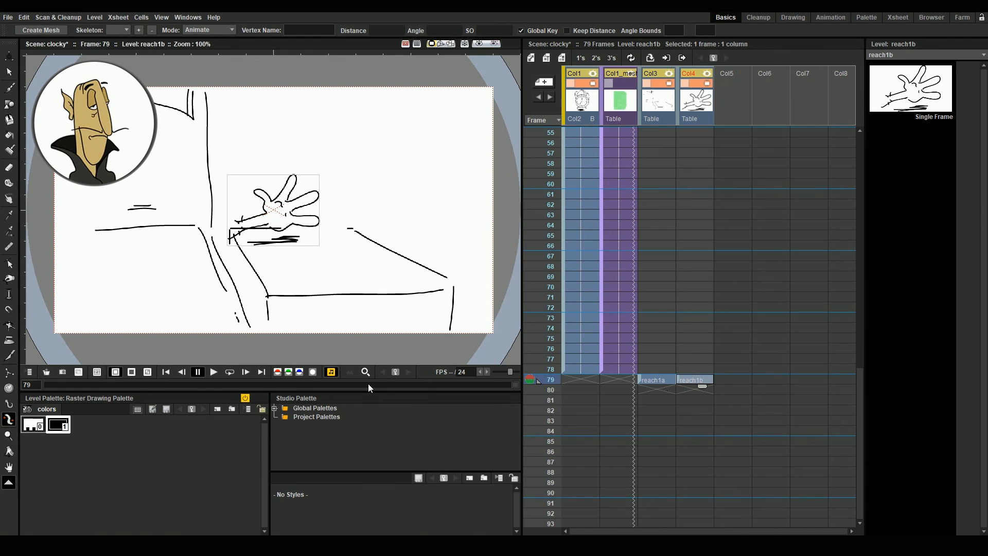
{"action": "left_click", "coordinate": [38, 29]}
{"action": "left_click", "coordinate": [226, 364]}
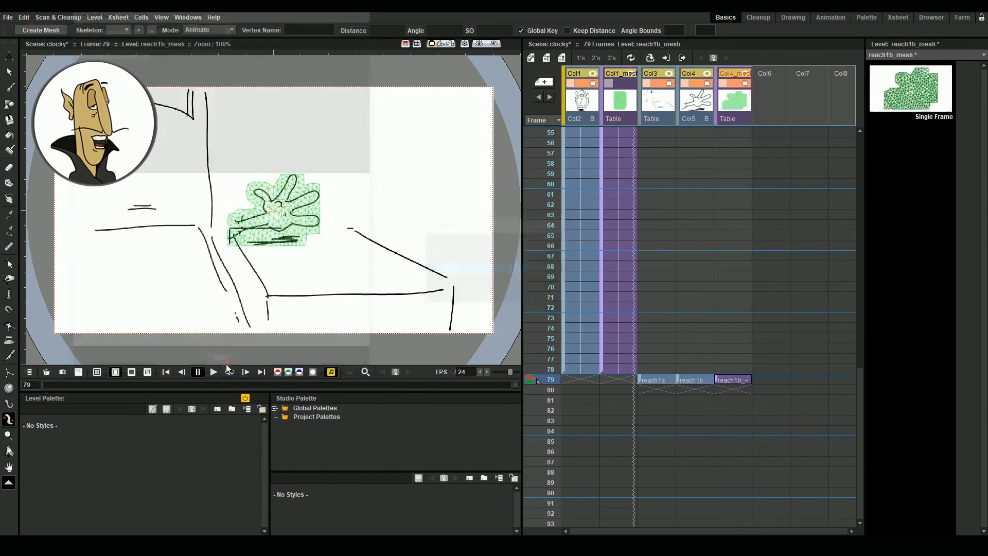
Move the hand mesh to about -148 mm E/W and -69 mm N/S at frame 79.
{"action": "key", "text": "a"}
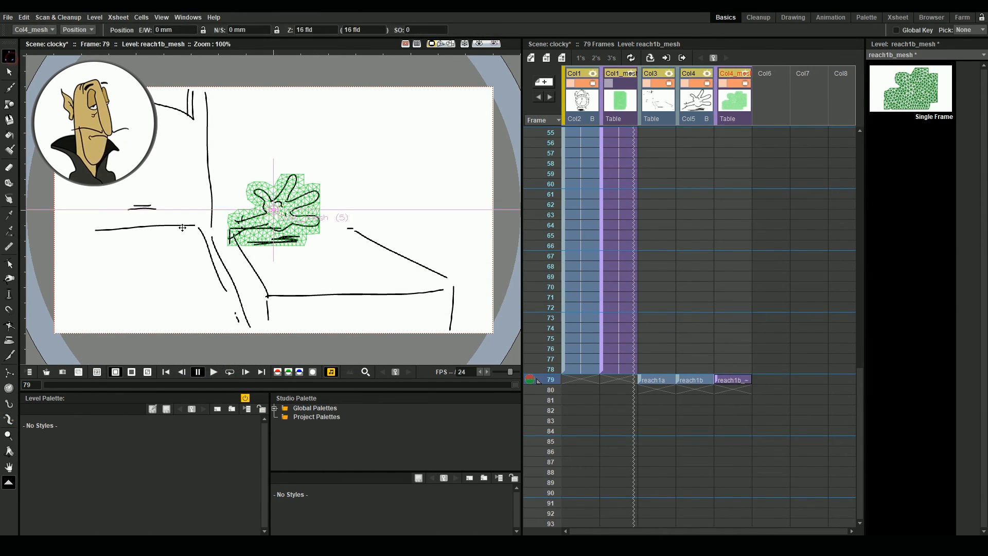
{"action": "left_click_drag", "start_coordinate": [279, 215], "coordinate": [118, 284]}
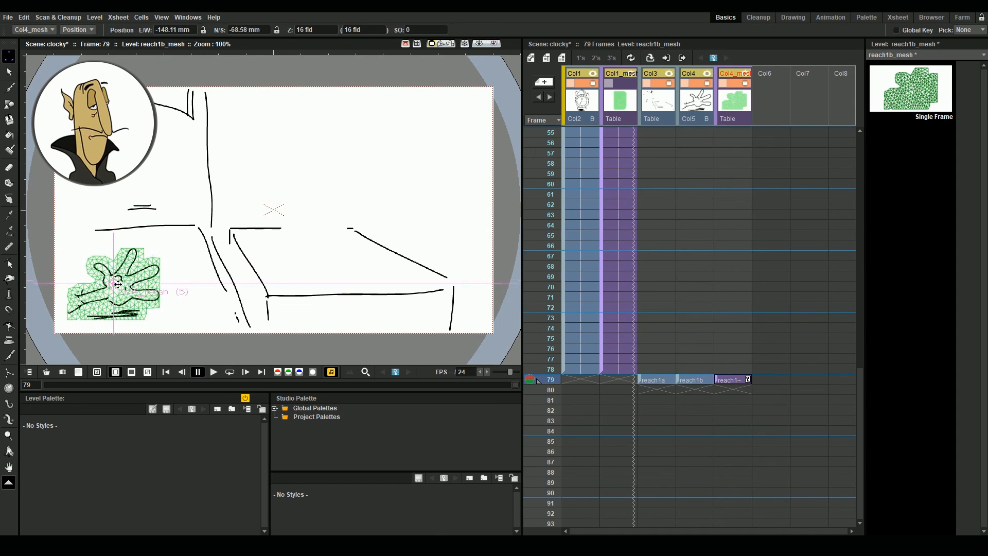
Build a skeleton on the reach1b hand mesh from a forearm root through wrist and palm to the upper finger's tip.
{"action": "left_click", "coordinate": [9, 420]}
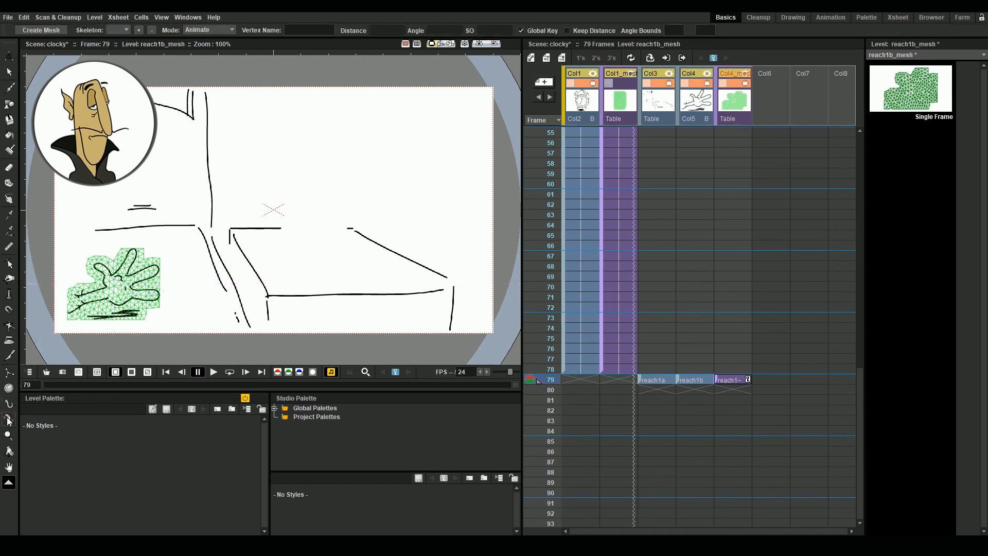
{"action": "left_click", "coordinate": [189, 31]}
{"action": "left_click", "coordinate": [203, 53]}
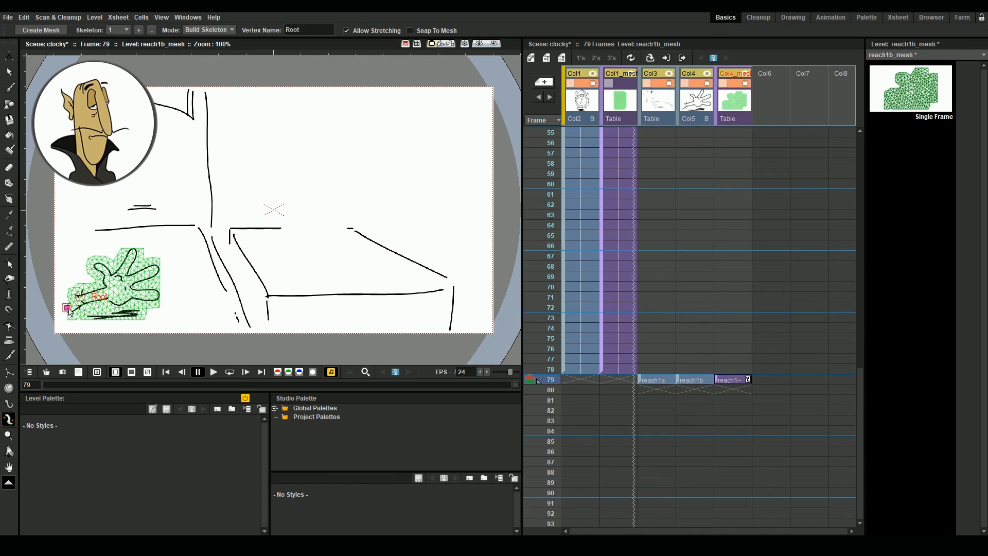
{"action": "left_click", "coordinate": [105, 295]}
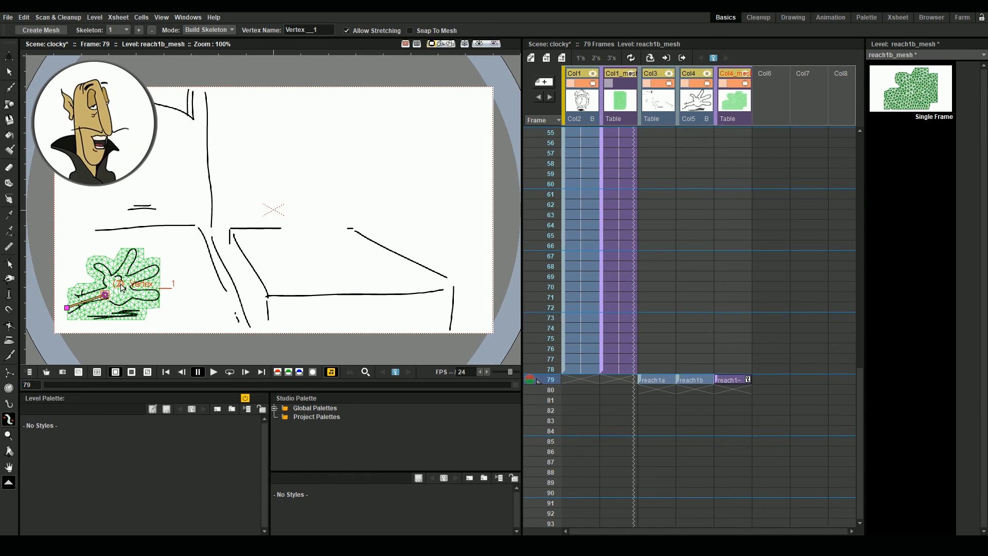
{"action": "left_click", "coordinate": [121, 284]}
{"action": "left_click", "coordinate": [126, 266]}
{"action": "left_click", "coordinate": [134, 253]}
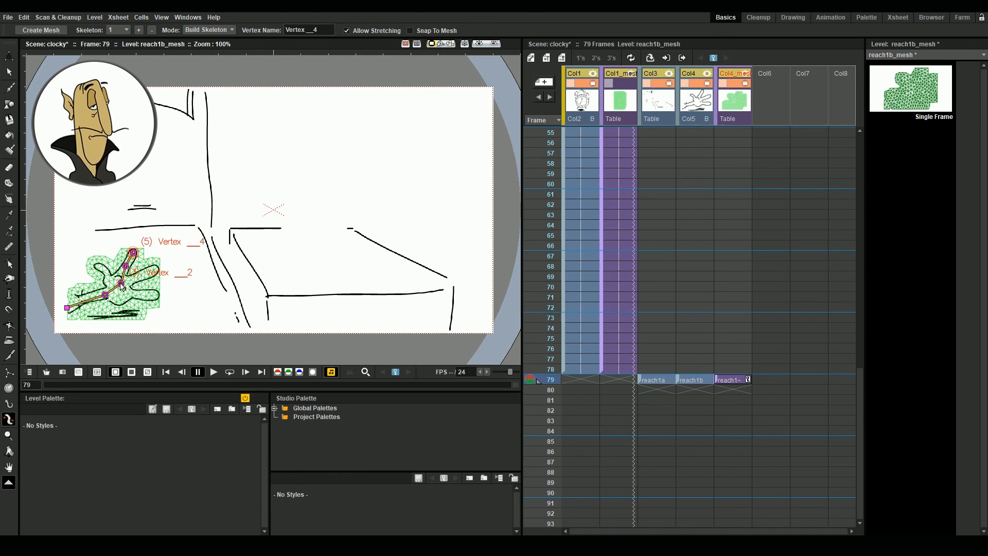
Add two-vertex skeleton branches from the palm vertex along the two right-hand fingers and the leftmost finger.
{"action": "left_click", "coordinate": [136, 278]}
{"action": "left_click", "coordinate": [153, 270]}
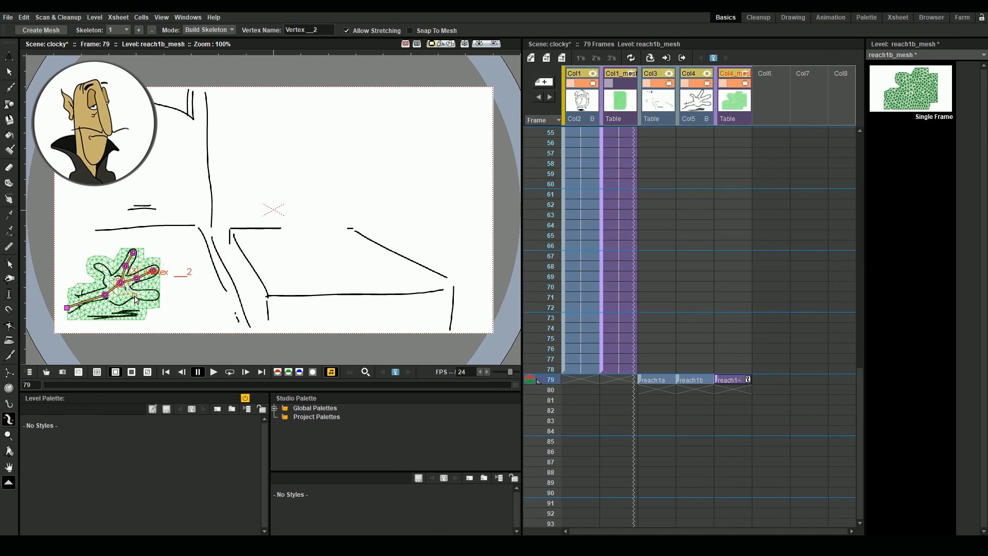
{"action": "left_click", "coordinate": [134, 294]}
{"action": "left_click", "coordinate": [155, 297]}
{"action": "left_click", "coordinate": [98, 266]}
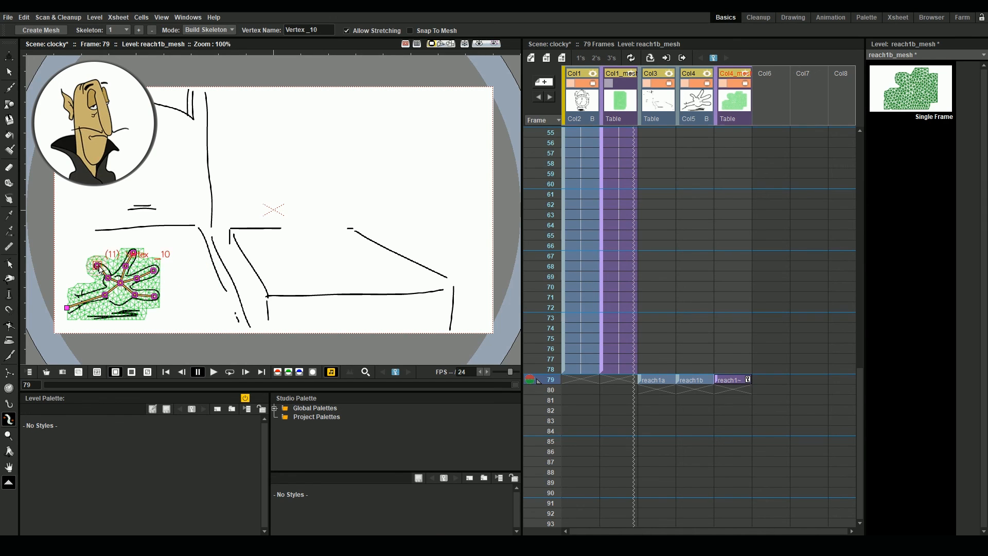
Switch the skeleton to Animate mode and extend the reach1a, reach1b and hand mesh exposures to frame 108.
{"action": "left_click", "coordinate": [233, 31]}
{"action": "left_click", "coordinate": [216, 61]}
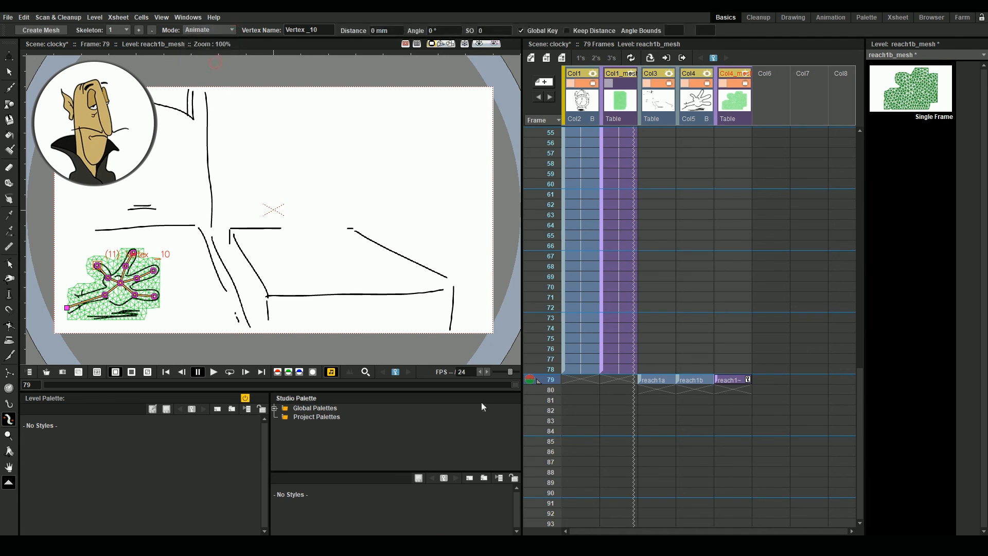
{"action": "left_click_drag", "start_coordinate": [658, 384], "coordinate": [740, 473]}
{"action": "scroll", "coordinate": [740, 463], "scroll_direction": "up", "scroll_amount": 4}
Pose the hand skeleton's fingers at frame 84, with Keep Distance enabled to rotate them without stretching.
{"action": "left_click", "coordinate": [728, 288]}
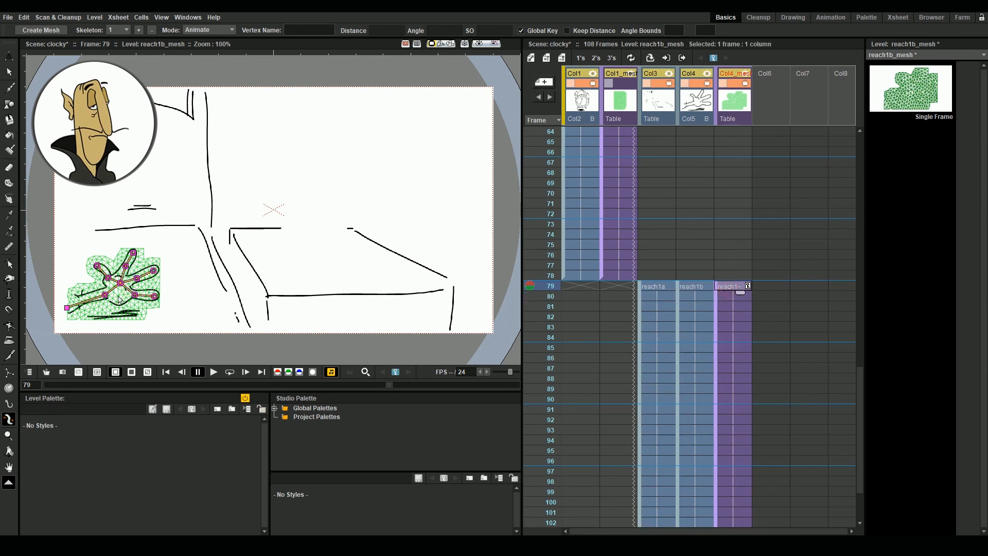
{"action": "left_click", "coordinate": [730, 339]}
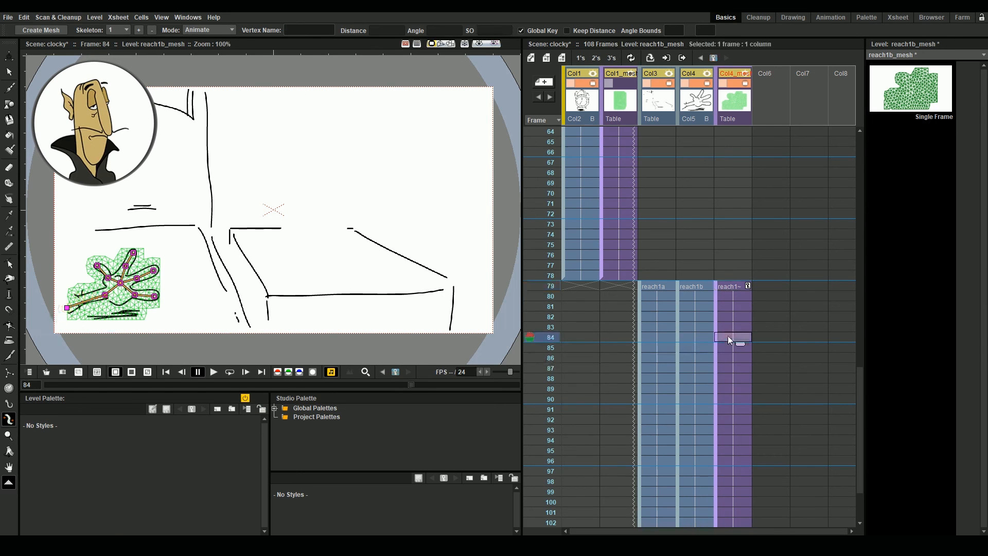
{"action": "left_click_drag", "start_coordinate": [124, 288], "coordinate": [99, 279]}
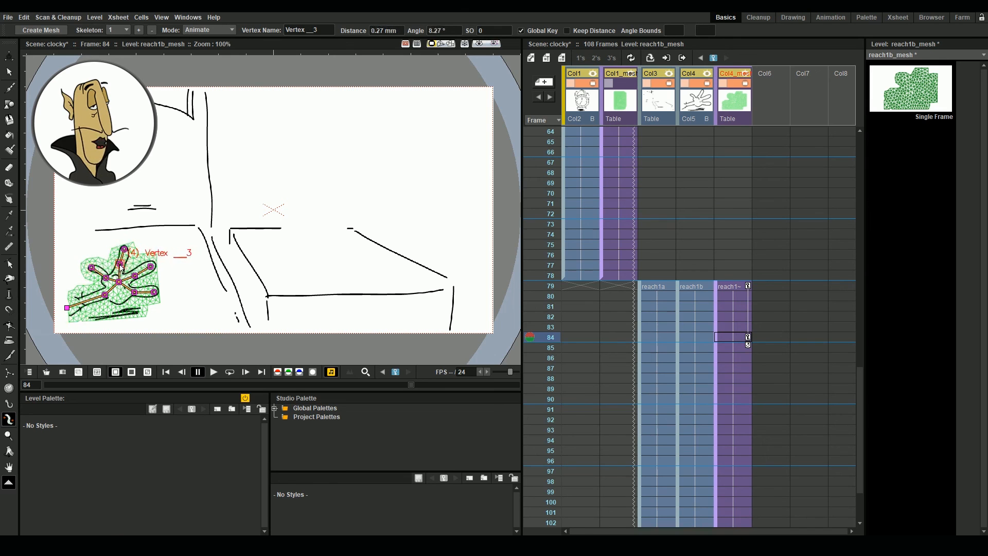
{"action": "left_click_drag", "start_coordinate": [129, 250], "coordinate": [156, 290]}
{"action": "left_click", "coordinate": [568, 30]}
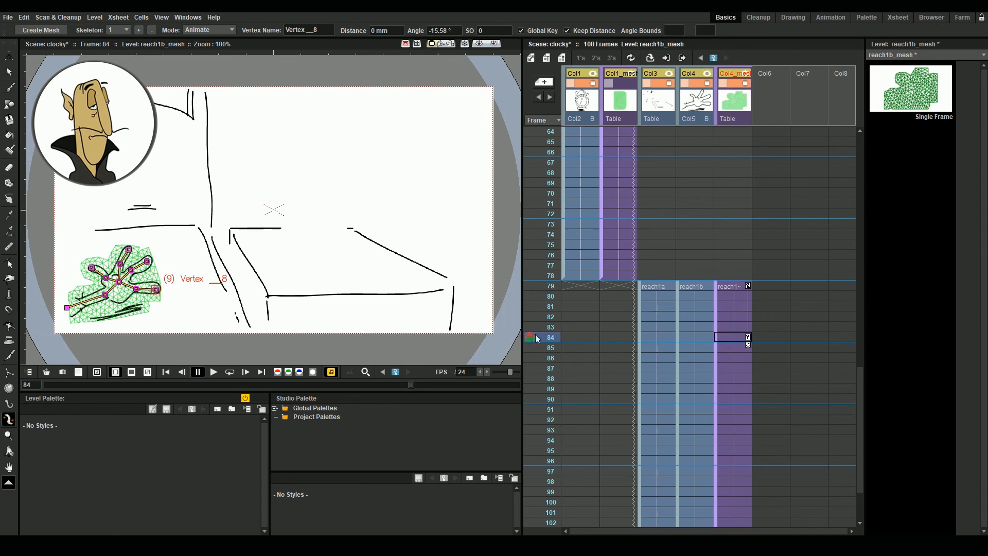
At frame 90, curl the fingers with Keep Distance on, and with it off stretch the wrist vertex about 14 mm forward.
{"action": "left_click_drag", "start_coordinate": [537, 339], "coordinate": [547, 399]}
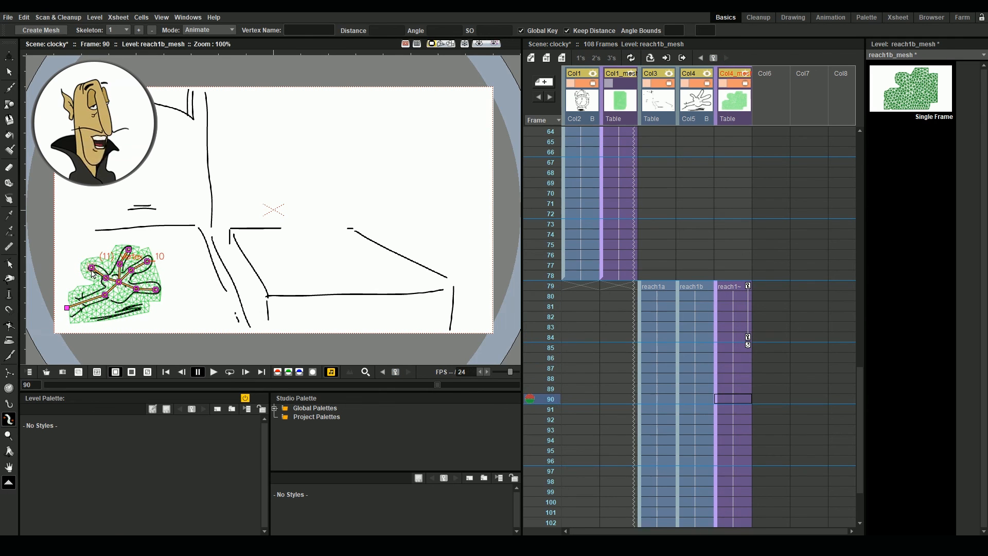
{"action": "left_click_drag", "start_coordinate": [92, 269], "coordinate": [147, 272]}
{"action": "left_click", "coordinate": [131, 251]}
{"action": "left_click_drag", "start_coordinate": [137, 291], "coordinate": [147, 290]}
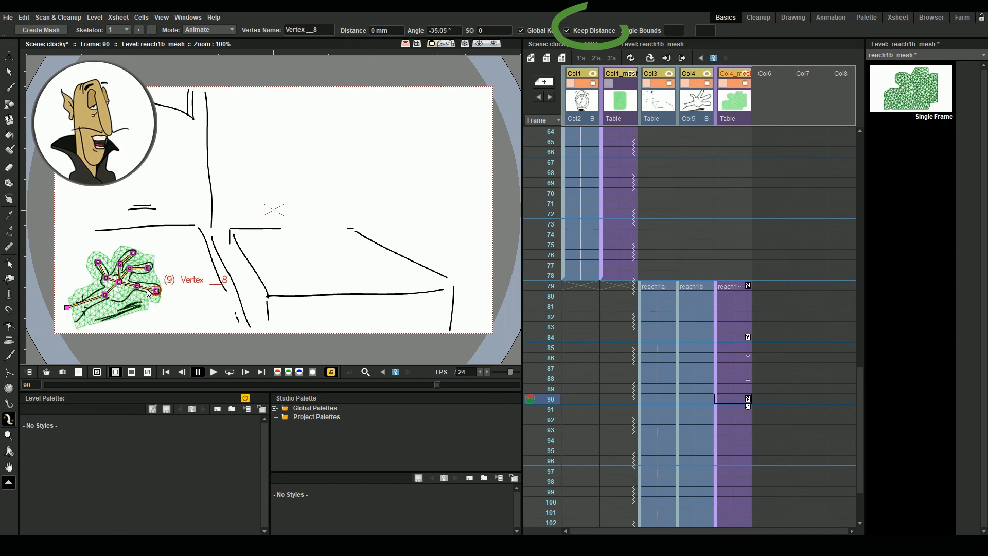
{"action": "left_click", "coordinate": [105, 295]}
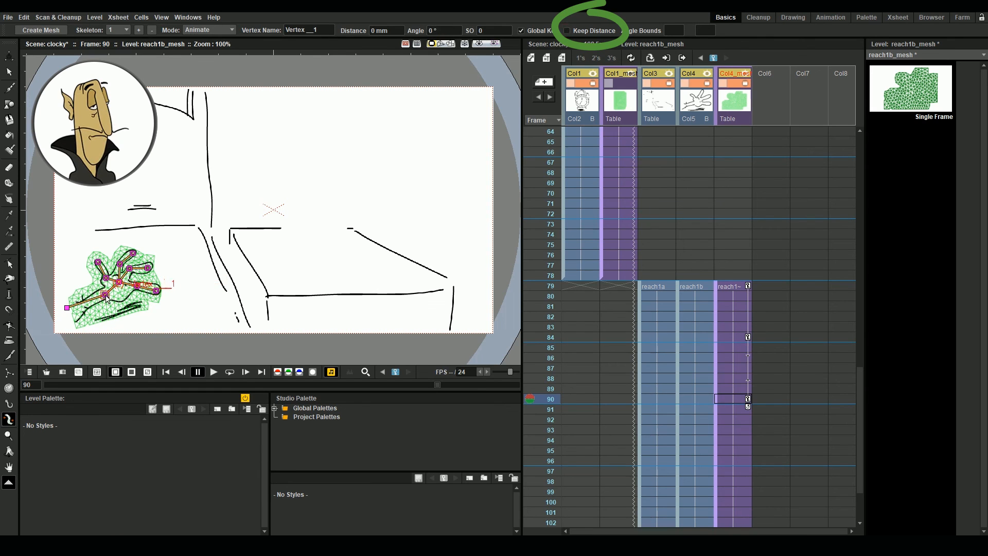
{"action": "left_click_drag", "start_coordinate": [106, 297], "coordinate": [119, 292]}
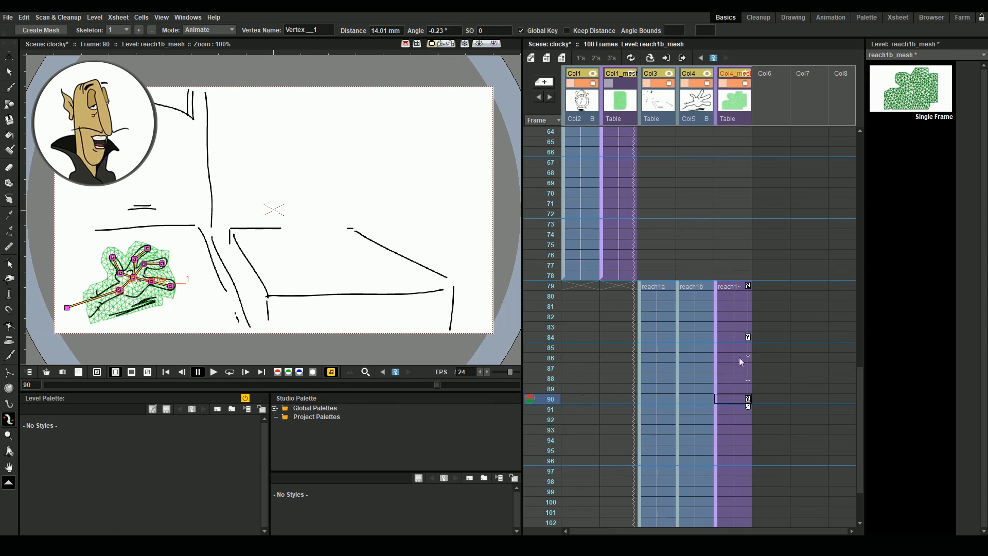
Hide the hand mesh overlay and scrub through the hand animation from frame 84 onward.
{"action": "left_click", "coordinate": [747, 337]}
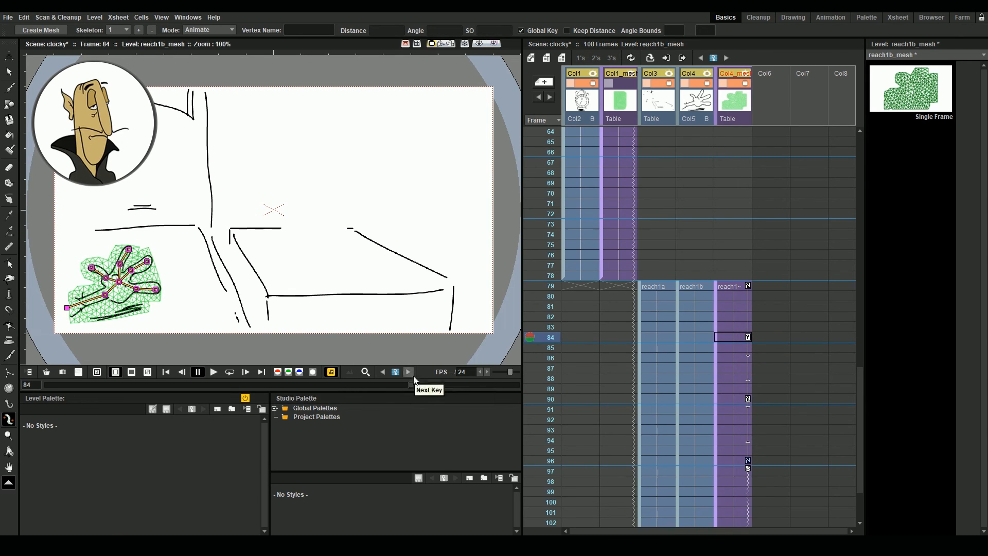
{"action": "left_click", "coordinate": [746, 83]}
{"action": "left_click_drag", "start_coordinate": [411, 385], "coordinate": [475, 382]}
Load clocky..png from outputs/clocky into Col6 at frame 79 and move the clock to about 37 mm E/W and 10 mm N/S.
{"action": "left_click", "coordinate": [732, 327]}
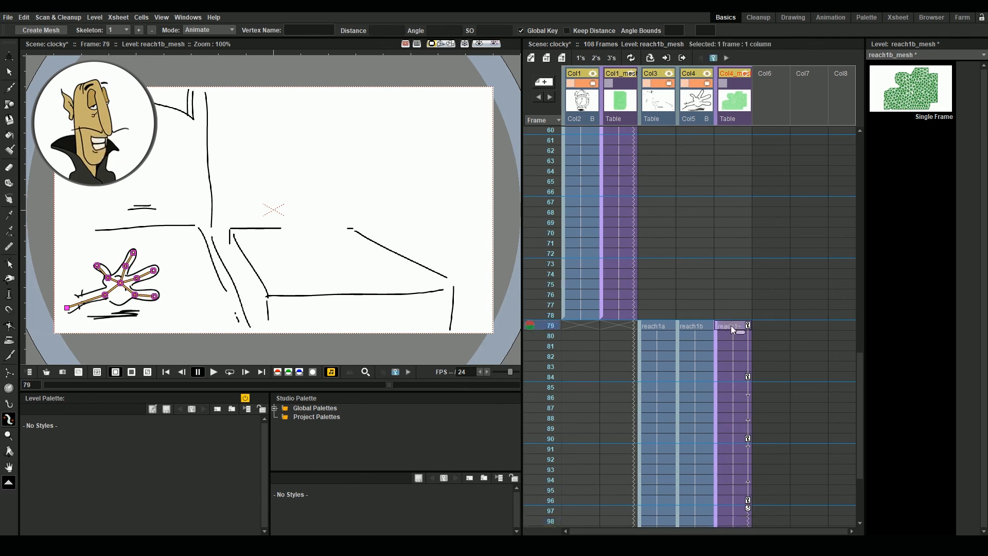
{"action": "left_click", "coordinate": [765, 325]}
{"action": "right_click", "coordinate": [765, 325]}
{"action": "left_click", "coordinate": [771, 330]}
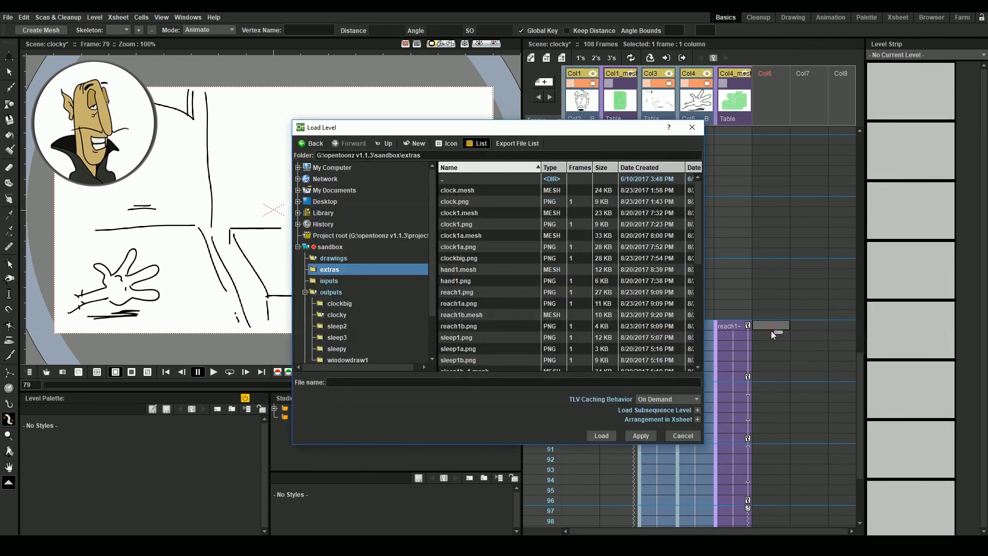
{"action": "left_click", "coordinate": [331, 292]}
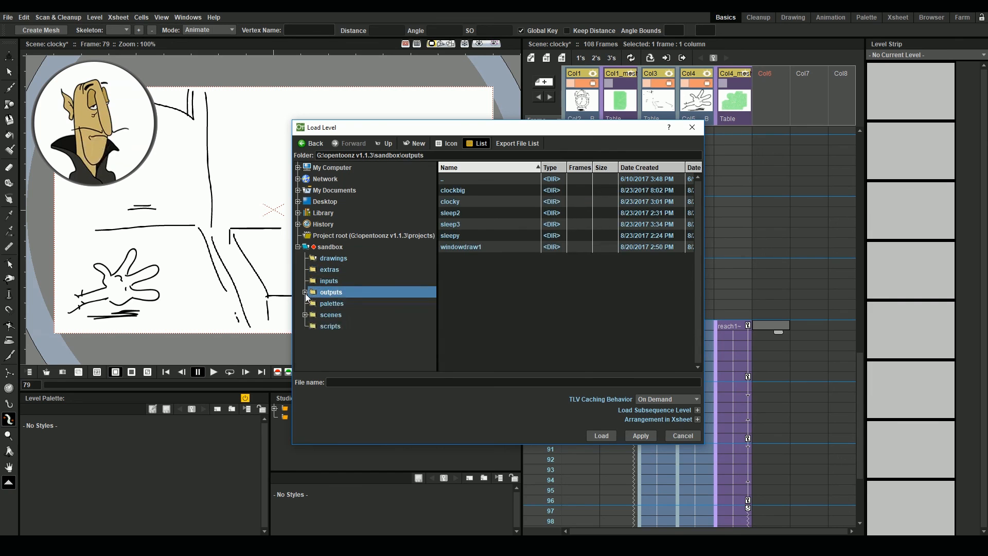
{"action": "left_click", "coordinate": [333, 314]}
{"action": "left_click", "coordinate": [468, 190]}
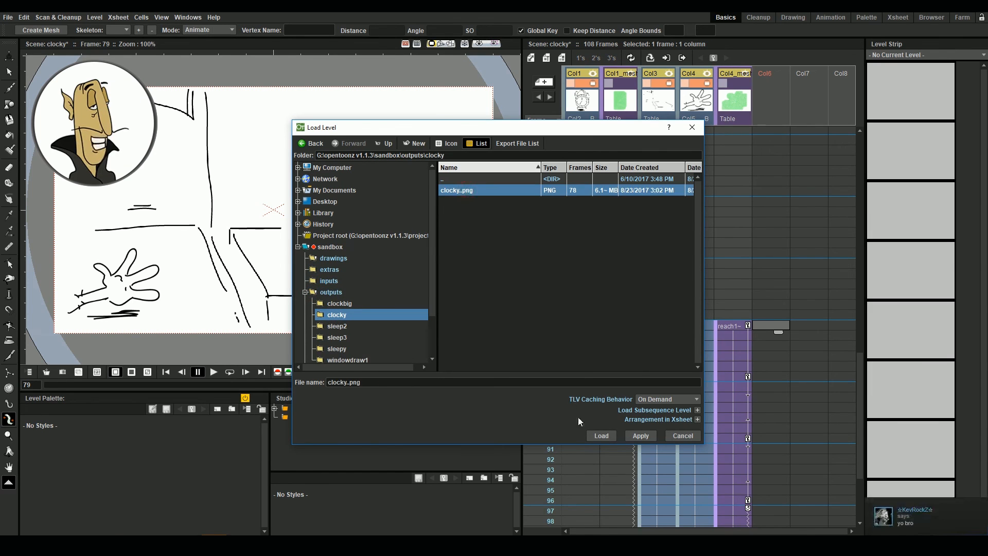
{"action": "left_click", "coordinate": [644, 436]}
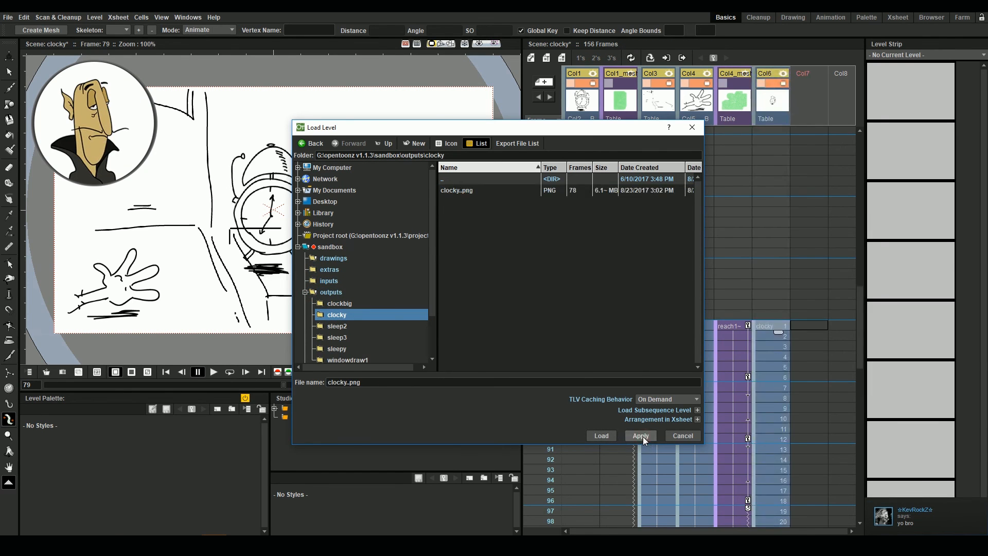
{"action": "left_click", "coordinate": [684, 436]}
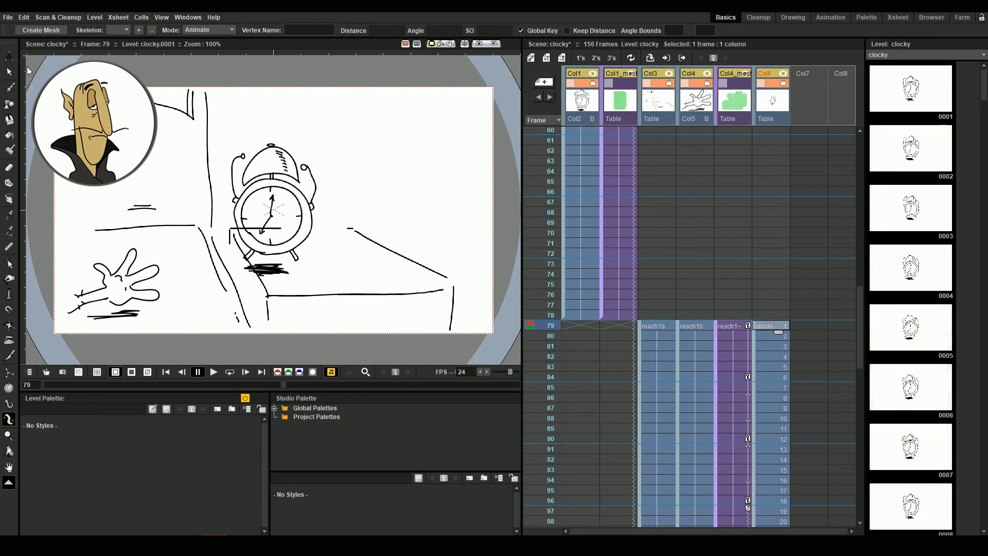
{"action": "left_click", "coordinate": [9, 55]}
{"action": "left_click_drag", "start_coordinate": [275, 210], "coordinate": [314, 202]}
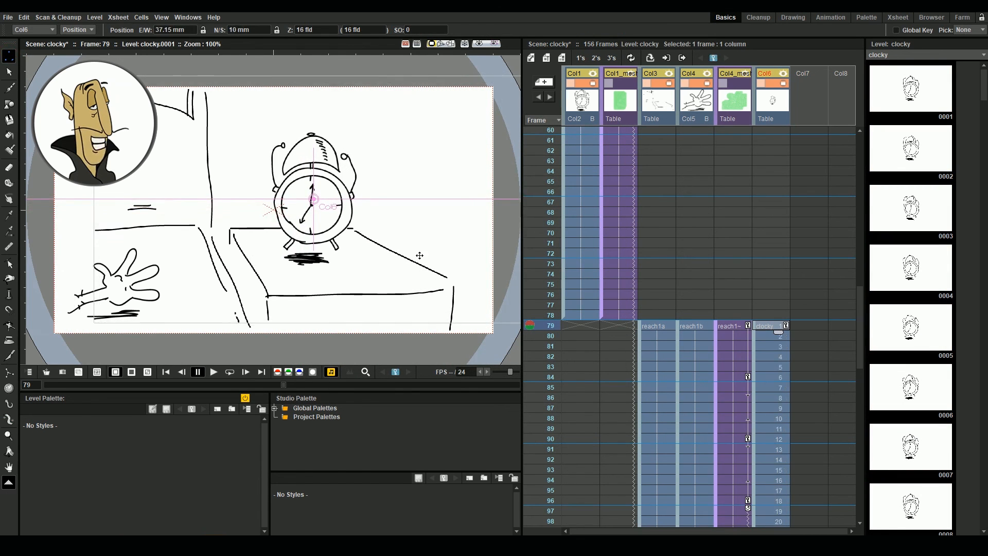
Extend the reach1a, reach1b and hand mesh exposures from frame 108 down alongside the clock sequence and scrub through the result.
{"action": "scroll", "coordinate": [668, 324], "scroll_direction": "down", "scroll_amount": 10}
{"action": "left_click_drag", "start_coordinate": [660, 193], "coordinate": [739, 194]}
{"action": "scroll", "coordinate": [739, 308], "scroll_direction": "down", "scroll_amount": 2}
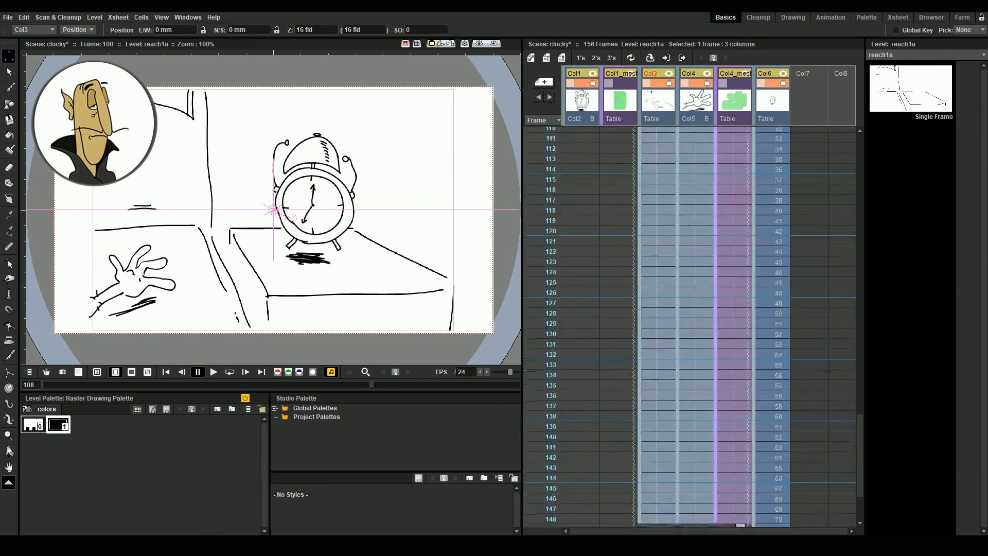
{"action": "scroll", "coordinate": [723, 459], "scroll_direction": "down", "scroll_amount": 3}
{"action": "left_click_drag", "start_coordinate": [373, 384], "coordinate": [314, 379]}
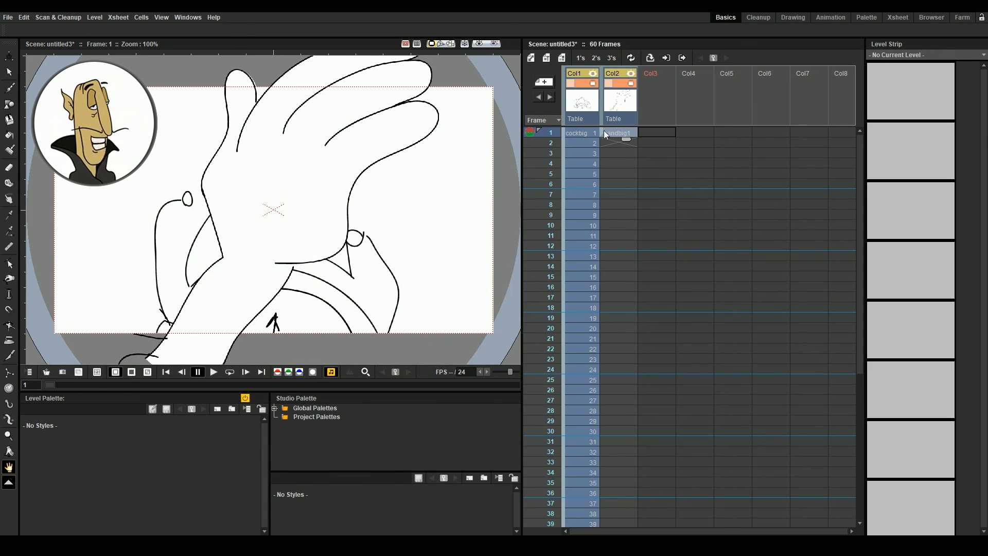
Move the cockbig clock in Col1 to about 15 mm E/W and -49 mm N/S at frame 1.
{"action": "left_click", "coordinate": [586, 133]}
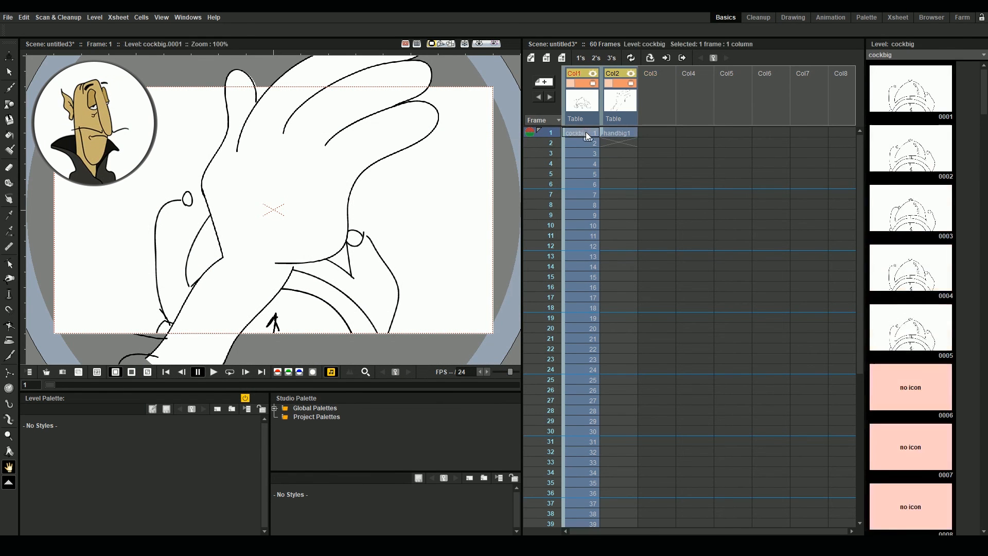
{"action": "left_click", "coordinate": [9, 55]}
{"action": "left_click_drag", "start_coordinate": [285, 254], "coordinate": [301, 307]}
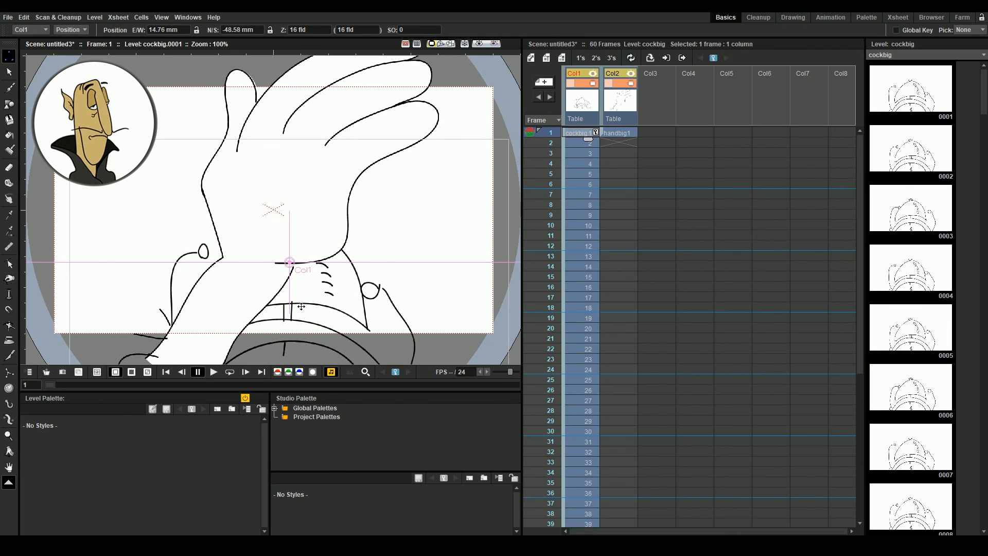
Create a plastic mesh for the handbig1 hand with 5.08 mm edges and extend the hand and mesh exposures to frame 60.
{"action": "left_click", "coordinate": [619, 133]}
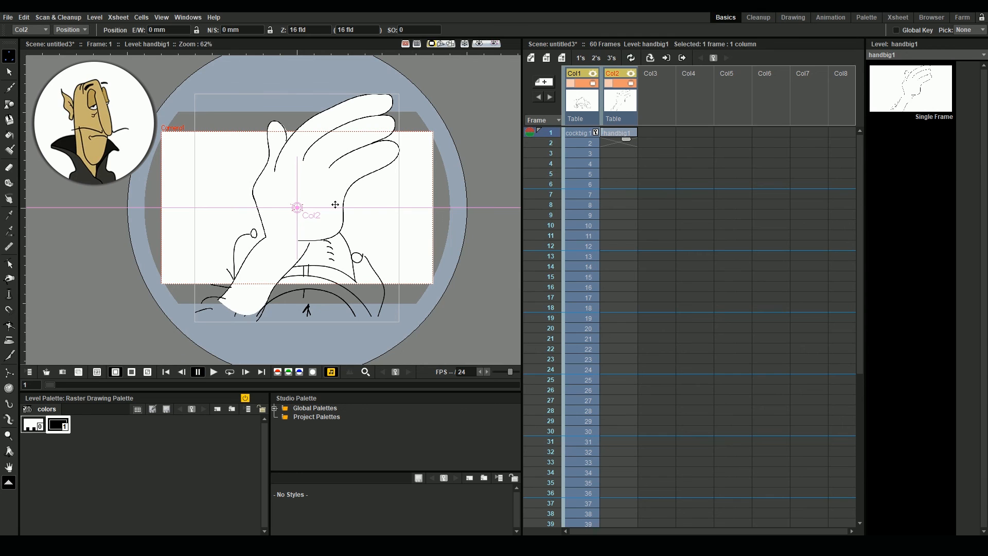
{"action": "left_click", "coordinate": [8, 420]}
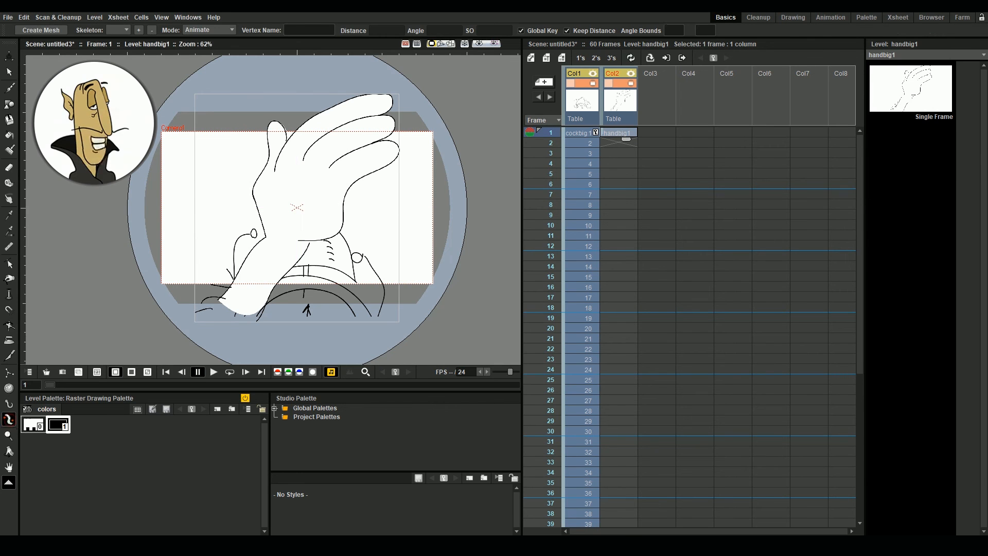
{"action": "left_click", "coordinate": [41, 30]}
{"action": "left_click", "coordinate": [218, 365]}
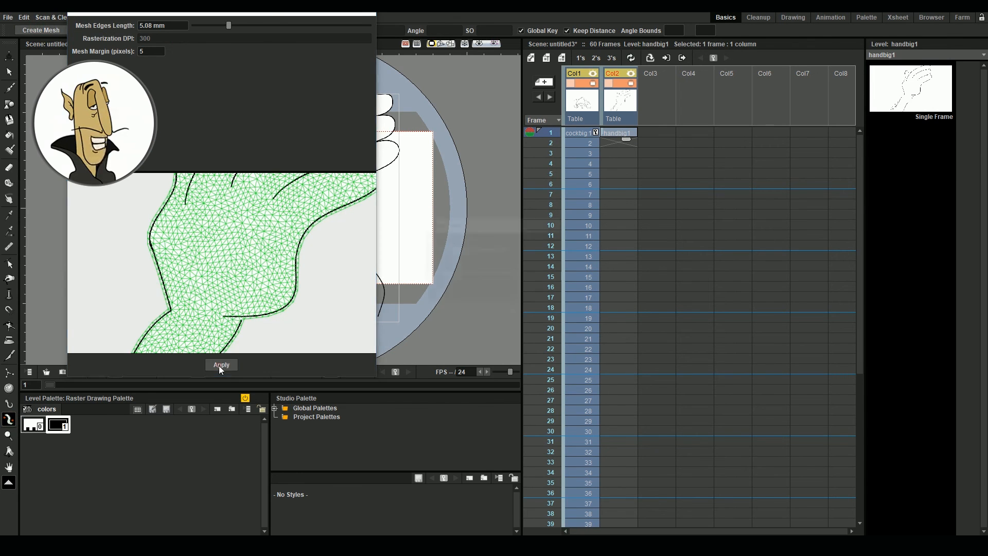
{"action": "left_click_drag", "start_coordinate": [626, 138], "coordinate": [537, 519]}
{"action": "scroll", "coordinate": [650, 257], "scroll_direction": "up", "scroll_amount": 5}
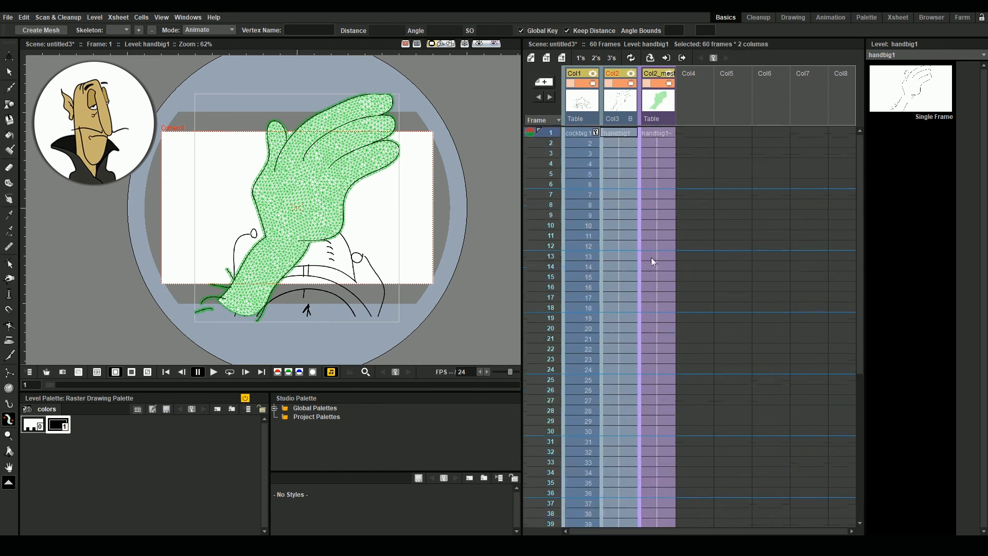
At frame 1, move the handbig1 mesh to about -123 mm E/W, -33 mm N/S and the clock to 78 mm, -15 mm.
{"action": "left_click", "coordinate": [657, 133]}
{"action": "left_click", "coordinate": [9, 56]}
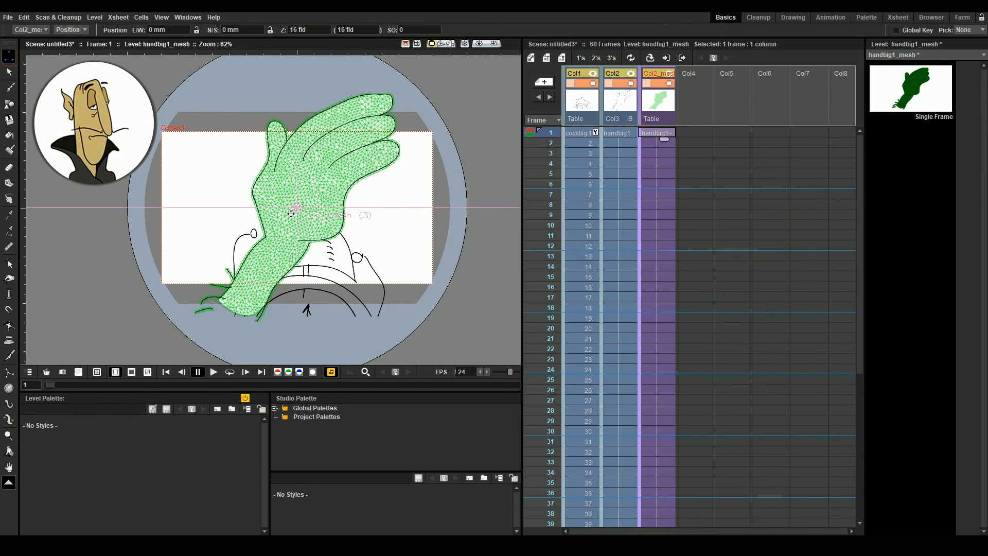
{"action": "left_click_drag", "start_coordinate": [292, 215], "coordinate": [210, 236]}
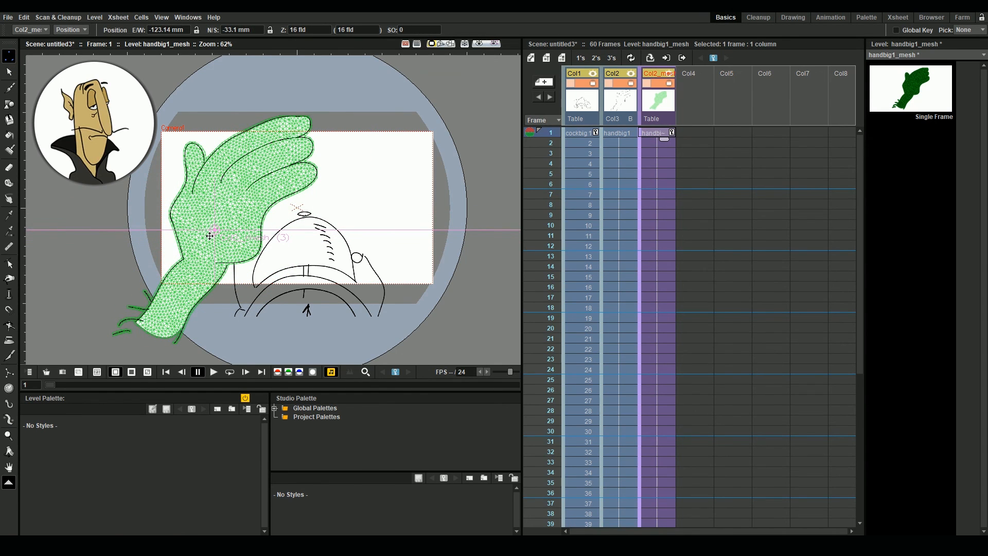
{"action": "left_click", "coordinate": [586, 134]}
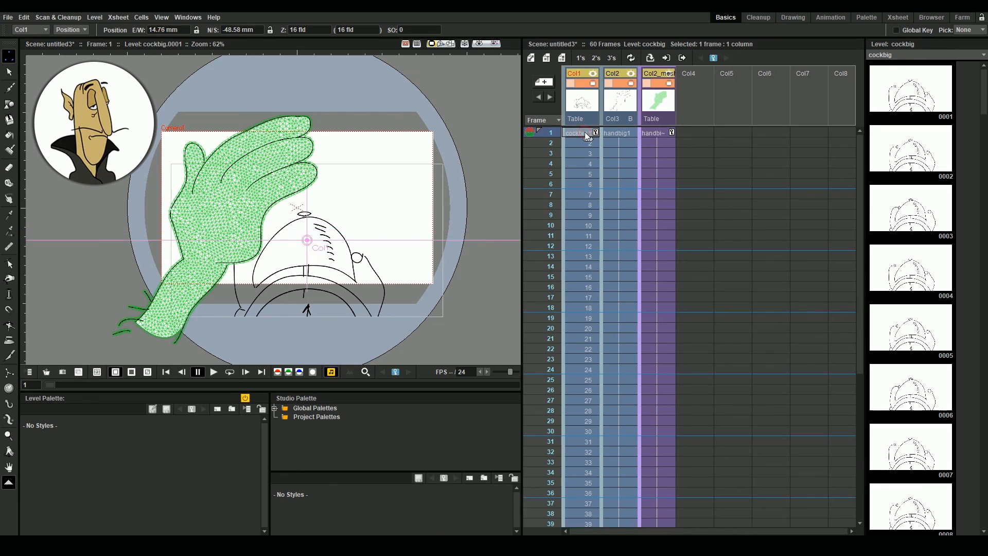
{"action": "left_click_drag", "start_coordinate": [290, 278], "coordinate": [332, 256]}
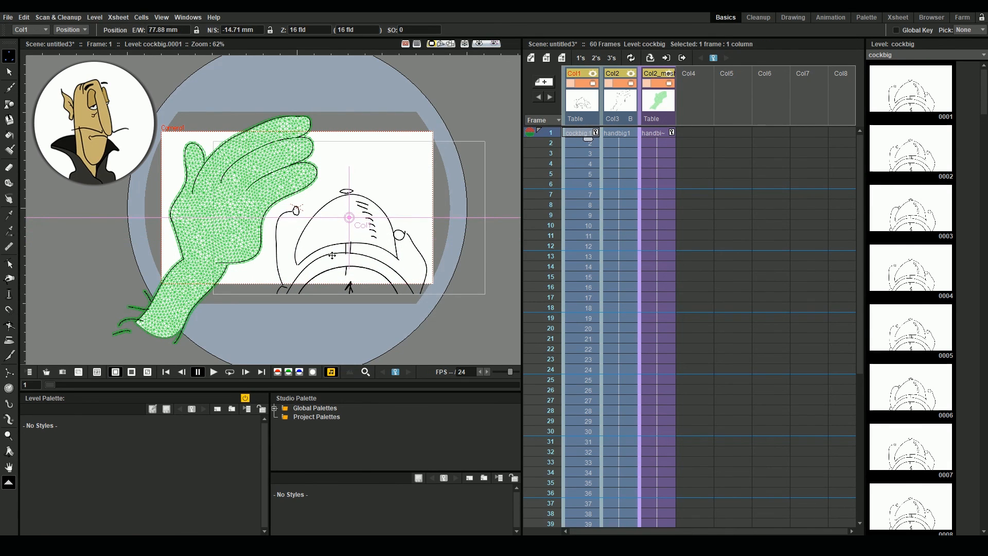
Build a five-vertex skeleton on the handbig1 mesh, from the wrist through the palm and along the index finger to its tip.
{"action": "left_click", "coordinate": [653, 133]}
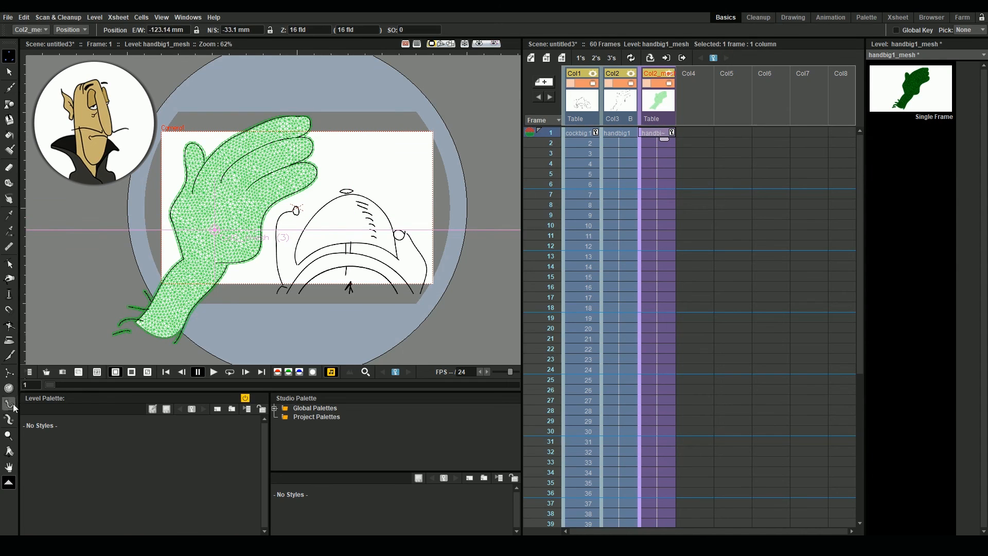
{"action": "left_click", "coordinate": [9, 419]}
{"action": "left_click", "coordinate": [209, 30]}
{"action": "left_click", "coordinate": [216, 57]}
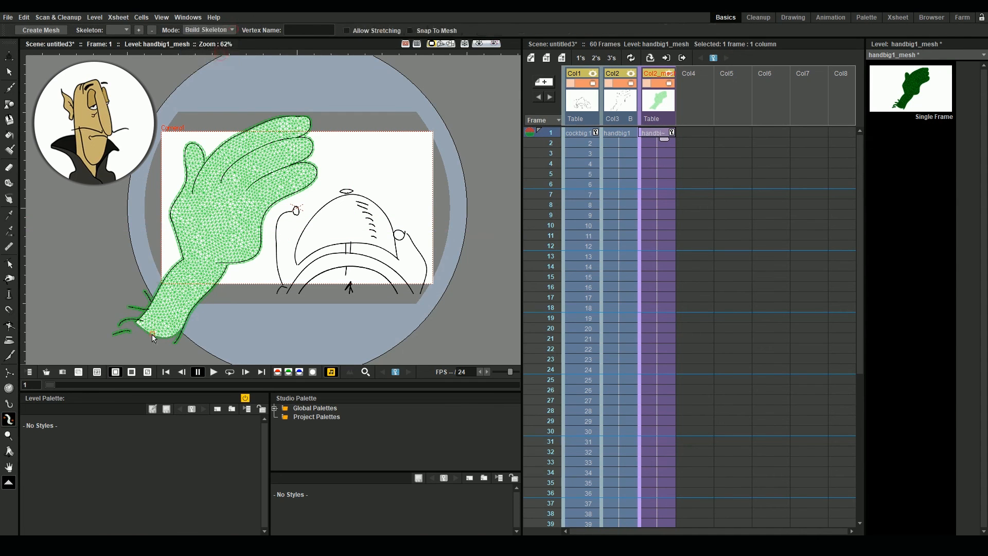
{"action": "left_click", "coordinate": [152, 335]}
{"action": "left_click", "coordinate": [206, 261]}
{"action": "left_click", "coordinate": [218, 180]}
{"action": "left_click", "coordinate": [248, 139]}
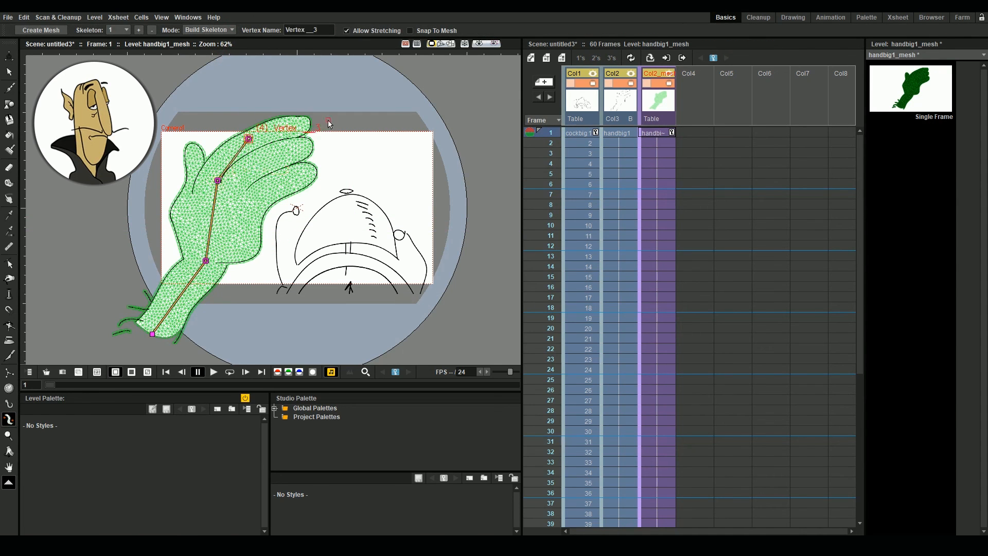
{"action": "left_click", "coordinate": [305, 127]}
Switch the skeleton to Animate mode and bend the big hand back until it stands upright at frame 1.
{"action": "left_click", "coordinate": [232, 29]}
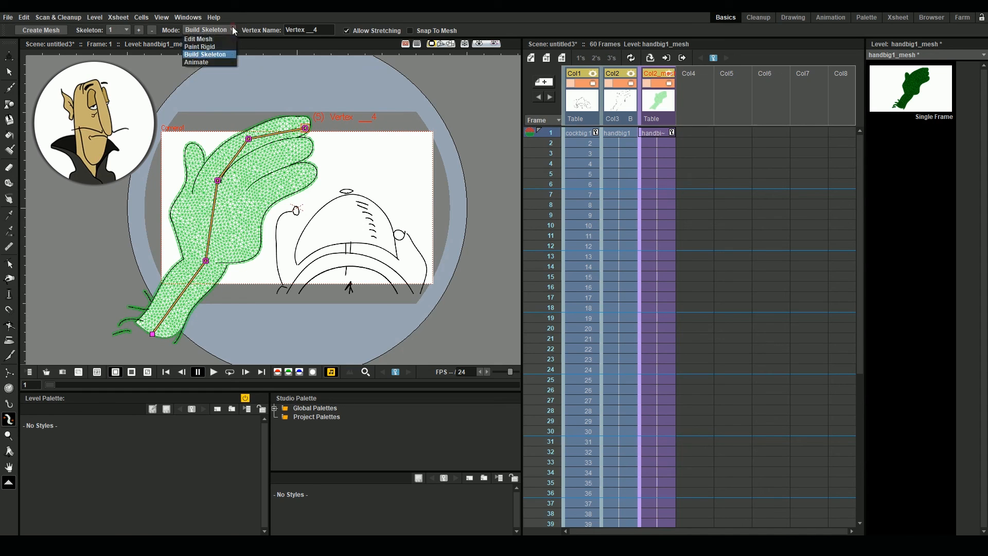
{"action": "left_click", "coordinate": [222, 60]}
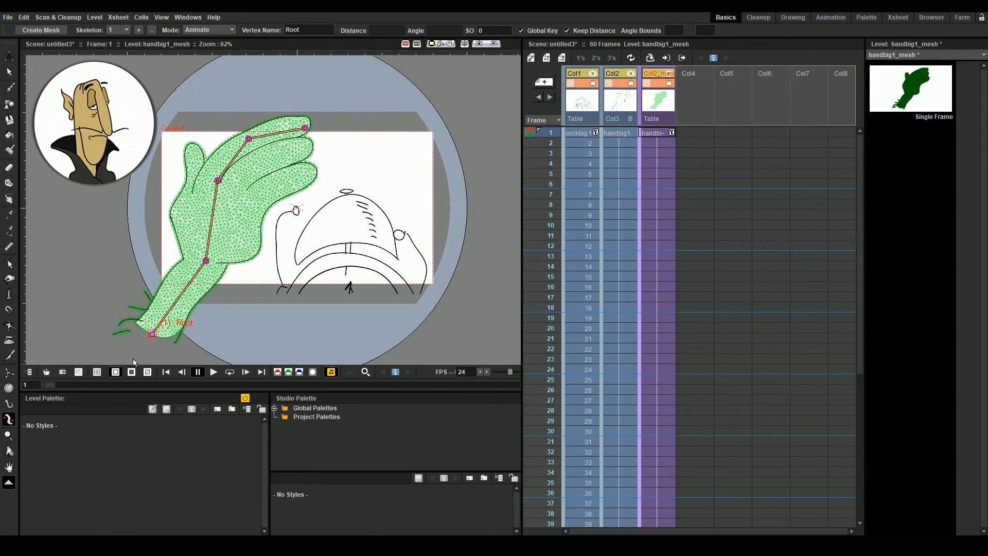
{"action": "left_click_drag", "start_coordinate": [206, 261], "coordinate": [182, 260]}
{"action": "left_click_drag", "start_coordinate": [244, 94], "coordinate": [181, 73]}
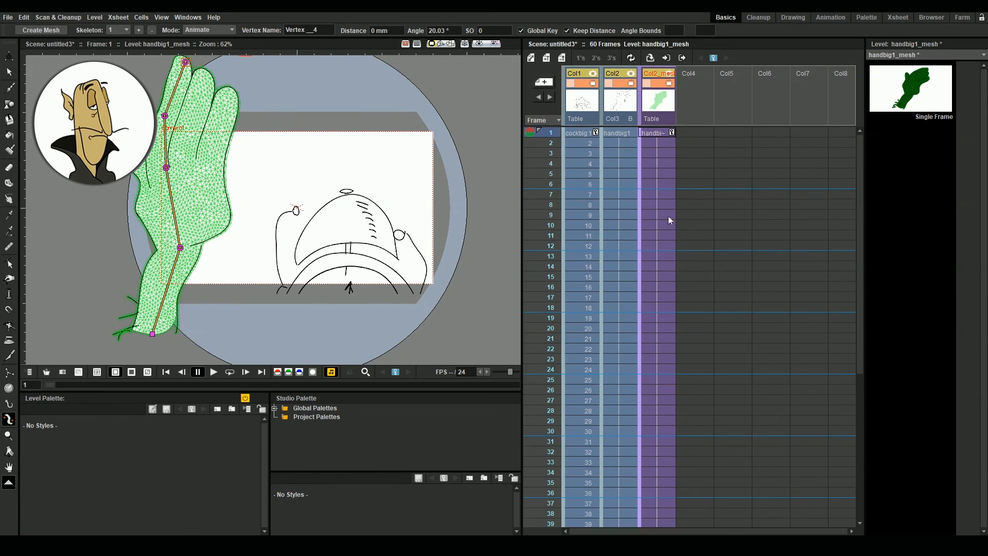
At frame 6, swing the big hand down over the alarm clock and bend its fingers onto the bell.
{"action": "left_click", "coordinate": [669, 187]}
{"action": "left_click_drag", "start_coordinate": [181, 248], "coordinate": [256, 200]}
{"action": "left_click_drag", "start_coordinate": [289, 158], "coordinate": [366, 186]}
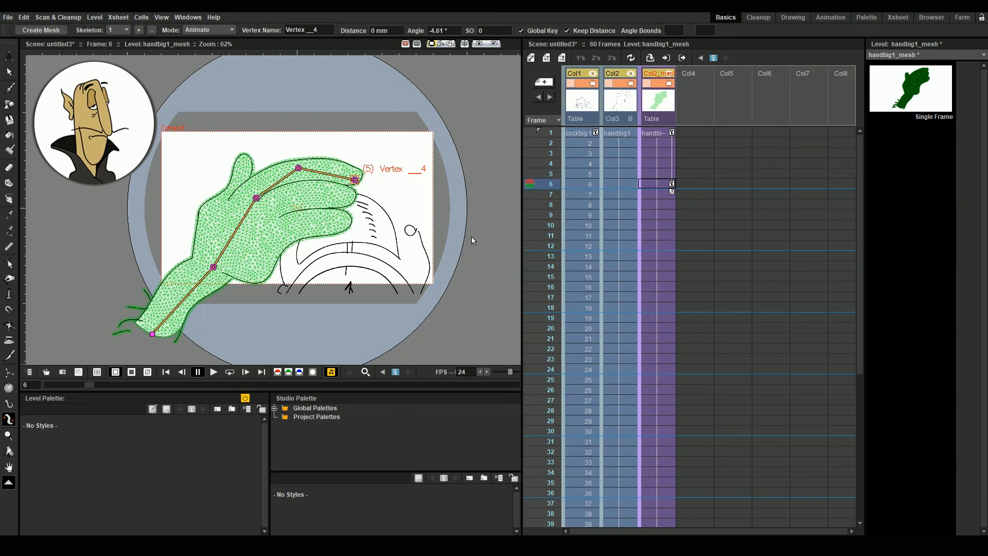
At frame 11, pose the big hand raised off the clock with straightened fingers, and scrub frames 1 to 12.
{"action": "left_click", "coordinate": [669, 239]}
{"action": "left_click_drag", "start_coordinate": [213, 268], "coordinate": [204, 260]}
{"action": "left_click_drag", "start_coordinate": [238, 185], "coordinate": [227, 189]}
{"action": "left_click_drag", "start_coordinate": [317, 138], "coordinate": [312, 116]}
{"action": "left_click_drag", "start_coordinate": [549, 132], "coordinate": [555, 247]}
Delete the cockbig exposures from frame 12 to 60, hold drawing 11 through frame 60, and scrub back with the hand mesh's visibility toggled.
{"action": "left_click", "coordinate": [582, 247]}
{"action": "scroll", "coordinate": [582, 247], "scroll_direction": "down", "scroll_amount": 6}
{"action": "scroll", "coordinate": [583, 278], "scroll_direction": "down", "scroll_amount": 8}
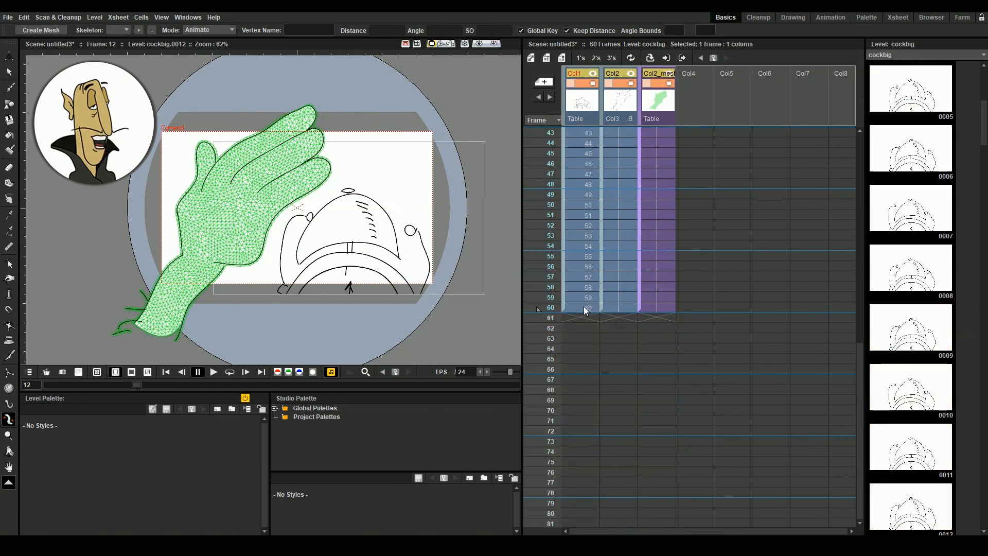
{"action": "left_click", "coordinate": [584, 307], "text": "shift"}
{"action": "key", "text": "Delete"}
{"action": "left_click", "coordinate": [585, 234]}
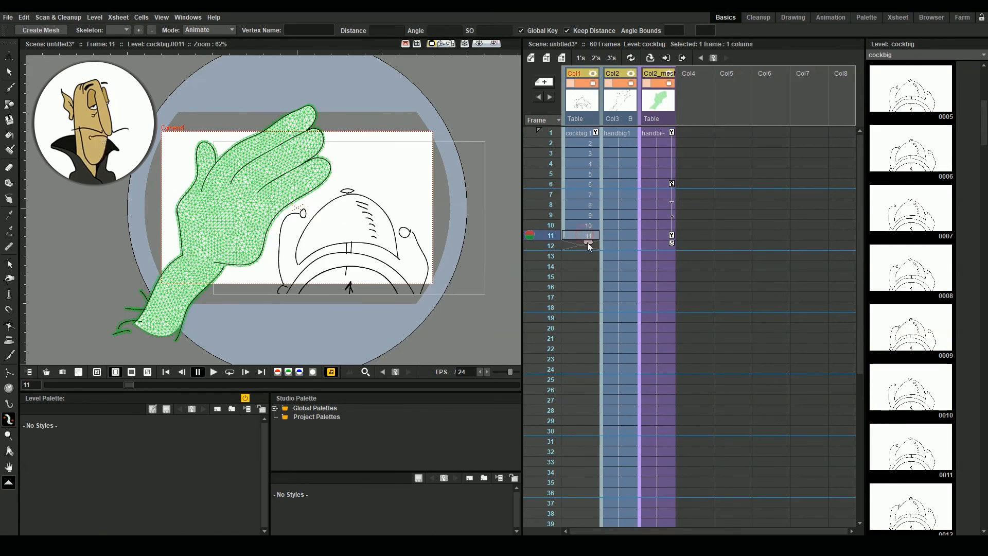
{"action": "mouse_move", "coordinate": [587, 242]}
{"action": "left_mouse_down"}
{"action": "mouse_move", "coordinate": [587, 520]}
{"action": "mouse_move", "coordinate": [584, 388]}
{"action": "left_mouse_up"}
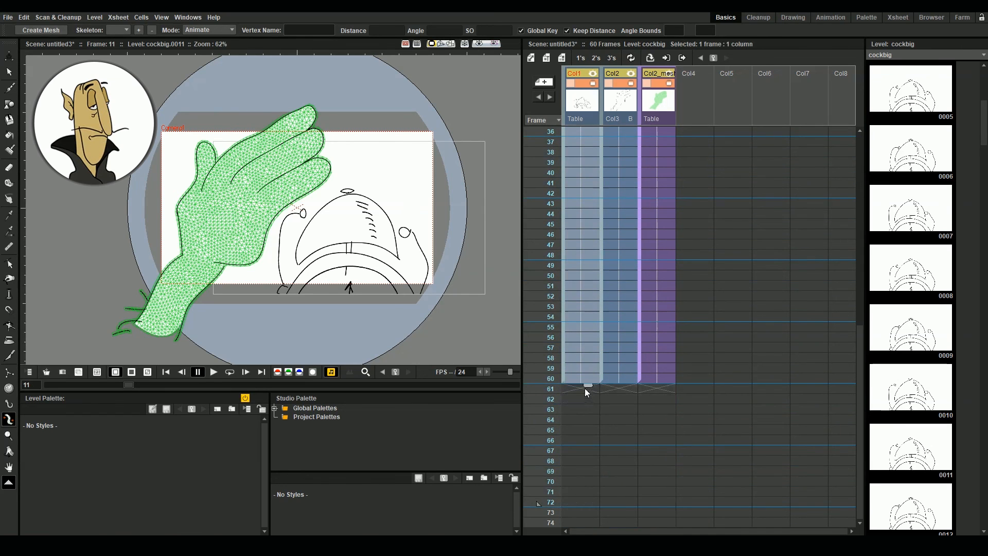
{"action": "left_click", "coordinate": [667, 77]}
{"action": "mouse_move", "coordinate": [129, 385]}
{"action": "left_mouse_down"}
{"action": "mouse_move", "coordinate": [62, 387]}
{"action": "mouse_move", "coordinate": [178, 385]}
{"action": "mouse_move", "coordinate": [29, 390]}
{"action": "left_mouse_up"}
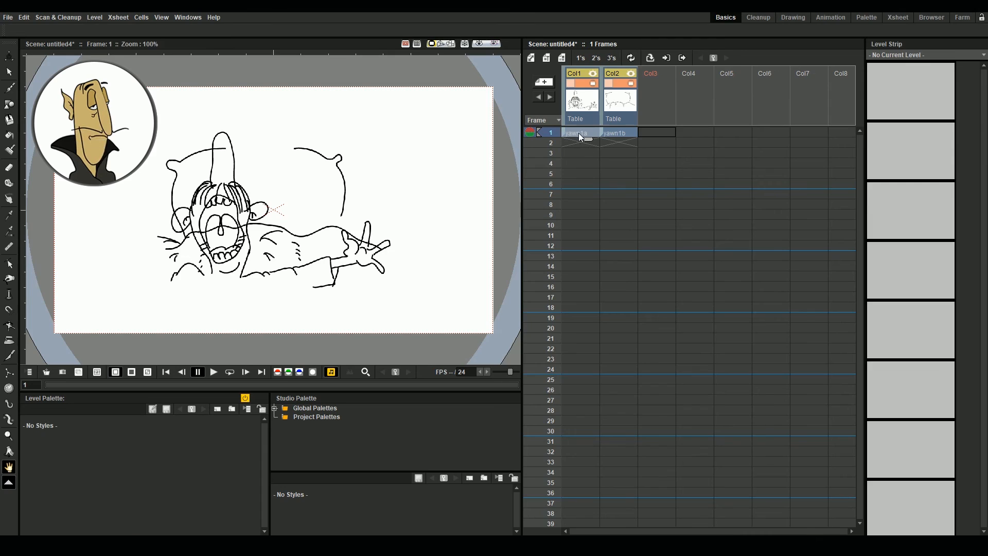
Create a plastic mesh for the yawn1a character with 5.08 mm edges and a 25-pixel margin.
{"action": "left_click", "coordinate": [579, 133]}
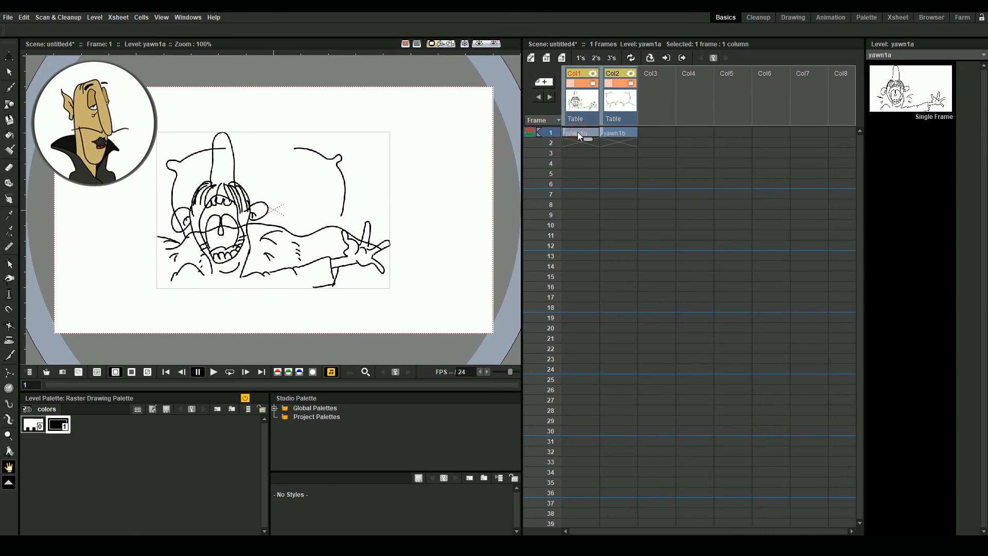
{"action": "left_click", "coordinate": [8, 420]}
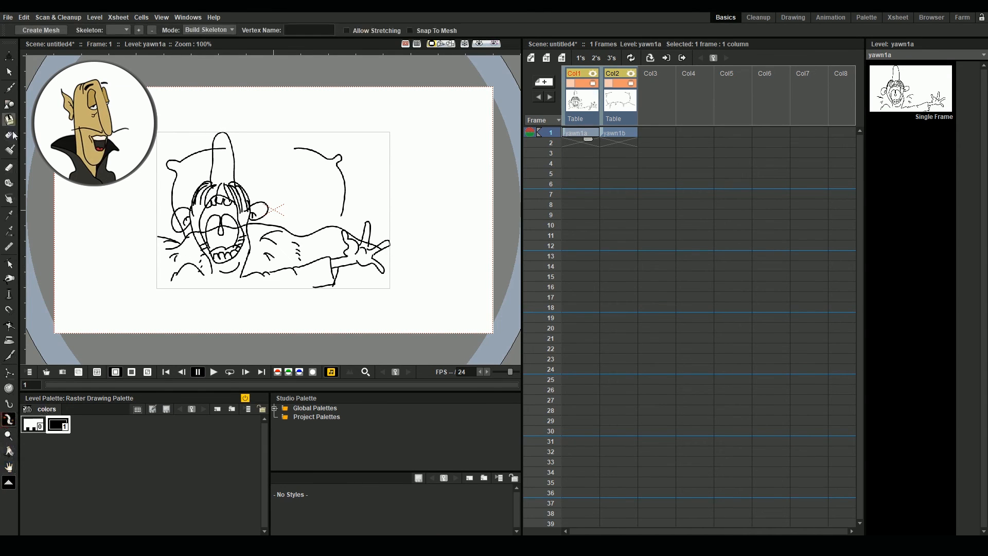
{"action": "left_click", "coordinate": [41, 30]}
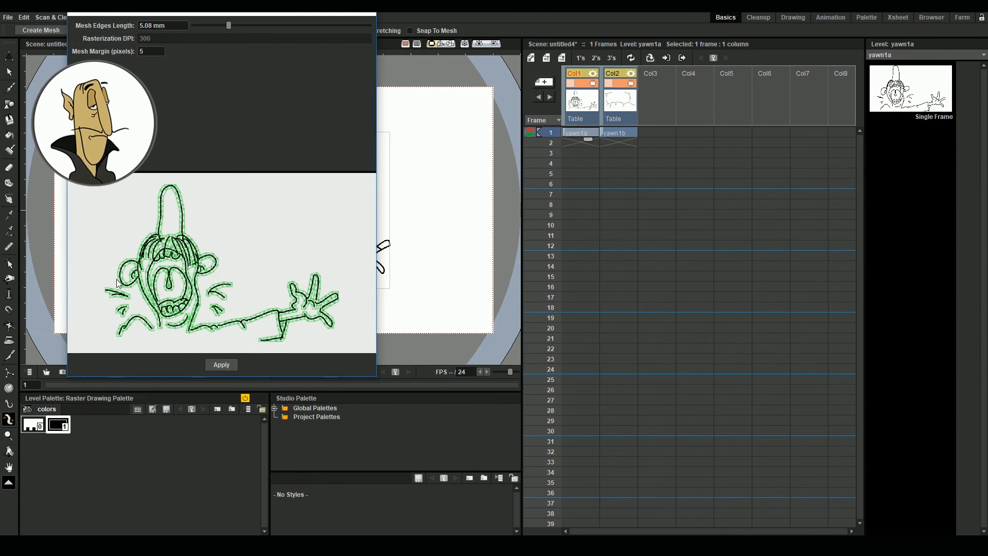
{"action": "left_click_drag", "start_coordinate": [146, 50], "coordinate": [136, 51]}
{"action": "type", "text": "25"}
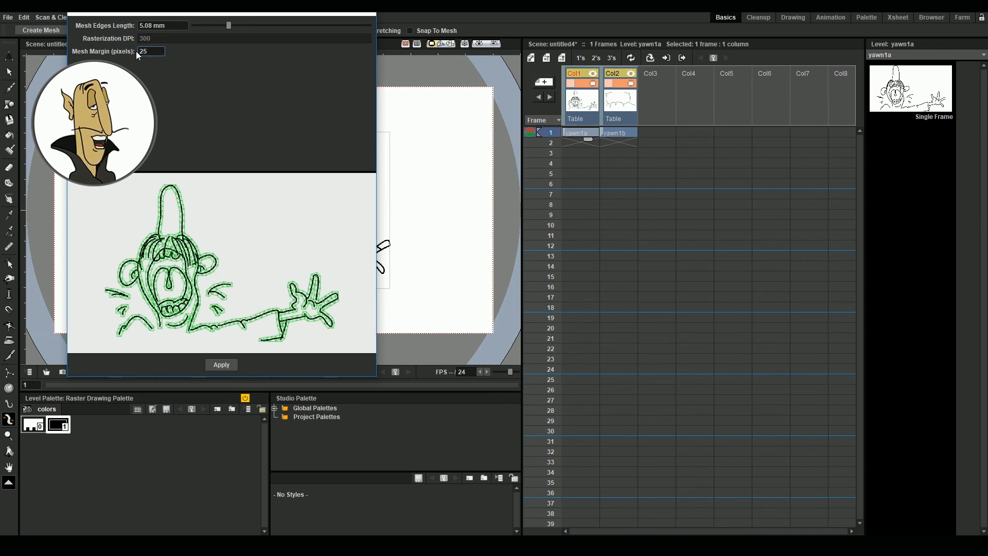
{"action": "key", "text": "Return"}
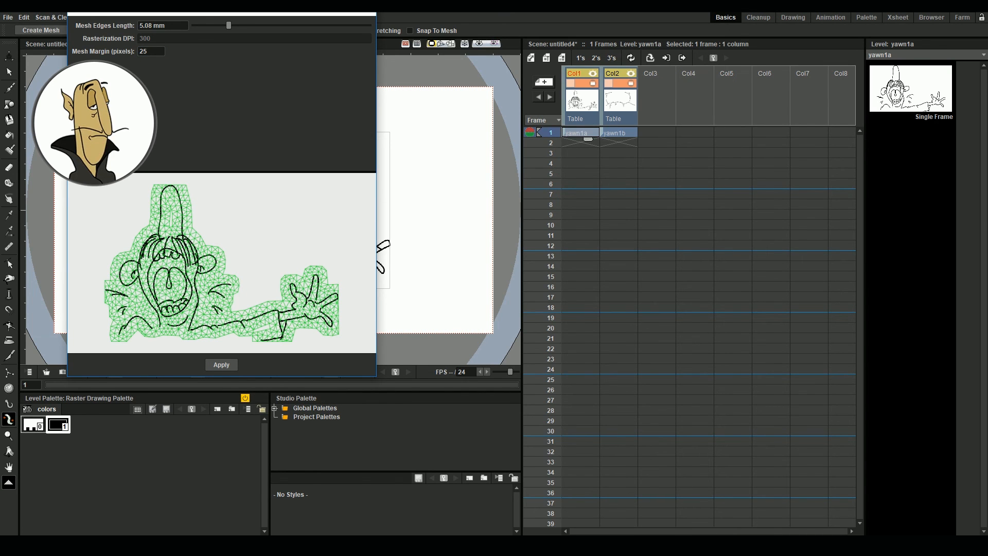
{"action": "left_click", "coordinate": [221, 365]}
Create a plastic mesh for the yawn1b pillow and blanket with 5.08 mm edges and a 10-pixel margin.
{"action": "left_click", "coordinate": [642, 136]}
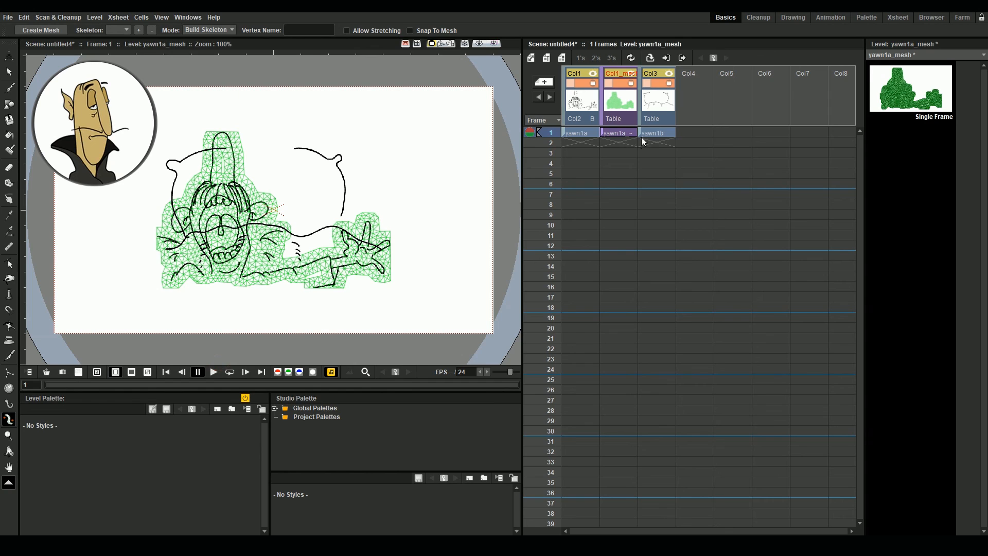
{"action": "left_click", "coordinate": [59, 30]}
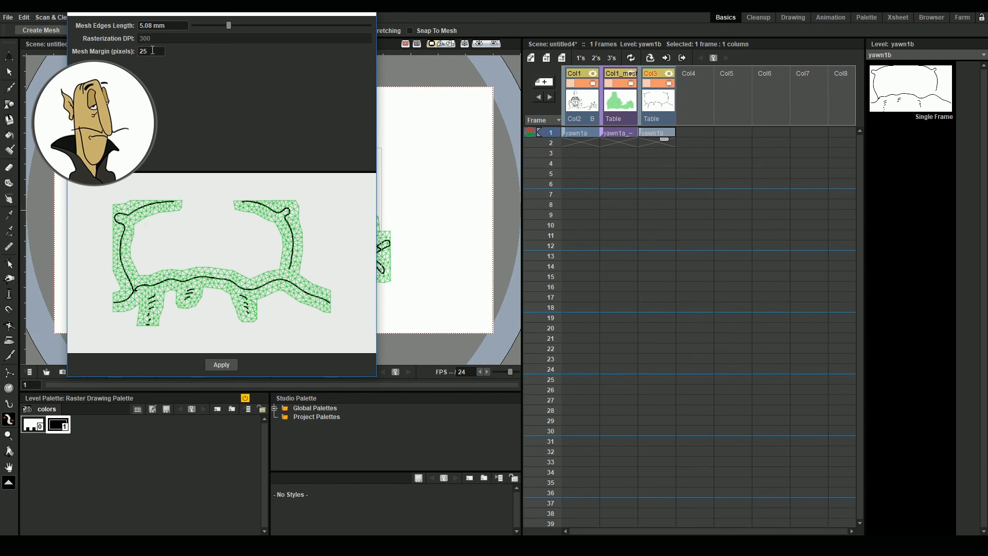
{"action": "left_click", "coordinate": [136, 54]}
{"action": "type", "text": "10"}
{"action": "key", "text": "Return"}
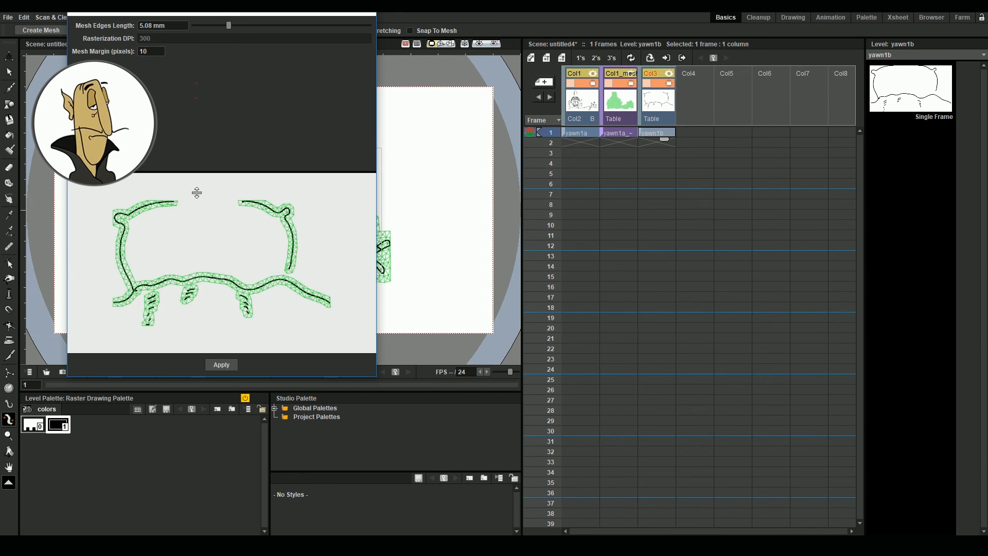
{"action": "left_click", "coordinate": [221, 365]}
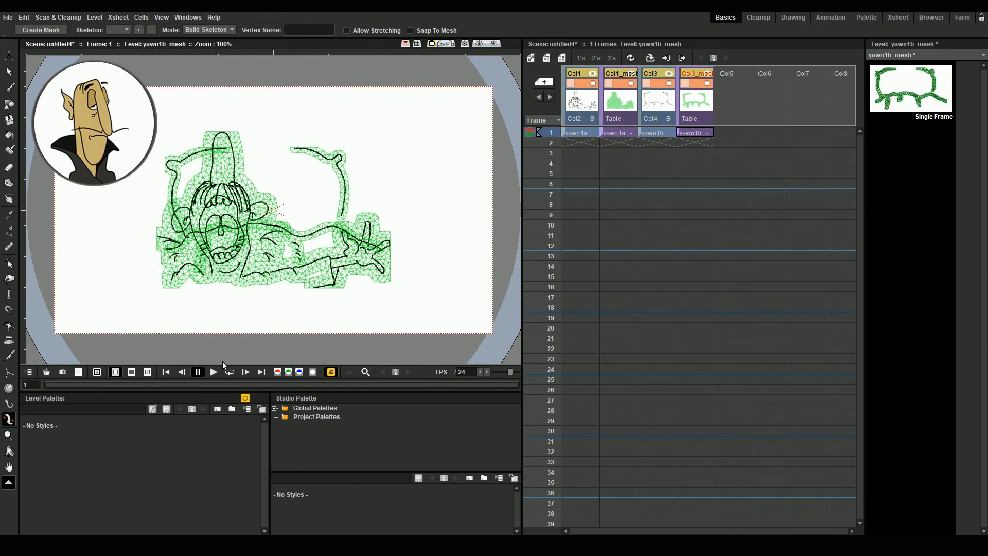
Move the yawn1a mesh to about 31.9 mm E/W, 12.4 mm N/S and the yawn1b mesh to about -3.3 mm, -34.3 mm.
{"action": "left_click", "coordinate": [620, 133]}
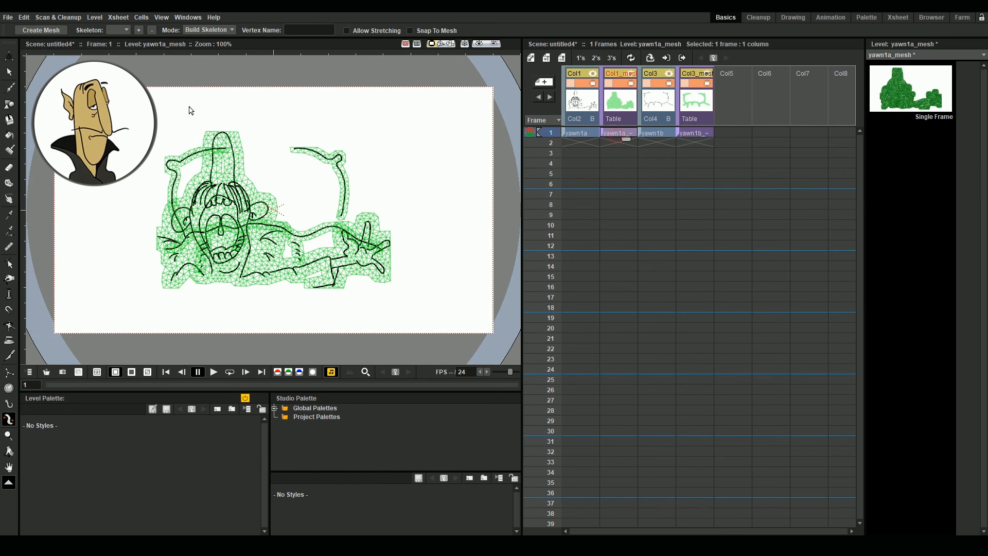
{"action": "left_click", "coordinate": [8, 55]}
{"action": "left_click_drag", "start_coordinate": [240, 260], "coordinate": [273, 244]}
{"action": "left_click", "coordinate": [694, 135]}
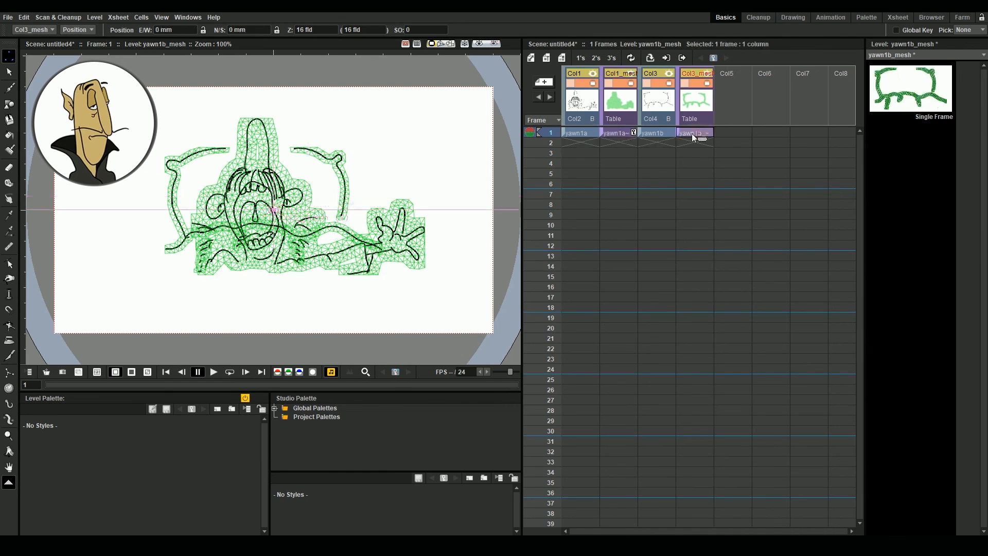
{"action": "left_click_drag", "start_coordinate": [291, 183], "coordinate": [276, 222]}
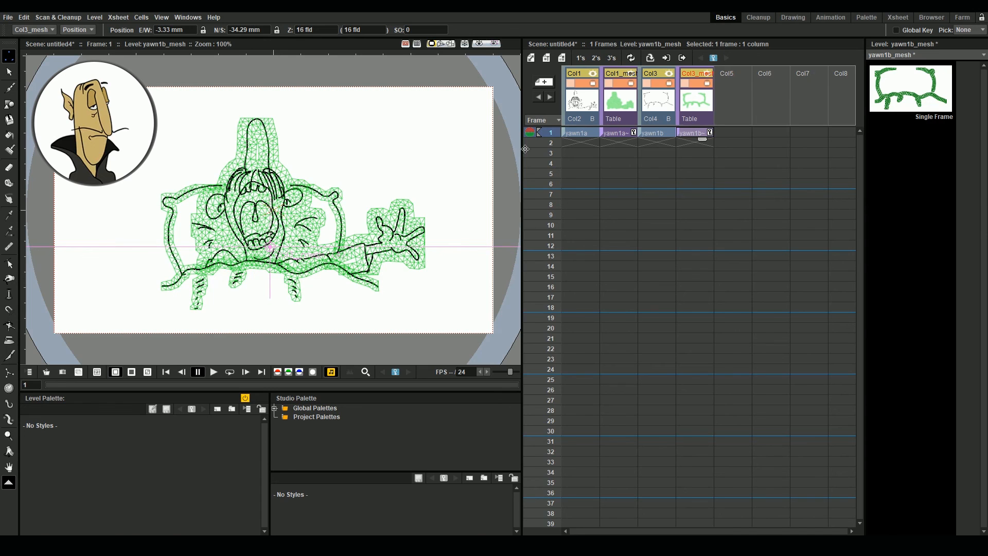
Start a skeleton on the yawn1a mesh with the root at the neck and a chain through the jaw and forehead to the cap's tip.
{"action": "left_click", "coordinate": [620, 133]}
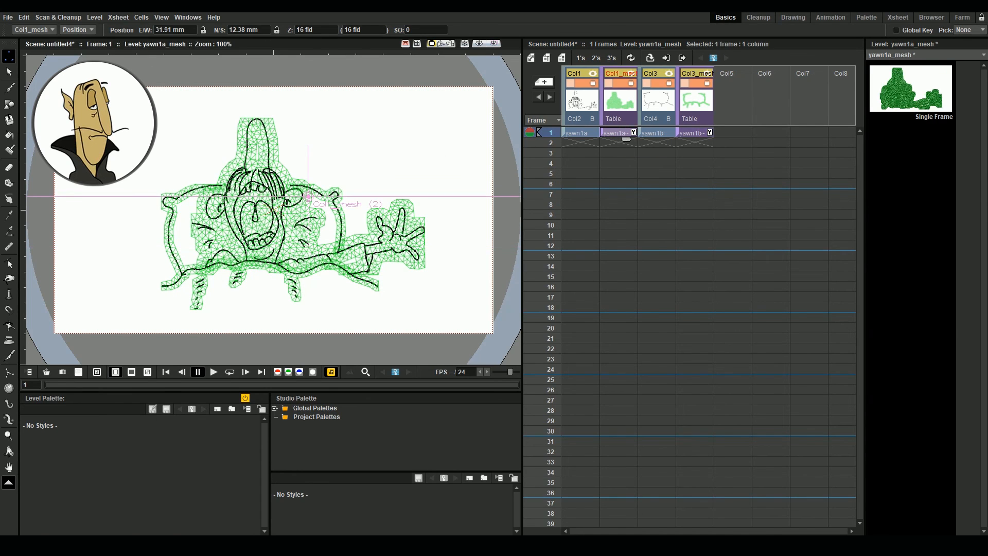
{"action": "left_click", "coordinate": [8, 419]}
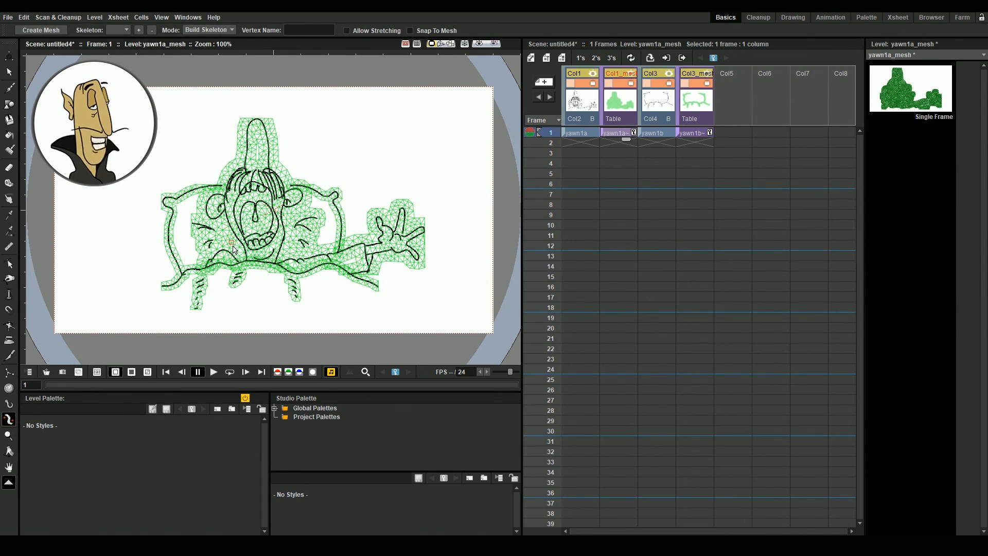
{"action": "left_click", "coordinate": [261, 261]}
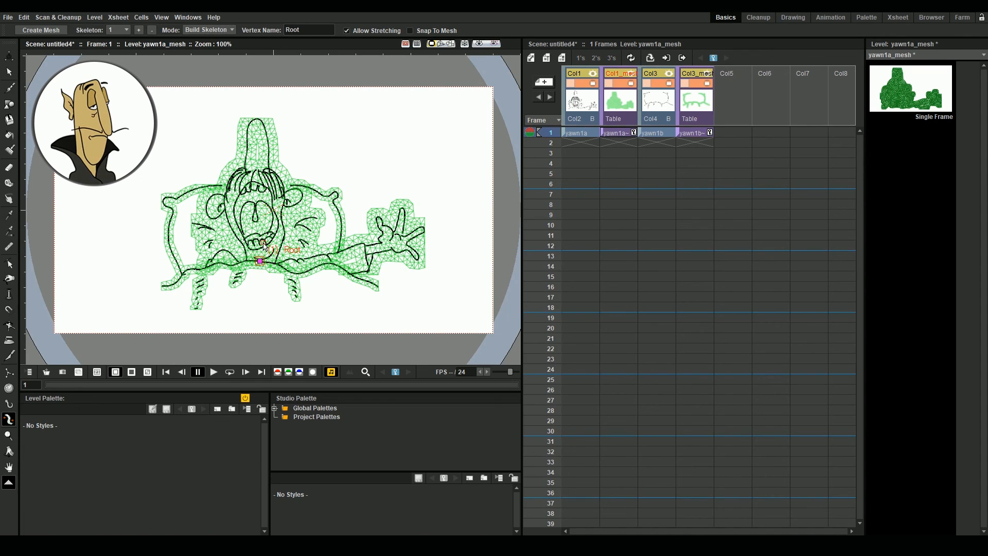
{"action": "left_click", "coordinate": [263, 242]}
{"action": "left_click", "coordinate": [245, 243]}
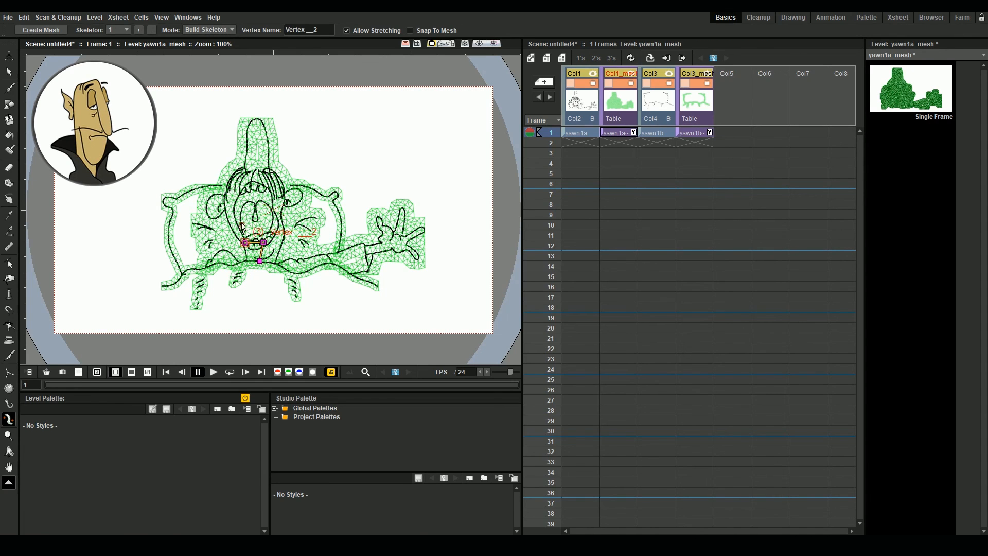
{"action": "left_click", "coordinate": [233, 195]}
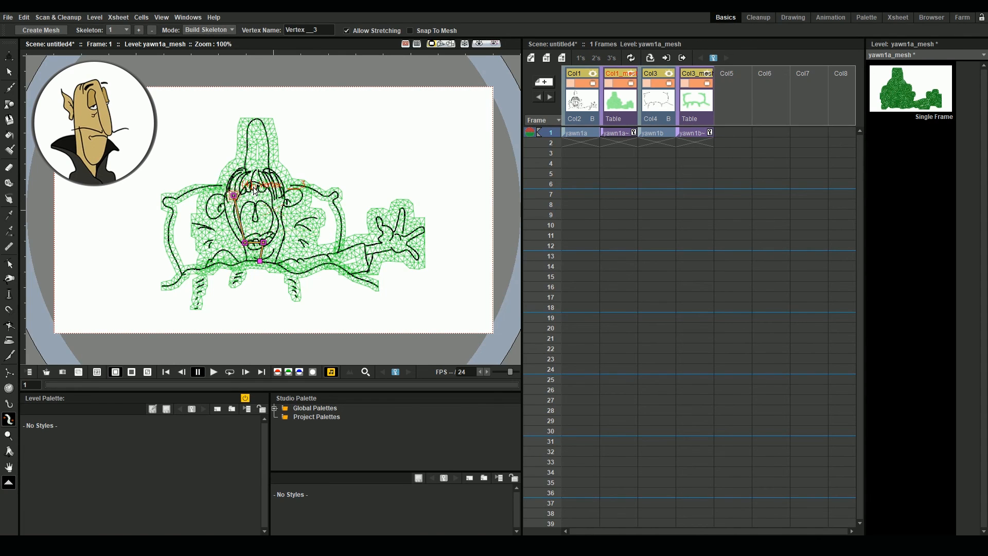
{"action": "left_click", "coordinate": [258, 124]}
Branch an arm chain from the skeleton's root through the shoulder, elbow and wrist to the palm of the outstretched hand.
{"action": "left_click", "coordinate": [260, 262]}
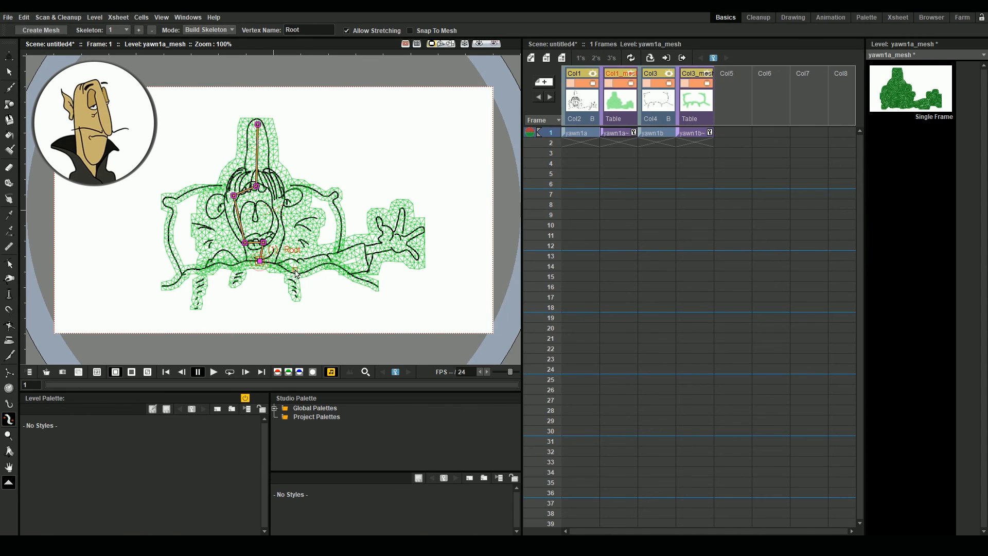
{"action": "left_click", "coordinate": [290, 267]}
{"action": "left_click", "coordinate": [330, 262]}
{"action": "left_click", "coordinate": [366, 253]}
{"action": "left_click", "coordinate": [392, 243]}
Add two-vertex branches from the palm along each of the four digits of the outstretched hand.
{"action": "left_click", "coordinate": [383, 228]}
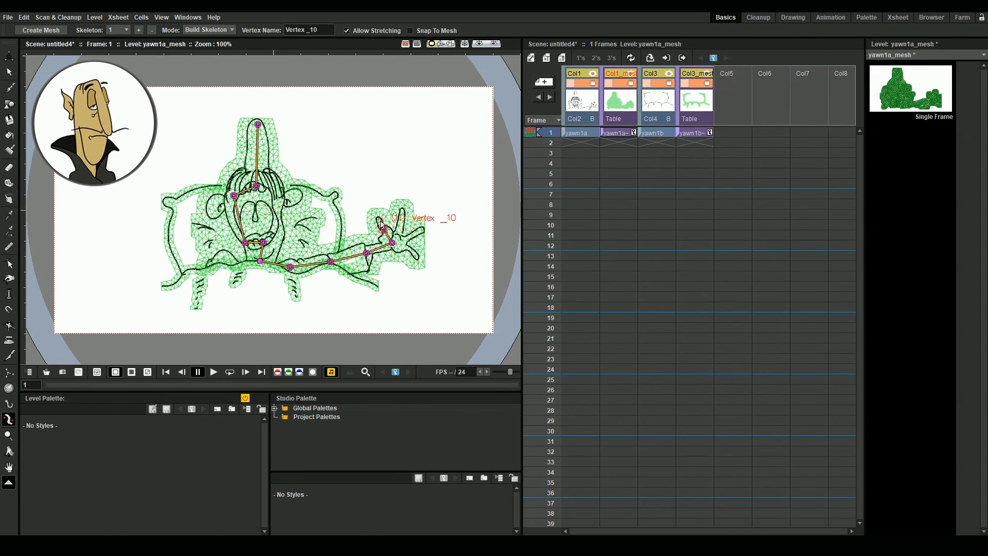
{"action": "left_click", "coordinate": [380, 219]}
{"action": "left_click", "coordinate": [399, 227]}
{"action": "left_click", "coordinate": [404, 211]}
{"action": "left_click", "coordinate": [406, 238]}
{"action": "left_click", "coordinate": [422, 230]}
{"action": "left_click", "coordinate": [406, 248]}
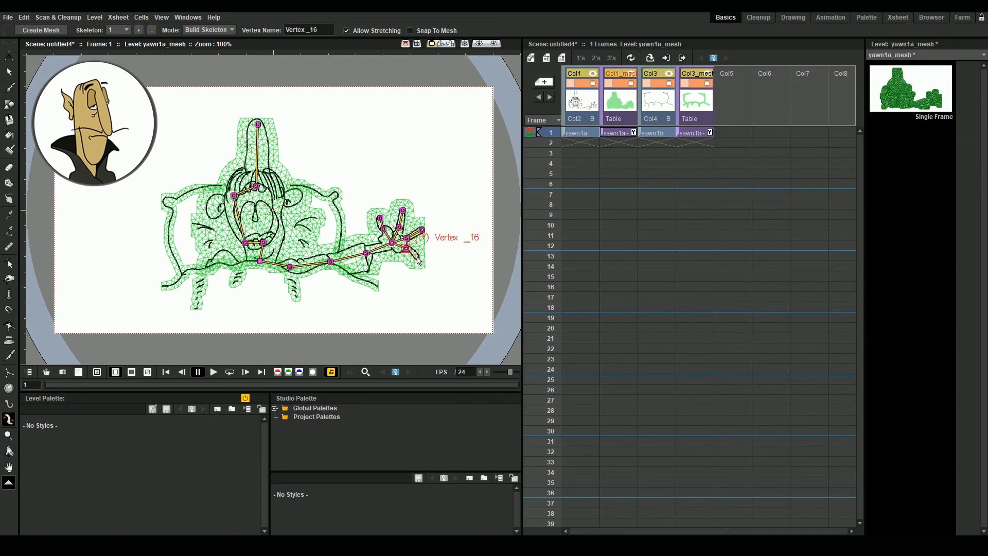
{"action": "left_click", "coordinate": [417, 256]}
Add a two-vertex branch from the skeleton's root across the opposite shoulder.
{"action": "left_click", "coordinate": [260, 262]}
{"action": "left_click", "coordinate": [237, 266]}
{"action": "left_click", "coordinate": [219, 258]}
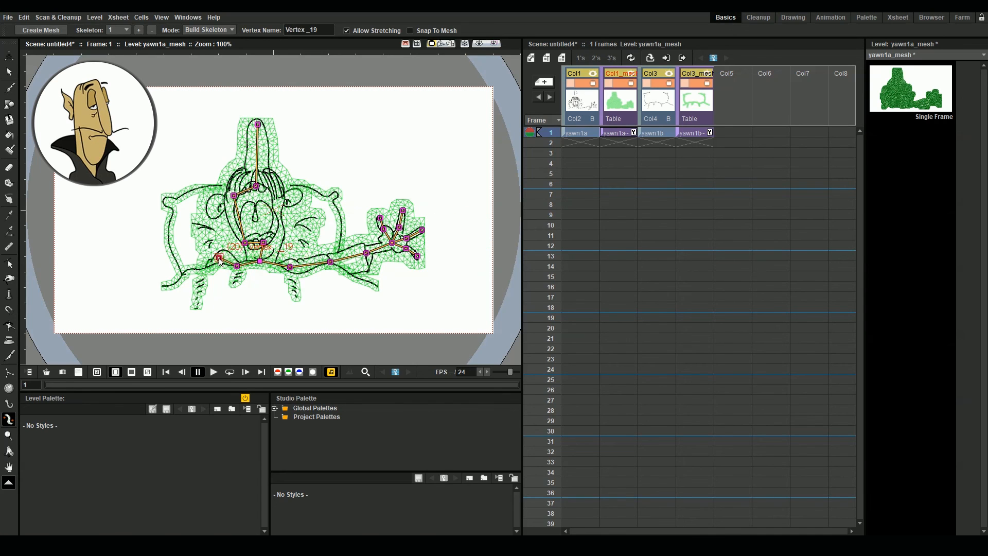
Switch the skeleton to Animate mode and extend all four yawn drawing and mesh exposures to frame 36.
{"action": "left_click", "coordinate": [231, 29]}
{"action": "left_click", "coordinate": [219, 52]}
{"action": "left_click_drag", "start_coordinate": [586, 134], "coordinate": [695, 134]}
{"action": "left_click_drag", "start_coordinate": [702, 139], "coordinate": [702, 494]}
At frame 12, pose the yawn1a skeleton with the head tilted back, the forearm raised and the fingers spread.
{"action": "left_click", "coordinate": [618, 133]}
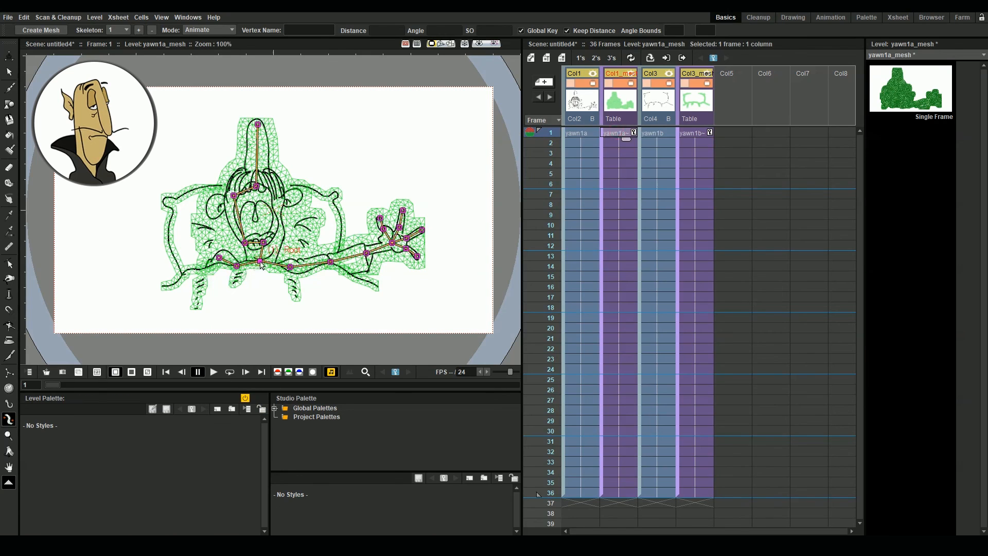
{"action": "left_click", "coordinate": [620, 246]}
{"action": "left_click_drag", "start_coordinate": [256, 187], "coordinate": [253, 191]}
{"action": "left_click_drag", "start_coordinate": [366, 254], "coordinate": [365, 246]}
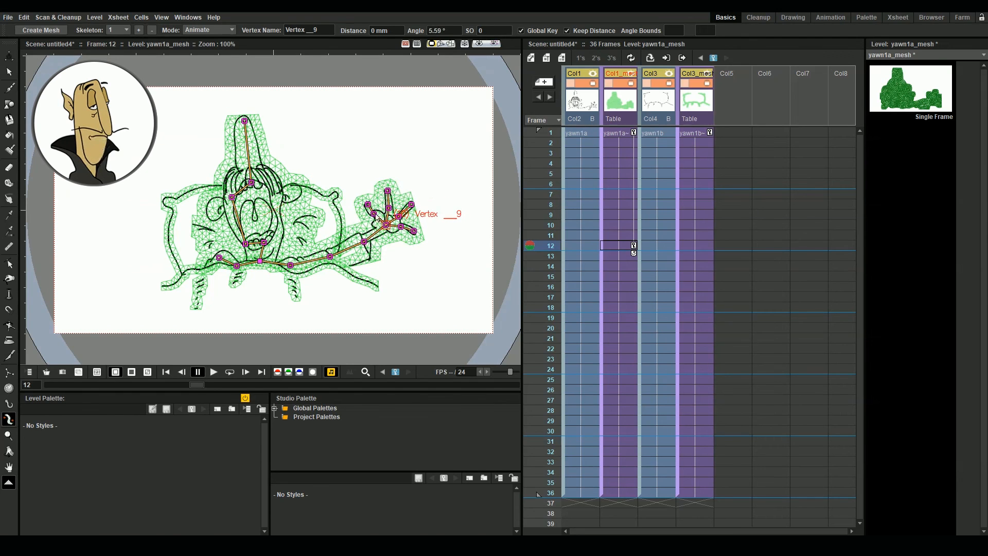
{"action": "left_click_drag", "start_coordinate": [372, 205], "coordinate": [412, 234]}
At frame 18, adjust the yawn1a skeleton's head, cap and finger vertices into a slightly different pose.
{"action": "left_click_drag", "start_coordinate": [561, 253], "coordinate": [560, 307]}
{"action": "left_click_drag", "start_coordinate": [252, 187], "coordinate": [409, 229]}
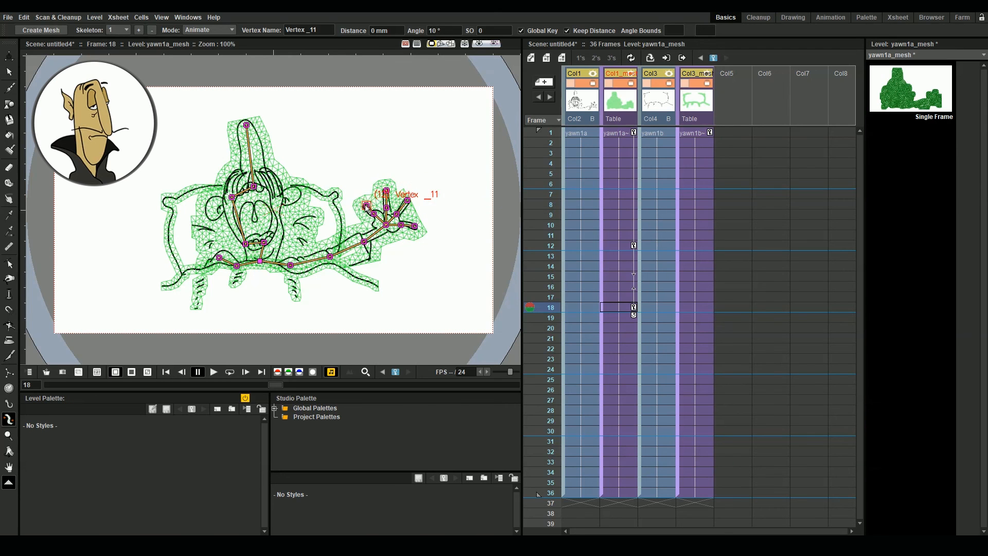
Keyframe a yawn1a skeleton pose with slightly shifted fingers at frame 24, and copy the frame 18 keyframe to frame 30.
{"action": "left_click", "coordinate": [559, 215]}
{"action": "left_click_drag", "start_coordinate": [559, 212], "coordinate": [572, 301]}
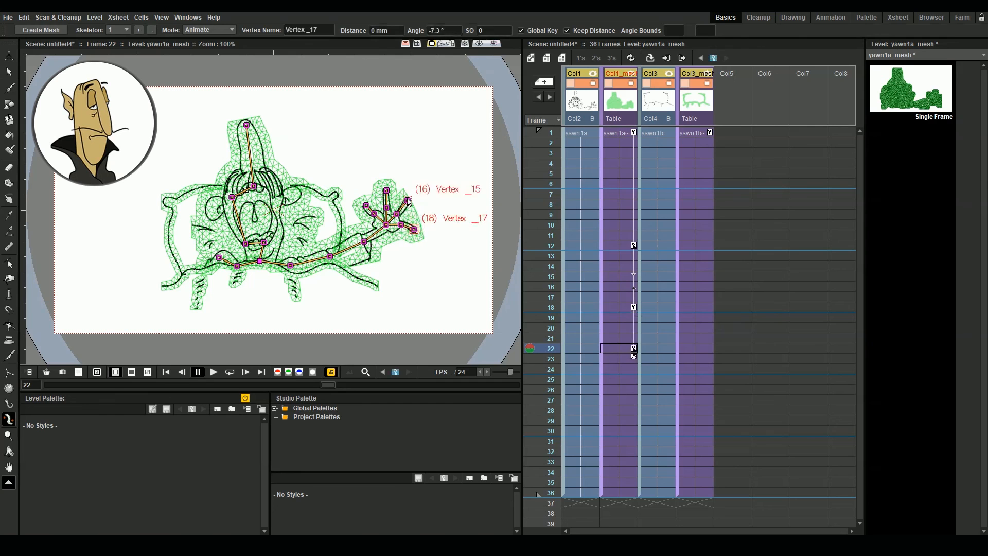
{"action": "left_click", "coordinate": [632, 350]}
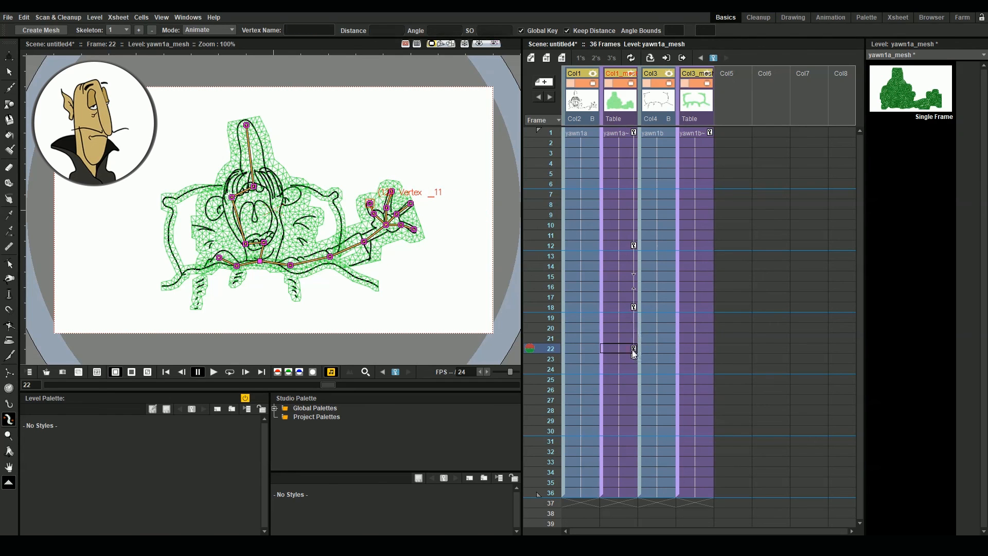
{"action": "left_click_drag", "start_coordinate": [634, 307], "coordinate": [636, 433]}
{"action": "left_click_drag", "start_coordinate": [536, 143], "coordinate": [541, 316]}
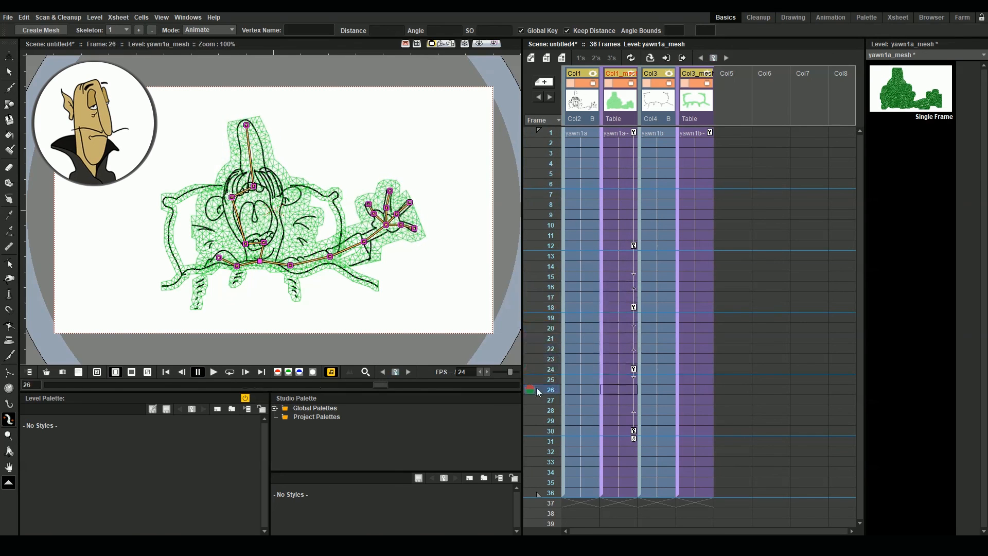
Adjust the yawn1a skeleton's head and cap vertices at frames 30 and 24 to vary the tilt.
{"action": "left_click_drag", "start_coordinate": [537, 391], "coordinate": [540, 432]}
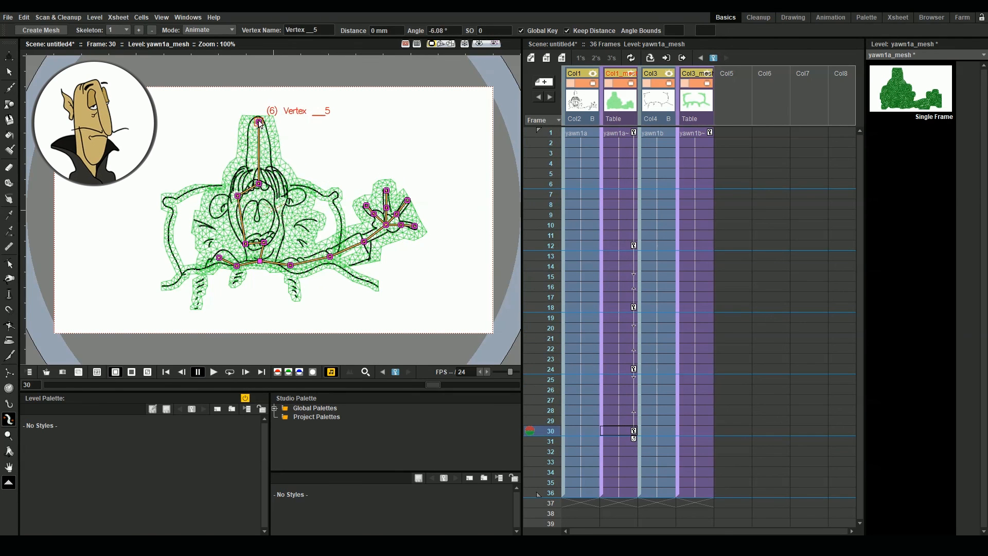
{"action": "left_click_drag", "start_coordinate": [433, 384], "coordinate": [359, 344]}
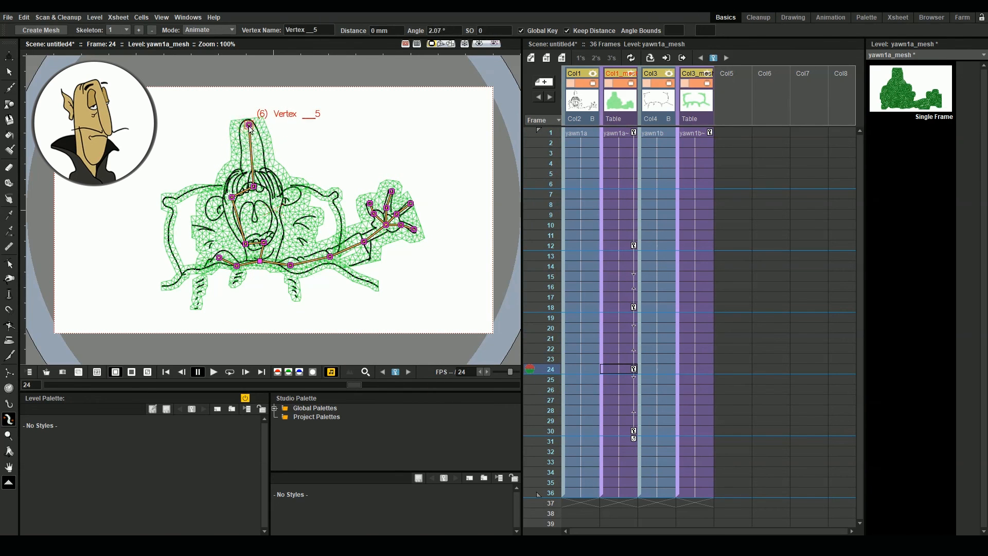
{"action": "left_click_drag", "start_coordinate": [354, 385], "coordinate": [344, 357]}
{"action": "left_click_drag", "start_coordinate": [353, 393], "coordinate": [440, 374]}
Extend all four yawn drawing and mesh exposures to frame 60.
{"action": "scroll", "coordinate": [577, 472], "scroll_direction": "down", "scroll_amount": 3}
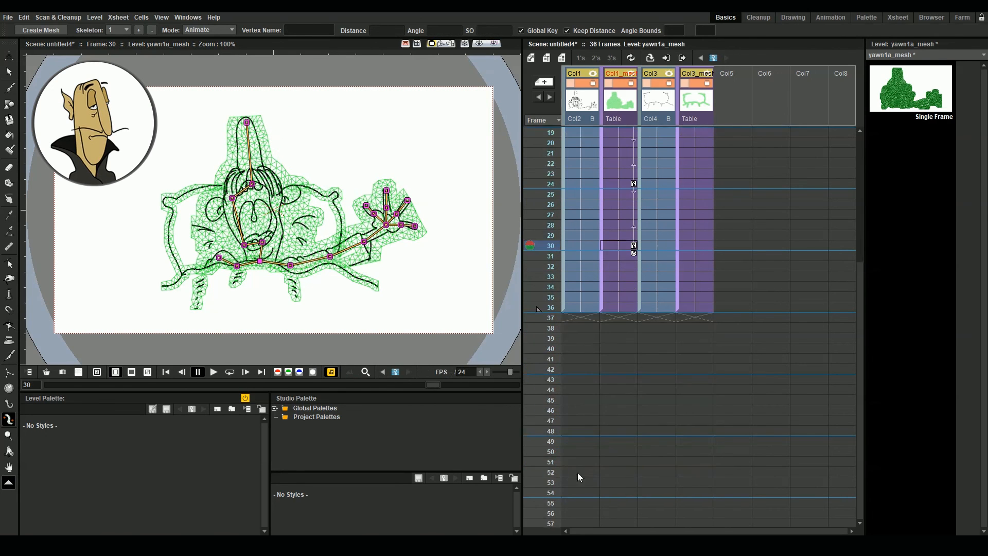
{"action": "left_click_drag", "start_coordinate": [580, 308], "coordinate": [703, 483]}
{"action": "scroll", "coordinate": [660, 263], "scroll_direction": "up", "scroll_amount": 1}
Copy the yawn1a mesh keyframes of frames 24 and 30 to frames 36 and 42, and shift the far shoulder vertex at frame 36.
{"action": "left_click", "coordinate": [634, 173]}
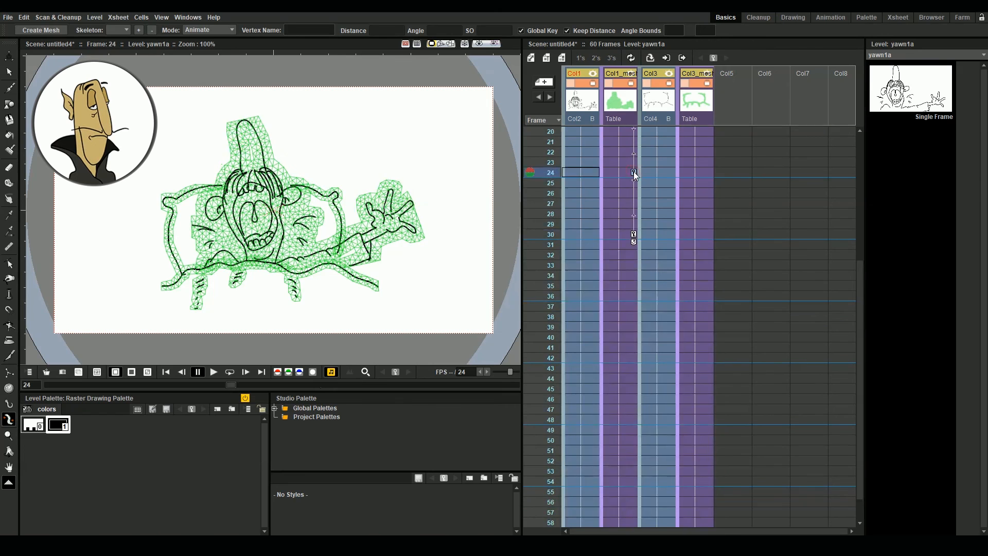
{"action": "left_click", "coordinate": [634, 234]}
{"action": "left_click", "coordinate": [626, 295]}
{"action": "left_click", "coordinate": [221, 255]}
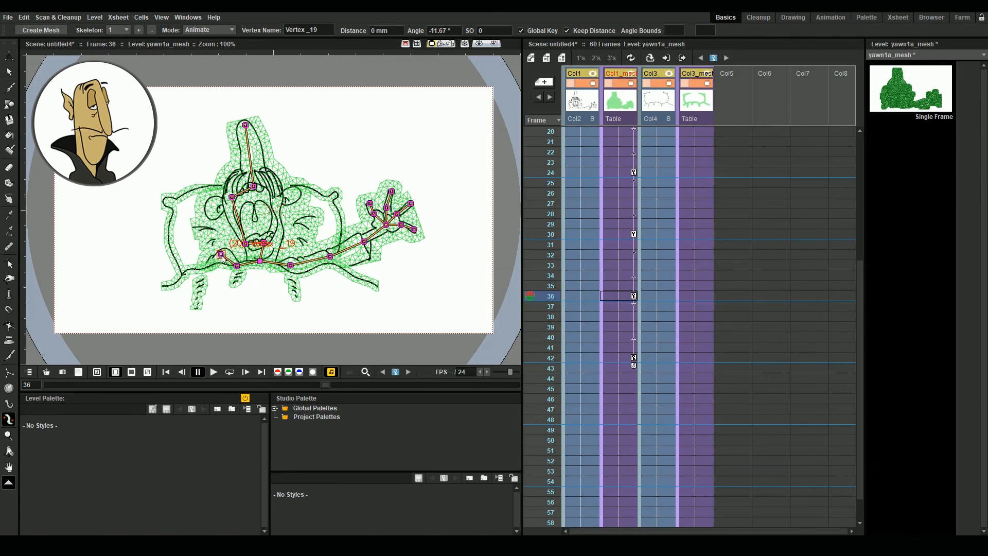
Try copying the yawn1a mesh keyframes to frames 48 and 54, and review the motion.
{"action": "left_click", "coordinate": [616, 357]}
{"action": "left_click_drag", "start_coordinate": [635, 295], "coordinate": [644, 420]}
{"action": "left_click", "coordinate": [634, 357]}
{"action": "left_click_drag", "start_coordinate": [373, 385], "coordinate": [292, 362]}
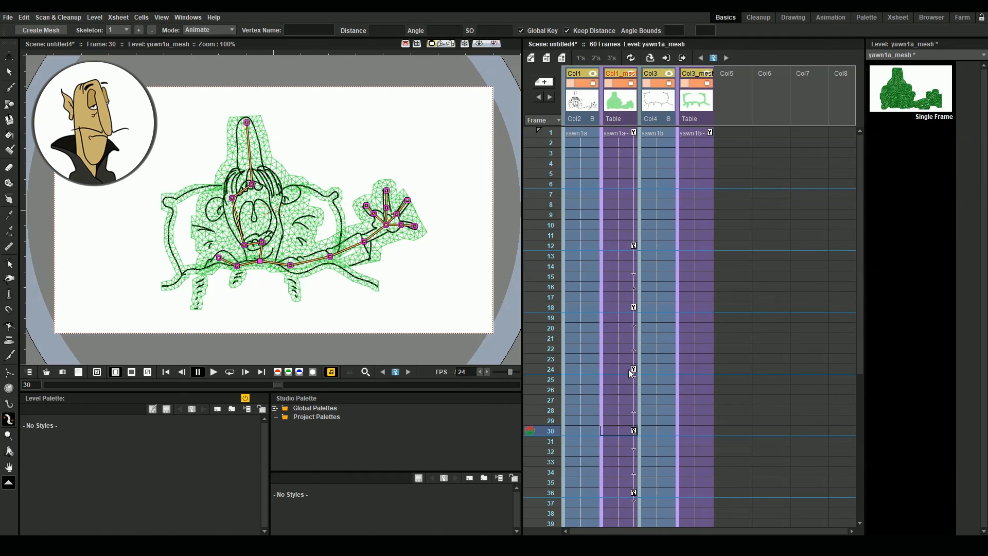
{"action": "left_click", "coordinate": [620, 431]}
{"action": "scroll", "coordinate": [552, 309], "scroll_direction": "down", "scroll_amount": 4}
{"action": "mouse_move", "coordinate": [552, 309]}
{"action": "left_mouse_down"}
{"action": "mouse_move", "coordinate": [552, 463]}
{"action": "mouse_move", "coordinate": [551, 242]}
{"action": "mouse_move", "coordinate": [579, 369]}
{"action": "mouse_move", "coordinate": [552, 345]}
{"action": "mouse_move", "coordinate": [562, 467]}
{"action": "mouse_move", "coordinate": [452, 387]}
{"action": "mouse_move", "coordinate": [376, 373]}
{"action": "mouse_move", "coordinate": [432, 387]}
{"action": "left_mouse_up"}
{"action": "scroll", "coordinate": [642, 418], "scroll_direction": "down", "scroll_amount": 4}
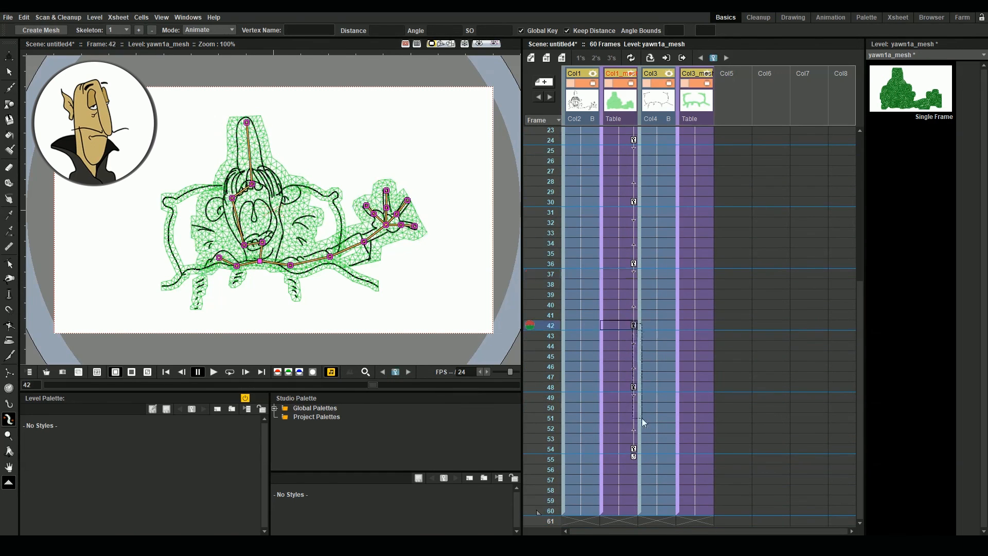
Re-pose the yawn1a skeleton at frame 42 with the cap tilted further back, and place copied keyframes at frames 48 and 54.
{"action": "left_click", "coordinate": [635, 325]}
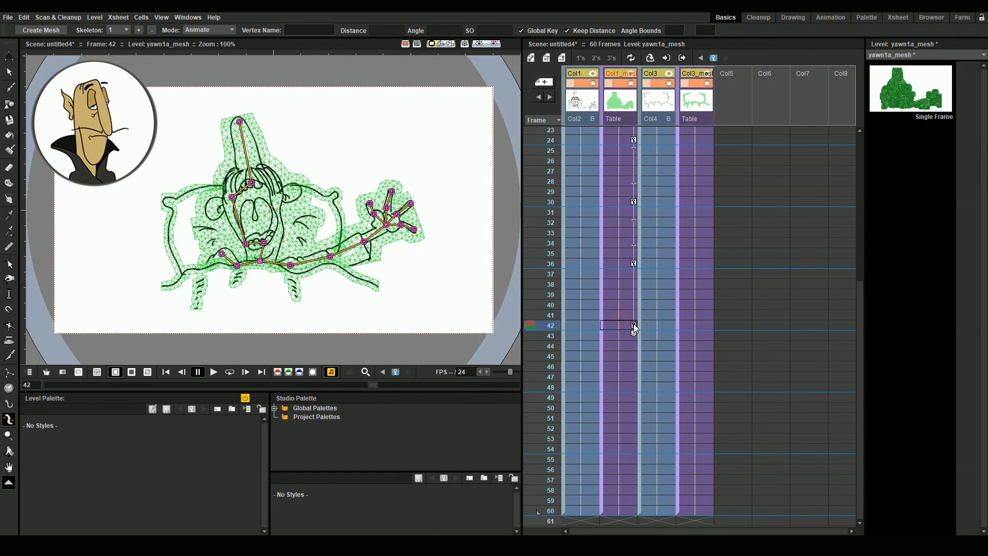
{"action": "left_click", "coordinate": [635, 387]}
{"action": "left_click_drag", "start_coordinate": [420, 384], "coordinate": [326, 385]}
{"action": "scroll", "coordinate": [626, 306], "scroll_direction": "down", "scroll_amount": 8}
Adjust the far shoulder vertex of the yawn1a skeleton at frame 54, and copy the frame 48 keyframe to frame 60.
{"action": "left_click", "coordinate": [626, 307]}
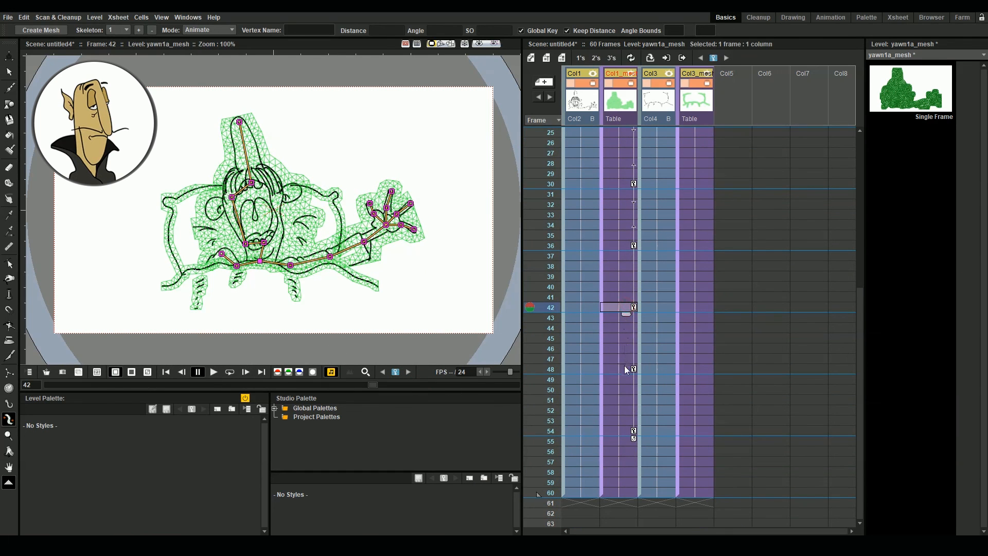
{"action": "left_click", "coordinate": [622, 370]}
{"action": "left_click", "coordinate": [628, 431]}
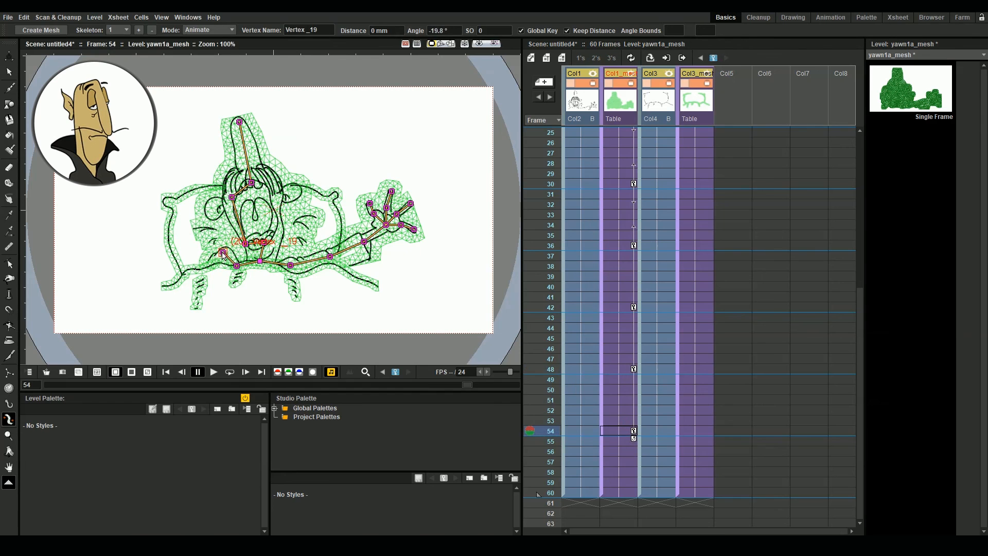
{"action": "left_click", "coordinate": [633, 369]}
{"action": "left_click_drag", "start_coordinate": [420, 384], "coordinate": [50, 385]}
Hide the yawn1a mesh column in the viewer.
{"action": "left_click", "coordinate": [700, 136]}
{"action": "left_click", "coordinate": [631, 82]}
{"action": "left_click", "coordinate": [632, 74]}
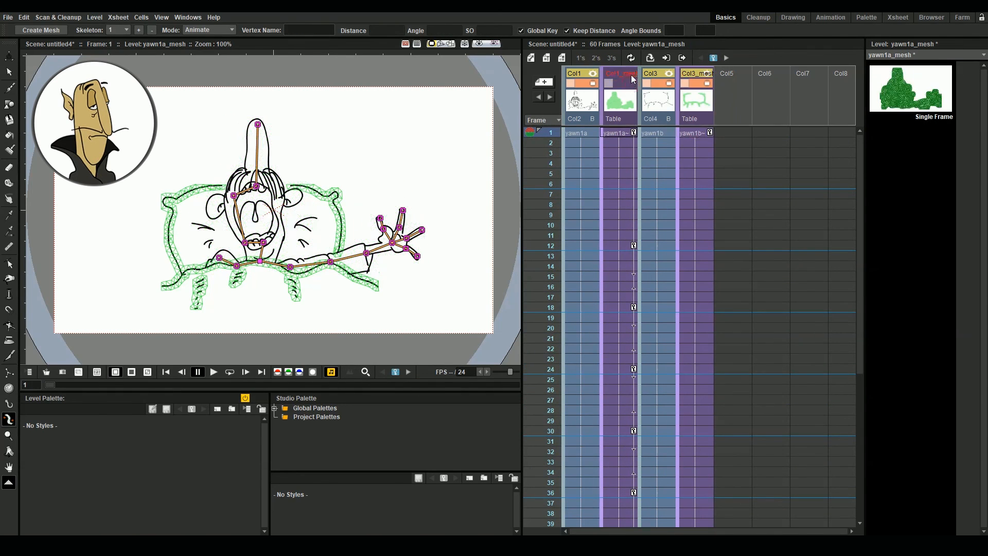
Build a skeleton on yawn1b_mesh from the middle of the blanket's edge, with branches down the two fold marks nearest the covered arm.
{"action": "left_click", "coordinate": [697, 134]}
{"action": "left_click", "coordinate": [209, 30]}
{"action": "left_click", "coordinate": [206, 40]}
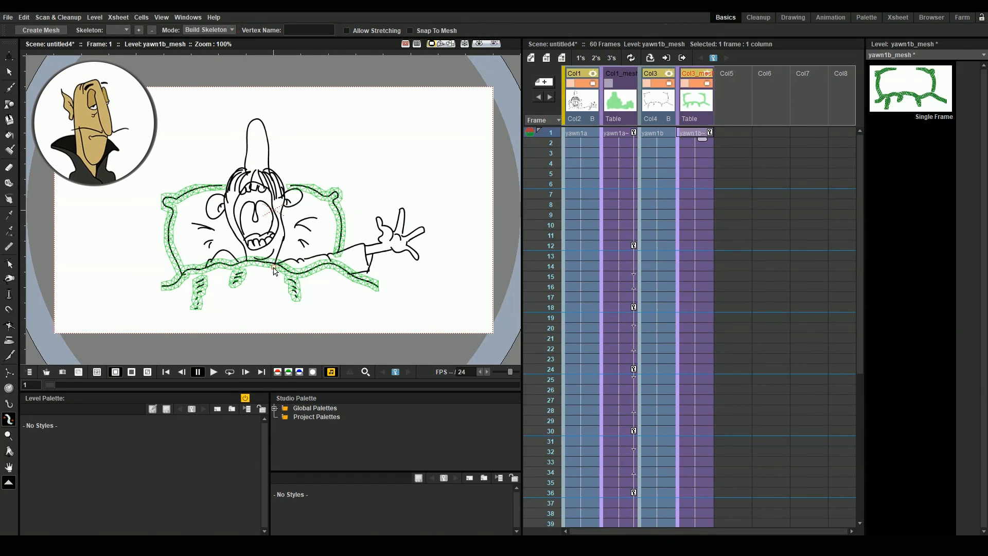
{"action": "left_click", "coordinate": [258, 263]}
{"action": "left_click", "coordinate": [217, 264]}
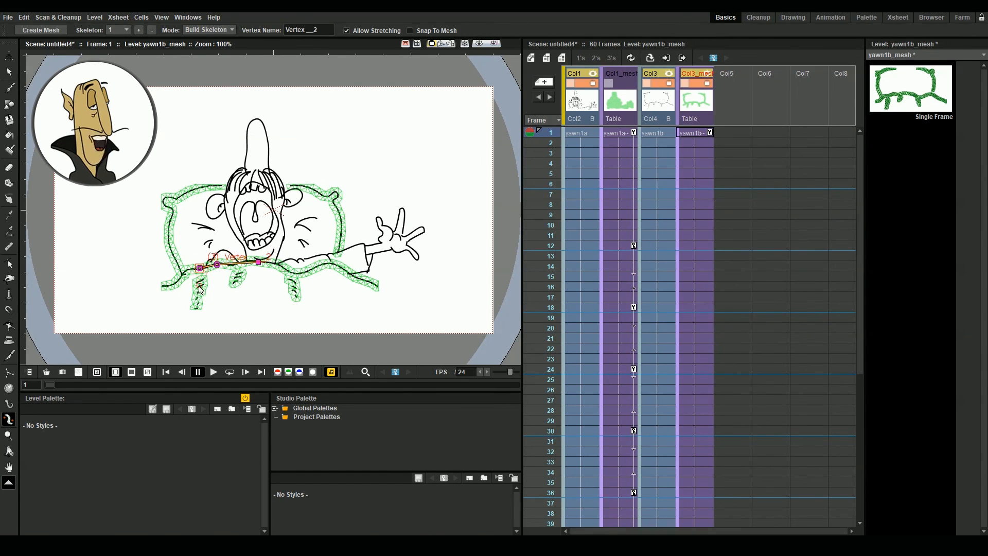
{"action": "left_click", "coordinate": [199, 284]}
{"action": "left_click", "coordinate": [195, 305]}
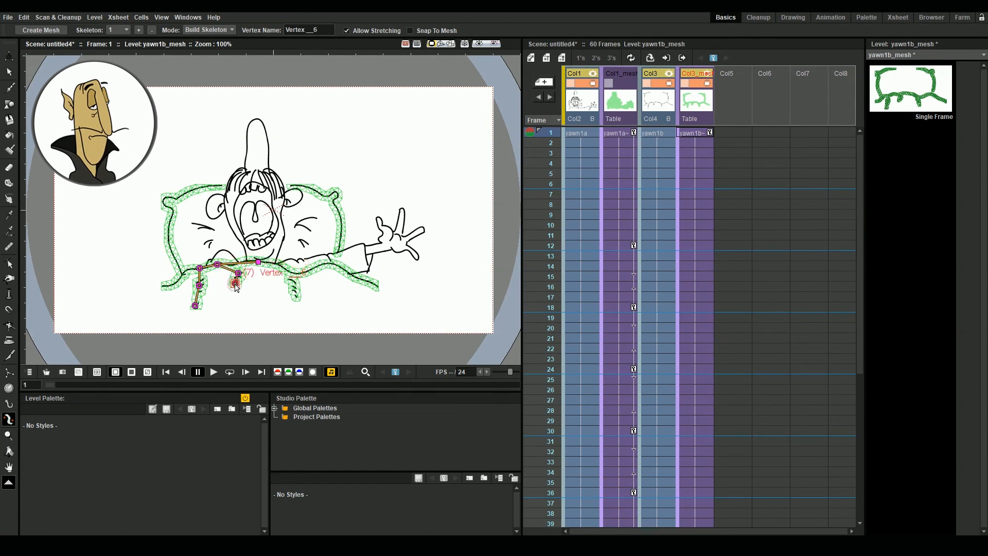
Switch the yawn1b skeleton to Animate mode, and keyframe it at frames 30 and 36 with the blanket folds shifted slightly.
{"action": "left_click", "coordinate": [209, 30]}
{"action": "left_click", "coordinate": [203, 60]}
{"action": "left_click", "coordinate": [565, 236]}
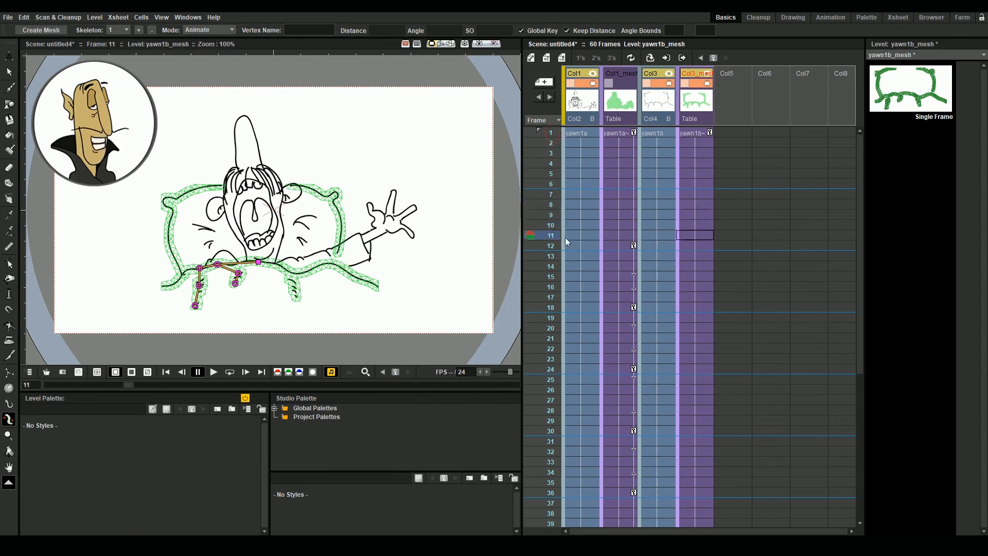
{"action": "scroll", "coordinate": [554, 211], "scroll_direction": "down", "scroll_amount": 5}
{"action": "left_click", "coordinate": [565, 234]}
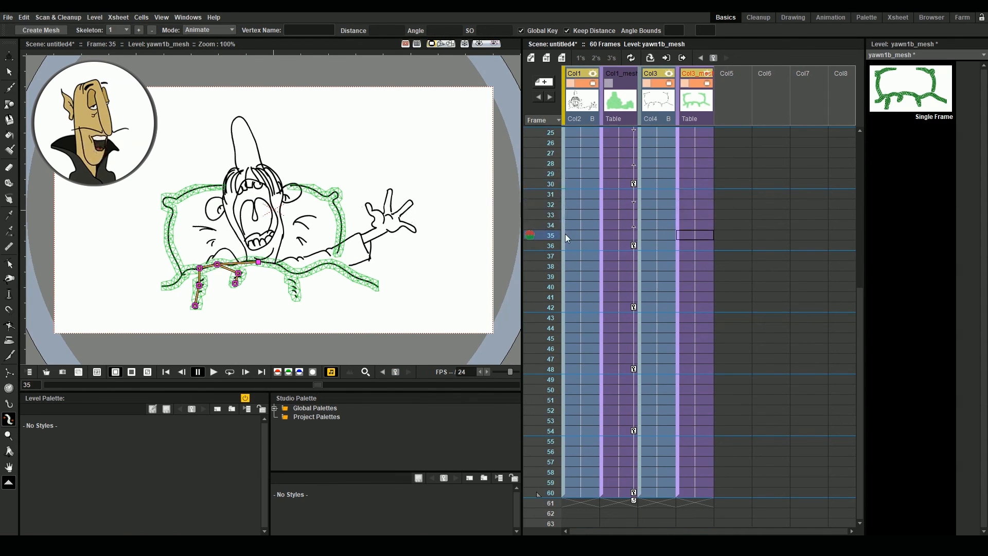
{"action": "key", "text": "ctrl+comma"}
{"action": "left_click", "coordinate": [689, 246]}
{"action": "left_click_drag", "start_coordinate": [235, 283], "coordinate": [195, 306]}
{"action": "left_click", "coordinate": [218, 266]}
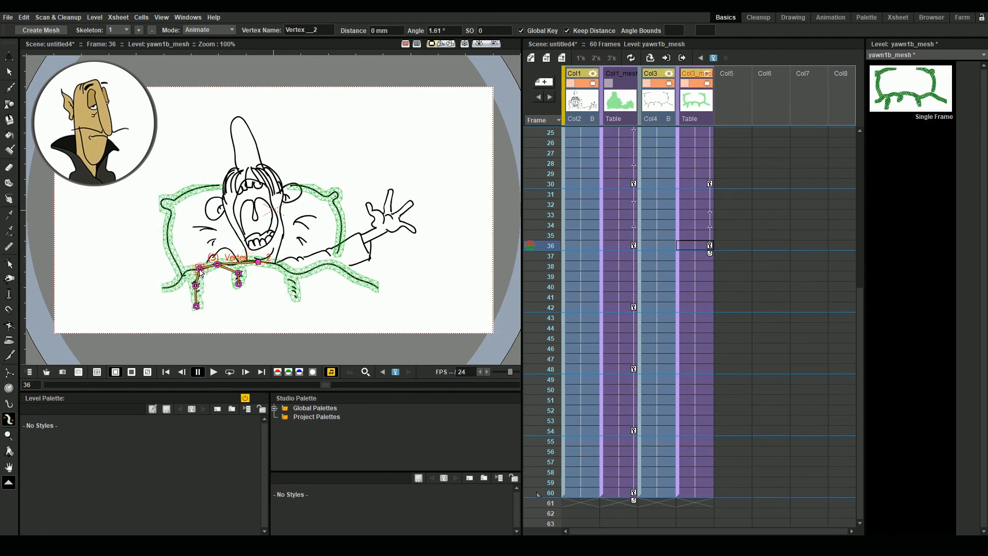
Fine-tune the end vertices of the two blanket fold branches at frame 36.
{"action": "left_click", "coordinate": [551, 193]}
{"action": "left_click_drag", "start_coordinate": [550, 193], "coordinate": [551, 246]}
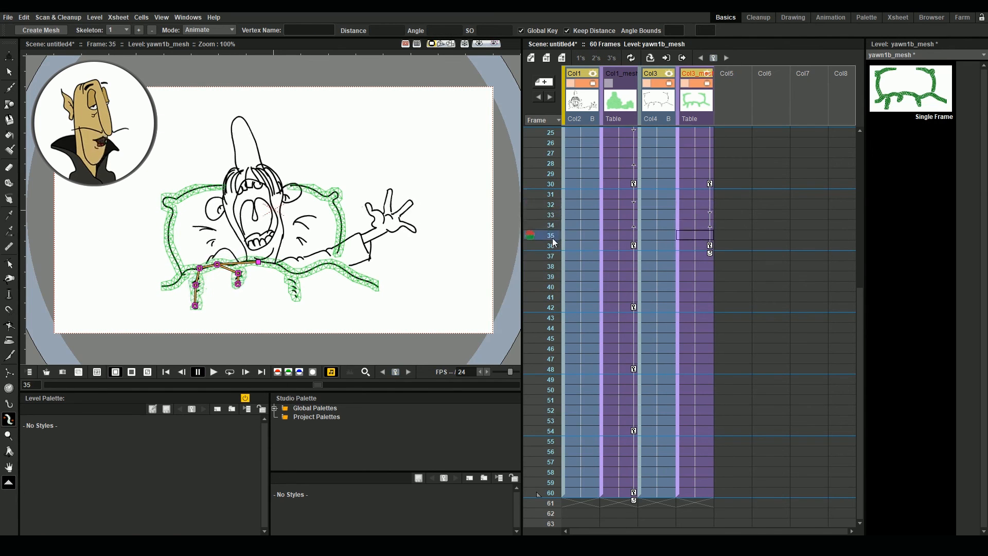
{"action": "scroll", "coordinate": [208, 293], "scroll_direction": "up", "scroll_amount": 1}
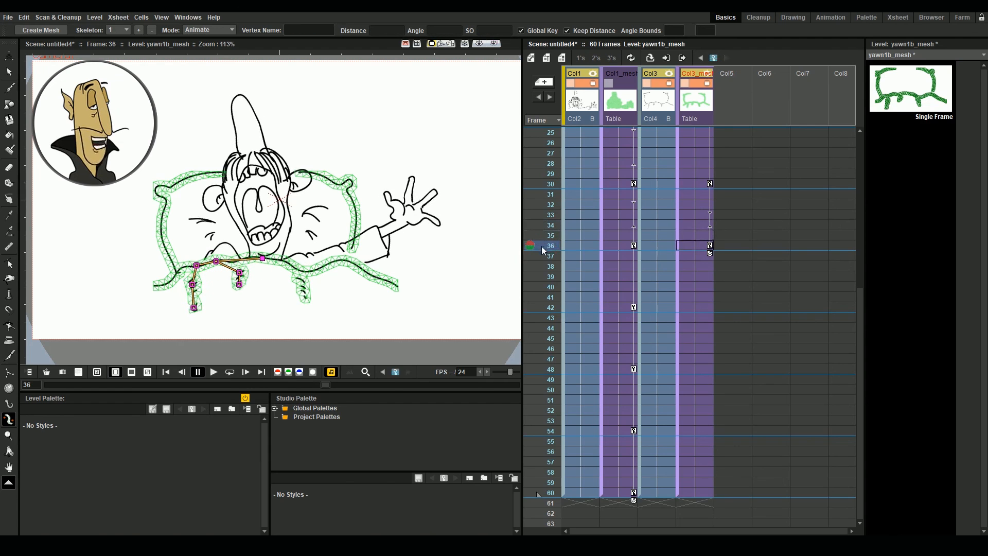
{"action": "left_click_drag", "start_coordinate": [241, 286], "coordinate": [239, 285]}
{"action": "left_click_drag", "start_coordinate": [194, 308], "coordinate": [197, 309]}
Copy the yawn1b mesh keyframes of frames 30 and 36 to frames 42 and 48.
{"action": "mouse_move", "coordinate": [550, 246]}
{"action": "left_mouse_down"}
{"action": "mouse_move", "coordinate": [549, 236]}
{"action": "mouse_move", "coordinate": [559, 311]}
{"action": "left_mouse_up"}
{"action": "left_click", "coordinate": [710, 184], "text": "ctrl"}
{"action": "left_click_drag", "start_coordinate": [710, 247], "coordinate": [716, 375]}
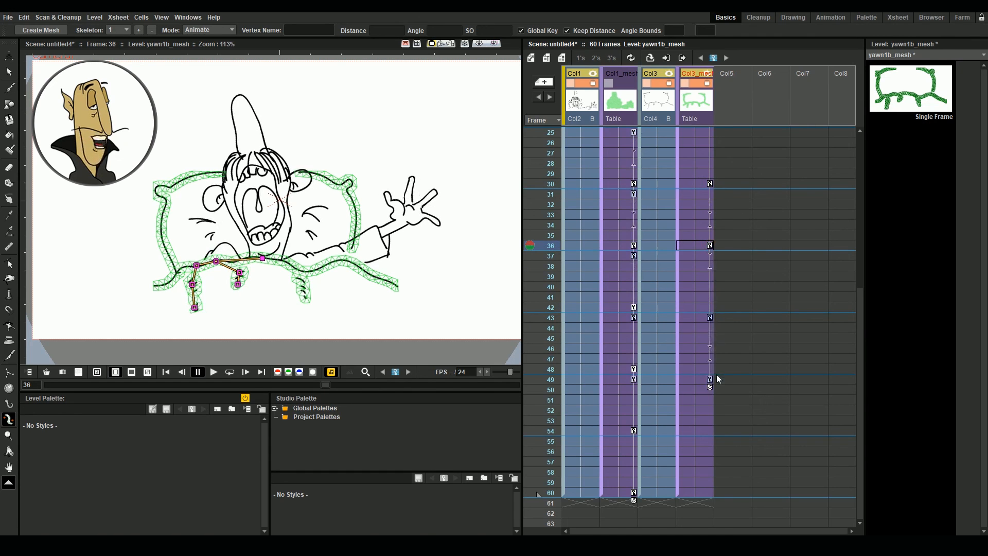
{"action": "left_click_drag", "start_coordinate": [704, 183], "coordinate": [710, 246]}
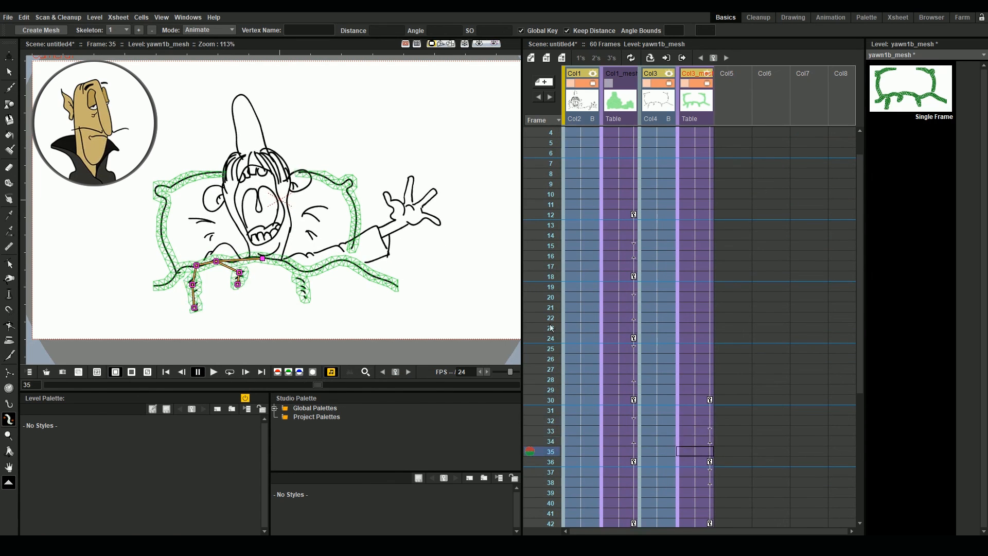
Remove the yawn1b mesh keyframes at frames 36 and 42, and move the last keyframe to frame 50.
{"action": "left_click_drag", "start_coordinate": [710, 339], "coordinate": [710, 400]}
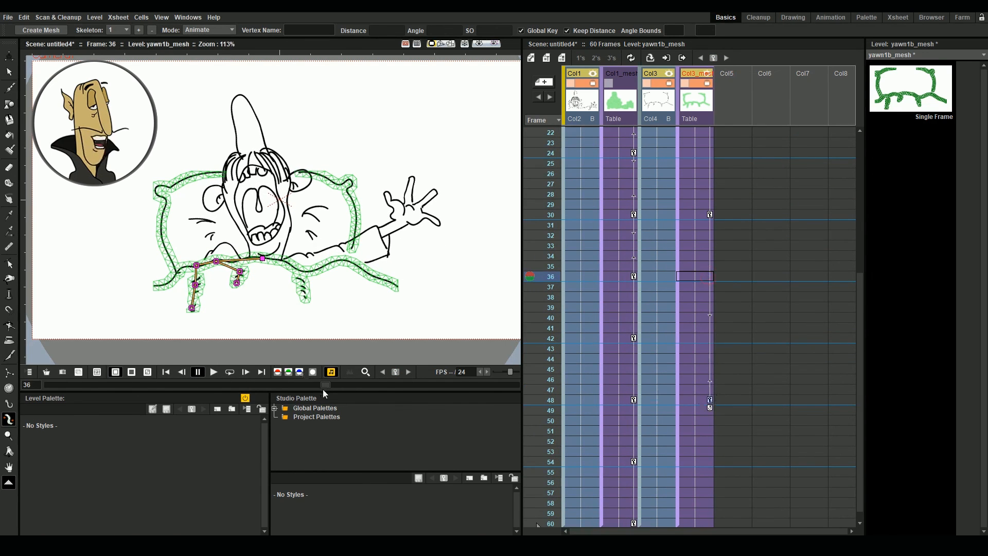
{"action": "left_click_drag", "start_coordinate": [326, 385], "coordinate": [420, 386]}
{"action": "scroll", "coordinate": [630, 316], "scroll_direction": "down", "scroll_amount": 4}
{"action": "left_click_drag", "start_coordinate": [710, 275], "coordinate": [710, 302]}
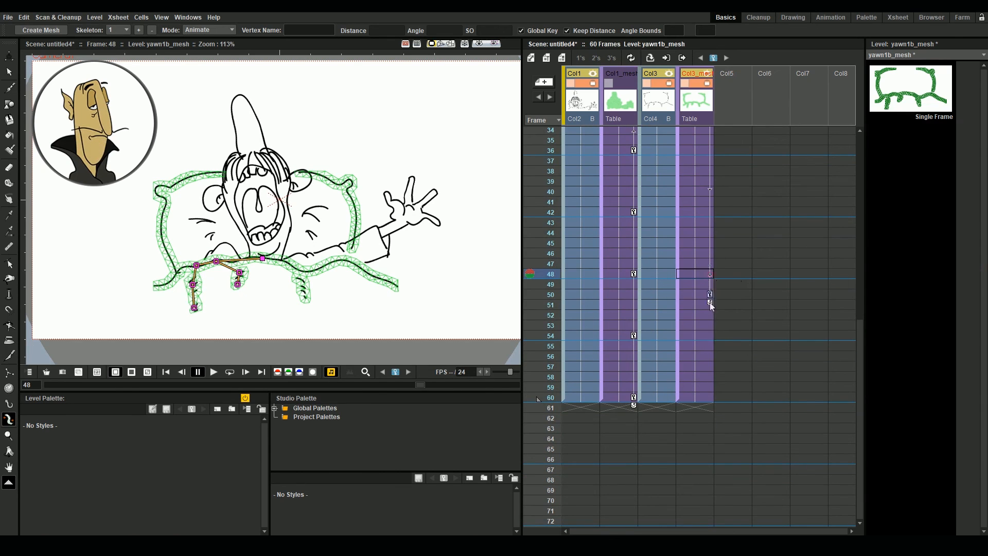
{"action": "left_click_drag", "start_coordinate": [420, 385], "coordinate": [42, 382]}
{"action": "left_click", "coordinate": [729, 134]}
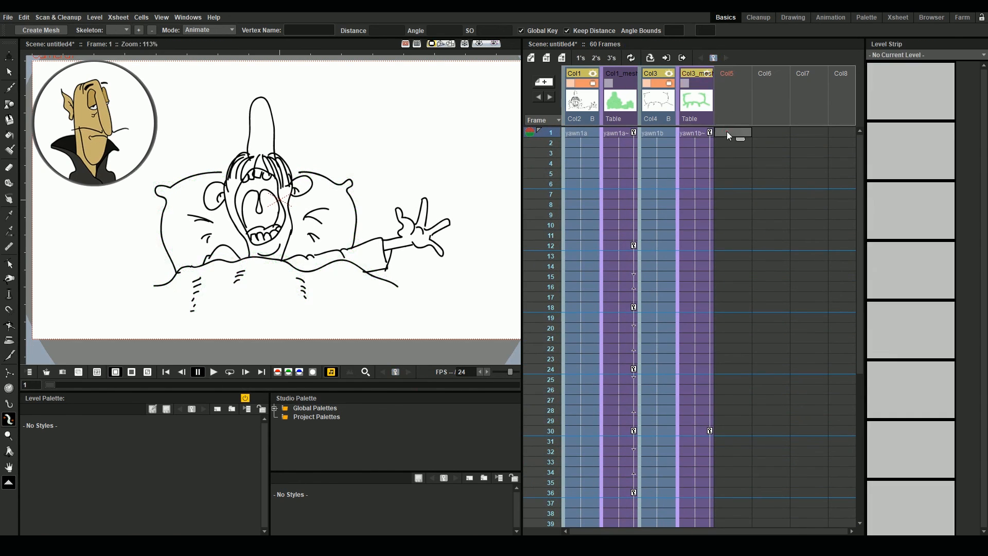
{"action": "left_click", "coordinate": [181, 372]}
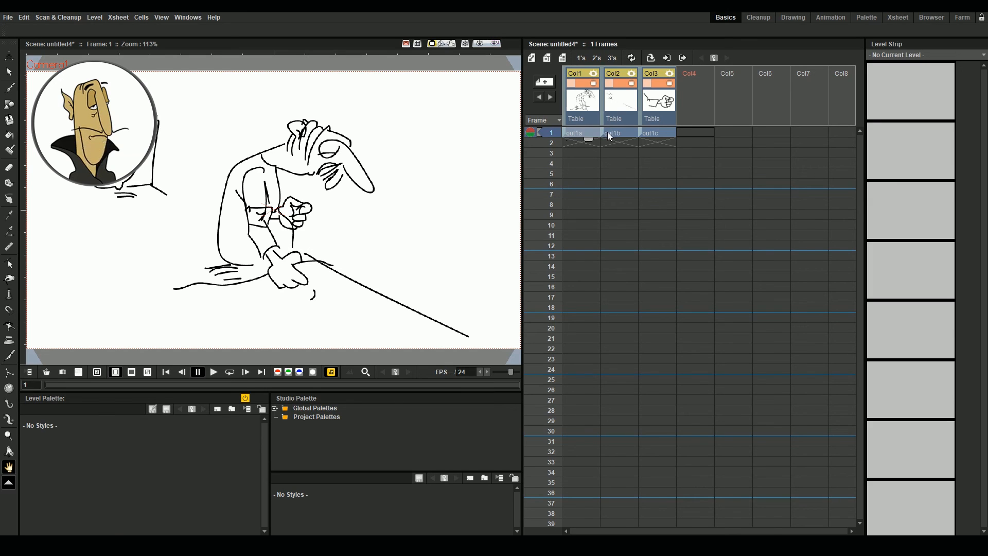
Create a plastic mesh for the out1a drawing with a mesh margin of 20 pixels.
{"action": "left_click", "coordinate": [592, 131]}
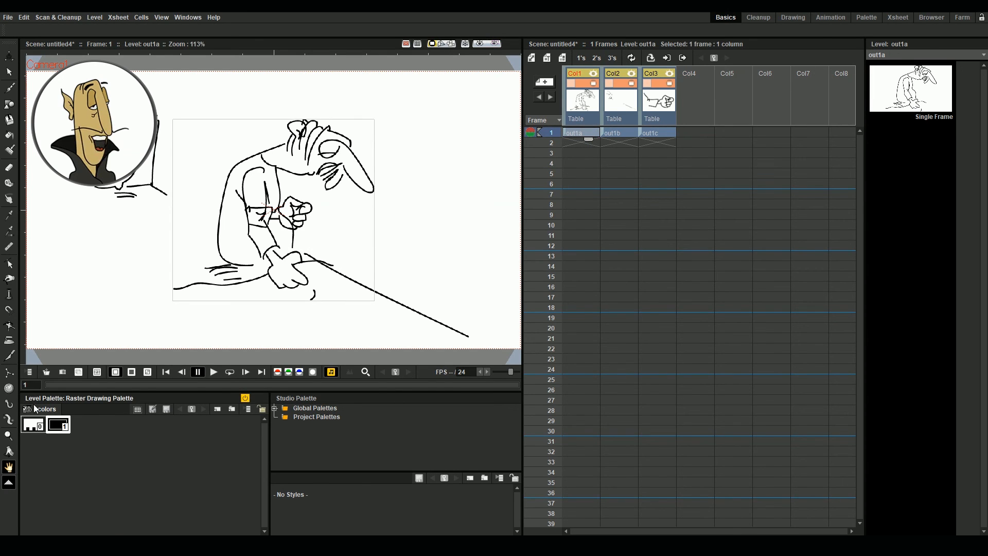
{"action": "left_click", "coordinate": [8, 418]}
{"action": "left_click", "coordinate": [41, 30]}
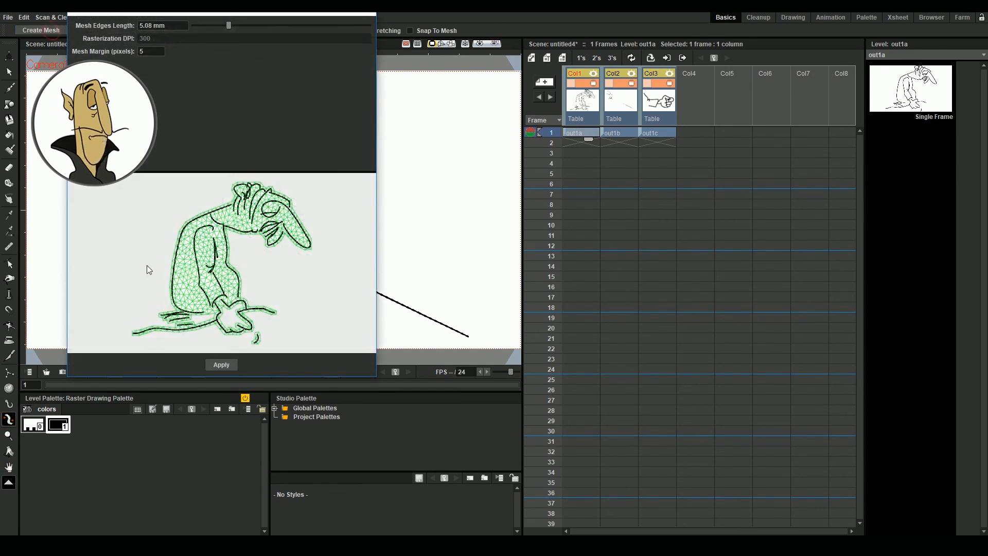
{"action": "double_click", "coordinate": [143, 52]}
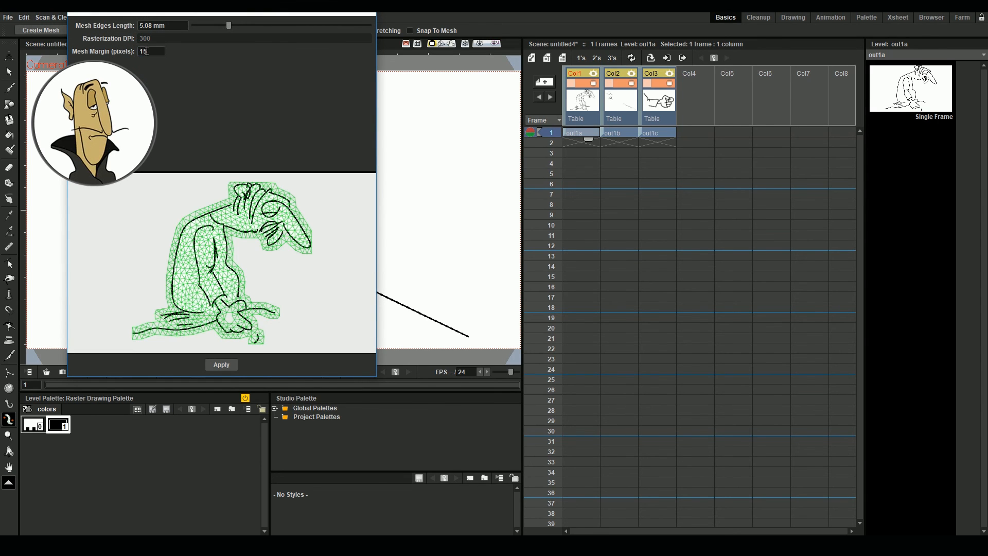
{"action": "key", "text": "ctrl+a"}
{"action": "type", "text": "20"}
{"action": "key", "text": "Return"}
{"action": "left_click", "coordinate": [218, 366]}
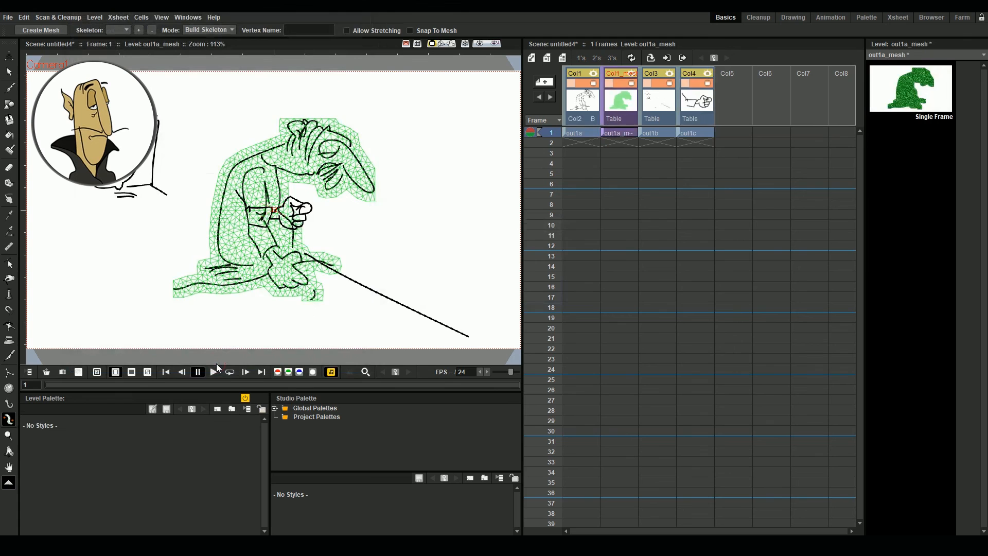
Create a plastic mesh for the out1c fist drawing with a mesh margin of 10 pixels.
{"action": "left_click", "coordinate": [690, 135]}
{"action": "left_click", "coordinate": [40, 30]}
{"action": "type", "text": "10"}
{"action": "key", "text": "Return"}
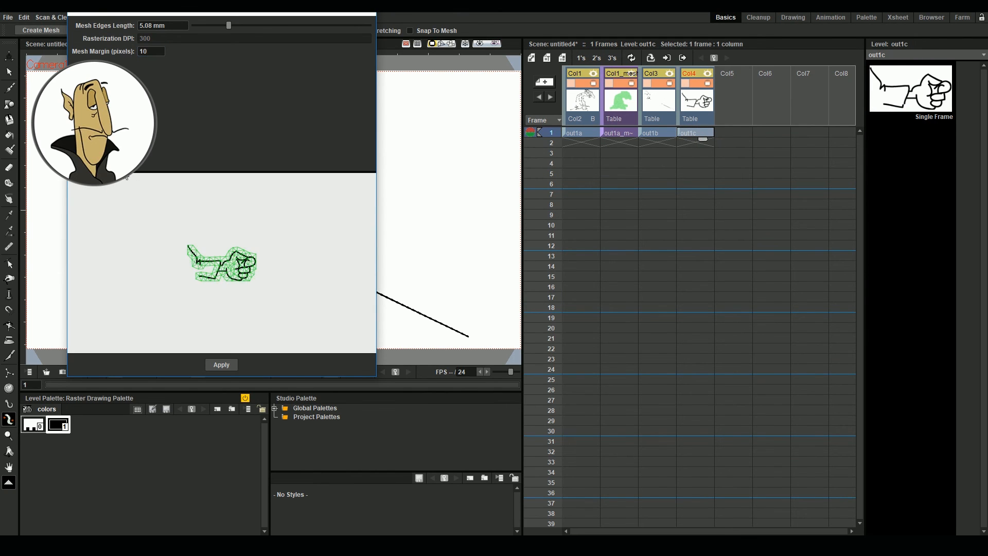
{"action": "left_click", "coordinate": [221, 365]}
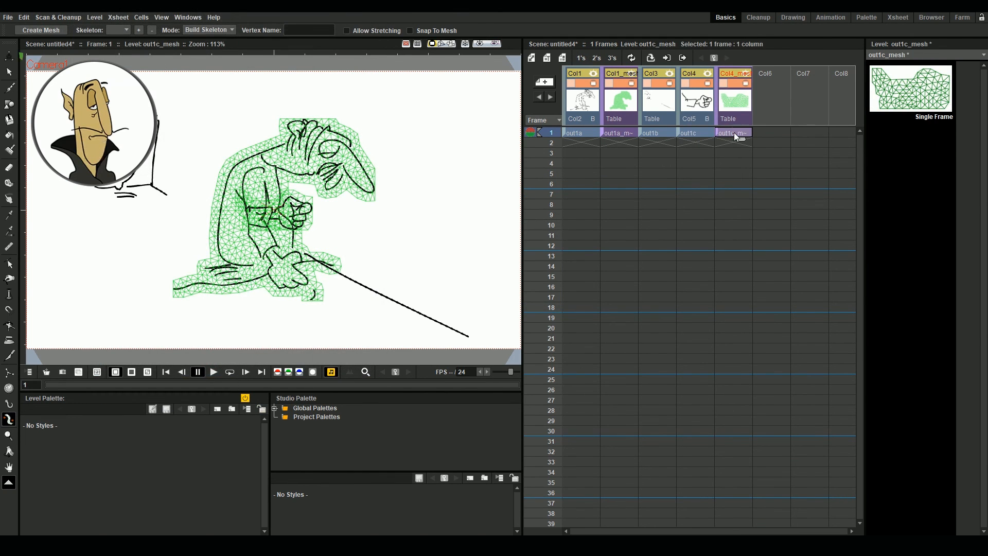
Move the out1c mesh with the Animate tool to about 37 mm E/W and 3 mm N/S.
{"action": "left_click", "coordinate": [8, 57]}
{"action": "left_click_drag", "start_coordinate": [303, 228], "coordinate": [340, 218]}
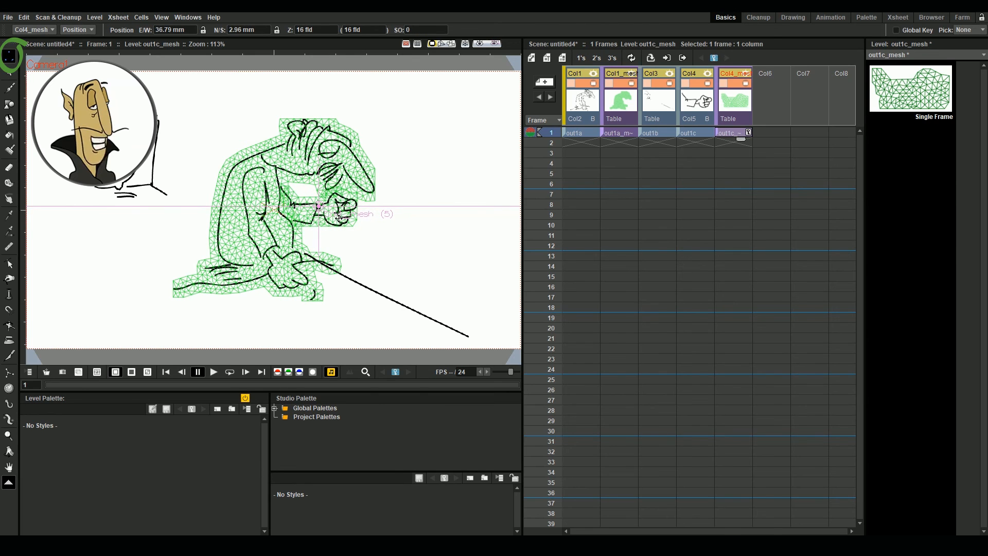
Move the out1a mesh to about -32 mm E/W and 15 mm N/S, and the out1c mesh to about 6 mm E/W and 16 mm N/S.
{"action": "left_click", "coordinate": [651, 133]}
{"action": "mouse_move", "coordinate": [187, 187]}
{"action": "left_mouse_down"}
{"action": "mouse_move", "coordinate": [194, 197]}
{"action": "mouse_move", "coordinate": [190, 191]}
{"action": "left_mouse_up"}
{"action": "left_click", "coordinate": [626, 133]}
{"action": "left_click_drag", "start_coordinate": [284, 218], "coordinate": [243, 197]}
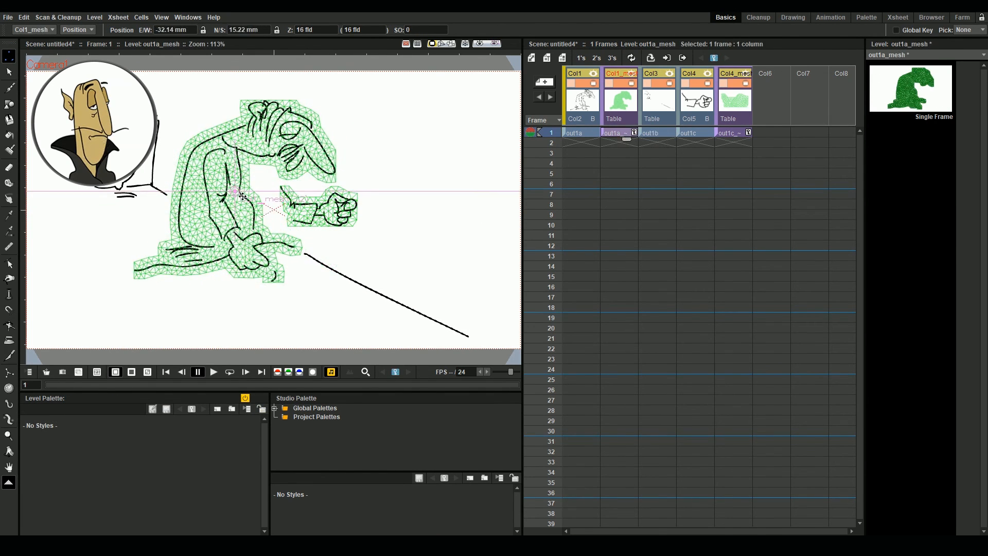
{"action": "left_click", "coordinate": [738, 133]}
{"action": "left_click_drag", "start_coordinate": [329, 209], "coordinate": [287, 197]}
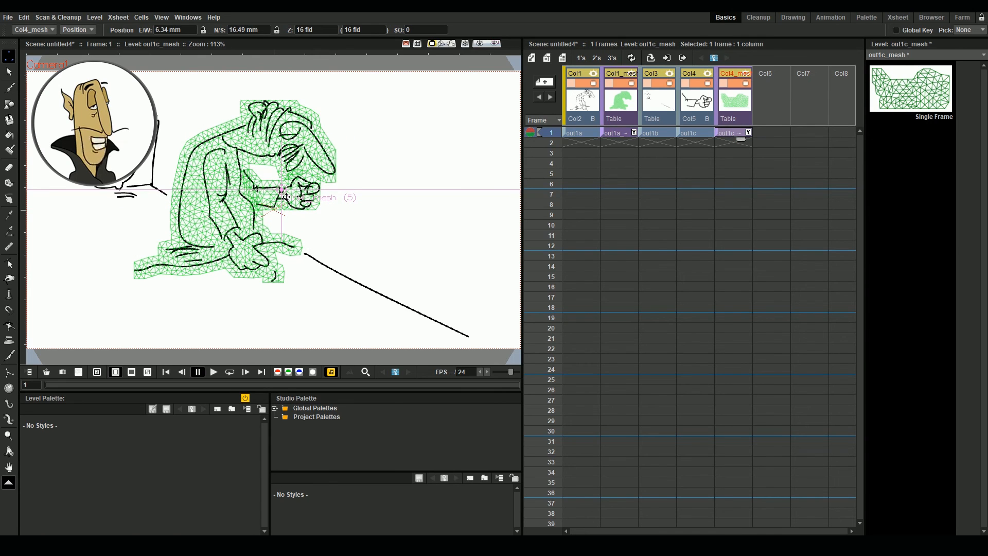
Extend all five columns to frame 60 and hide the out1c fist drawing and its mesh.
{"action": "left_click_drag", "start_coordinate": [581, 132], "coordinate": [781, 518]}
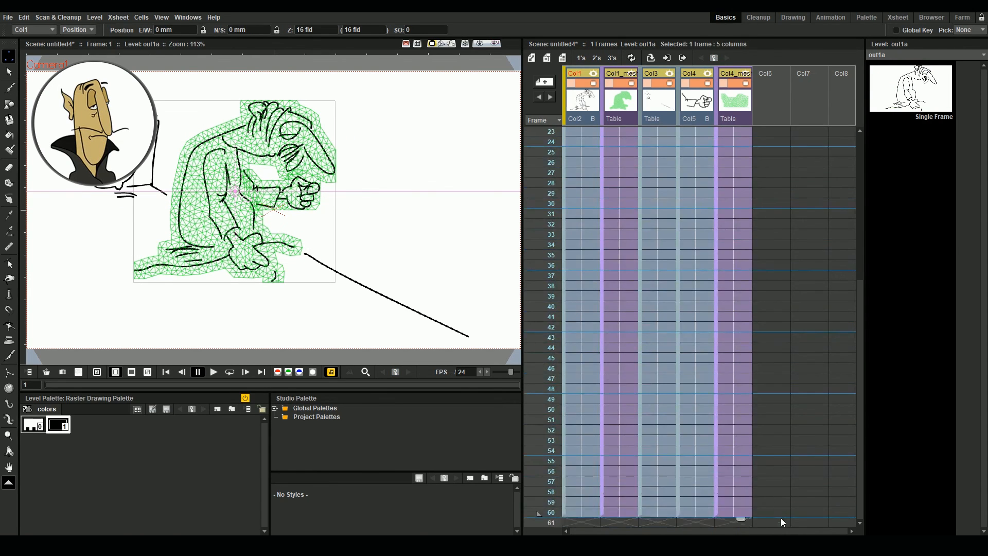
{"action": "left_click", "coordinate": [621, 133]}
{"action": "left_click", "coordinate": [746, 83]}
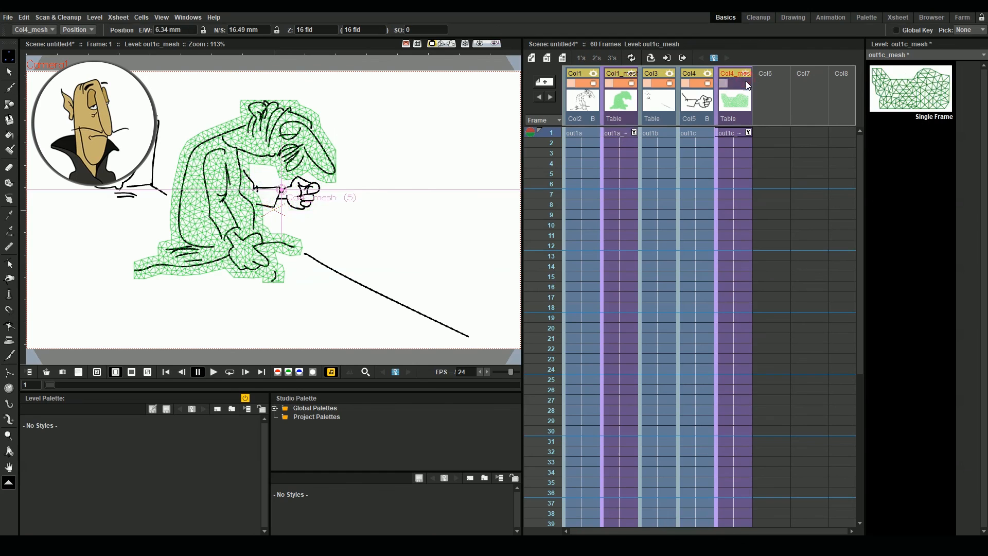
{"action": "left_click", "coordinate": [707, 83]}
Build a skeleton on the out1a mesh from the lower back through shoulder, neck and head to the nose, with a branch down the arm.
{"action": "left_click", "coordinate": [630, 135]}
{"action": "key", "text": "x"}
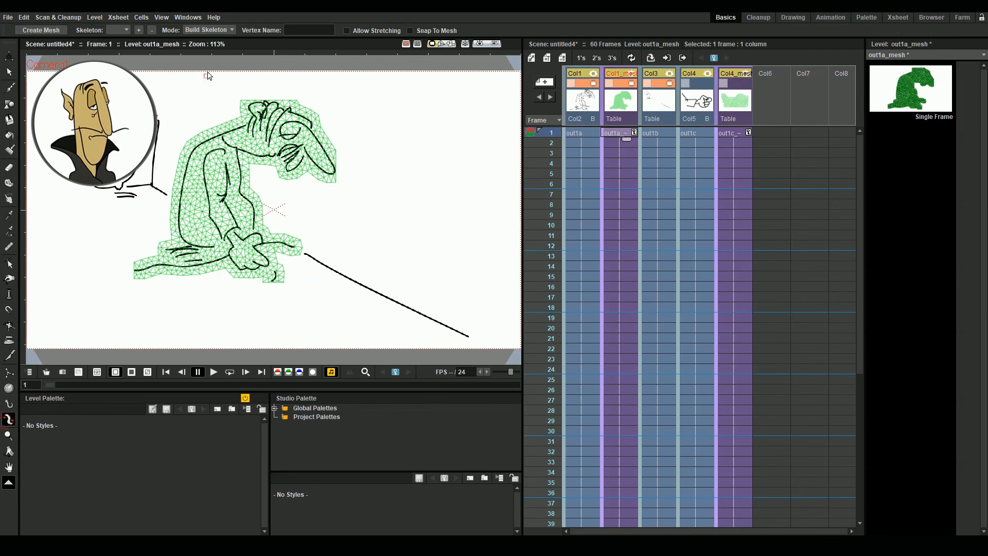
{"action": "left_click", "coordinate": [183, 234]}
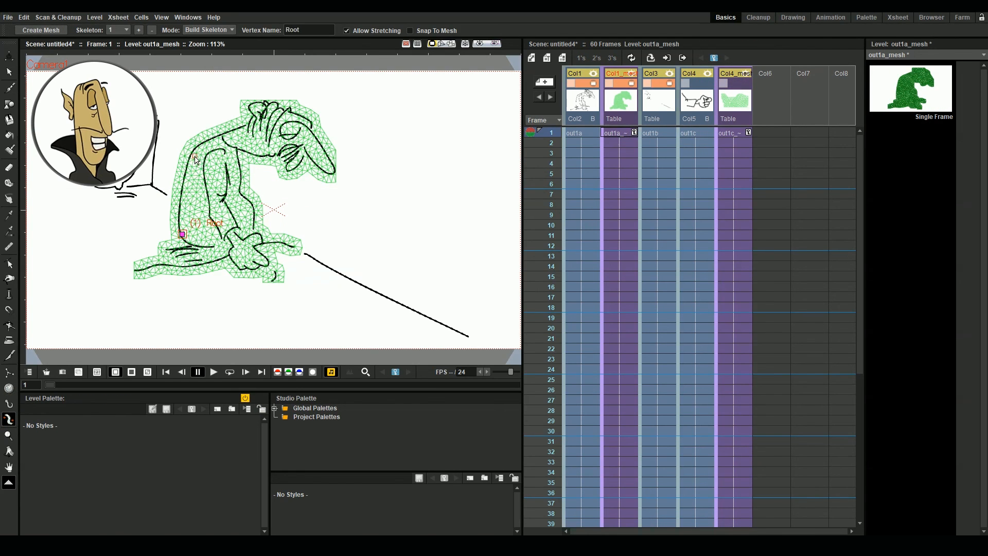
{"action": "left_click", "coordinate": [197, 155]}
{"action": "left_click", "coordinate": [229, 143]}
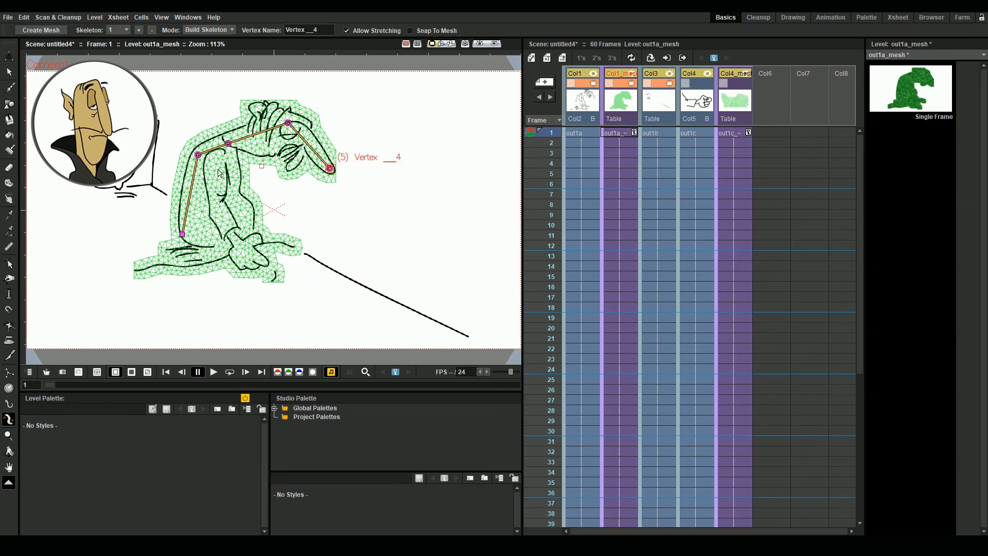
{"action": "left_click", "coordinate": [214, 168]}
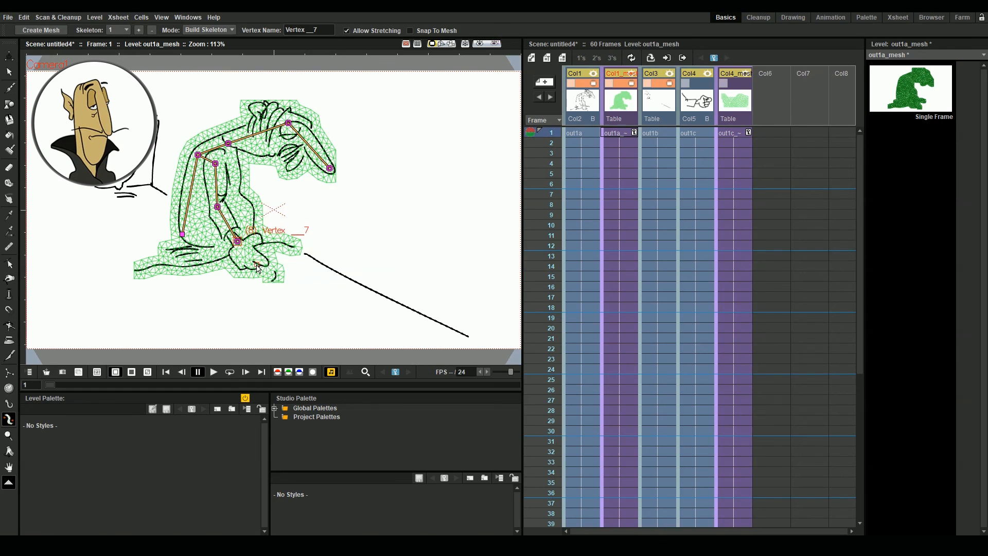
Key the out1a skeleton at frame 1 in Animate mode, and at frame 18 rotate the neck to about -1.7° and the head to -4.3°.
{"action": "left_click", "coordinate": [620, 133]}
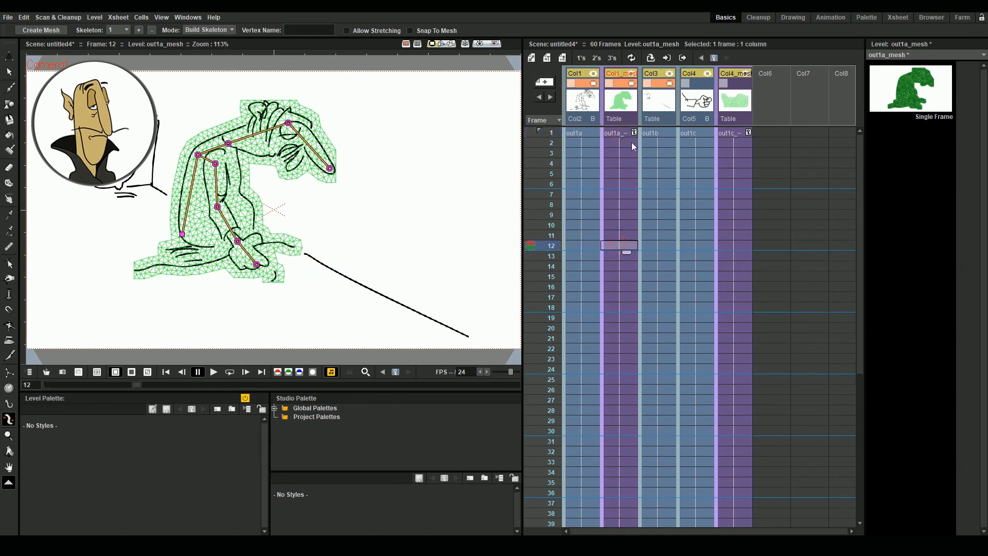
{"action": "left_click", "coordinate": [209, 30]}
{"action": "left_click", "coordinate": [208, 64]}
{"action": "left_click", "coordinate": [189, 235]}
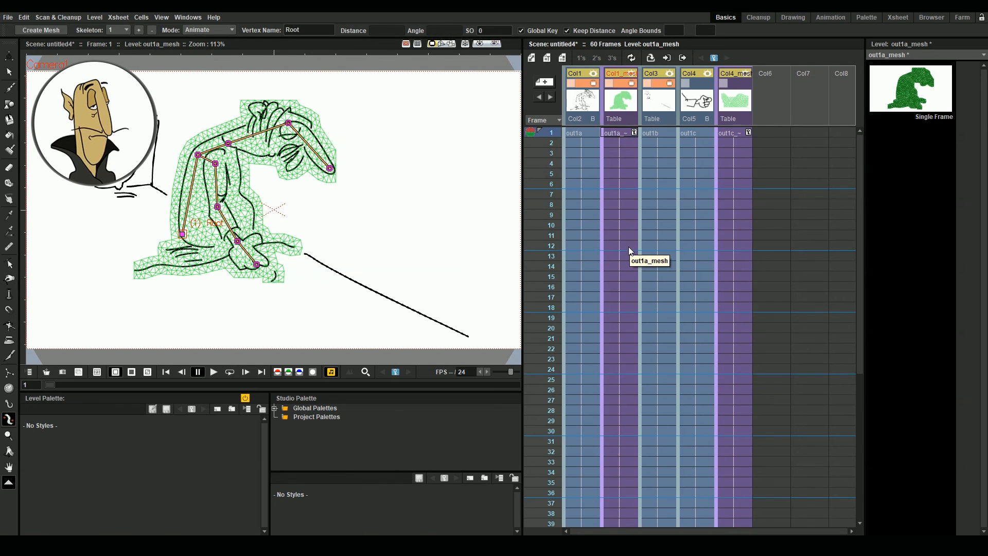
{"action": "left_click", "coordinate": [630, 308]}
{"action": "left_click_drag", "start_coordinate": [228, 144], "coordinate": [230, 147]}
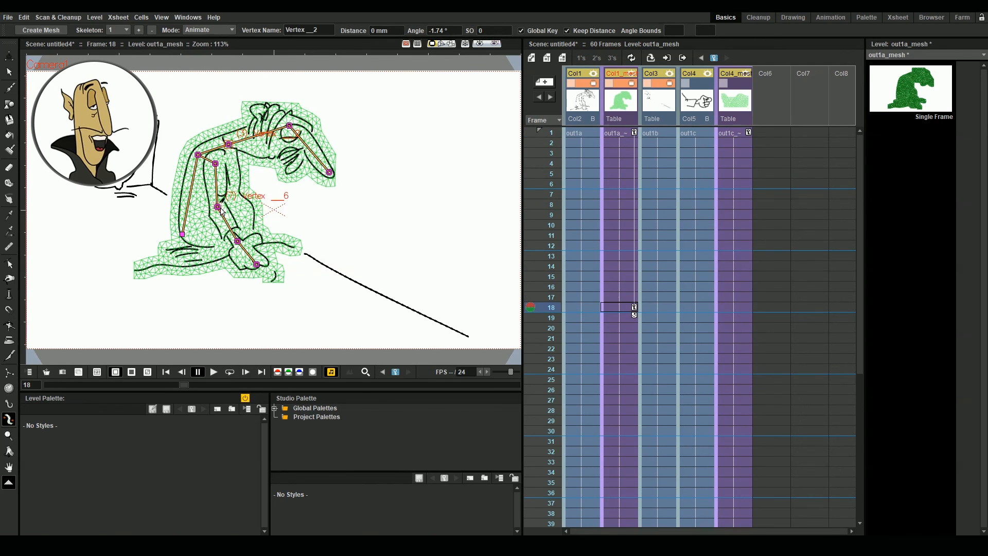
{"action": "left_click_drag", "start_coordinate": [290, 126], "coordinate": [292, 134]}
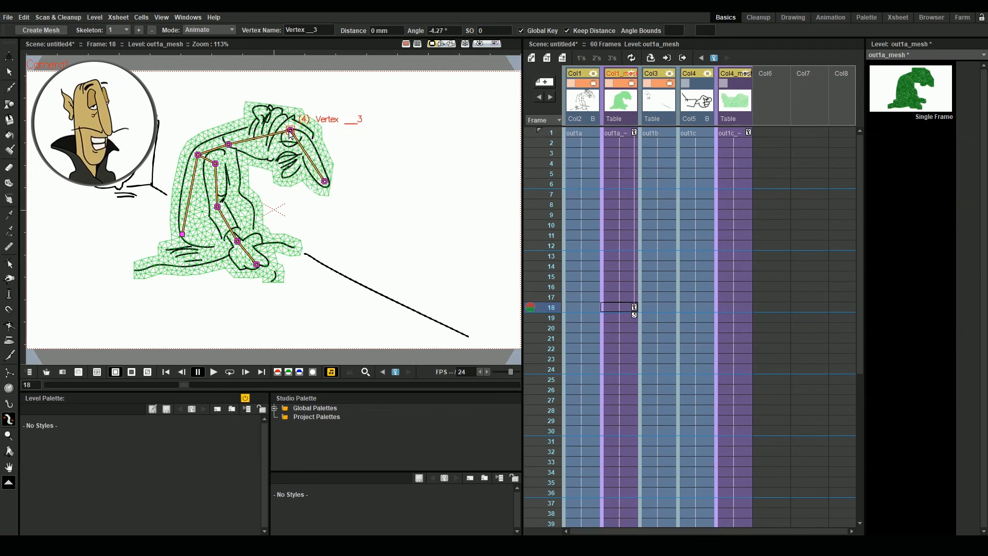
Show the out1c drawing and mesh again and build a four-vertex skeleton on the mesh from the sleeve to the fist.
{"action": "left_click", "coordinate": [695, 133]}
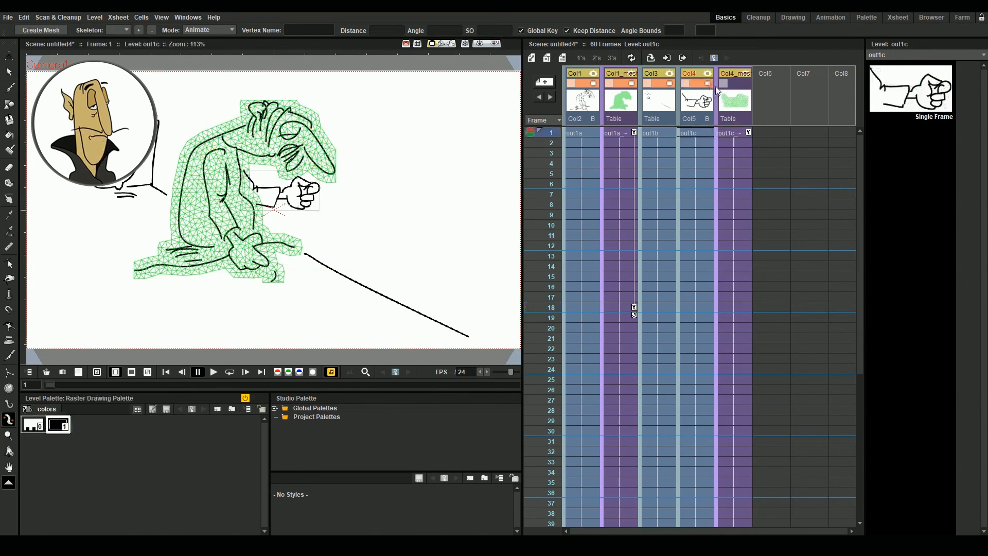
{"action": "left_click", "coordinate": [736, 135]}
{"action": "left_click", "coordinate": [209, 30]}
{"action": "left_click", "coordinate": [206, 39]}
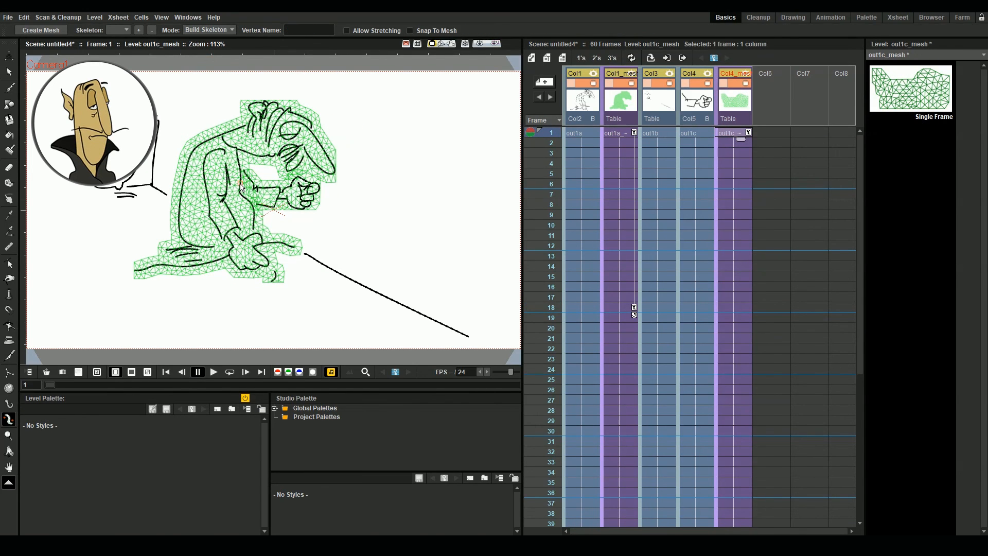
{"action": "left_click", "coordinate": [240, 183]}
{"action": "left_click", "coordinate": [278, 197]}
{"action": "left_click", "coordinate": [313, 189]}
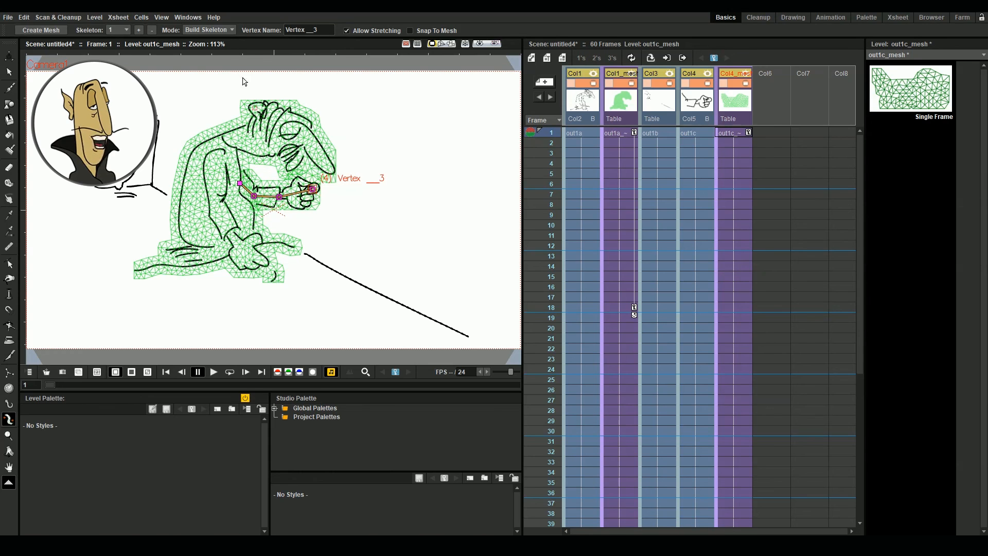
Keyframe the fist rotated up toward the face at frame 12, and move the out1c columns ahead of the out1a mesh.
{"action": "left_click", "coordinate": [209, 29]}
{"action": "left_click", "coordinate": [206, 59]}
{"action": "left_click", "coordinate": [733, 245]}
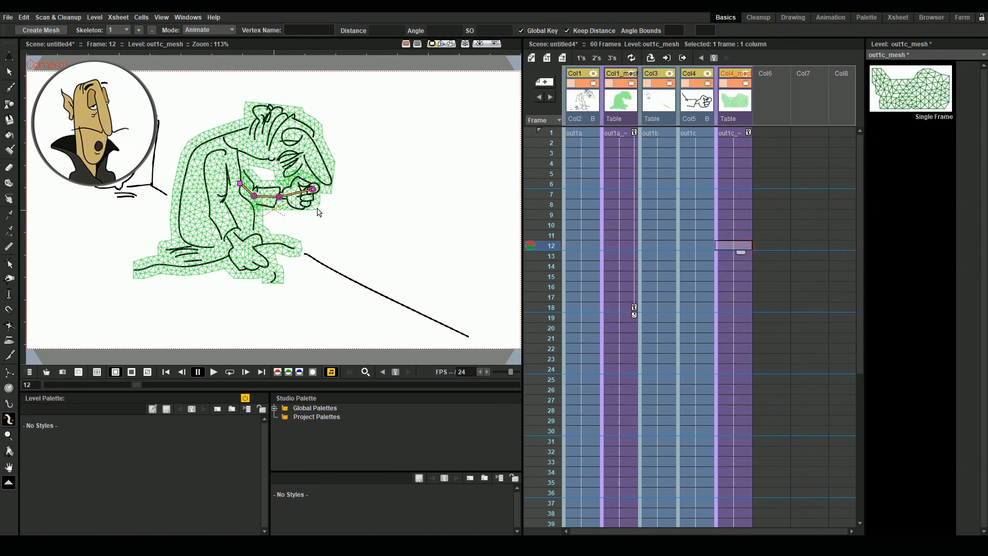
{"action": "left_click_drag", "start_coordinate": [312, 189], "coordinate": [303, 166]}
{"action": "left_click_drag", "start_coordinate": [706, 102], "coordinate": [623, 102]}
At frame 18, rotate the wrist vertex of the out1c skeleton to about 13.5°, bringing the fist closer to the face.
{"action": "left_click", "coordinate": [657, 246]}
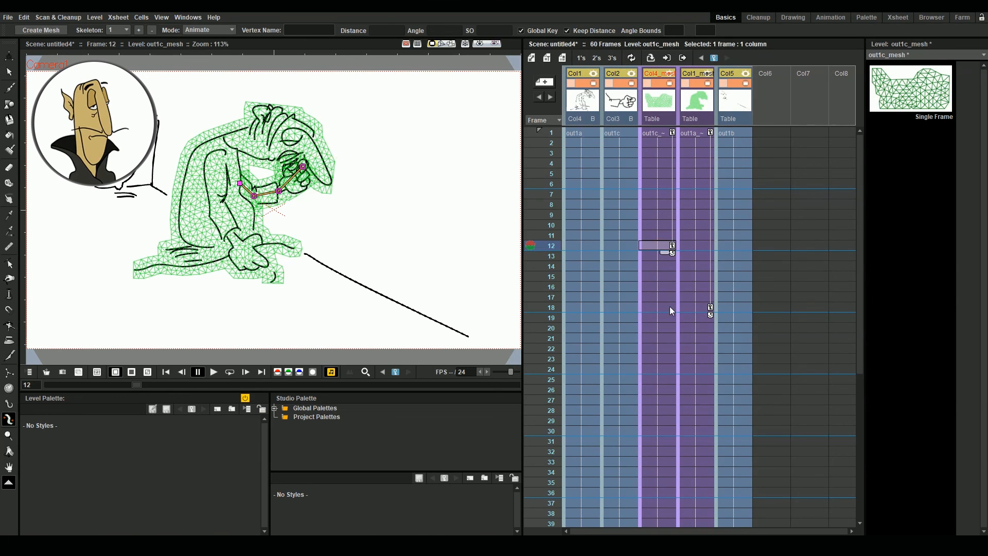
{"action": "left_click", "coordinate": [656, 307]}
{"action": "left_click_drag", "start_coordinate": [279, 197], "coordinate": [289, 194]}
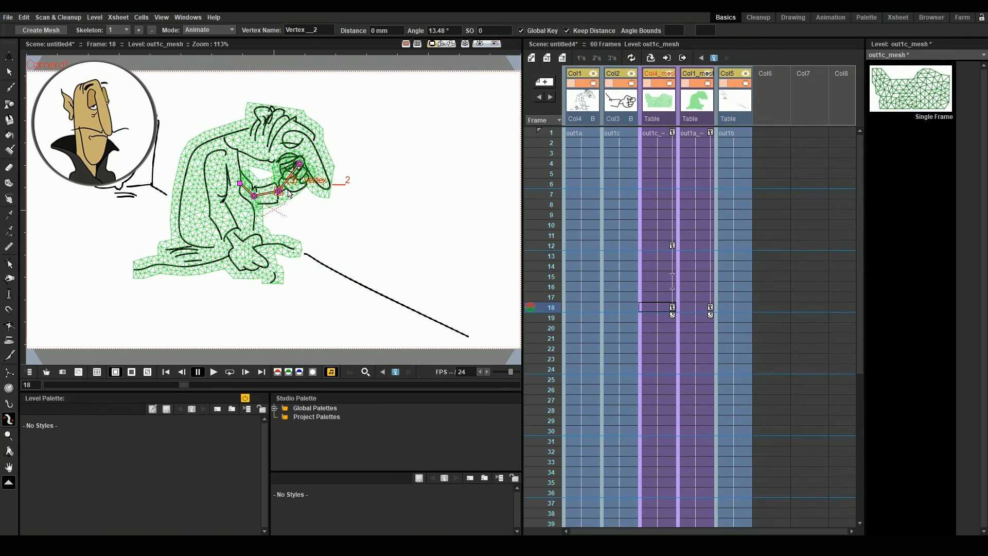
Reorder the columns so the out1c drawing and its mesh come before the out1a drawing.
{"action": "left_click", "coordinate": [632, 93]}
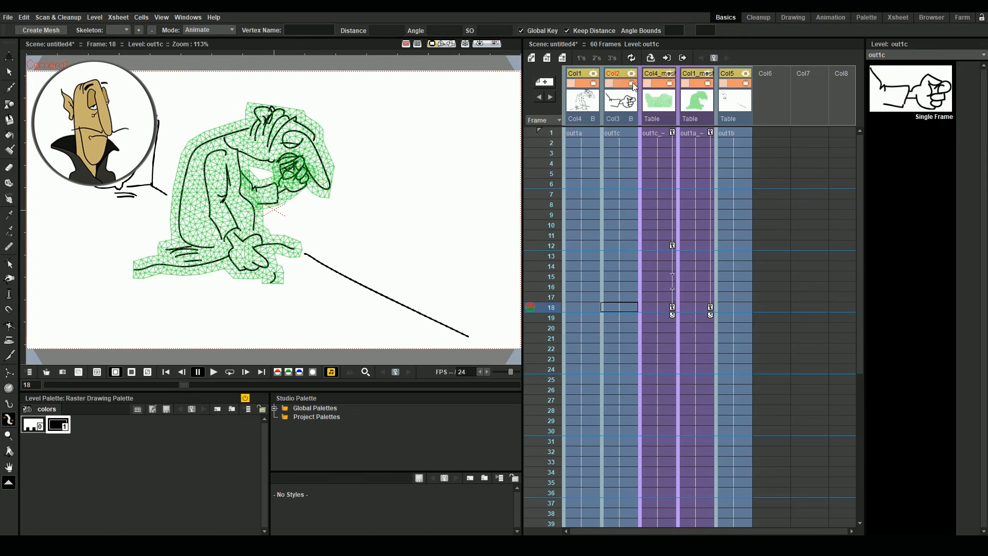
{"action": "left_click_drag", "start_coordinate": [633, 92], "coordinate": [705, 109]}
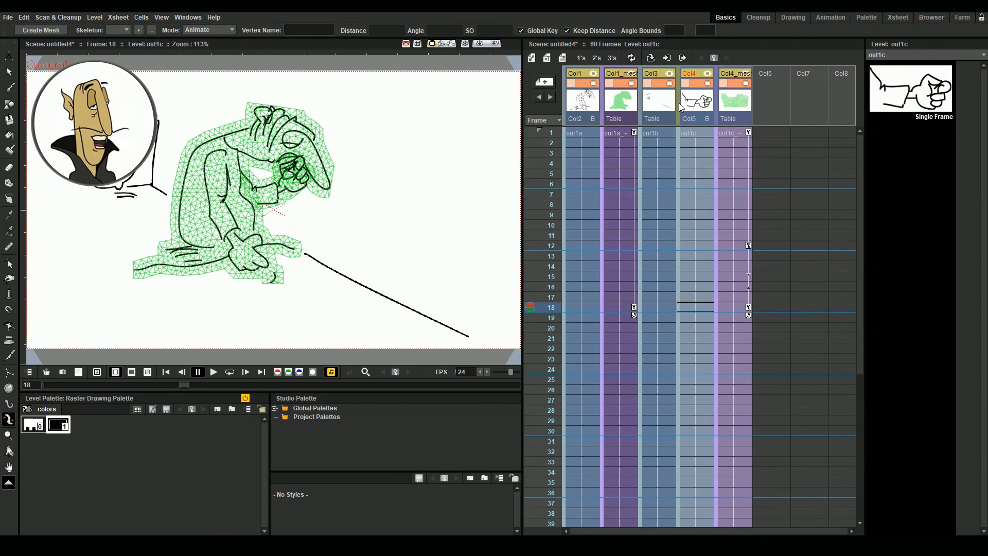
{"action": "key", "text": "ctrl+z"}
Keyframe the fist rubbing against the face and the matching head poses at frames 24 and 30.
{"action": "left_click", "coordinate": [628, 369]}
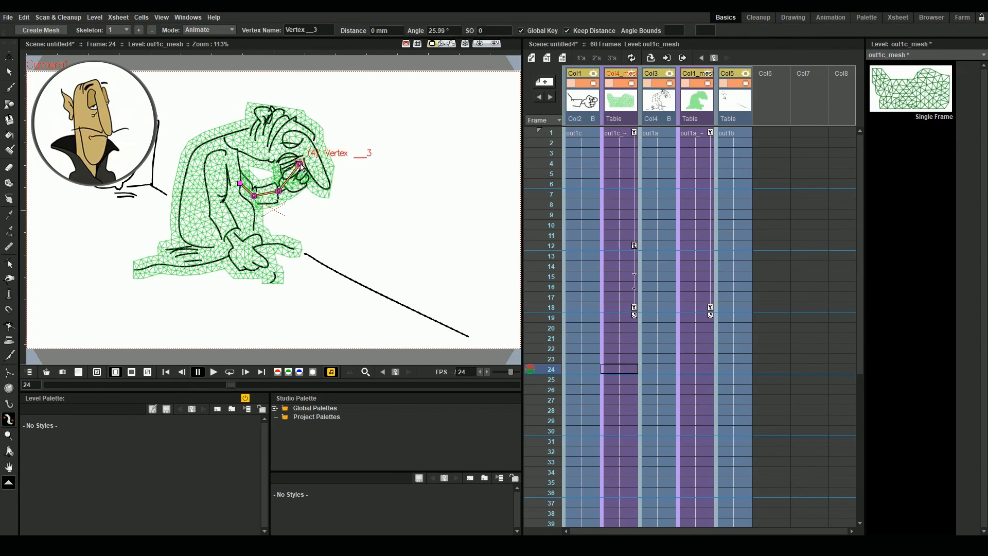
{"action": "left_click_drag", "start_coordinate": [280, 191], "coordinate": [310, 124]}
{"action": "left_click", "coordinate": [622, 431]}
{"action": "left_click", "coordinate": [695, 369]}
{"action": "left_click", "coordinate": [293, 134]}
{"action": "left_click", "coordinate": [695, 431]}
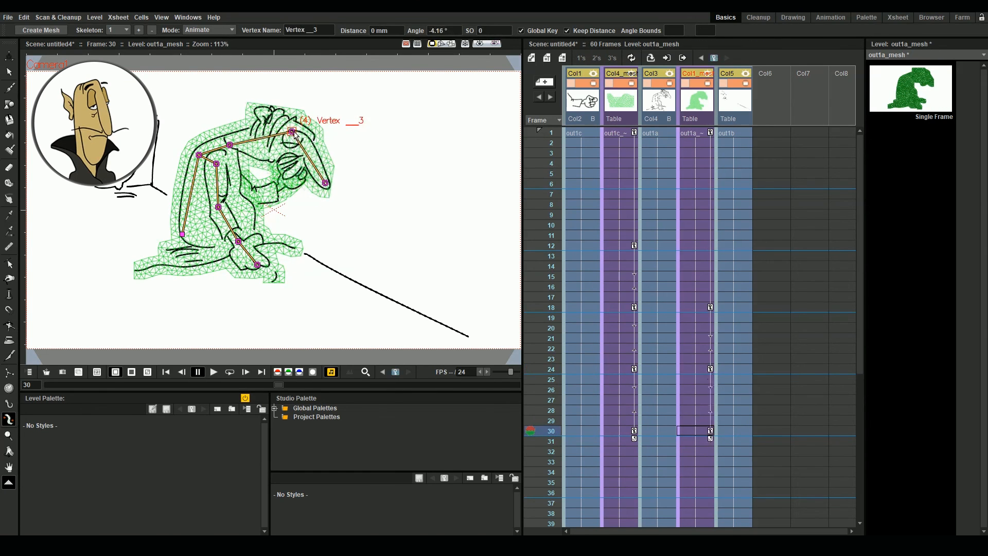
Continue the rubbing motion with fist keyframes at frames 36 and 42 and a head keyframe at frame 36.
{"action": "left_click_drag", "start_coordinate": [279, 385], "coordinate": [328, 381]}
{"action": "left_click_drag", "start_coordinate": [292, 138], "coordinate": [288, 159]}
{"action": "left_click", "coordinate": [622, 493]}
{"action": "left_click_drag", "start_coordinate": [277, 194], "coordinate": [278, 191]}
{"action": "scroll", "coordinate": [630, 198], "scroll_direction": "down", "scroll_amount": 5}
{"action": "left_click", "coordinate": [635, 184]}
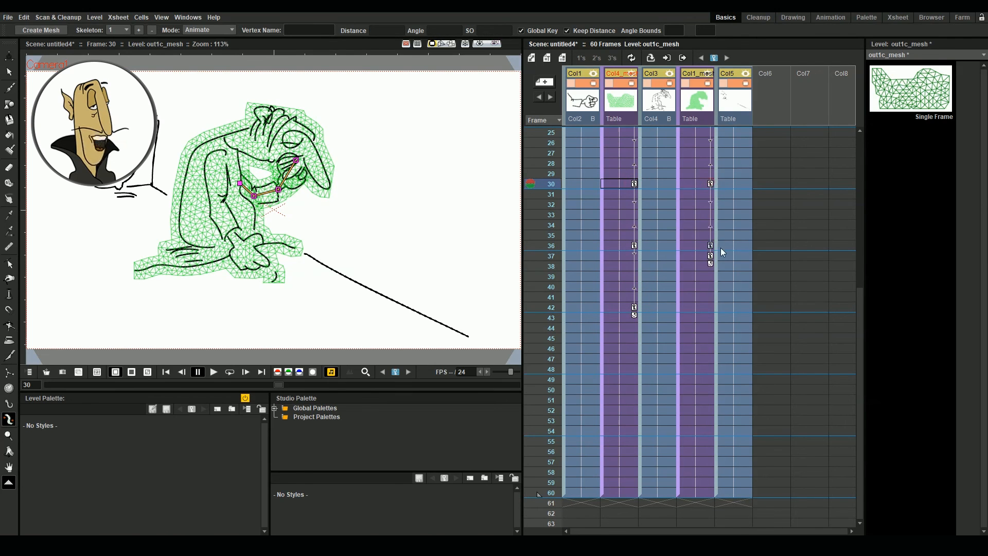
Adjust the head pose at frame 36 and key it raised to about -1.4° at frame 42.
{"action": "left_click_drag", "start_coordinate": [391, 385], "coordinate": [326, 350]}
{"action": "left_click", "coordinate": [698, 449]}
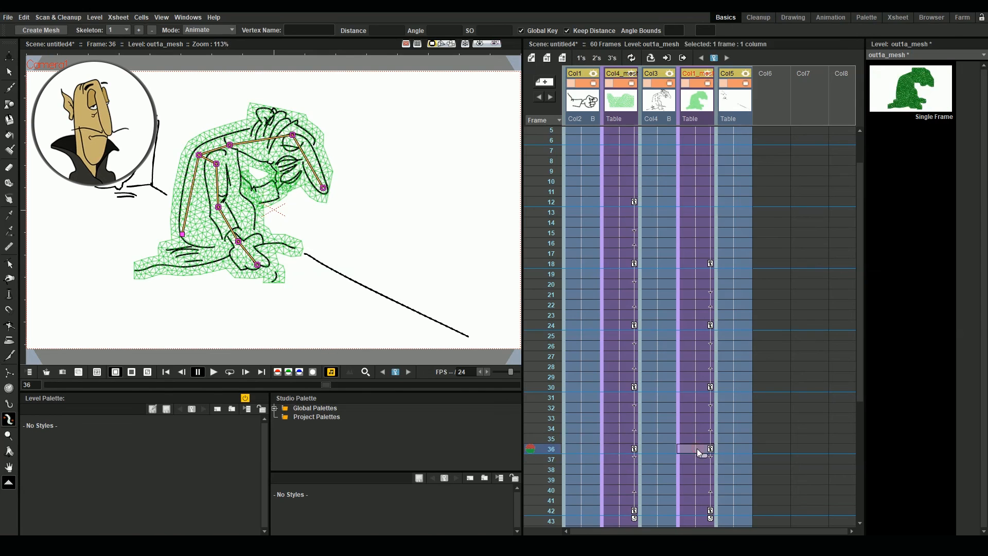
{"action": "left_click_drag", "start_coordinate": [294, 135], "coordinate": [292, 128]}
{"action": "left_click_drag", "start_coordinate": [537, 407], "coordinate": [575, 513]}
{"action": "left_click", "coordinate": [291, 129]}
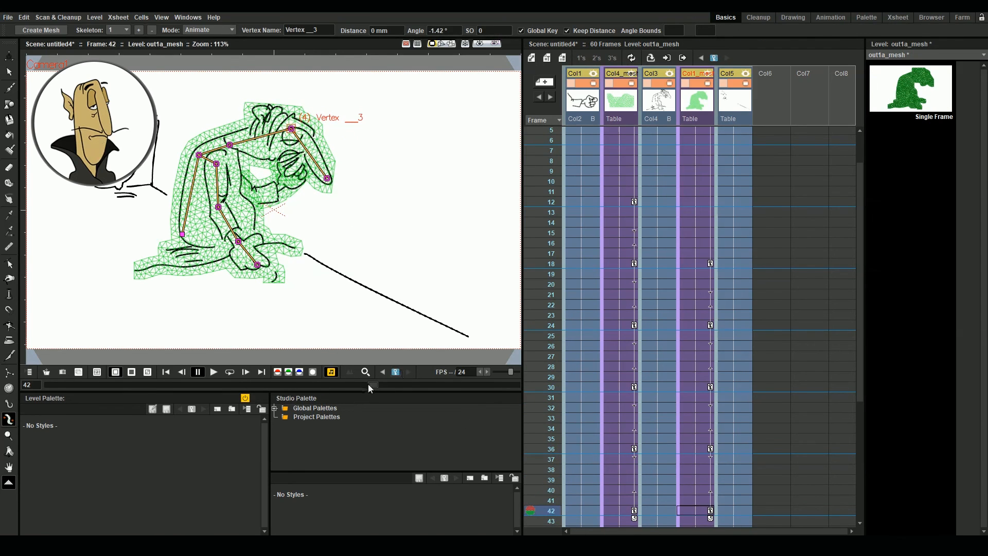
At frame 54, rotate the out1c arm down behind the body, with its first vertex at about -144°.
{"action": "scroll", "coordinate": [667, 325], "scroll_direction": "down", "scroll_amount": 5}
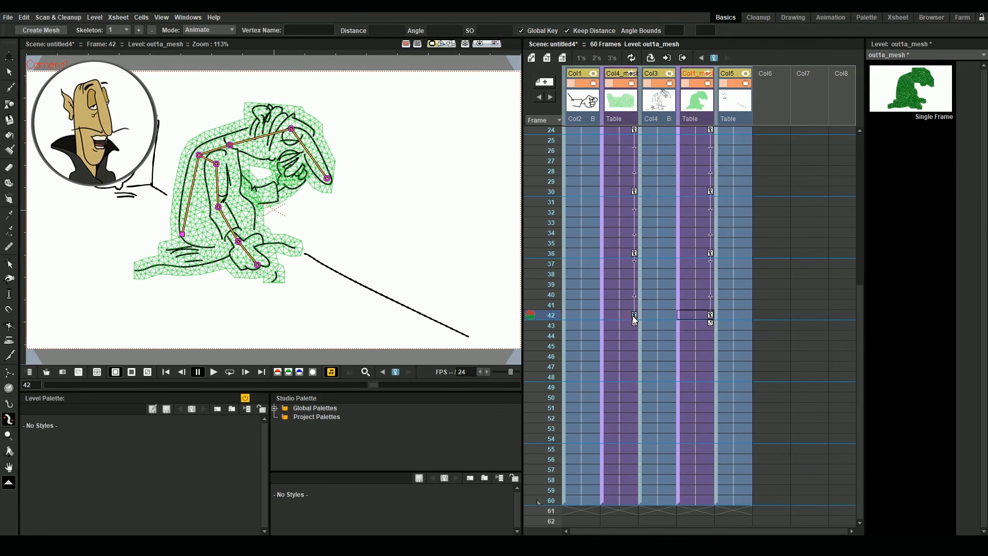
{"action": "left_click", "coordinate": [620, 438]}
{"action": "left_click_drag", "start_coordinate": [276, 203], "coordinate": [261, 219]}
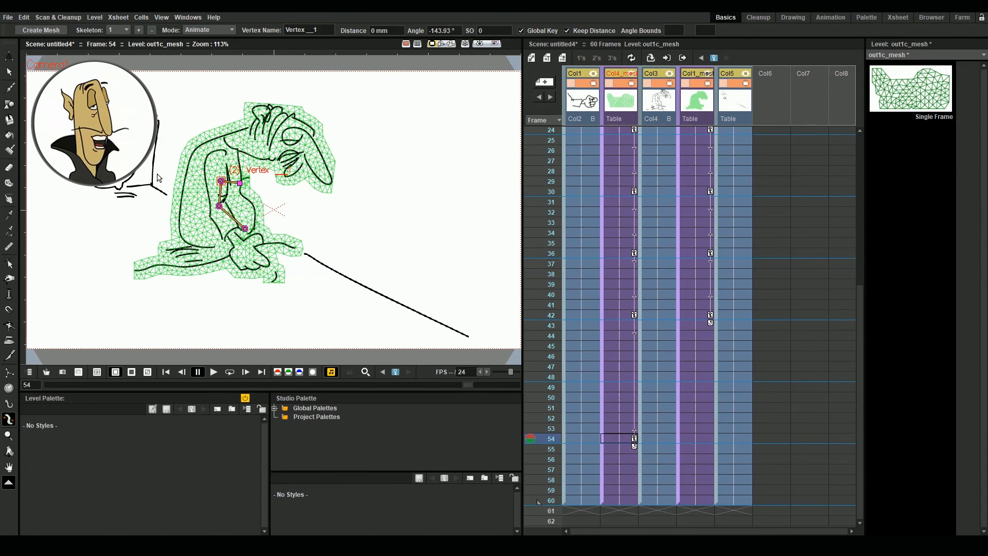
Delete the out1c drawing cells from frame 55 to 60 and scrub through the arm-lowering motion.
{"action": "left_click", "coordinate": [619, 449]}
{"action": "left_click_drag", "start_coordinate": [586, 449], "coordinate": [582, 501]}
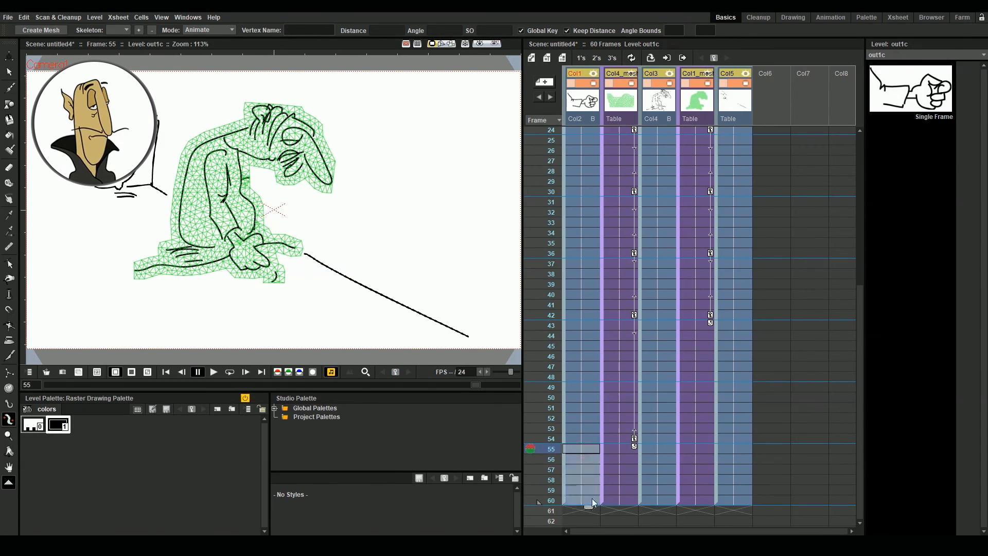
{"action": "key", "text": "Delete"}
{"action": "left_click_drag", "start_coordinate": [476, 384], "coordinate": [419, 394]}
{"action": "left_click_drag", "start_coordinate": [450, 396], "coordinate": [465, 400]}
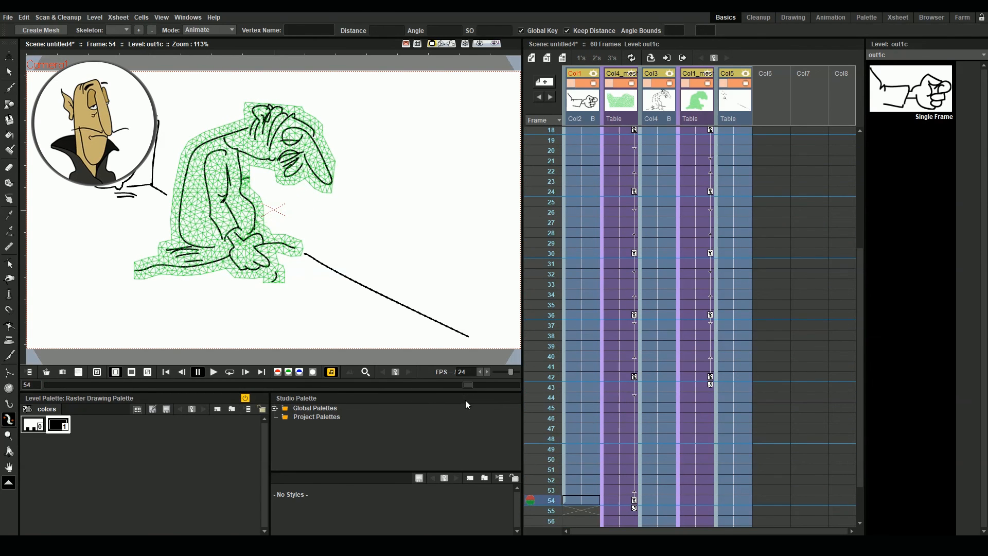
Turn off Keep Distance and shift the out1c arm's first vertex further into the body at frame 54.
{"action": "left_click", "coordinate": [622, 511]}
{"action": "left_click", "coordinate": [621, 501]}
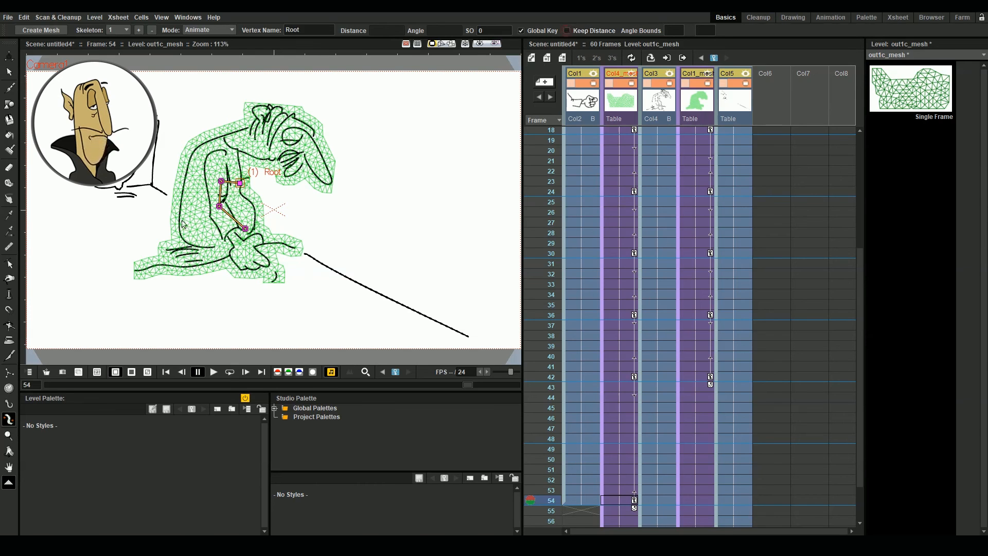
{"action": "left_click_drag", "start_coordinate": [221, 182], "coordinate": [213, 181]}
{"action": "left_click_drag", "start_coordinate": [124, 388], "coordinate": [474, 384]}
{"action": "scroll", "coordinate": [614, 367], "scroll_direction": "down", "scroll_amount": 2}
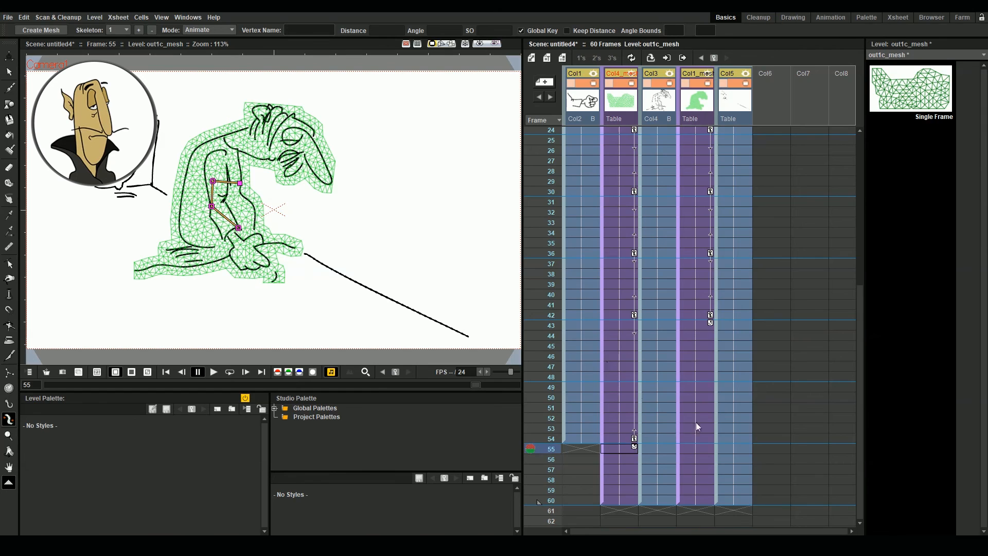
Hold the out1a mesh pose with a keyframe at frame 54, and add head keyframes at frames 57 and 60.
{"action": "left_click", "coordinate": [711, 315]}
{"action": "left_click", "coordinate": [710, 439]}
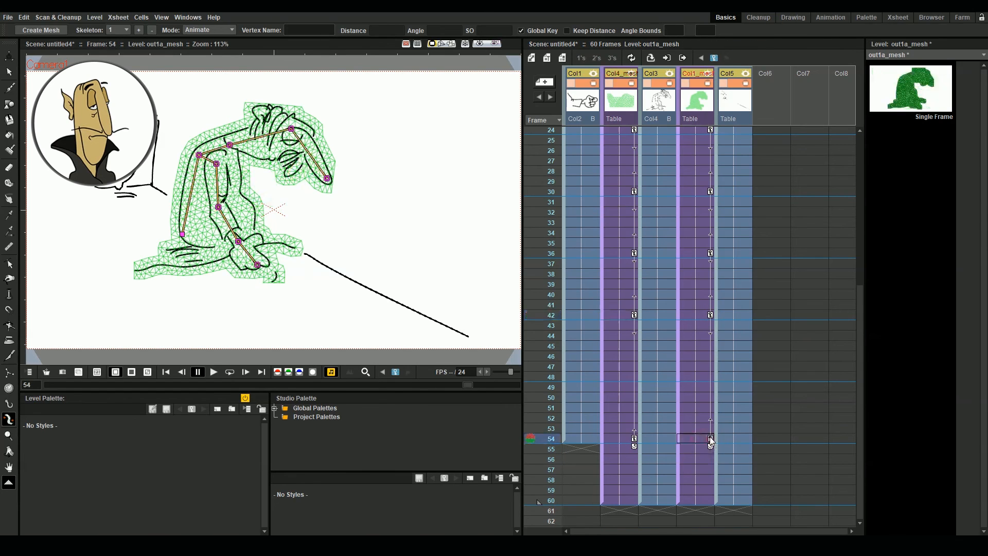
{"action": "left_click", "coordinate": [702, 469]}
{"action": "mouse_move", "coordinate": [329, 184]}
{"action": "left_mouse_down"}
{"action": "mouse_move", "coordinate": [322, 129]}
{"action": "mouse_move", "coordinate": [336, 171]}
{"action": "left_mouse_up"}
{"action": "left_click_drag", "start_coordinate": [476, 385], "coordinate": [514, 383]}
Extend the out1a drawing, its mesh and the out1b drawing to frame 84.
{"action": "left_click", "coordinate": [734, 254]}
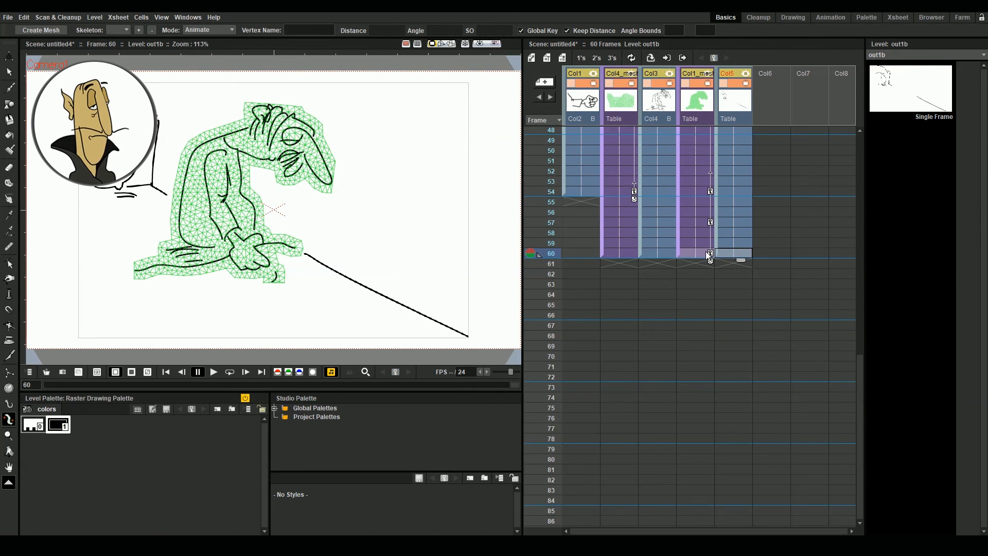
{"action": "left_click_drag", "start_coordinate": [702, 252], "coordinate": [654, 253]}
{"action": "left_click_drag", "start_coordinate": [741, 260], "coordinate": [744, 507]}
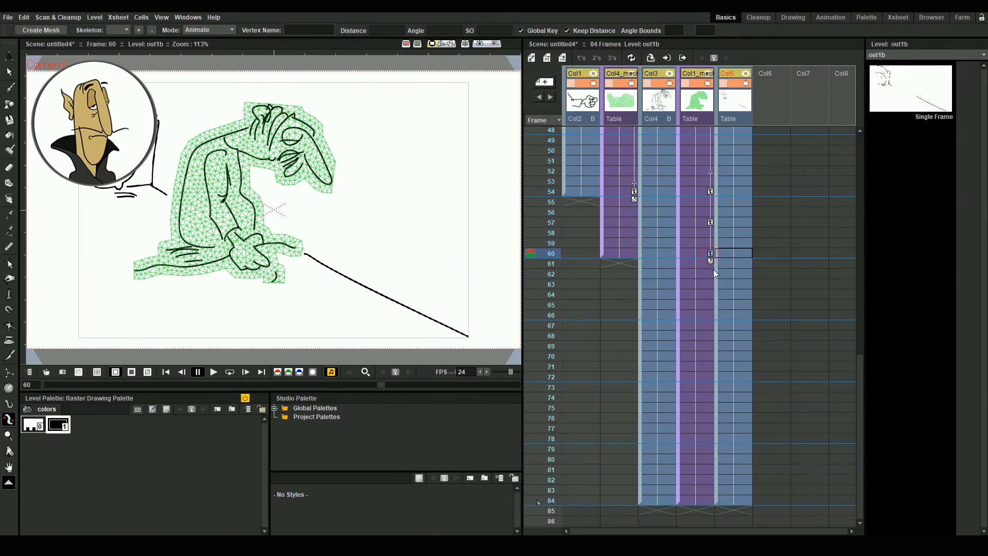
Keyframe the out1a mesh at frame 72 with the resting arm and hand shifted slightly.
{"action": "left_click", "coordinate": [697, 377]}
{"action": "mouse_move", "coordinate": [257, 260]}
{"action": "left_mouse_down"}
{"action": "mouse_move", "coordinate": [267, 229]}
{"action": "mouse_move", "coordinate": [258, 271]}
{"action": "left_mouse_up"}
{"action": "mouse_move", "coordinate": [448, 385]}
{"action": "left_mouse_down"}
{"action": "mouse_move", "coordinate": [401, 384]}
{"action": "mouse_move", "coordinate": [452, 385]}
{"action": "mouse_move", "coordinate": [423, 382]}
{"action": "mouse_move", "coordinate": [443, 385]}
{"action": "left_mouse_up"}
{"action": "left_click", "coordinate": [703, 407]}
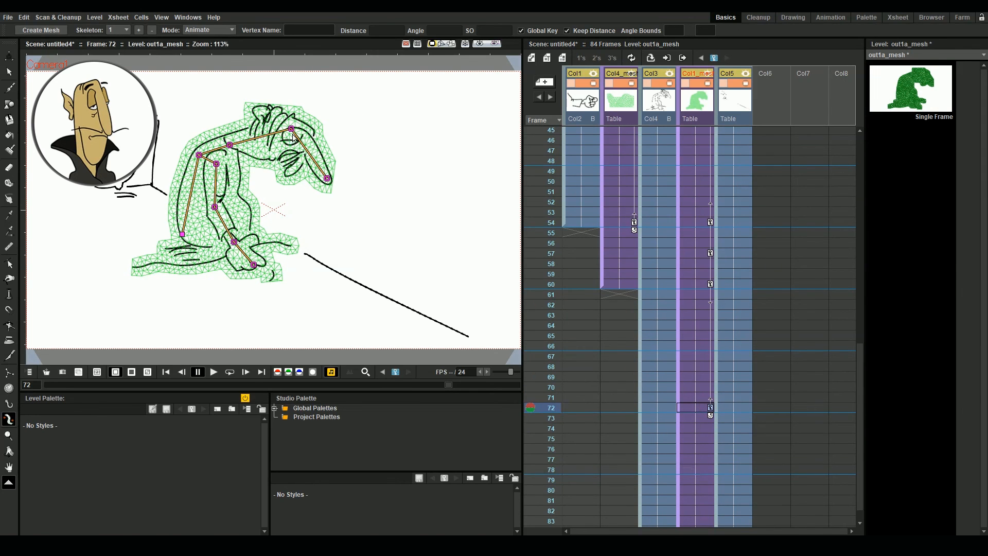
Tilt the out1a head further down at frame 72, and review the animation with both meshes hidden.
{"action": "left_click_drag", "start_coordinate": [291, 129], "coordinate": [321, 186]}
{"action": "left_click", "coordinate": [94, 385]}
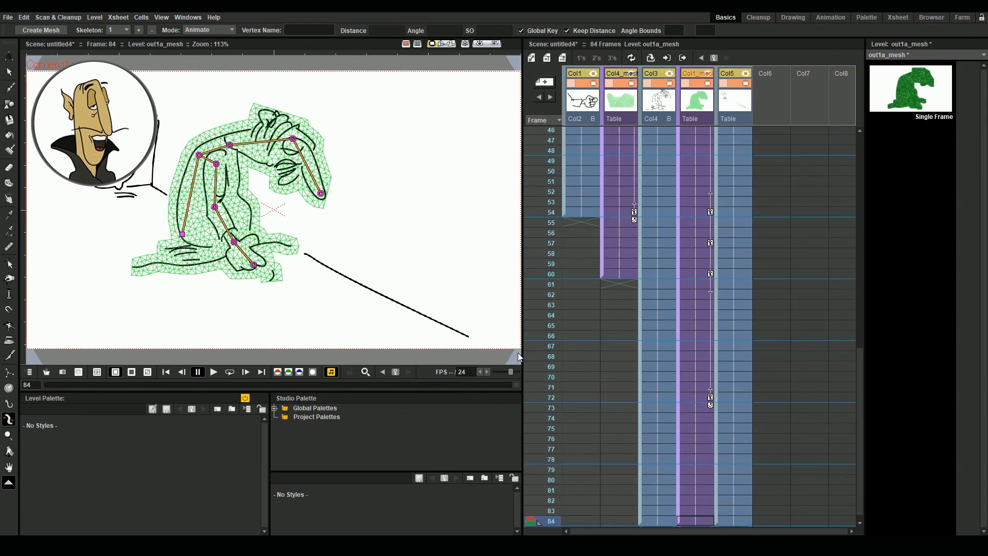
{"action": "left_click", "coordinate": [632, 83]}
{"action": "left_click", "coordinate": [708, 83]}
{"action": "left_click", "coordinate": [761, 133]}
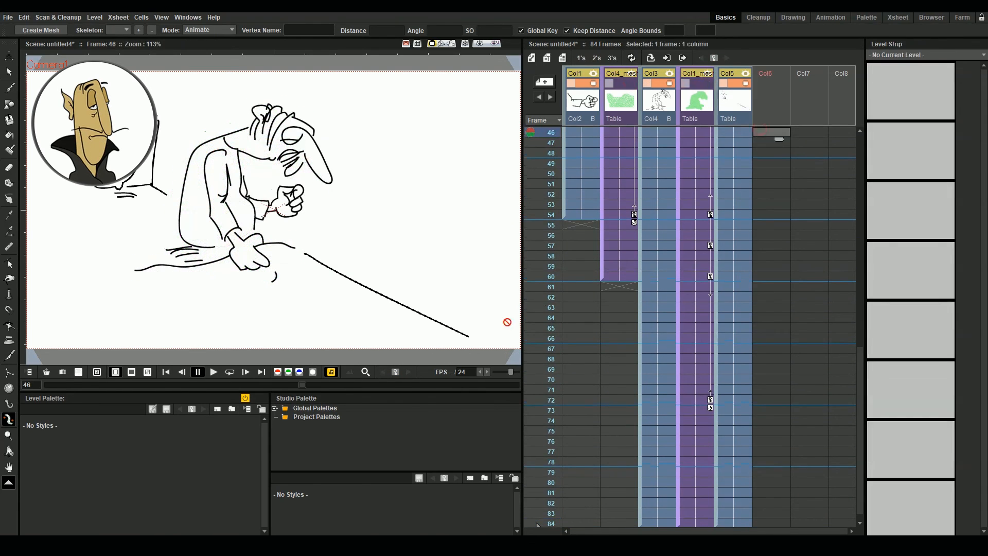
{"action": "left_click_drag", "start_coordinate": [295, 389], "coordinate": [514, 358]}
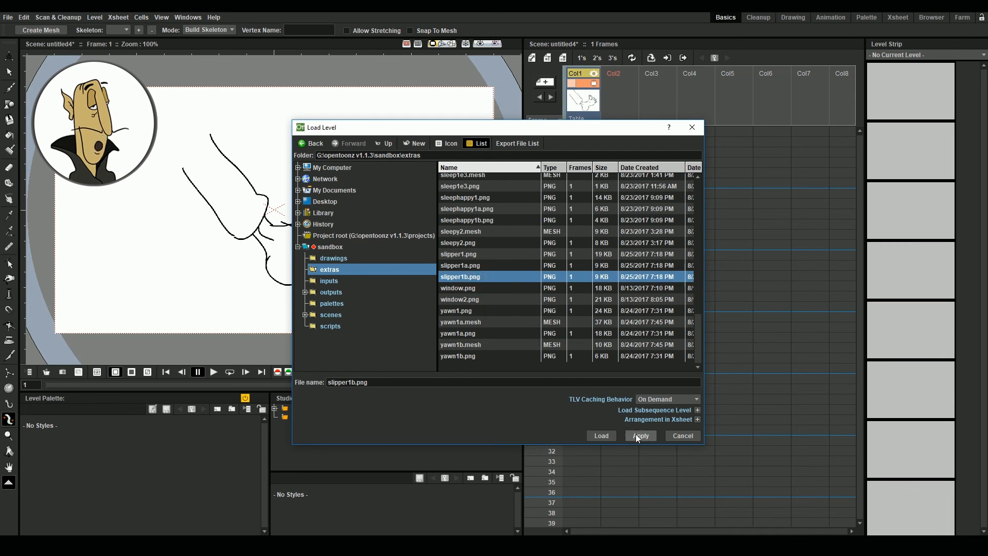
Load slipper1b.png and hide its column, and create a mesh with a larger margin for the slipper1a foot drawing.
{"action": "left_click", "coordinate": [636, 434]}
{"action": "left_click", "coordinate": [634, 81]}
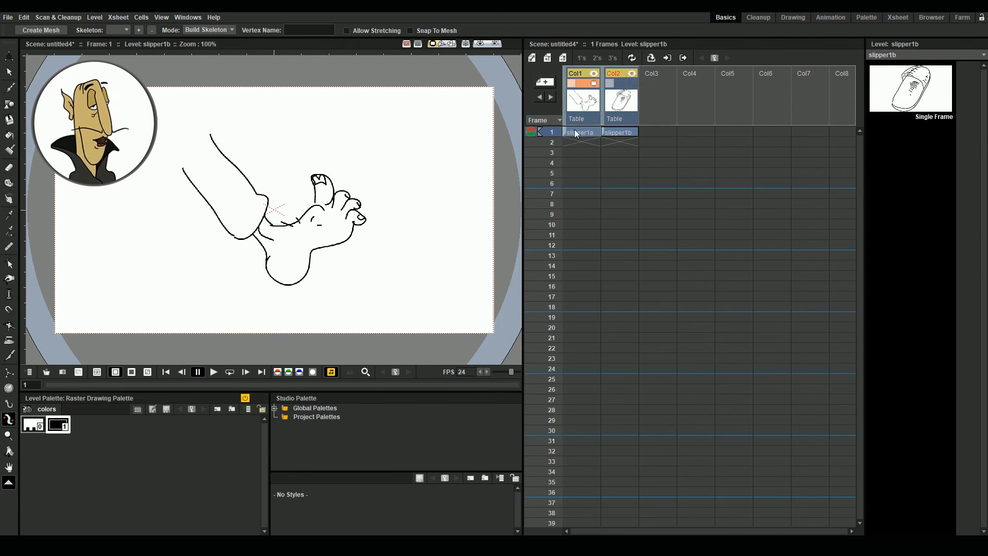
{"action": "left_click", "coordinate": [575, 130]}
{"action": "left_click", "coordinate": [36, 29]}
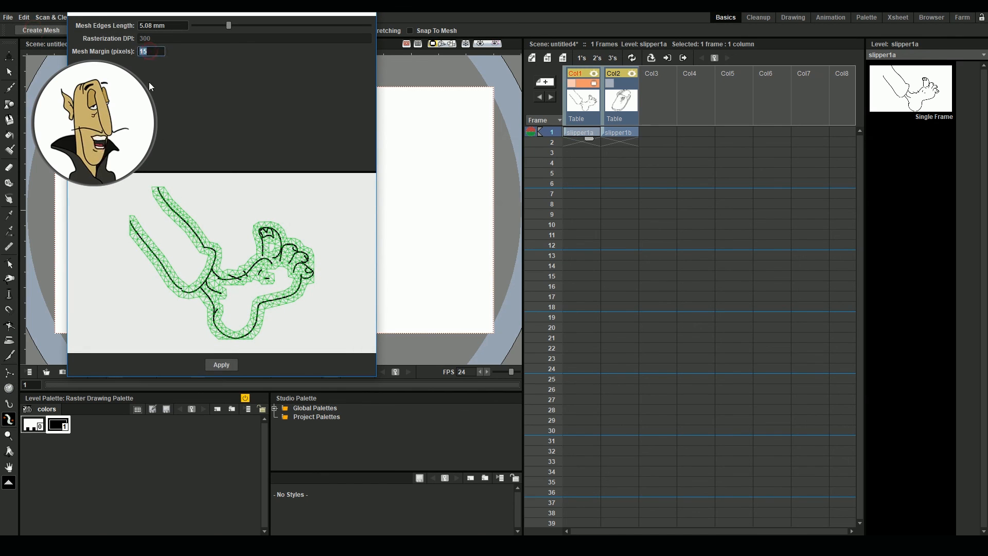
{"action": "left_click", "coordinate": [222, 365]}
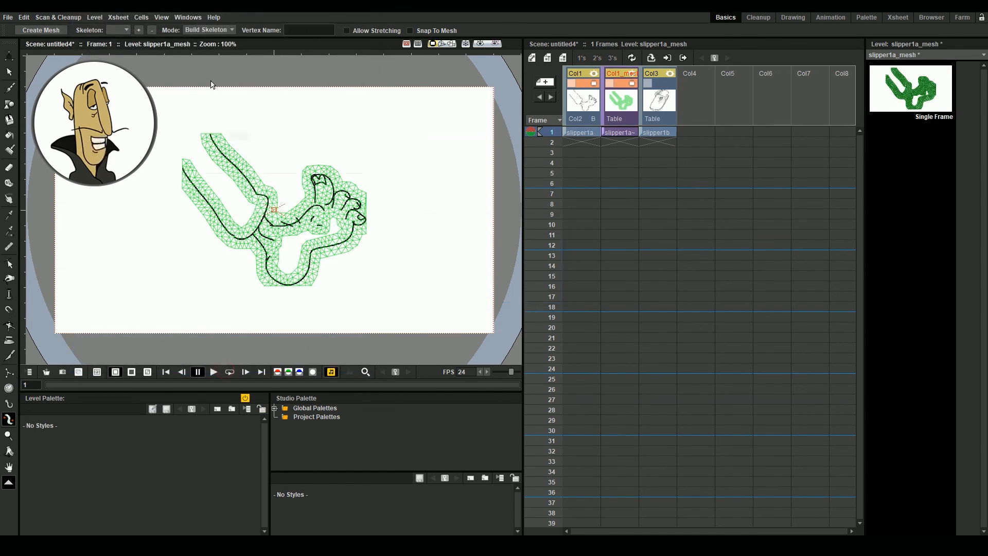
Build a skeleton from the top of the leg through the ankle to the ball of the foot, with three toe branches.
{"action": "left_click", "coordinate": [190, 141]}
{"action": "left_click", "coordinate": [265, 235]}
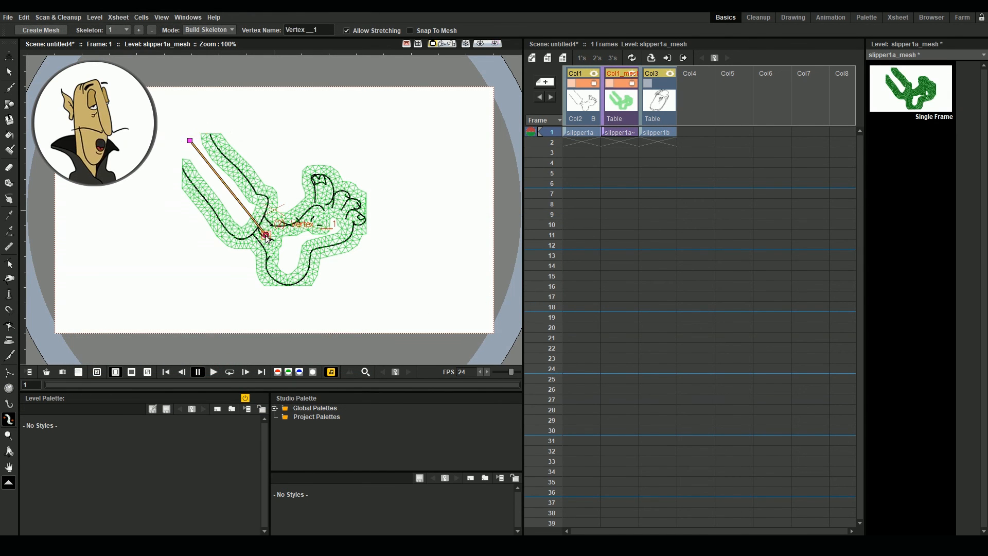
{"action": "left_click", "coordinate": [325, 220]}
{"action": "left_click", "coordinate": [319, 183]}
{"action": "left_click", "coordinate": [325, 220]}
{"action": "left_click", "coordinate": [341, 196]}
{"action": "left_click", "coordinate": [325, 219]}
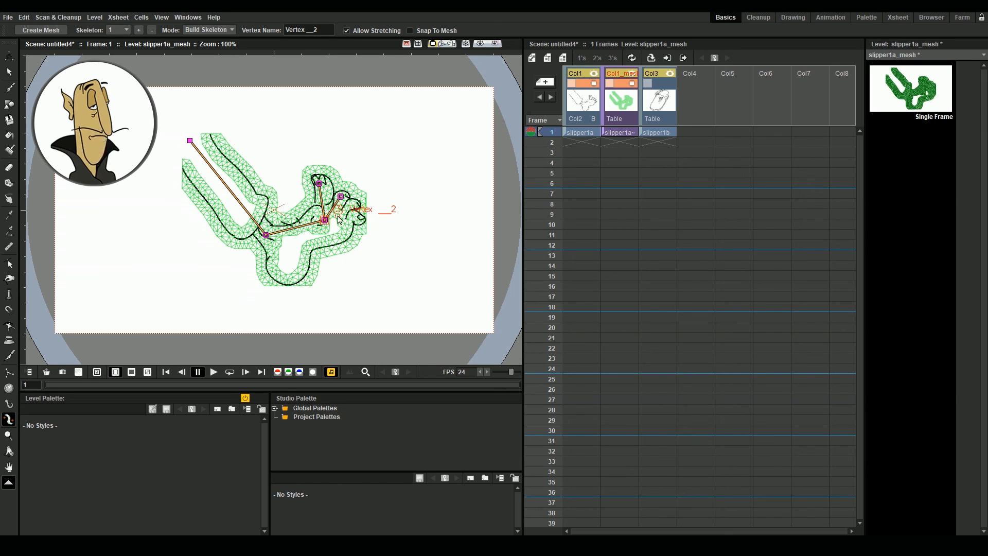
{"action": "left_click", "coordinate": [355, 215]}
Switch the mesh to Animate mode and extend the foot, mesh and slipper columns to frame 60.
{"action": "left_click", "coordinate": [231, 30]}
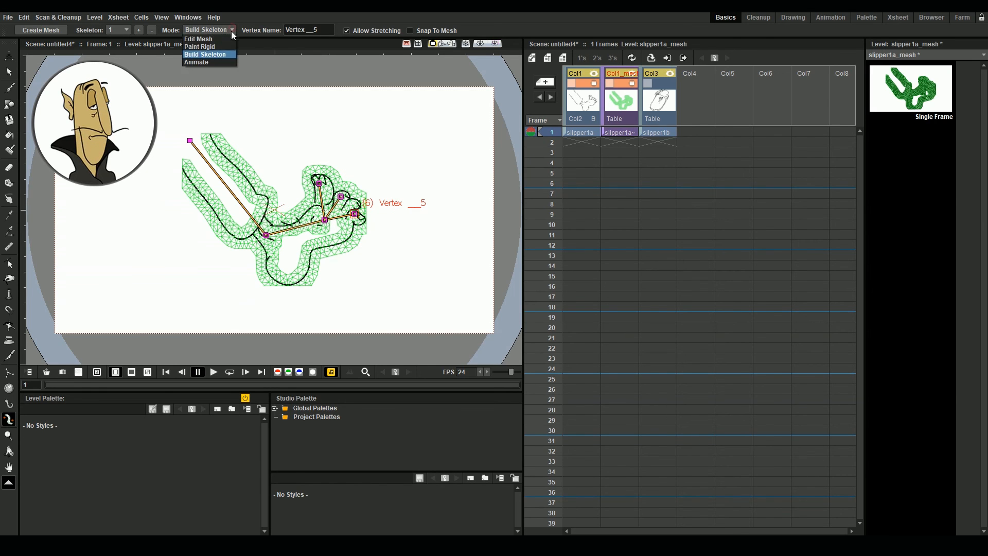
{"action": "left_click", "coordinate": [203, 64]}
{"action": "left_click_drag", "start_coordinate": [582, 132], "coordinate": [666, 520]}
At frame 1, move the foot mesh away from the slipper, show slipper1b and place it at 64.77 mm E/W, -38.1 mm N/S.
{"action": "left_click", "coordinate": [609, 135]}
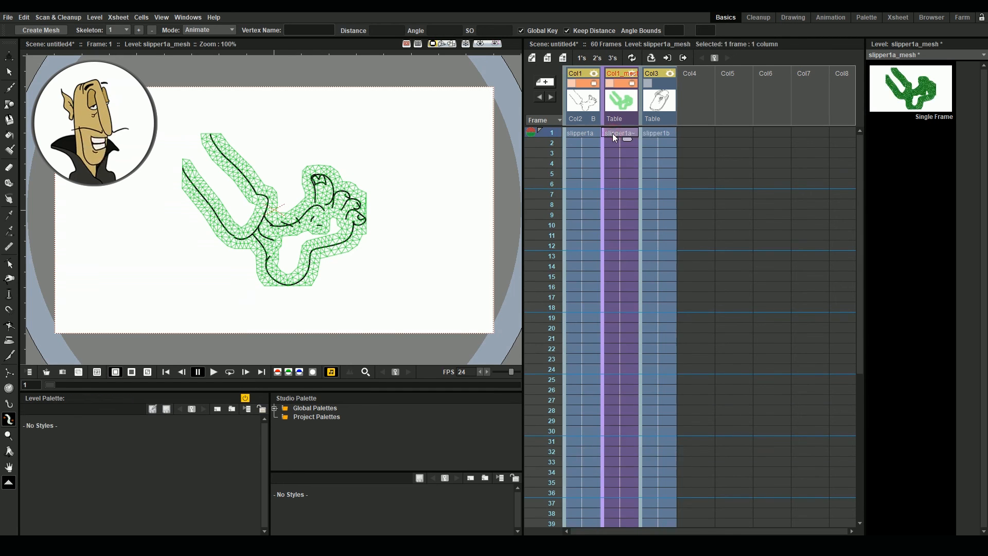
{"action": "key", "text": "a"}
{"action": "left_click_drag", "start_coordinate": [249, 221], "coordinate": [171, 213]}
{"action": "left_click", "coordinate": [671, 83]}
{"action": "left_click", "coordinate": [657, 134]}
{"action": "mouse_move", "coordinate": [320, 202]}
{"action": "left_mouse_down"}
{"action": "mouse_move", "coordinate": [388, 217]}
{"action": "mouse_move", "coordinate": [391, 243]}
{"action": "left_mouse_up"}
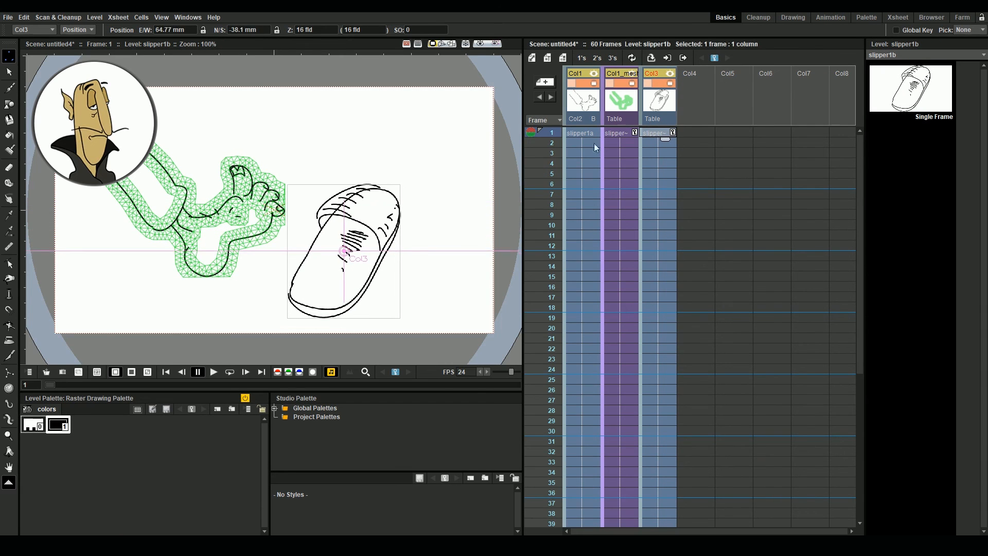
Keyframe the slipper1a mesh at frame 12 with the front of the foot and the toes tilted upward.
{"action": "key", "text": "Left"}
{"action": "key", "text": "k"}
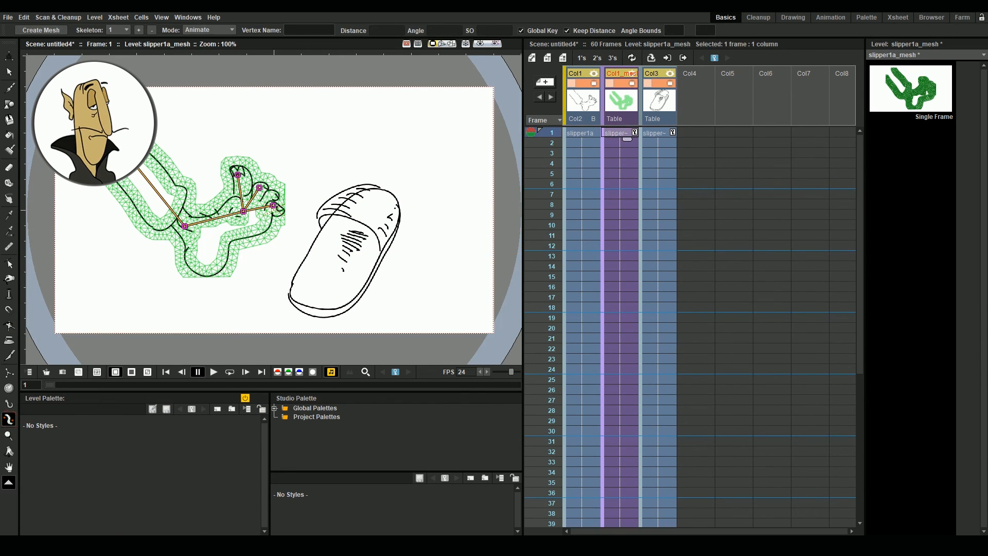
{"action": "left_click", "coordinate": [112, 137]}
{"action": "left_click", "coordinate": [623, 246]}
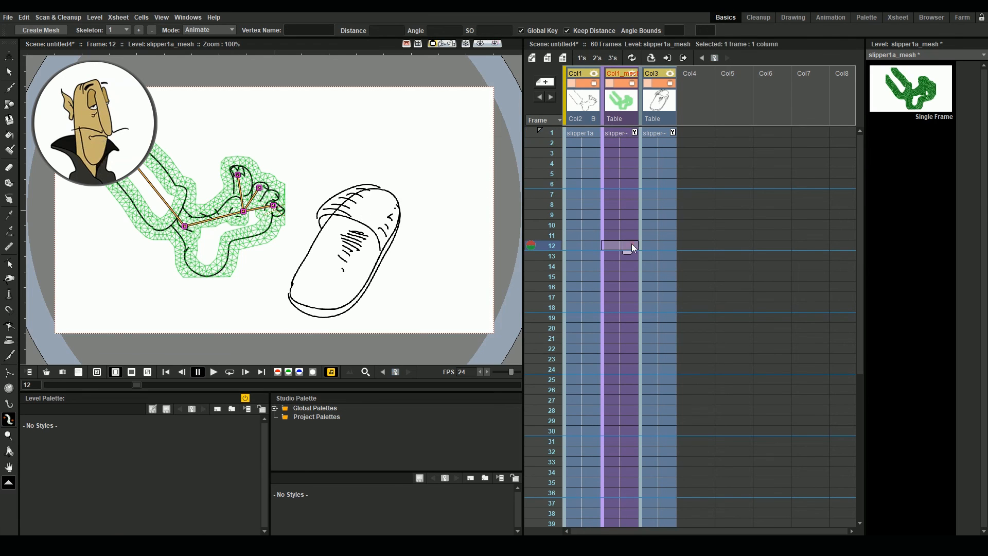
{"action": "left_click_drag", "start_coordinate": [242, 212], "coordinate": [230, 171]}
{"action": "left_click_drag", "start_coordinate": [273, 200], "coordinate": [268, 196]}
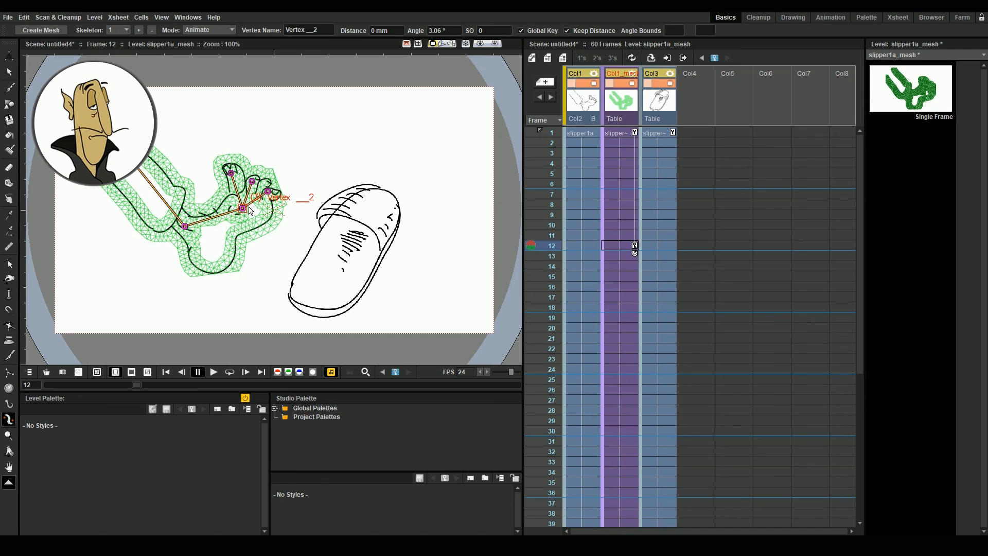
Check the foot's movement up to frame 13, and keyframe the outermost toe slightly lower at frame 18.
{"action": "left_click", "coordinate": [559, 153]}
{"action": "left_click", "coordinate": [559, 246]}
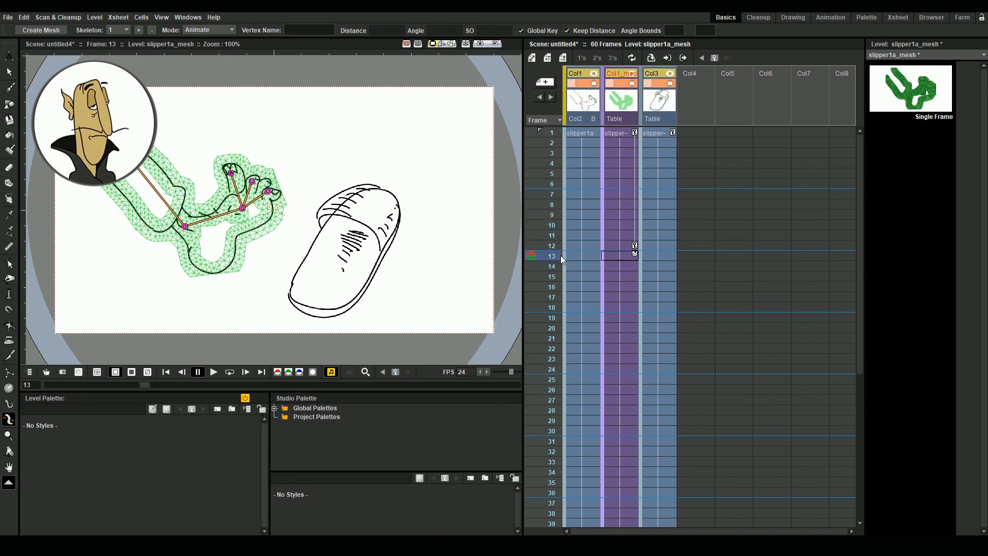
{"action": "left_click", "coordinate": [552, 307]}
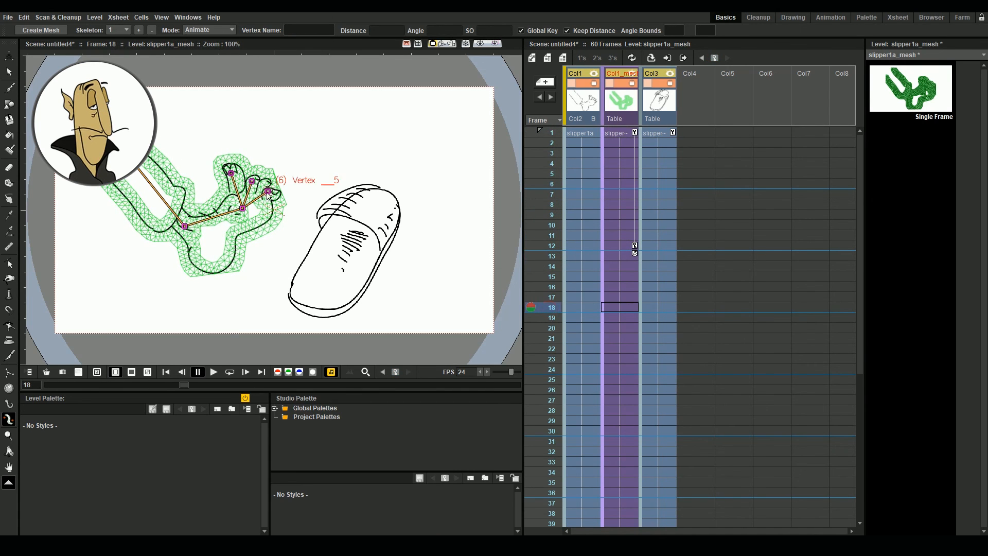
{"action": "left_click_drag", "start_coordinate": [270, 192], "coordinate": [283, 219]}
Keyframe the foot mesh at frames 24 and 30, shifting the toes and lowering the ankle and ball of the foot slightly.
{"action": "left_click", "coordinate": [621, 369]}
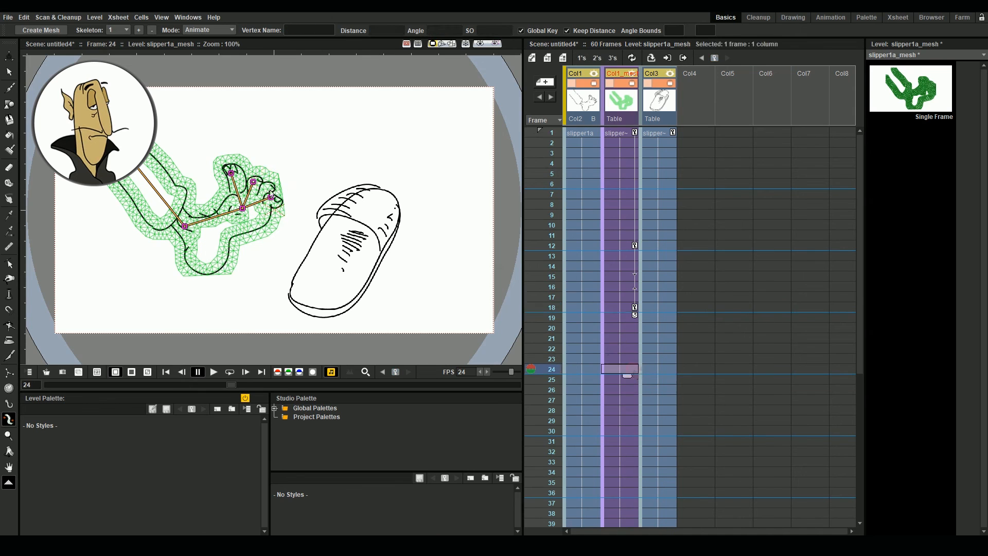
{"action": "left_click", "coordinate": [620, 430]}
{"action": "left_click_drag", "start_coordinate": [232, 174], "coordinate": [239, 173]}
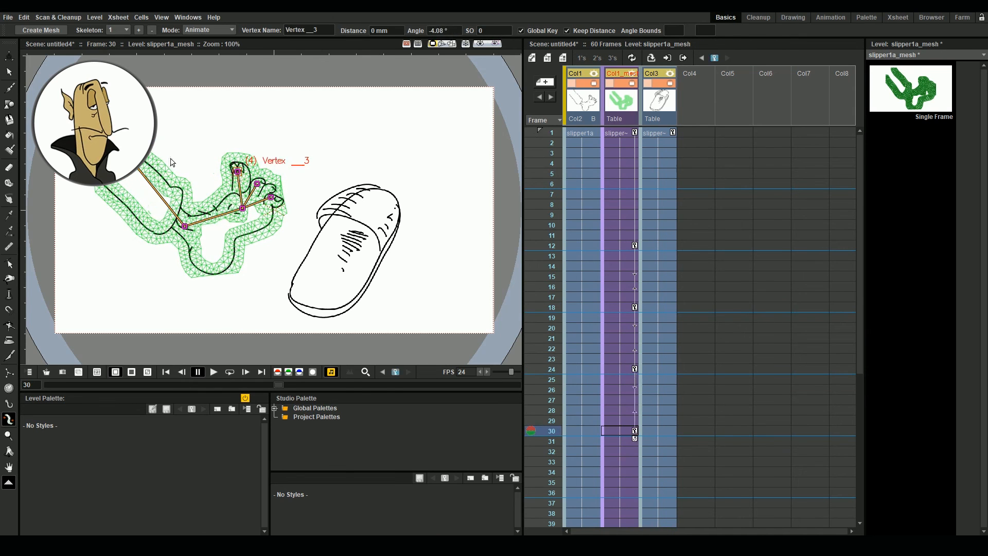
{"action": "left_click", "coordinate": [115, 140]}
{"action": "left_click_drag", "start_coordinate": [185, 227], "coordinate": [183, 230]}
{"action": "left_click_drag", "start_coordinate": [241, 210], "coordinate": [242, 214]}
Review the foot movement, copy the mesh's frame 1 keyframe to frame 36 and turn on keyframe cycling.
{"action": "mouse_move", "coordinate": [535, 431]}
{"action": "left_mouse_down"}
{"action": "mouse_move", "coordinate": [537, 351]}
{"action": "mouse_move", "coordinate": [566, 451]}
{"action": "mouse_move", "coordinate": [575, 402]}
{"action": "mouse_move", "coordinate": [580, 431]}
{"action": "left_mouse_up"}
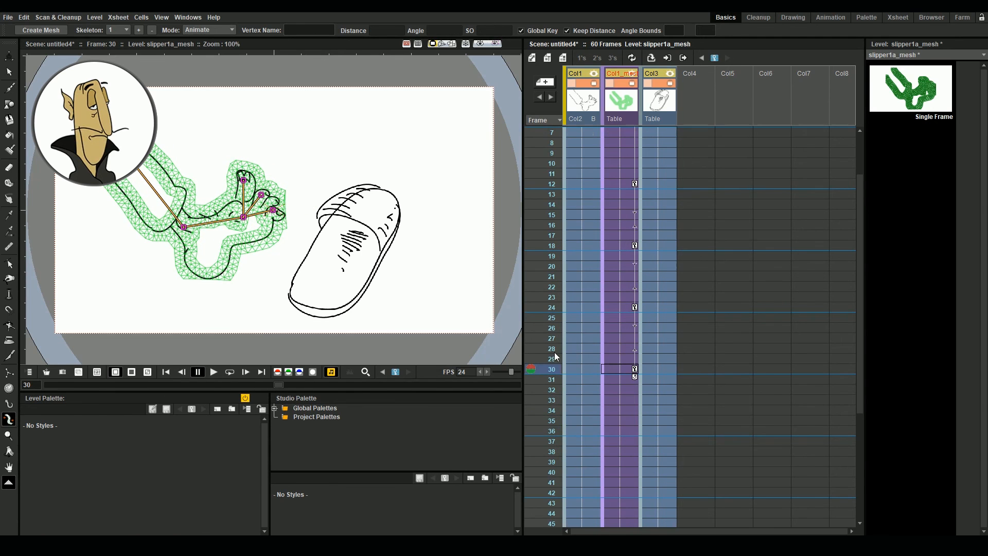
{"action": "mouse_move", "coordinate": [278, 385]}
{"action": "left_mouse_down"}
{"action": "mouse_move", "coordinate": [197, 384]}
{"action": "mouse_move", "coordinate": [103, 356]}
{"action": "left_mouse_up"}
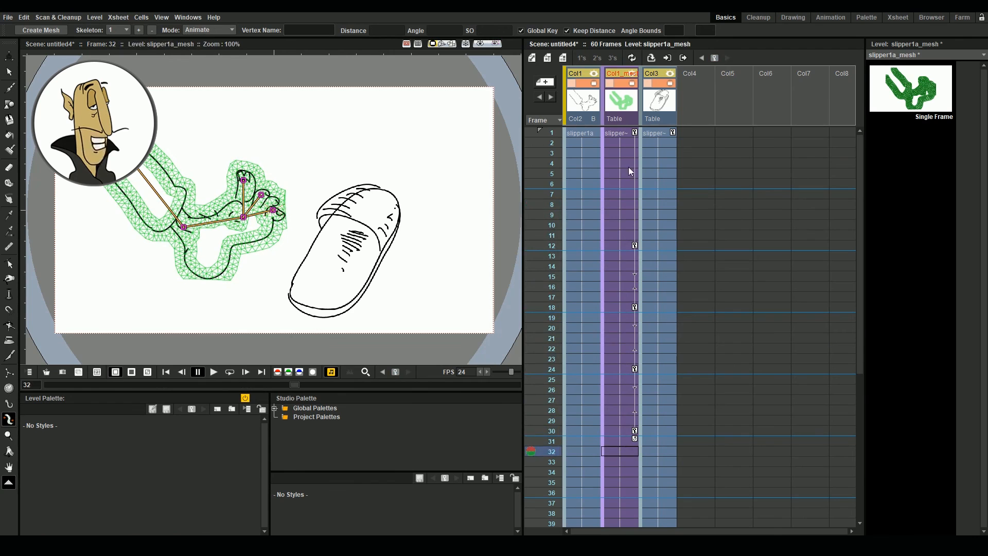
{"action": "left_click", "coordinate": [635, 135]}
{"action": "left_click_drag", "start_coordinate": [636, 135], "coordinate": [653, 498]}
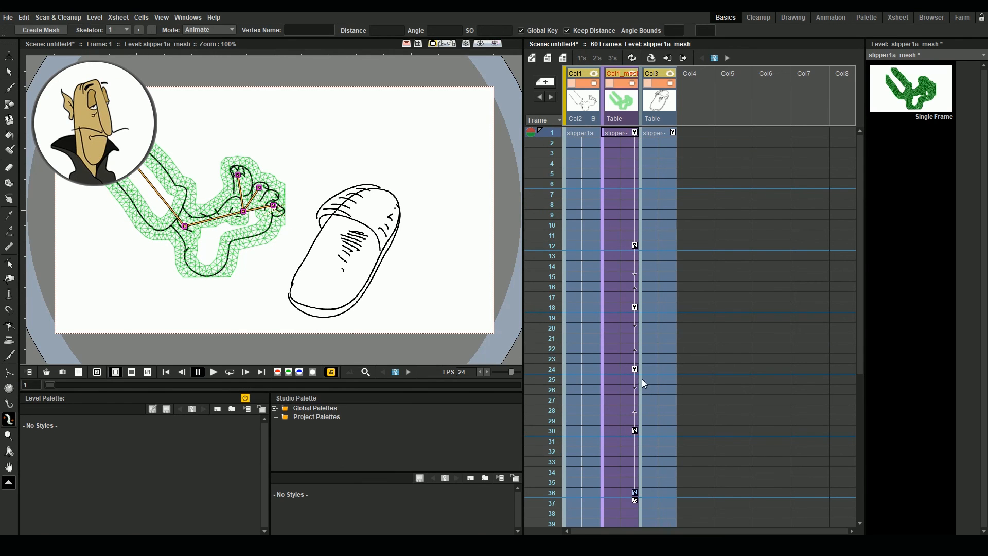
Keyframe the foot mesh's position at -102.39 mm E/W, 28.58 mm N/S on frame 1 and -52.39 mm, -8.57 mm on frame 36.
{"action": "left_click", "coordinate": [618, 135]}
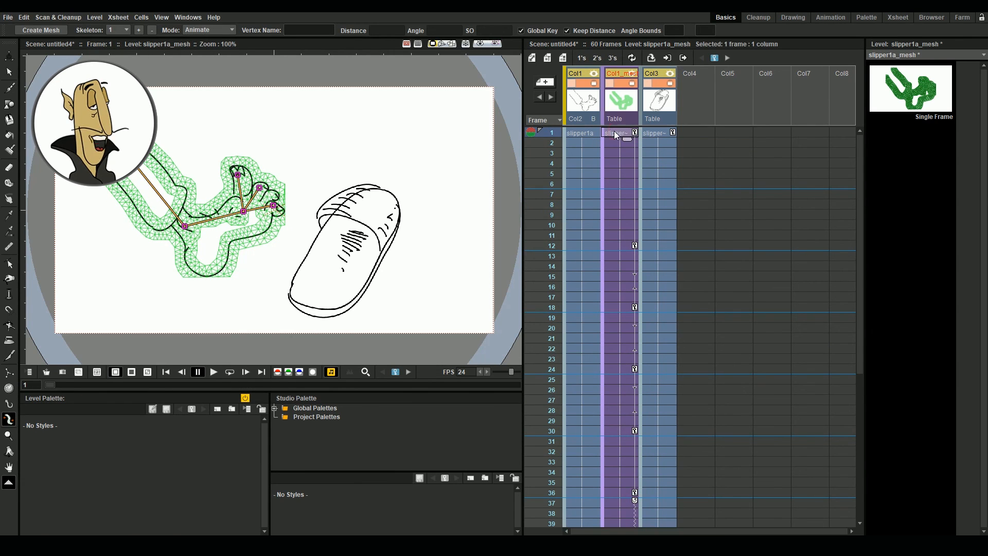
{"action": "left_click", "coordinate": [10, 56]}
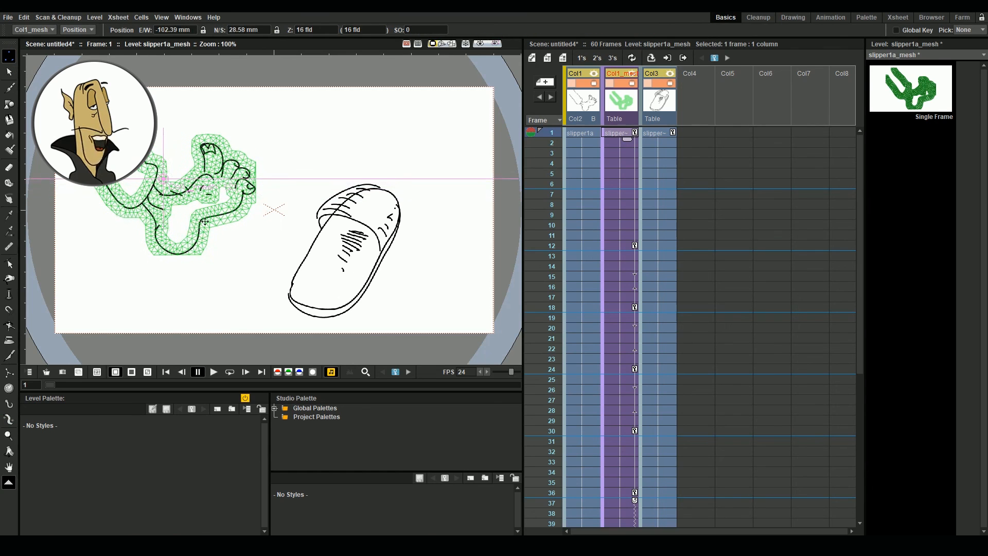
{"action": "left_click", "coordinate": [623, 495]}
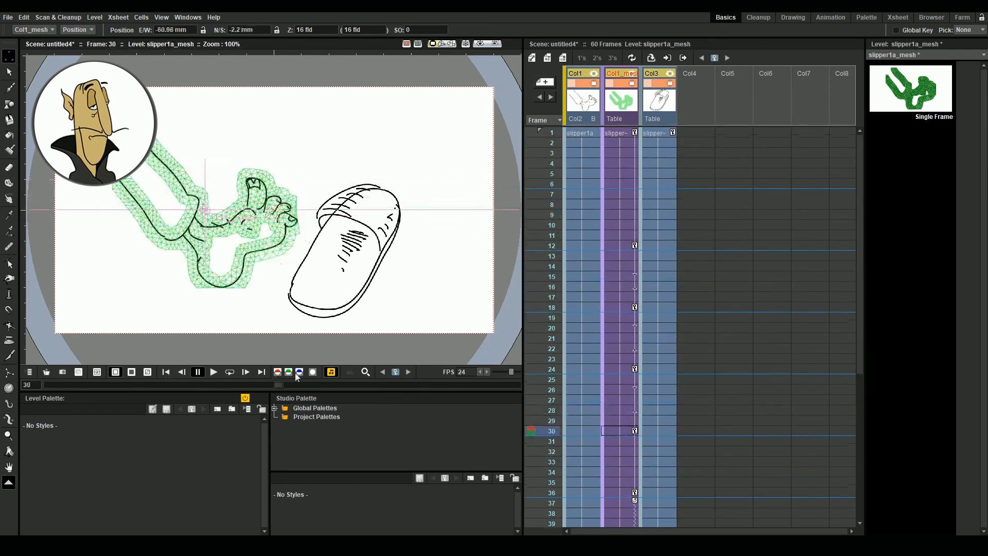
Hide the foot mesh and play the animation with the playback stop marker set at frame 36.
{"action": "left_click", "coordinate": [231, 384]}
{"action": "left_click", "coordinate": [631, 84]}
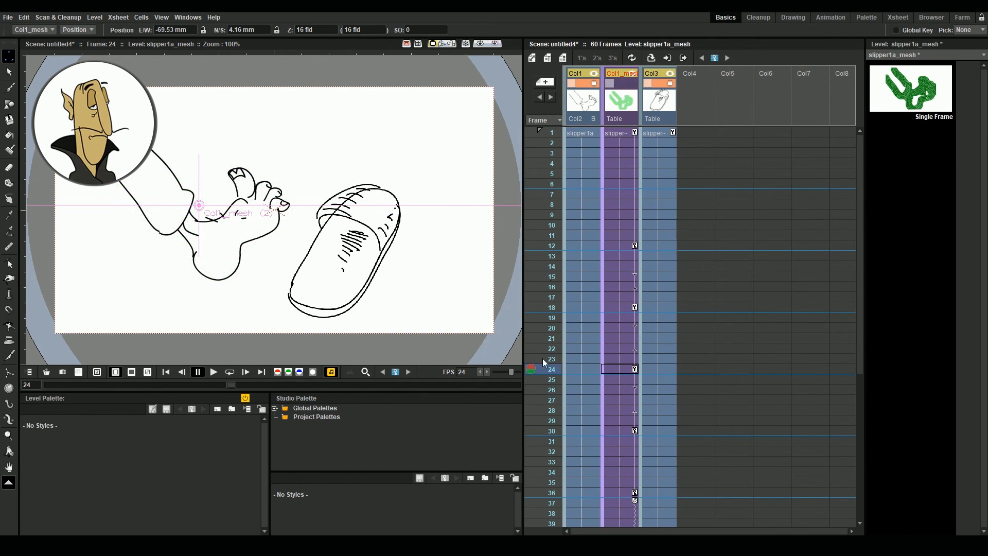
{"action": "left_click", "coordinate": [570, 520]}
{"action": "right_click", "coordinate": [564, 497]}
{"action": "left_click", "coordinate": [575, 396]}
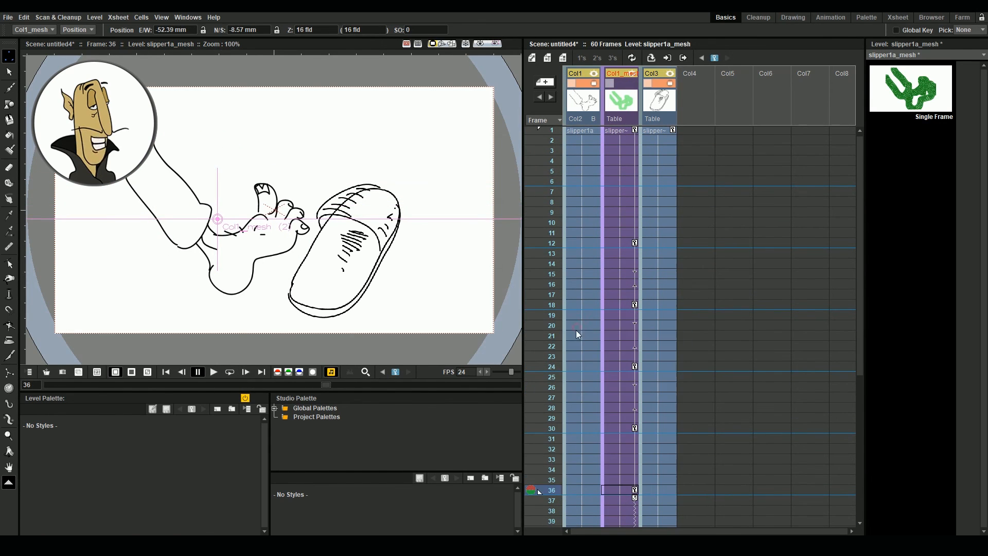
{"action": "left_click", "coordinate": [213, 371]}
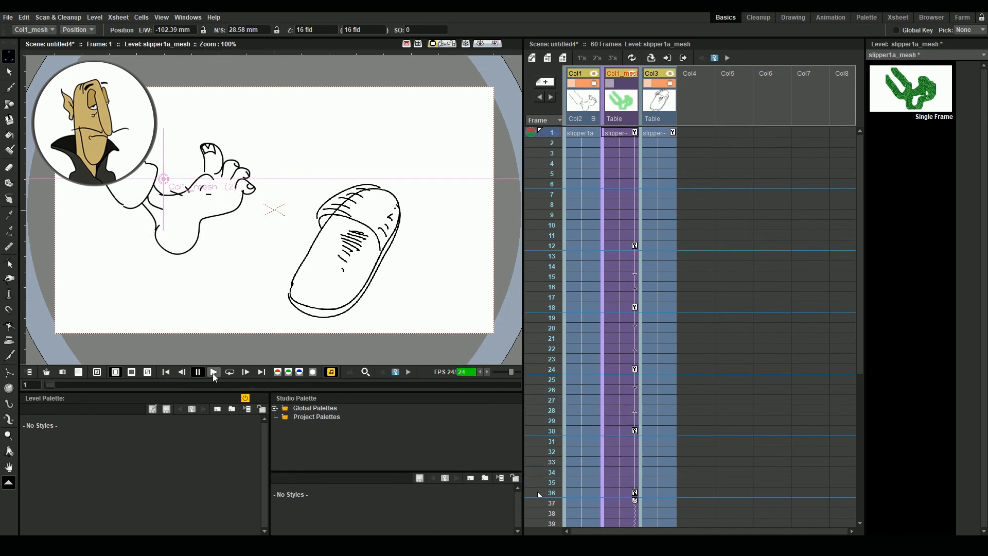
In the stretching scene, compare the stretching1filled poses between frames 2 and 7, and hide the mesh.
{"action": "left_click", "coordinate": [8, 17]}
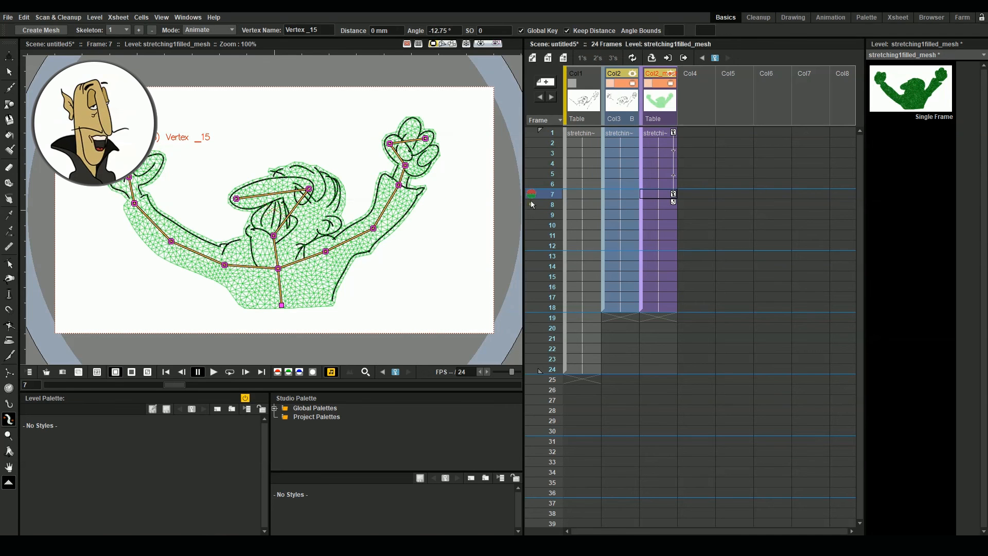
{"action": "left_click", "coordinate": [552, 143]}
{"action": "left_click", "coordinate": [554, 193]}
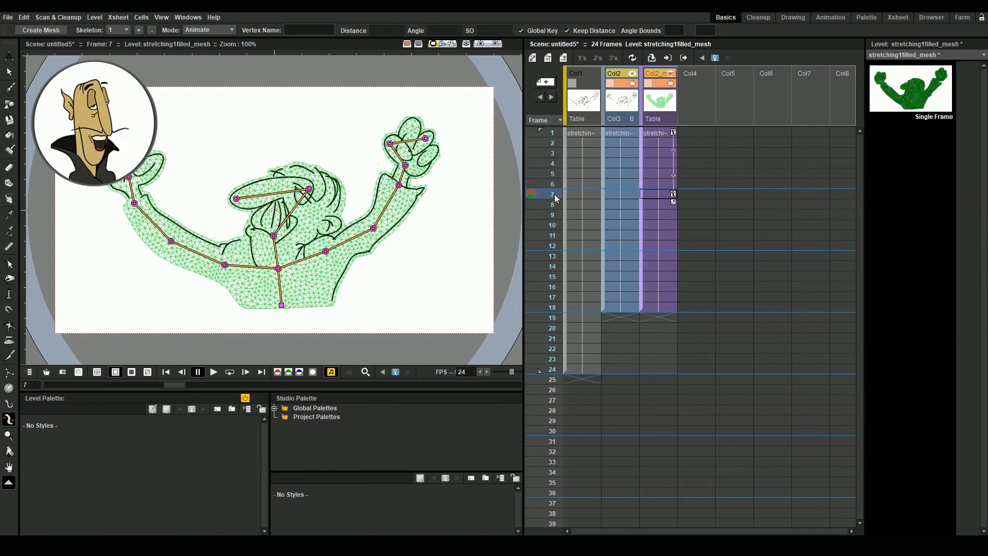
{"action": "left_click", "coordinate": [553, 142]}
{"action": "left_click", "coordinate": [553, 184]}
{"action": "left_click", "coordinate": [672, 84]}
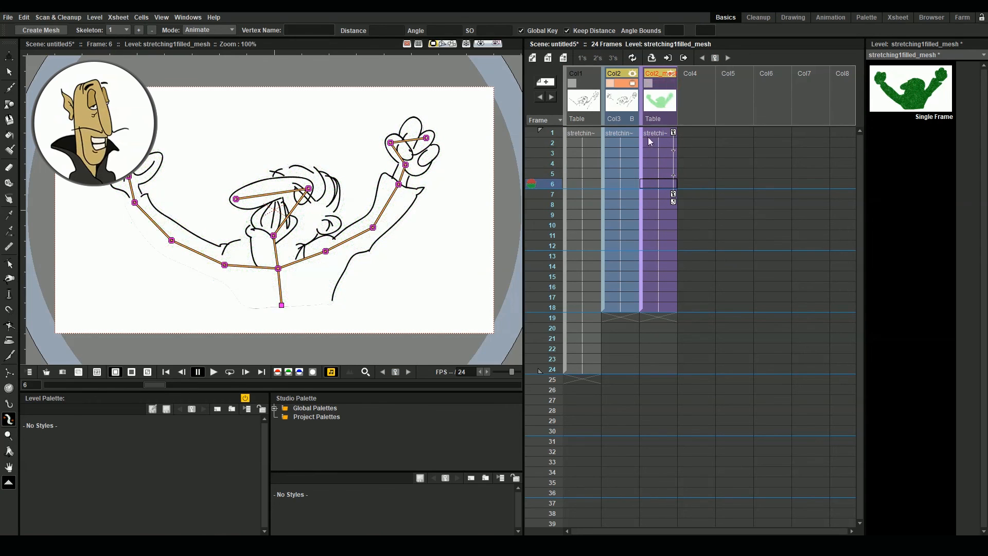
Examine the faint lower outline of the stretching1filled body up close, going from frame 6 back to frame 1.
{"action": "left_click", "coordinate": [627, 184]}
{"action": "scroll", "coordinate": [301, 307], "scroll_direction": "up", "scroll_amount": 3}
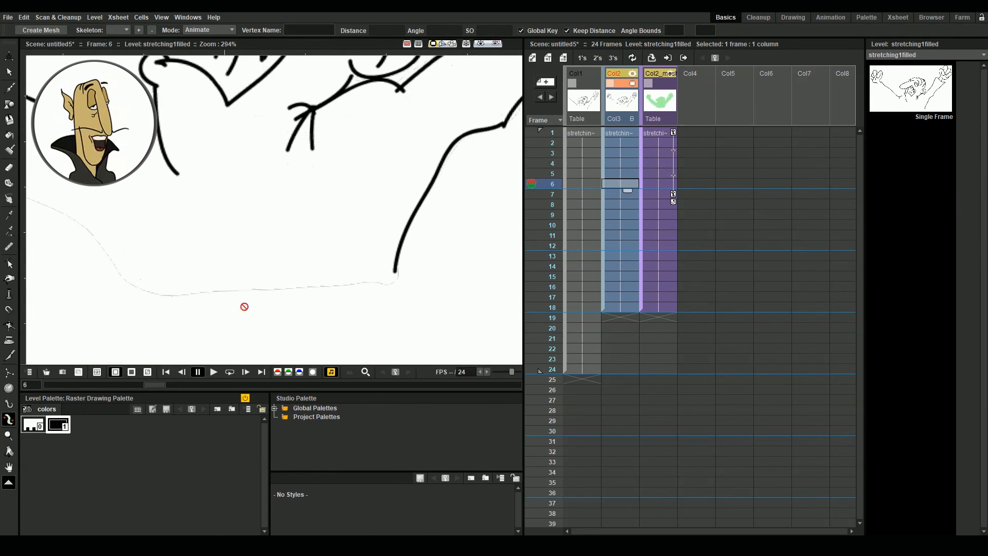
{"action": "key", "text": "Up"}
{"action": "key", "text": "Up"}
{"action": "key", "text": "Up"}
{"action": "key", "text": "Up"}
{"action": "key", "text": "Up"}
{"action": "scroll", "coordinate": [484, 216], "scroll_direction": "down", "scroll_amount": 3}
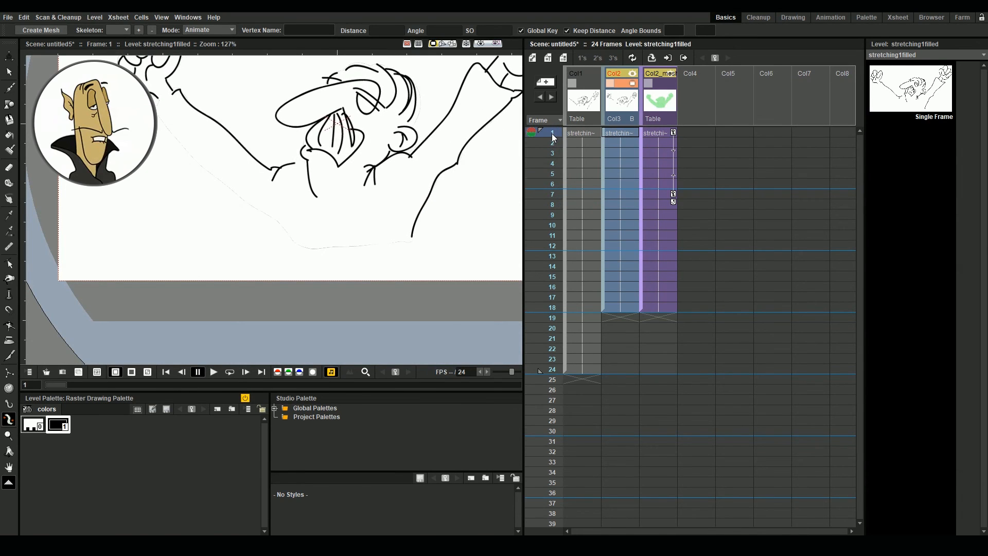
{"action": "scroll", "coordinate": [123, 264], "scroll_direction": "down", "scroll_amount": 1}
{"action": "scroll", "coordinate": [271, 152], "scroll_direction": "up", "scroll_amount": 1}
Set the camera background to cyan (R 0, G 255, B 255) to check the character's fill, and raise the red value back up.
{"action": "left_click", "coordinate": [118, 17]}
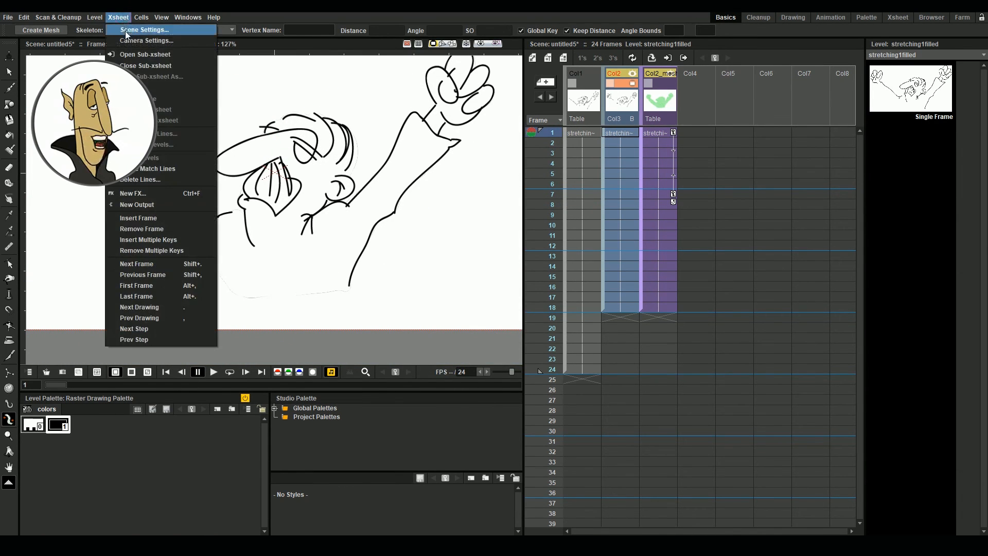
{"action": "left_click", "coordinate": [126, 28]}
{"action": "left_click_drag", "start_coordinate": [608, 304], "coordinate": [565, 307]}
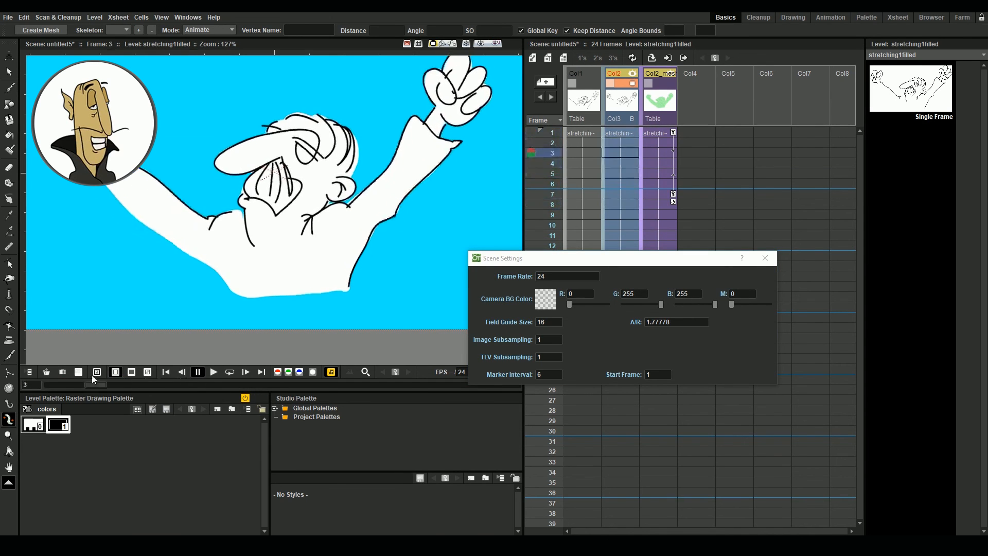
{"action": "left_click_drag", "start_coordinate": [569, 304], "coordinate": [613, 305]}
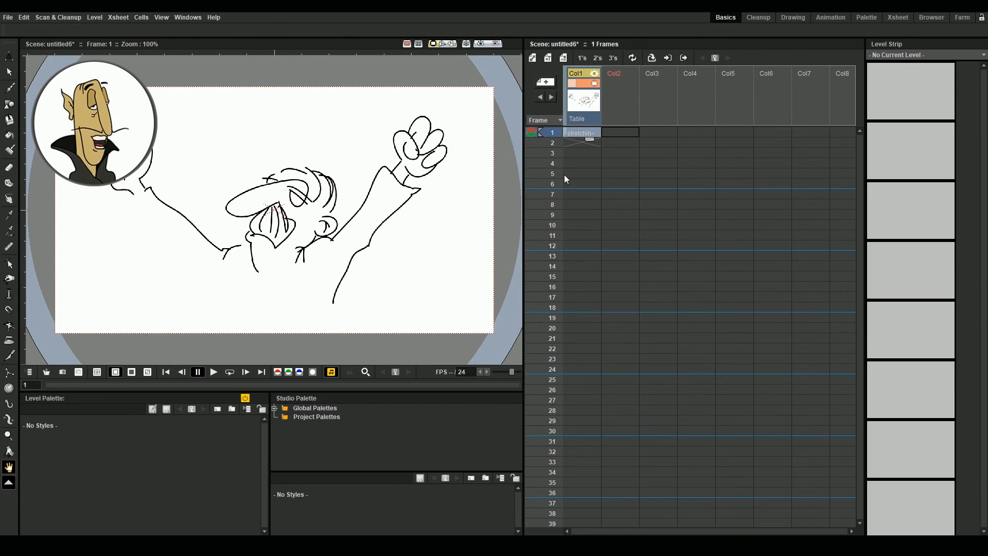
Create a plastic mesh for the stretching1lines drawing with a 5.08 mm mesh edge length and a 5-pixel margin.
{"action": "left_click", "coordinate": [8, 421]}
{"action": "left_click", "coordinate": [50, 30]}
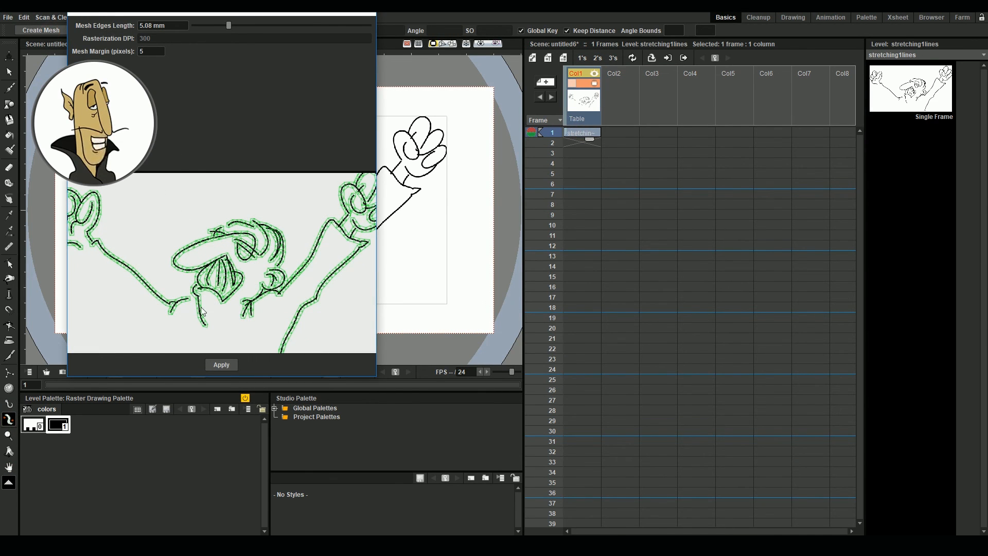
{"action": "left_click", "coordinate": [226, 365]}
Build a skeleton from a root below the chin along the shoulder and the drawing's right-hand arm to the fingers, allowing stretching.
{"action": "left_click", "coordinate": [232, 30]}
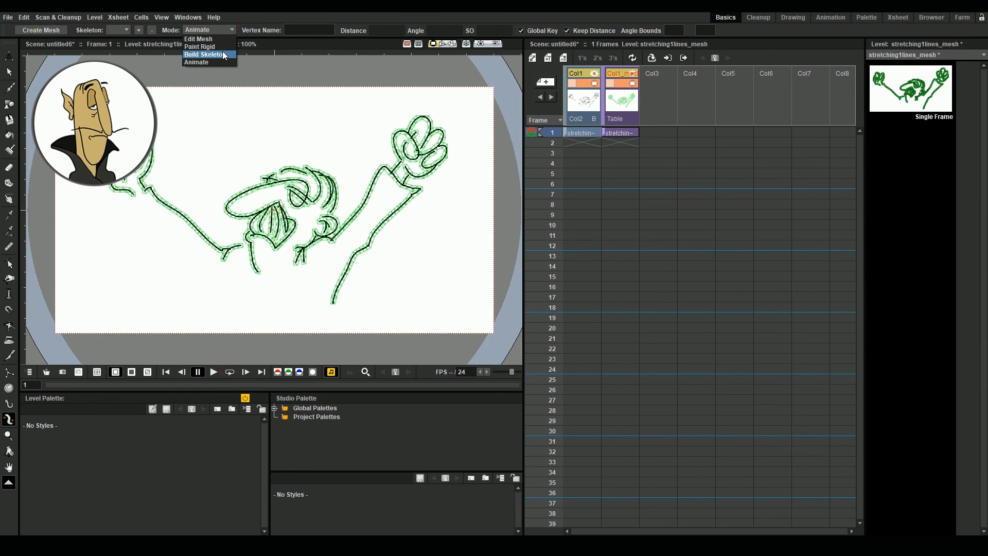
{"action": "left_click", "coordinate": [222, 55]}
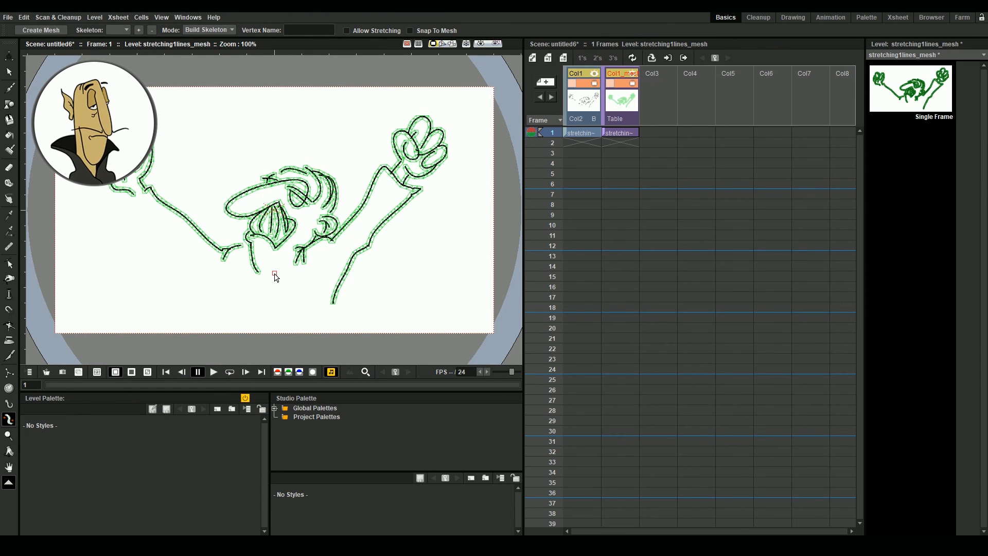
{"action": "left_click", "coordinate": [304, 249]}
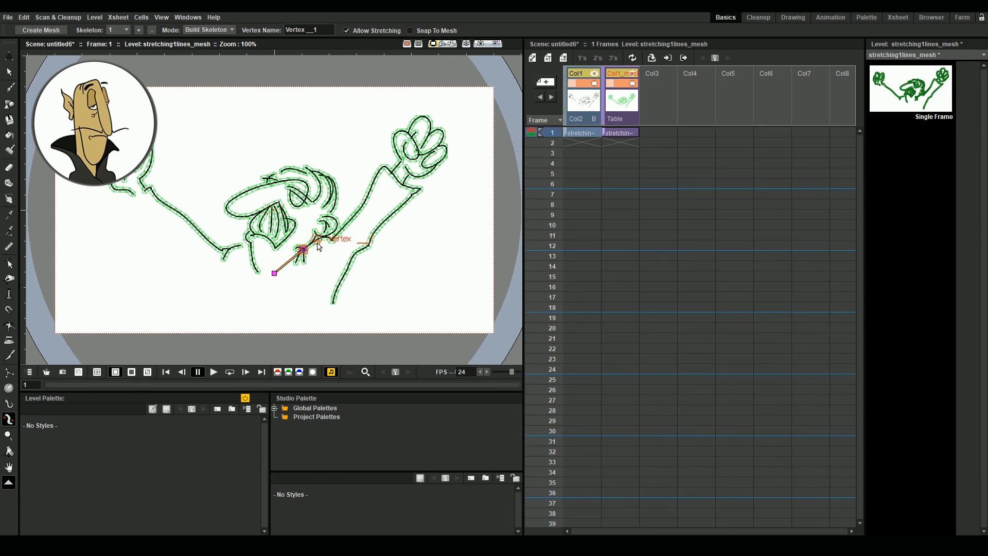
{"action": "left_click", "coordinate": [332, 238]}
{"action": "left_click", "coordinate": [361, 206]}
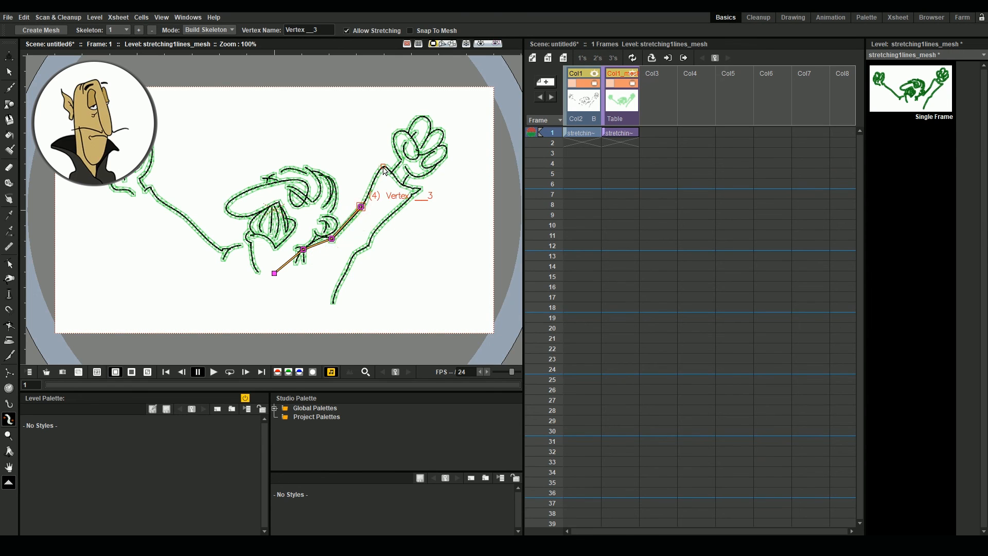
{"action": "left_click", "coordinate": [383, 168]}
{"action": "left_click", "coordinate": [391, 171]}
{"action": "left_click", "coordinate": [403, 160]}
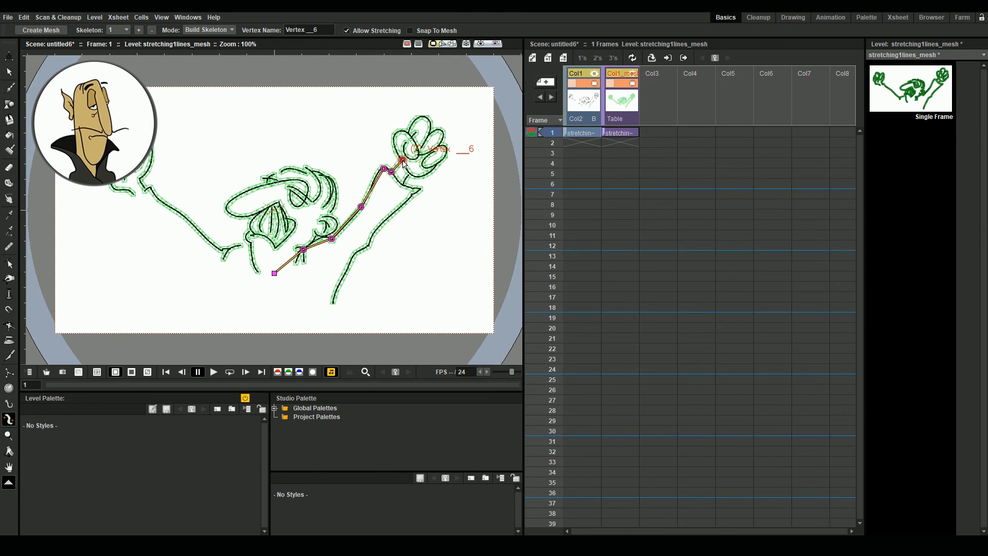
{"action": "left_click", "coordinate": [398, 134]}
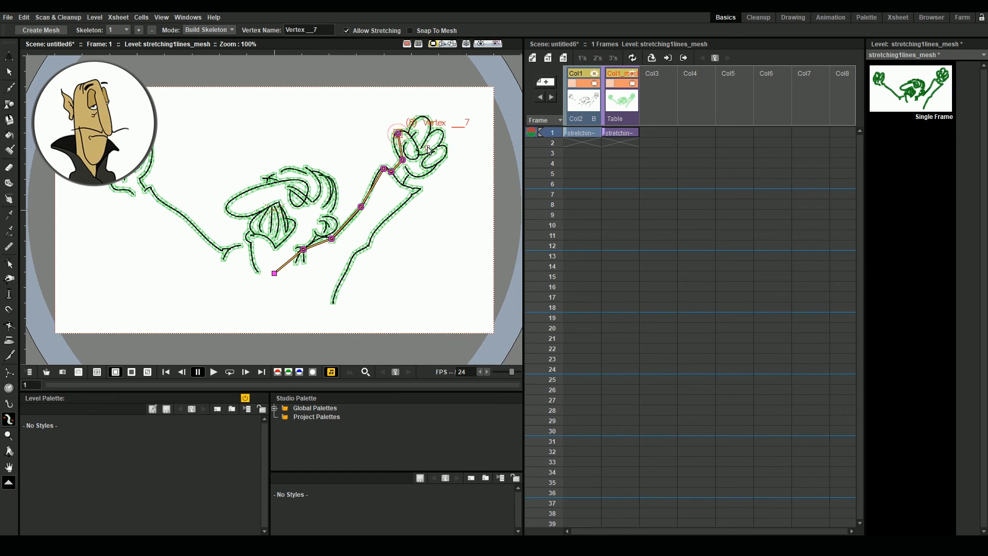
{"action": "left_click", "coordinate": [430, 135]}
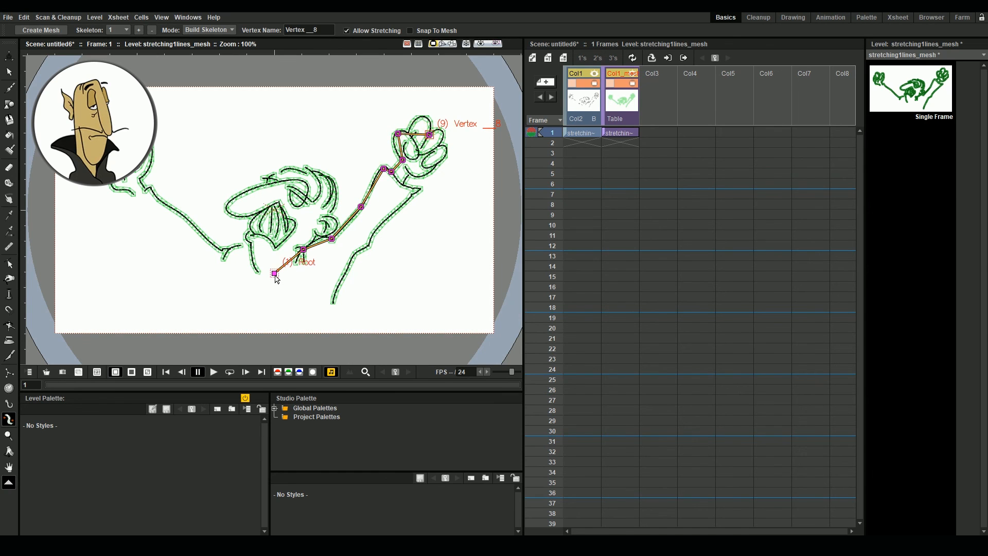
Add a skeleton branch from the root along the drawing's left-hand shoulder and arm up to the hand.
{"action": "left_click", "coordinate": [229, 250]}
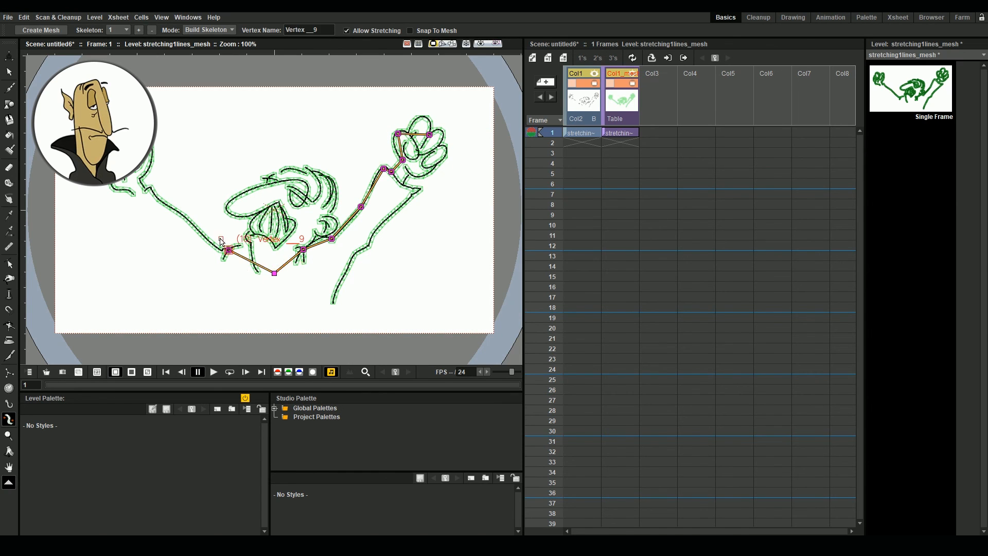
{"action": "left_click", "coordinate": [190, 222]}
{"action": "left_click", "coordinate": [150, 189]}
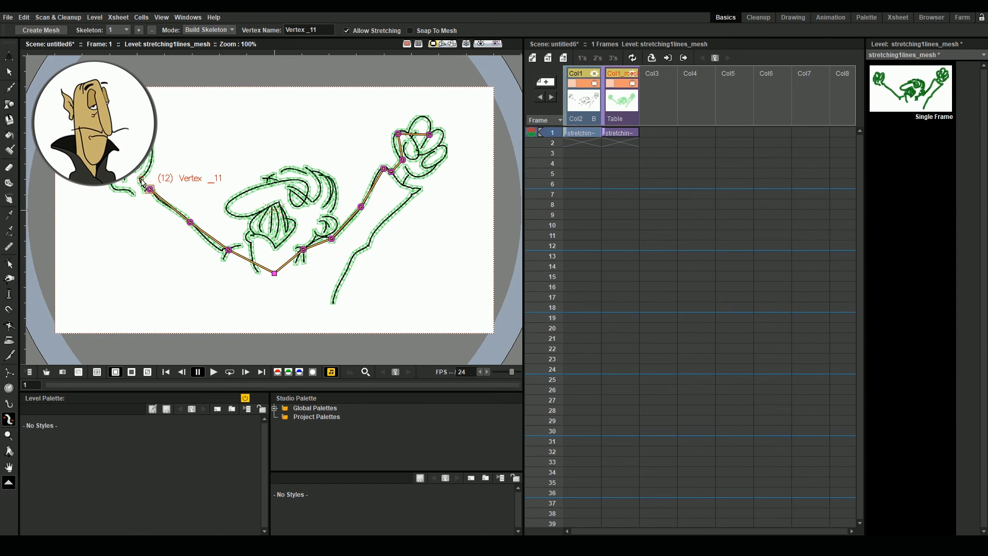
{"action": "left_click", "coordinate": [141, 179]}
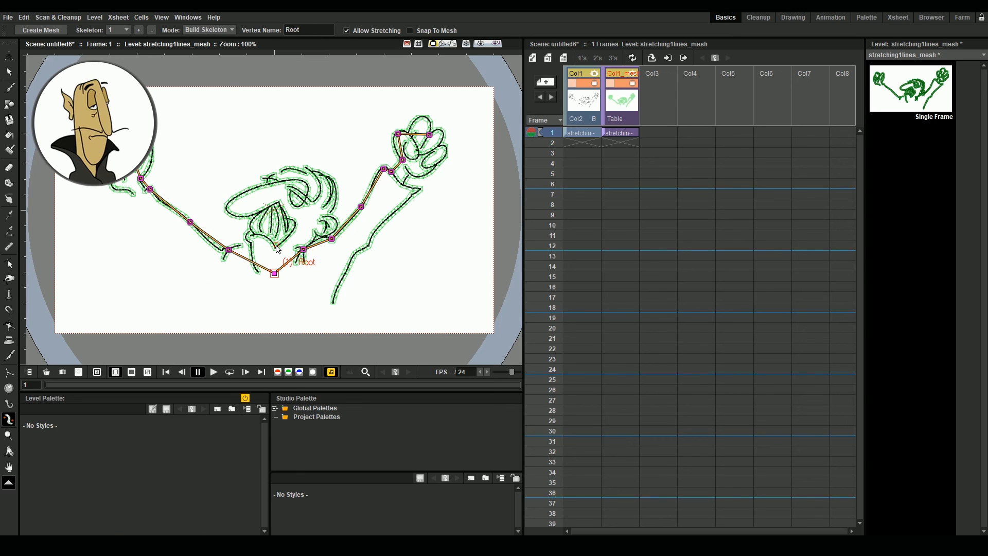
Add a head branch from the root through the mouth and eye to the tip of the nose.
{"action": "left_click", "coordinate": [286, 223]}
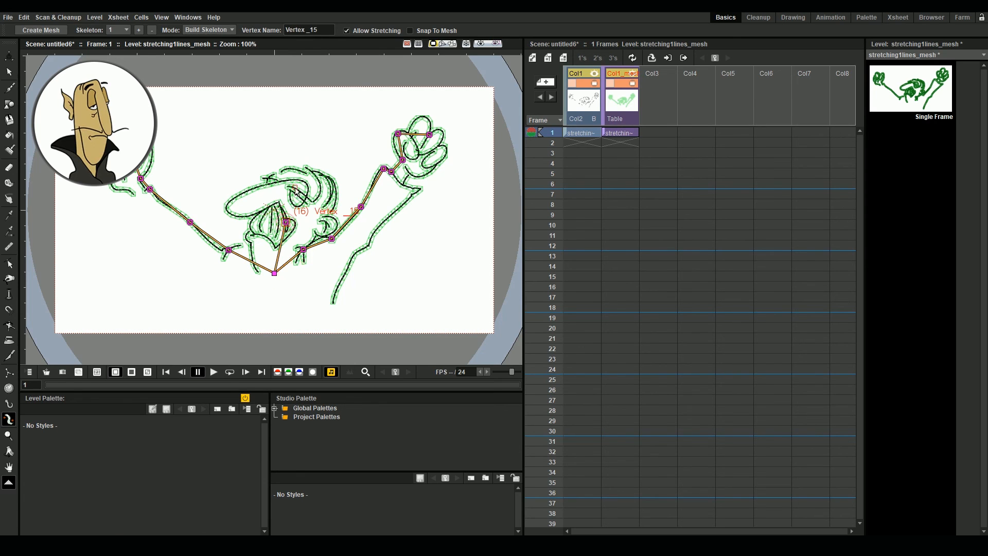
{"action": "left_click", "coordinate": [303, 180]}
{"action": "left_click", "coordinate": [230, 201]}
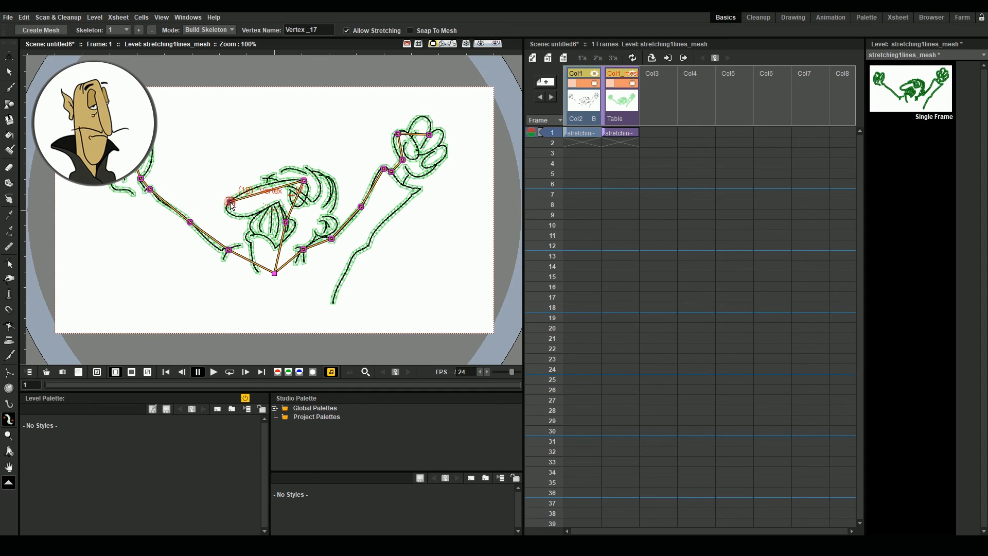
Extend the line drawing and its mesh to frame 60 and set a starting skeleton keyframe at frame 1 in Animate mode.
{"action": "left_click", "coordinate": [230, 31]}
{"action": "left_click", "coordinate": [229, 63]}
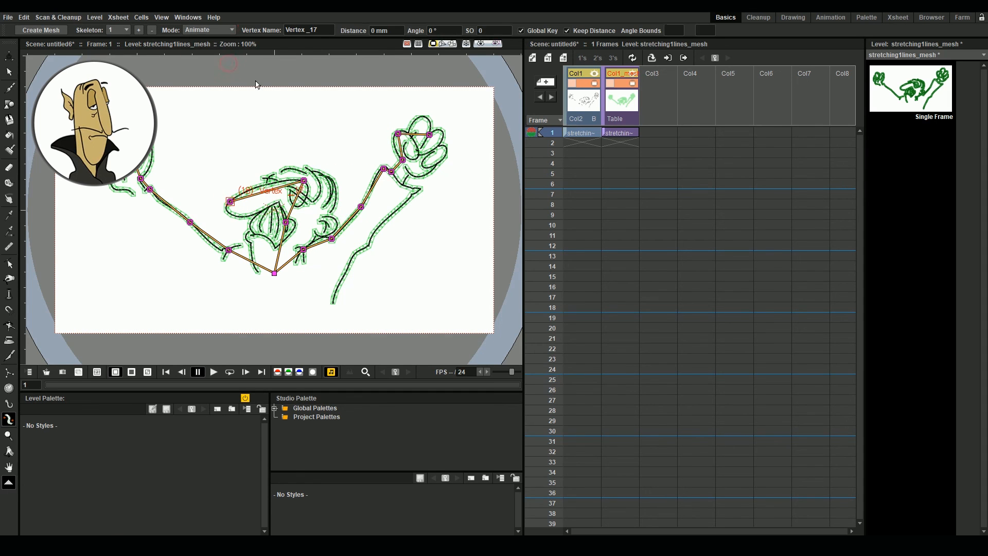
{"action": "left_click_drag", "start_coordinate": [585, 134], "coordinate": [617, 516]}
{"action": "scroll", "coordinate": [633, 206], "scroll_direction": "up", "scroll_amount": 10}
{"action": "left_click", "coordinate": [622, 134]}
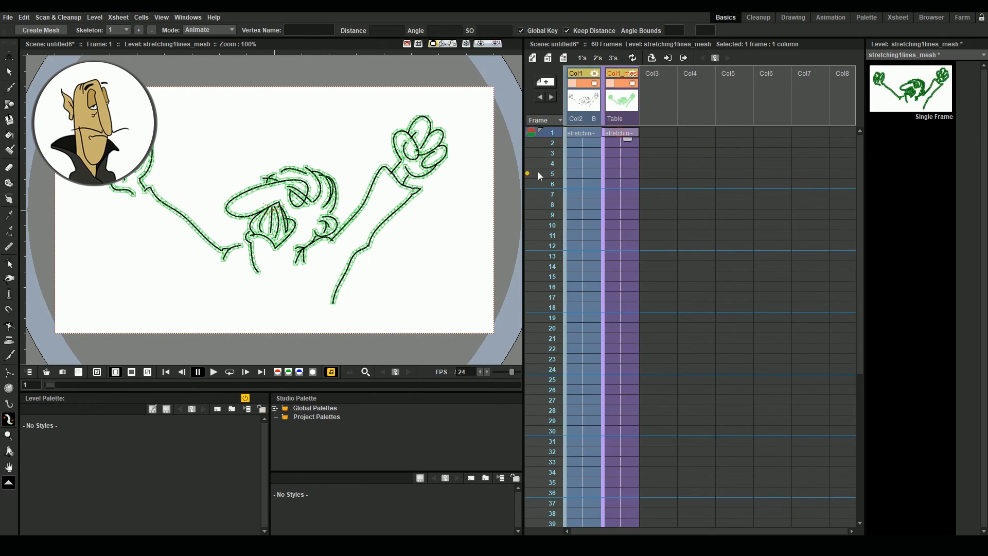
{"action": "left_click", "coordinate": [274, 274]}
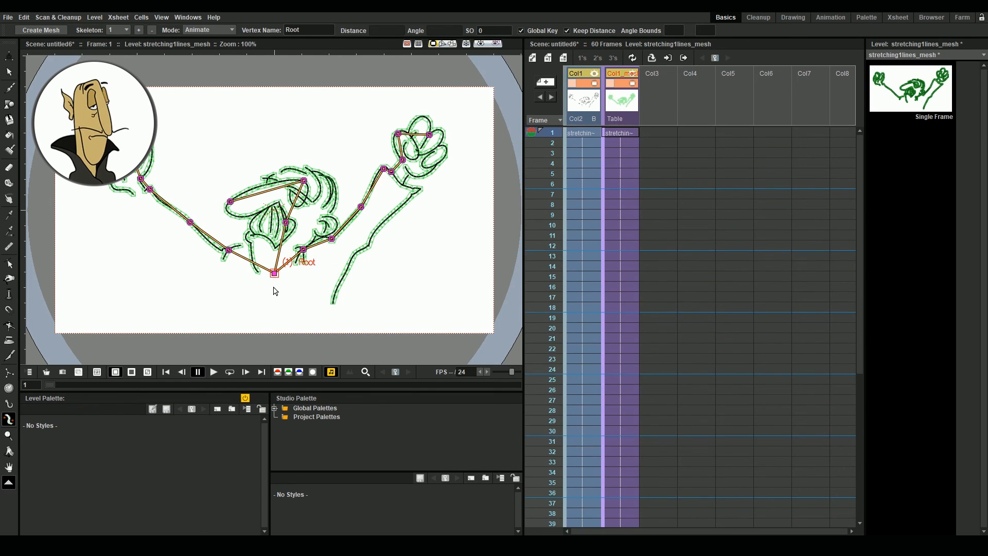
{"action": "left_click", "coordinate": [636, 255]}
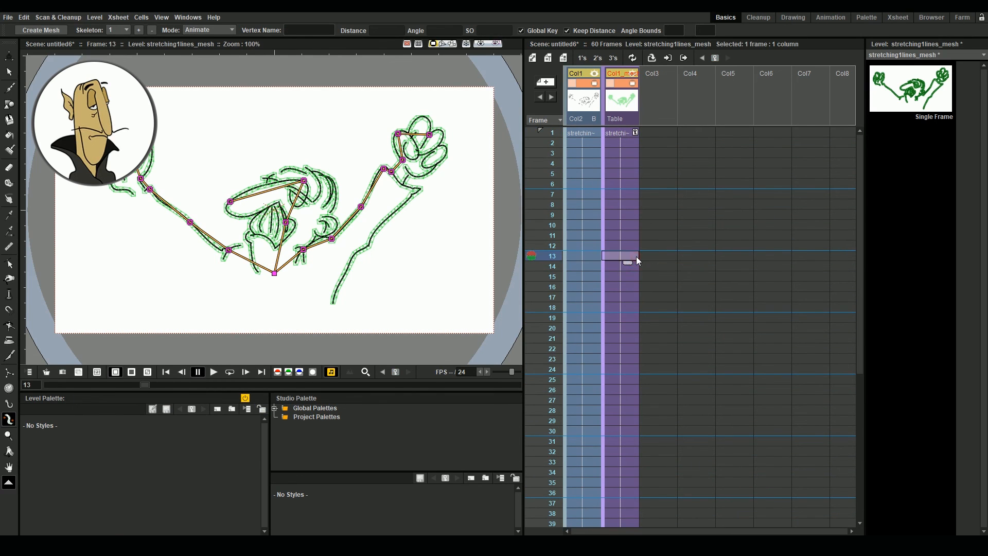
Add a skeleton branch from the right-hand wrist down the lower sleeve line and shift that arm's upper vertices toward the shoulder.
{"action": "left_click", "coordinate": [210, 30]}
{"action": "left_click", "coordinate": [206, 52]}
{"action": "left_click", "coordinate": [403, 161]}
{"action": "left_click", "coordinate": [416, 189]}
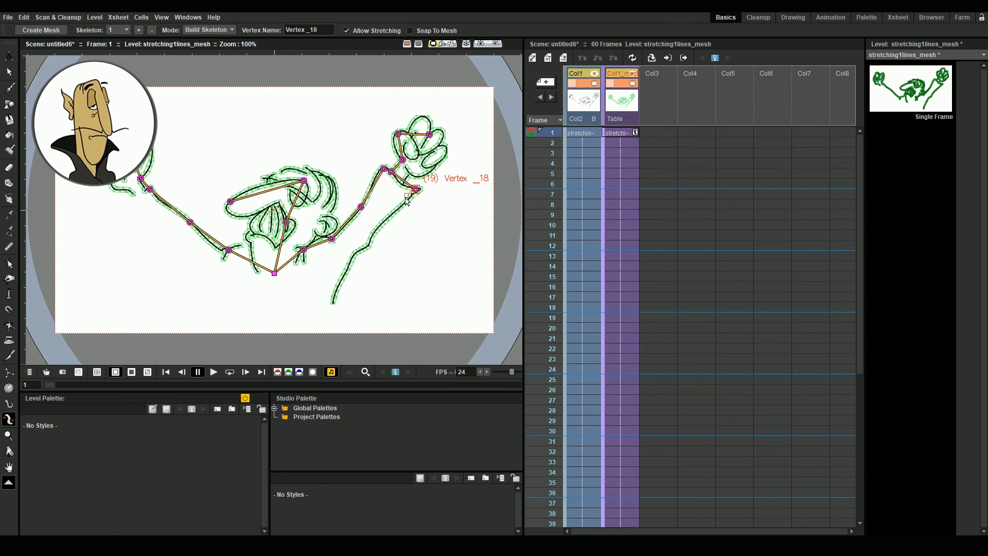
{"action": "left_click", "coordinate": [369, 241]}
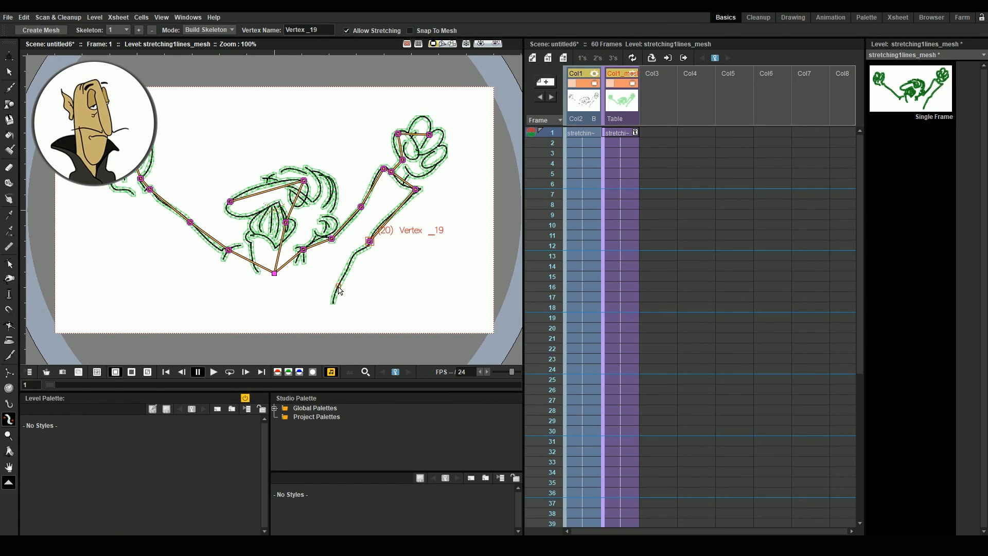
{"action": "left_click", "coordinate": [338, 287]}
{"action": "left_click_drag", "start_coordinate": [361, 207], "coordinate": [326, 243]}
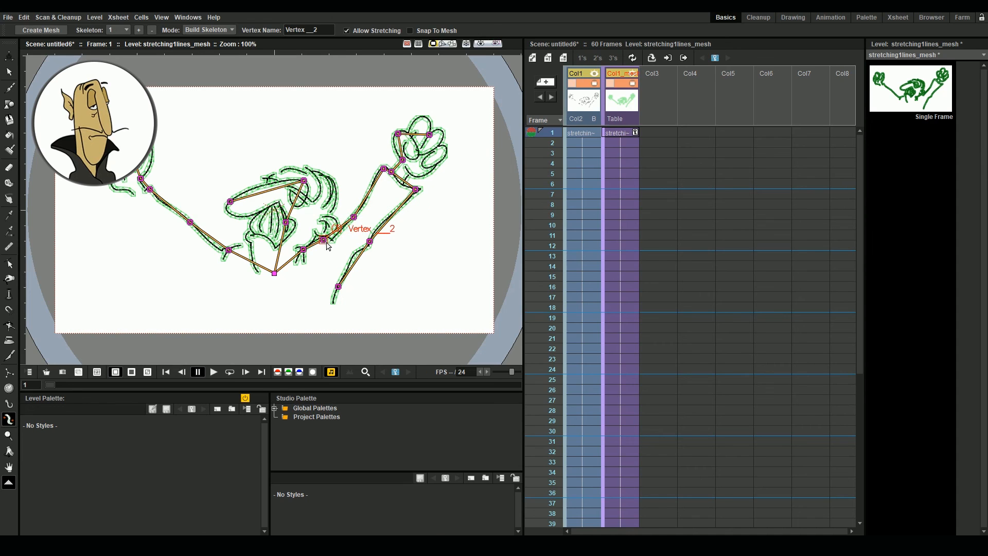
At frame 13, pose the drawing's right-hand arm, its lower sleeve line and hand, and tilt the head and nose slightly.
{"action": "left_click", "coordinate": [208, 30]}
{"action": "left_click", "coordinate": [206, 46]}
{"action": "left_click", "coordinate": [620, 256]}
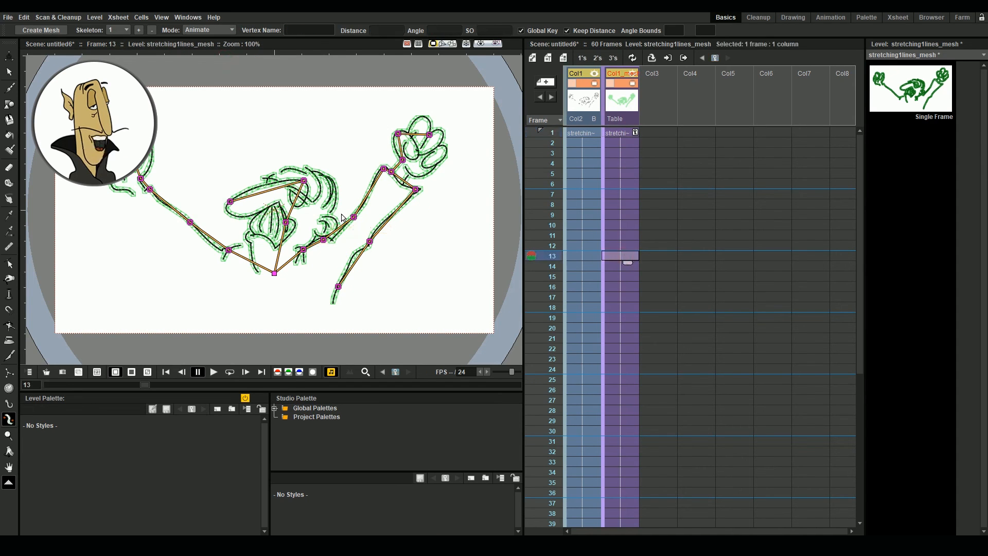
{"action": "left_click", "coordinate": [384, 169]}
{"action": "left_click_drag", "start_coordinate": [385, 169], "coordinate": [372, 163]}
{"action": "left_click_drag", "start_coordinate": [338, 286], "coordinate": [340, 280]}
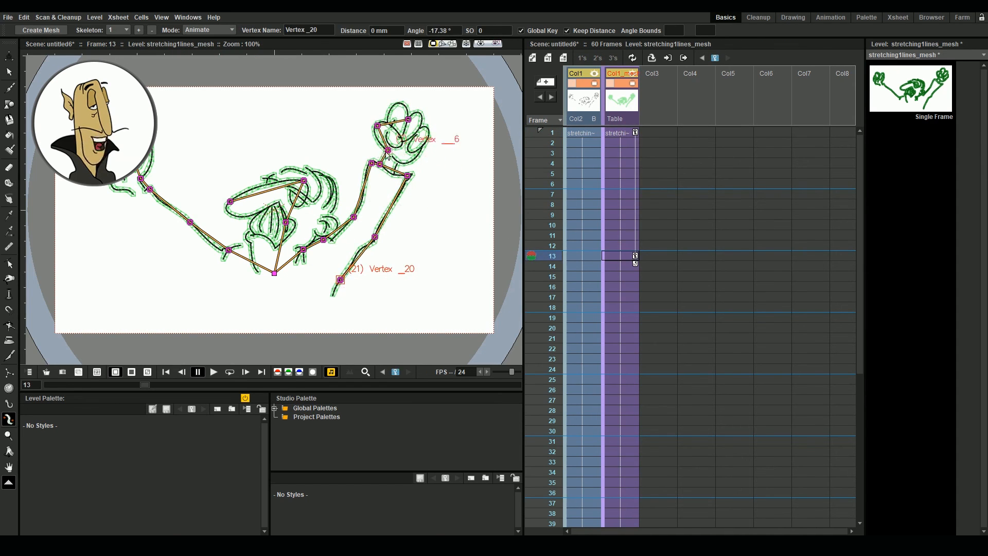
{"action": "left_click_drag", "start_coordinate": [324, 240], "coordinate": [289, 224]}
{"action": "left_click_drag", "start_coordinate": [233, 198], "coordinate": [234, 195]}
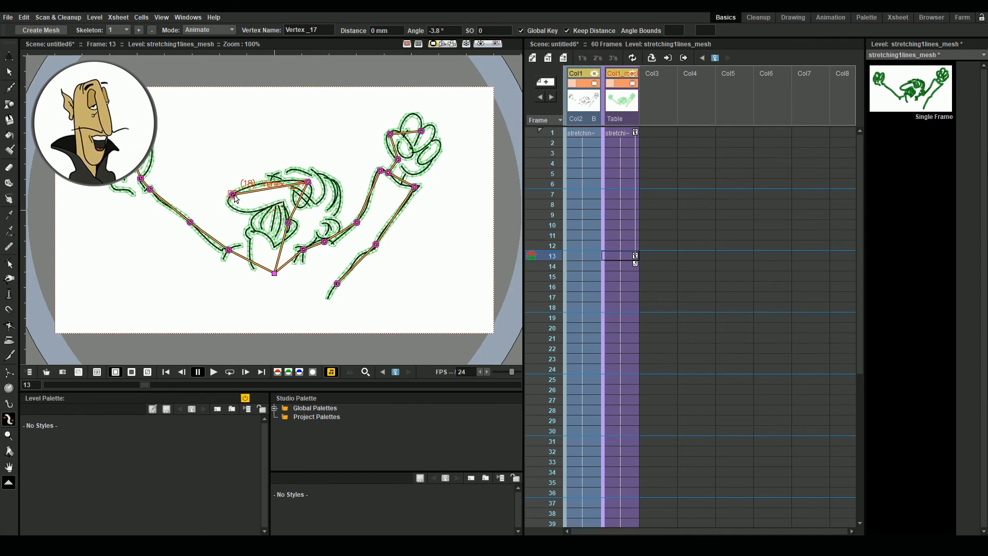
{"action": "left_click", "coordinate": [398, 161]}
{"action": "left_click_drag", "start_coordinate": [399, 162], "coordinate": [411, 129]}
Pose the drawing's left-hand arm and hand at frame 13 and preview the motion up to that frame.
{"action": "left_click_drag", "start_coordinate": [187, 227], "coordinate": [184, 235]}
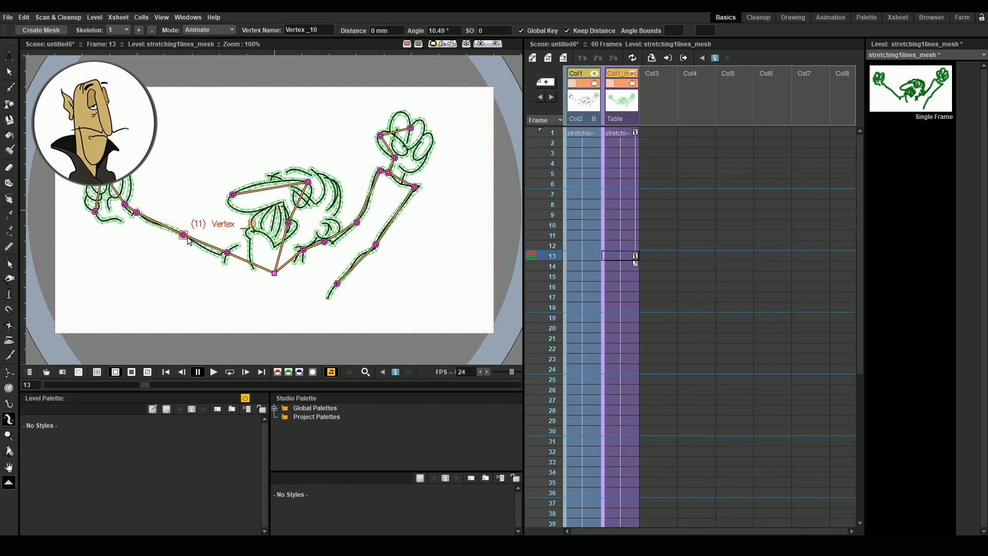
{"action": "left_click_drag", "start_coordinate": [136, 211], "coordinate": [143, 184]}
{"action": "left_click_drag", "start_coordinate": [142, 146], "coordinate": [153, 147]}
{"action": "left_click_drag", "start_coordinate": [115, 161], "coordinate": [120, 169]}
{"action": "left_click_drag", "start_coordinate": [558, 180], "coordinate": [559, 261]}
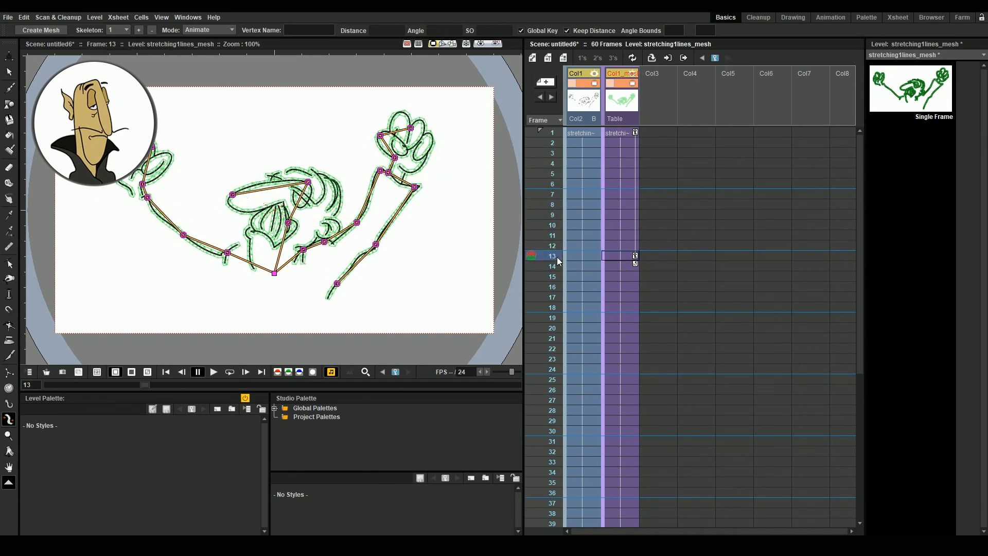
Place skeleton keyframes at frames 16 and 24 of the mesh column and check the resulting motion.
{"action": "left_click", "coordinate": [634, 203]}
{"action": "left_click", "coordinate": [277, 274]}
{"action": "left_click_drag", "start_coordinate": [634, 203], "coordinate": [625, 291]}
{"action": "left_click", "coordinate": [635, 256]}
{"action": "left_click_drag", "start_coordinate": [635, 256], "coordinate": [635, 369]}
{"action": "left_click_drag", "start_coordinate": [145, 385], "coordinate": [239, 385]}
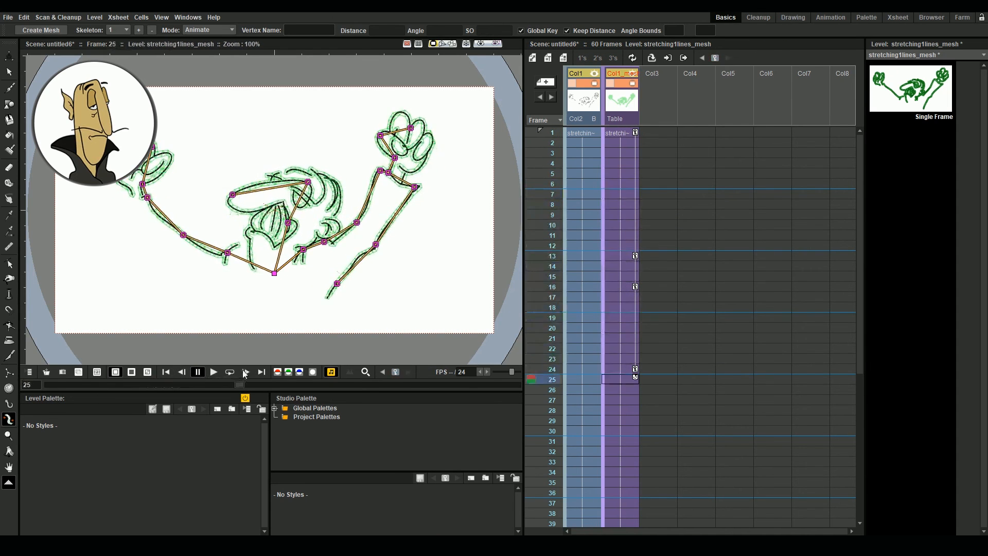
{"action": "key", "text": "comma"}
At frame 31, lower the drawing's left-hand arm and adjust the angle of its hand.
{"action": "left_click", "coordinate": [635, 442]}
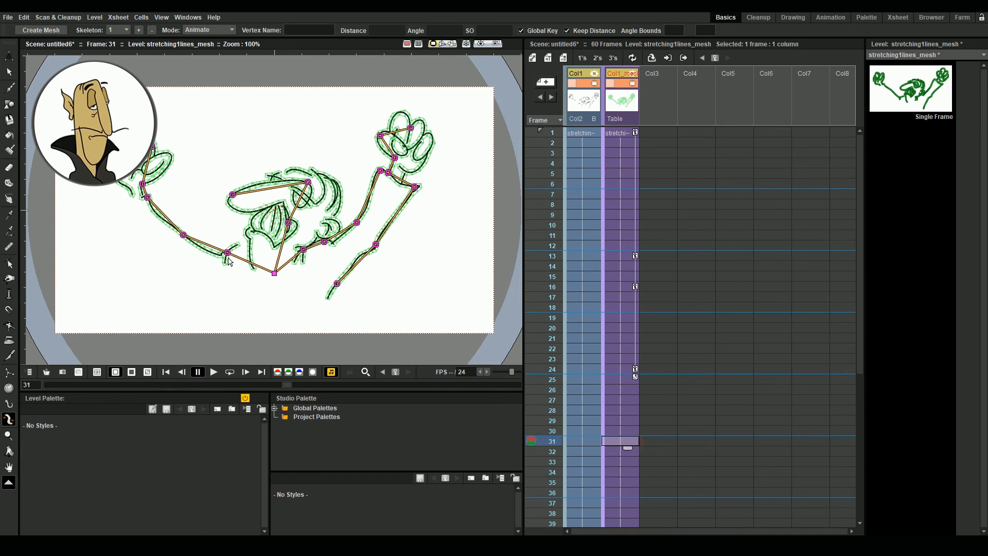
{"action": "left_click_drag", "start_coordinate": [147, 197], "coordinate": [137, 208]}
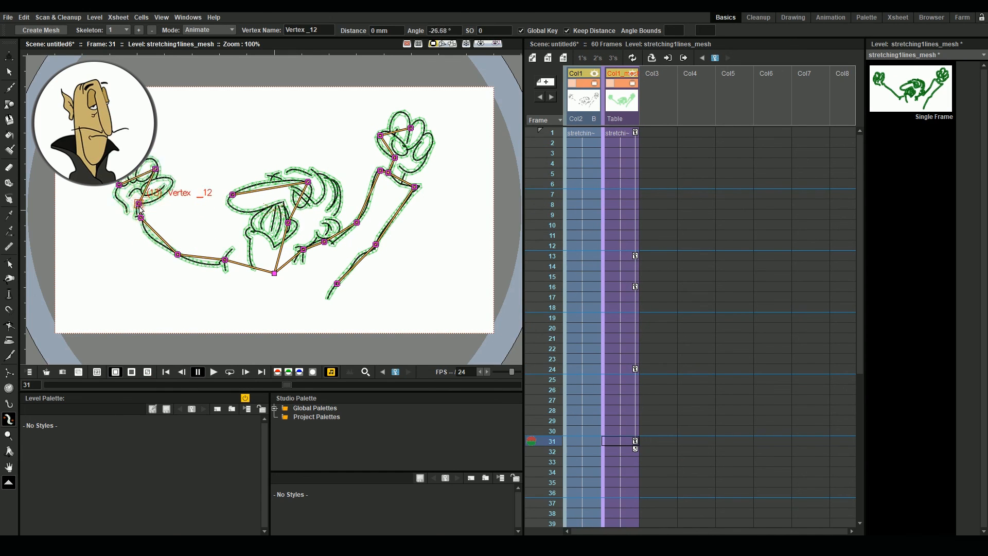
{"action": "left_click", "coordinate": [145, 168]}
Pose the drawing's right-hand shoulder, arm, lower sleeve line and fingers at frame 31.
{"action": "left_click_drag", "start_coordinate": [304, 250], "coordinate": [306, 252]}
{"action": "left_click_drag", "start_coordinate": [326, 244], "coordinate": [324, 241]}
{"action": "left_click_drag", "start_coordinate": [354, 218], "coordinate": [353, 215]}
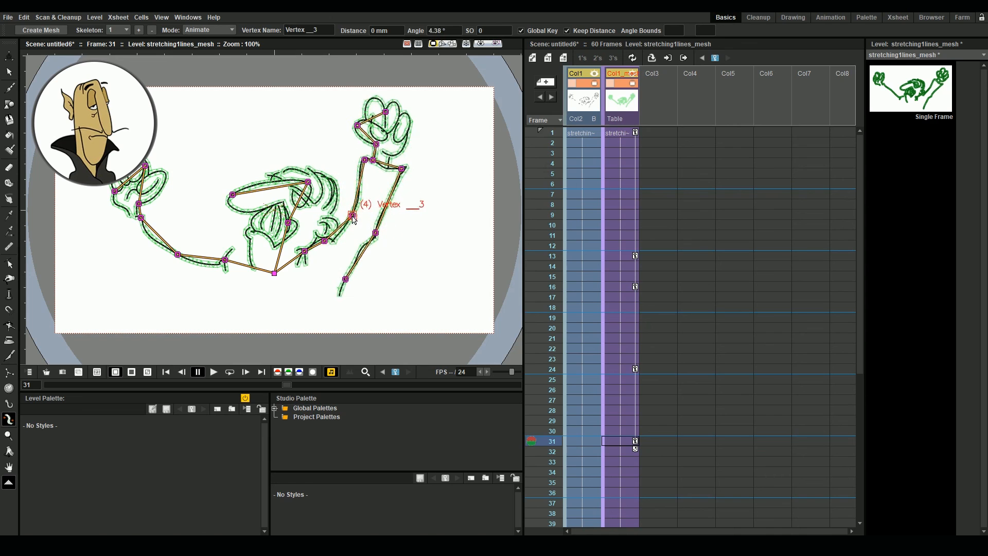
{"action": "left_click_drag", "start_coordinate": [367, 162], "coordinate": [376, 165]}
{"action": "left_click_drag", "start_coordinate": [333, 278], "coordinate": [337, 281]}
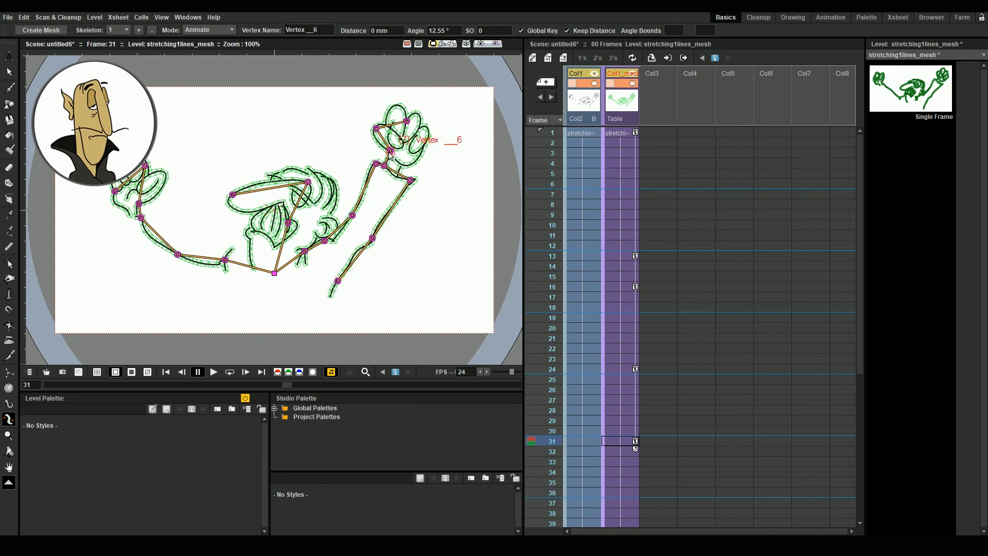
{"action": "left_click_drag", "start_coordinate": [390, 152], "coordinate": [420, 128]}
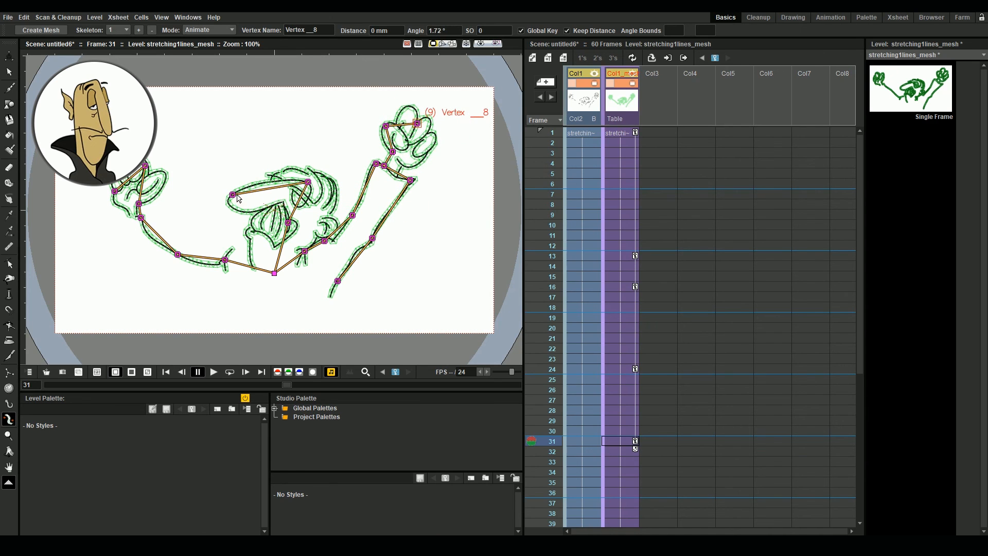
Adjust the head and nose angles at frame 31, previewing the motion, and select the frame 31 mesh cell.
{"action": "left_click_drag", "start_coordinate": [235, 196], "coordinate": [234, 194]}
{"action": "left_click_drag", "start_coordinate": [308, 182], "coordinate": [309, 182]}
{"action": "left_click_drag", "start_coordinate": [288, 223], "coordinate": [289, 224]}
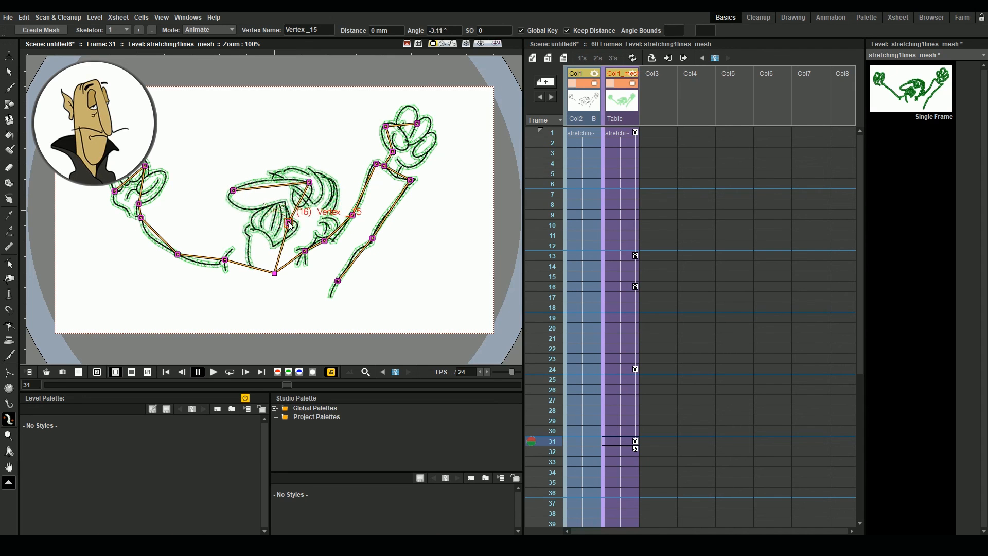
{"action": "mouse_move", "coordinate": [288, 386]}
{"action": "left_mouse_down"}
{"action": "mouse_move", "coordinate": [181, 385]}
{"action": "mouse_move", "coordinate": [258, 385]}
{"action": "mouse_move", "coordinate": [287, 369]}
{"action": "left_mouse_up"}
{"action": "left_click_drag", "start_coordinate": [309, 182], "coordinate": [306, 186]}
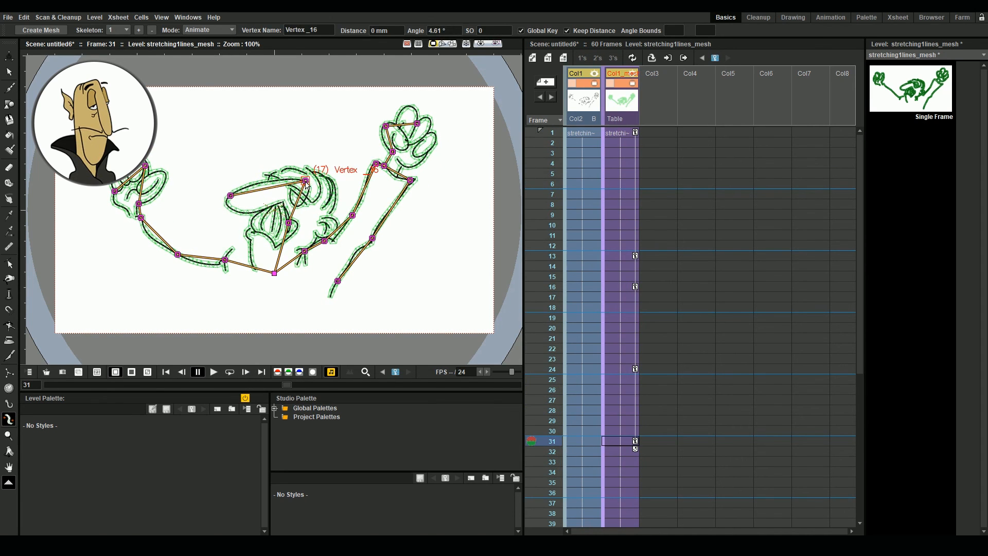
{"action": "left_click_drag", "start_coordinate": [548, 442], "coordinate": [542, 465]}
{"action": "left_click", "coordinate": [288, 224]}
{"action": "scroll", "coordinate": [579, 332], "scroll_direction": "down", "scroll_amount": 4}
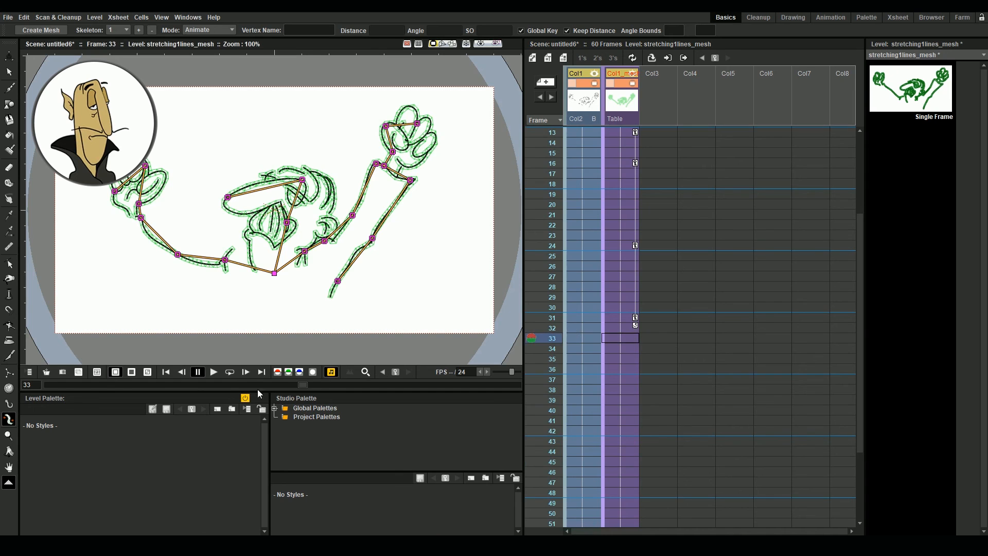
{"action": "scroll", "coordinate": [623, 371], "scroll_direction": "up", "scroll_amount": 2}
{"action": "left_click", "coordinate": [627, 381]}
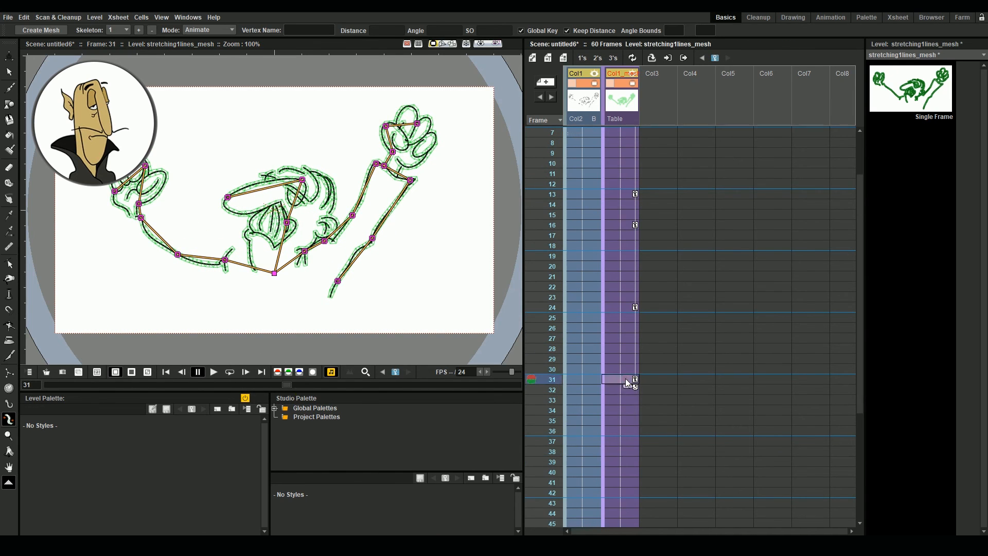
At frame 31, tilt the head slightly and adjust the angle of the raised arm on the drawing's right.
{"action": "left_click", "coordinate": [622, 308]}
{"action": "left_click", "coordinate": [622, 380]}
{"action": "left_click", "coordinate": [292, 220]}
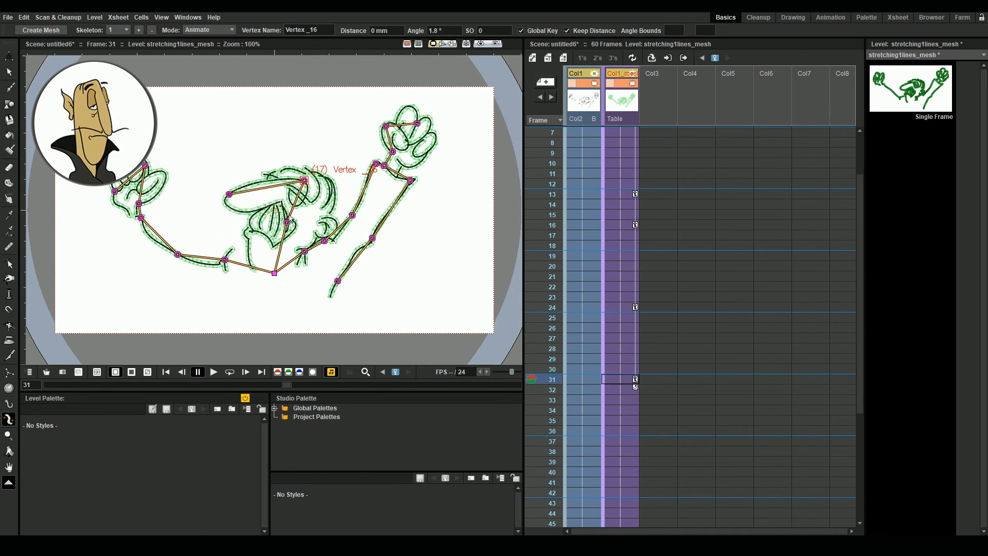
{"action": "left_click", "coordinate": [568, 380]}
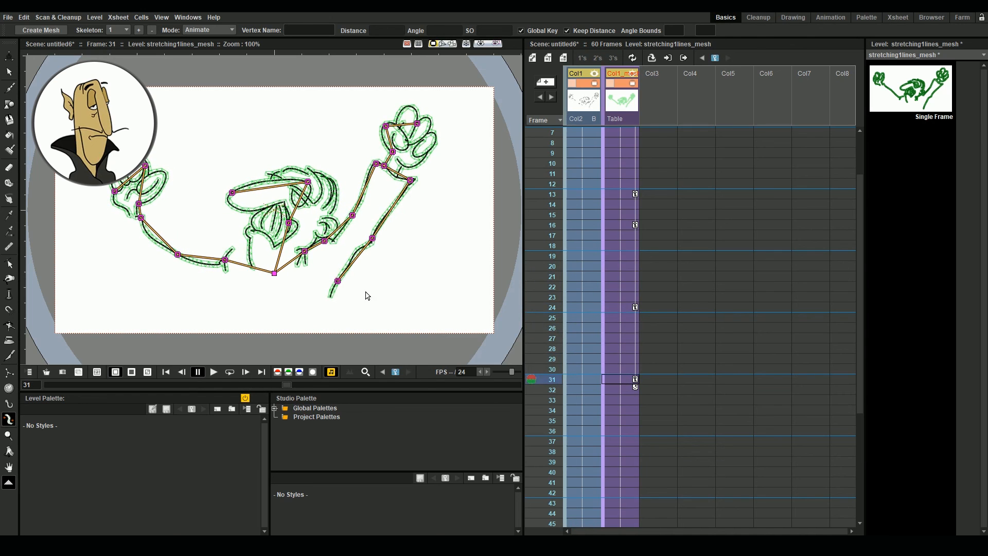
{"action": "left_click", "coordinate": [356, 218]}
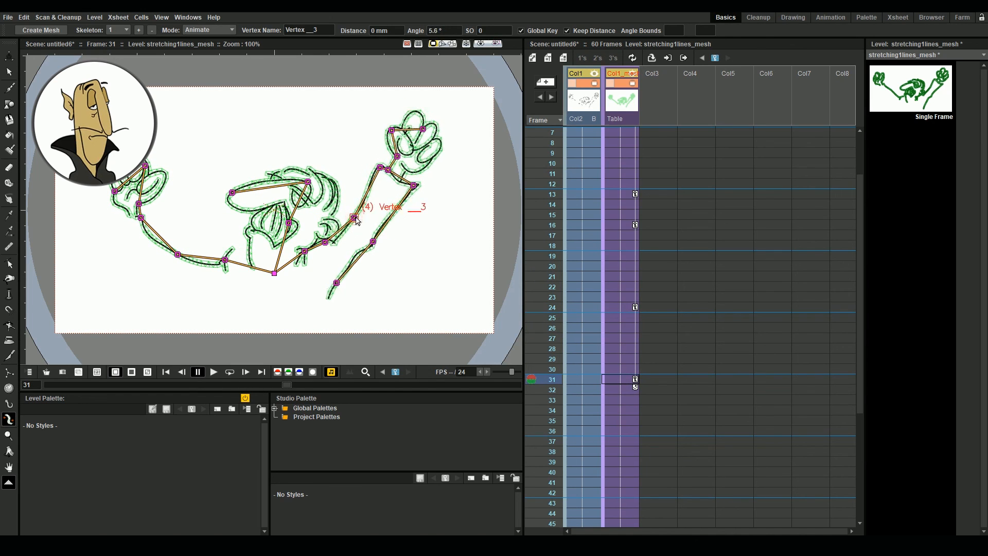
{"action": "left_click_drag", "start_coordinate": [380, 168], "coordinate": [377, 166]}
Place skeleton keyframes at frames 29 and 37 of the mesh column and preview the stretching animation with the mesh hidden.
{"action": "left_click_drag", "start_coordinate": [245, 383], "coordinate": [310, 384]}
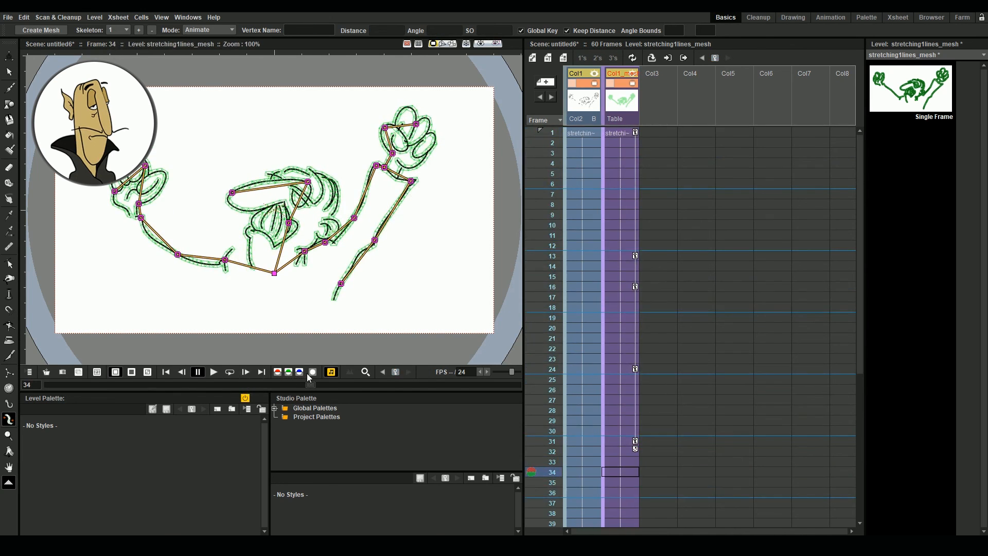
{"action": "left_click", "coordinate": [659, 472]}
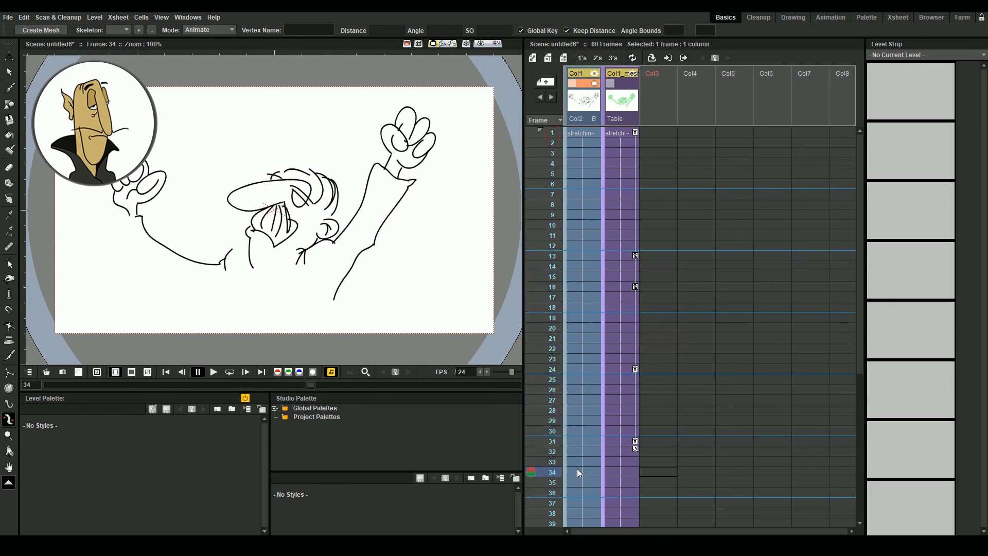
{"action": "left_click", "coordinate": [630, 422]}
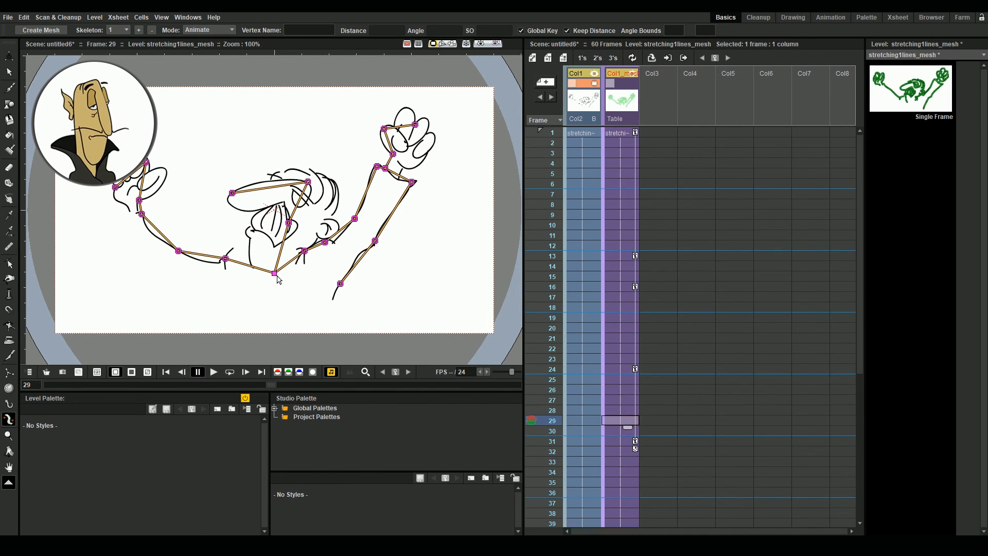
{"action": "left_click", "coordinate": [212, 373]}
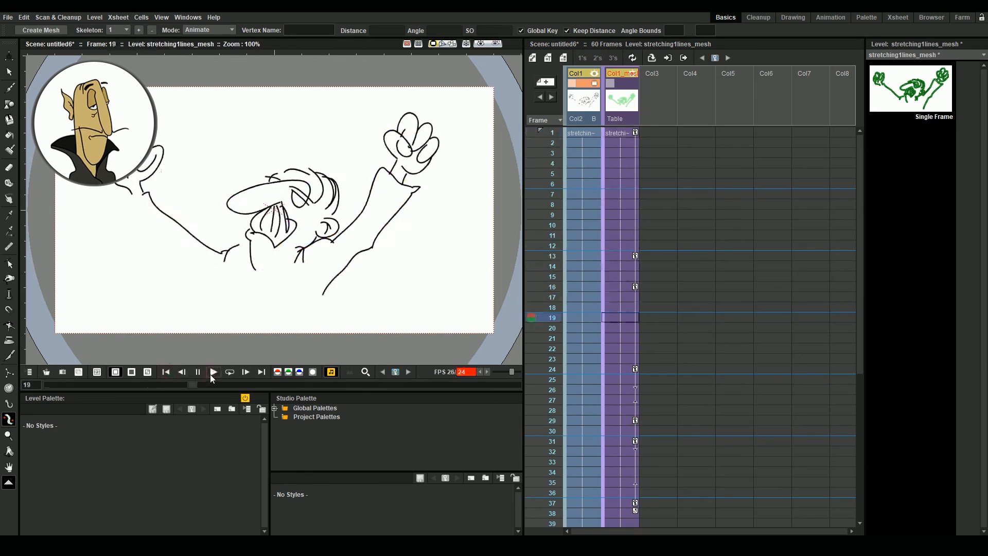
{"action": "left_click", "coordinate": [657, 132]}
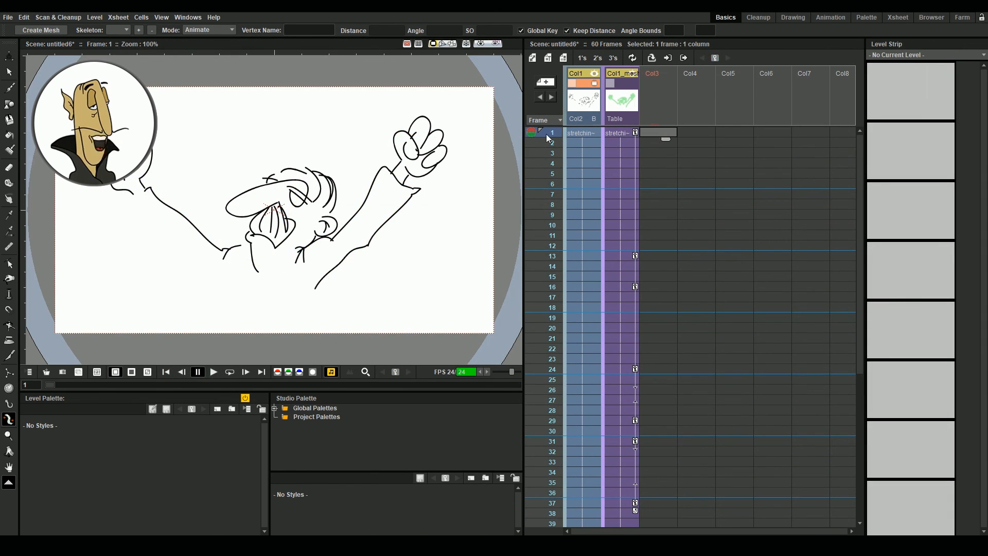
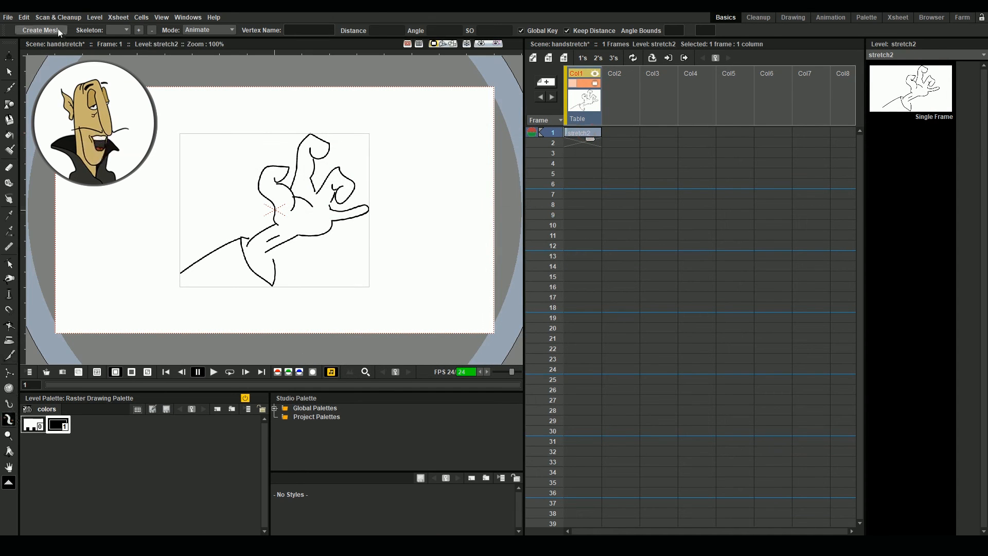
Create a mesh for the stretch2 hand drawing and build a skeleton through the forearm, palm and each finger.
{"action": "left_click", "coordinate": [41, 30]}
{"action": "left_click", "coordinate": [221, 364]}
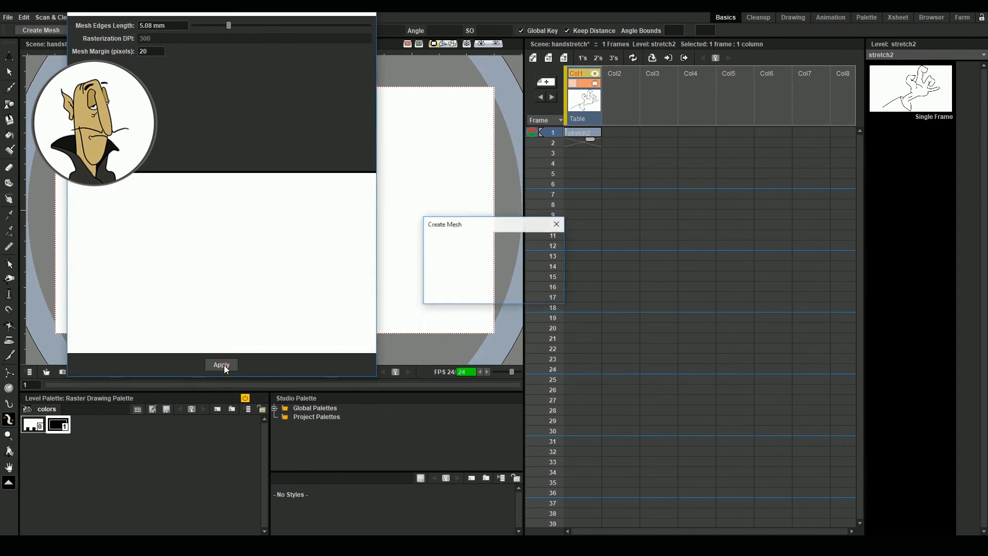
{"action": "left_click", "coordinate": [208, 30]}
{"action": "left_click", "coordinate": [205, 54]}
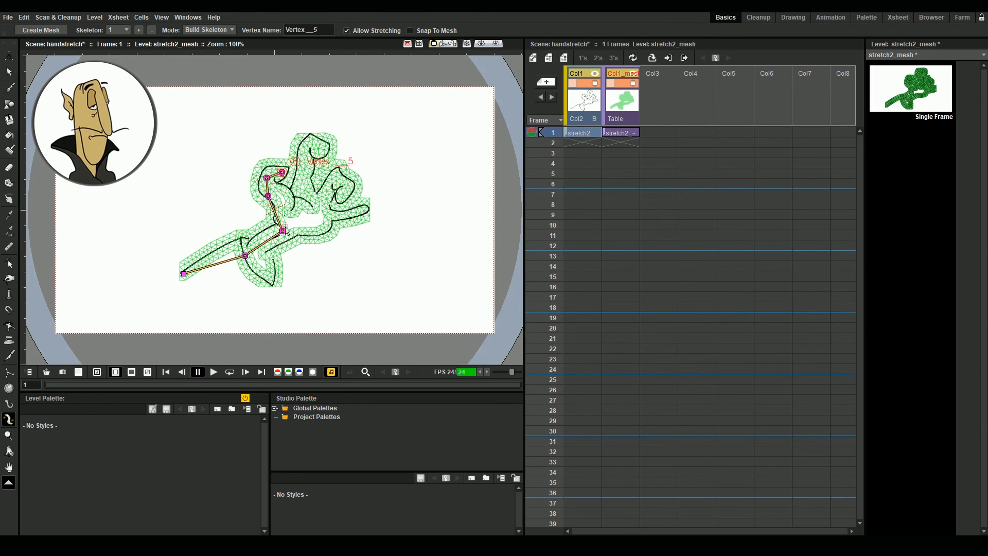
{"action": "left_click", "coordinate": [326, 151]}
{"action": "left_click", "coordinate": [282, 231]}
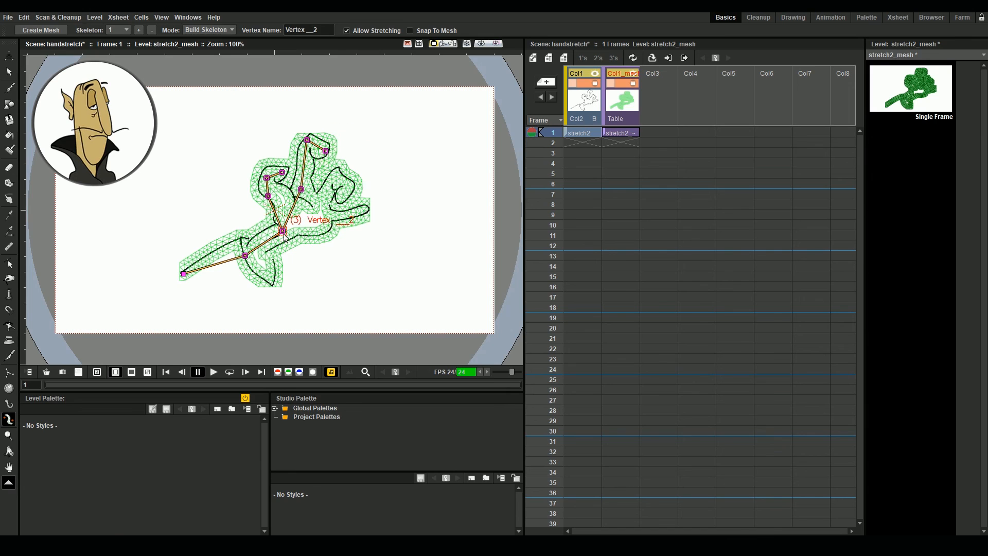
{"action": "left_click", "coordinate": [322, 197]}
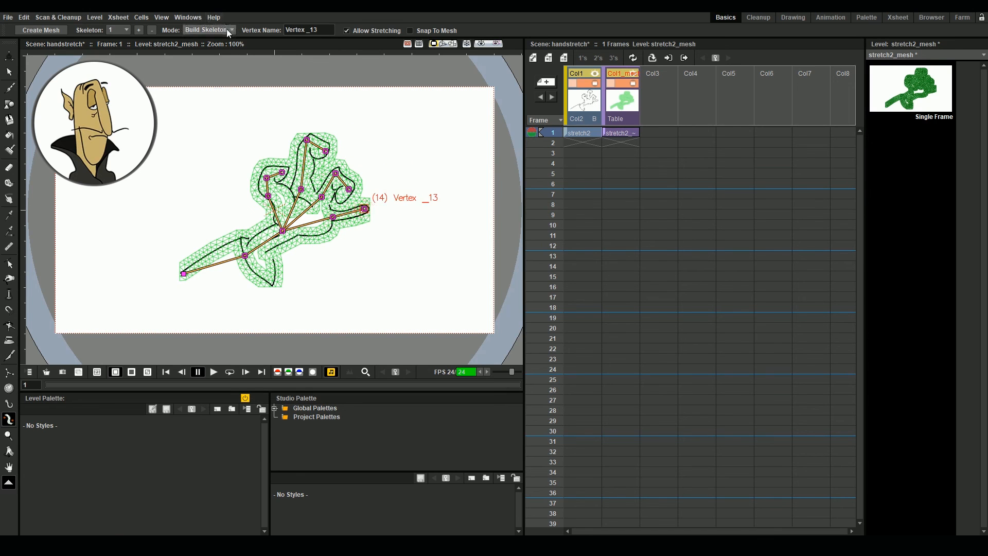
Switch the skeleton mode to Animate and extend the hand drawing and its mesh to frame 36.
{"action": "left_click", "coordinate": [212, 59]}
{"action": "left_click_drag", "start_coordinate": [581, 133], "coordinate": [657, 501]}
{"action": "left_click", "coordinate": [635, 256]}
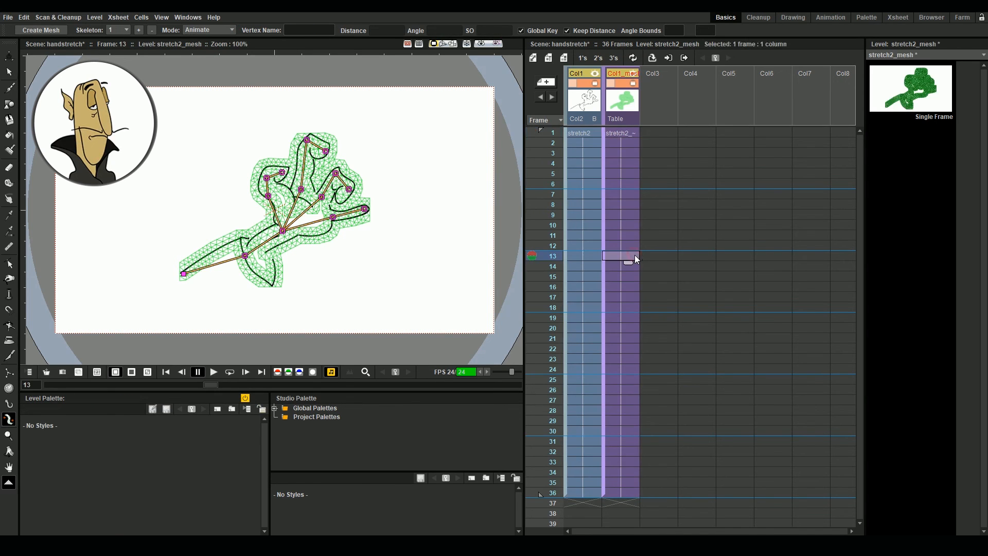
{"action": "left_click", "coordinate": [625, 135]}
At frame 13, rotate the hand upward around the wrist and adjust the angles of the fingers.
{"action": "left_click", "coordinate": [622, 256]}
{"action": "left_click_drag", "start_coordinate": [282, 232], "coordinate": [279, 228]}
{"action": "left_click_drag", "start_coordinate": [261, 194], "coordinate": [310, 175]}
{"action": "left_click_drag", "start_coordinate": [355, 200], "coordinate": [363, 207]}
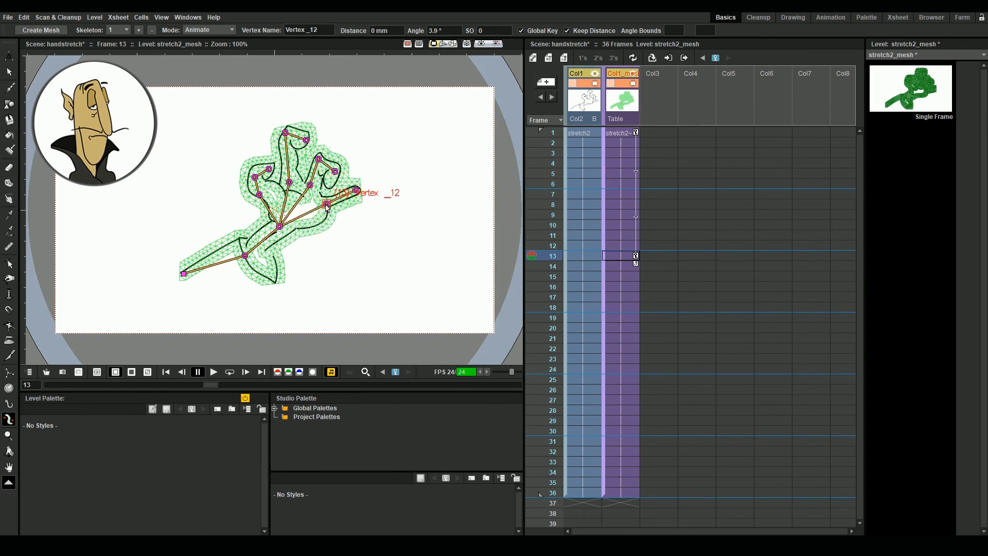
At frame 24, bend the fingers slightly by adjusting their tips and upper joints.
{"action": "mouse_move", "coordinate": [532, 256]}
{"action": "left_mouse_down"}
{"action": "mouse_move", "coordinate": [558, 121]}
{"action": "mouse_move", "coordinate": [577, 371]}
{"action": "left_mouse_up"}
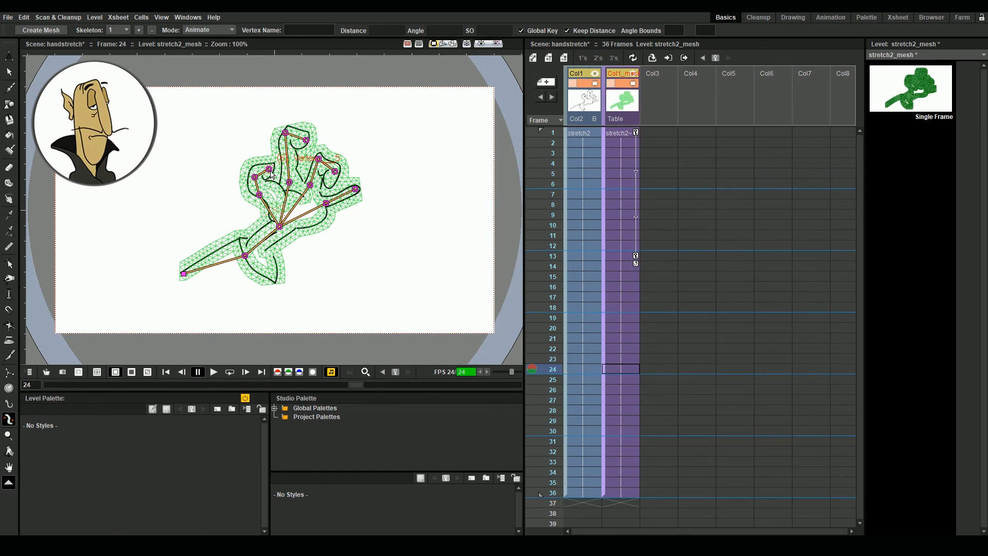
{"action": "left_click_drag", "start_coordinate": [270, 172], "coordinate": [273, 174]}
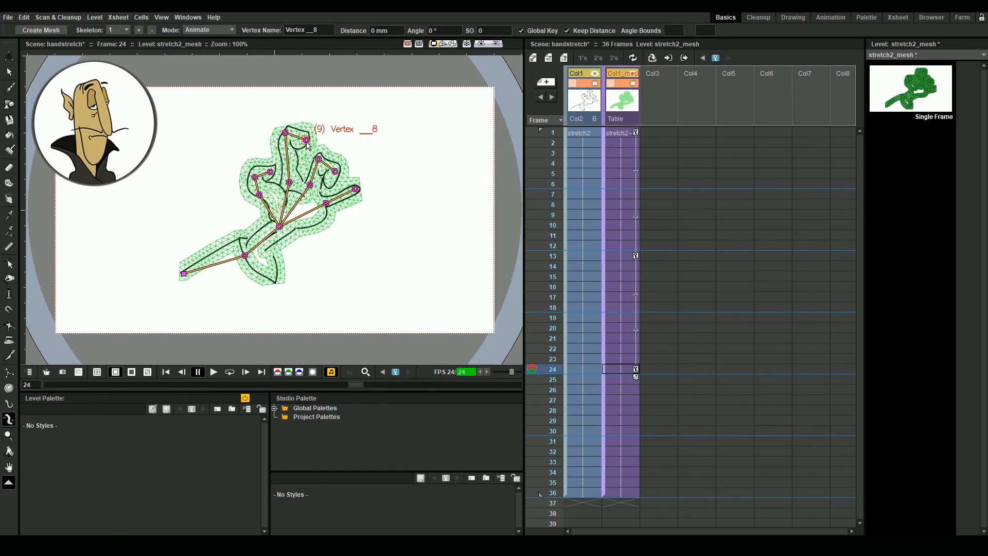
{"action": "left_click_drag", "start_coordinate": [335, 171], "coordinate": [357, 193]}
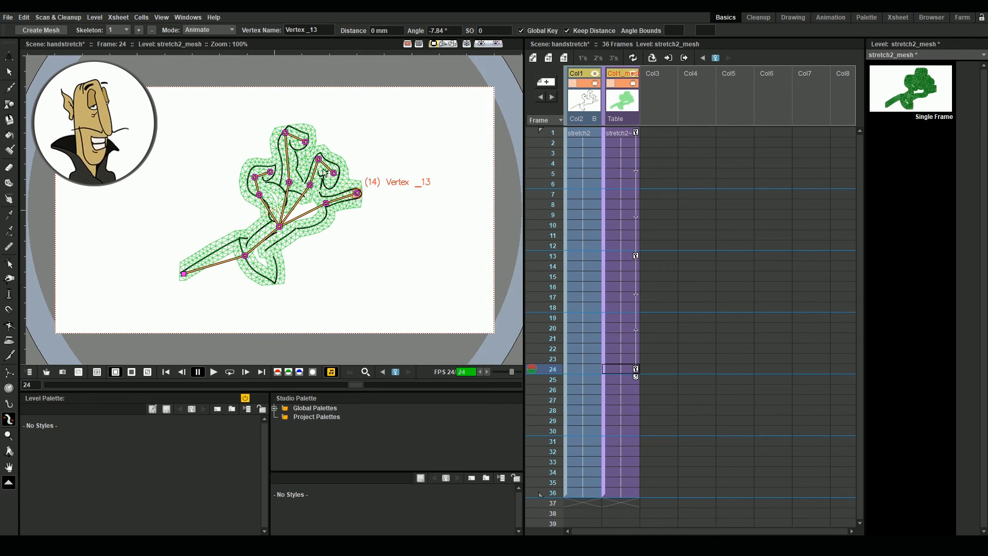
{"action": "left_click_drag", "start_coordinate": [319, 159], "coordinate": [323, 160]}
{"action": "left_click_drag", "start_coordinate": [286, 133], "coordinate": [289, 132]}
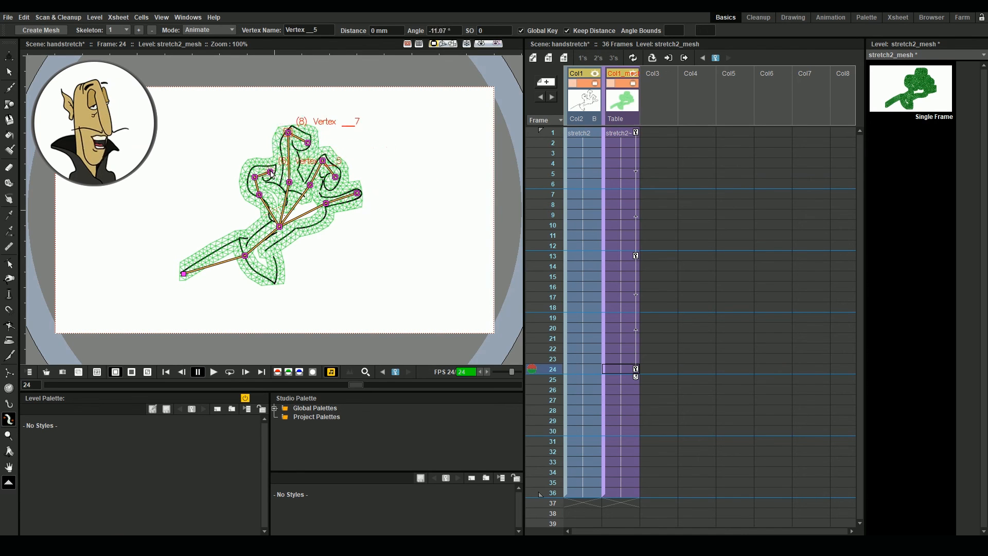
{"action": "left_click_drag", "start_coordinate": [271, 174], "coordinate": [273, 177]}
Copy the hand's frame 13 skeleton keyframe to frame 36 and preview the animation with the mesh hidden.
{"action": "mouse_move", "coordinate": [356, 385]}
{"action": "left_mouse_down"}
{"action": "mouse_move", "coordinate": [304, 385]}
{"action": "mouse_move", "coordinate": [397, 386]}
{"action": "mouse_move", "coordinate": [291, 394]}
{"action": "mouse_move", "coordinate": [367, 394]}
{"action": "left_mouse_up"}
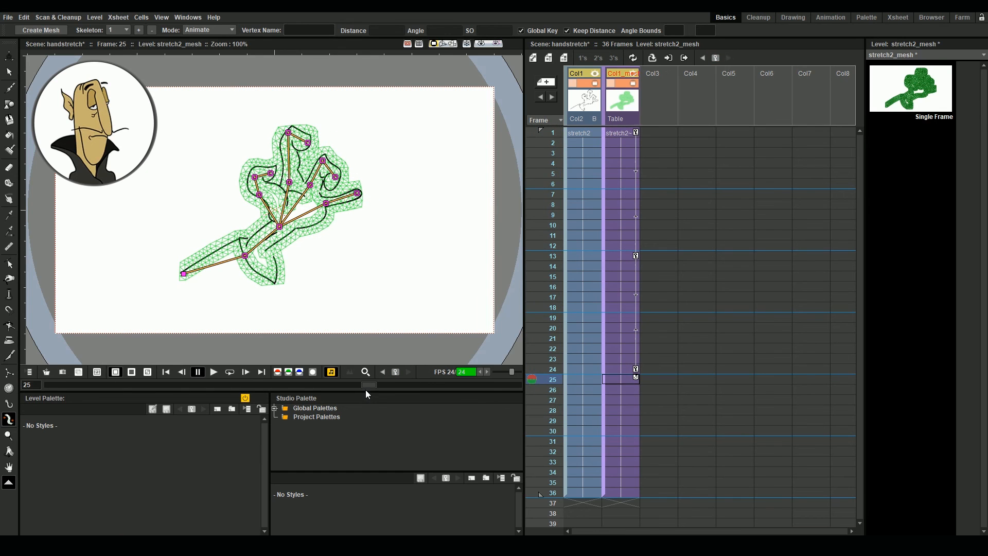
{"action": "left_click", "coordinate": [636, 256]}
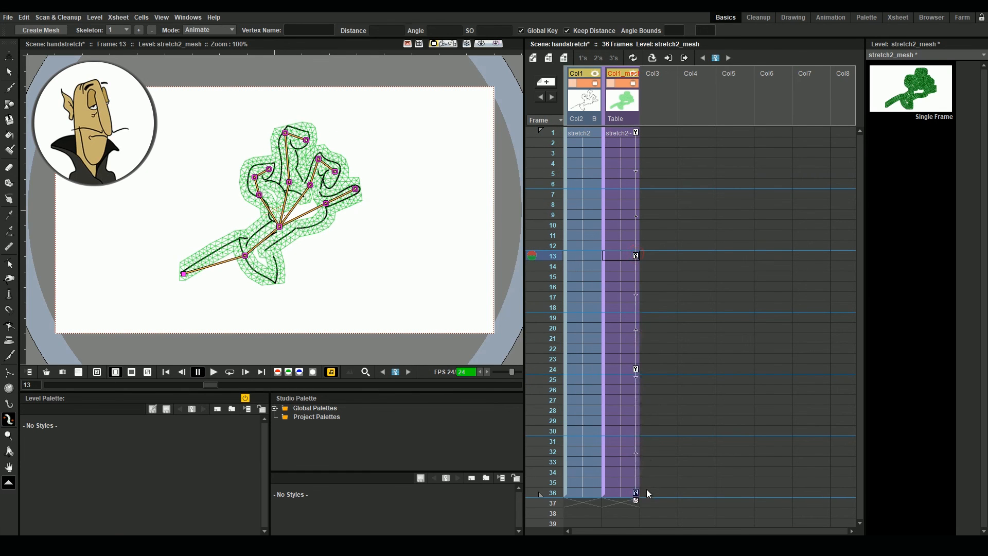
{"action": "left_click", "coordinate": [624, 83]}
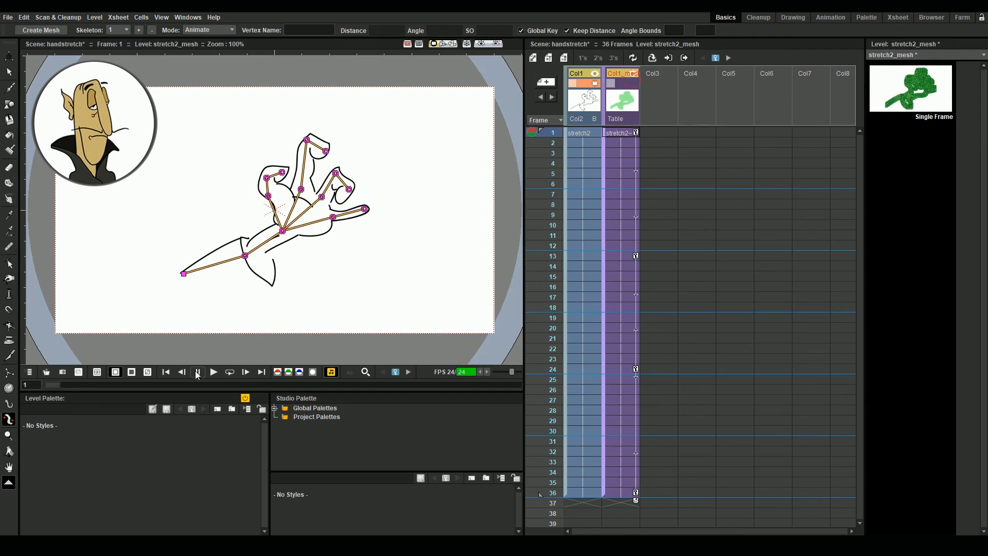
{"action": "left_click", "coordinate": [645, 135]}
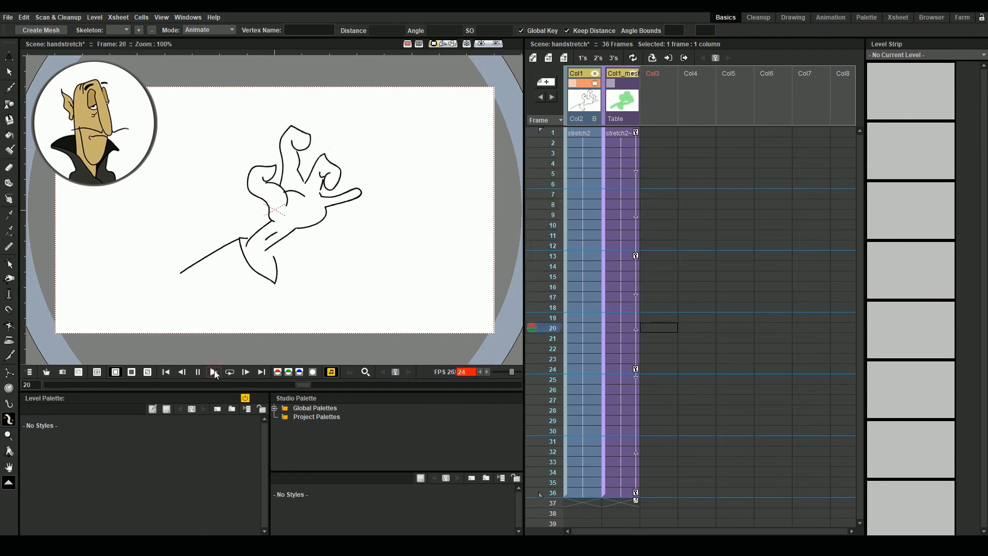
Set up a scene with the walk1a, walk1b and walk1c drawings, and hide the walk1b and walk1c columns.
{"action": "left_click", "coordinate": [9, 18]}
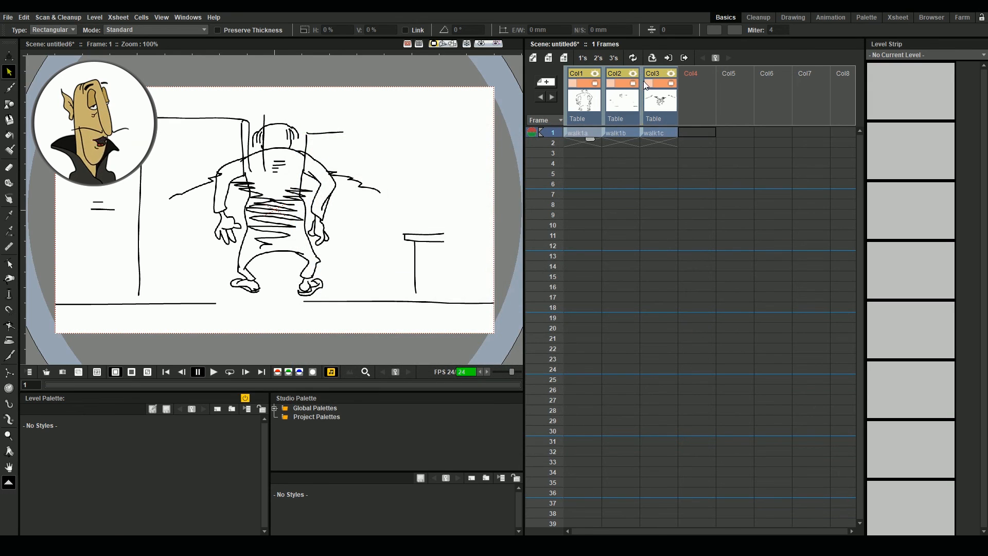
{"action": "left_click", "coordinate": [633, 83]}
{"action": "left_click", "coordinate": [672, 82]}
{"action": "left_click", "coordinate": [591, 134]}
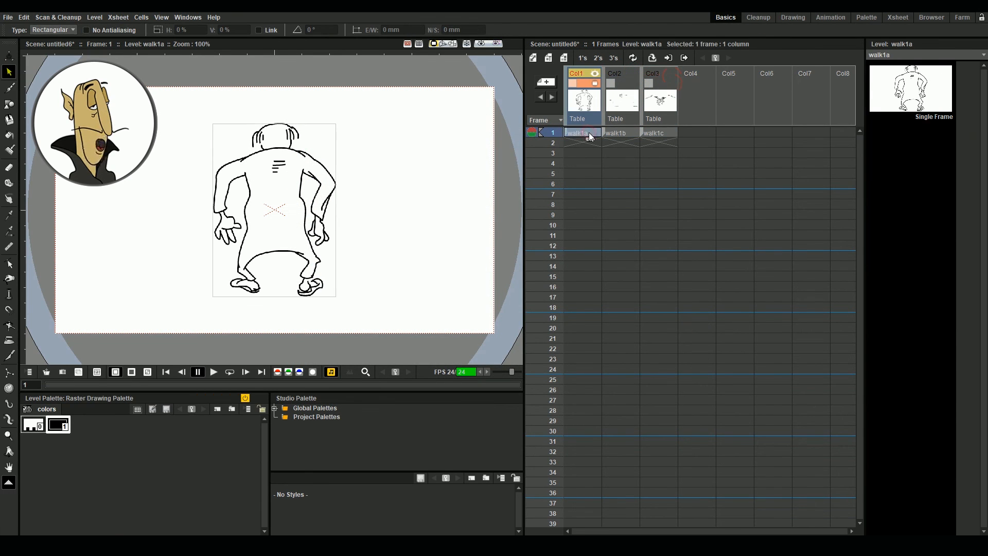
Create a mesh for the walk1a figure with 5.08 mm edge length and a 20-pixel margin.
{"action": "left_click", "coordinate": [8, 419]}
{"action": "left_click", "coordinate": [41, 29]}
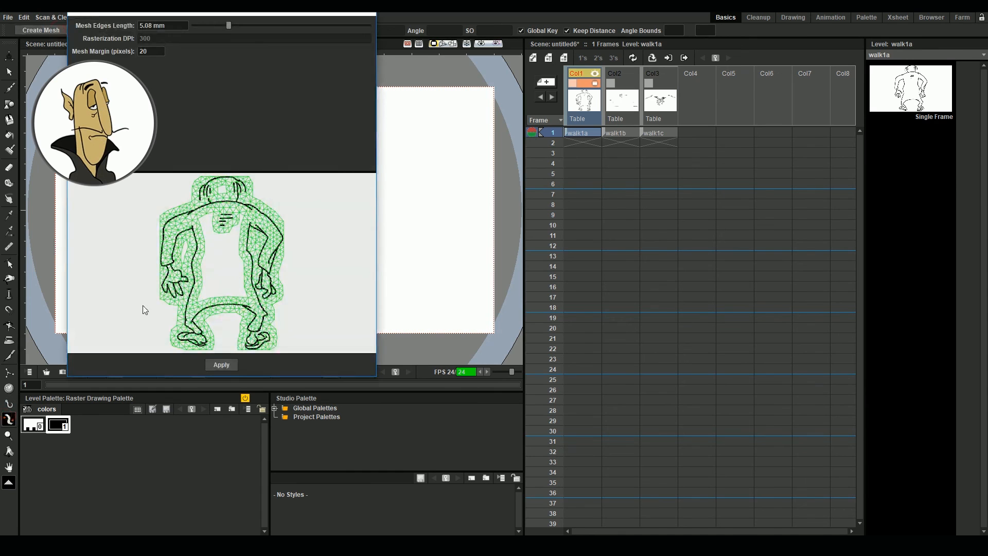
{"action": "left_click", "coordinate": [221, 364]}
Build a skeleton for the walk1a figure from the hips down both legs to the feet and up to the neck.
{"action": "left_click", "coordinate": [232, 30]}
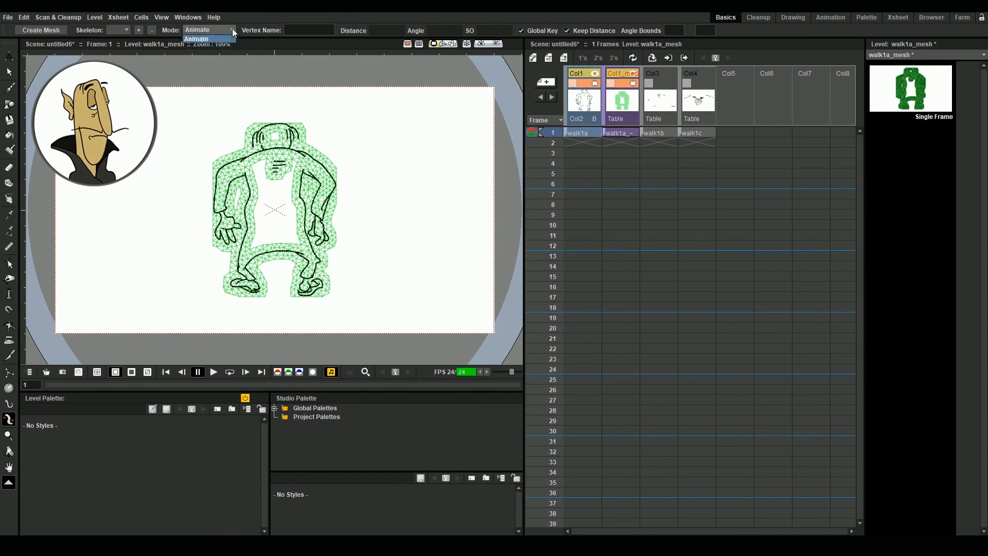
{"action": "left_click", "coordinate": [206, 55]}
{"action": "left_click", "coordinate": [304, 288]}
{"action": "left_click", "coordinate": [321, 283]}
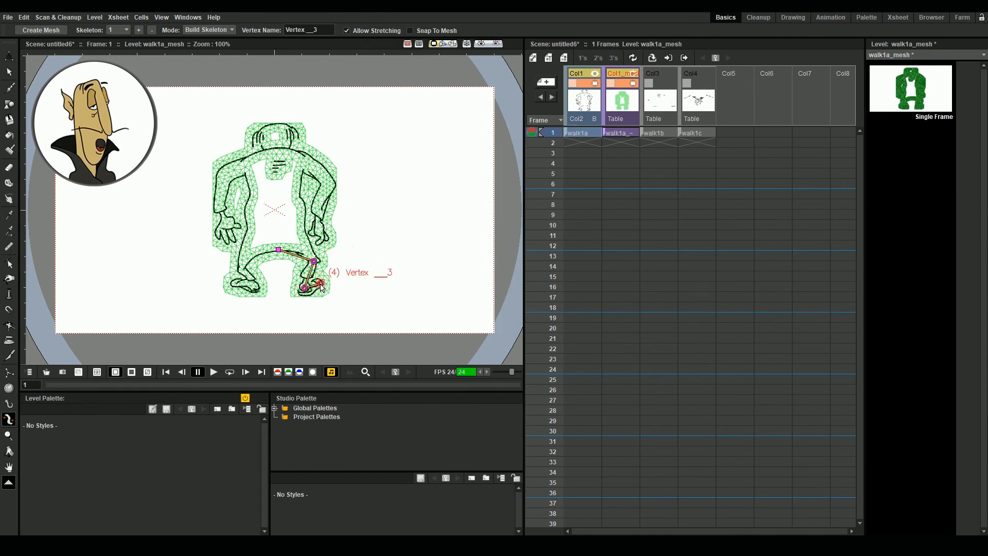
{"action": "left_click", "coordinate": [278, 250]}
{"action": "left_click", "coordinate": [242, 270]}
{"action": "left_click", "coordinate": [254, 288]}
{"action": "left_click", "coordinate": [279, 251]}
{"action": "left_click", "coordinate": [278, 151]}
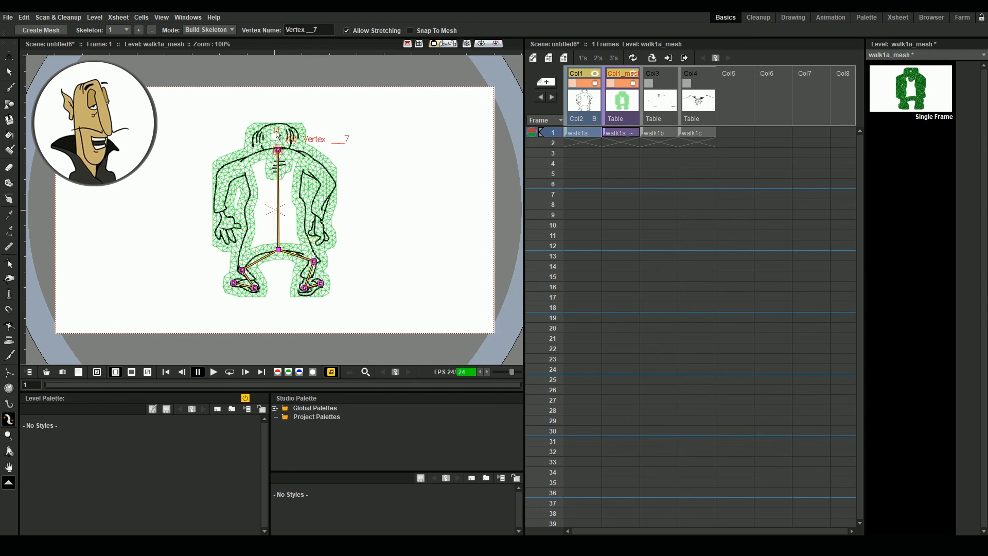
Add the bones of both arms to the skeleton, branching from the chest vertex through shoulders and elbows down to the hands.
{"action": "left_click", "coordinate": [278, 150]}
{"action": "left_click", "coordinate": [305, 162]}
{"action": "left_click", "coordinate": [328, 188]}
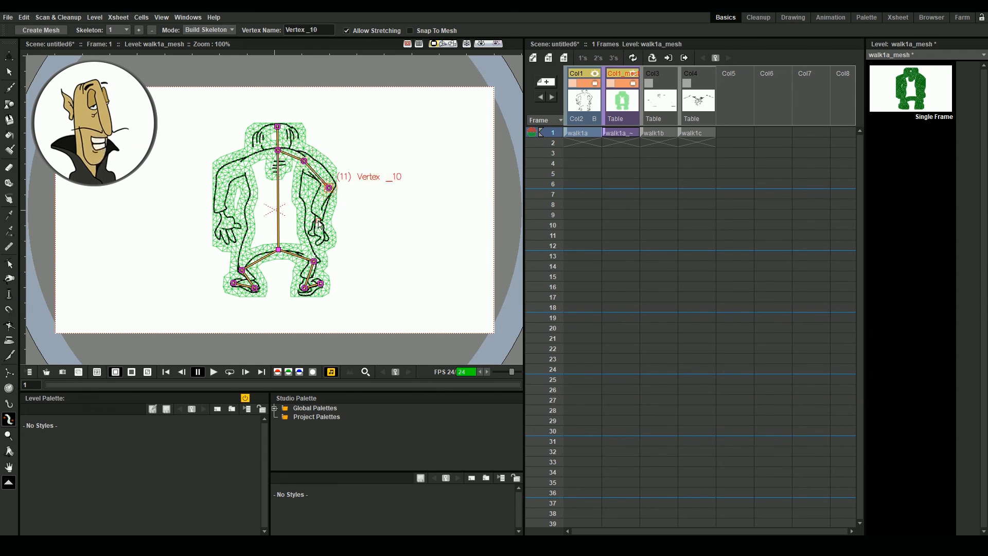
{"action": "left_click", "coordinate": [320, 216]}
{"action": "left_click", "coordinate": [321, 241]}
{"action": "left_click", "coordinate": [245, 164]}
{"action": "left_click", "coordinate": [222, 178]}
{"action": "left_click", "coordinate": [222, 211]}
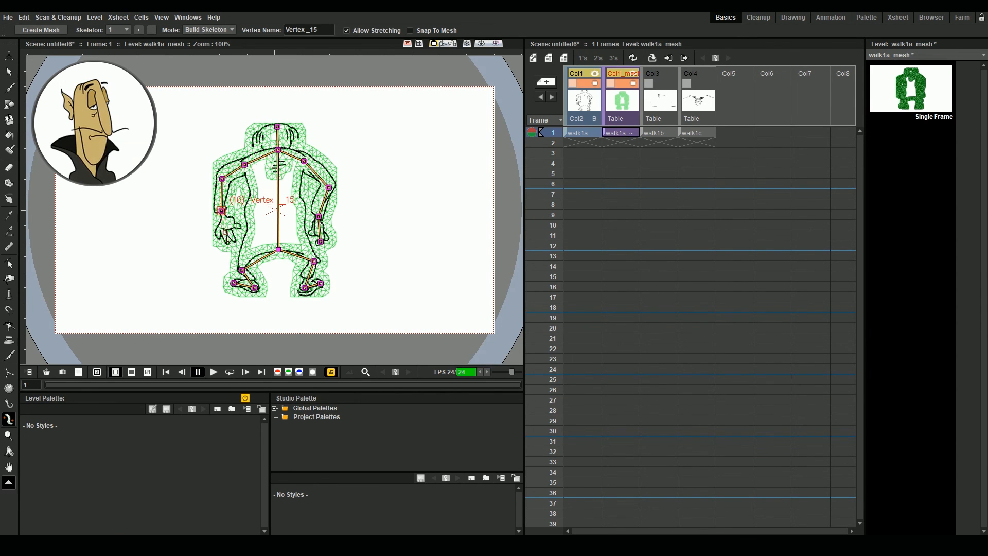
Switch the skeleton to Animate mode, extend all four columns to 60 frames and key the starting pose at frame 1.
{"action": "left_click", "coordinate": [222, 62]}
{"action": "left_click_drag", "start_coordinate": [592, 131], "coordinate": [691, 291]}
{"action": "left_click", "coordinate": [622, 133]}
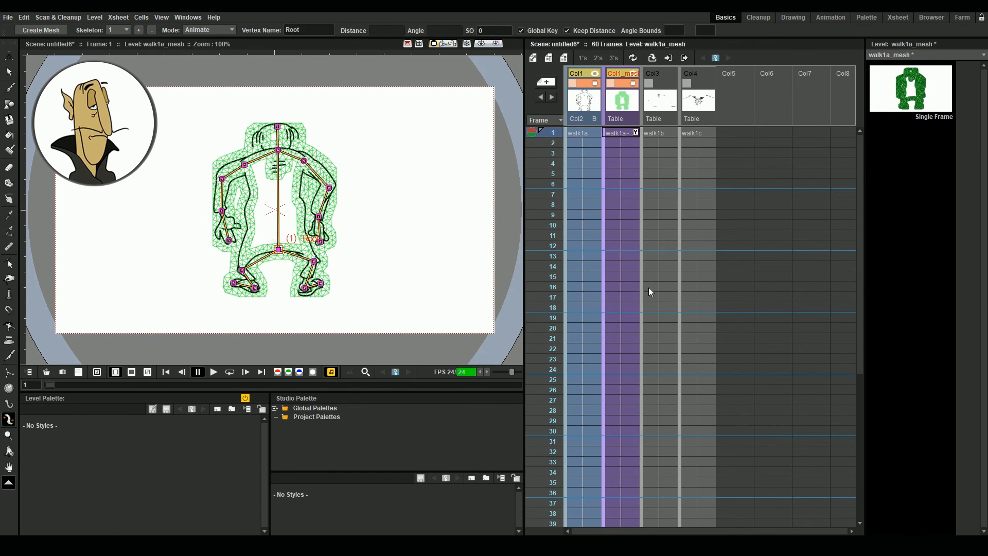
Pose the skeleton at frame 13 with the right leg raised, the torso leaning left and both arms slightly shifted.
{"action": "left_click", "coordinate": [622, 256]}
{"action": "mouse_move", "coordinate": [314, 261]}
{"action": "left_mouse_down"}
{"action": "mouse_move", "coordinate": [325, 257]}
{"action": "mouse_move", "coordinate": [315, 255]}
{"action": "left_mouse_up"}
{"action": "left_click_drag", "start_coordinate": [301, 159], "coordinate": [304, 164]}
{"action": "left_click_drag", "start_coordinate": [319, 212], "coordinate": [319, 214]}
{"action": "mouse_move", "coordinate": [221, 215]}
{"action": "left_mouse_down"}
{"action": "mouse_move", "coordinate": [234, 227]}
{"action": "mouse_move", "coordinate": [223, 213]}
{"action": "left_mouse_up"}
Flip back and forth through the frames around frame 13 to examine the pose change.
{"action": "key", "text": "Up"}
{"action": "key", "text": "Up"}
{"action": "key", "text": "Down"}
{"action": "key", "text": "Down"}
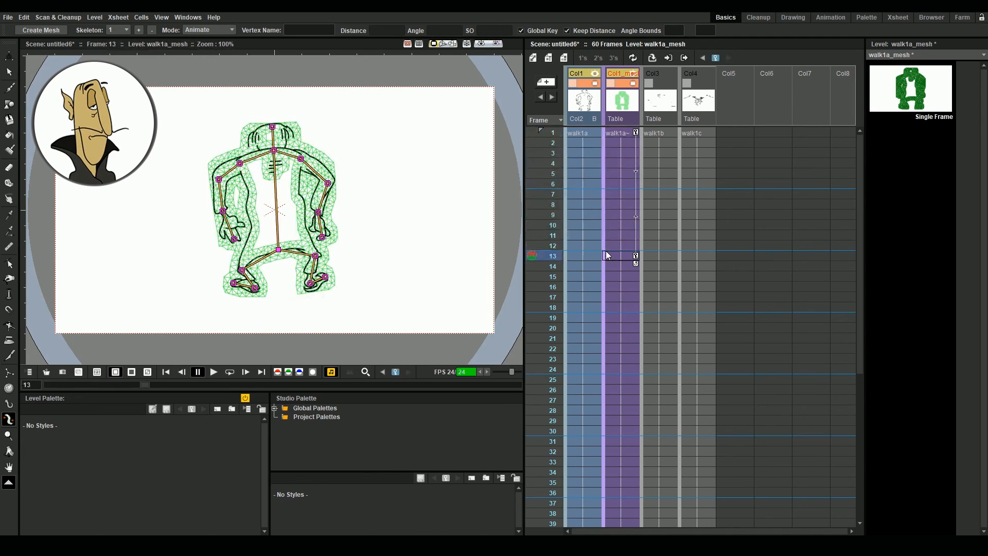
{"action": "key", "text": "Up"}
{"action": "key", "text": "Up"}
{"action": "key", "text": "Down"}
{"action": "key", "text": "Down"}
At frame 37, lean the torso to the right, lower the right leg and raise the left leg.
{"action": "left_click", "coordinate": [592, 287]}
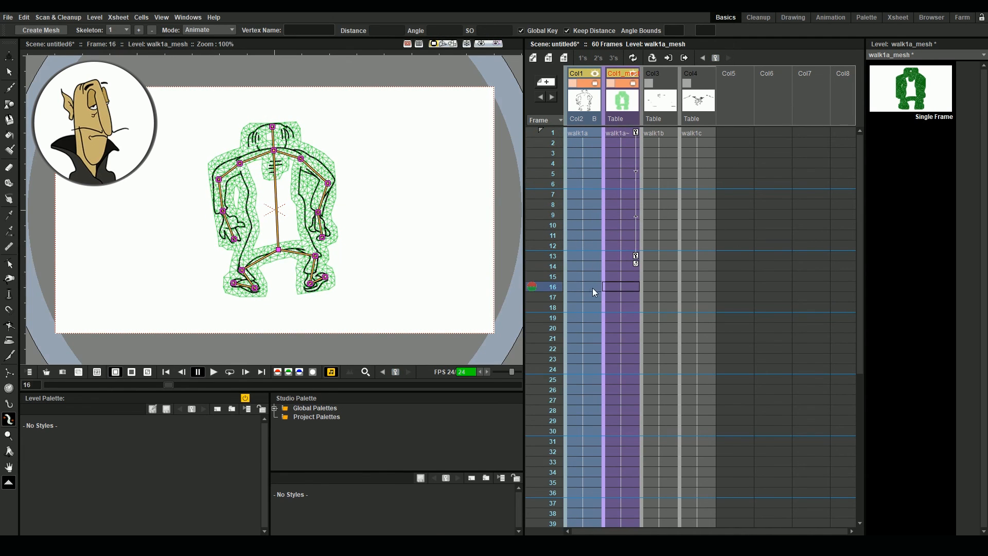
{"action": "left_click", "coordinate": [592, 492]}
{"action": "left_click", "coordinate": [620, 503]}
{"action": "left_click", "coordinate": [278, 151]}
{"action": "left_click_drag", "start_coordinate": [277, 150], "coordinate": [283, 150]}
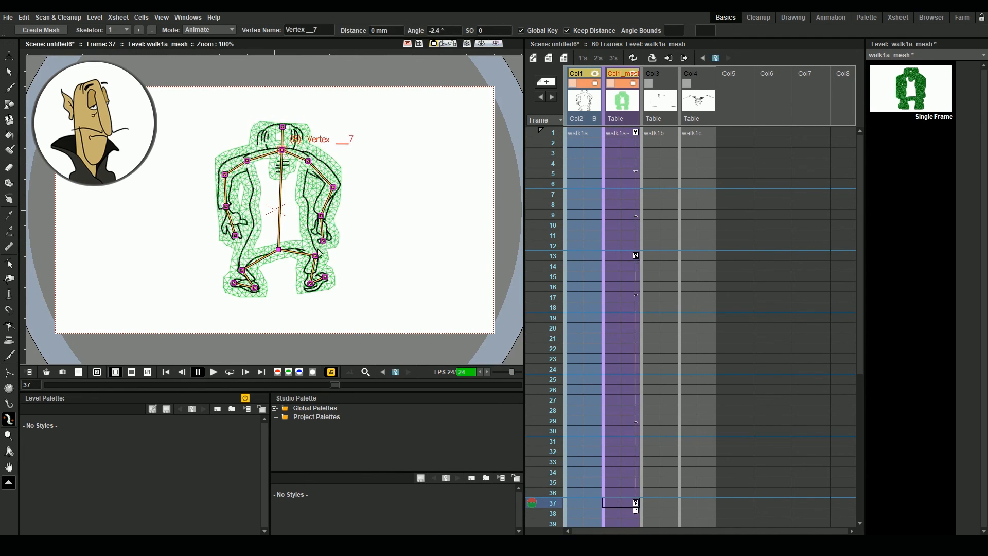
{"action": "left_click_drag", "start_coordinate": [315, 256], "coordinate": [302, 265]}
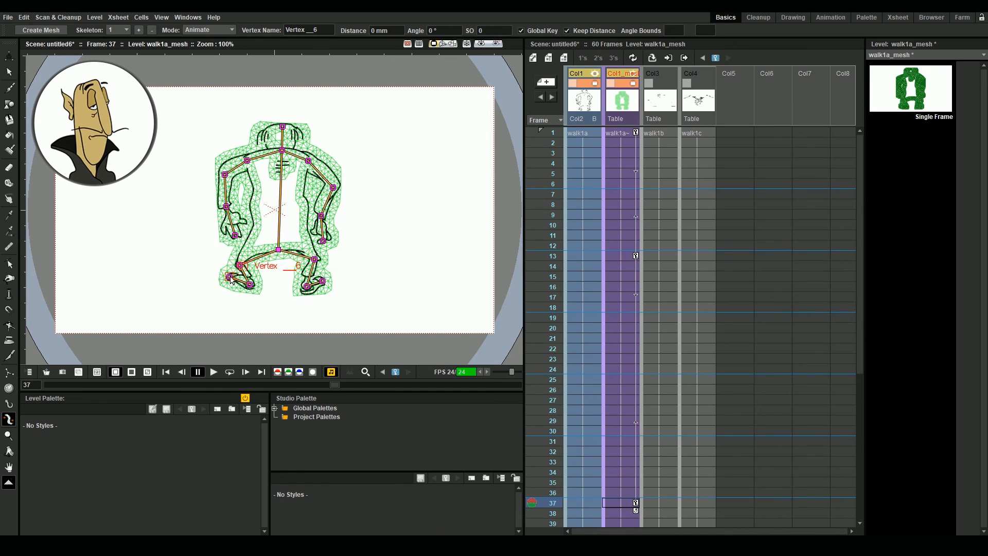
Adjust the elbow and hand bones of both arms in the frame 37 pose.
{"action": "left_click_drag", "start_coordinate": [226, 175], "coordinate": [224, 205]}
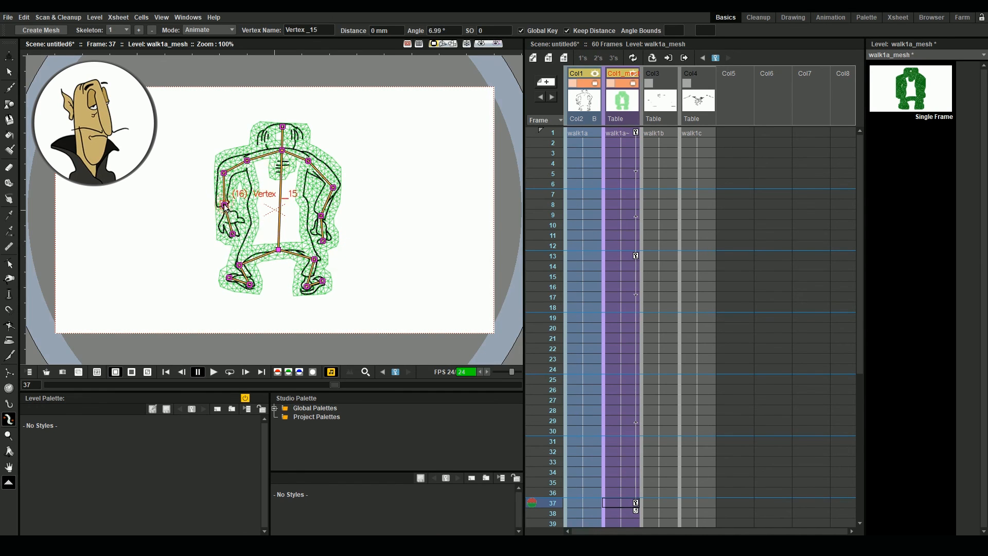
{"action": "left_click_drag", "start_coordinate": [334, 188], "coordinate": [331, 189]}
{"action": "left_click", "coordinate": [318, 242]}
{"action": "left_click_drag", "start_coordinate": [319, 243], "coordinate": [321, 222]}
Copy the frame 13 keyframe to frame 18 and rotate the raised right foot slightly.
{"action": "left_click_drag", "start_coordinate": [334, 385], "coordinate": [158, 386]}
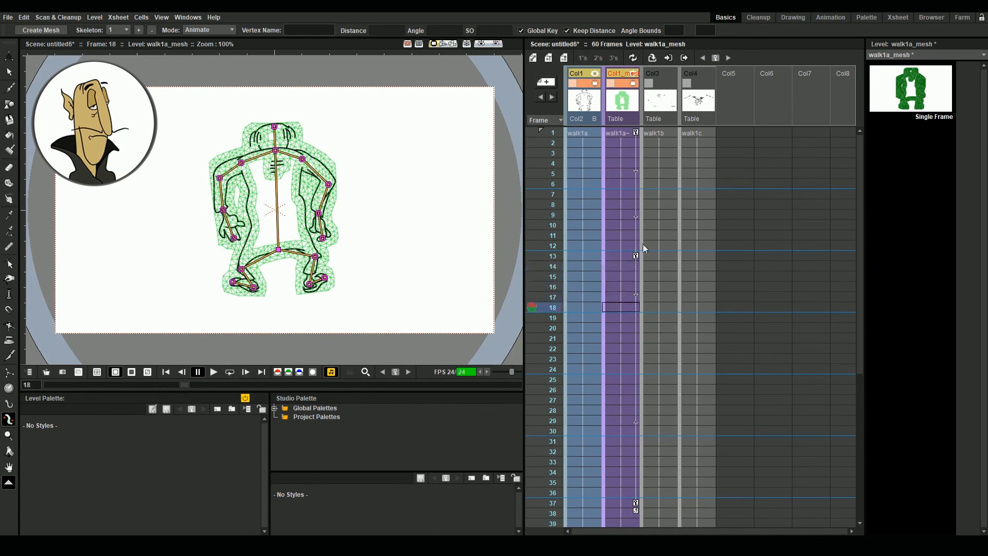
{"action": "left_click", "coordinate": [634, 254]}
{"action": "left_click_drag", "start_coordinate": [636, 255], "coordinate": [636, 307]}
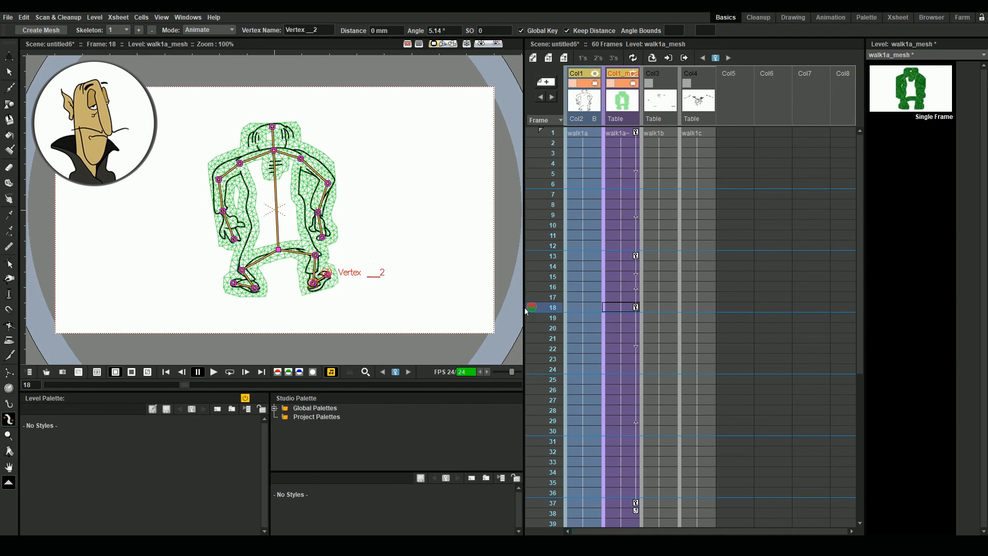
Add a keyframe at frame 42 that holds the frame 37 pose with a small left foot adjustment.
{"action": "left_click_drag", "start_coordinate": [184, 384], "coordinate": [290, 418]}
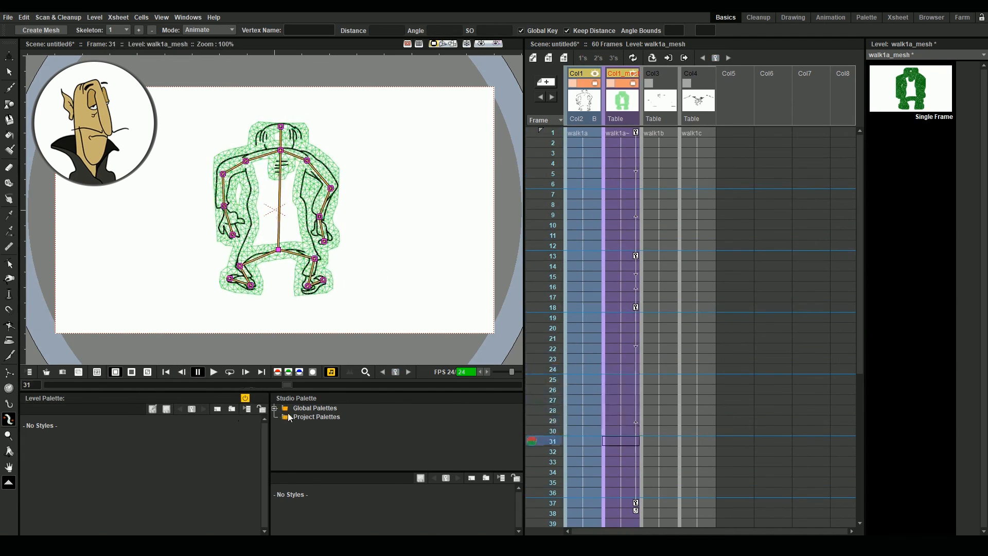
{"action": "scroll", "coordinate": [681, 392], "scroll_direction": "down", "scroll_amount": 4}
{"action": "left_click", "coordinate": [636, 431]}
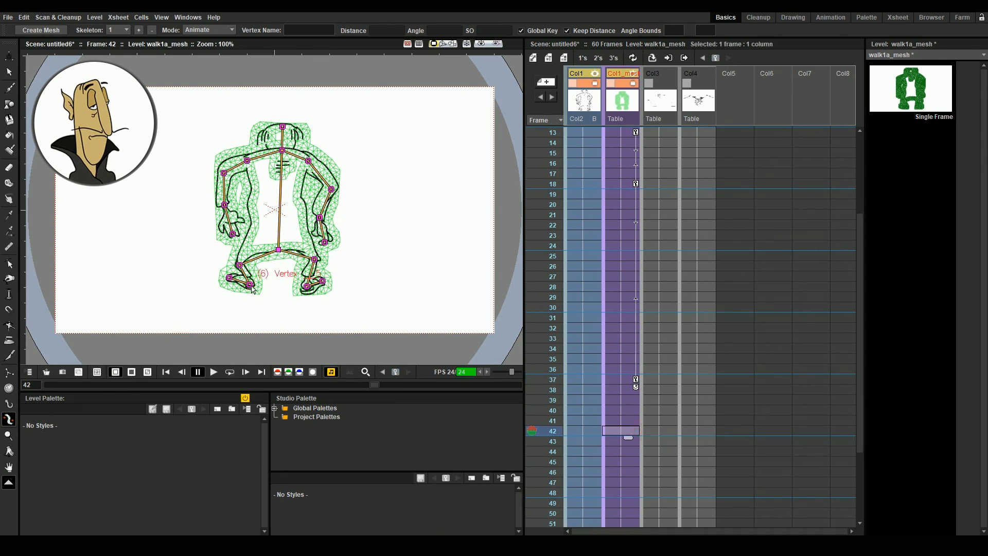
{"action": "left_click_drag", "start_coordinate": [251, 286], "coordinate": [227, 278]}
Copy the mesh column's frame 1 keyframe to frame 55.
{"action": "scroll", "coordinate": [635, 132], "scroll_direction": "up", "scroll_amount": 4}
{"action": "left_click", "coordinate": [635, 132]}
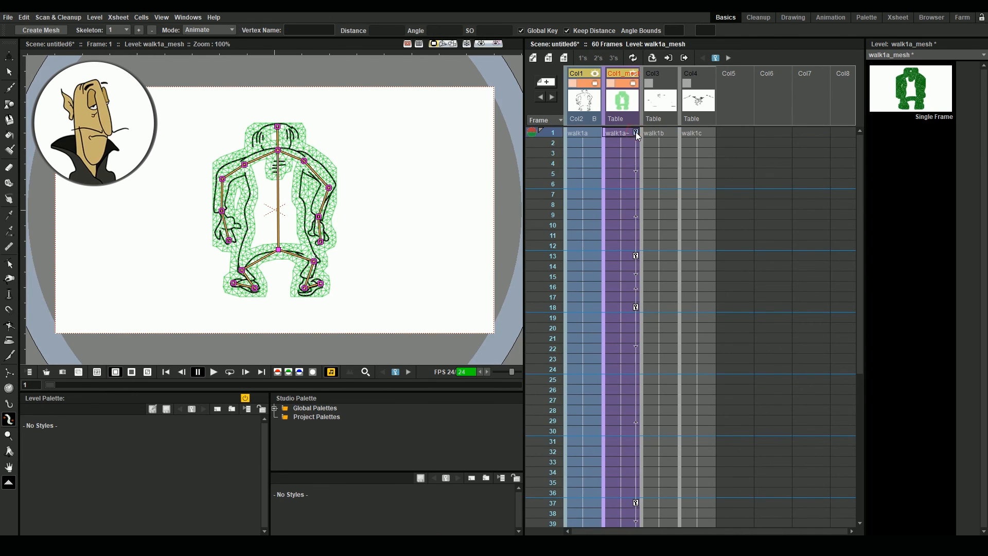
{"action": "left_click_drag", "start_coordinate": [636, 132], "coordinate": [641, 472]}
Play the walk animation from the first frame to review the motion without the mesh overlay.
{"action": "left_click", "coordinate": [719, 128]}
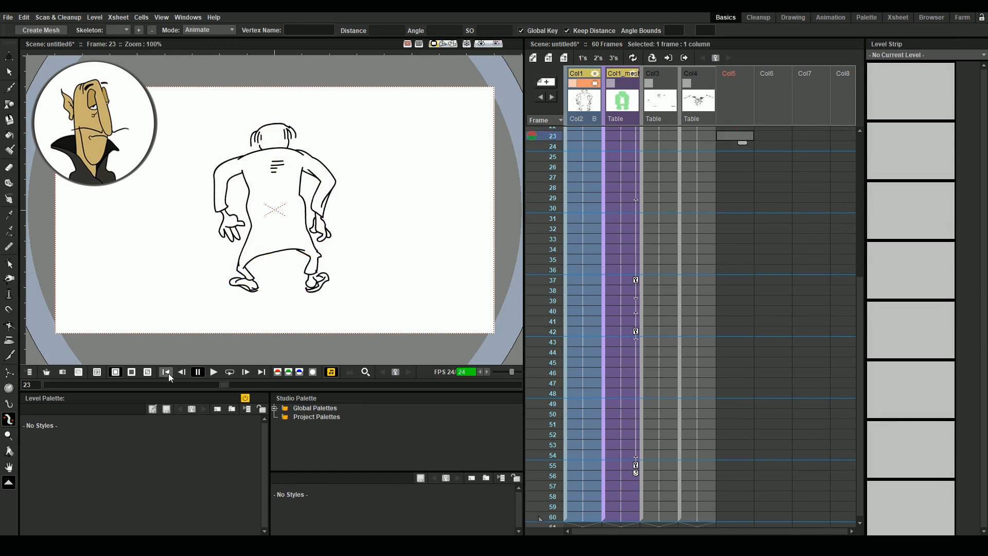
{"action": "left_click", "coordinate": [166, 371]}
{"action": "left_click", "coordinate": [213, 372]}
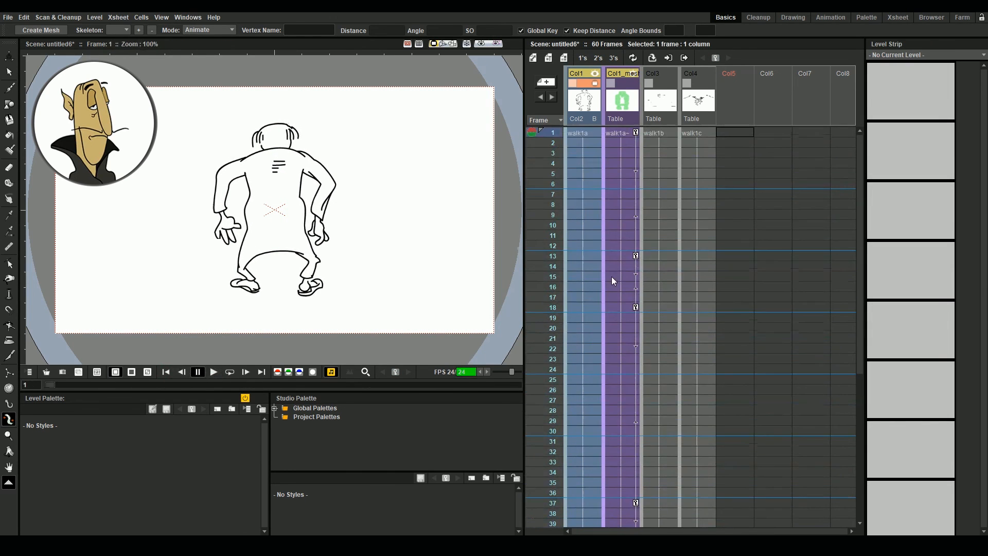
Remove the mesh column's hold keyframes at frames 18 and 42 and replay the animation from the start.
{"action": "left_click", "coordinate": [553, 267]}
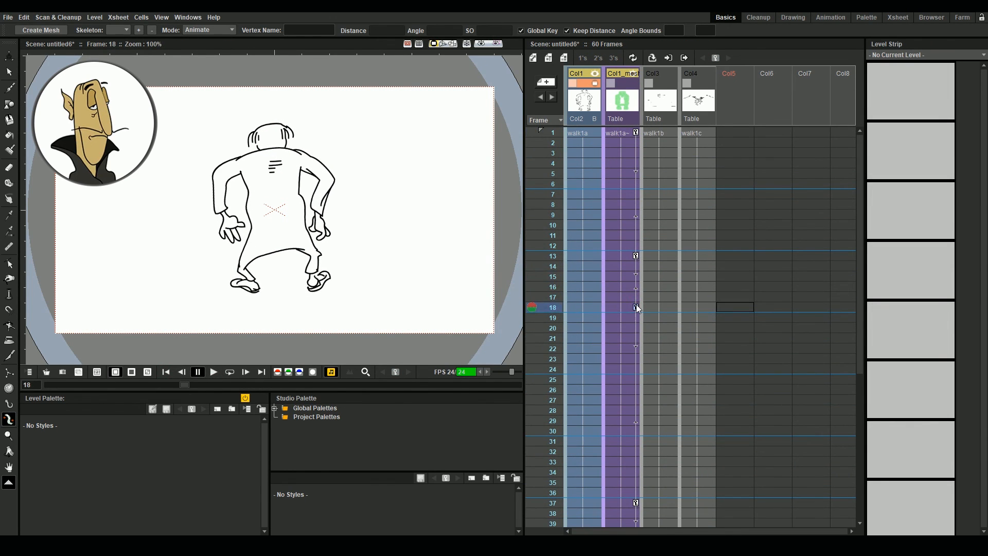
{"action": "left_click", "coordinate": [166, 371]}
{"action": "left_click", "coordinate": [213, 372]}
{"action": "left_click", "coordinate": [165, 371]}
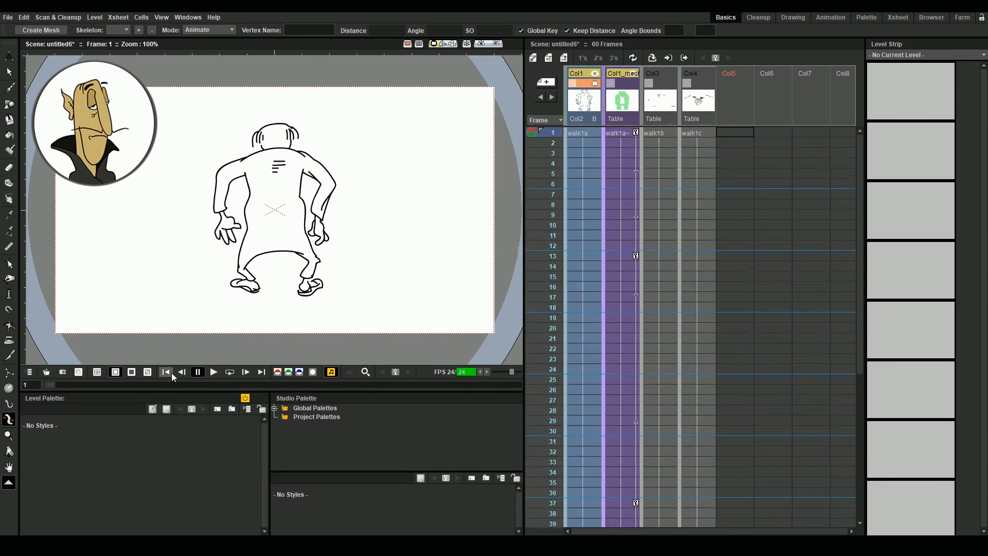
{"action": "left_click", "coordinate": [213, 371]}
{"action": "left_click", "coordinate": [553, 266]}
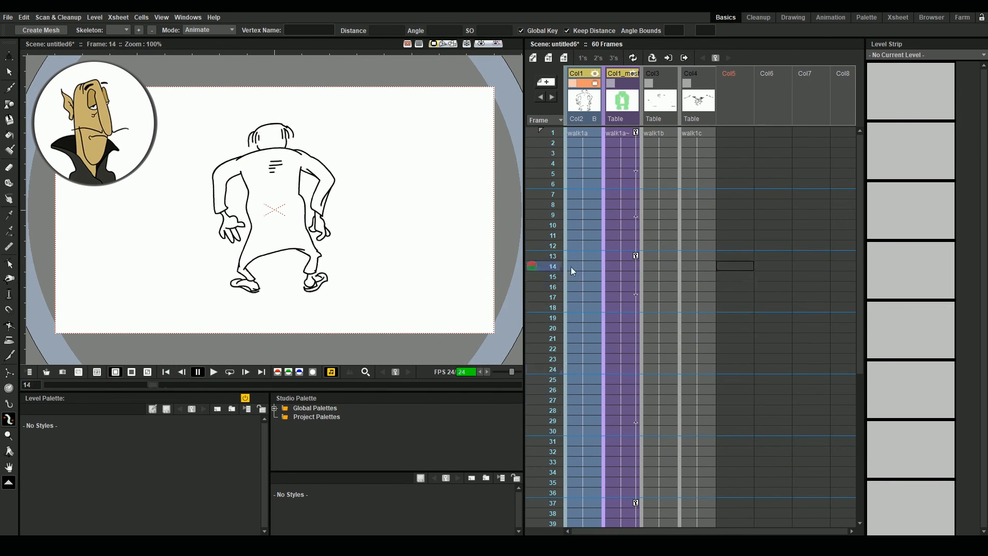
Copy the mesh column's frame 1 keyframe to frame 25 and play the animation to check the timing.
{"action": "left_click", "coordinate": [637, 134]}
{"action": "left_click", "coordinate": [635, 379]}
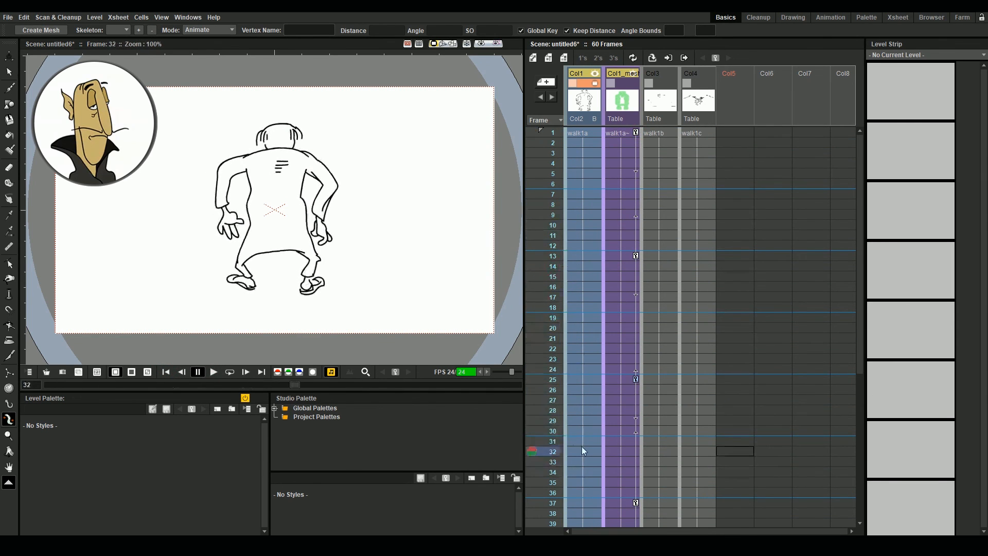
{"action": "left_click", "coordinate": [213, 371]}
{"action": "left_click", "coordinate": [166, 372]}
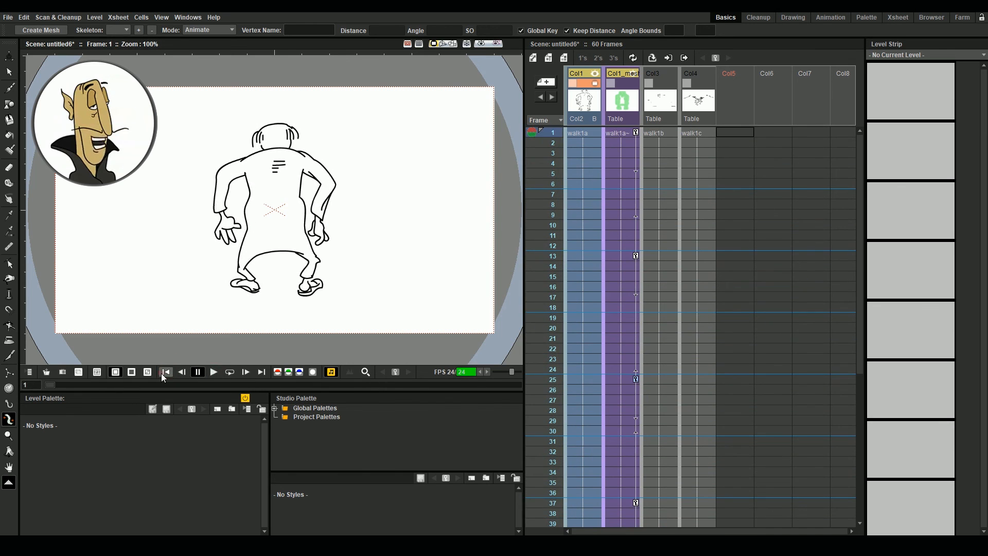
{"action": "left_click", "coordinate": [197, 372]}
{"action": "mouse_move", "coordinate": [553, 318]}
{"action": "left_mouse_down"}
{"action": "mouse_move", "coordinate": [555, 434]}
{"action": "mouse_move", "coordinate": [551, 421]}
{"action": "left_mouse_up"}
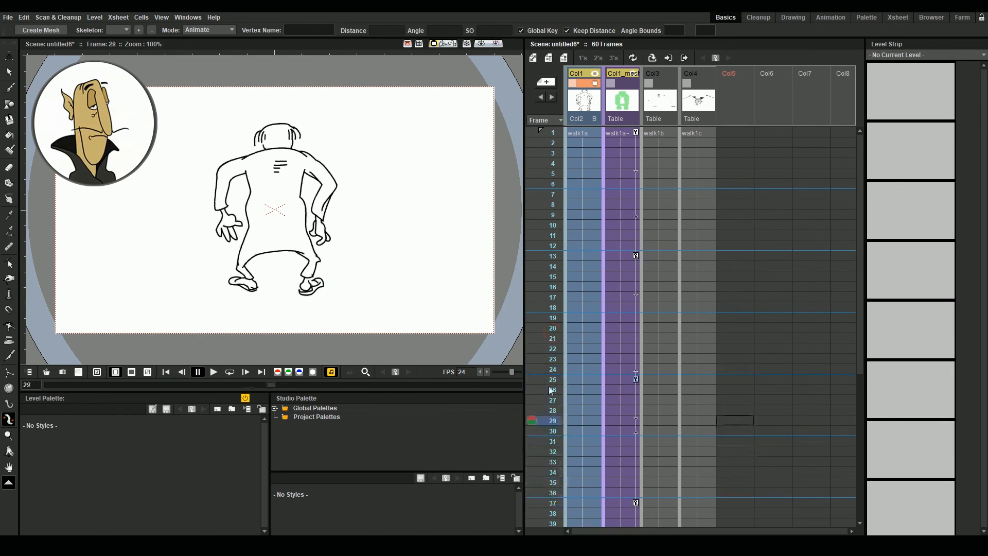
Rotate the left elbow bone to about 4.2° at frame 37 and scrub through the frames to check the movement.
{"action": "left_click", "coordinate": [619, 503]}
{"action": "left_click_drag", "start_coordinate": [227, 177], "coordinate": [225, 175]}
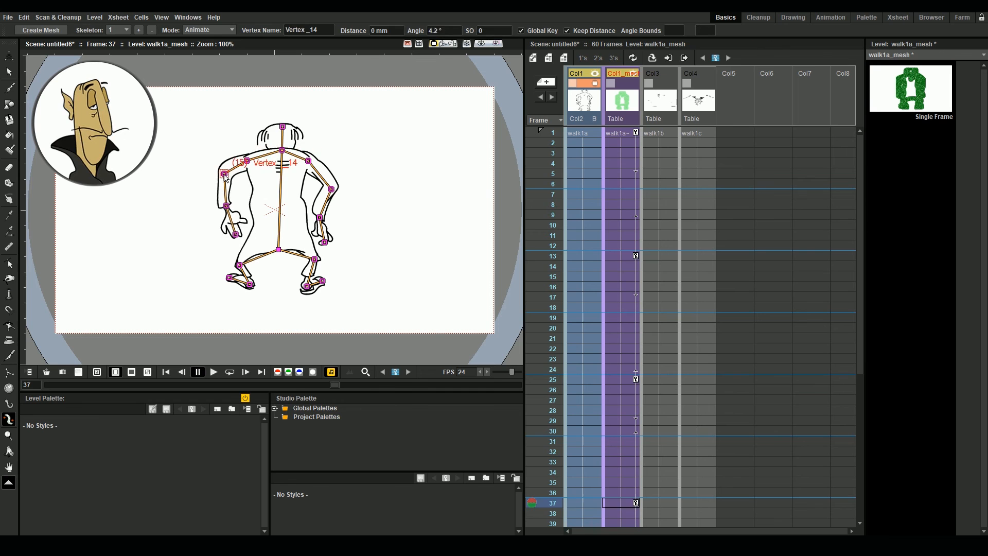
{"action": "left_click", "coordinate": [562, 463]}
{"action": "left_click_drag", "start_coordinate": [565, 467], "coordinate": [592, 163]}
Move the character mesh down about 24 mm at frame 1 using the Animate tool in Position mode.
{"action": "left_click", "coordinate": [612, 132]}
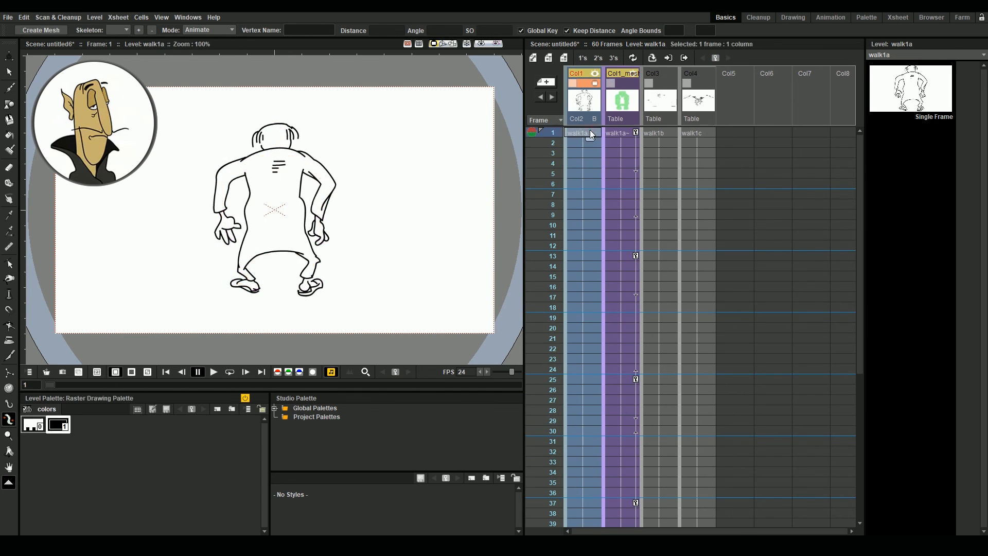
{"action": "left_click", "coordinate": [9, 56]}
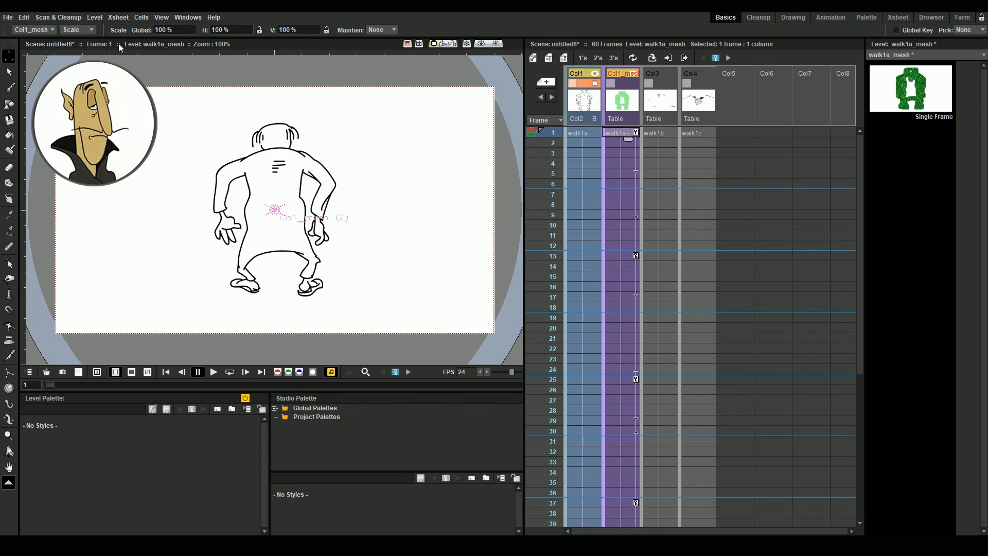
{"action": "left_click", "coordinate": [77, 30]}
{"action": "left_click", "coordinate": [72, 39]}
Show Col3 and Col4, moving the room background up about 25 mm and the walk1c foreground drawing down about 134 mm.
{"action": "left_click", "coordinate": [670, 84]}
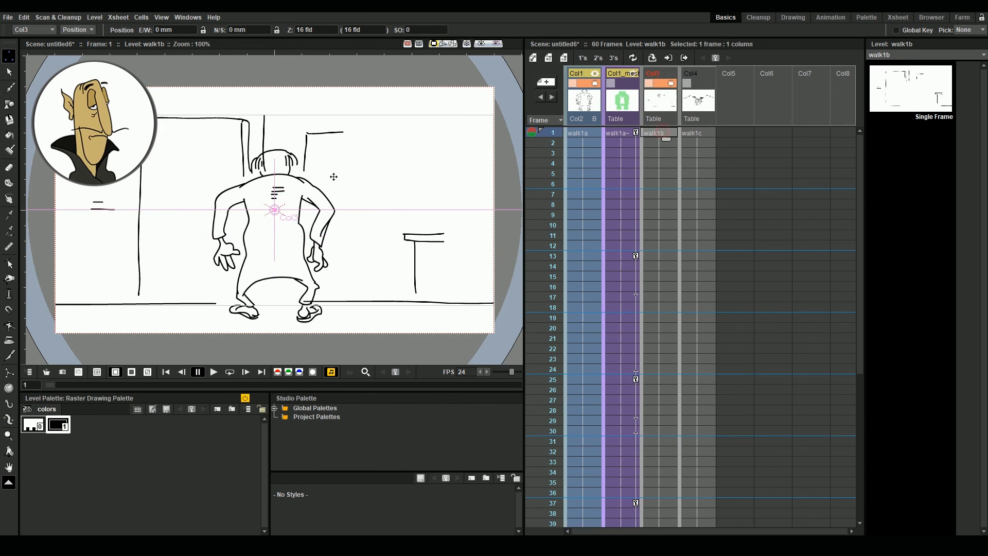
{"action": "left_click_drag", "start_coordinate": [331, 177], "coordinate": [347, 150]}
{"action": "left_click", "coordinate": [710, 82]}
{"action": "left_click", "coordinate": [711, 76]}
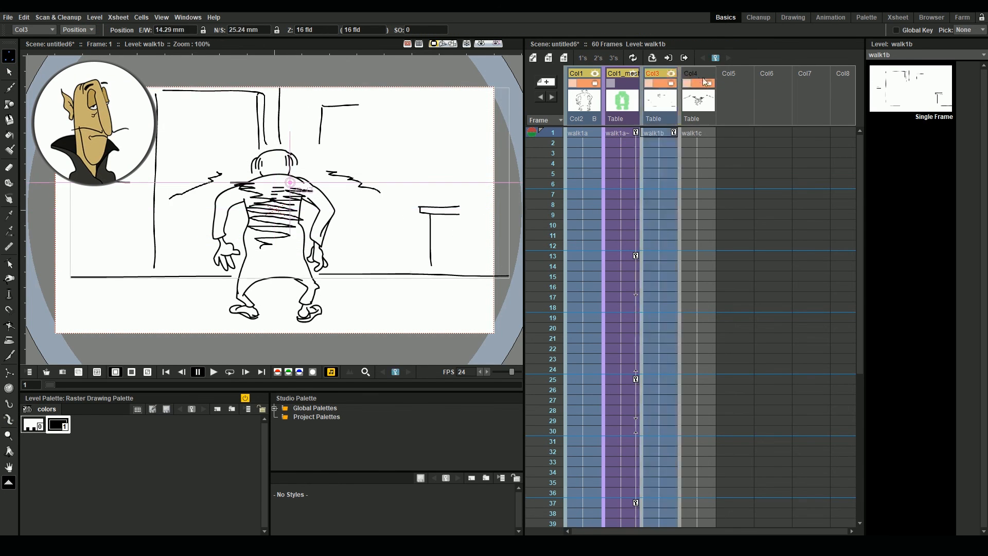
{"action": "left_click_drag", "start_coordinate": [274, 198], "coordinate": [275, 344]}
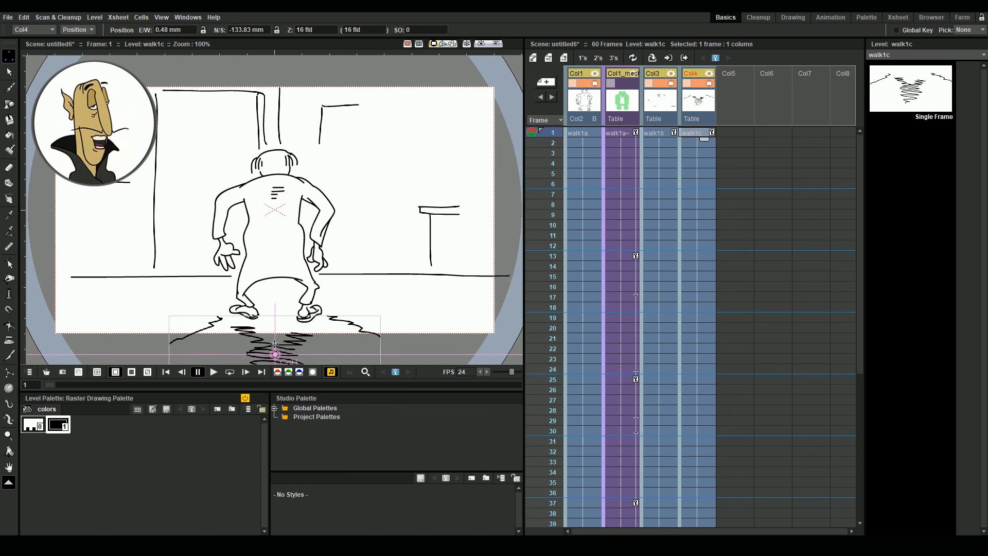
Play the scene, turn on cycling after the mesh column's frame 55 keyframe and extend all four columns to frame 132.
{"action": "left_click", "coordinate": [213, 372]}
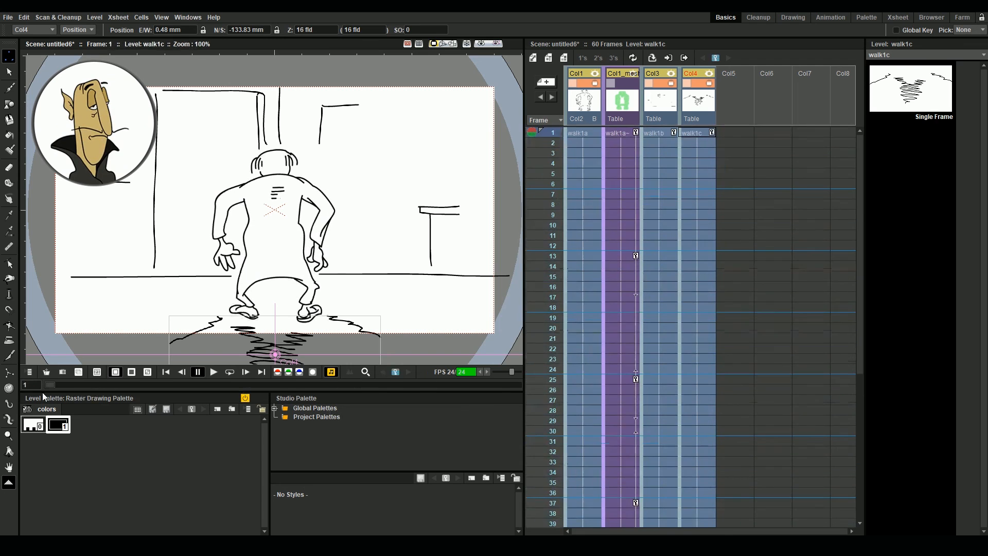
{"action": "scroll", "coordinate": [599, 260], "scroll_direction": "down", "scroll_amount": 4}
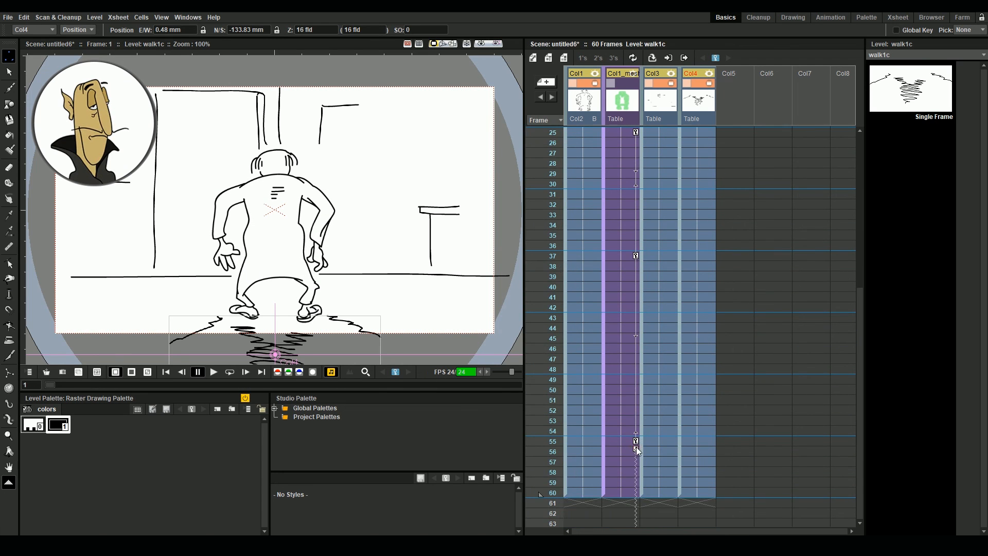
{"action": "left_click_drag", "start_coordinate": [584, 493], "coordinate": [692, 493]}
{"action": "scroll", "coordinate": [690, 475], "scroll_direction": "down", "scroll_amount": 5}
{"action": "left_click_drag", "start_coordinate": [704, 190], "coordinate": [708, 483]}
{"action": "scroll", "coordinate": [645, 282], "scroll_direction": "up", "scroll_amount": 7}
{"action": "scroll", "coordinate": [645, 282], "scroll_direction": "up", "scroll_amount": 9}
Scale the character mesh down to about 89.7% globally at frame 132 and play the scene from the start.
{"action": "left_click", "coordinate": [622, 133]}
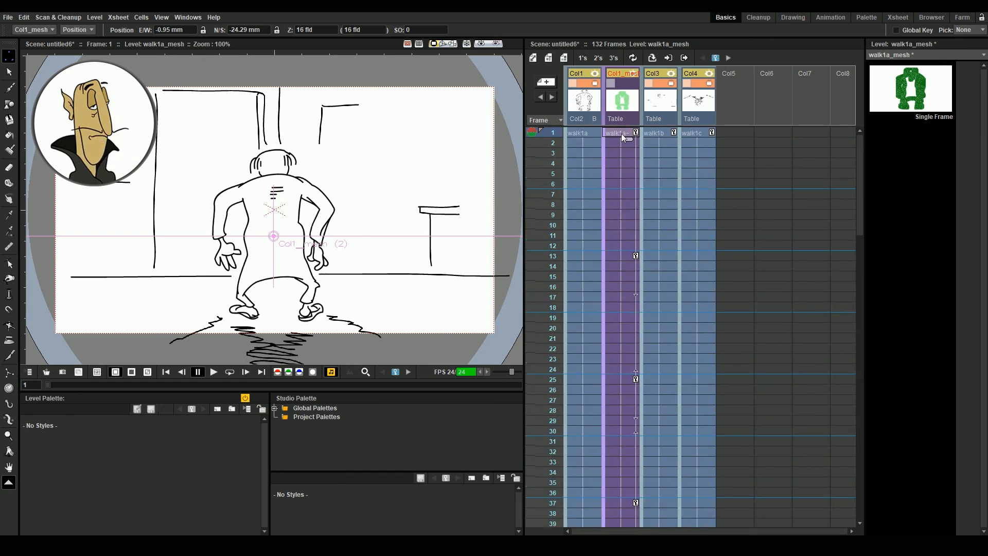
{"action": "left_click", "coordinate": [90, 29]}
{"action": "left_click", "coordinate": [86, 54]}
{"action": "scroll", "coordinate": [583, 375], "scroll_direction": "down", "scroll_amount": 20}
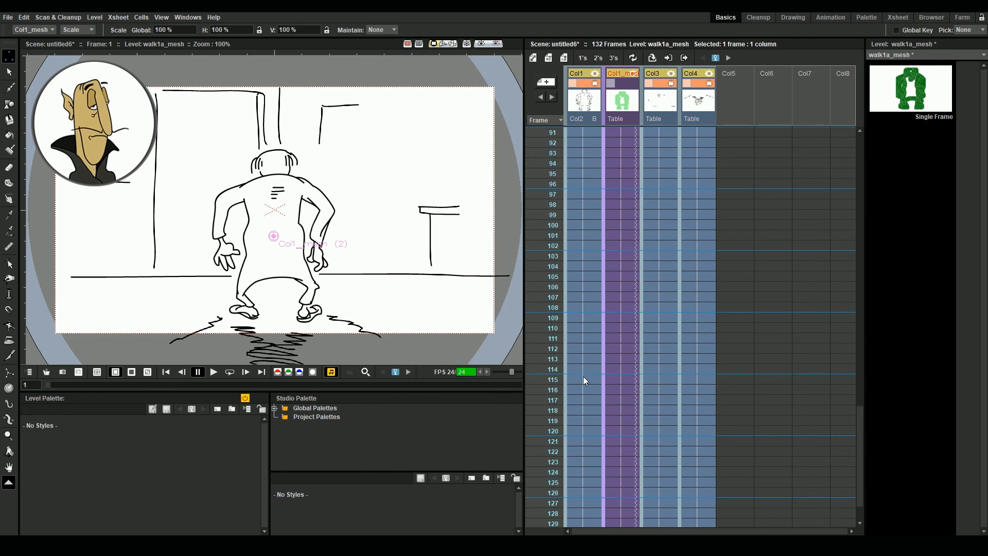
{"action": "left_click", "coordinate": [622, 184]}
{"action": "left_click_drag", "start_coordinate": [314, 299], "coordinate": [307, 320]}
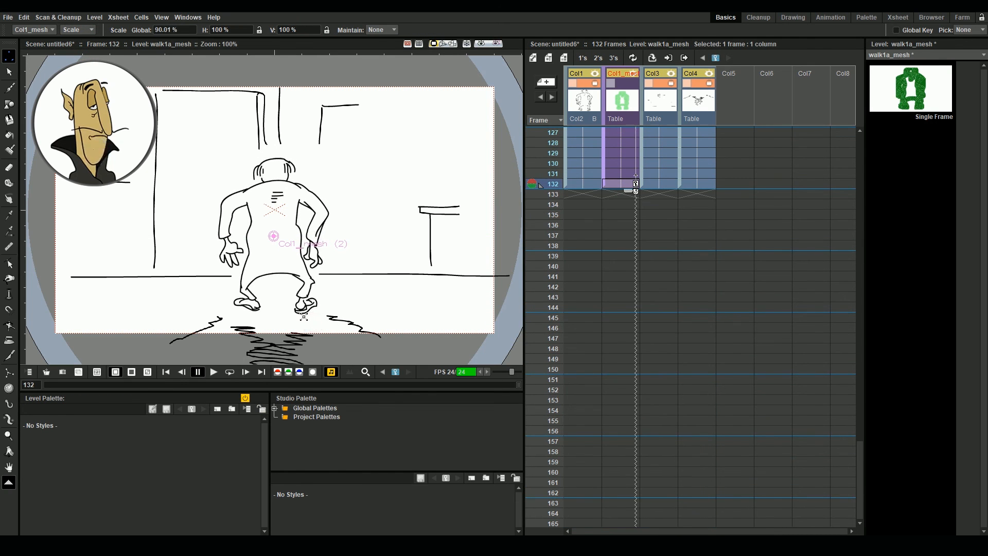
{"action": "left_click", "coordinate": [166, 372]}
{"action": "left_click", "coordinate": [213, 372]}
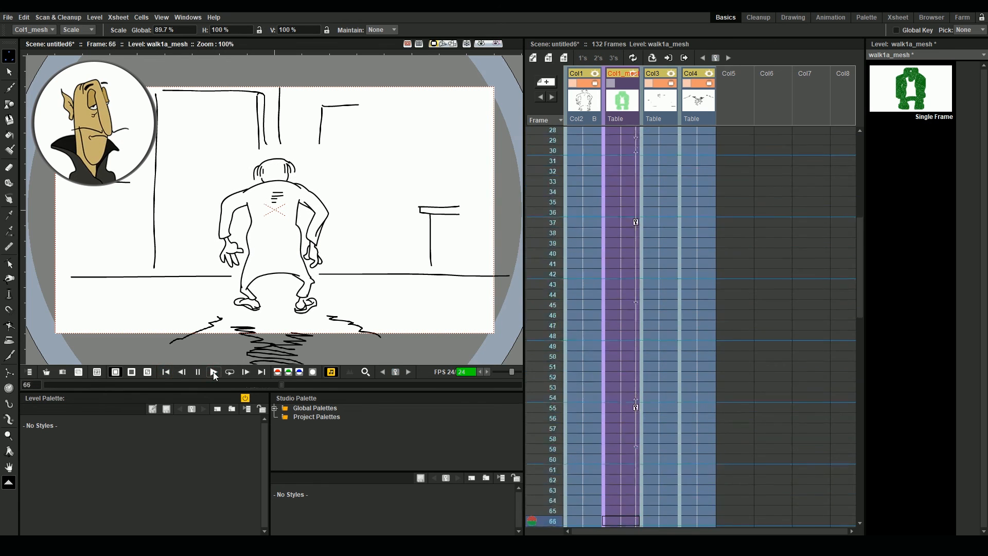
Key a larger scale for the character mesh at frame 1 and scrub to frame 66 to check the gradual shrinking.
{"action": "left_click", "coordinate": [619, 133]}
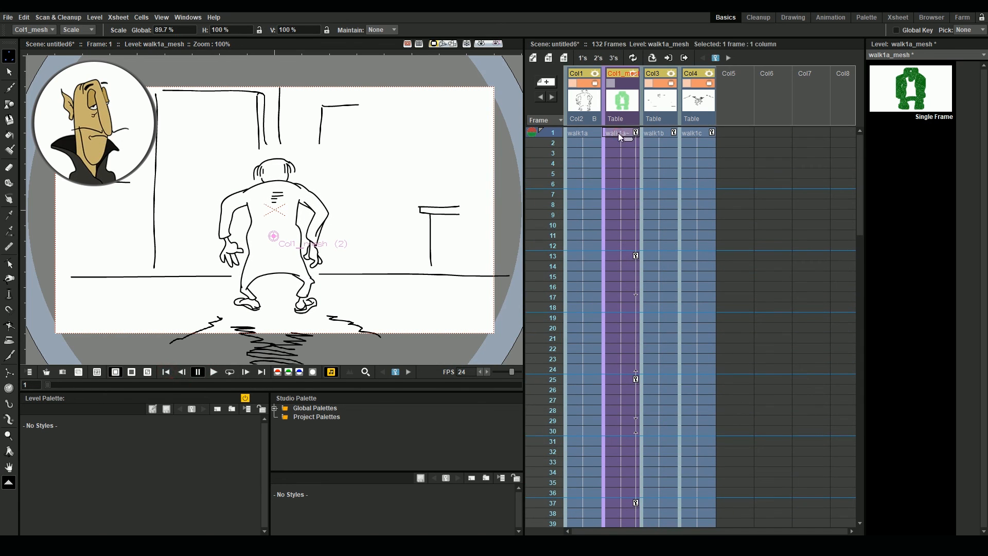
{"action": "left_click_drag", "start_coordinate": [559, 133], "coordinate": [589, 509]}
{"action": "scroll", "coordinate": [593, 397], "scroll_direction": "down", "scroll_amount": 11}
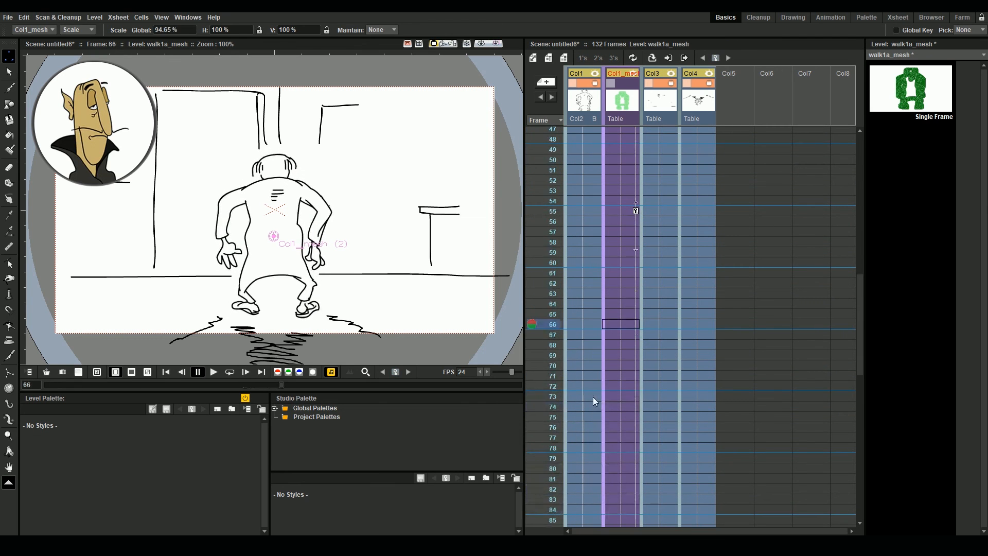
Turn cycling back on after the mesh column's frame 55 keyframe and return to its frame 1 cell.
{"action": "scroll", "coordinate": [594, 271], "scroll_direction": "up", "scroll_amount": 3}
{"action": "scroll", "coordinate": [594, 266], "scroll_direction": "up", "scroll_amount": 10}
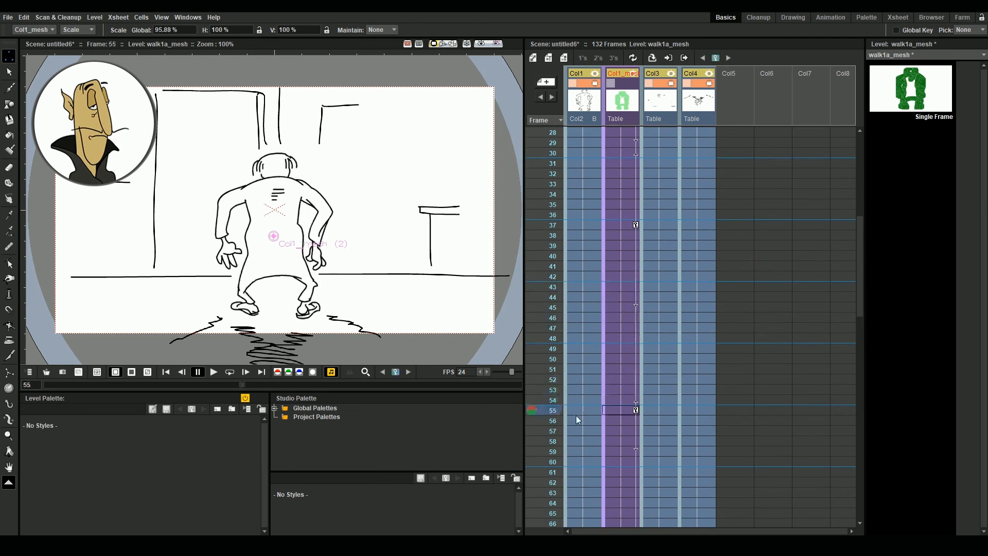
{"action": "left_click", "coordinate": [631, 407]}
{"action": "scroll", "coordinate": [585, 301], "scroll_direction": "down", "scroll_amount": 14}
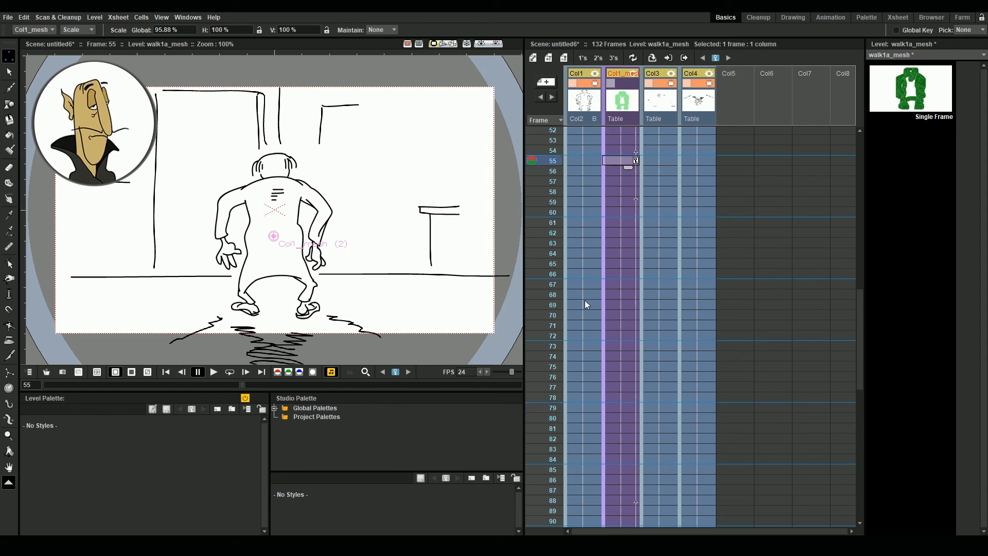
{"action": "left_click", "coordinate": [635, 459]}
{"action": "scroll", "coordinate": [628, 384], "scroll_direction": "up", "scroll_amount": 14}
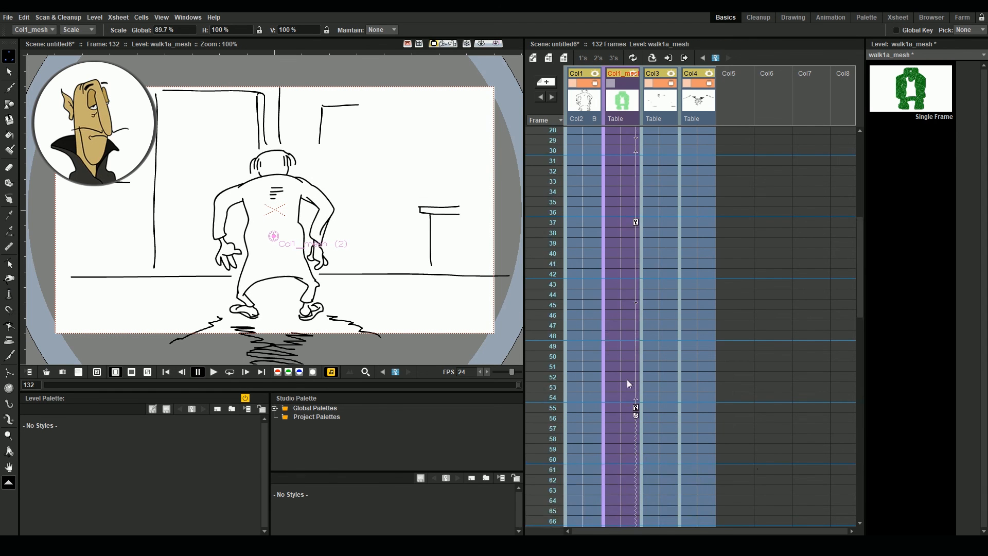
{"action": "scroll", "coordinate": [619, 206], "scroll_direction": "up", "scroll_amount": 6}
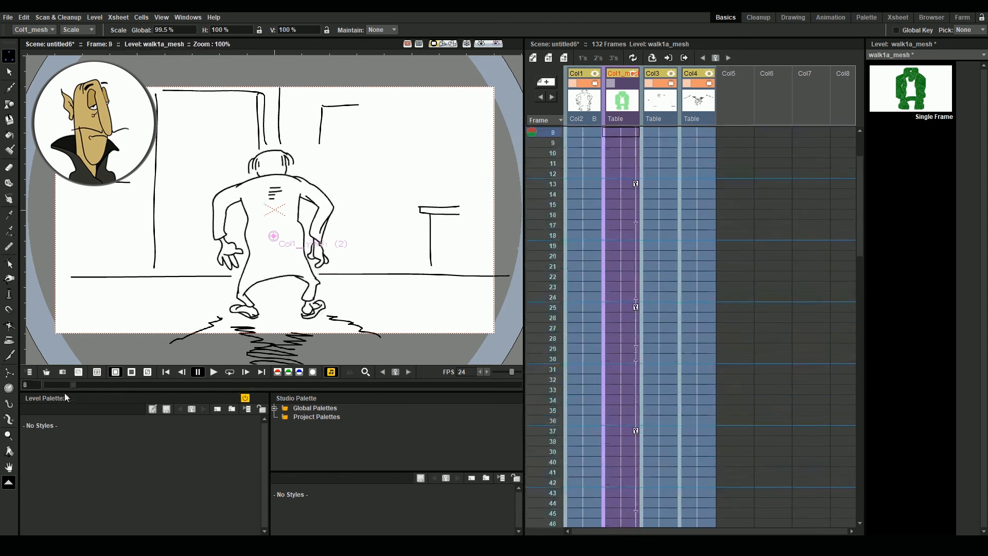
{"action": "left_click", "coordinate": [620, 133]}
{"action": "type", "text": "1"}
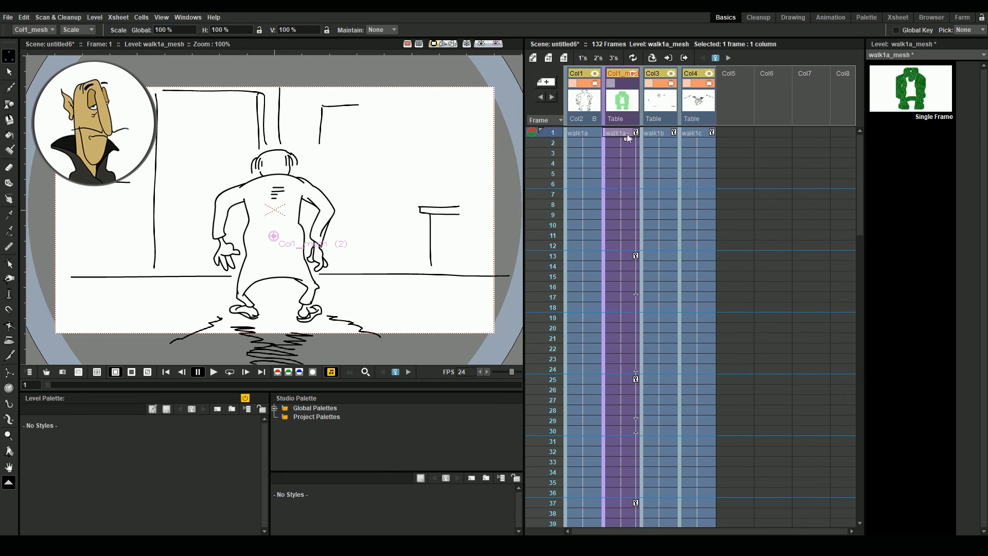
Scale the character mesh down globally at frame 55 and scrub back along the timeline to check the shrinking walk.
{"action": "left_click", "coordinate": [246, 385]}
{"action": "mouse_move", "coordinate": [246, 386]}
{"action": "left_mouse_down"}
{"action": "mouse_move", "coordinate": [260, 386]}
{"action": "mouse_move", "coordinate": [154, 389]}
{"action": "mouse_move", "coordinate": [255, 390]}
{"action": "mouse_move", "coordinate": [242, 386]}
{"action": "left_mouse_up"}
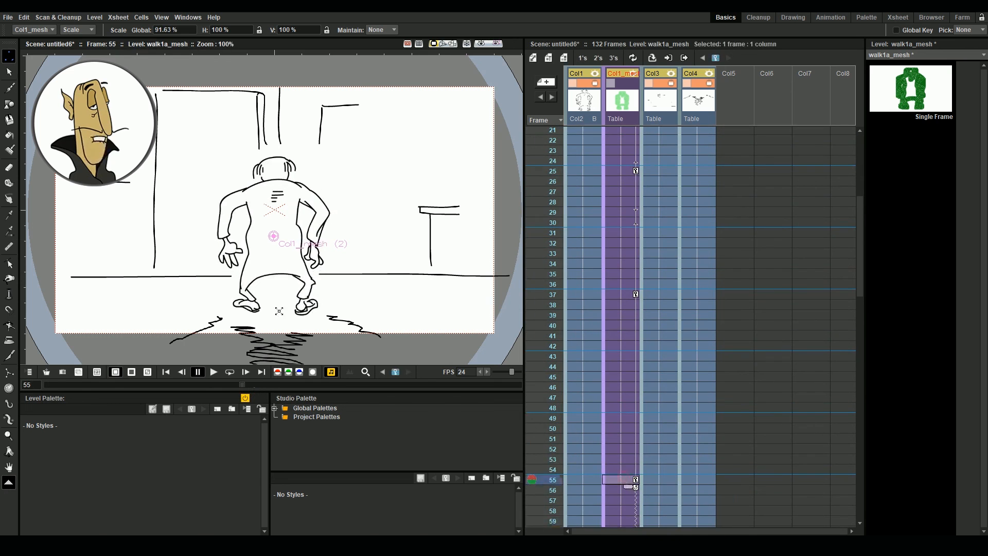
{"action": "left_click_drag", "start_coordinate": [307, 309], "coordinate": [319, 307]}
{"action": "mouse_move", "coordinate": [244, 386]}
{"action": "left_mouse_down"}
{"action": "mouse_move", "coordinate": [283, 385]}
{"action": "mouse_move", "coordinate": [206, 393]}
{"action": "mouse_move", "coordinate": [234, 396]}
{"action": "left_mouse_up"}
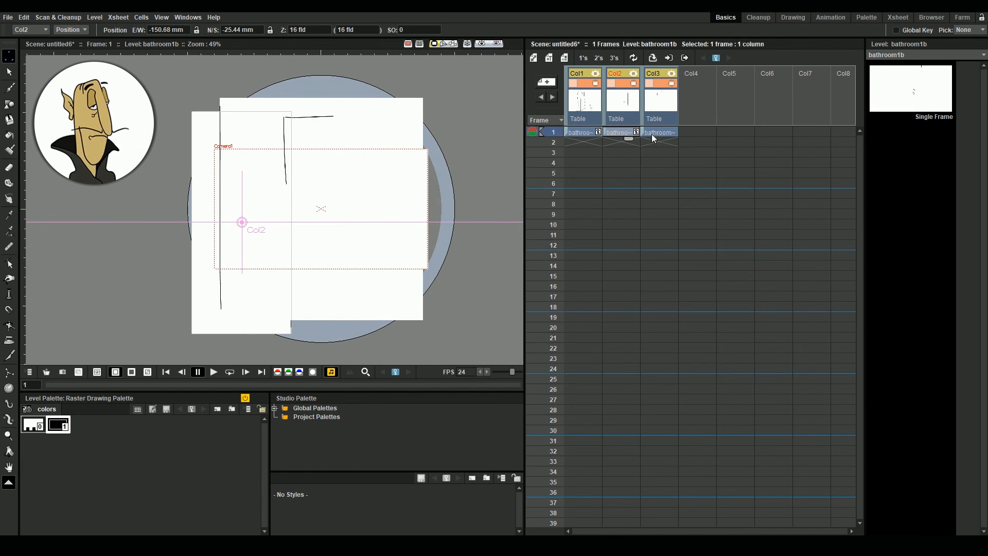
Move the bathroom1c drawing right to open a gap in the doorway, and scale the bathroom1a drawing down.
{"action": "mouse_move", "coordinate": [243, 220]}
{"action": "left_mouse_down"}
{"action": "mouse_move", "coordinate": [327, 209]}
{"action": "mouse_move", "coordinate": [437, 240]}
{"action": "mouse_move", "coordinate": [436, 226]}
{"action": "left_mouse_up"}
{"action": "left_click", "coordinate": [30, 29]}
{"action": "left_click", "coordinate": [31, 49]}
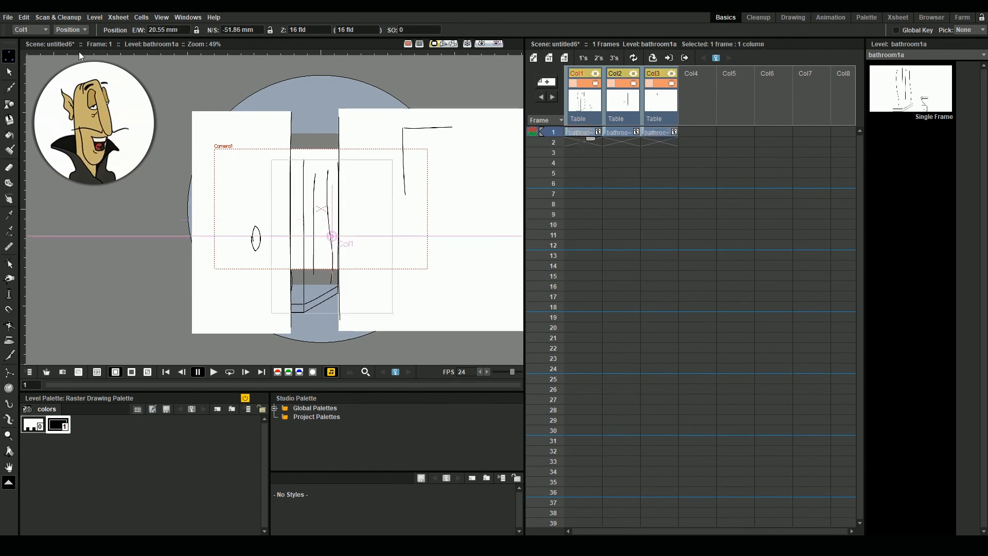
{"action": "left_click", "coordinate": [84, 54]}
Set the global scale of the bathroom1b and bathroom1c drawings to 80%.
{"action": "left_click", "coordinate": [31, 29]}
{"action": "left_click", "coordinate": [31, 57]}
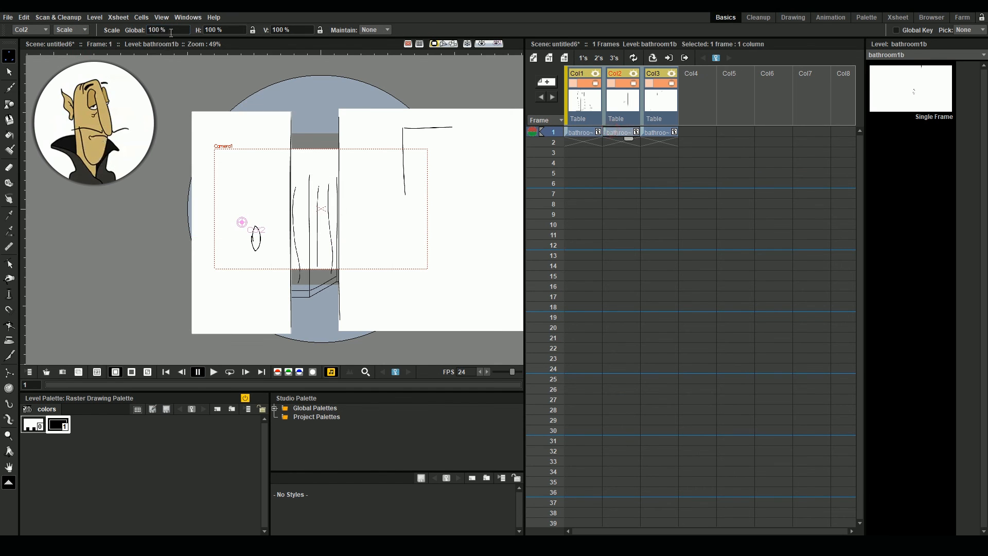
{"action": "left_click", "coordinate": [147, 30]}
{"action": "type", "text": "80"}
{"action": "key", "text": "Return"}
{"action": "left_click", "coordinate": [655, 134]}
{"action": "left_click_drag", "start_coordinate": [176, 30], "coordinate": [149, 27]}
{"action": "type", "text": "80"}
{"action": "key", "text": "Return"}
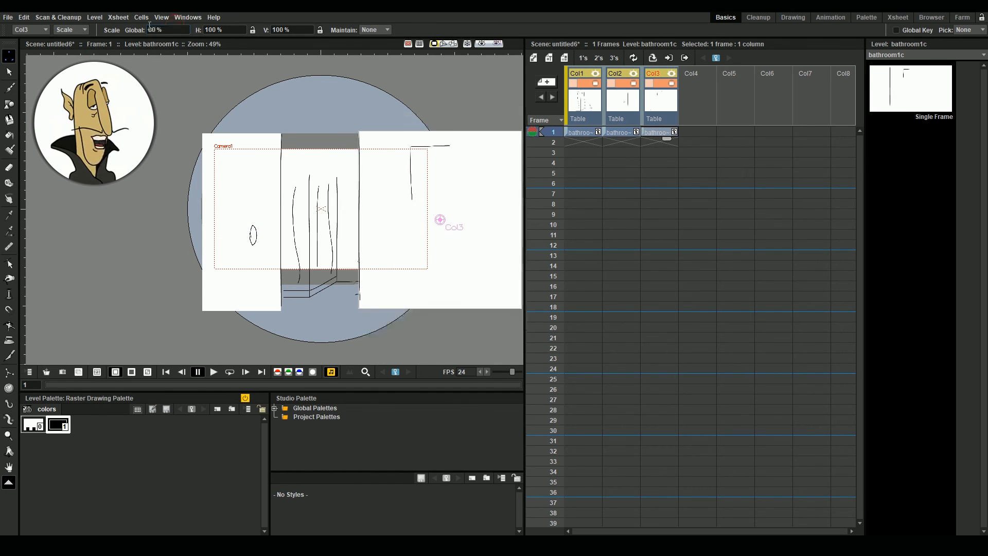
Move bathroom1b to about -143 mm E/W, 0 mm N/S and bathroom1a to about 3 mm E/W, 30 mm N/S.
{"action": "left_click", "coordinate": [72, 31]}
{"action": "left_click", "coordinate": [76, 39]}
{"action": "scroll", "coordinate": [312, 208], "scroll_direction": "up", "scroll_amount": 1}
{"action": "left_click", "coordinate": [620, 132]}
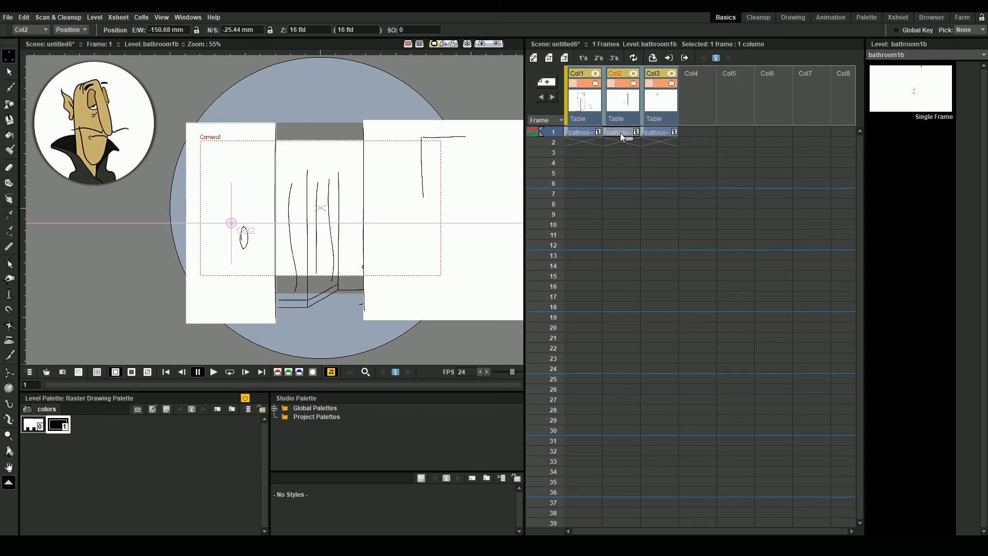
{"action": "left_click_drag", "start_coordinate": [253, 245], "coordinate": [256, 228]}
{"action": "left_click", "coordinate": [583, 133]}
{"action": "left_click_drag", "start_coordinate": [319, 247], "coordinate": [309, 198]}
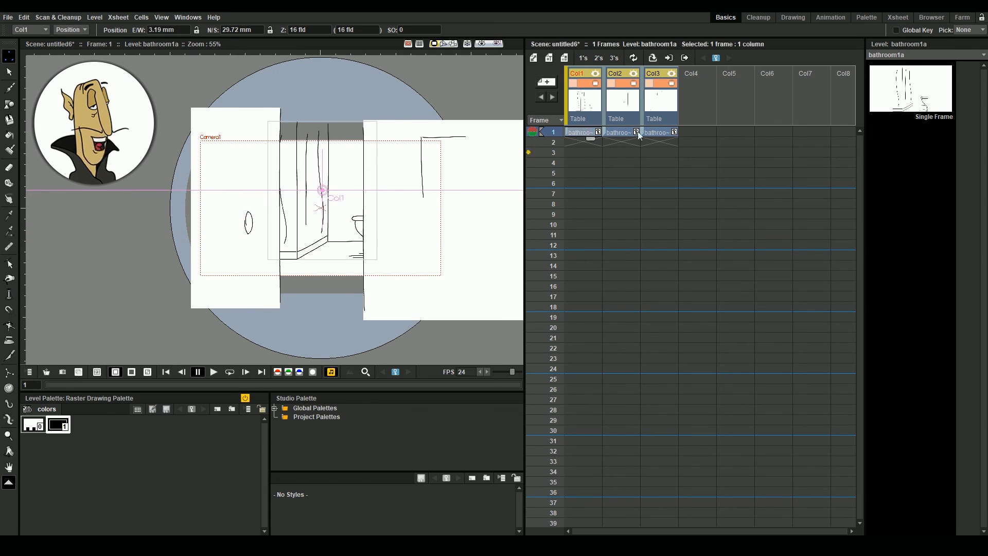
Shift bathroom1c left and slightly down, and place bathroom1a at about -9 mm E/W and 23 mm N/S.
{"action": "left_click", "coordinate": [661, 133]}
{"action": "left_click_drag", "start_coordinate": [476, 168], "coordinate": [465, 179]}
{"action": "left_click", "coordinate": [620, 133]}
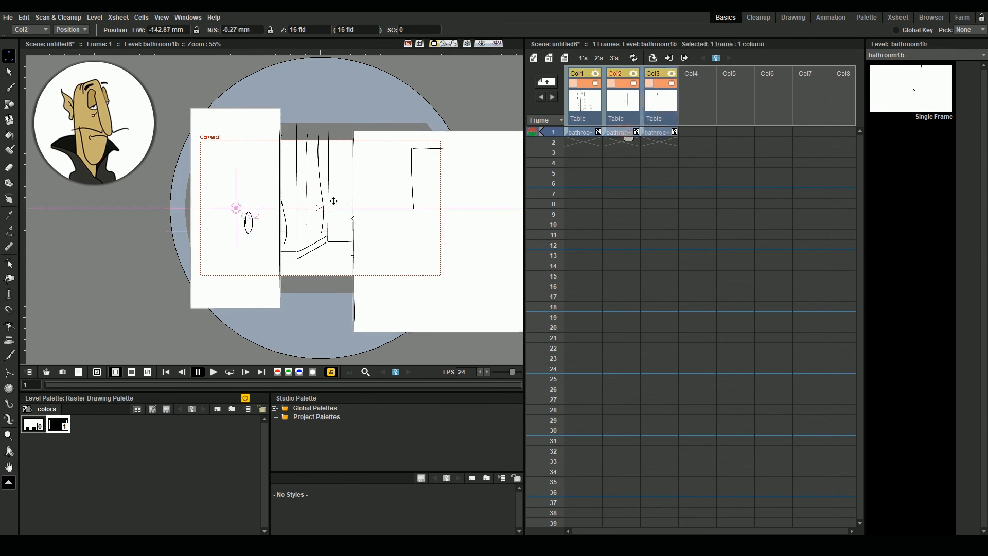
{"action": "mouse_move", "coordinate": [332, 200]}
{"action": "left_mouse_down"}
{"action": "mouse_move", "coordinate": [295, 213]}
{"action": "mouse_move", "coordinate": [305, 213]}
{"action": "left_mouse_up"}
{"action": "left_click", "coordinate": [583, 133]}
Place bathroom1c at about 184 mm E/W, -34 mm N/S and bathroom1b at about -112 mm E/W, -28 mm N/S.
{"action": "left_click", "coordinate": [661, 133]}
{"action": "mouse_move", "coordinate": [461, 218]}
{"action": "left_mouse_down"}
{"action": "mouse_move", "coordinate": [454, 186]}
{"action": "mouse_move", "coordinate": [448, 211]}
{"action": "left_mouse_up"}
{"action": "left_click", "coordinate": [620, 133]}
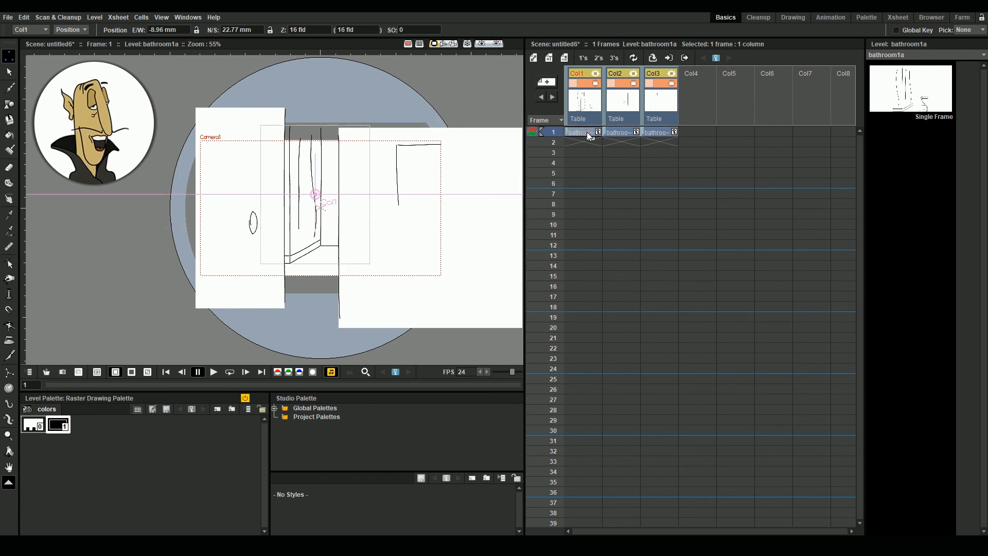
{"action": "left_click_drag", "start_coordinate": [229, 212], "coordinate": [242, 229]}
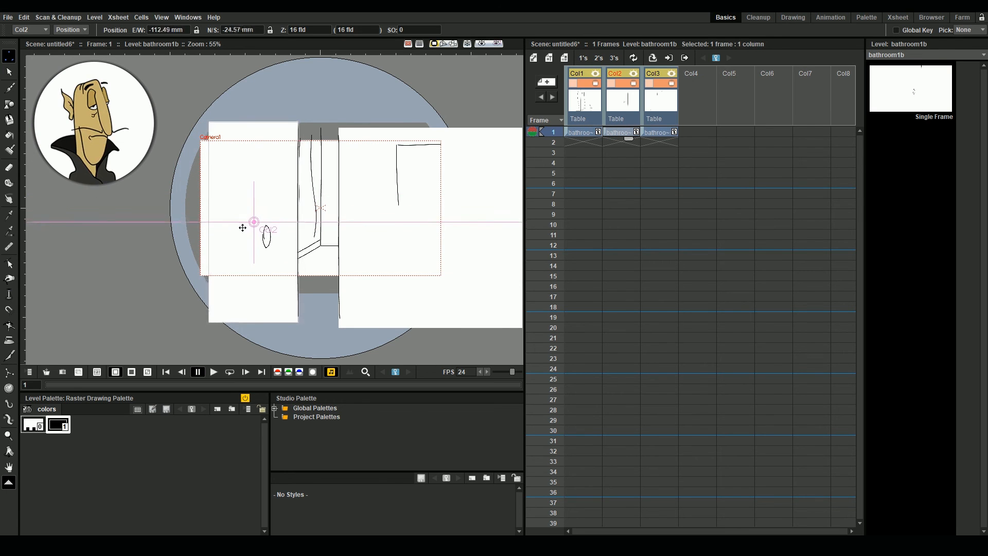
Extend all three bathroom columns to frame 54.
{"action": "left_click_drag", "start_coordinate": [581, 133], "coordinate": [691, 457]}
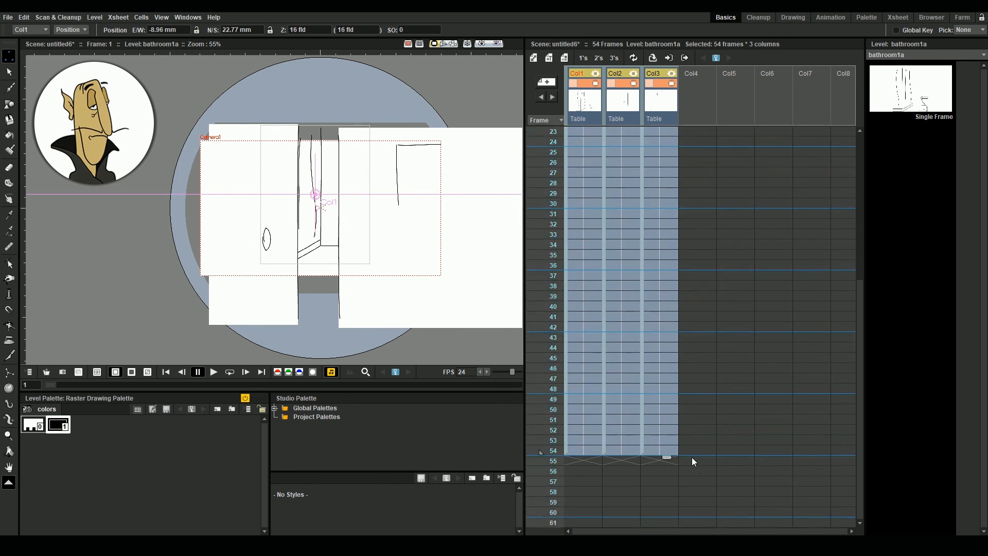
{"action": "scroll", "coordinate": [669, 360], "scroll_direction": "up", "scroll_amount": 5}
{"action": "left_click", "coordinate": [591, 132]}
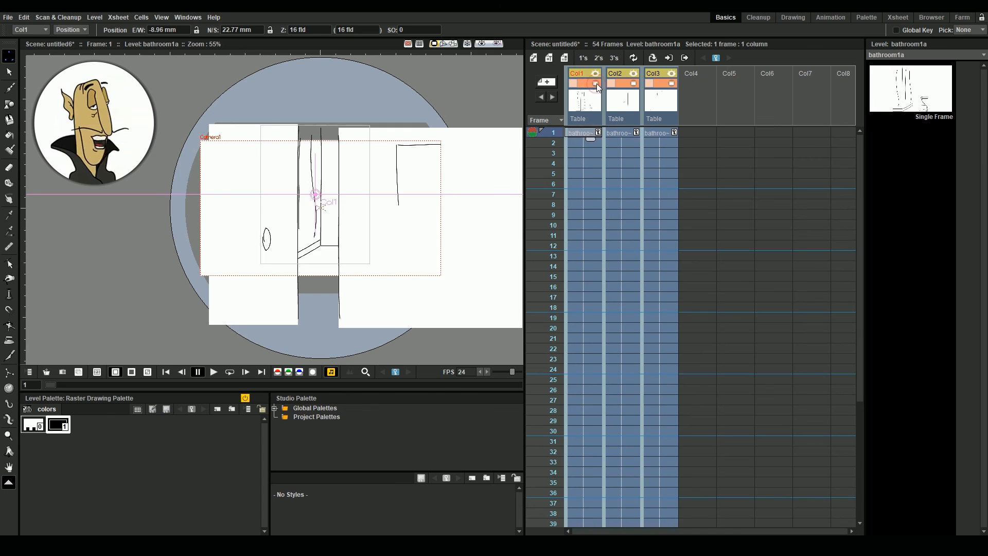
Key the bathroom1b door drawing's scale at frame 1 and set its horizontal scale to 80% at frame 24.
{"action": "left_click", "coordinate": [625, 134]}
{"action": "left_click", "coordinate": [71, 29]}
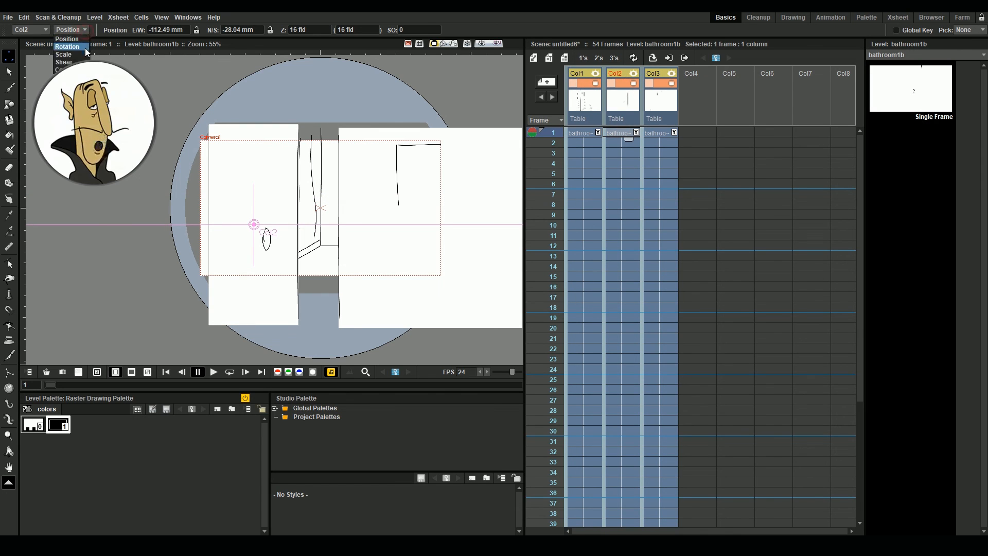
{"action": "left_click", "coordinate": [69, 46]}
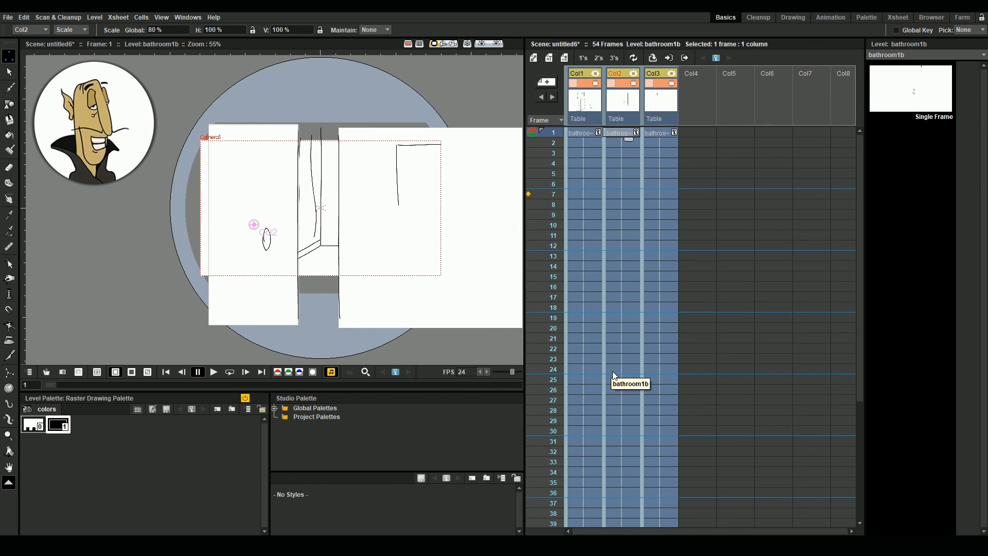
{"action": "left_click", "coordinate": [629, 370]}
{"action": "key", "text": "Return"}
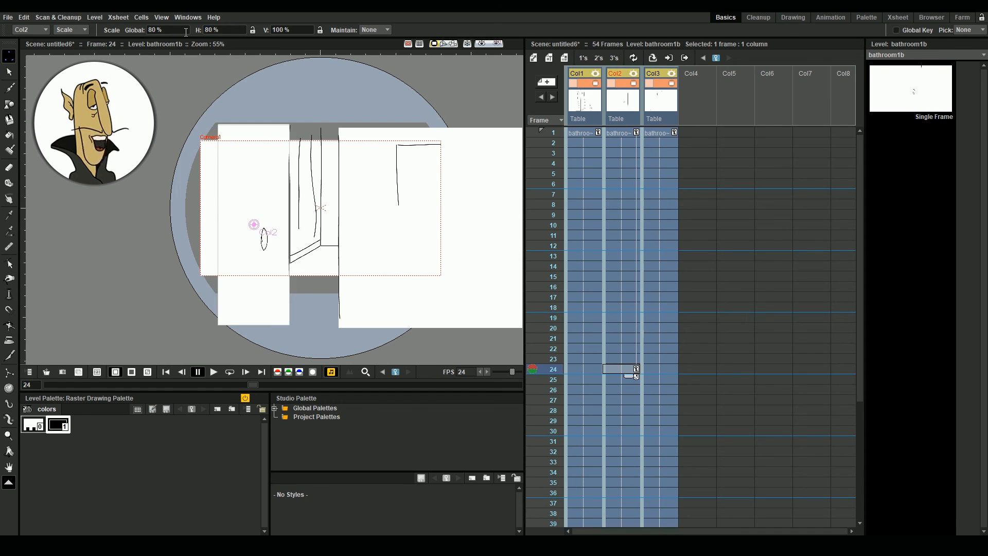
Key the bathroom1b door's position at frame 1, shift it left at frame 24 and scrub back to check the opening.
{"action": "left_click", "coordinate": [623, 134]}
{"action": "left_click", "coordinate": [71, 29]}
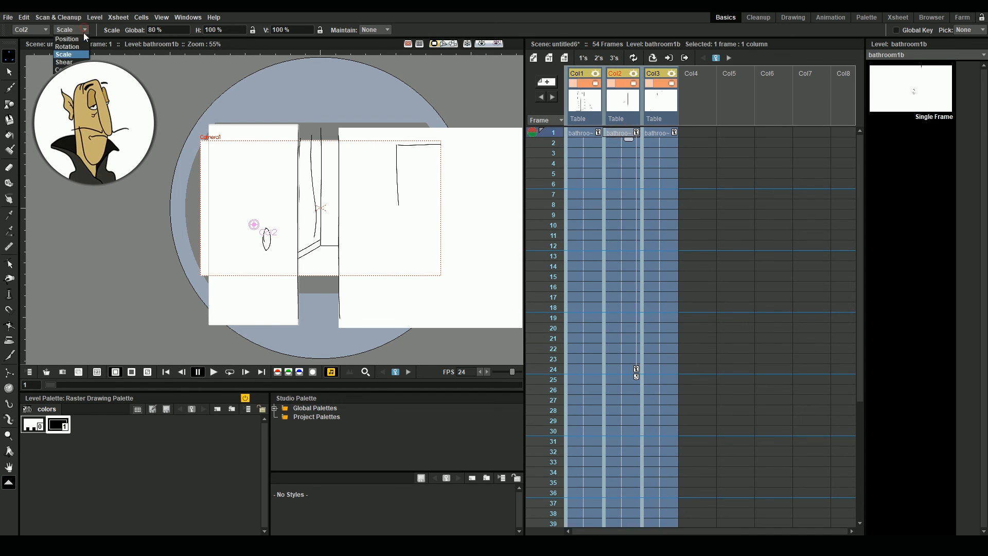
{"action": "left_click", "coordinate": [68, 37]}
{"action": "left_click", "coordinate": [632, 369]}
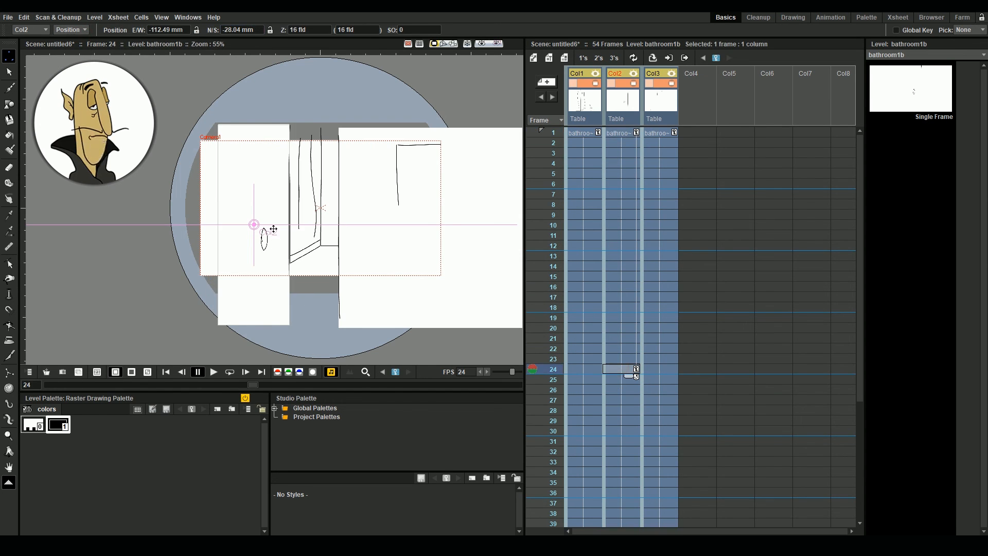
{"action": "left_click_drag", "start_coordinate": [275, 229], "coordinate": [261, 228]}
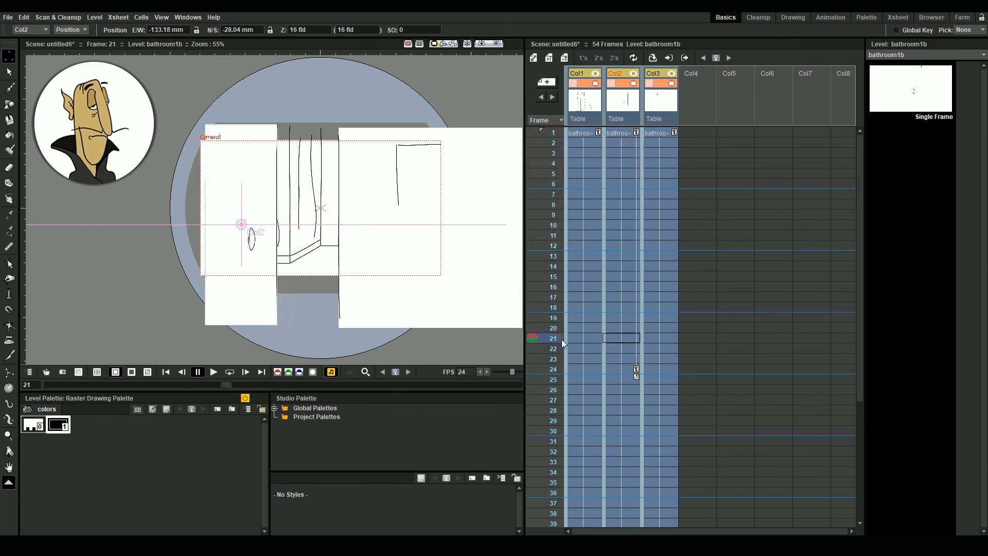
{"action": "left_click", "coordinate": [566, 164]}
{"action": "left_click", "coordinate": [562, 133]}
Animate Camera1 pushing in slightly along Z by frame 54 in camera view, and scrub from frame 1 to check it.
{"action": "left_click", "coordinate": [31, 29]}
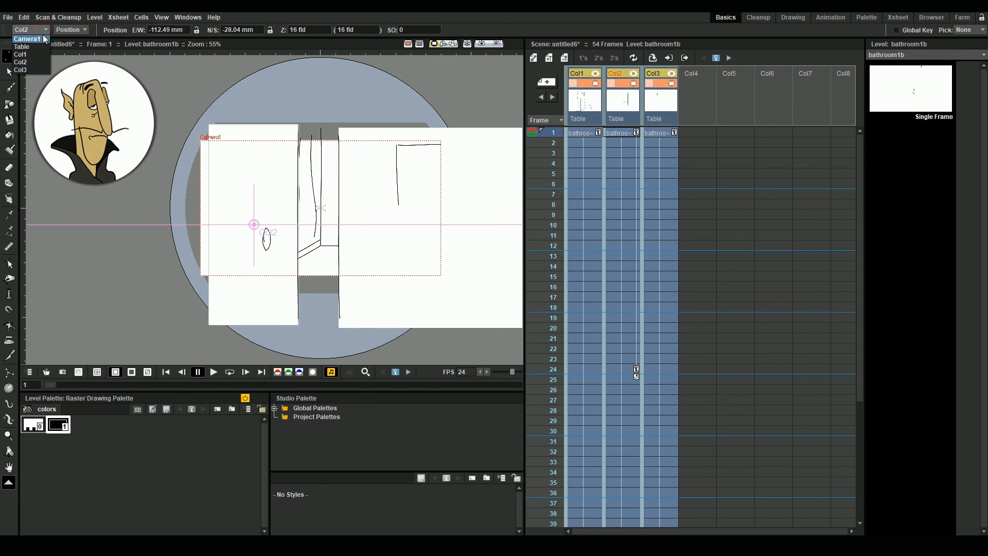
{"action": "left_click", "coordinate": [31, 39]}
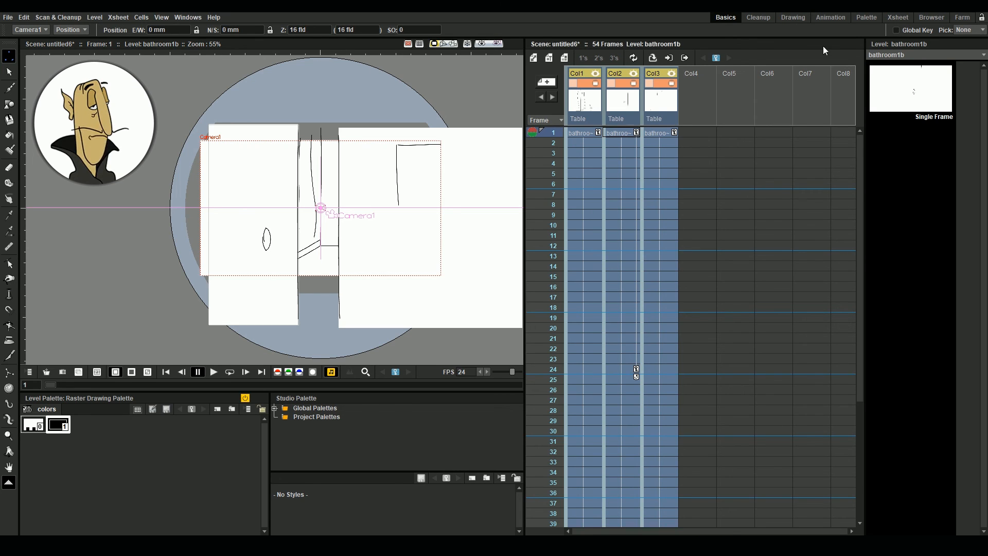
{"action": "left_click", "coordinate": [898, 17]}
{"action": "left_click", "coordinate": [726, 17]}
{"action": "scroll", "coordinate": [553, 226], "scroll_direction": "down", "scroll_amount": 6}
{"action": "left_click", "coordinate": [555, 308]}
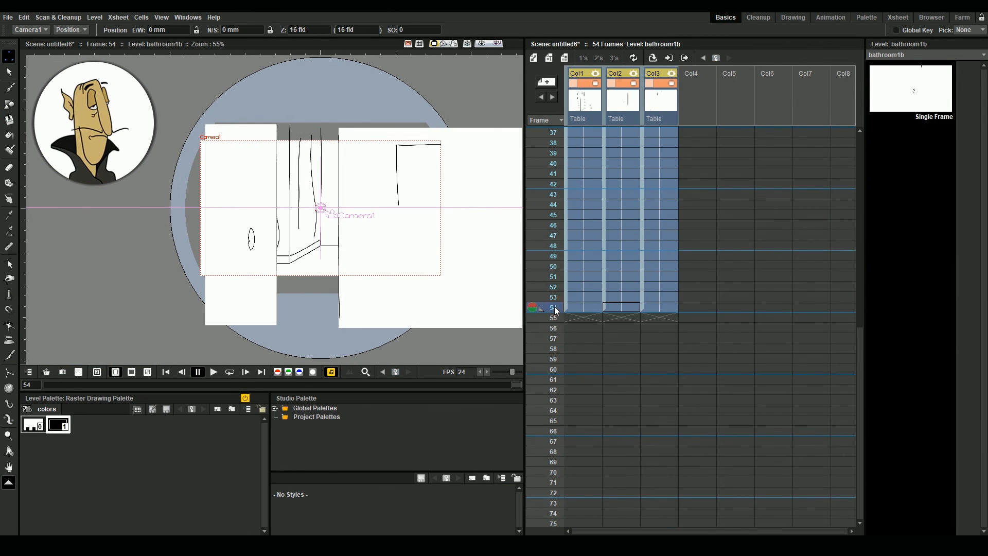
{"action": "left_click", "coordinate": [436, 47]}
{"action": "left_click_drag", "start_coordinate": [320, 203], "coordinate": [320, 201]}
{"action": "left_click", "coordinate": [166, 372]}
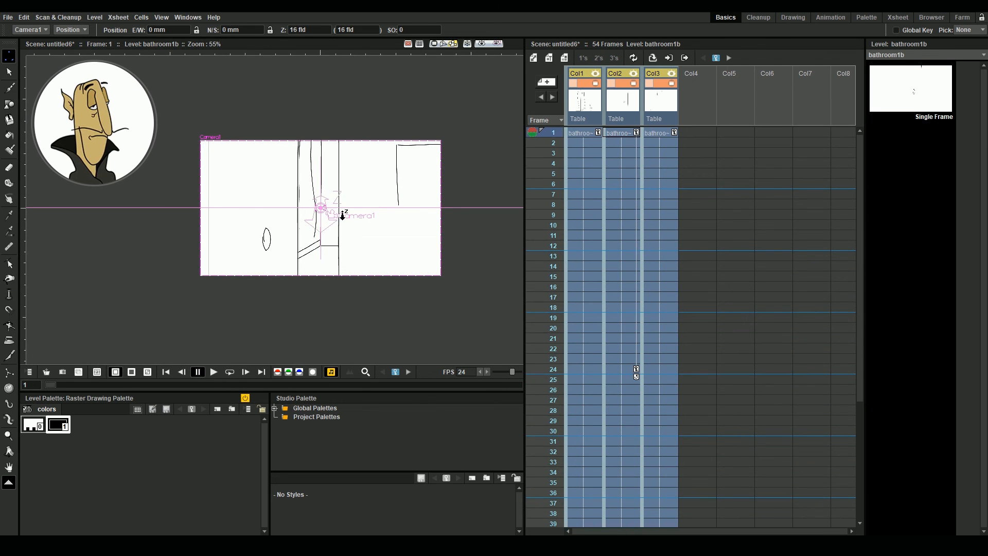
{"action": "left_click_drag", "start_coordinate": [158, 386], "coordinate": [387, 380]}
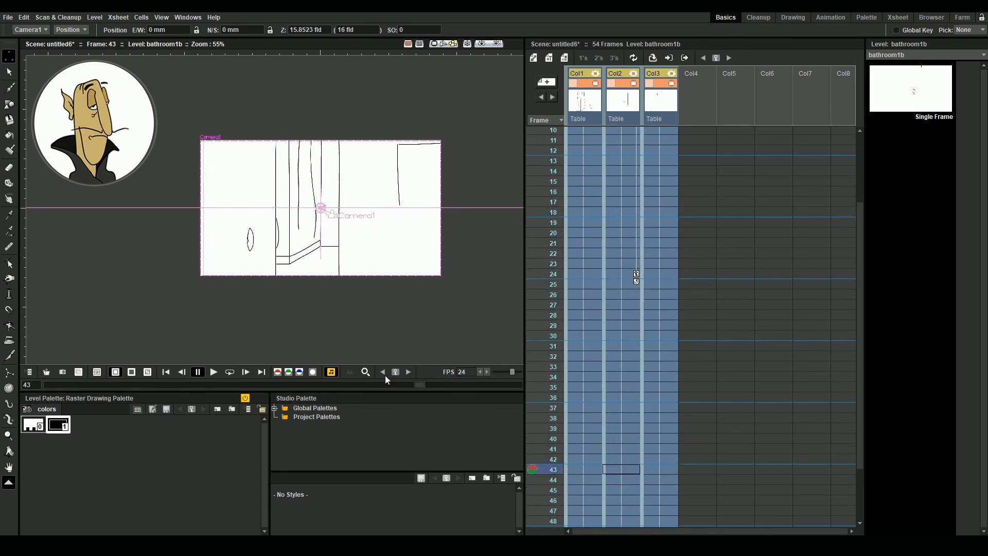
Move the bathroom1c drawing right to about 215 mm E/W and refine Camera1's Z push-in at frame 54.
{"action": "left_click", "coordinate": [664, 138]}
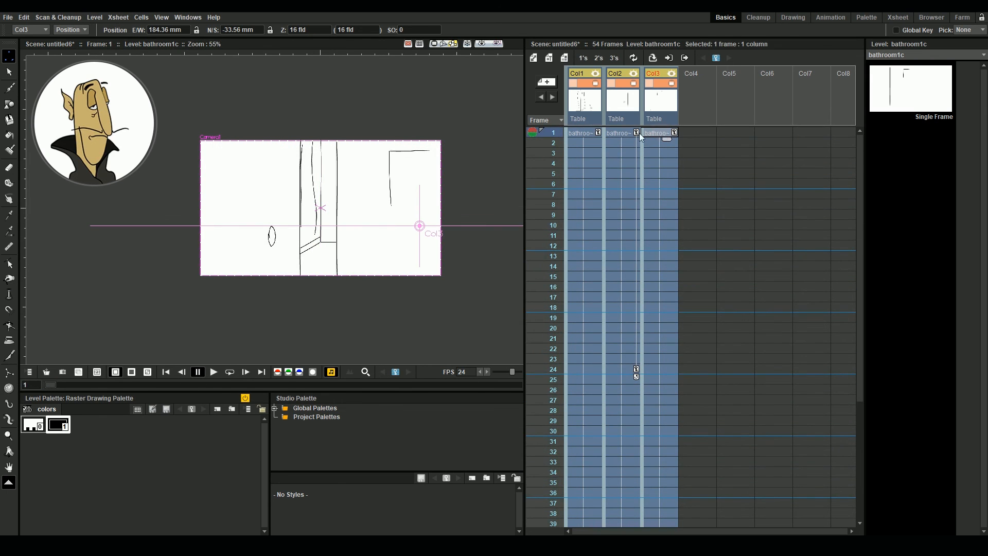
{"action": "left_click_drag", "start_coordinate": [386, 225], "coordinate": [403, 223]}
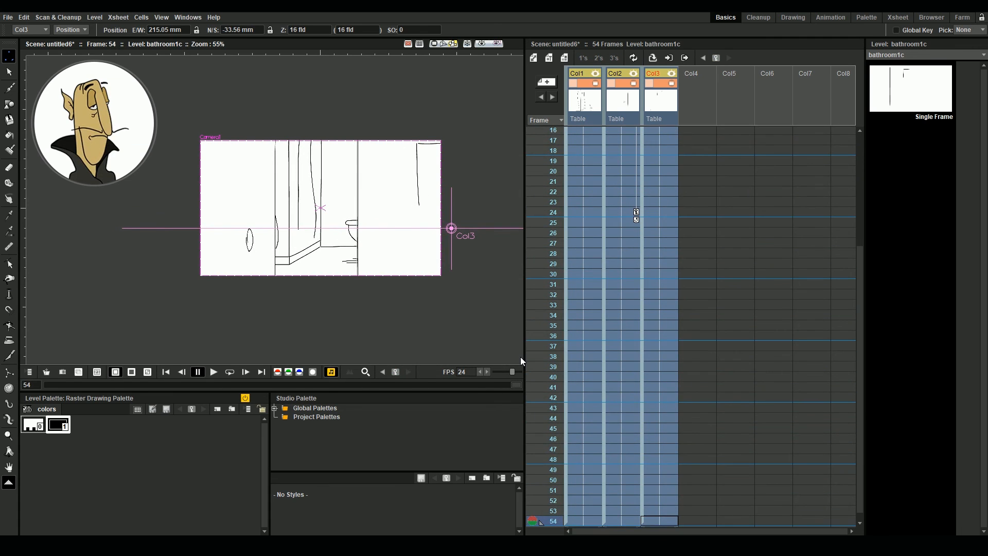
{"action": "left_click", "coordinate": [31, 29]}
{"action": "left_click", "coordinate": [46, 42]}
{"action": "left_click_drag", "start_coordinate": [337, 222], "coordinate": [337, 219]}
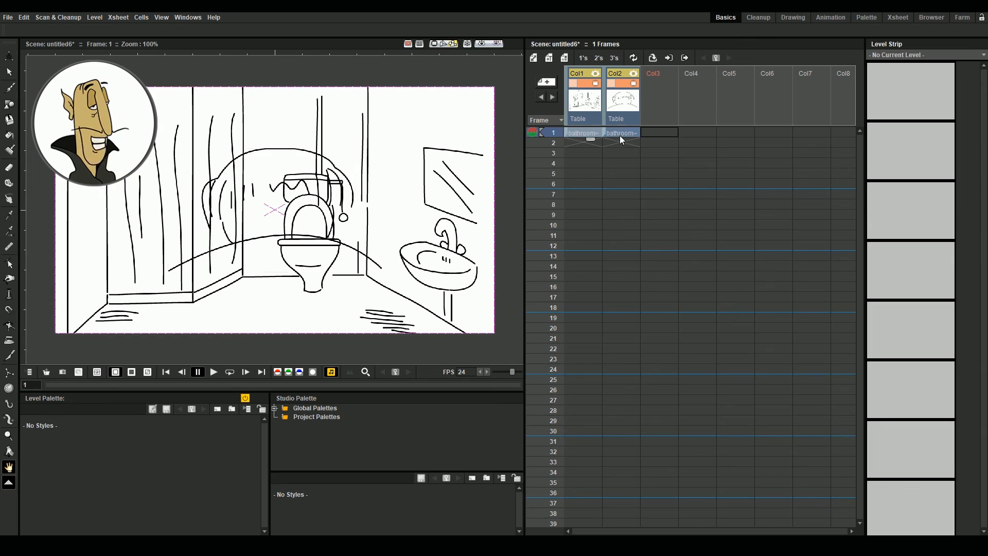
Move the bathroom2b head drawing below the toilet to about -6 mm E/W and -134 mm N/S.
{"action": "left_click", "coordinate": [622, 135]}
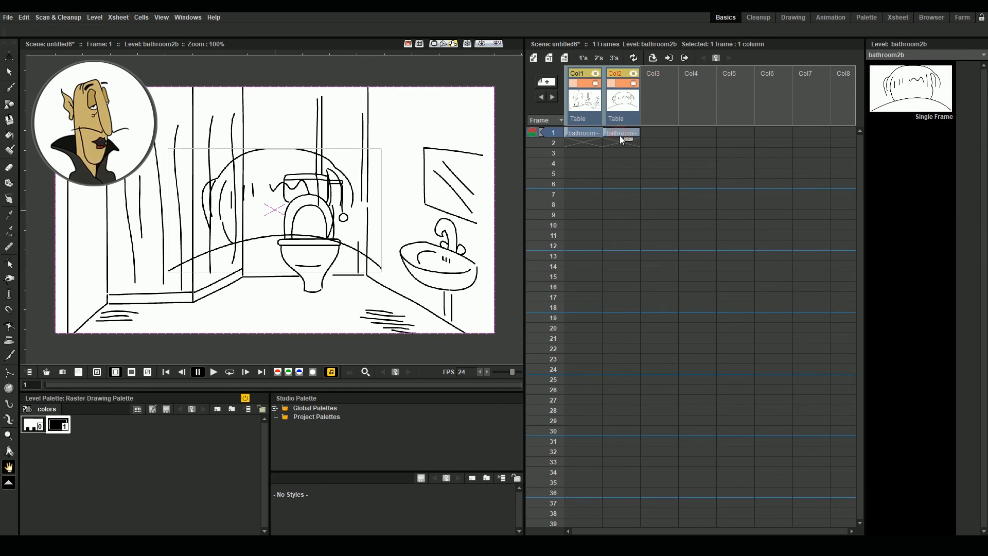
{"action": "left_click", "coordinate": [9, 56]}
{"action": "mouse_move", "coordinate": [268, 172]}
{"action": "left_mouse_down"}
{"action": "mouse_move", "coordinate": [263, 257]}
{"action": "mouse_move", "coordinate": [264, 247]}
{"action": "left_mouse_up"}
{"action": "left_click_drag", "start_coordinate": [260, 287], "coordinate": [261, 312]}
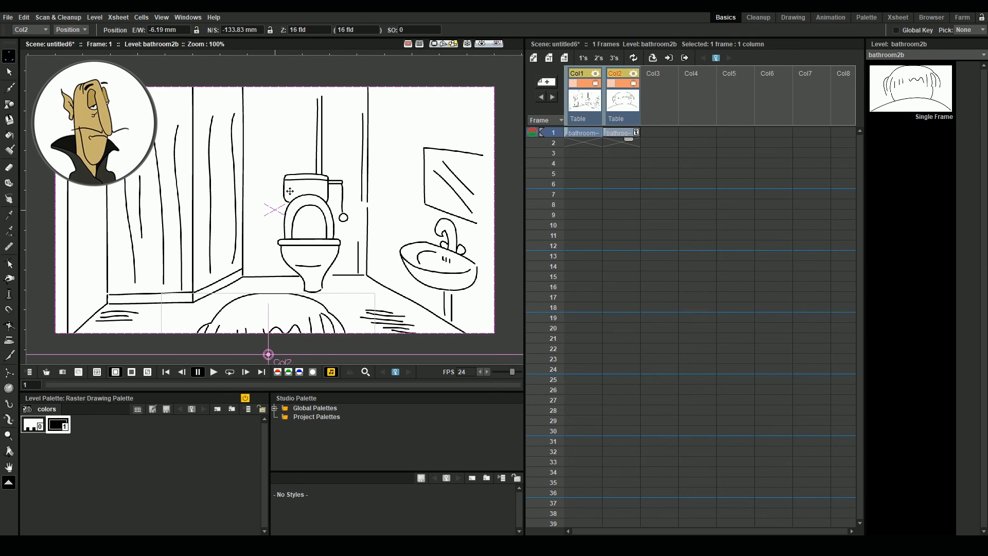
Extend the bathroom2a and bathroom2b columns to frame 54.
{"action": "left_click_drag", "start_coordinate": [584, 134], "coordinate": [626, 530]}
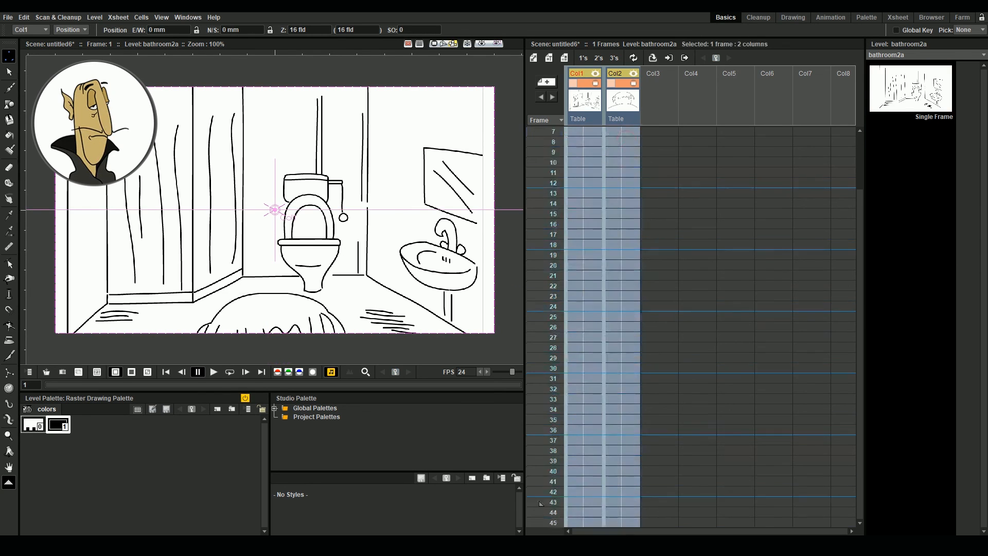
{"action": "left_click_drag", "start_coordinate": [541, 503], "coordinate": [625, 501]}
{"action": "scroll", "coordinate": [663, 245], "scroll_direction": "up", "scroll_amount": 2}
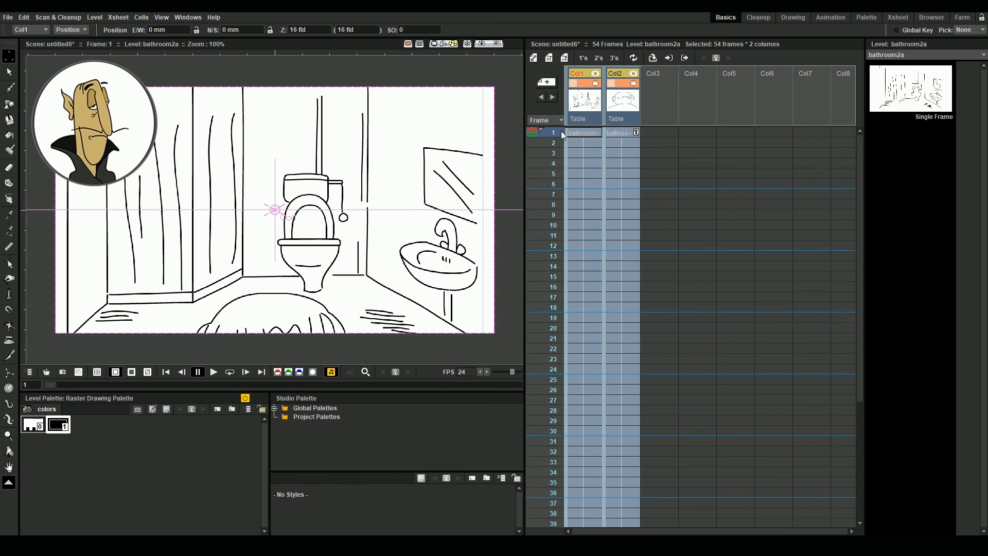
Animate Camera1 along Z from about 19.56 fld at frame 1, and check the start of the move.
{"action": "key", "text": "Right"}
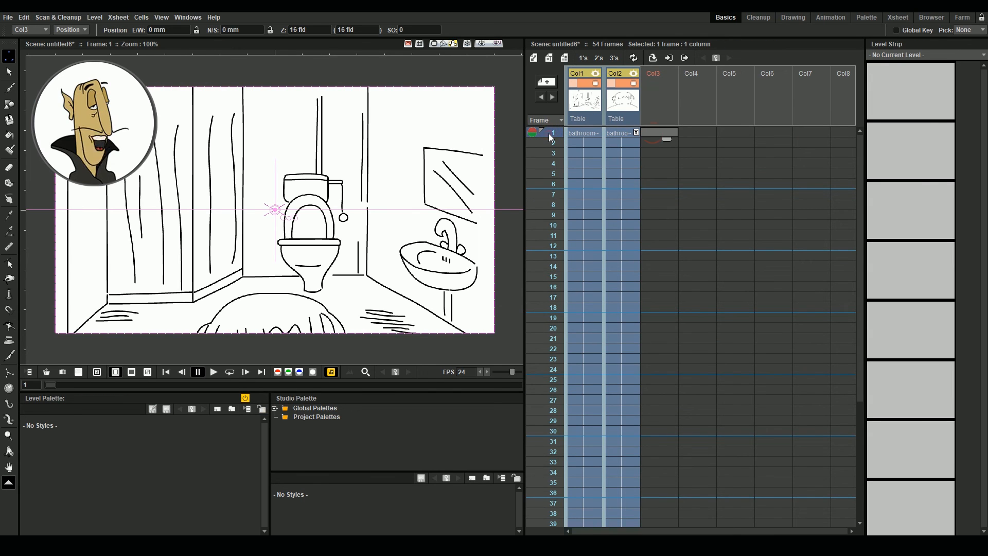
{"action": "left_click", "coordinate": [45, 29]}
{"action": "left_click", "coordinate": [39, 39]}
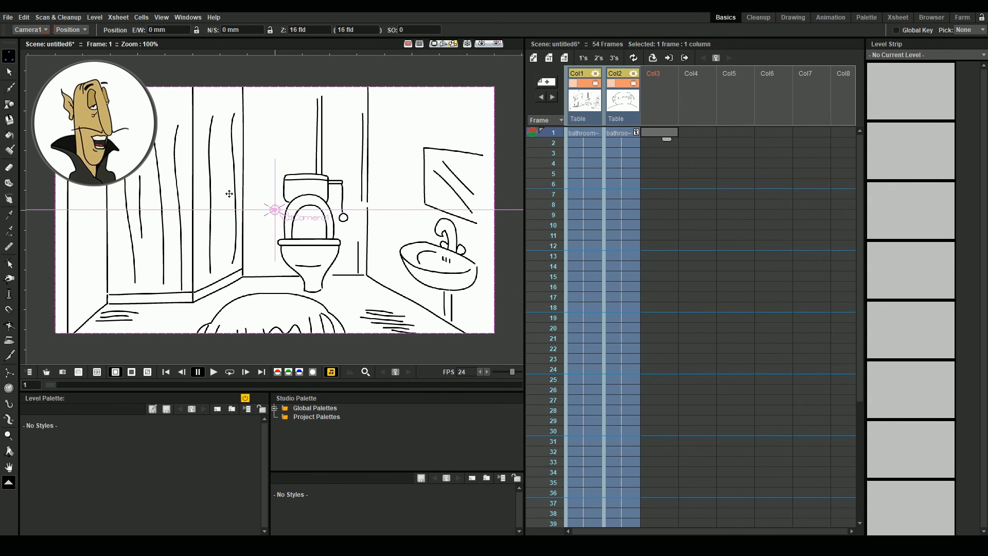
{"action": "left_click_drag", "start_coordinate": [284, 215], "coordinate": [330, 206]}
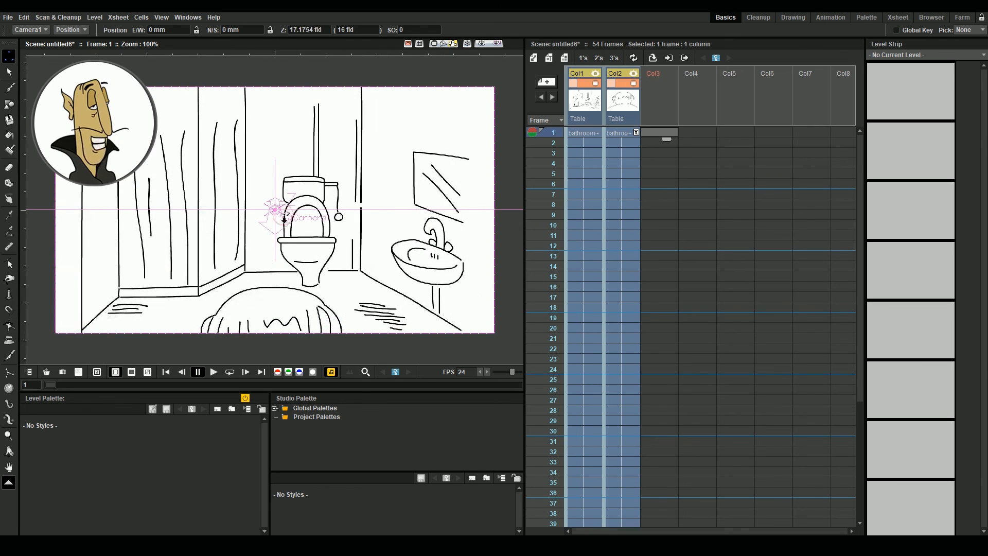
{"action": "scroll", "coordinate": [573, 433], "scroll_direction": "down", "scroll_amount": 10}
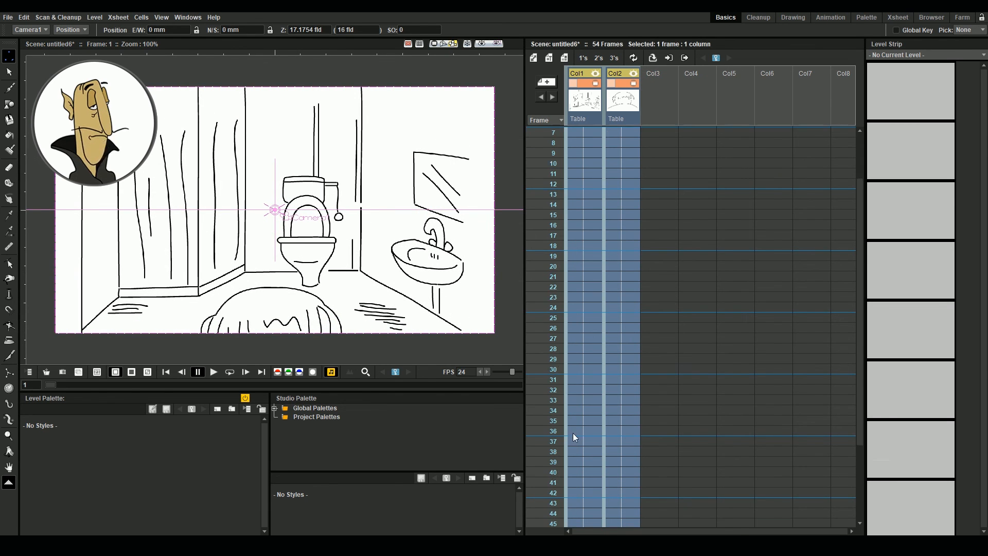
{"action": "left_click", "coordinate": [545, 370]}
{"action": "left_click_drag", "start_coordinate": [342, 265], "coordinate": [307, 239]}
{"action": "scroll", "coordinate": [557, 257], "scroll_direction": "up", "scroll_amount": 10}
{"action": "left_click", "coordinate": [552, 133]}
{"action": "mouse_move", "coordinate": [51, 385]}
{"action": "left_mouse_down"}
{"action": "mouse_move", "coordinate": [486, 380]}
{"action": "mouse_move", "coordinate": [49, 384]}
{"action": "left_mouse_up"}
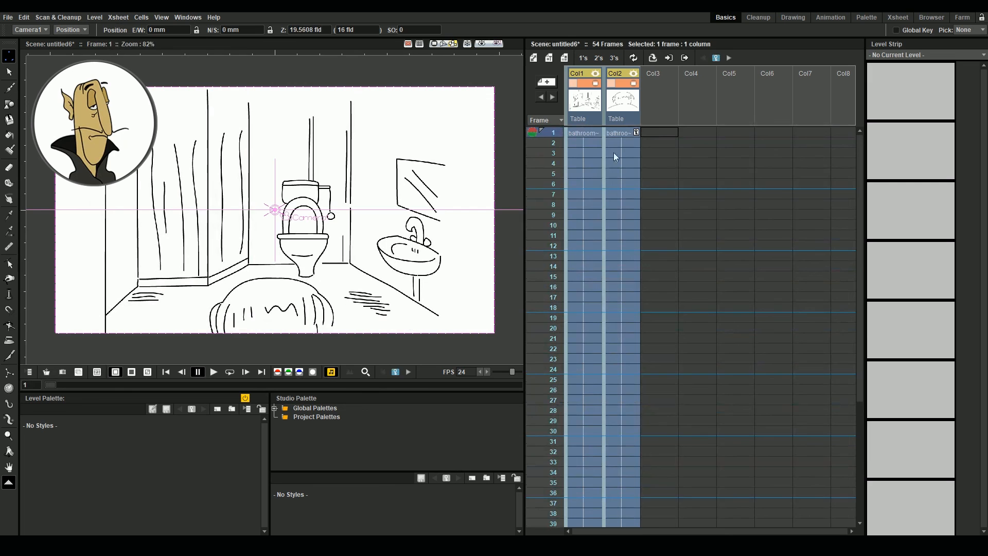
Key the bathroom2b head's position at frame 30, and lower it to about -157 mm N/S at frame 1.
{"action": "left_click", "coordinate": [625, 133]}
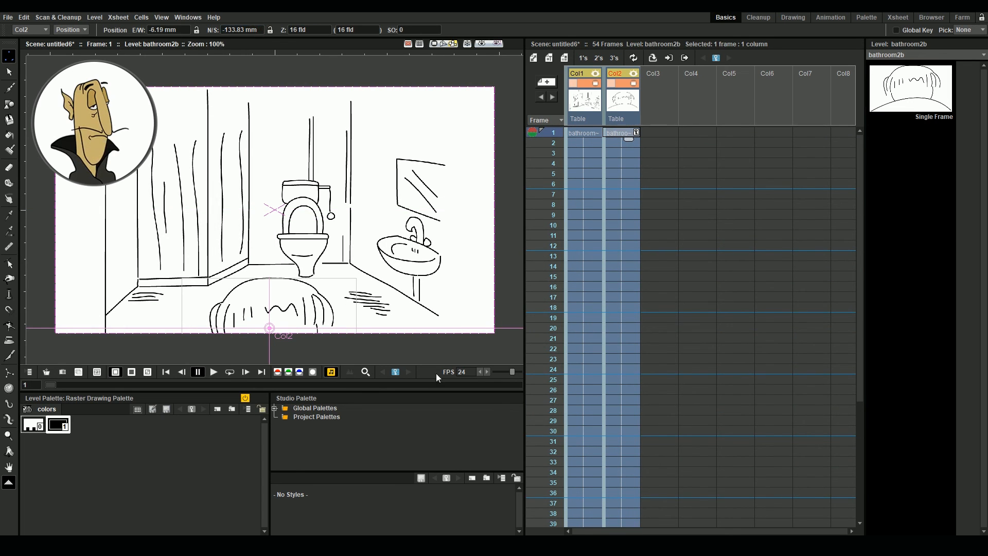
{"action": "left_click", "coordinate": [635, 433]}
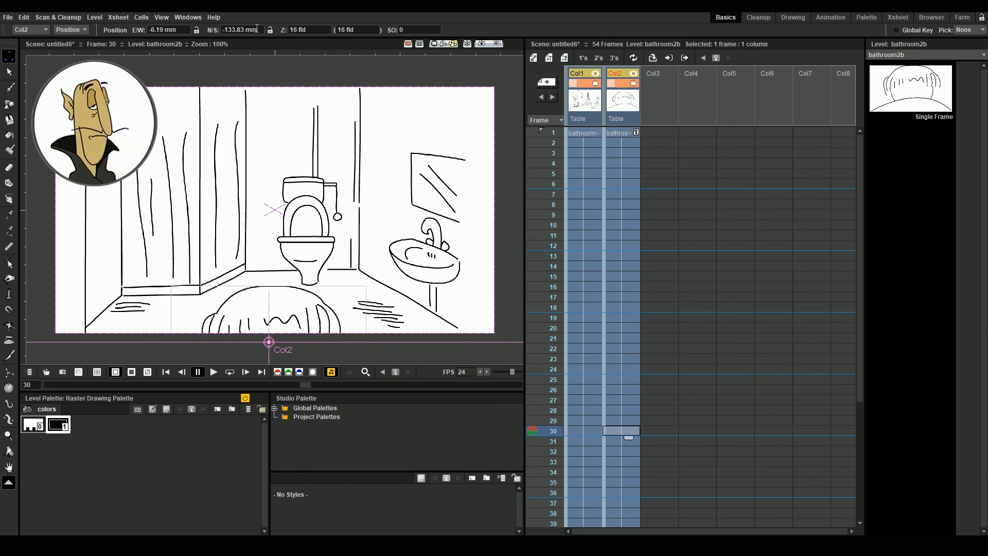
{"action": "left_click", "coordinate": [608, 133]}
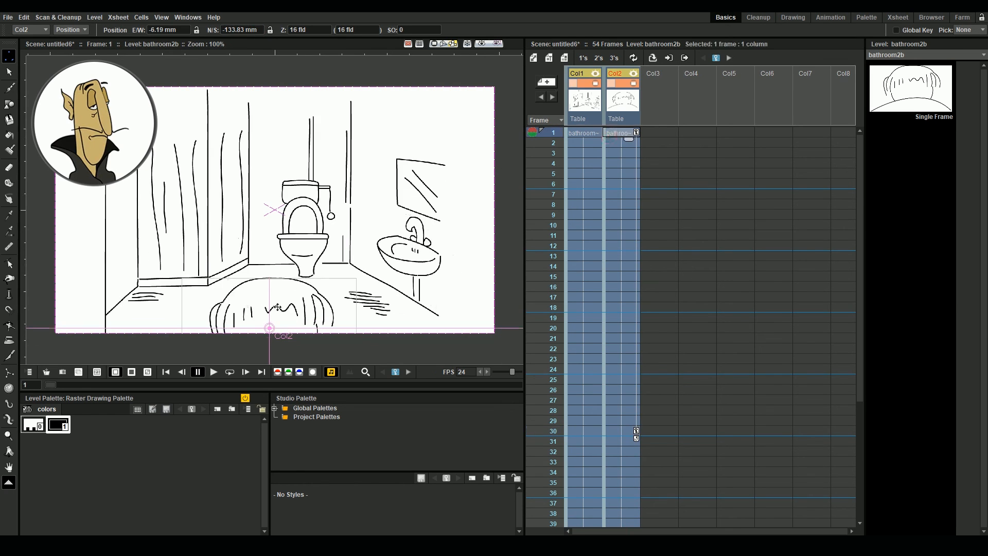
{"action": "left_click_drag", "start_coordinate": [278, 308], "coordinate": [278, 328]}
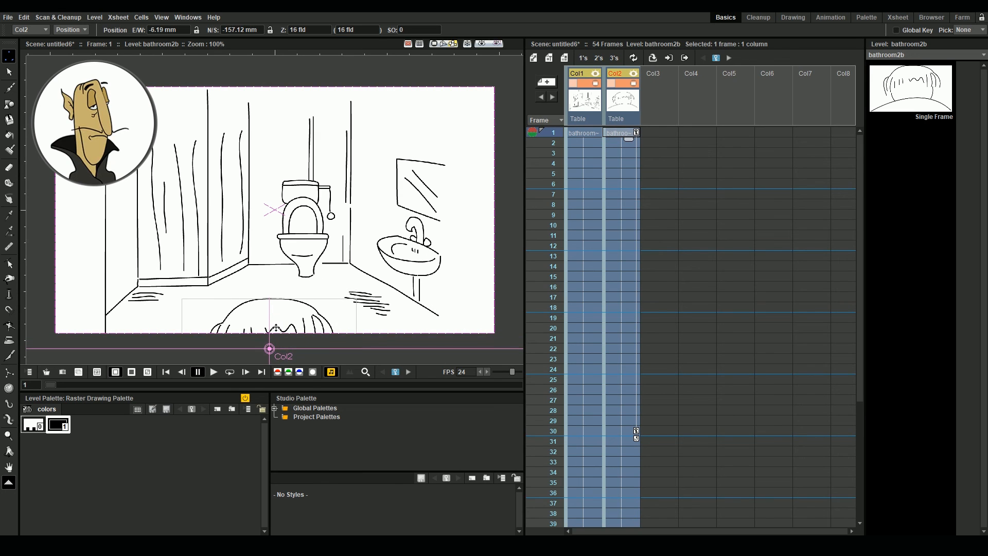
Key the bathroom2b head's scale at frame 30 and set its global scale to 90% at frame 1.
{"action": "left_click", "coordinate": [628, 434]}
{"action": "left_click", "coordinate": [71, 29]}
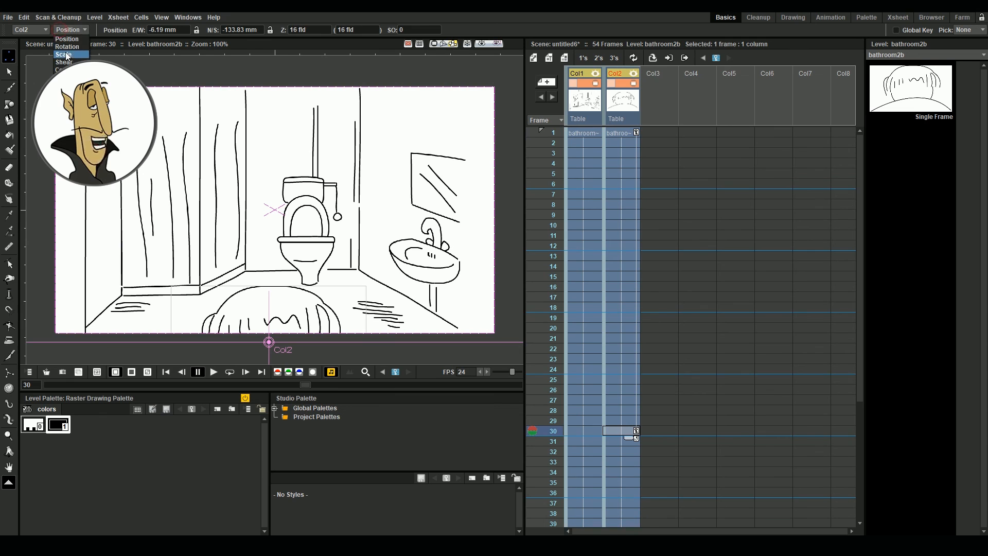
{"action": "left_click", "coordinate": [67, 51]}
{"action": "key", "text": "Home"}
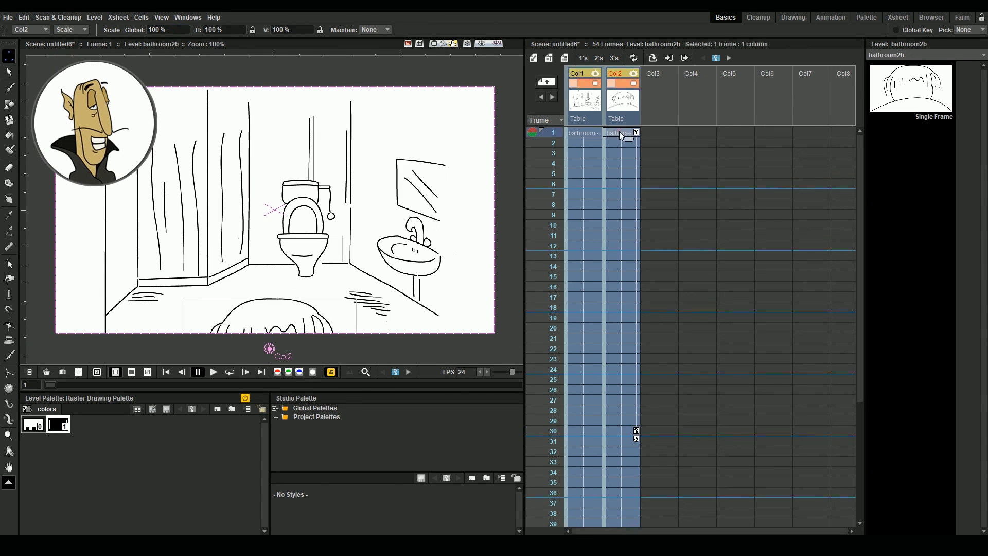
{"action": "type", "text": "90"}
{"action": "key", "text": "Return"}
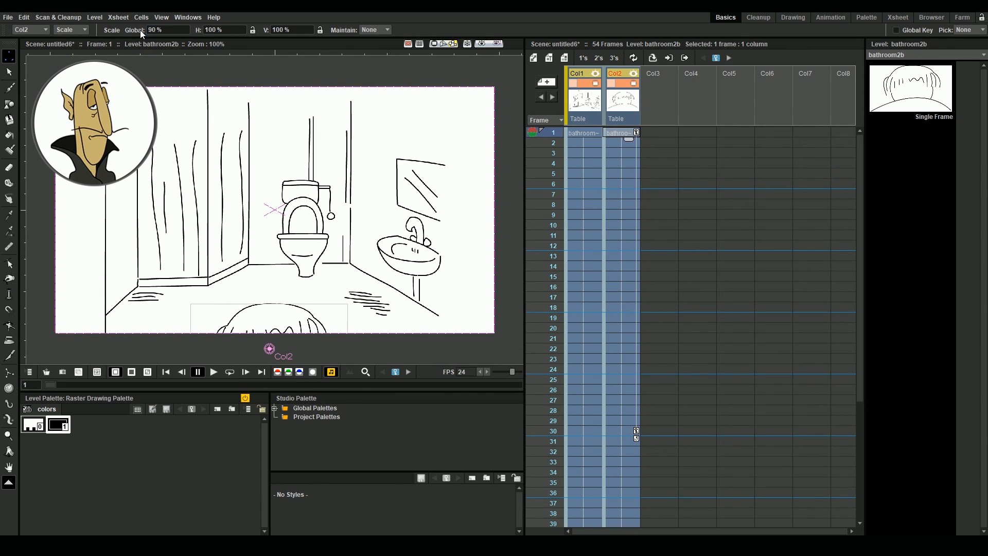
{"action": "mouse_move", "coordinate": [51, 385]}
{"action": "left_mouse_down"}
{"action": "mouse_move", "coordinate": [453, 376]}
{"action": "mouse_move", "coordinate": [36, 376]}
{"action": "left_mouse_up"}
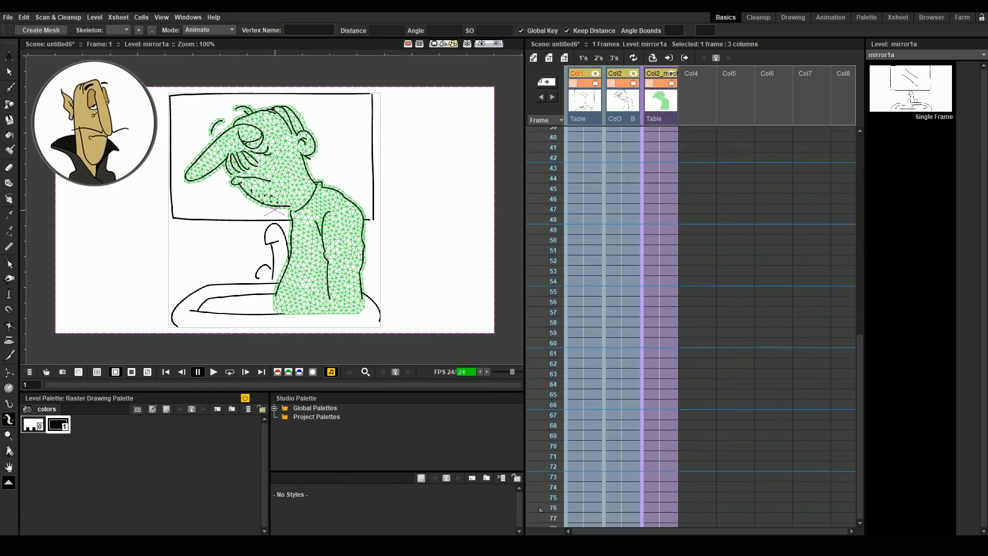
Move the mirror1b mesh toward the frame's right edge and mirror1a to about -69 mm E/W and -10 mm N/S.
{"action": "left_click", "coordinate": [652, 133]}
{"action": "left_click", "coordinate": [10, 57]}
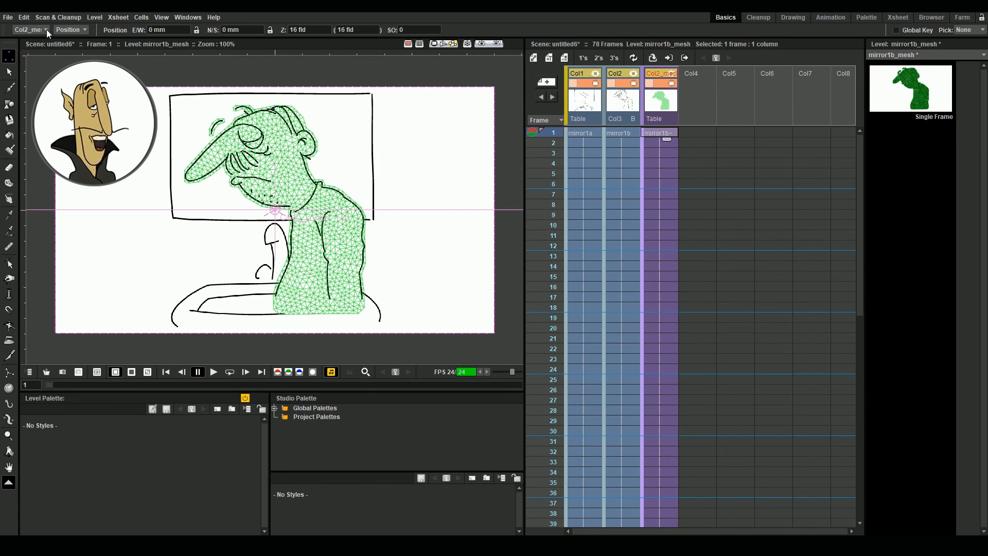
{"action": "left_click", "coordinate": [589, 133]}
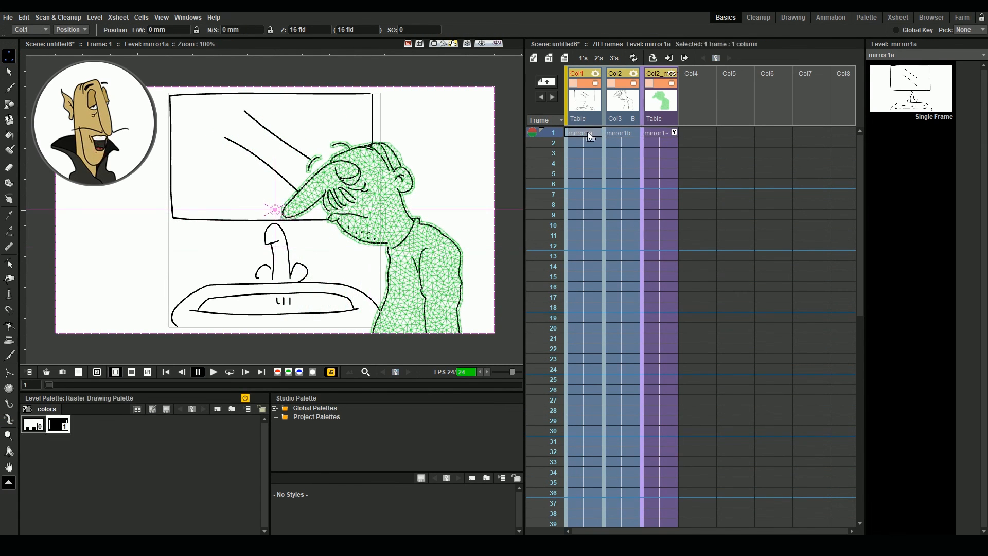
{"action": "left_click_drag", "start_coordinate": [282, 206], "coordinate": [200, 217]}
{"action": "left_click", "coordinate": [657, 134]}
{"action": "left_click_drag", "start_coordinate": [354, 218], "coordinate": [380, 217]}
{"action": "left_click_drag", "start_coordinate": [239, 194], "coordinate": [247, 196]}
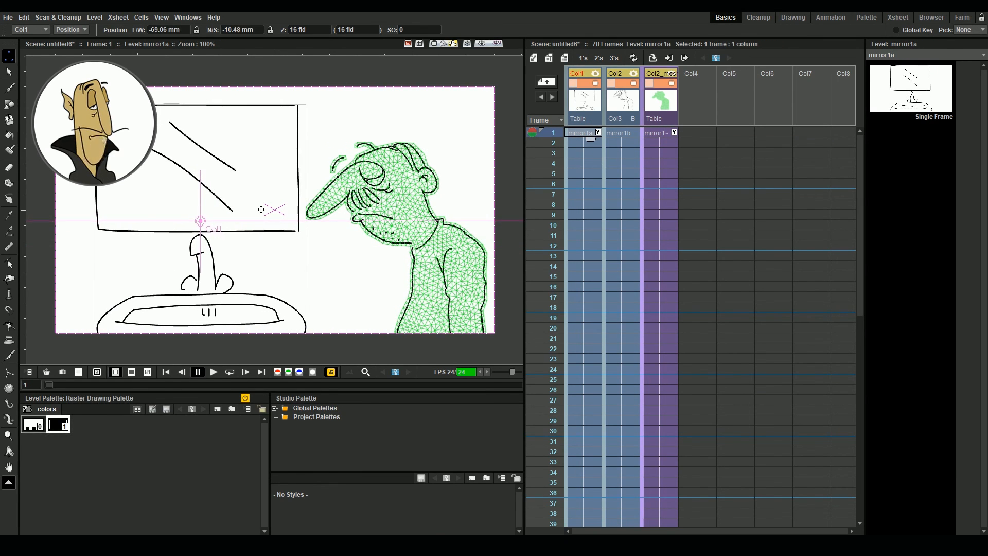
Build skeleton vertices on the mirror1b mesh up the torso to the neck and out through the shoulder and arm.
{"action": "left_click", "coordinate": [660, 134]}
{"action": "left_click", "coordinate": [9, 420]}
{"action": "left_click", "coordinate": [209, 29]}
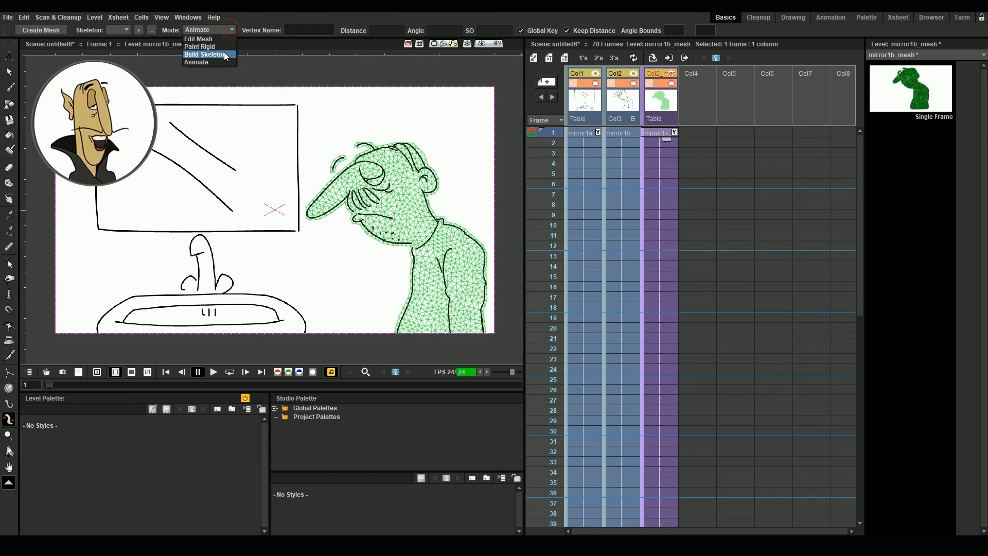
{"action": "left_click", "coordinate": [208, 51]}
{"action": "left_click", "coordinate": [416, 330]}
{"action": "left_click", "coordinate": [423, 293]}
{"action": "left_click", "coordinate": [434, 240]}
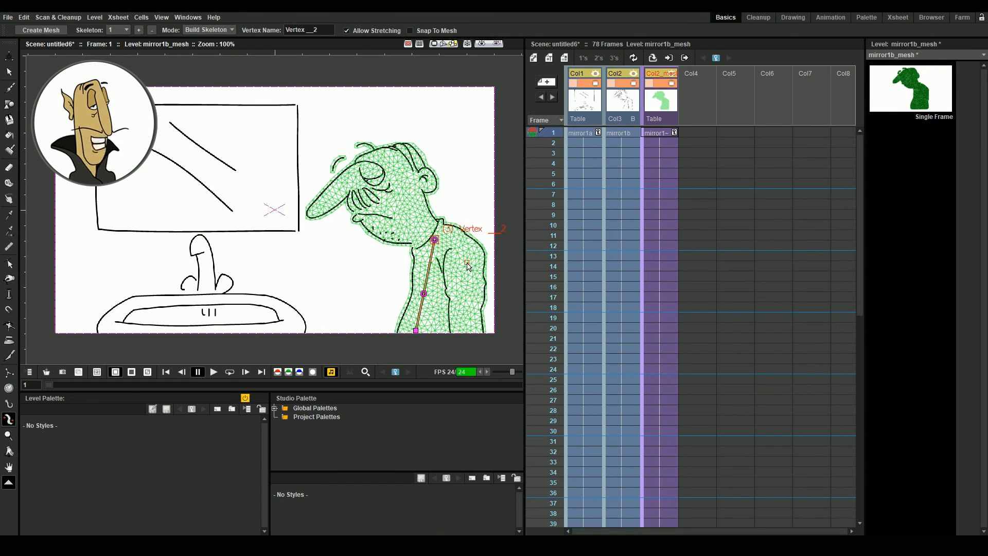
{"action": "left_click", "coordinate": [467, 263]}
{"action": "left_click", "coordinate": [470, 327]}
Extend the skeleton from the neck through the head to the nose tip, with a branch to the mouth.
{"action": "left_click", "coordinate": [408, 212]}
{"action": "left_click", "coordinate": [385, 161]}
{"action": "left_click", "coordinate": [315, 210]}
{"action": "left_click", "coordinate": [409, 212]}
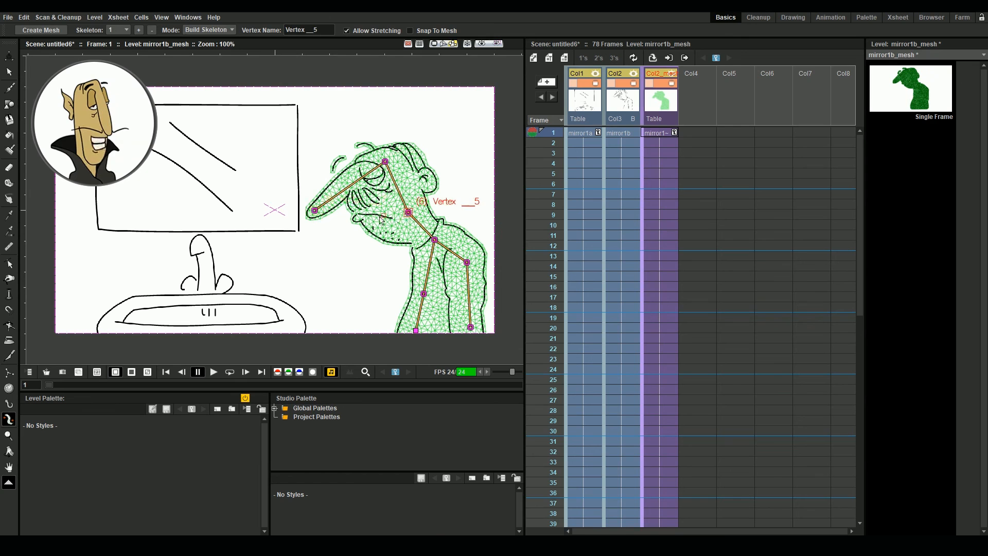
{"action": "left_click", "coordinate": [367, 218]}
Pose the mirror1b skeleton at frame 7 in Animate mode, tilting the head forward and raising the shoulder slightly.
{"action": "left_click", "coordinate": [209, 29]}
{"action": "left_click", "coordinate": [217, 63]}
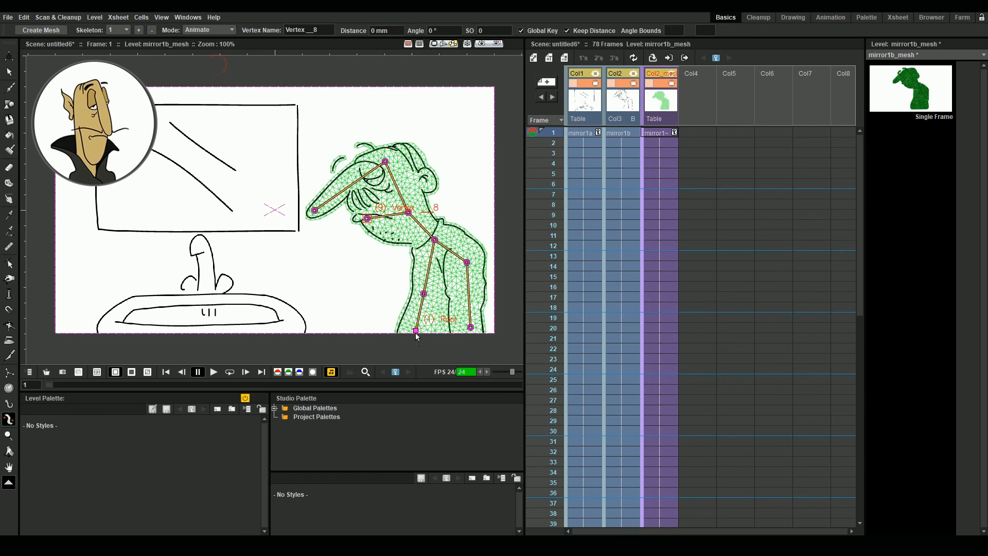
{"action": "left_click", "coordinate": [668, 195]}
{"action": "left_click_drag", "start_coordinate": [386, 164], "coordinate": [378, 168]}
{"action": "left_click_drag", "start_coordinate": [467, 262], "coordinate": [469, 261]}
{"action": "left_click_drag", "start_coordinate": [477, 324], "coordinate": [471, 325]}
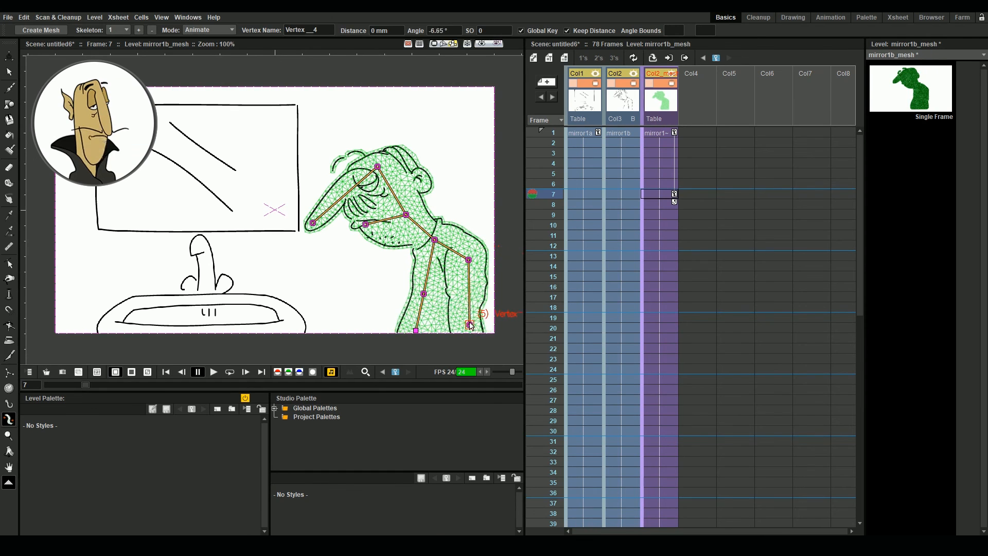
Pose the skeleton at frame 13 with the head raised back up and the shoulder slightly lowered.
{"action": "left_click", "coordinate": [554, 256]}
{"action": "left_click", "coordinate": [661, 256]}
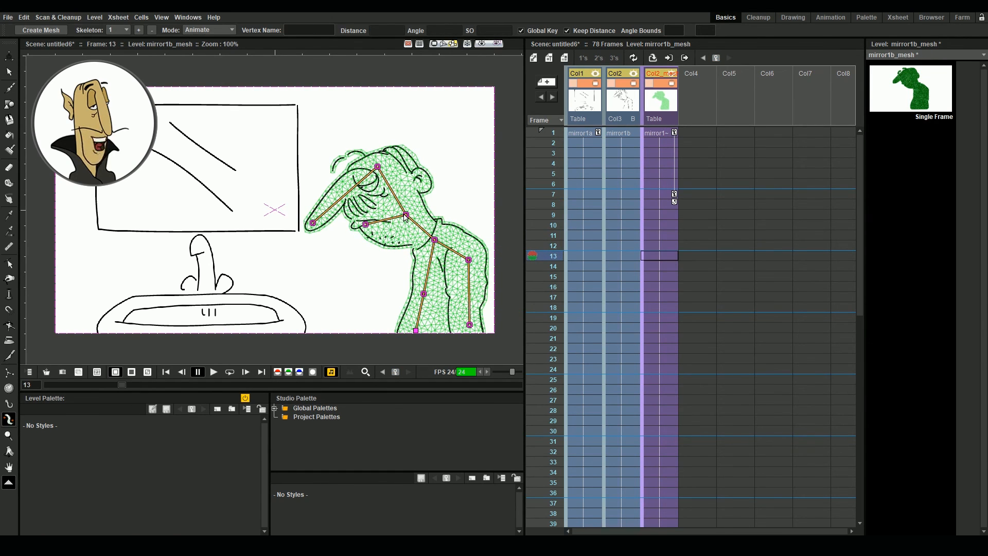
{"action": "left_click_drag", "start_coordinate": [435, 240], "coordinate": [468, 261]}
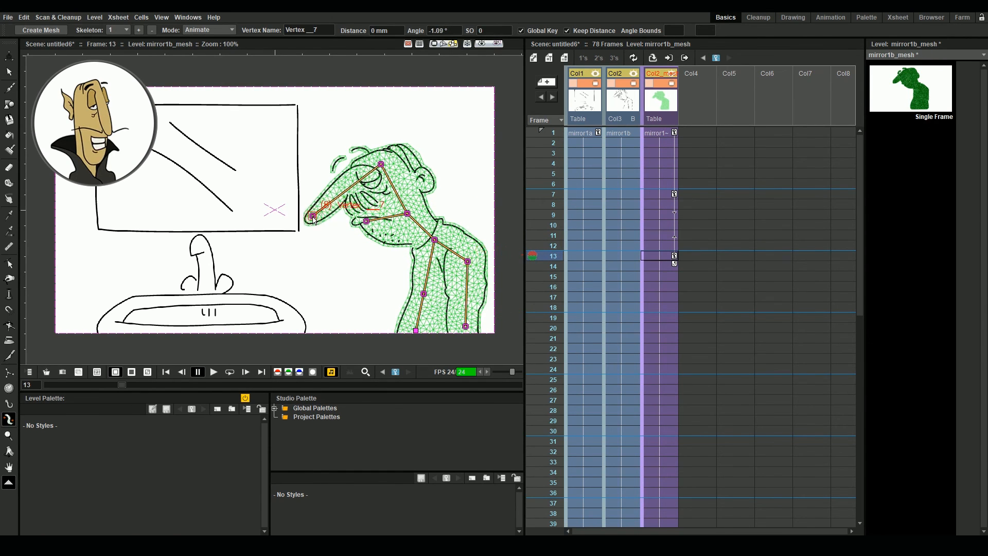
{"action": "left_click_drag", "start_coordinate": [381, 164], "coordinate": [383, 163]}
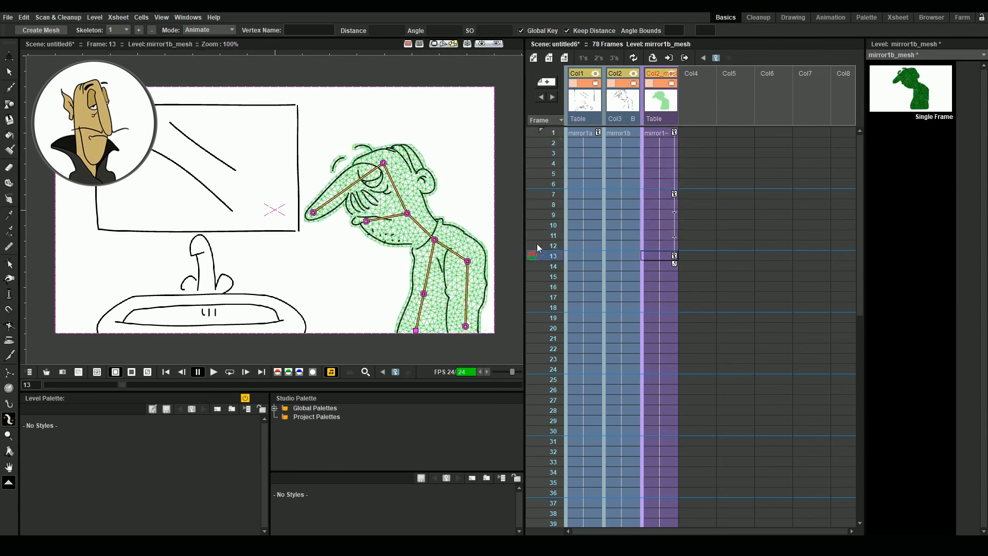
{"action": "left_click", "coordinate": [409, 213]}
{"action": "left_click_drag", "start_coordinate": [409, 217], "coordinate": [411, 215]}
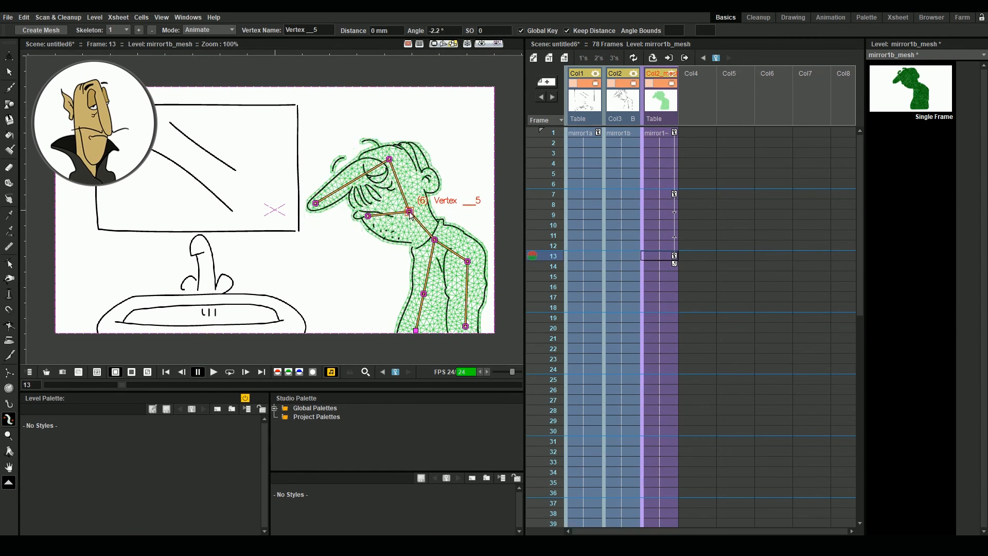
Copy the mesh's frame 1 keyframe to frame 19, cycle the keyframes and play the animation.
{"action": "left_click", "coordinate": [540, 225]}
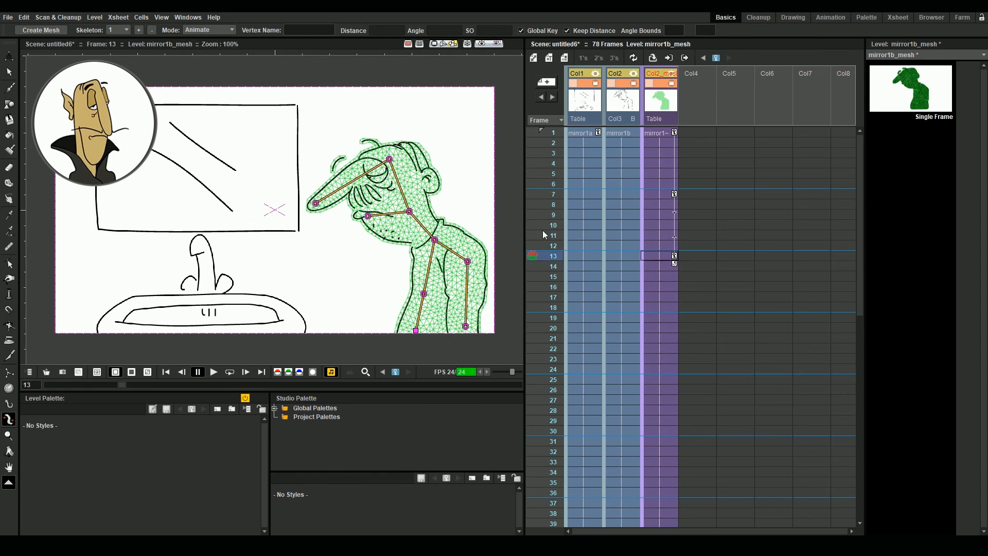
{"action": "left_click", "coordinate": [554, 133]}
{"action": "left_click_drag", "start_coordinate": [675, 134], "coordinate": [668, 313]}
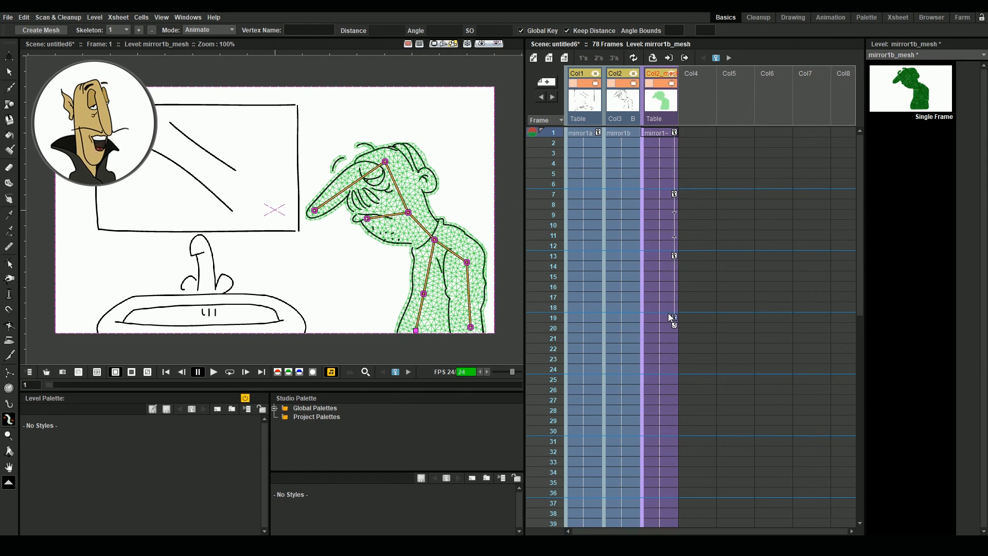
{"action": "left_click", "coordinate": [212, 373]}
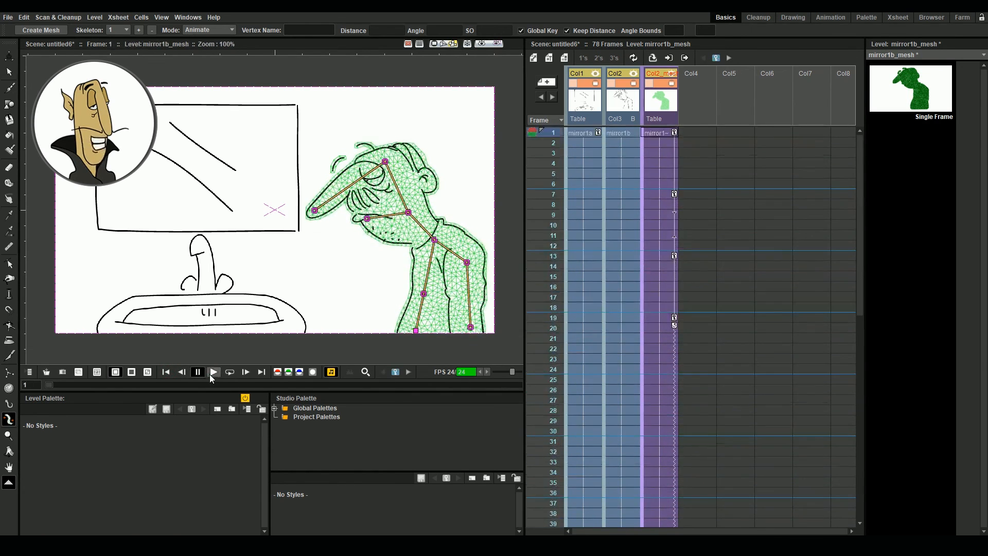
Readjust the arm's lower vertex at frame 7 by scrubbing between poses, and play back the breathing cycle.
{"action": "left_click_drag", "start_coordinate": [547, 132], "coordinate": [552, 194]}
{"action": "left_click_drag", "start_coordinate": [469, 324], "coordinate": [460, 325]}
{"action": "left_click_drag", "start_coordinate": [550, 134], "coordinate": [547, 193]}
{"action": "left_click_drag", "start_coordinate": [460, 324], "coordinate": [465, 324]}
{"action": "left_click_drag", "start_coordinate": [554, 194], "coordinate": [553, 251]}
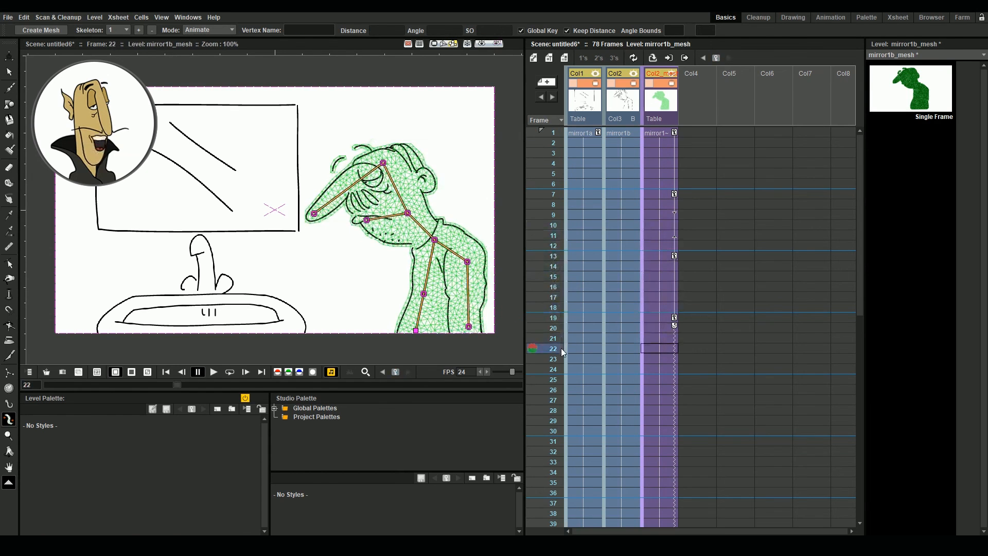
{"action": "left_click", "coordinate": [213, 372]}
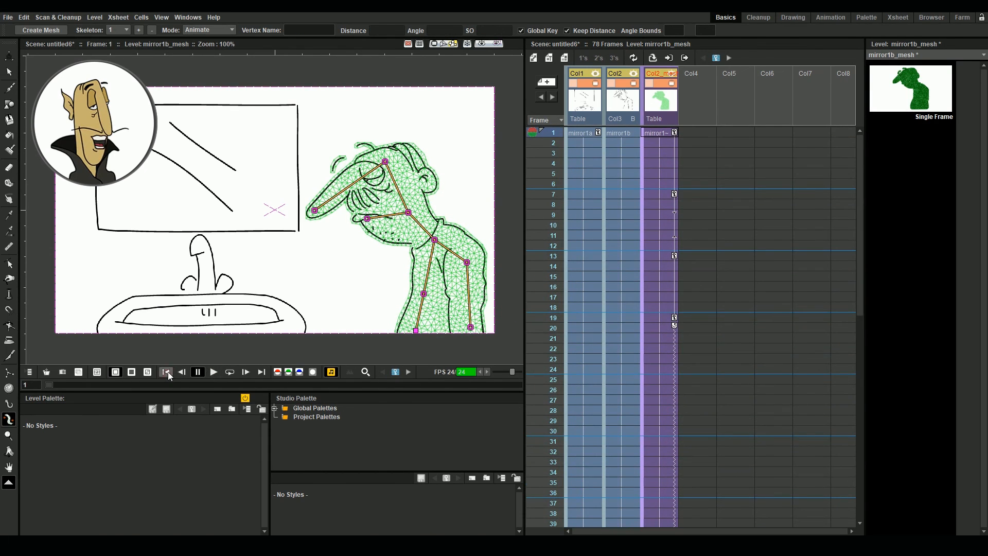
Rename the mirror1b mesh column to mesh, add a pegbar in the stage schematic and link the mesh to it.
{"action": "left_click", "coordinate": [664, 132]}
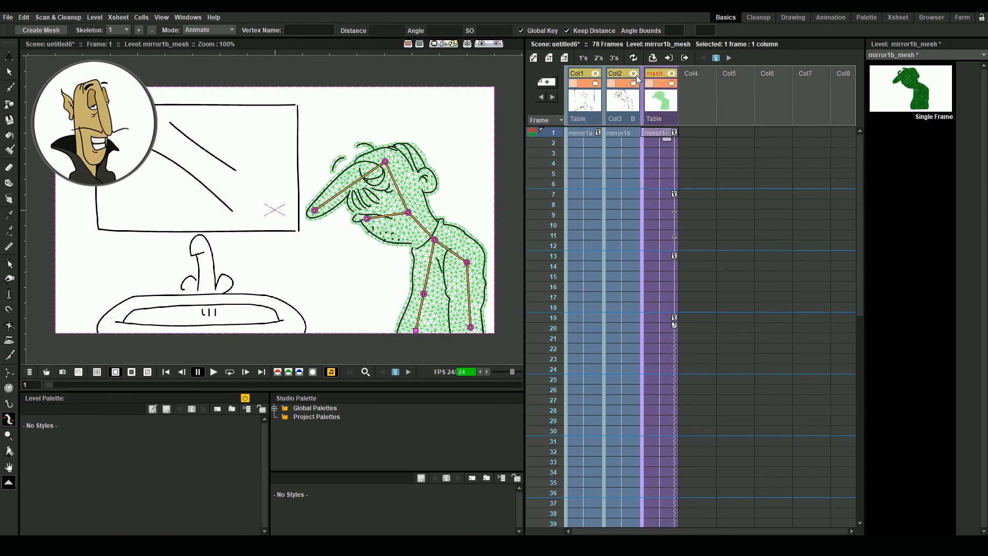
{"action": "left_click", "coordinate": [833, 18]}
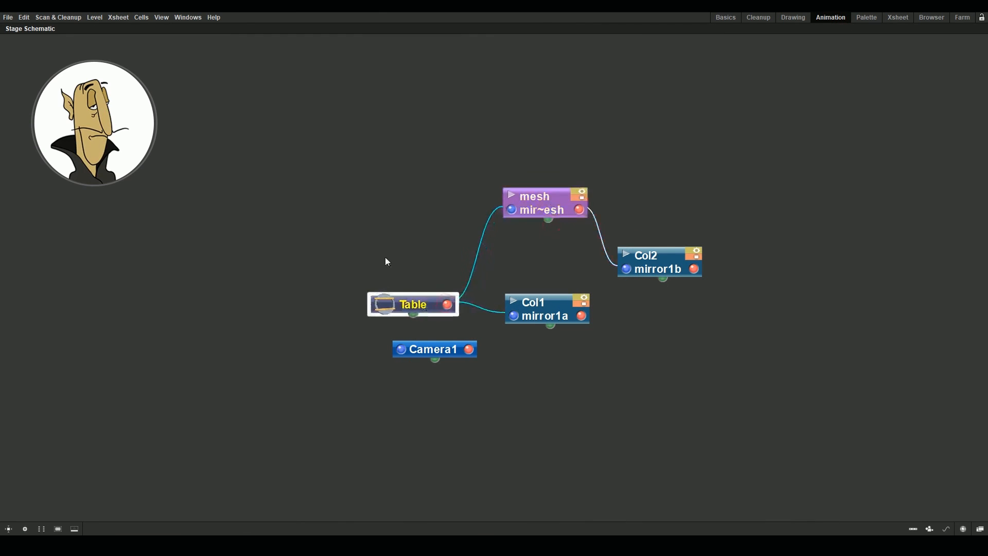
{"action": "right_click", "coordinate": [386, 260]}
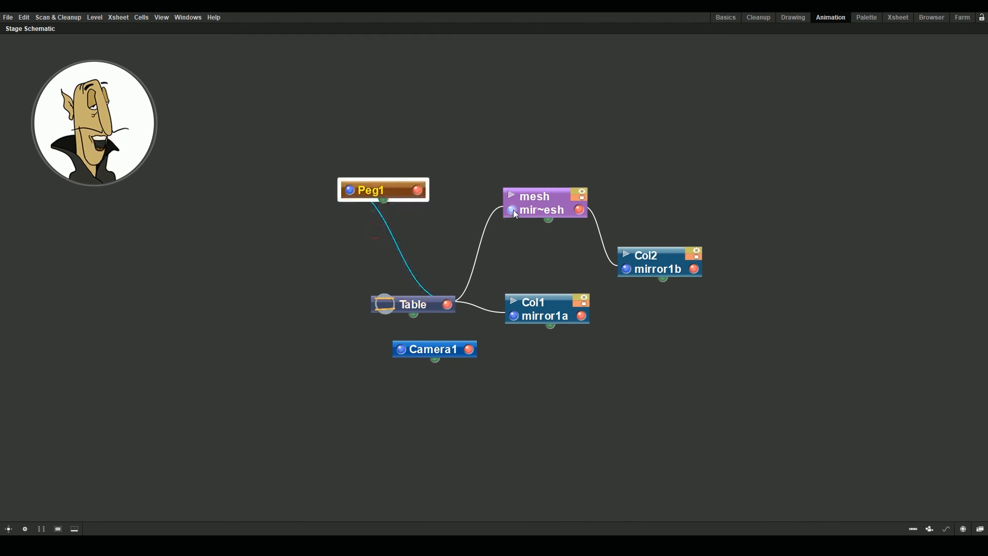
{"action": "left_click_drag", "start_coordinate": [513, 210], "coordinate": [423, 186]}
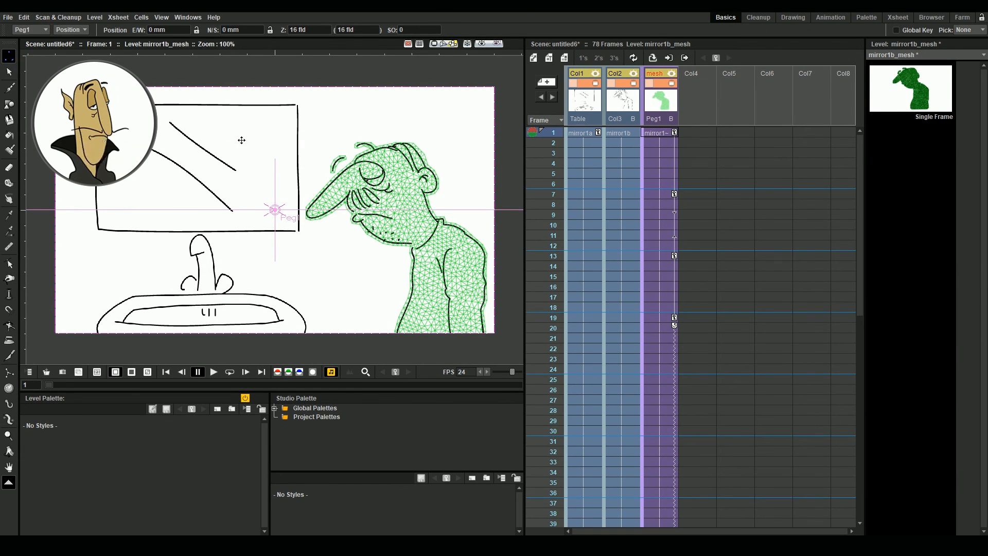
Keyframe Peg1 at frame 72 with the character shifted left to about -190.5 mm E/W, and scrub back through the move.
{"action": "scroll", "coordinate": [563, 360], "scroll_direction": "down", "scroll_amount": 5}
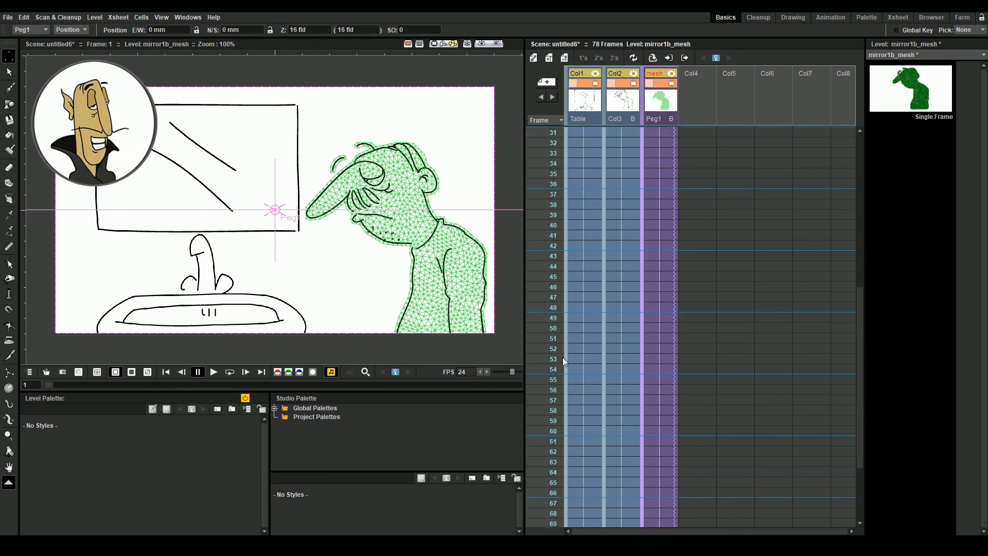
{"action": "scroll", "coordinate": [549, 486], "scroll_direction": "down", "scroll_amount": 2}
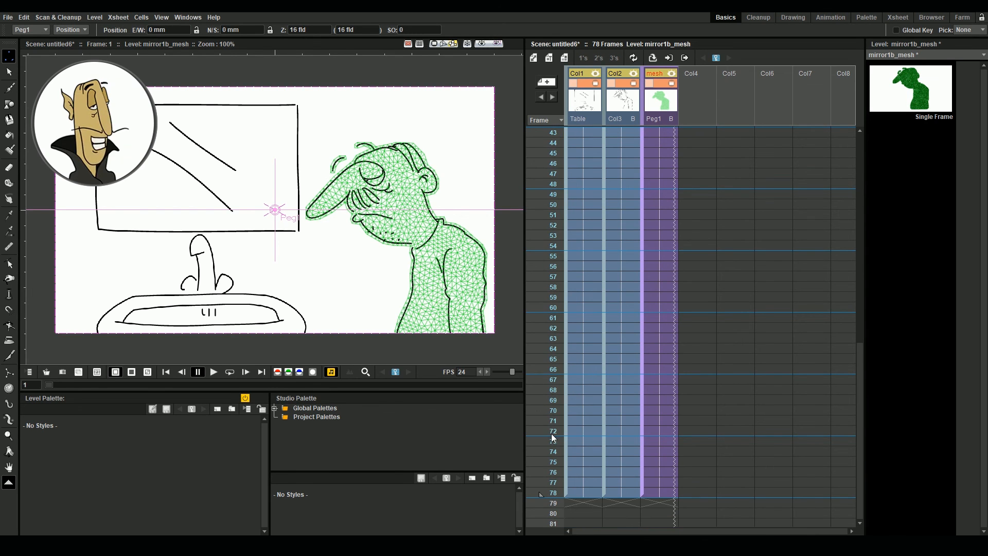
{"action": "left_click", "coordinate": [551, 434]}
{"action": "left_click_drag", "start_coordinate": [403, 251], "coordinate": [197, 240]}
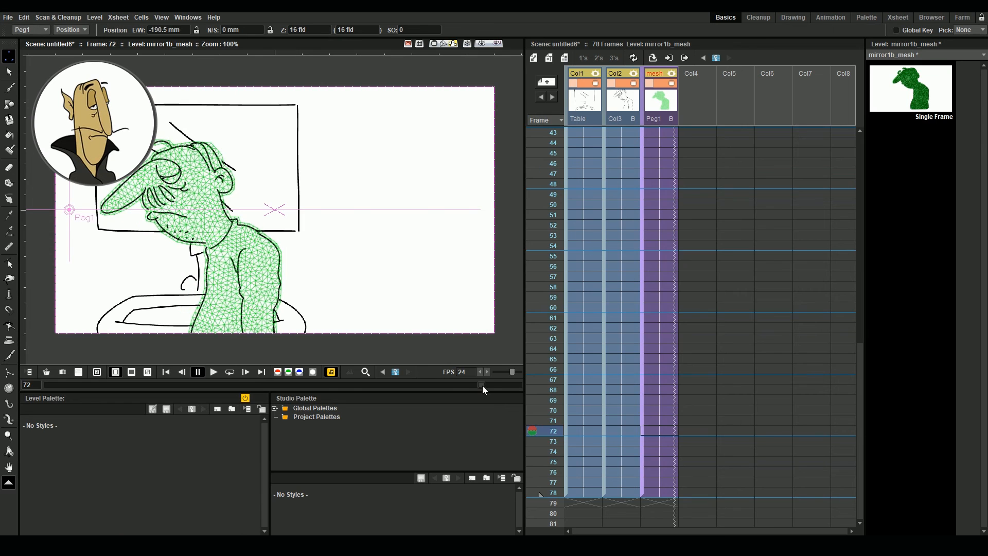
{"action": "left_click_drag", "start_coordinate": [482, 385], "coordinate": [113, 386]}
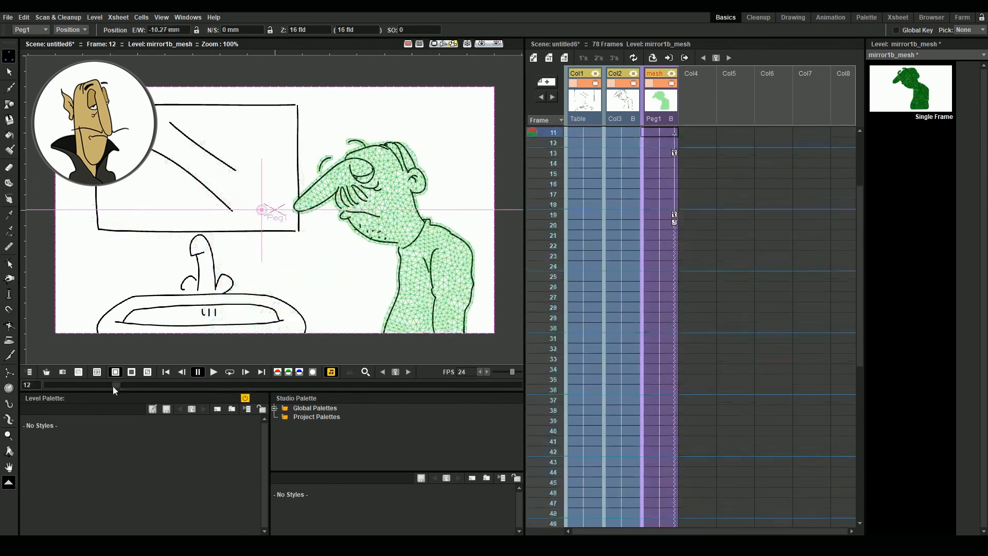
Keyframe Camera1 at frame 78 shifted left to about -51.9 mm E/W.
{"action": "left_click", "coordinate": [581, 135]}
{"action": "left_click", "coordinate": [31, 29]}
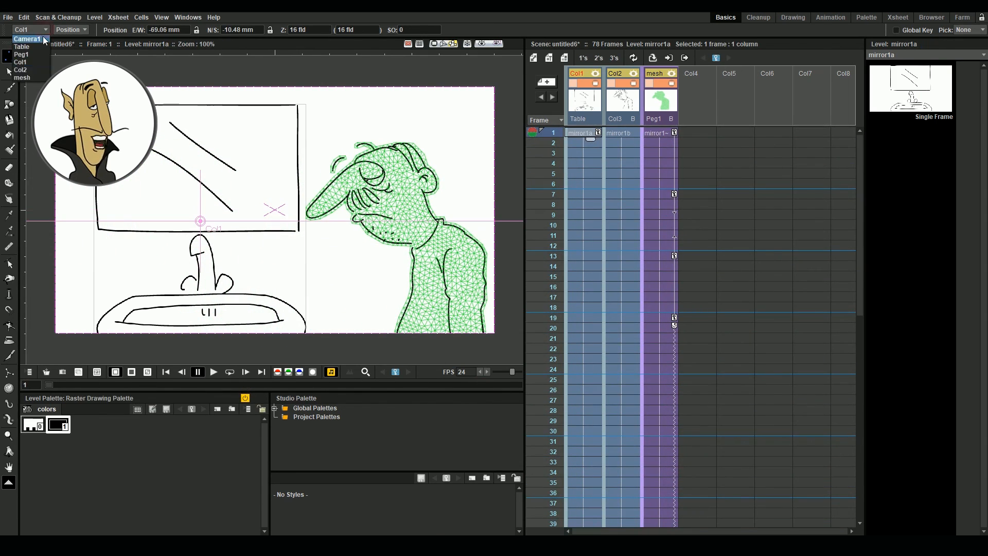
{"action": "left_click", "coordinate": [41, 37]}
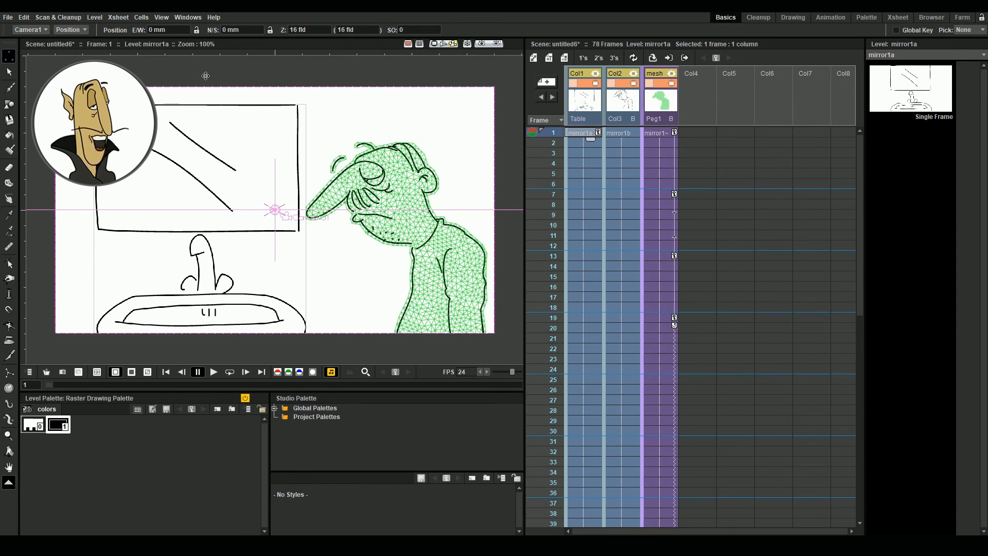
{"action": "scroll", "coordinate": [566, 326], "scroll_direction": "down", "scroll_amount": 10}
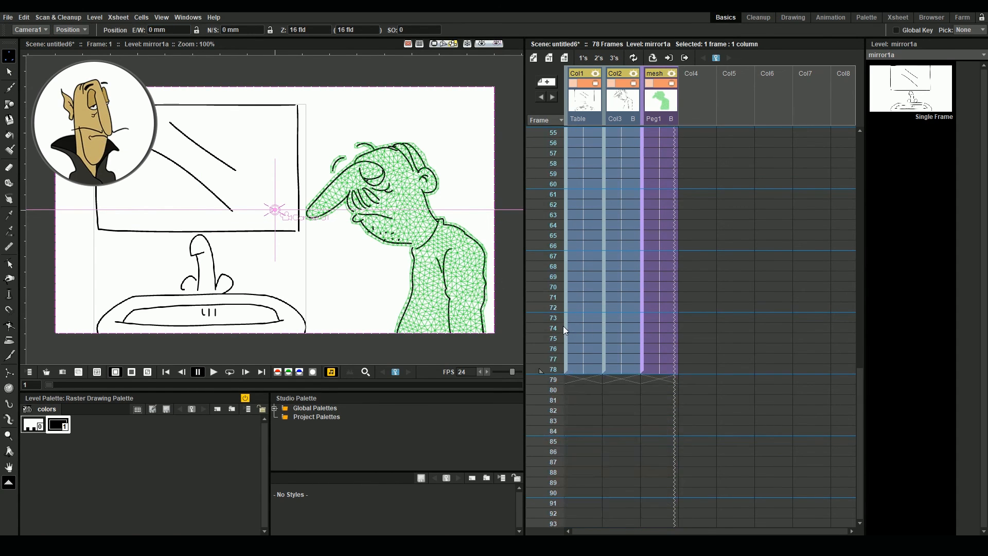
{"action": "left_click", "coordinate": [553, 370]}
{"action": "mouse_move", "coordinate": [334, 223]}
{"action": "left_mouse_down"}
{"action": "mouse_move", "coordinate": [289, 221]}
{"action": "mouse_move", "coordinate": [353, 221]}
{"action": "mouse_move", "coordinate": [322, 220]}
{"action": "mouse_move", "coordinate": [341, 223]}
{"action": "left_mouse_up"}
Shift Peg1 further left at frame 72, to about -225.7 mm E/W.
{"action": "scroll", "coordinate": [565, 286], "scroll_direction": "up", "scroll_amount": 2}
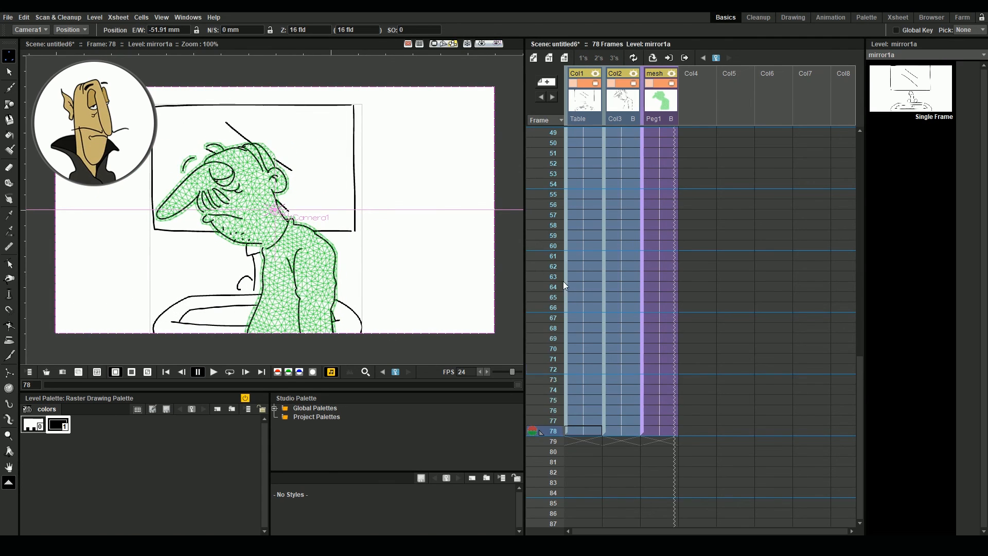
{"action": "left_click", "coordinate": [553, 371]}
{"action": "left_click", "coordinate": [47, 30]}
{"action": "left_click", "coordinate": [43, 50]}
{"action": "left_click_drag", "start_coordinate": [320, 265], "coordinate": [282, 265]}
Keyframe the mirror and sink column at frame 72 shifted to the right, and scrub back to frame 1.
{"action": "left_click", "coordinate": [588, 369]}
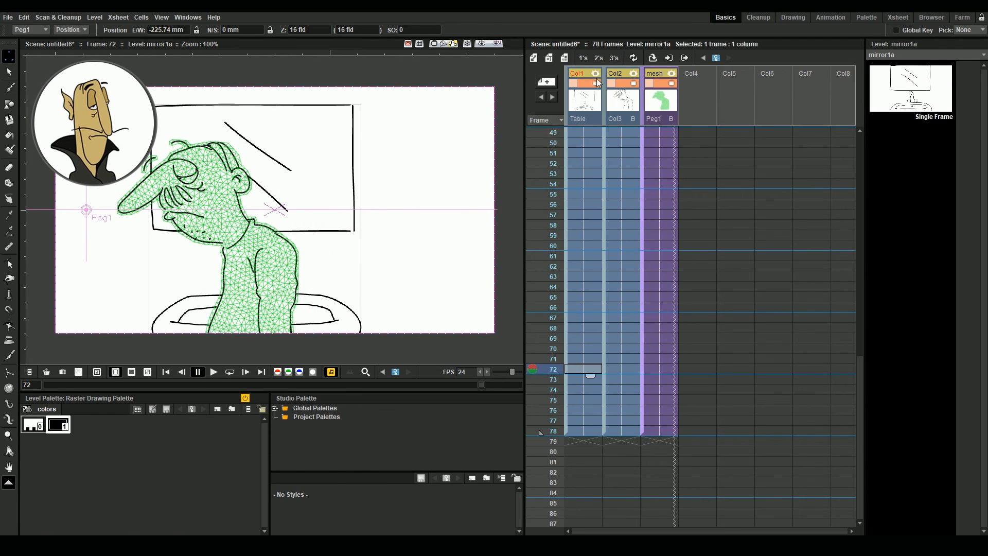
{"action": "left_click", "coordinate": [47, 30]}
{"action": "left_click", "coordinate": [31, 39]}
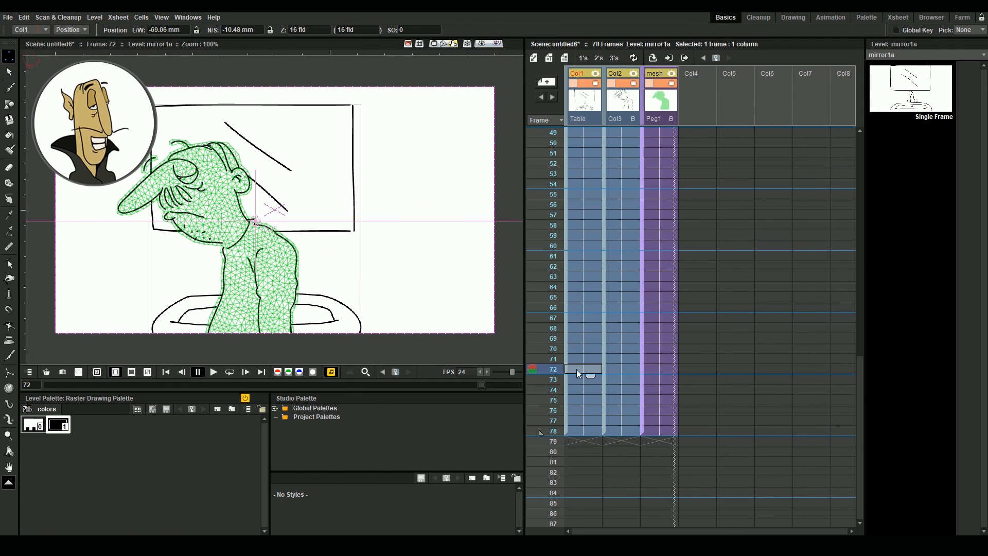
{"action": "scroll", "coordinate": [585, 148], "scroll_direction": "up", "scroll_amount": 10}
{"action": "left_click", "coordinate": [584, 133]}
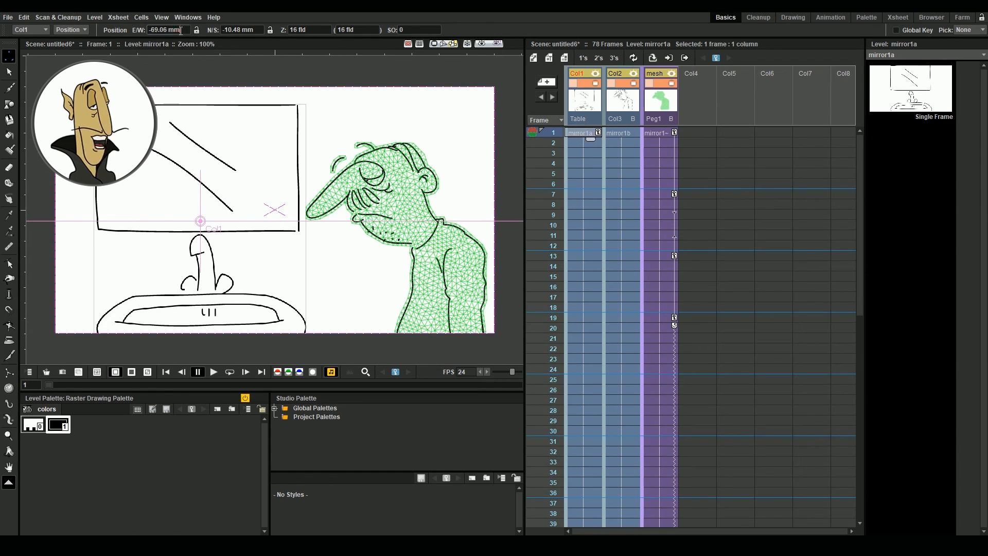
{"action": "scroll", "coordinate": [600, 299], "scroll_direction": "down", "scroll_amount": 10}
{"action": "left_click", "coordinate": [584, 369]}
{"action": "left_click_drag", "start_coordinate": [225, 225], "coordinate": [380, 221]}
{"action": "left_click_drag", "start_coordinate": [481, 385], "coordinate": [46, 385]}
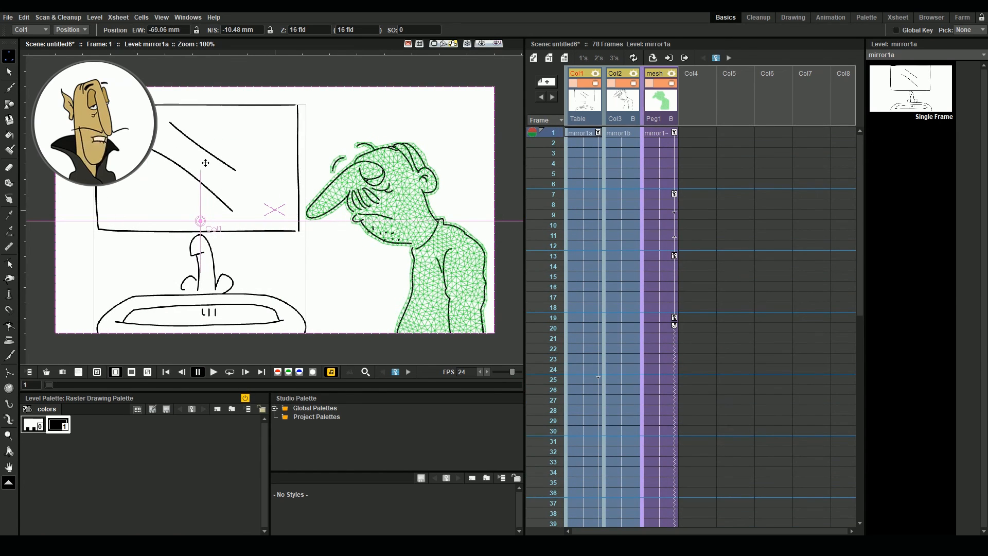
Copy the mirror1b drawing to Col4, scale it down, place it at about 91.9 mm E/W and -23.3 mm N/S, and extend its exposure over the scene.
{"action": "left_click", "coordinate": [633, 136]}
{"action": "left_click_drag", "start_coordinate": [624, 135], "coordinate": [697, 135]}
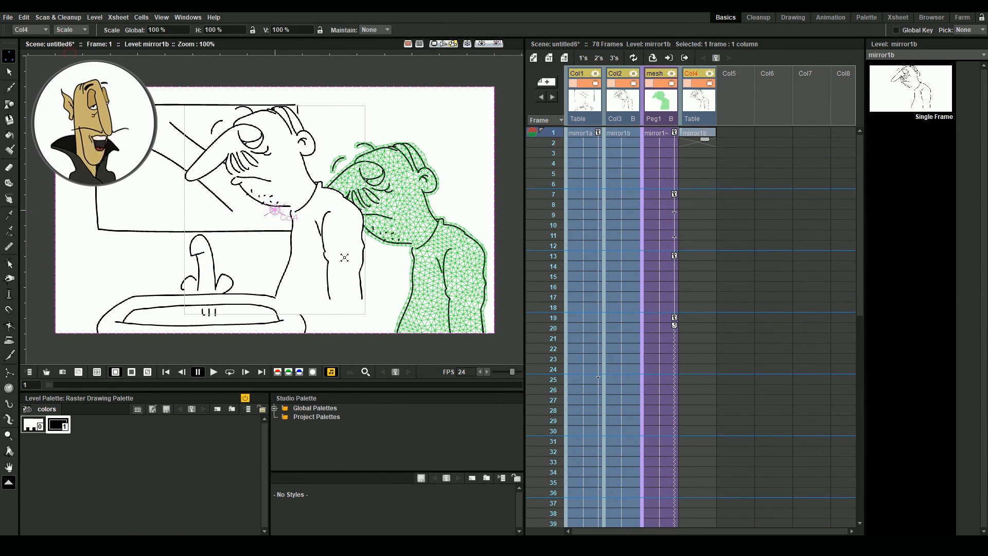
{"action": "mouse_move", "coordinate": [278, 192]}
{"action": "left_mouse_down"}
{"action": "mouse_move", "coordinate": [352, 230]}
{"action": "mouse_move", "coordinate": [361, 213]}
{"action": "left_mouse_up"}
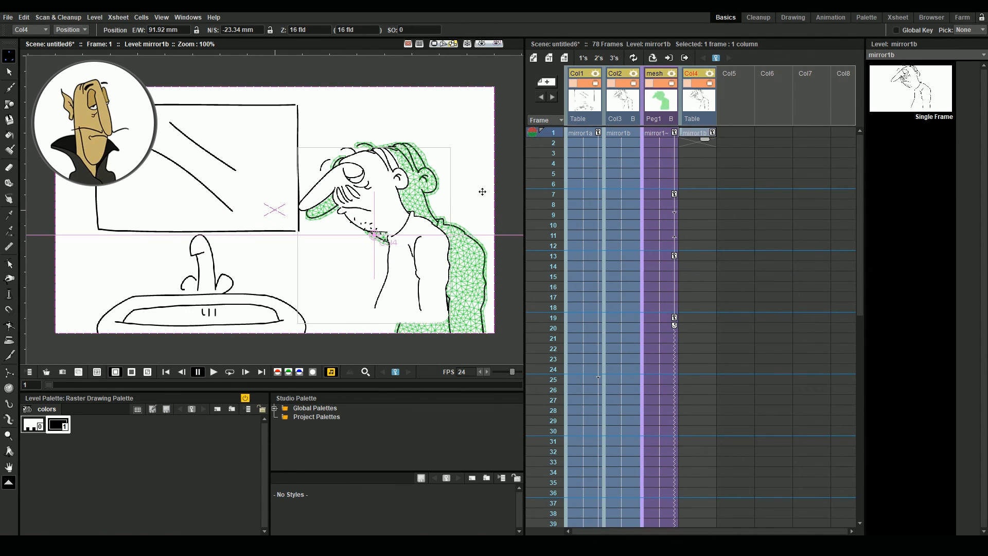
{"action": "left_click_drag", "start_coordinate": [705, 139], "coordinate": [728, 506]}
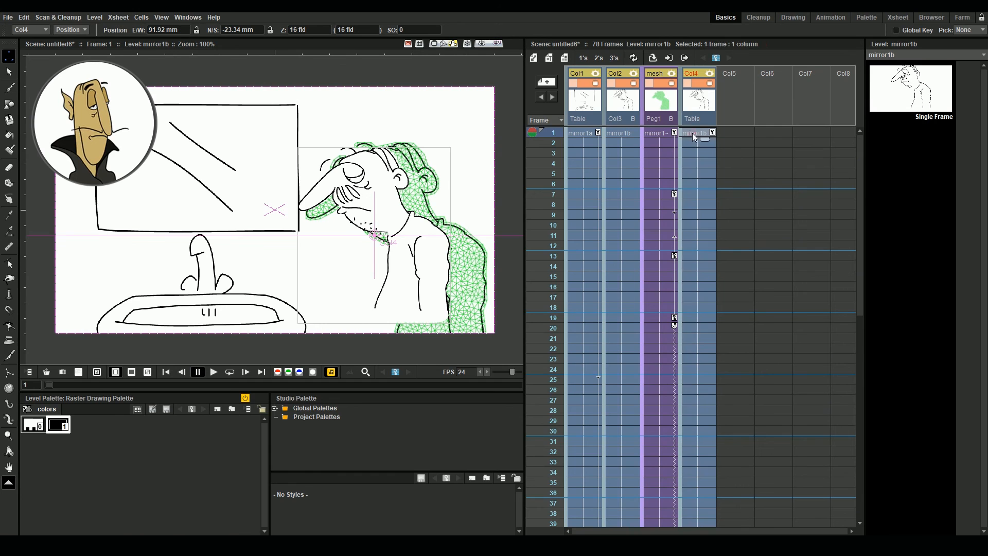
{"action": "left_click_drag", "start_coordinate": [543, 134], "coordinate": [542, 243]}
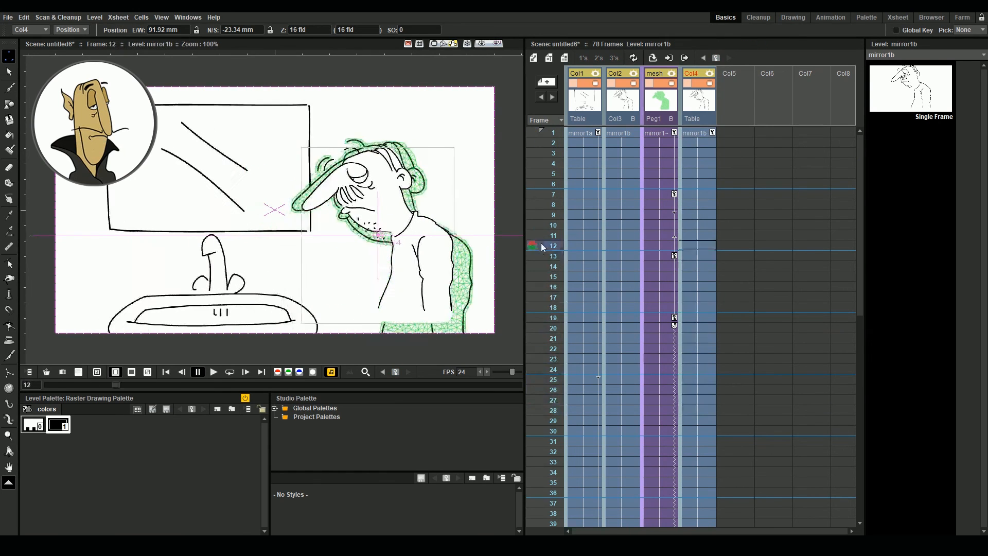
{"action": "left_click", "coordinate": [696, 135]}
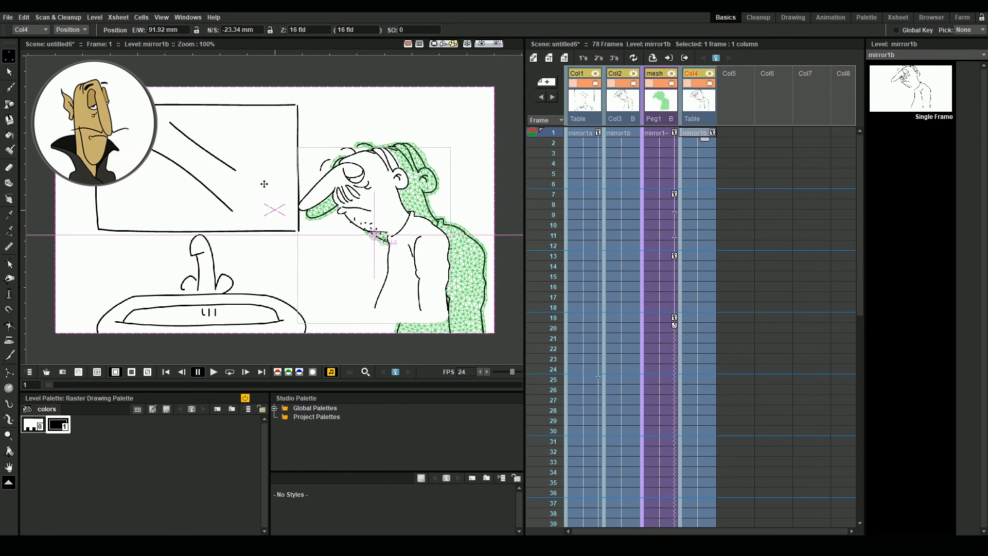
Insert an empty column beside the mirror and sink column and move the mirror and sink column in front of it.
{"action": "left_click", "coordinate": [572, 102]}
{"action": "right_click", "coordinate": [572, 102]}
{"action": "left_click", "coordinate": [592, 153]}
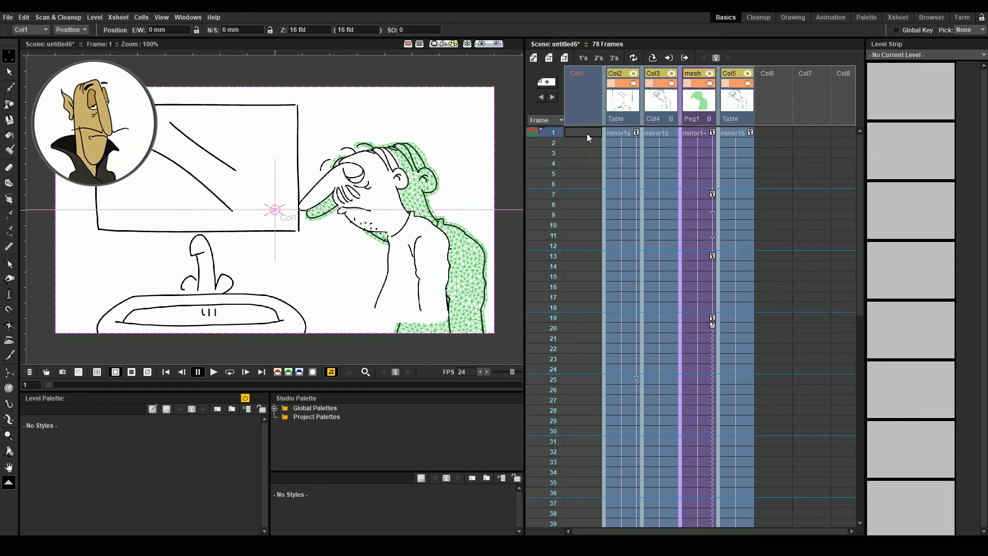
{"action": "left_click_drag", "start_coordinate": [604, 113], "coordinate": [581, 112]}
Draw four size 1 rectangles in the empty Col2 so they surround the mirror's opening on all sides.
{"action": "left_click", "coordinate": [621, 132]}
{"action": "scroll", "coordinate": [391, 191], "scroll_direction": "down", "scroll_amount": 2}
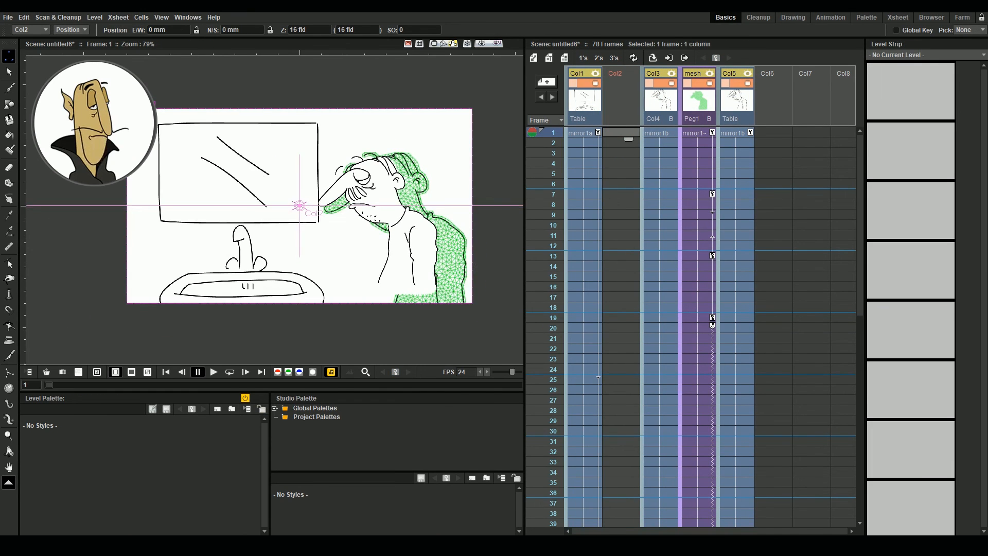
{"action": "left_click", "coordinate": [8, 106]}
{"action": "left_click", "coordinate": [230, 29]}
{"action": "left_click", "coordinate": [237, 39]}
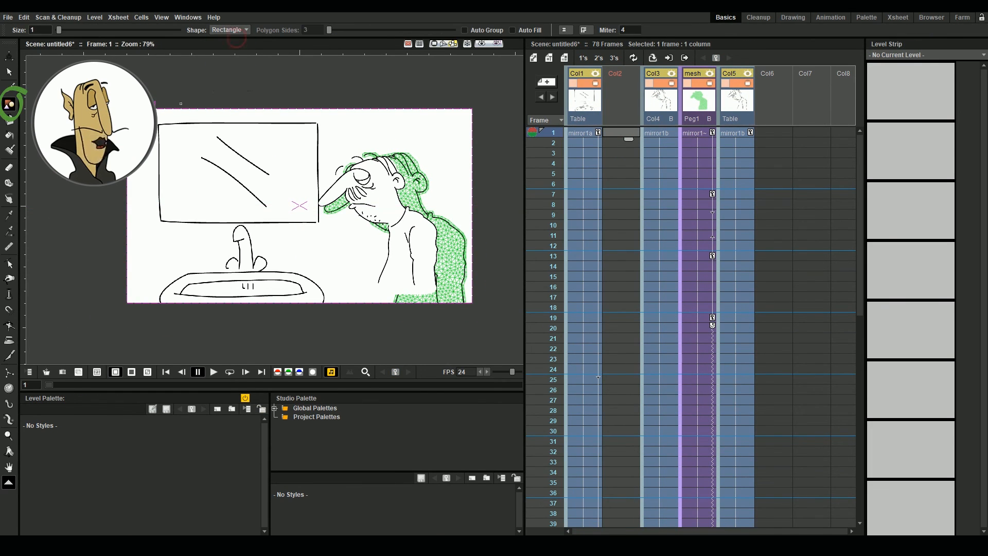
{"action": "left_click_drag", "start_coordinate": [156, 76], "coordinate": [159, 303]}
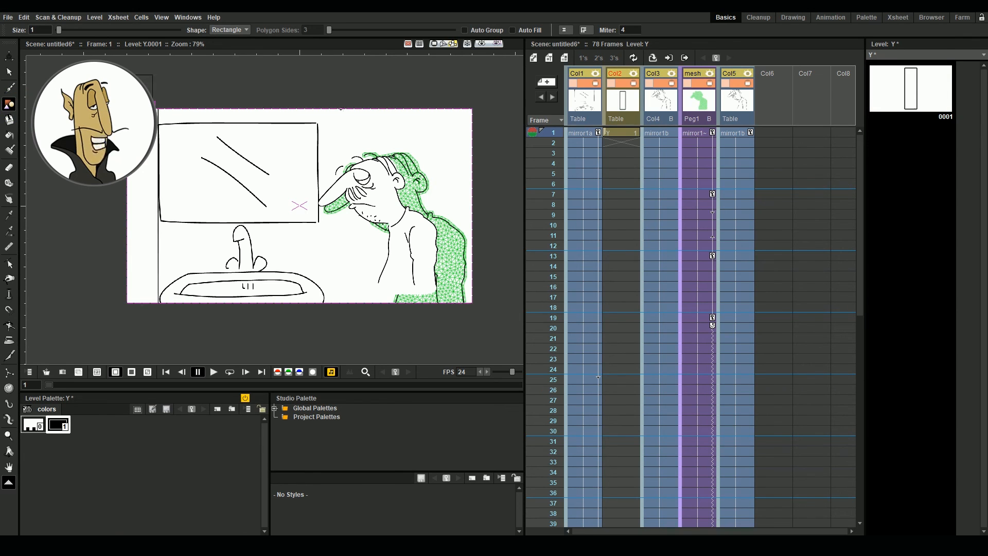
{"action": "left_click_drag", "start_coordinate": [156, 76], "coordinate": [492, 122]}
{"action": "left_click_drag", "start_coordinate": [504, 71], "coordinate": [319, 348]}
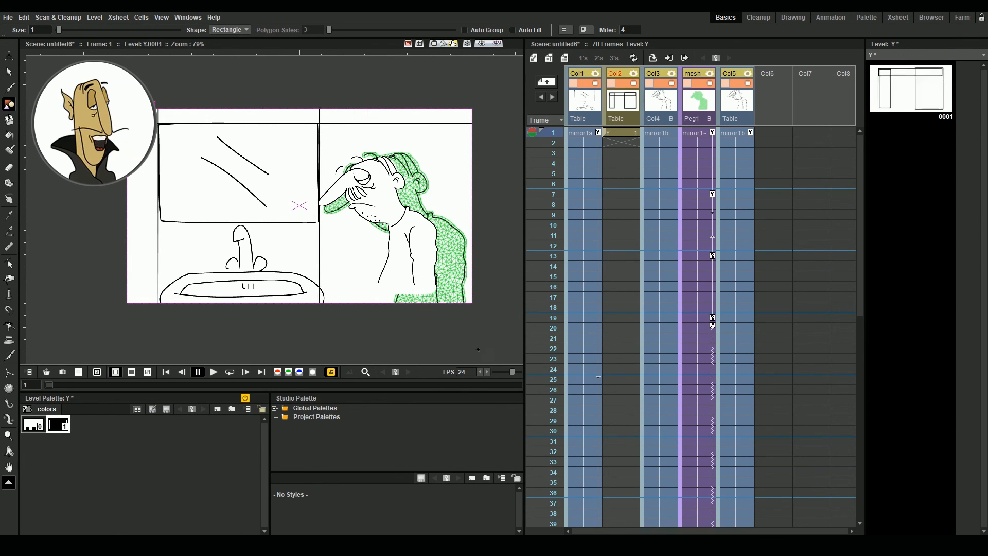
{"action": "left_click_drag", "start_coordinate": [481, 345], "coordinate": [82, 222]}
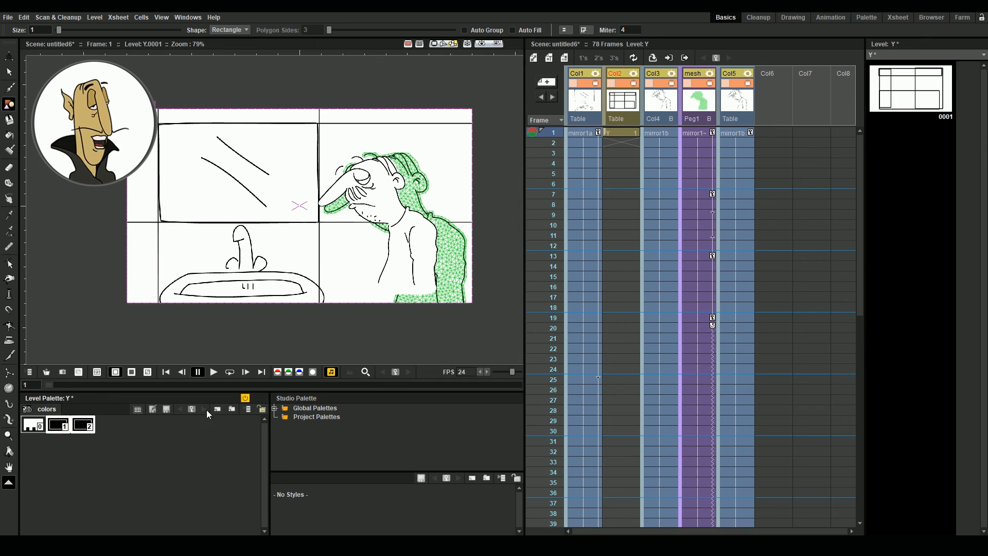
Fill the rectangles around the mirror with style 2 and set that style's colour to white with saturation 0.
{"action": "double_click", "coordinate": [82, 425]}
{"action": "left_click", "coordinate": [575, 117]}
{"action": "key", "text": "f"}
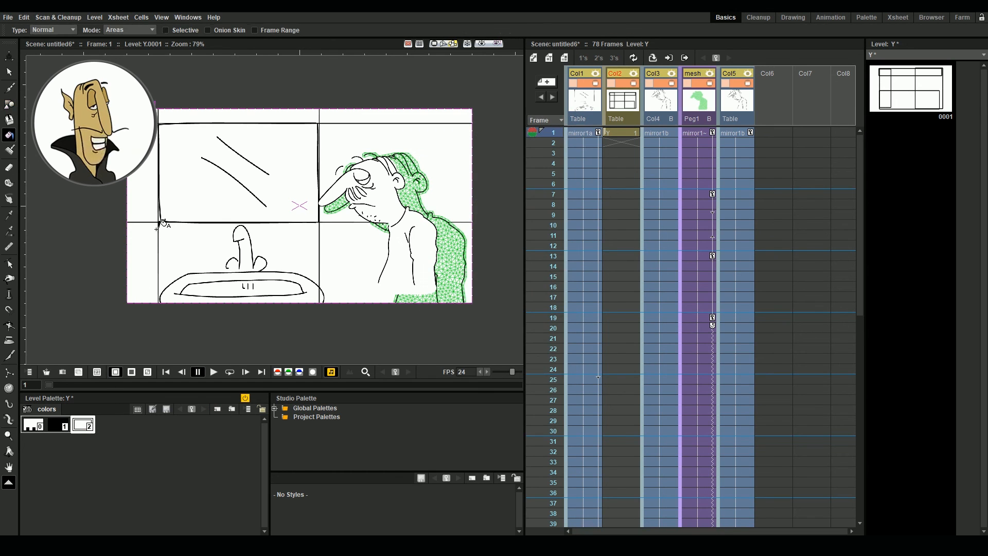
{"action": "double_click", "coordinate": [83, 425]}
{"action": "left_click", "coordinate": [489, 218]}
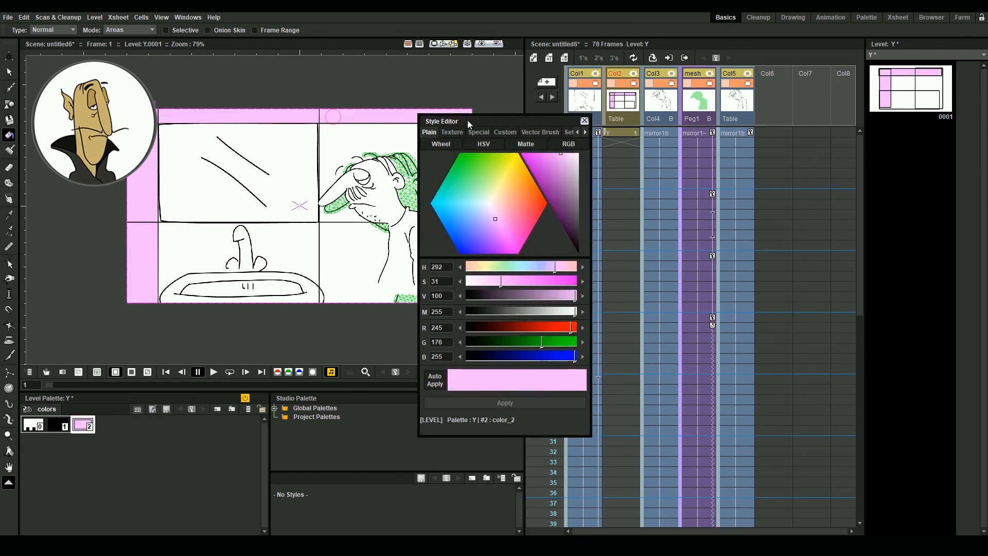
{"action": "left_click_drag", "start_coordinate": [468, 120], "coordinate": [553, 120]}
{"action": "left_click_drag", "start_coordinate": [580, 281], "coordinate": [544, 281]}
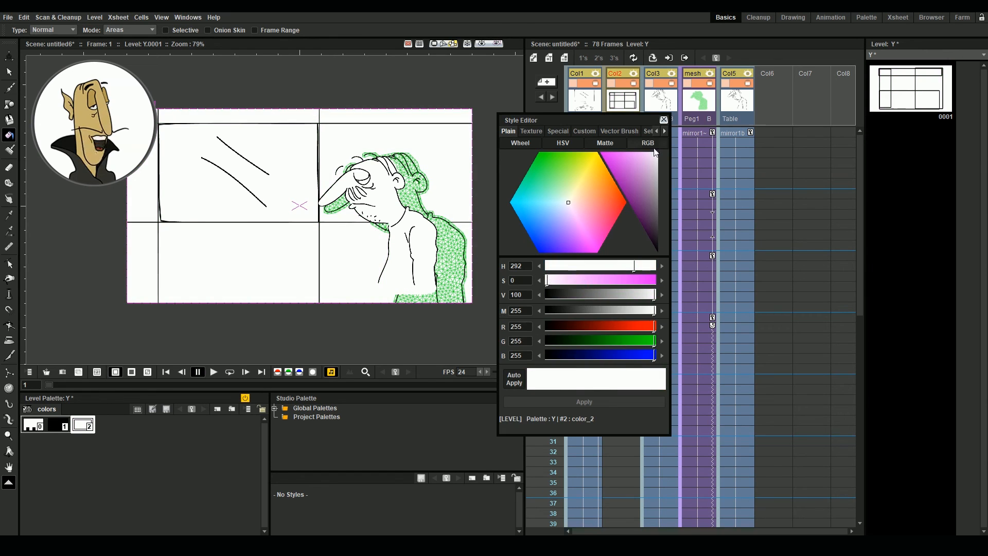
{"action": "left_click", "coordinate": [664, 119]}
Select all the rectangles in the new level's drawing and remove their black outlines, keeping the white fills.
{"action": "scroll", "coordinate": [385, 211], "scroll_direction": "down", "scroll_amount": 1}
{"action": "left_click", "coordinate": [910, 90]}
{"action": "left_click", "coordinate": [8, 73]}
{"action": "key", "text": "ctrl+a"}
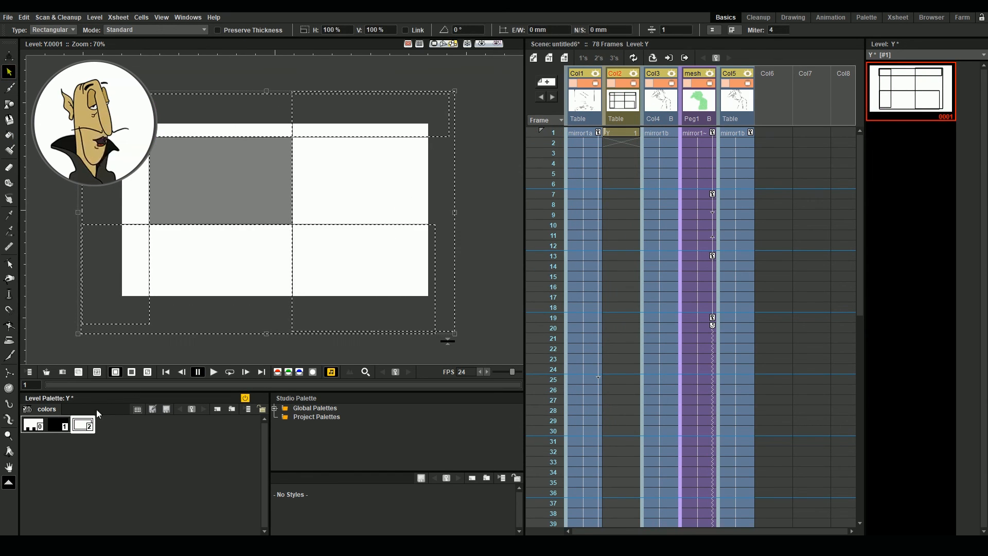
{"action": "key", "text": "Delete"}
{"action": "left_click", "coordinate": [554, 134]}
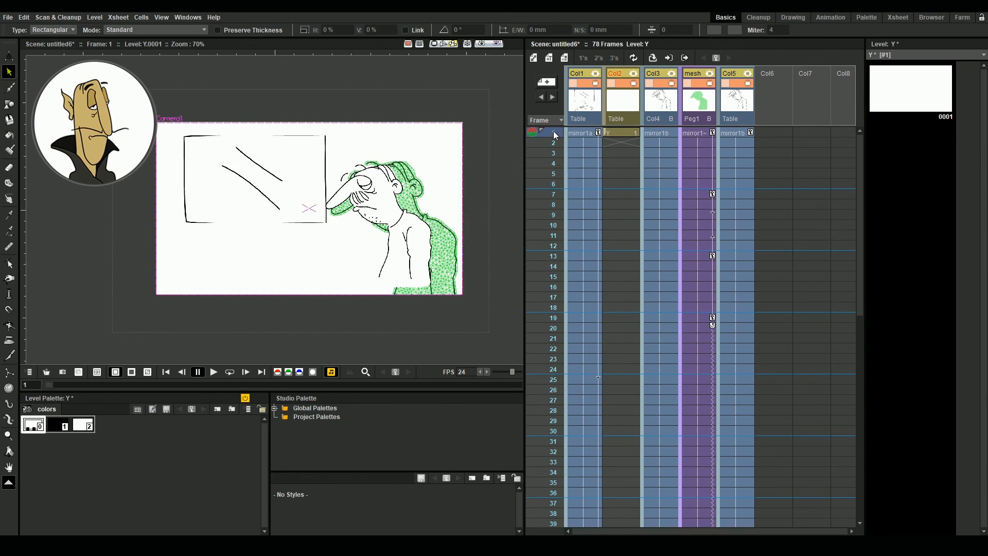
Reorder the columns so the white mask sits beneath the mirror drawing and the smaller reflected character beneath the mask.
{"action": "left_click_drag", "start_coordinate": [603, 113], "coordinate": [580, 115]}
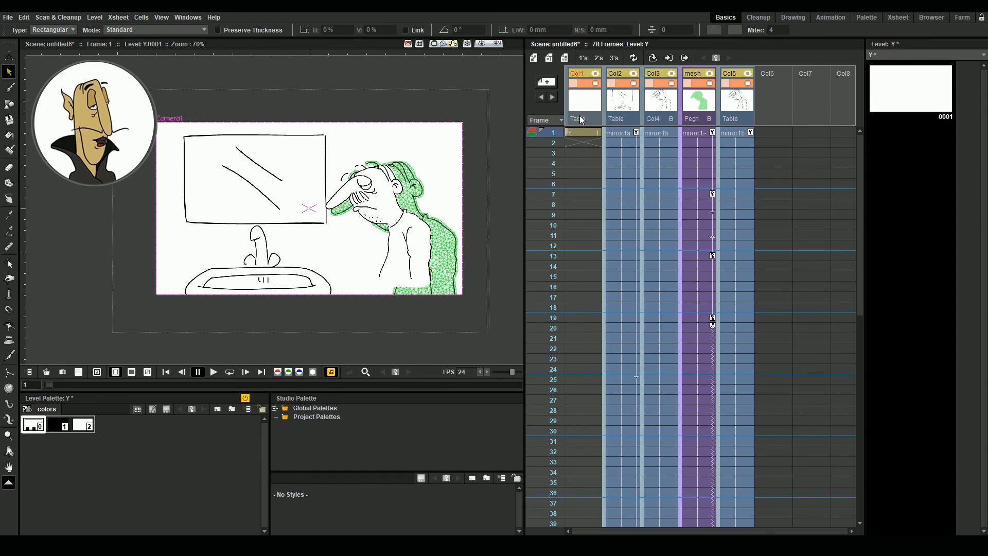
{"action": "left_click", "coordinate": [718, 119]}
{"action": "left_click_drag", "start_coordinate": [718, 118], "coordinate": [591, 119]}
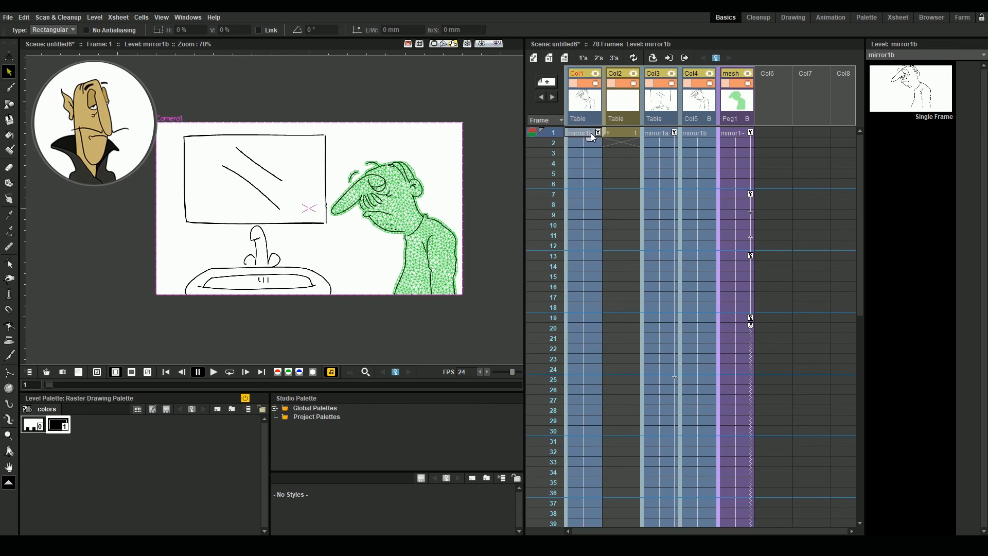
Extend the reflected character's exposure to frame 78 and keyframe it at frame 72 at about -130.6 mm E/W.
{"action": "left_click", "coordinate": [591, 133]}
{"action": "left_click_drag", "start_coordinate": [51, 385], "coordinate": [481, 383]}
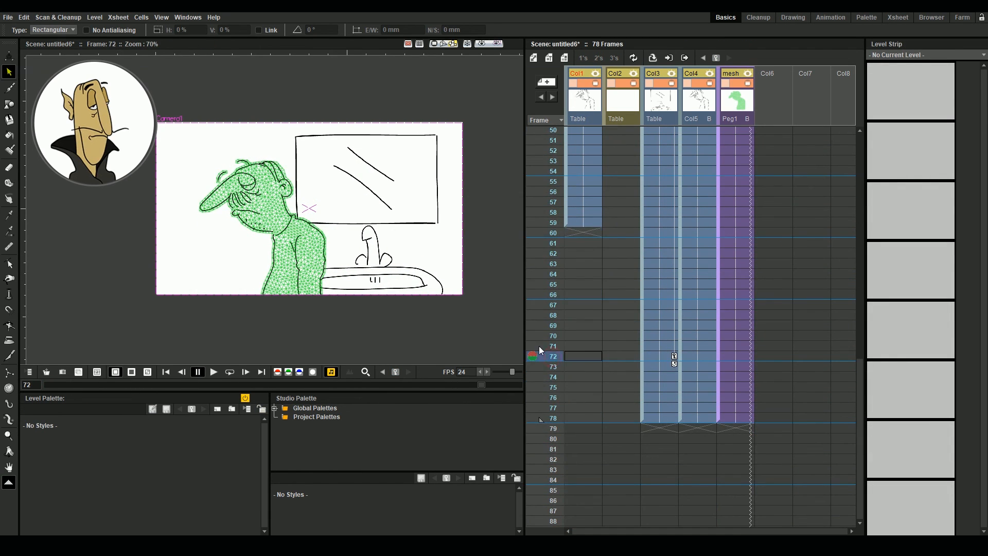
{"action": "left_click_drag", "start_coordinate": [580, 227], "coordinate": [608, 421]}
{"action": "left_click", "coordinate": [592, 356]}
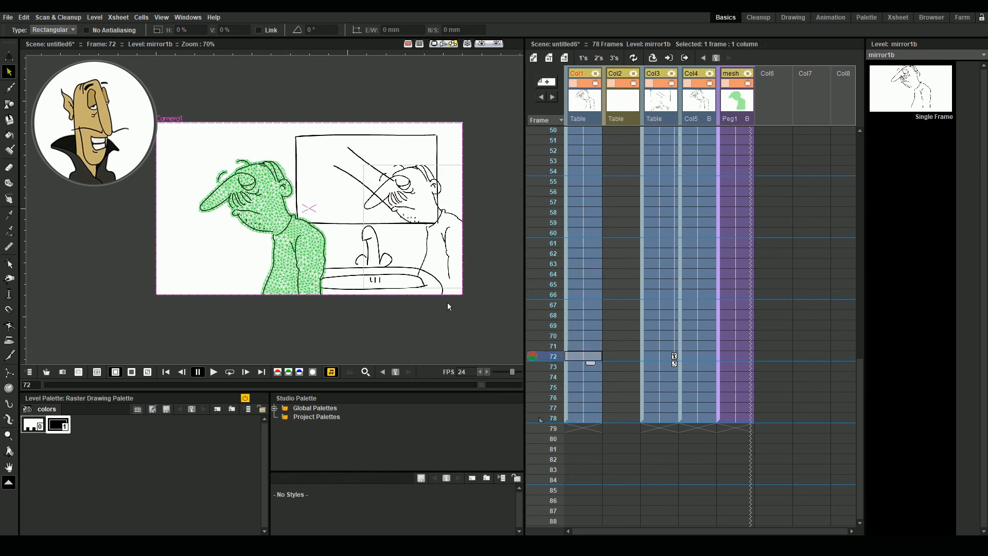
{"action": "left_click", "coordinate": [12, 58]}
{"action": "mouse_move", "coordinate": [418, 217]}
{"action": "left_mouse_down"}
{"action": "mouse_move", "coordinate": [294, 235]}
{"action": "mouse_move", "coordinate": [258, 250]}
{"action": "left_mouse_up"}
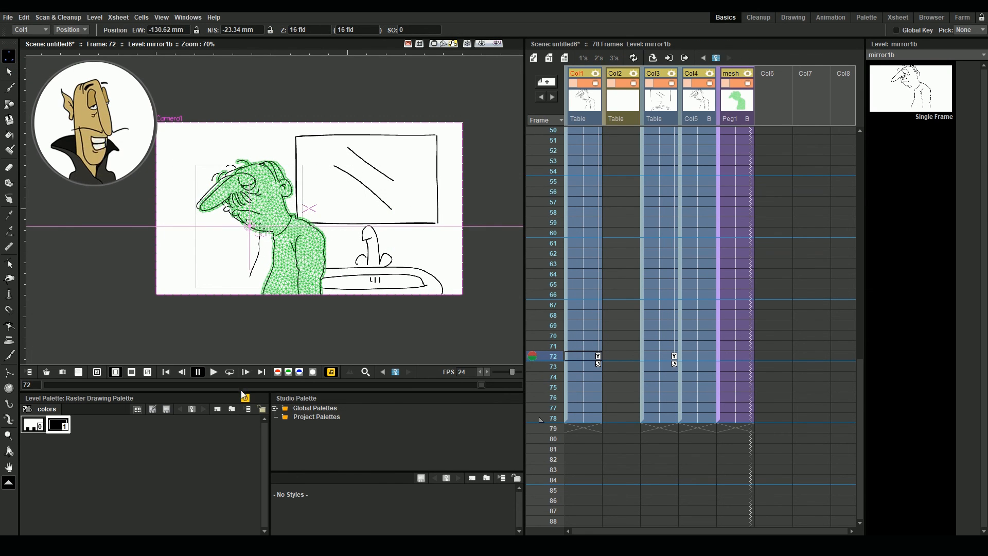
Extend the white mask drawing's exposure to frame 79 and scrub the start of the scene.
{"action": "scroll", "coordinate": [617, 309], "scroll_direction": "up", "scroll_amount": 10}
{"action": "left_click", "coordinate": [620, 132]}
{"action": "left_click_drag", "start_coordinate": [629, 137], "coordinate": [634, 417]}
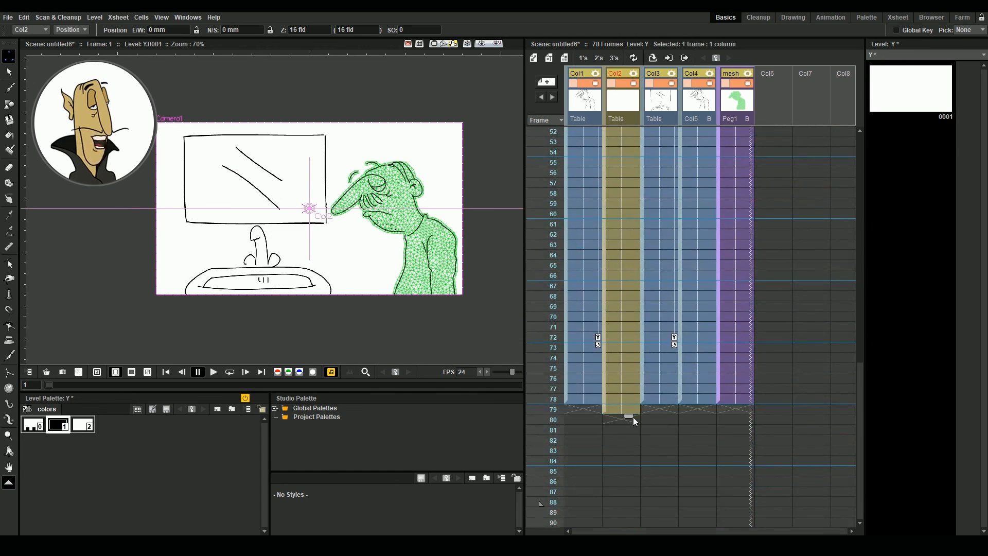
{"action": "left_click_drag", "start_coordinate": [68, 384], "coordinate": [36, 396]}
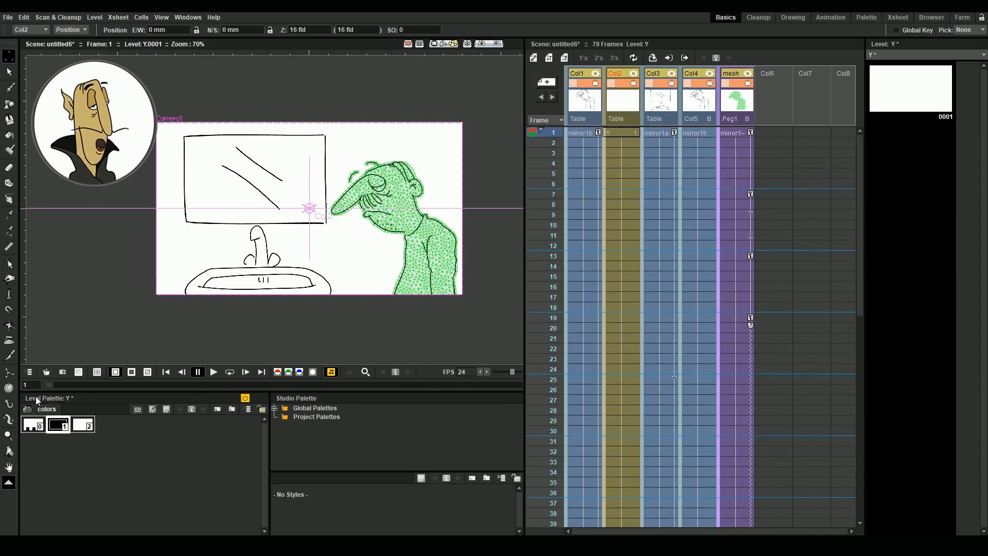
Recolour the mask's white fill style to salmon, with H 4, S 46 and V 100.
{"action": "left_click", "coordinate": [620, 133]}
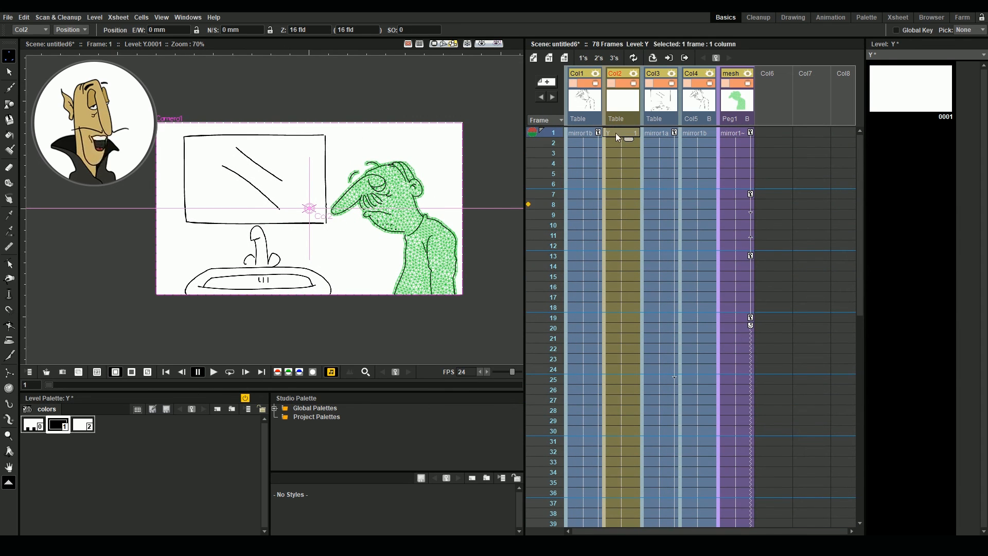
{"action": "double_click", "coordinate": [84, 426]}
{"action": "left_click", "coordinate": [593, 197]}
{"action": "left_click_drag", "start_coordinate": [612, 119], "coordinate": [826, 172]}
Go to frame 72 of the mask column and add blank drawings to the mask level up to number 72.
{"action": "scroll", "coordinate": [554, 342], "scroll_direction": "down", "scroll_amount": 5}
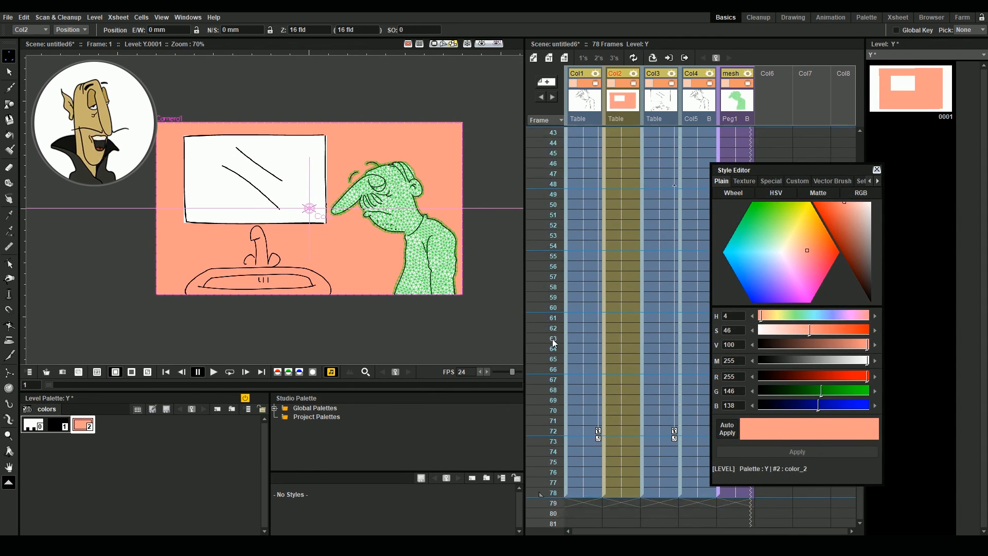
{"action": "left_click", "coordinate": [553, 431]}
{"action": "left_click", "coordinate": [622, 432]}
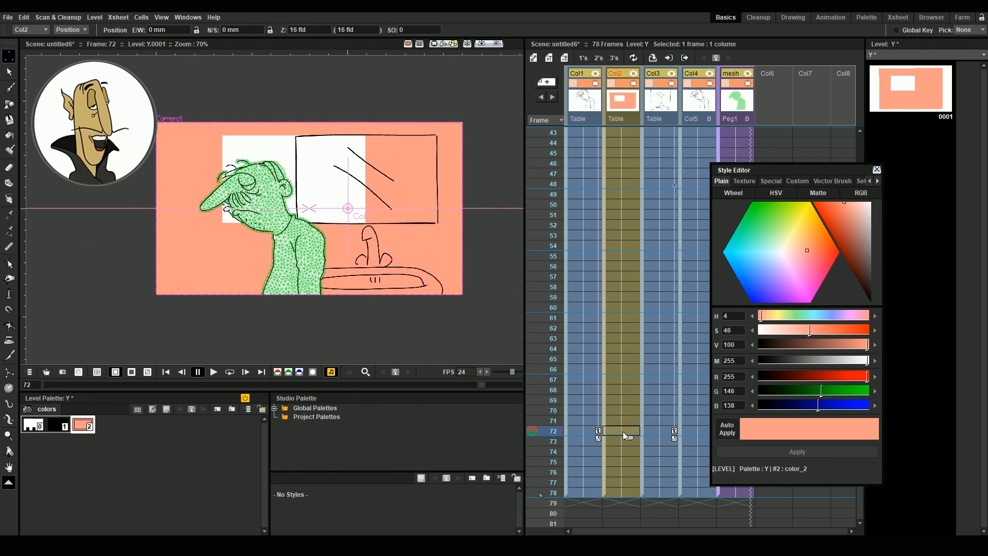
{"action": "scroll", "coordinate": [628, 360], "scroll_direction": "up", "scroll_amount": 3}
{"action": "left_click", "coordinate": [912, 90]}
{"action": "right_click", "coordinate": [911, 98]}
{"action": "left_click", "coordinate": [885, 321]}
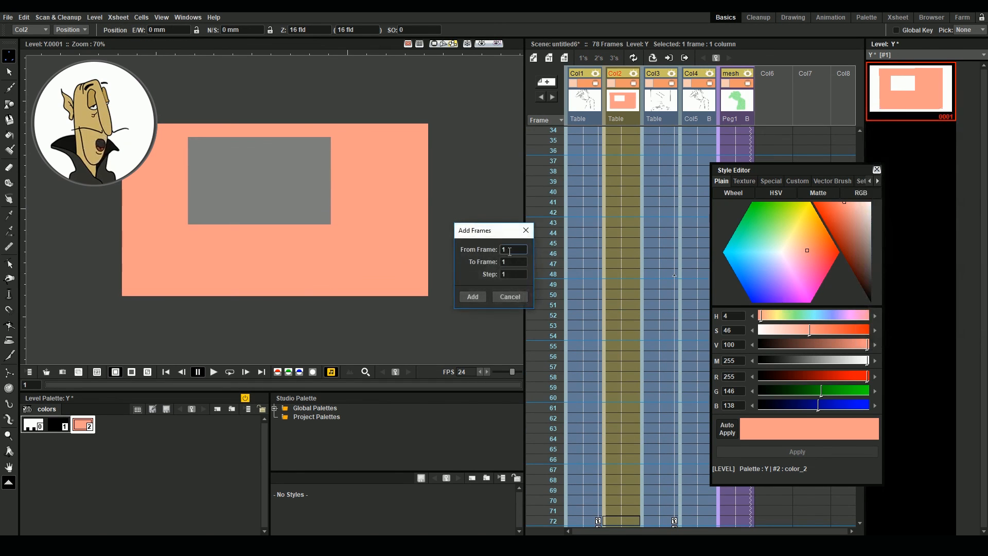
{"action": "left_click", "coordinate": [472, 296]}
Copy the whole mask artwork from drawing 1 and paste it into drawing 72.
{"action": "key", "text": "s"}
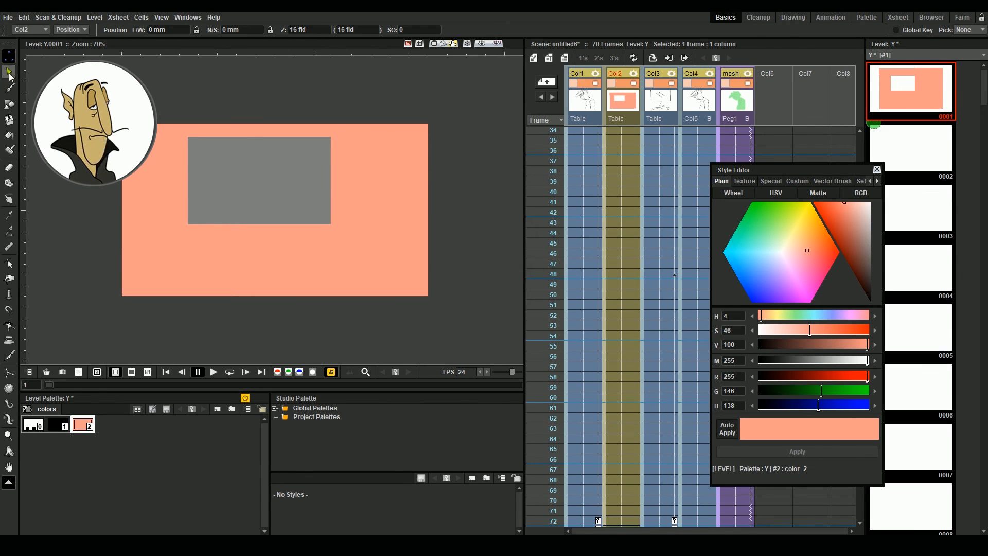
{"action": "key", "text": "ctrl+a"}
{"action": "scroll", "coordinate": [925, 232], "scroll_direction": "down", "scroll_amount": 15}
{"action": "left_click", "coordinate": [933, 452]}
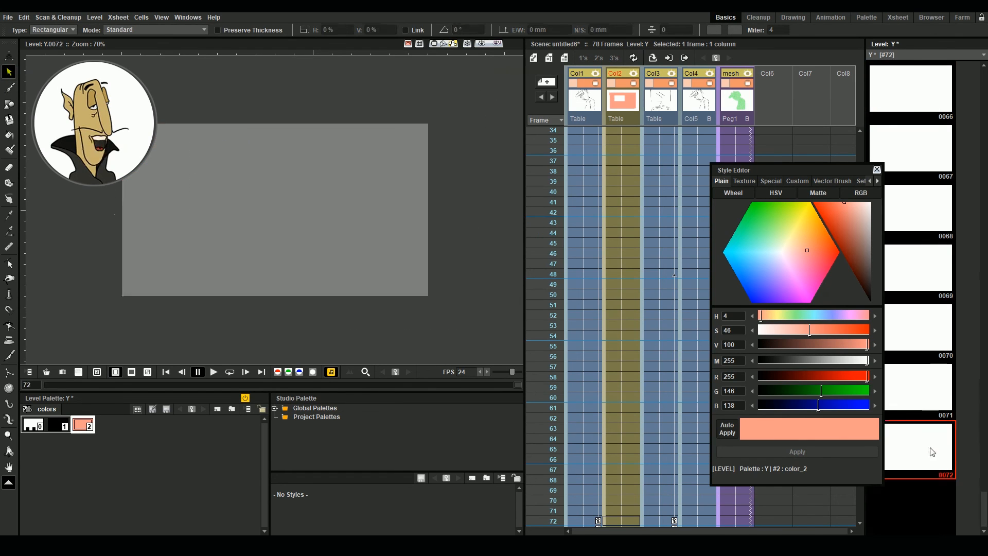
{"action": "key", "text": "ctrl+v"}
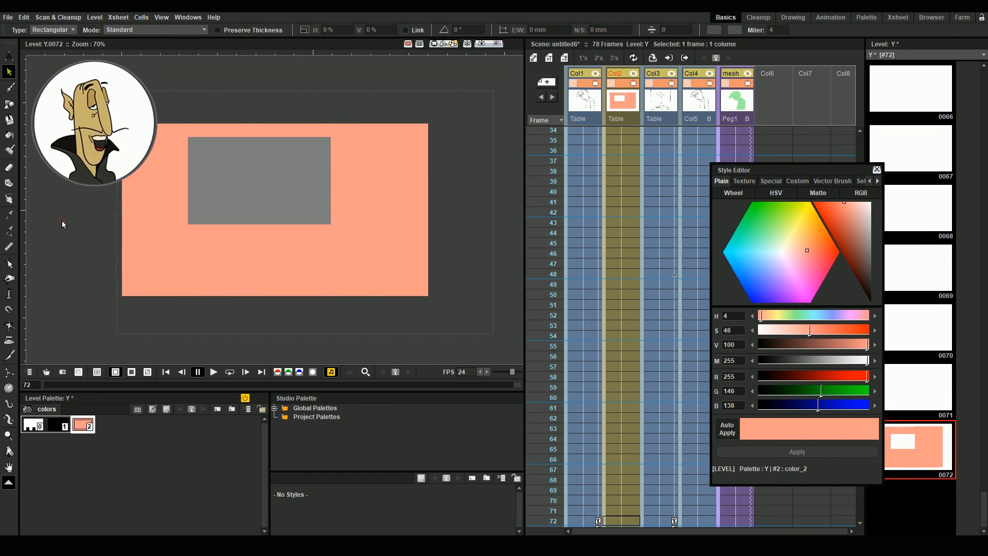
Expose mask drawing 72 at frame 78 of Col2.
{"action": "scroll", "coordinate": [626, 257], "scroll_direction": "down", "scroll_amount": 12}
{"action": "left_click", "coordinate": [626, 213]}
{"action": "type", "text": "72"}
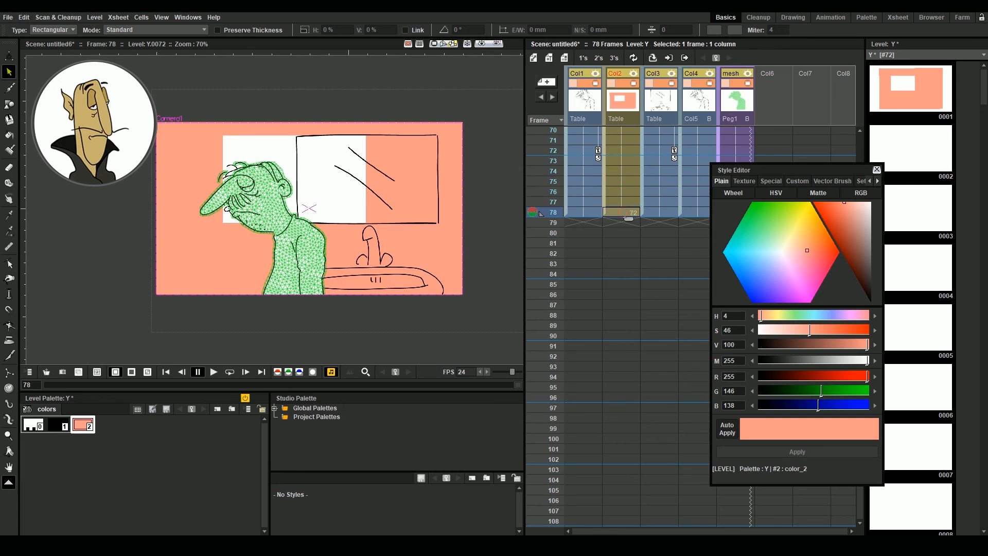
{"action": "key", "text": "Return"}
In mask drawing 72, shift both sides of the opening to fit the mirror and fill the area below it with salmon.
{"action": "left_click", "coordinate": [367, 156]}
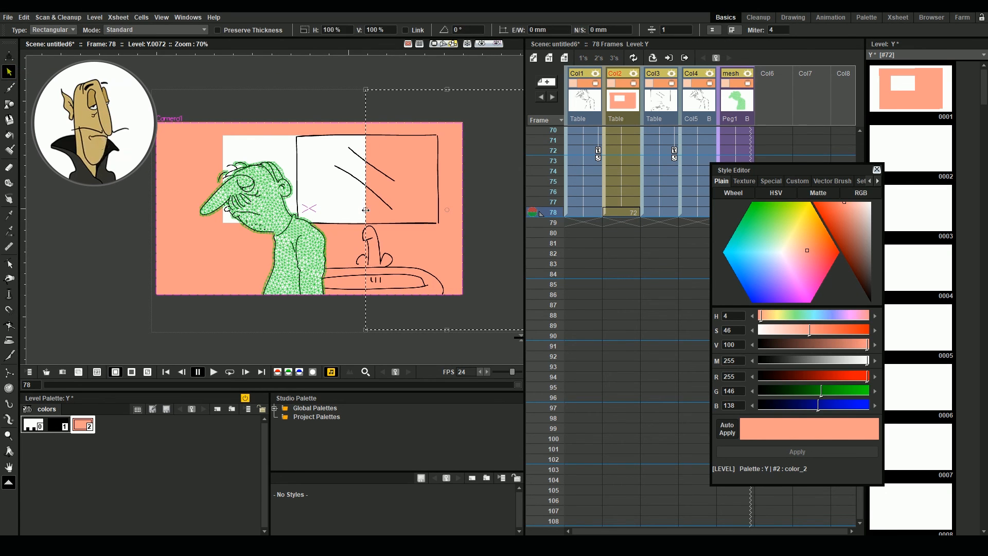
{"action": "left_click_drag", "start_coordinate": [366, 210], "coordinate": [438, 210]}
{"action": "left_click", "coordinate": [205, 158]}
{"action": "left_click", "coordinate": [223, 156]}
{"action": "left_click_drag", "start_coordinate": [225, 209], "coordinate": [300, 211]}
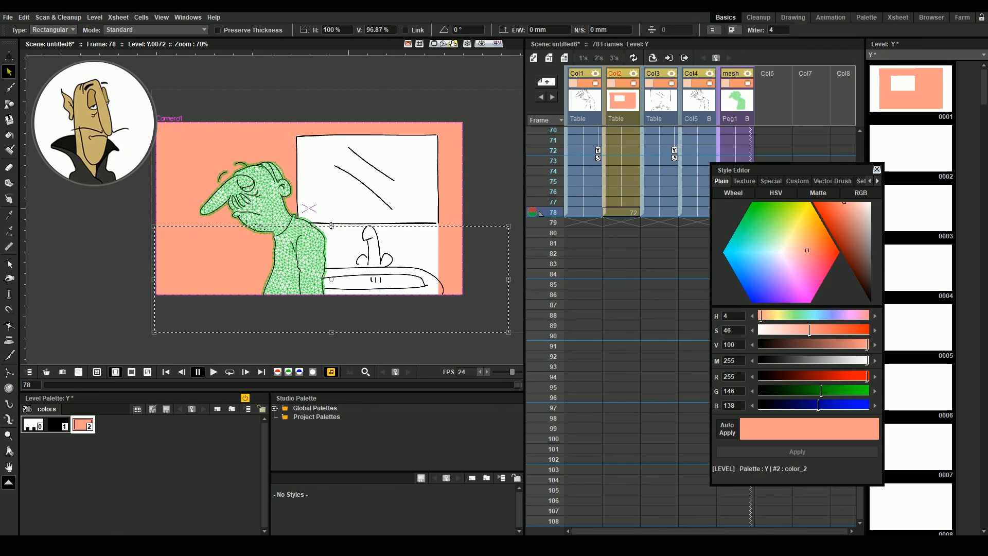
{"action": "key", "text": "f"}
{"action": "left_click", "coordinate": [426, 250]}
Inbetween mask drawings 1 to 72 with Linear interpolation.
{"action": "key", "text": "s"}
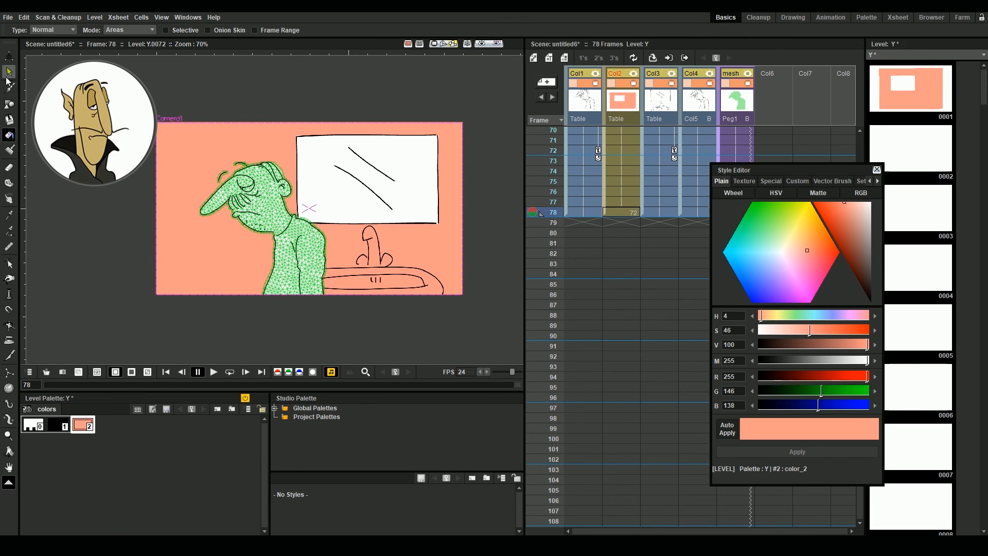
{"action": "left_click", "coordinate": [925, 100]}
{"action": "scroll", "coordinate": [935, 211], "scroll_direction": "down", "scroll_amount": 10}
{"action": "scroll", "coordinate": [935, 211], "scroll_direction": "down", "scroll_amount": 10}
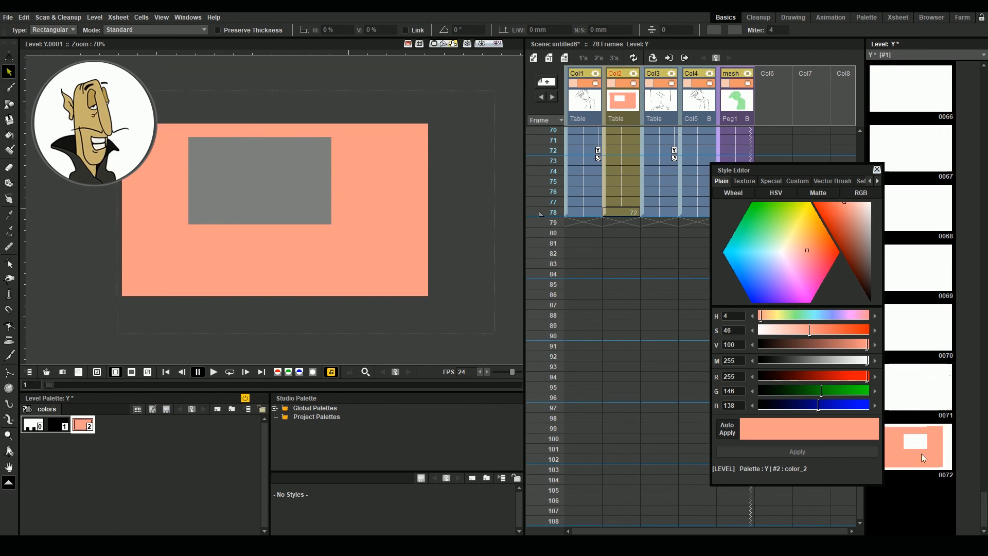
{"action": "left_click", "coordinate": [950, 406], "text": "shift"}
{"action": "left_click", "coordinate": [949, 400]}
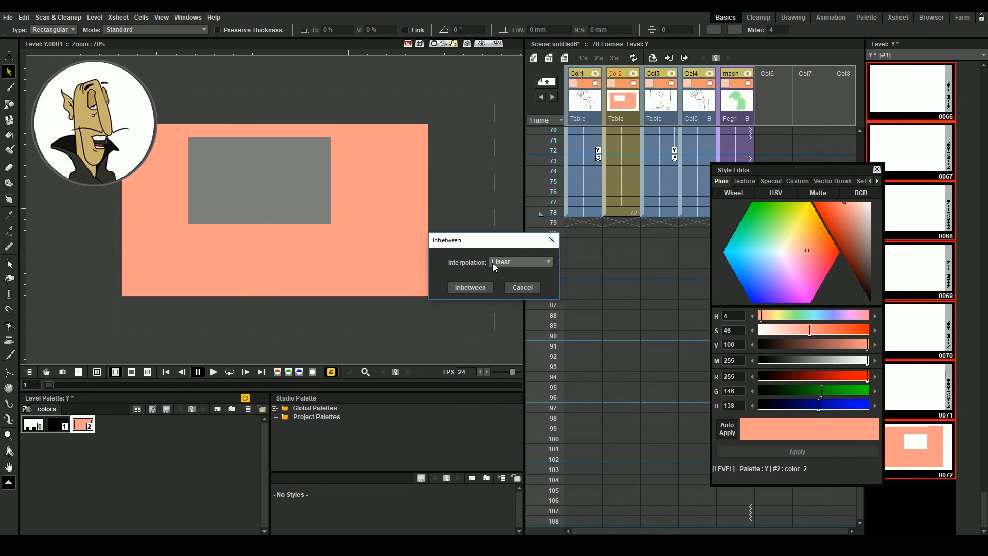
{"action": "left_click", "coordinate": [471, 287]}
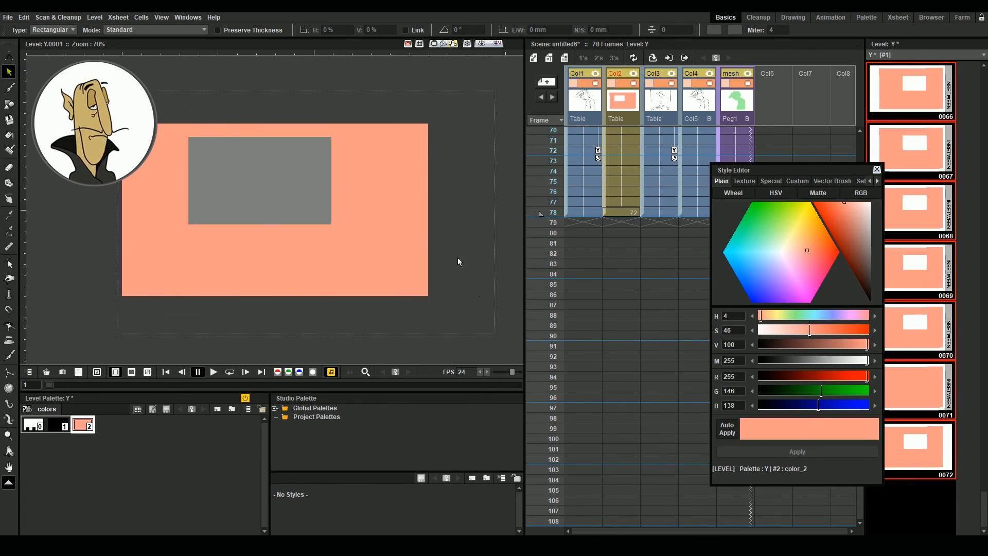
Scrub the scene to check the inbetweened mask, clear the artwork of drawing 71, and close the Style Editor.
{"action": "left_click_drag", "start_coordinate": [43, 384], "coordinate": [508, 372]}
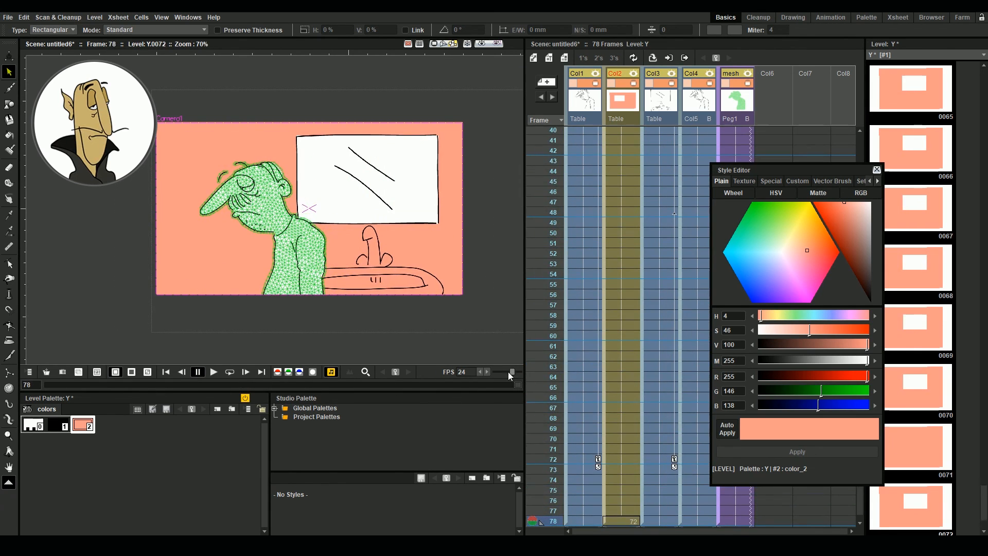
{"action": "left_click_drag", "start_coordinate": [830, 171], "coordinate": [771, 170]}
{"action": "left_click", "coordinate": [919, 267]}
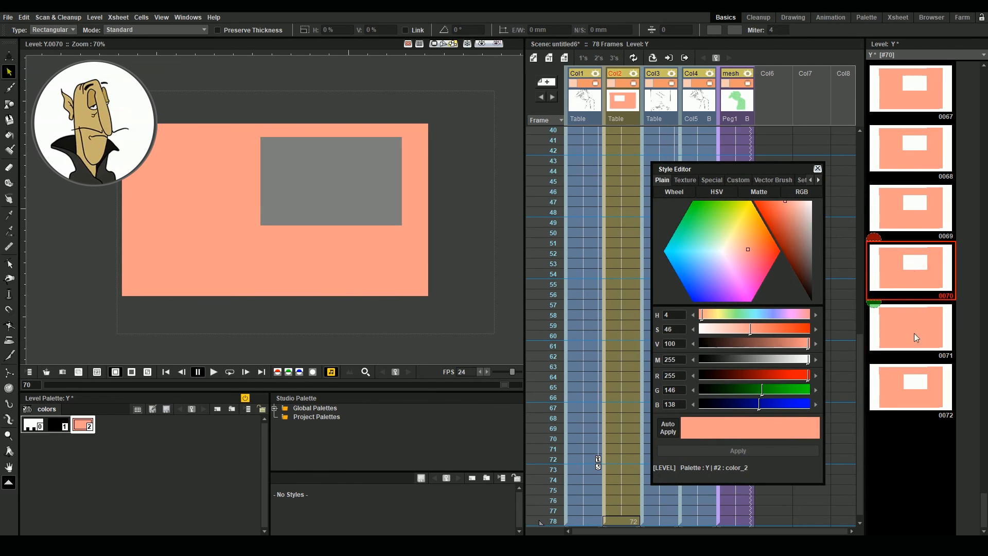
{"action": "left_click", "coordinate": [895, 275]}
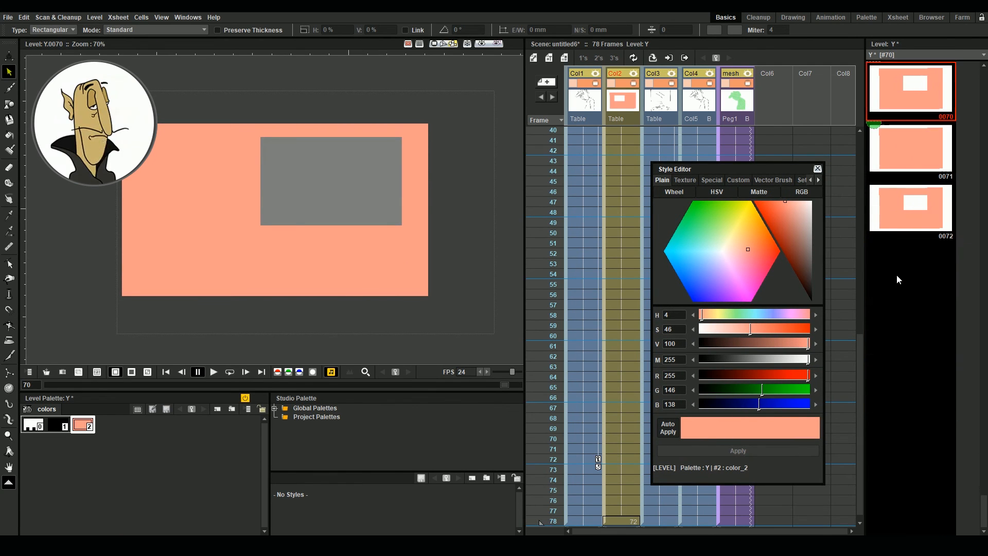
{"action": "scroll", "coordinate": [897, 275], "scroll_direction": "up", "scroll_amount": 1}
{"action": "left_click", "coordinate": [899, 390]}
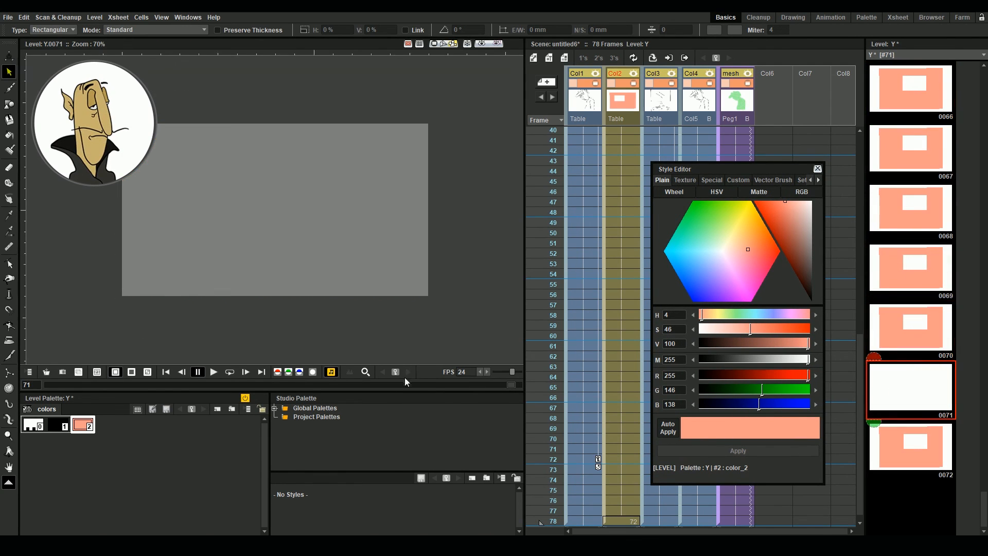
{"action": "left_click", "coordinate": [556, 379]}
{"action": "left_click_drag", "start_coordinate": [556, 379], "coordinate": [554, 347]}
{"action": "left_click", "coordinate": [818, 168]}
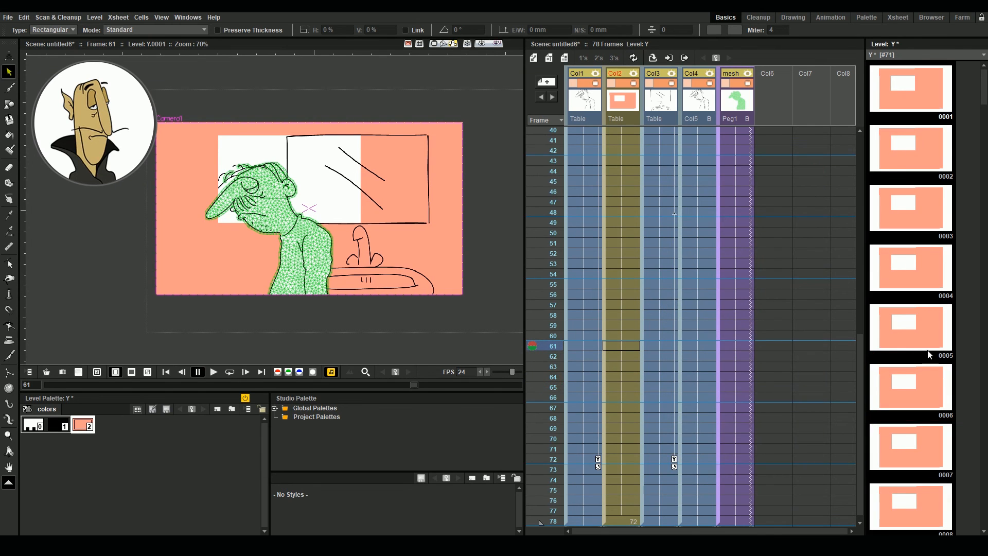
Delete the mask column's cells from frame 2 to frame 78.
{"action": "scroll", "coordinate": [927, 355], "scroll_direction": "down", "scroll_amount": 20}
{"action": "scroll", "coordinate": [635, 305], "scroll_direction": "up", "scroll_amount": 7}
{"action": "left_click", "coordinate": [627, 140]}
{"action": "scroll", "coordinate": [629, 306], "scroll_direction": "down", "scroll_amount": 10}
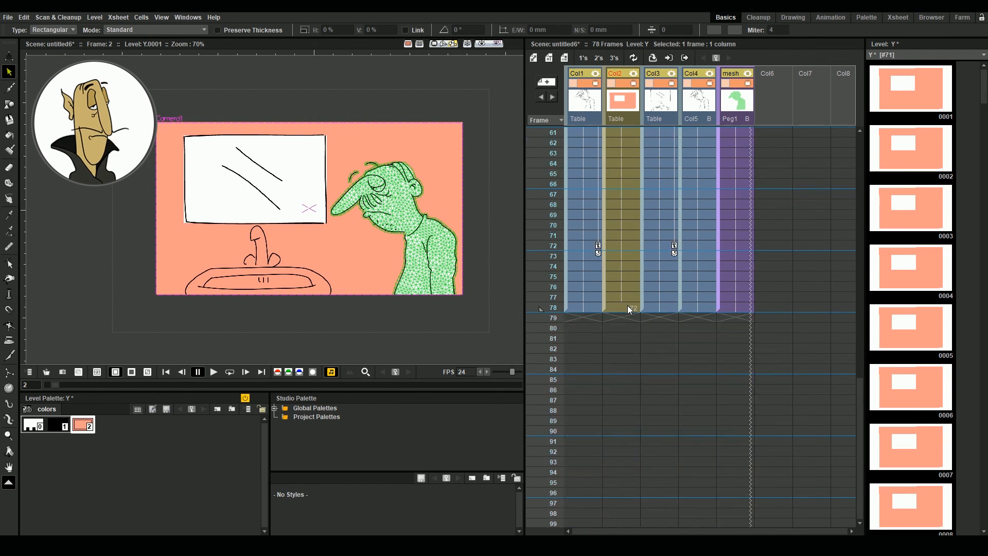
{"action": "left_click", "coordinate": [628, 305], "text": "shift"}
{"action": "key", "text": "Delete"}
Expose mask drawings 2 and 3 at frames 2 and 3 and extend the numbered sequence through drawing 72 at frame 72.
{"action": "scroll", "coordinate": [628, 306], "scroll_direction": "up", "scroll_amount": 10}
{"action": "left_click", "coordinate": [628, 144]}
{"action": "type", "text": "2"}
{"action": "key", "text": "Return"}
{"action": "type", "text": "3"}
{"action": "left_click", "coordinate": [629, 135]}
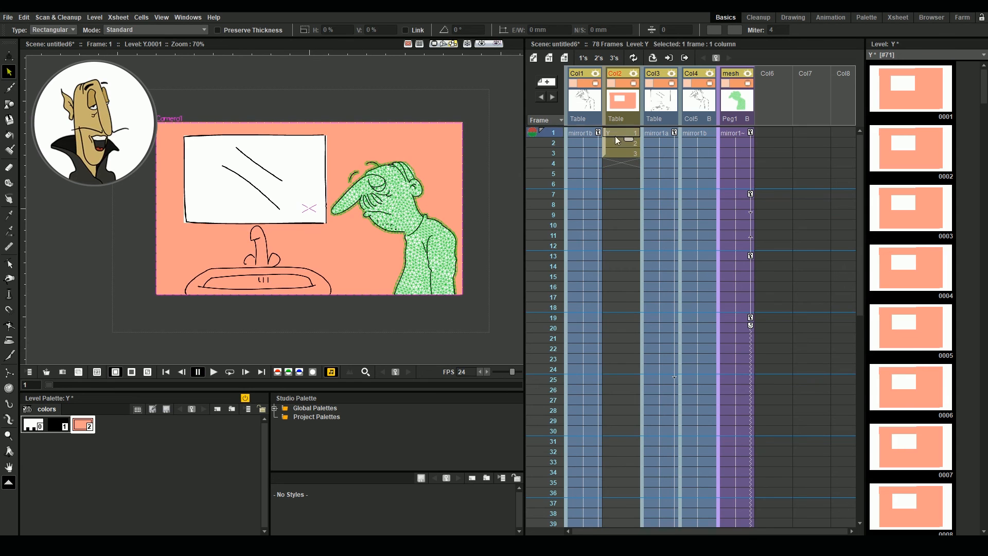
{"action": "left_click_drag", "start_coordinate": [630, 139], "coordinate": [630, 396]}
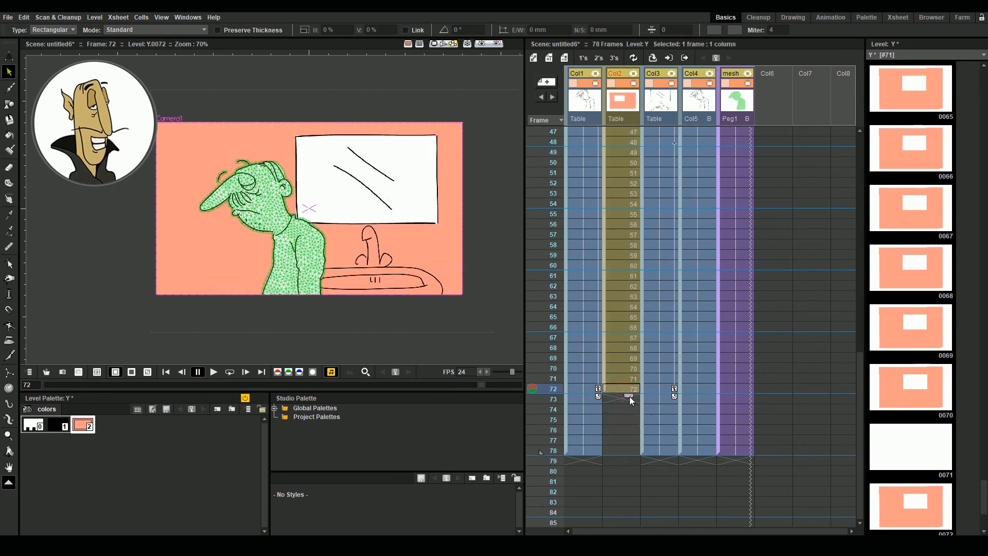
Hold mask drawing 72 through frame 78, inspect drawing 71, and scrub the scene back to frame 1.
{"action": "left_click", "coordinate": [623, 369]}
{"action": "left_click", "coordinate": [931, 403]}
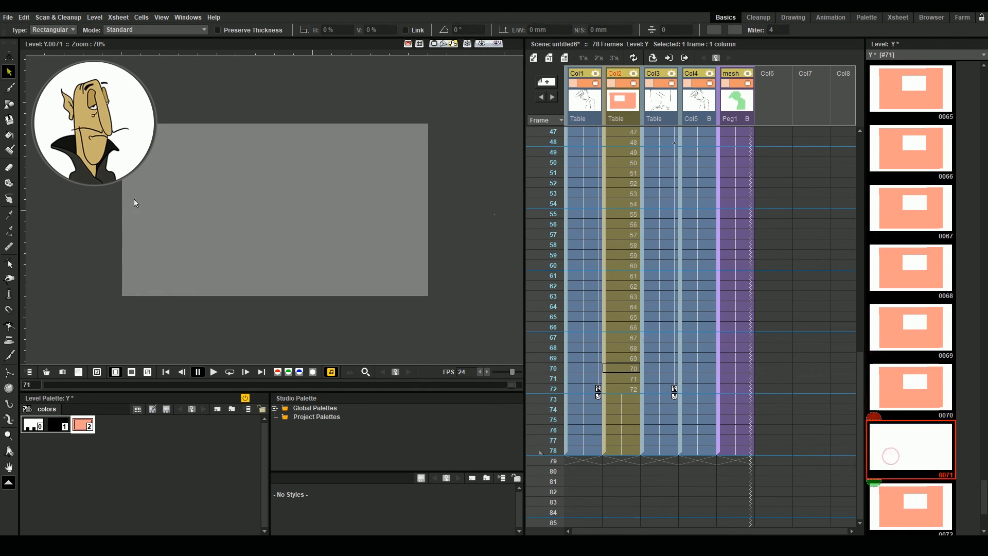
{"action": "left_click", "coordinate": [555, 348]}
{"action": "left_click_drag", "start_coordinate": [459, 386], "coordinate": [39, 369]}
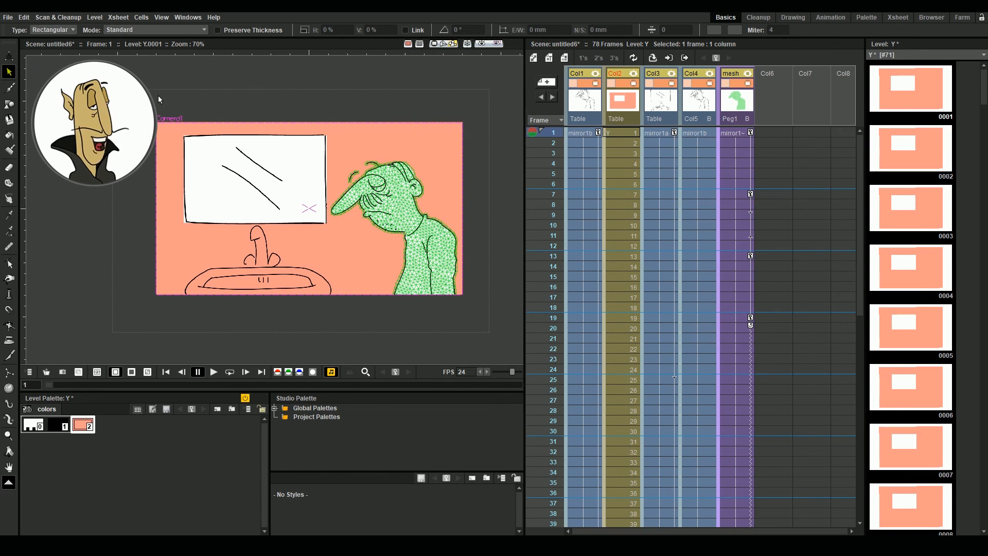
Set the interpolation of Peg1's E/W movement between frames 1 and 72 to Linear and return to the first frame.
{"action": "left_click", "coordinate": [9, 55]}
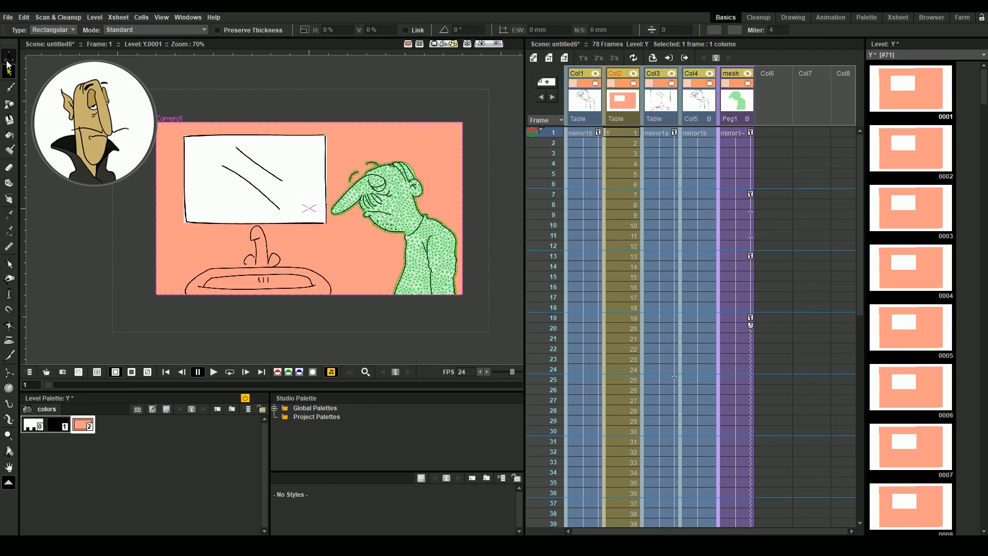
{"action": "left_click", "coordinate": [31, 29]}
{"action": "left_click", "coordinate": [25, 54]}
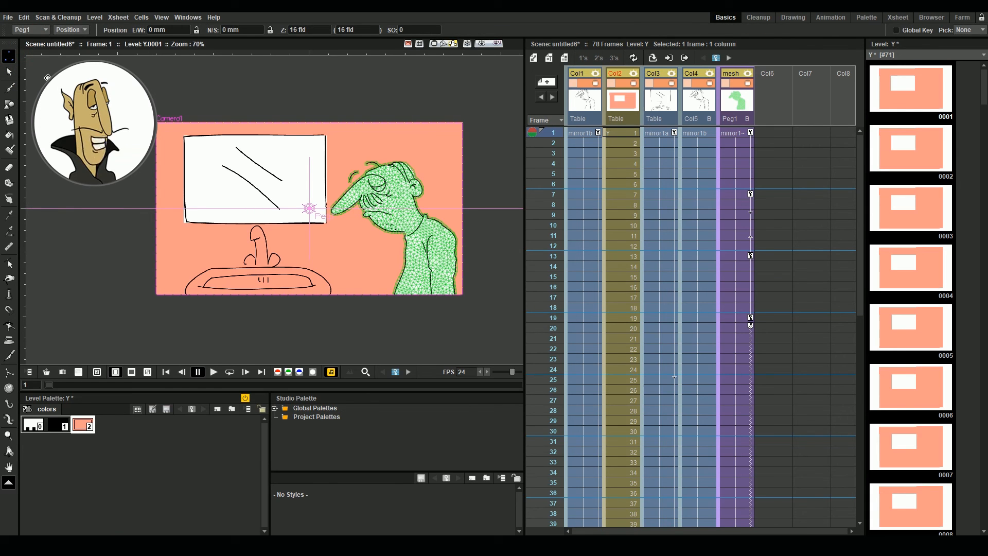
{"action": "left_click", "coordinate": [892, 18]}
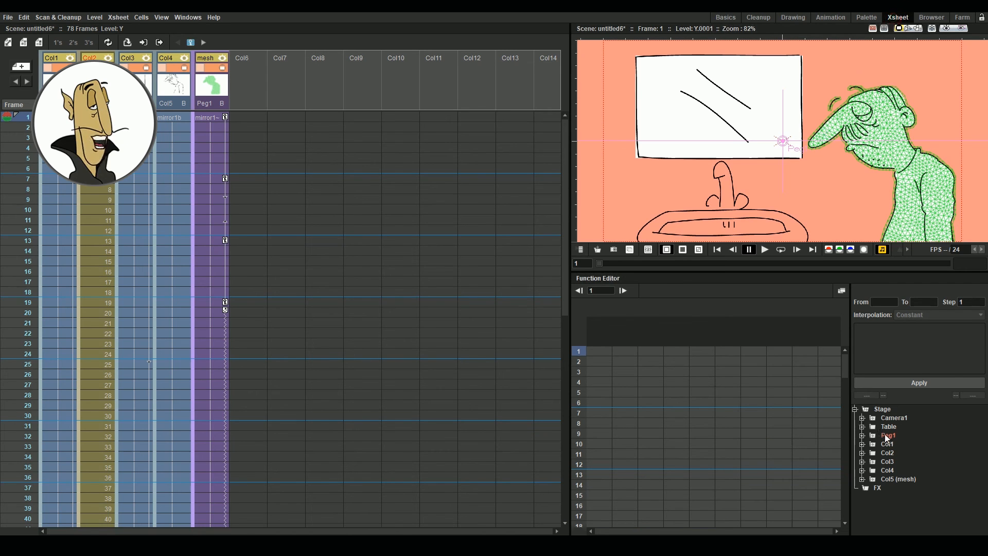
{"action": "left_click", "coordinate": [886, 437]}
{"action": "left_click", "coordinate": [600, 362]}
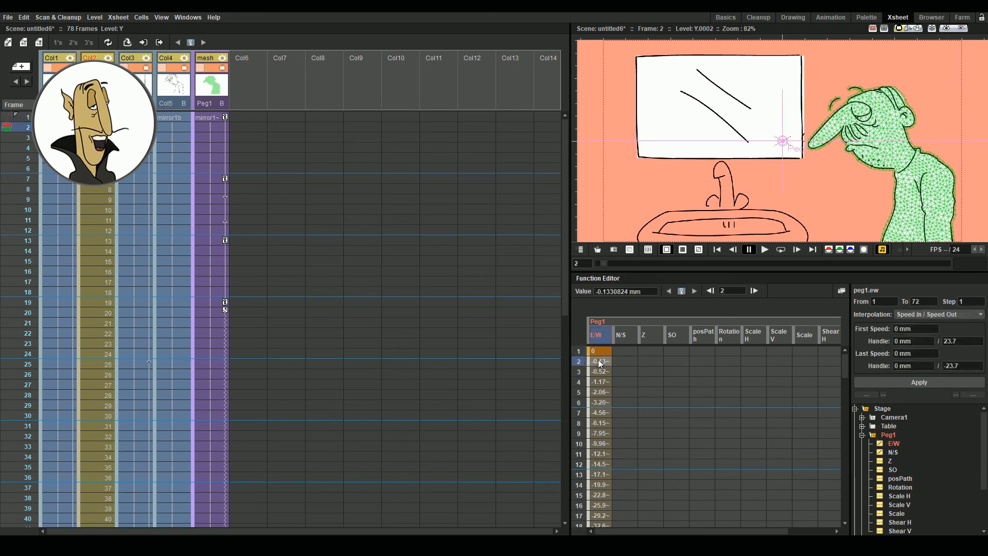
{"action": "left_click", "coordinate": [933, 315]}
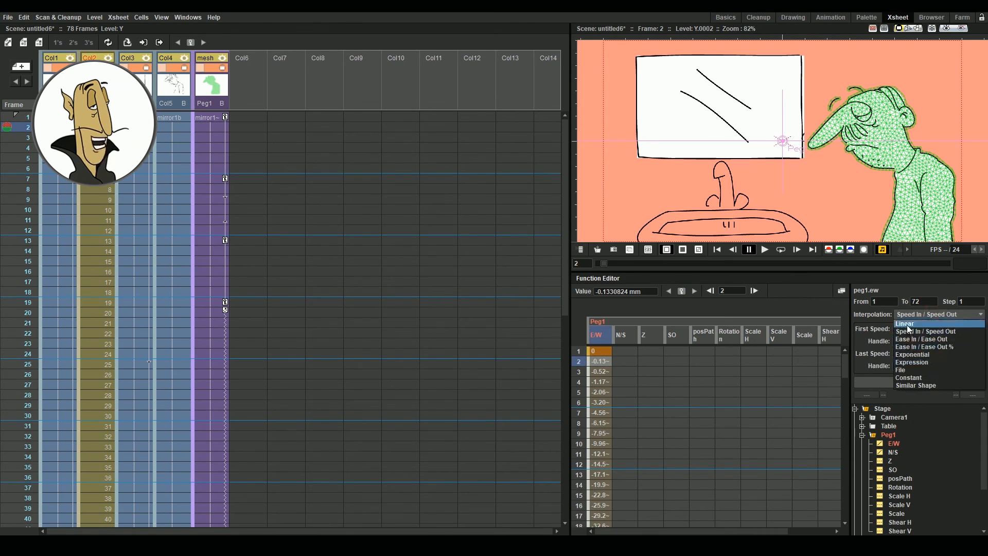
{"action": "left_click", "coordinate": [908, 324]}
{"action": "left_click", "coordinate": [916, 383]}
{"action": "scroll", "coordinate": [608, 384], "scroll_direction": "down", "scroll_amount": 4}
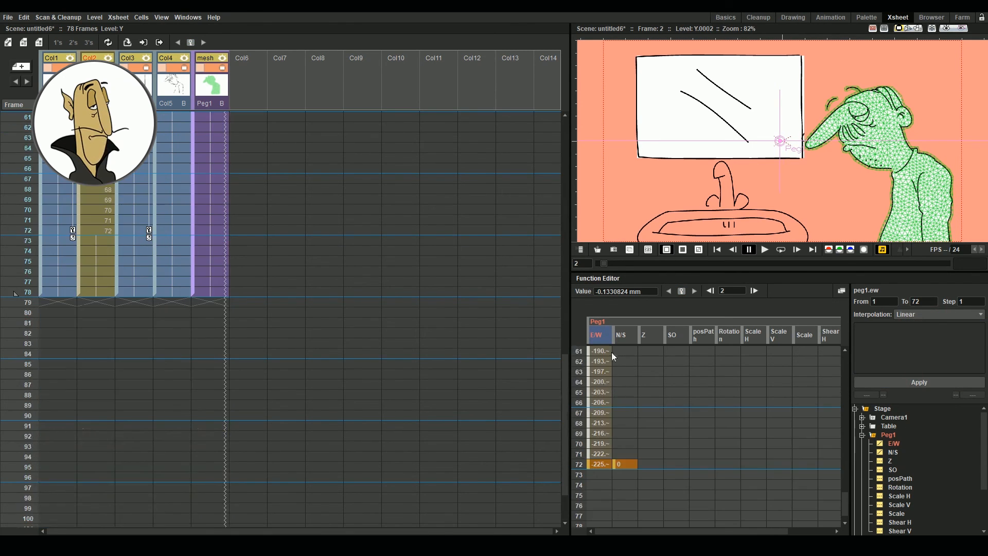
{"action": "left_click", "coordinate": [726, 17]}
{"action": "mouse_move", "coordinate": [52, 385]}
{"action": "left_mouse_down"}
{"action": "mouse_move", "coordinate": [456, 380]}
{"action": "mouse_move", "coordinate": [57, 401]}
{"action": "mouse_move", "coordinate": [521, 381]}
{"action": "mouse_move", "coordinate": [47, 385]}
{"action": "left_mouse_up"}
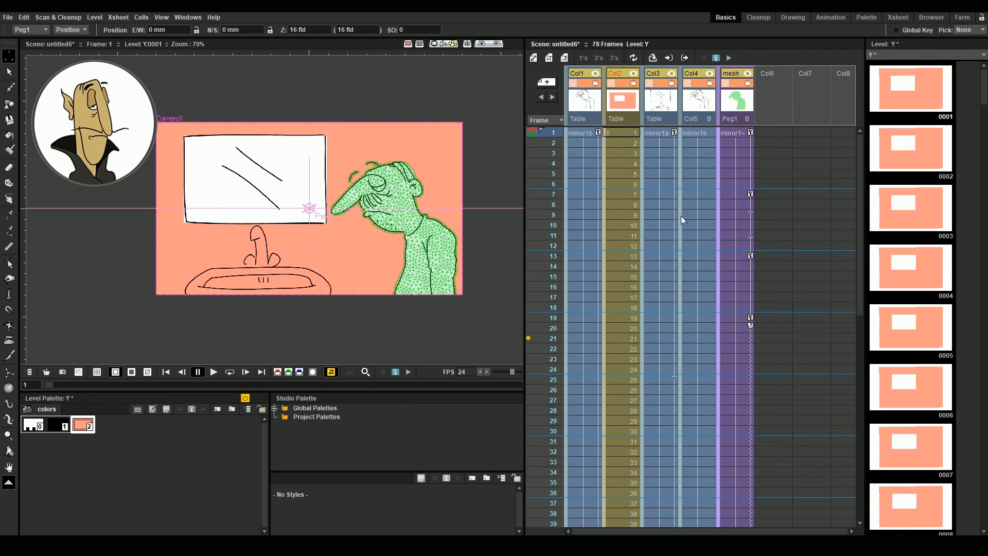
Set the interpolation of Col3's E/W movement between frames 1 and 72 to Linear.
{"action": "left_click", "coordinate": [660, 143]}
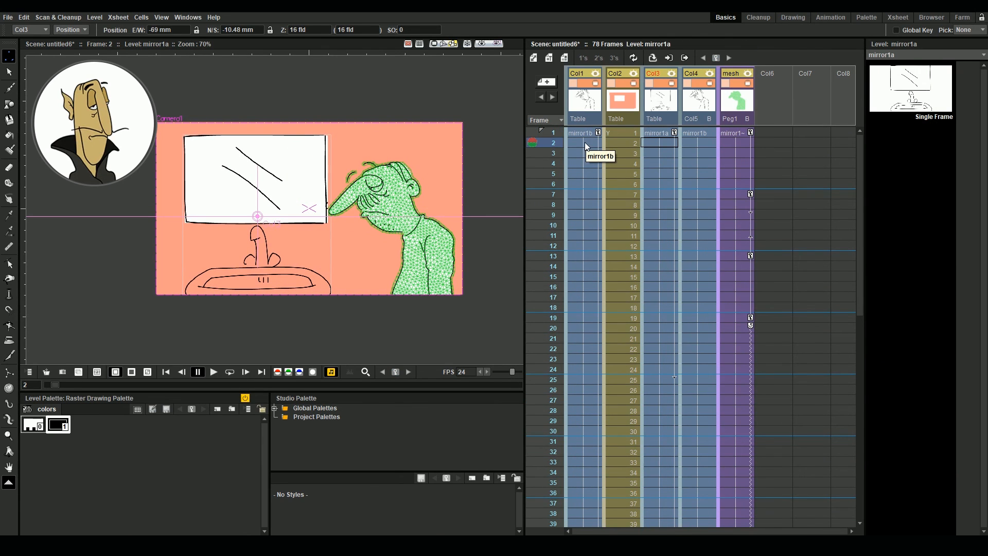
{"action": "left_click", "coordinate": [897, 18]}
{"action": "scroll", "coordinate": [887, 489], "scroll_direction": "down", "scroll_amount": 1}
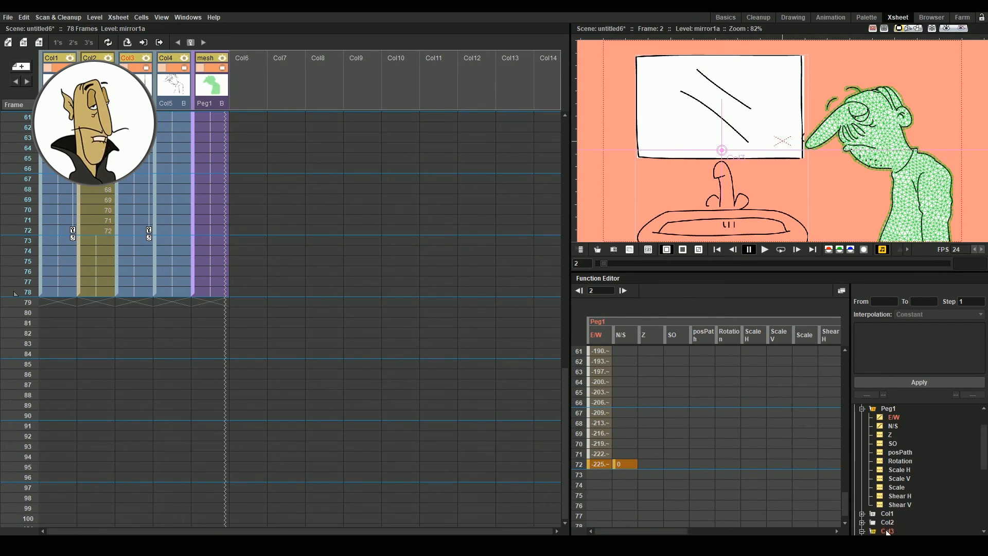
{"action": "left_click", "coordinate": [886, 531]}
{"action": "left_click", "coordinate": [667, 371]}
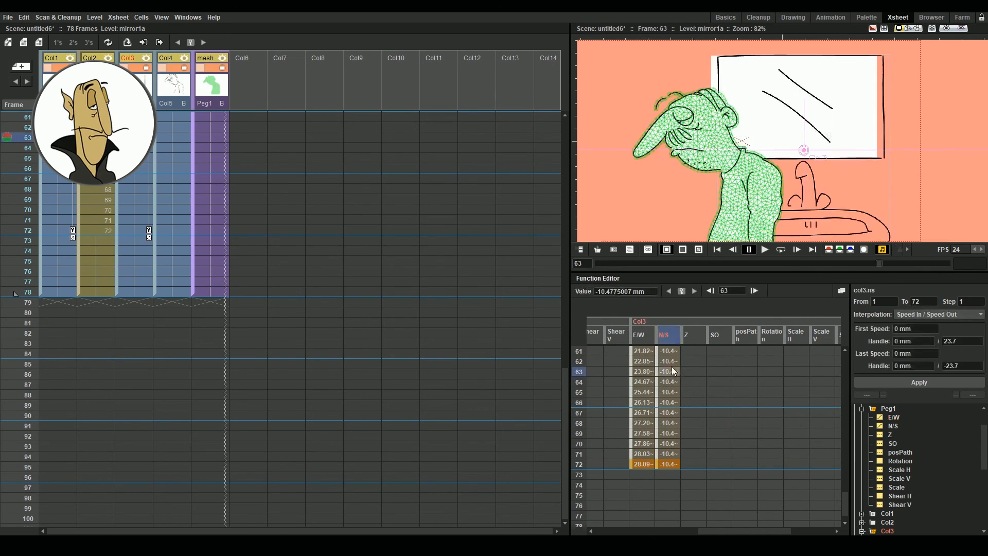
{"action": "left_click", "coordinate": [905, 315]}
{"action": "left_click", "coordinate": [643, 392]}
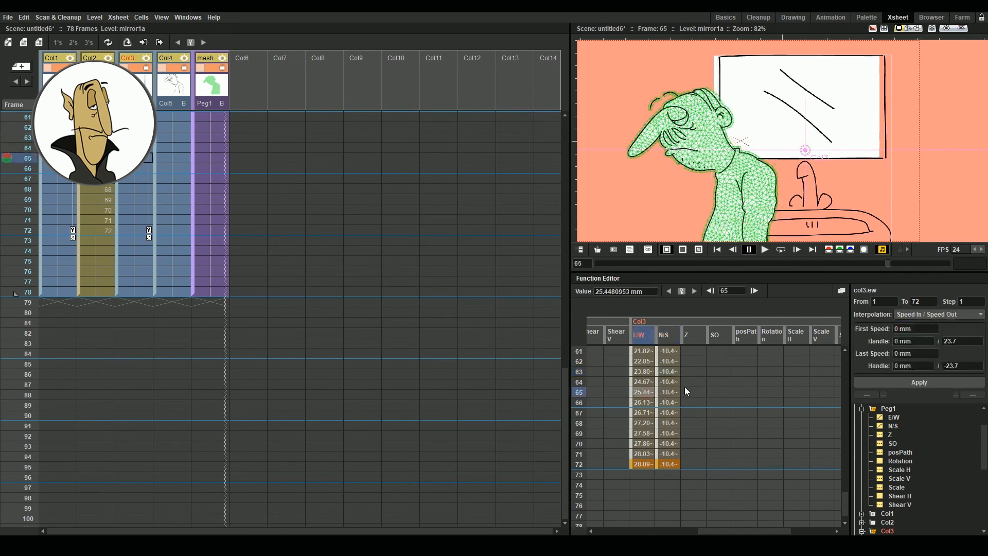
{"action": "left_click", "coordinate": [909, 314]}
{"action": "left_click", "coordinate": [915, 328]}
{"action": "left_click", "coordinate": [916, 382]}
Set the interpolation of Col3's N/S movement to Linear and return to frame 1.
{"action": "left_click", "coordinate": [668, 382]}
{"action": "left_click", "coordinate": [924, 315]}
{"action": "left_click", "coordinate": [924, 325]}
{"action": "left_click", "coordinate": [925, 383]}
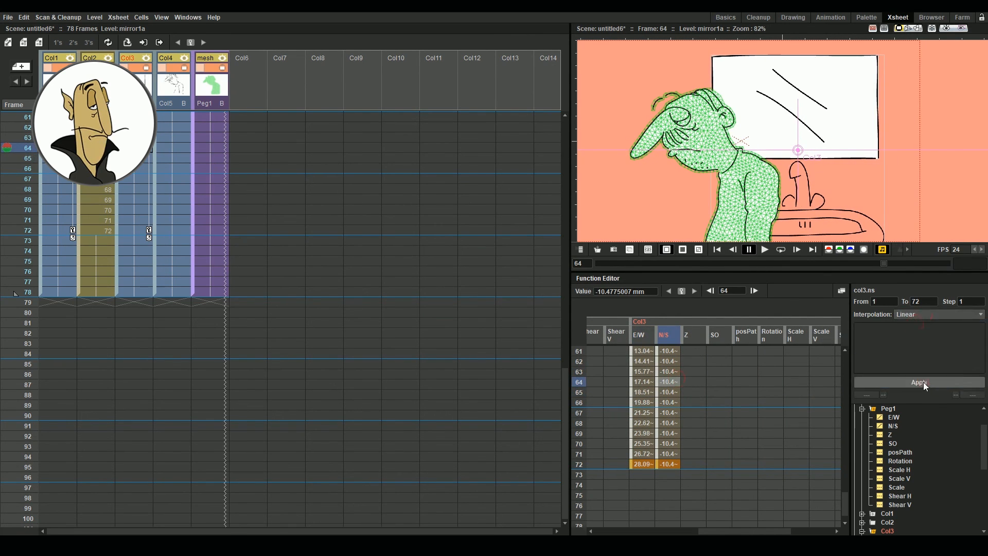
{"action": "scroll", "coordinate": [691, 393], "scroll_direction": "up", "scroll_amount": 7}
{"action": "left_click", "coordinate": [726, 17]}
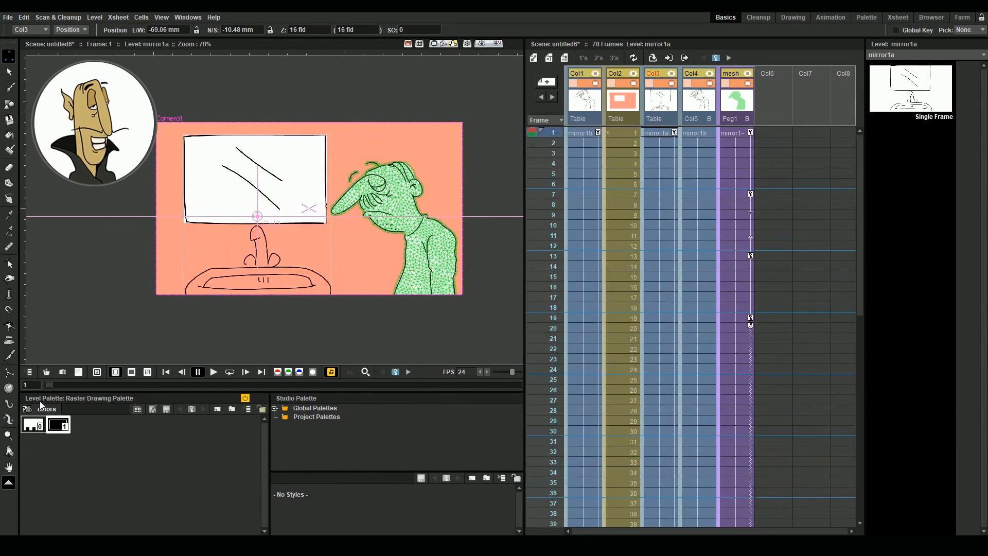
Recolor the mask level's style 2 to white by setting its saturation to 0.
{"action": "left_click", "coordinate": [631, 134]}
{"action": "double_click", "coordinate": [82, 425]}
{"action": "left_click_drag", "start_coordinate": [736, 329], "coordinate": [688, 335]}
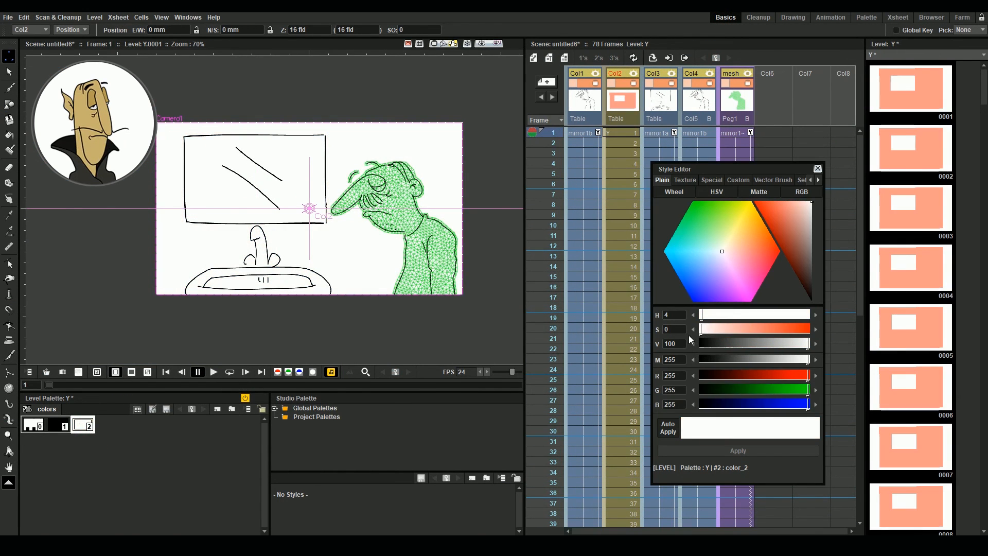
{"action": "left_click", "coordinate": [817, 169]}
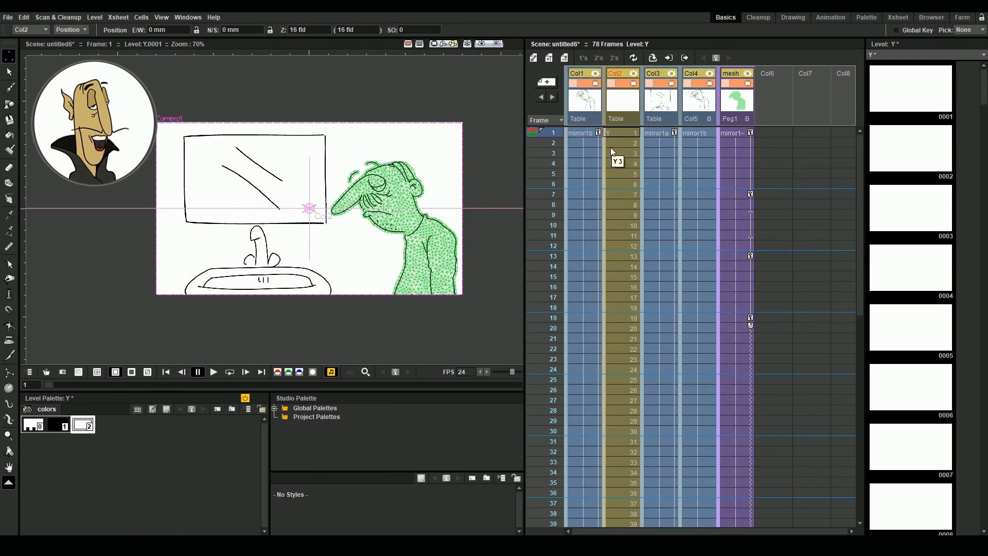
Hide the mask column and shift Col1's reflection at frame 72 to an E/W position of about -140.86 mm.
{"action": "mouse_move", "coordinate": [556, 143]}
{"action": "left_mouse_down"}
{"action": "mouse_move", "coordinate": [543, 292]}
{"action": "mouse_move", "coordinate": [554, 523]}
{"action": "mouse_move", "coordinate": [586, 115]}
{"action": "mouse_move", "coordinate": [587, 130]}
{"action": "left_mouse_up"}
{"action": "left_click", "coordinate": [584, 134]}
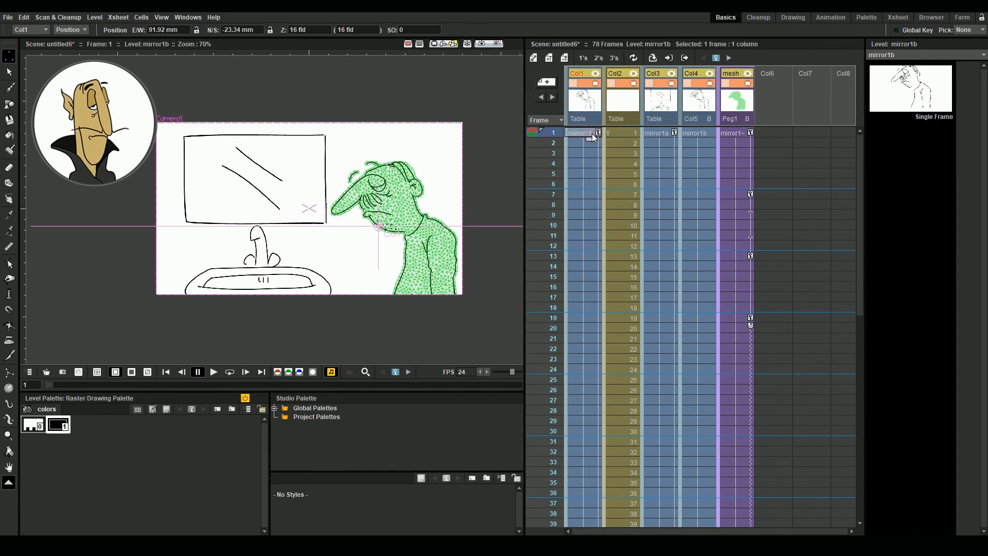
{"action": "left_click_drag", "start_coordinate": [555, 134], "coordinate": [545, 227]}
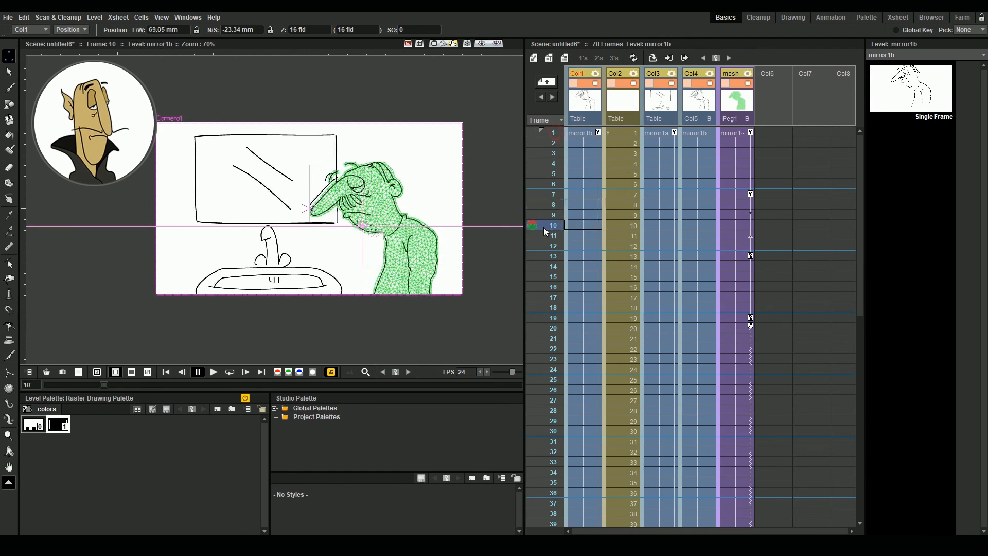
{"action": "scroll", "coordinate": [545, 234], "scroll_direction": "down", "scroll_amount": 11}
{"action": "left_click", "coordinate": [556, 184]}
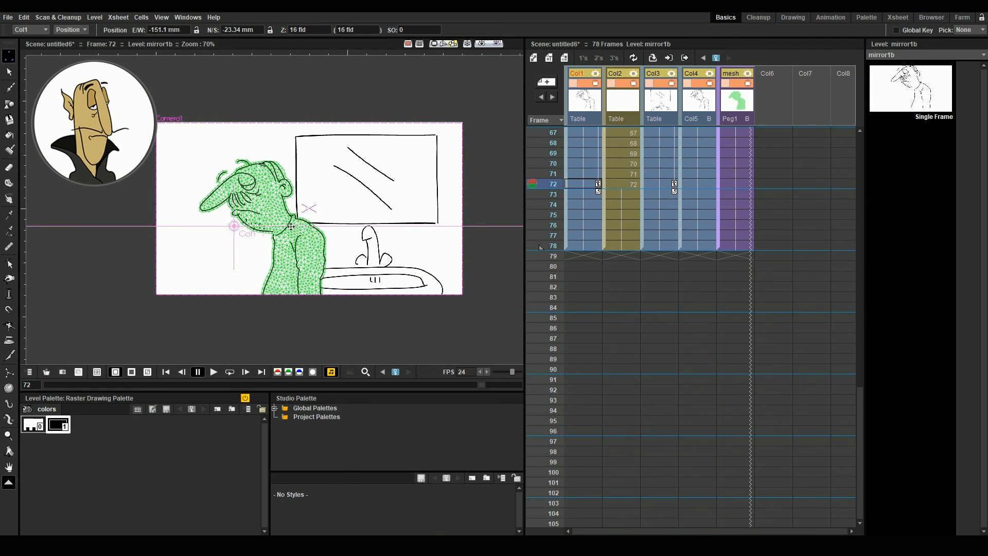
{"action": "left_click", "coordinate": [634, 82]}
{"action": "left_click_drag", "start_coordinate": [286, 223], "coordinate": [310, 222]}
{"action": "key", "text": "ctrl+z"}
{"action": "left_click", "coordinate": [581, 184]}
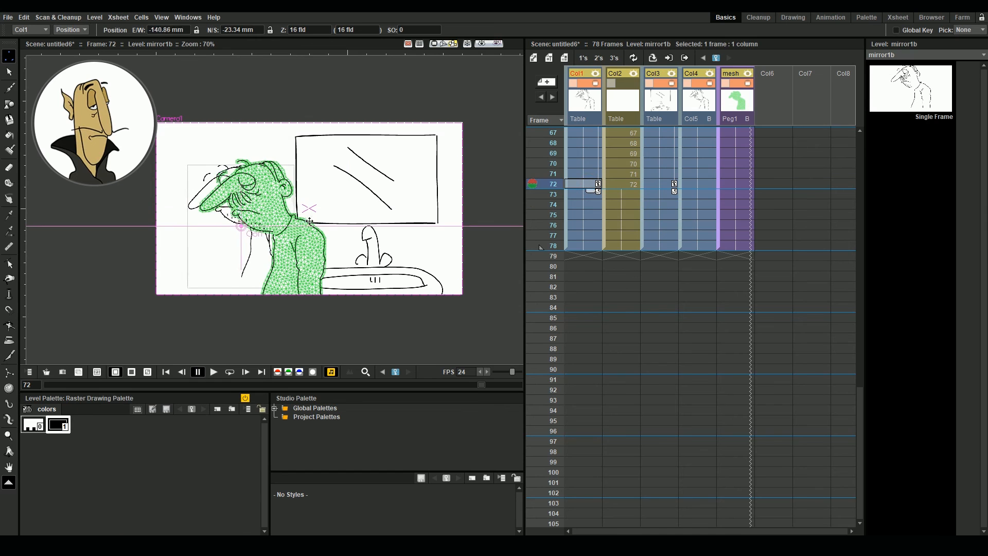
Hide the mesh display and move Col1's reflection at frame 72 to an E/W position of about -133.35 mm.
{"action": "left_click", "coordinate": [634, 82]}
{"action": "left_click", "coordinate": [212, 372]}
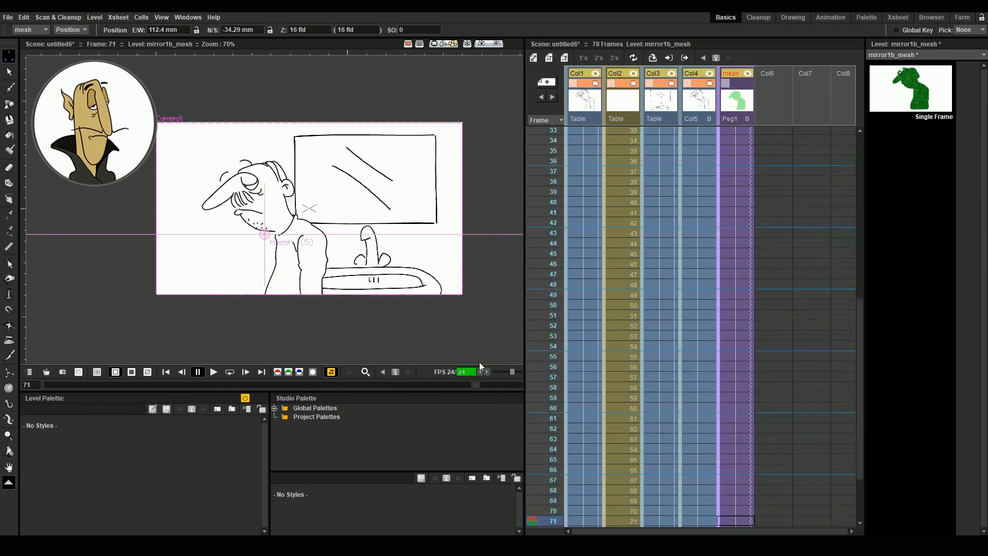
{"action": "left_click", "coordinate": [623, 459]}
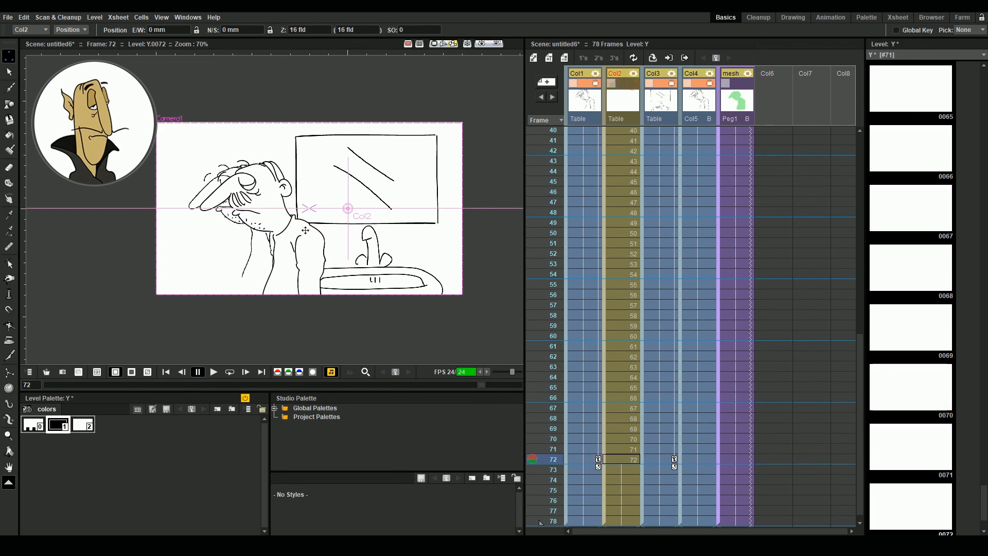
{"action": "left_click_drag", "start_coordinate": [280, 227], "coordinate": [287, 227]}
{"action": "left_click", "coordinate": [580, 459]}
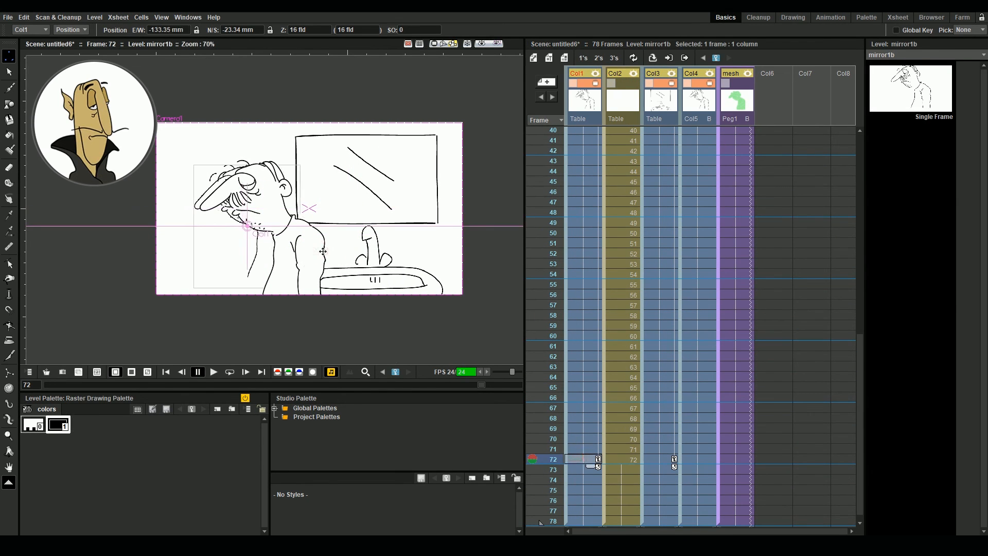
Shift Col1's reflection at frame 1 to an E/W position of about 78.26 mm.
{"action": "left_click_drag", "start_coordinate": [481, 385], "coordinate": [49, 385]}
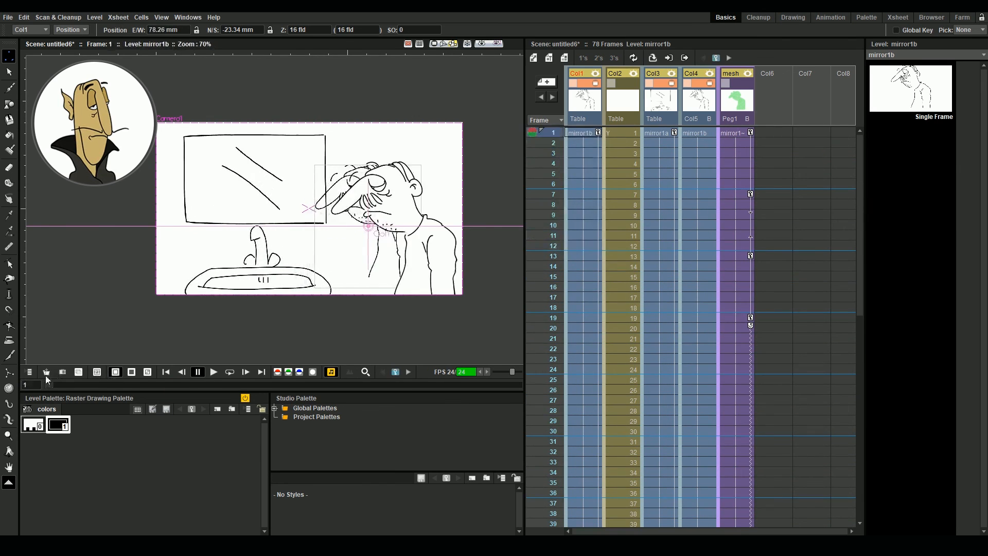
{"action": "left_click", "coordinate": [578, 134]}
{"action": "left_click", "coordinate": [587, 145]}
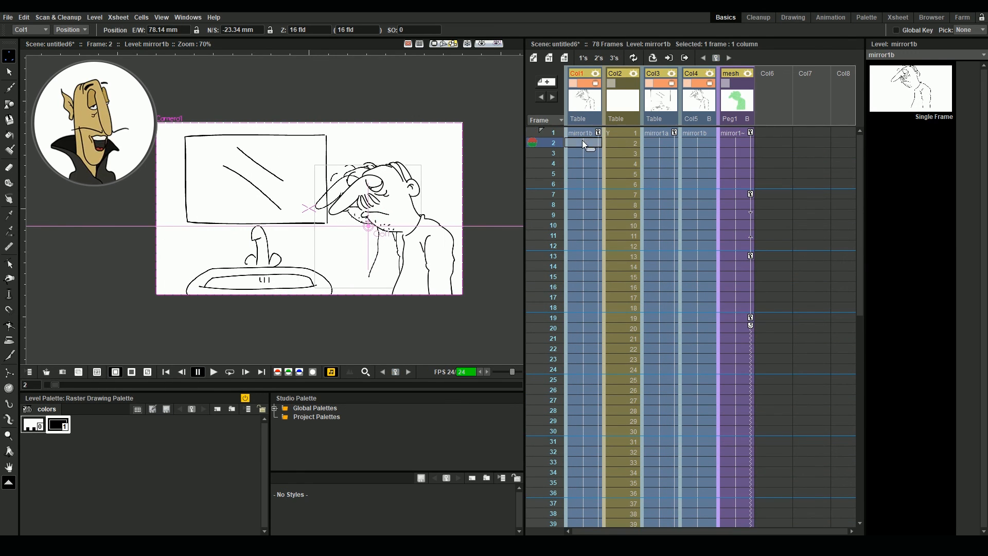
Set the interpolation of Col1's E/W movement between frames 1 and 72 to Linear.
{"action": "left_click", "coordinate": [898, 17]}
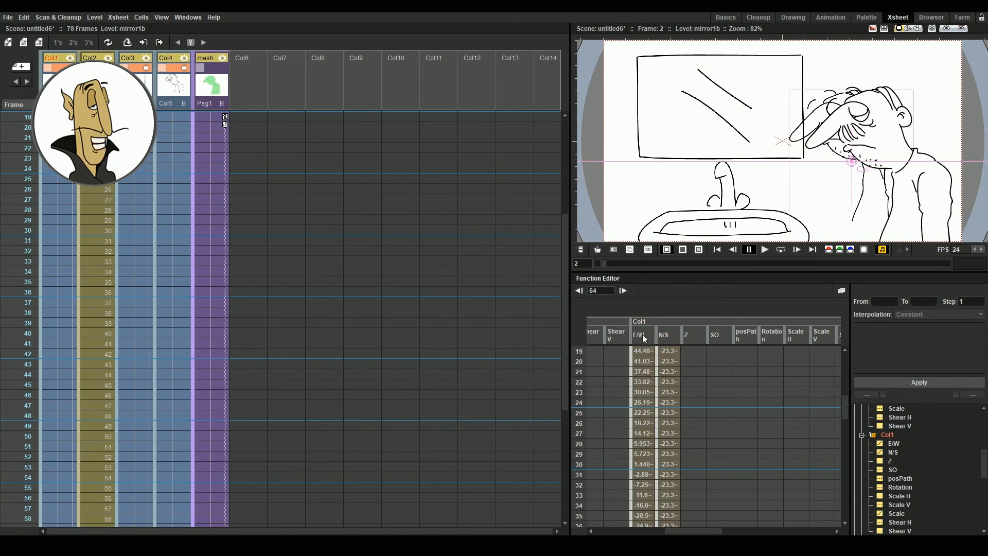
{"action": "left_click", "coordinate": [643, 361]}
{"action": "left_click", "coordinate": [939, 314]}
{"action": "left_click", "coordinate": [911, 329]}
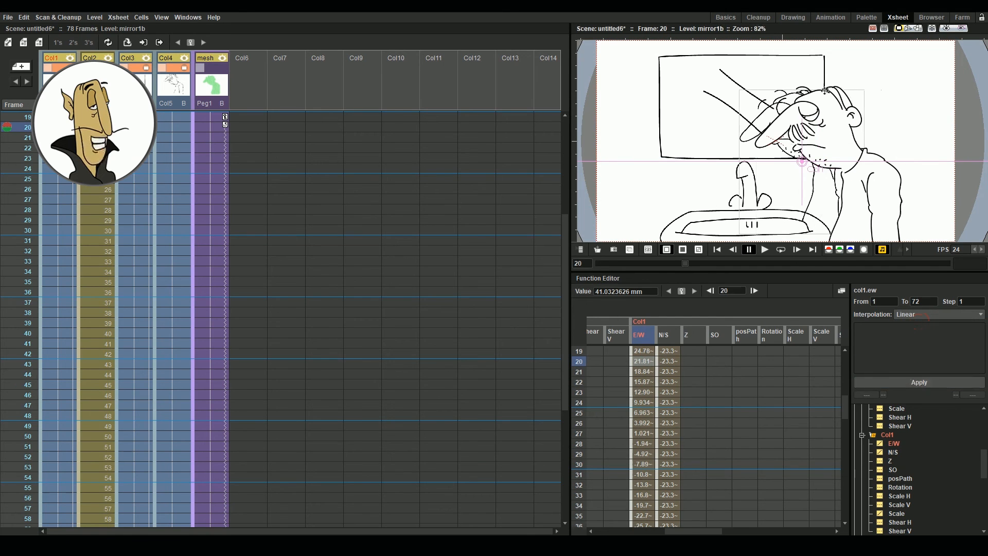
{"action": "left_click", "coordinate": [725, 17]}
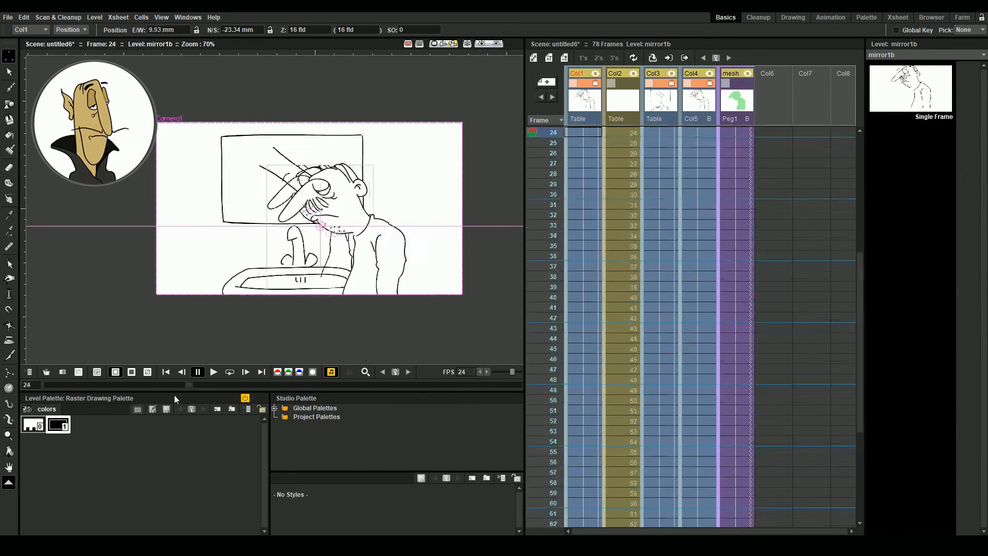
Remove Col1's position keyframes at frames 1 and 72 and return to frame 1.
{"action": "right_click", "coordinate": [580, 134]}
{"action": "key", "text": "Escape"}
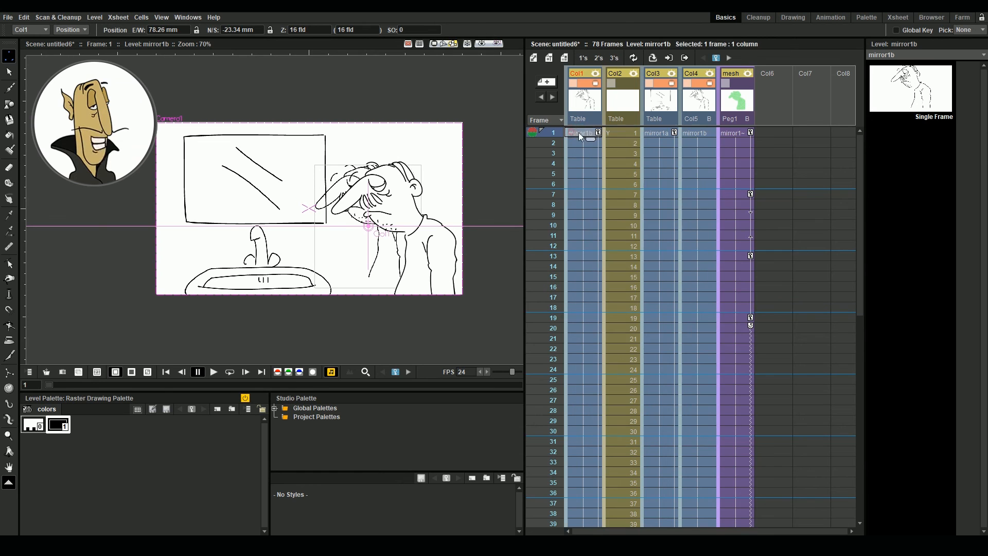
{"action": "mouse_move", "coordinate": [553, 134]}
{"action": "left_mouse_down"}
{"action": "mouse_move", "coordinate": [556, 308]}
{"action": "mouse_move", "coordinate": [548, 137]}
{"action": "left_mouse_up"}
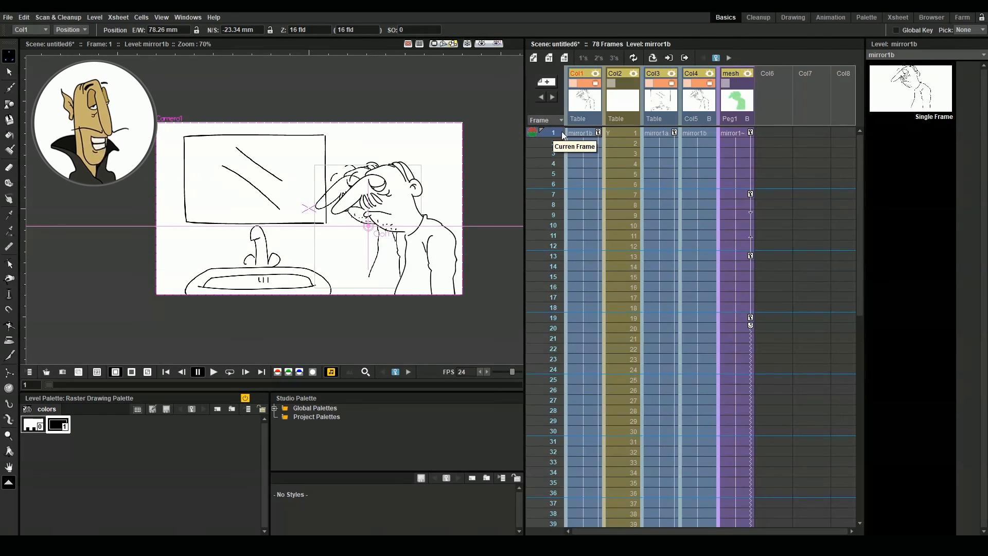
{"action": "left_click", "coordinate": [579, 136]}
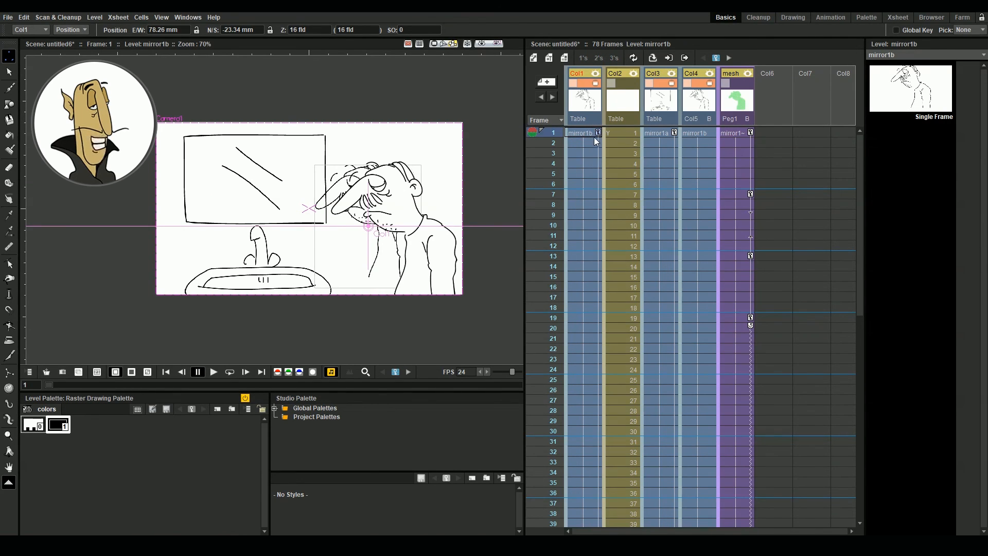
{"action": "scroll", "coordinate": [587, 186], "scroll_direction": "down", "scroll_amount": 15}
{"action": "scroll", "coordinate": [592, 221], "scroll_direction": "up", "scroll_amount": 3}
{"action": "left_click", "coordinate": [598, 246]}
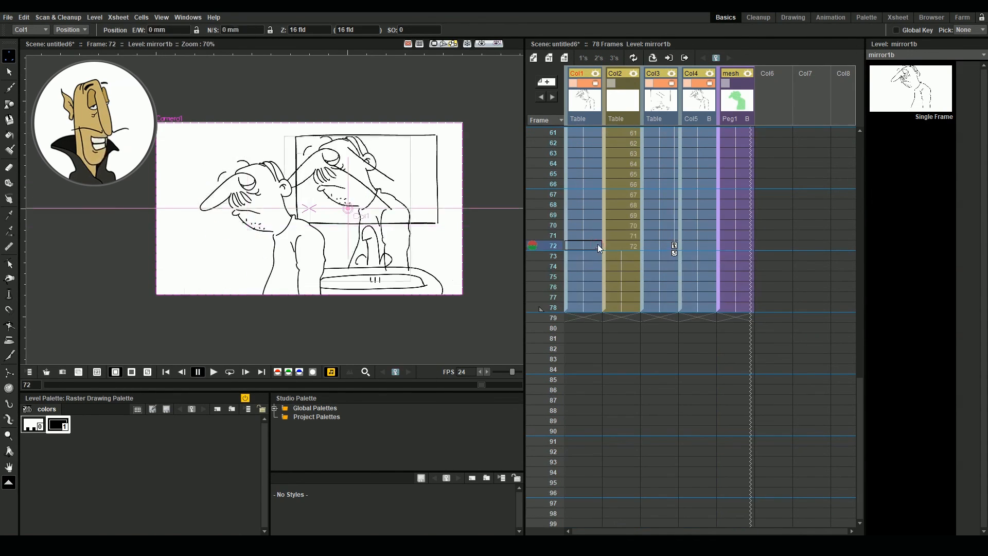
{"action": "scroll", "coordinate": [589, 215], "scroll_direction": "up", "scroll_amount": 15}
{"action": "left_click", "coordinate": [570, 133]}
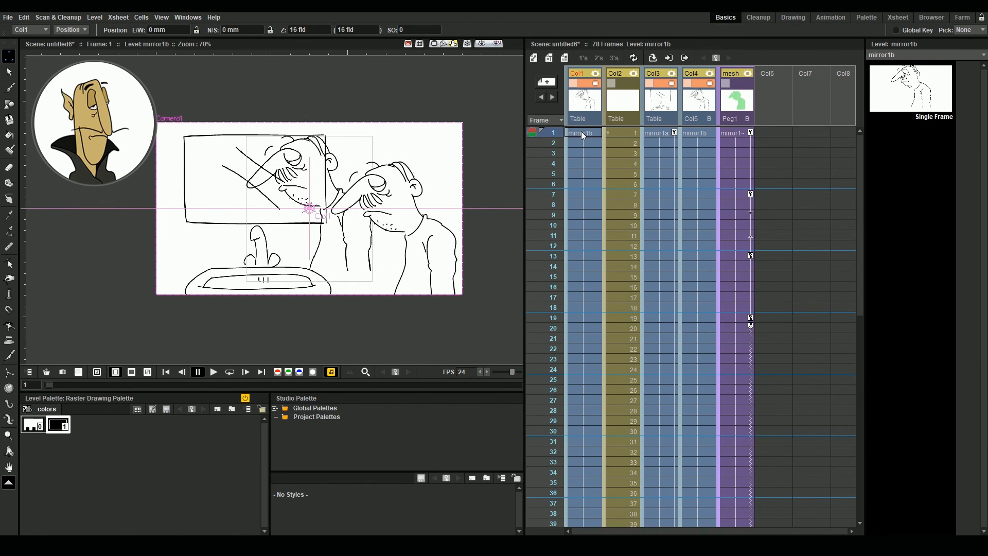
{"action": "left_click", "coordinate": [581, 132]}
Add a new peg to the stage schematic and link Col1 to it as its parent.
{"action": "left_click", "coordinate": [826, 17]}
{"action": "left_click", "coordinate": [537, 281]}
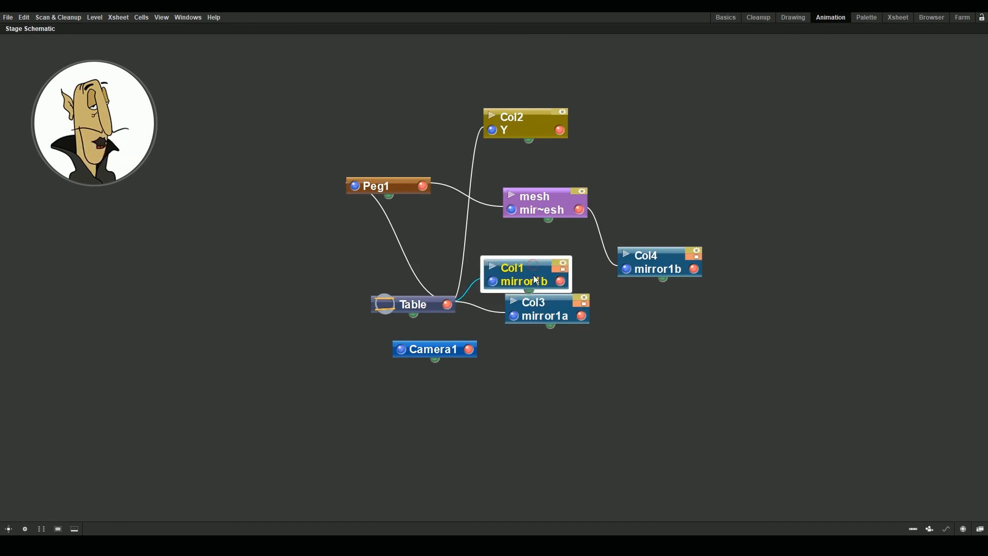
{"action": "left_click_drag", "start_coordinate": [536, 280], "coordinate": [616, 404]}
{"action": "right_click", "coordinate": [447, 418]}
{"action": "left_click", "coordinate": [452, 421]}
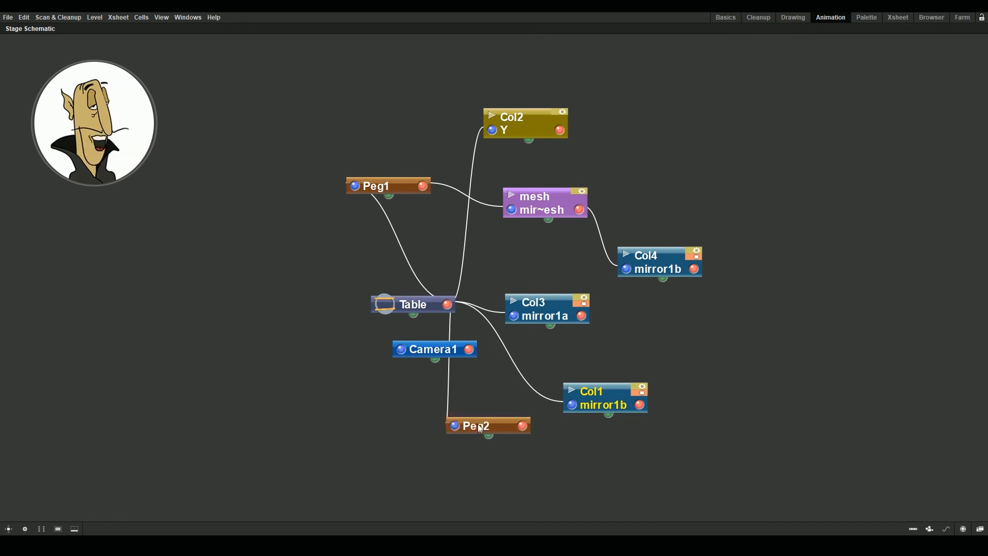
{"action": "left_click_drag", "start_coordinate": [478, 425], "coordinate": [478, 441]}
{"action": "left_click_drag", "start_coordinate": [573, 406], "coordinate": [512, 445]}
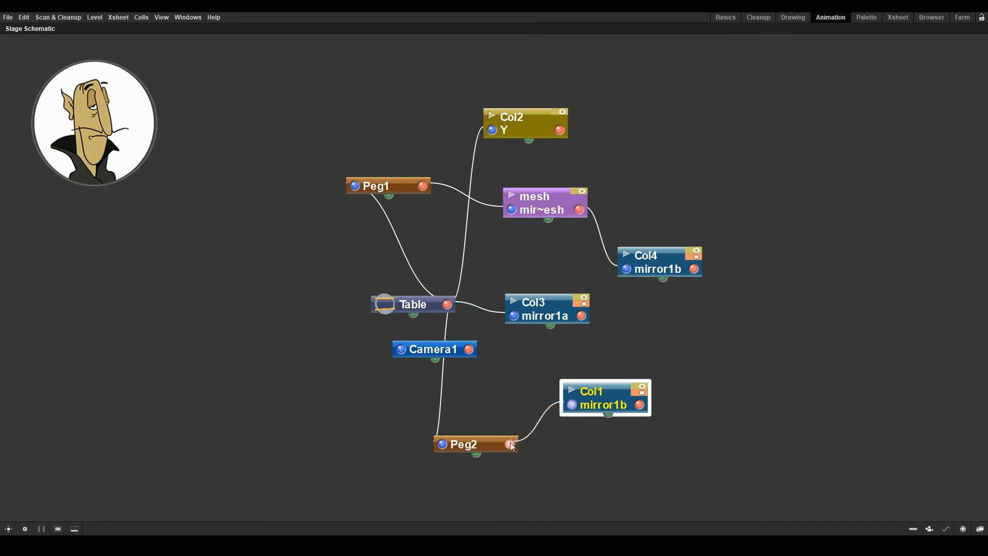
{"action": "left_click", "coordinate": [729, 18]}
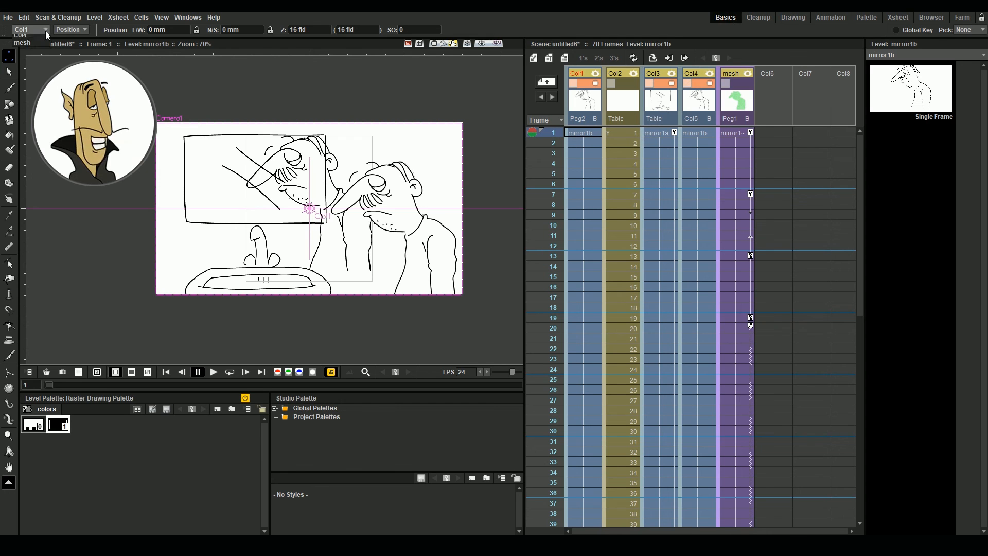
Using Peg2, move the reflection at frame 1 over the character and scale it to about 90.3%.
{"action": "left_click", "coordinate": [31, 29]}
{"action": "left_click", "coordinate": [29, 60]}
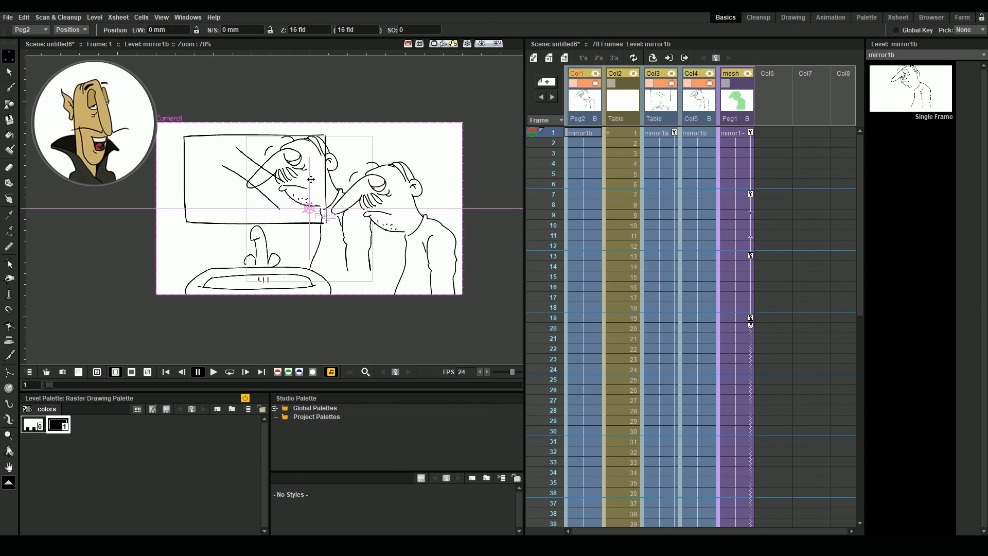
{"action": "left_click_drag", "start_coordinate": [311, 180], "coordinate": [390, 190]}
{"action": "left_click", "coordinate": [71, 29]}
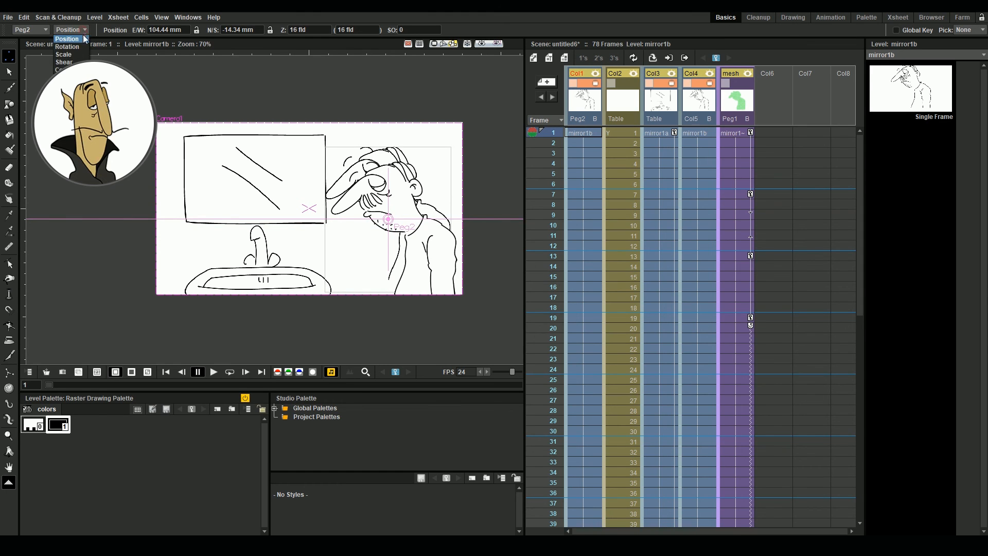
{"action": "left_click", "coordinate": [67, 46]}
{"action": "left_click_drag", "start_coordinate": [267, 175], "coordinate": [158, 110]}
Reposition Peg2 at frame 1 to about 96.93 mm E/W and -9.56 mm N/S.
{"action": "left_click", "coordinate": [72, 29]}
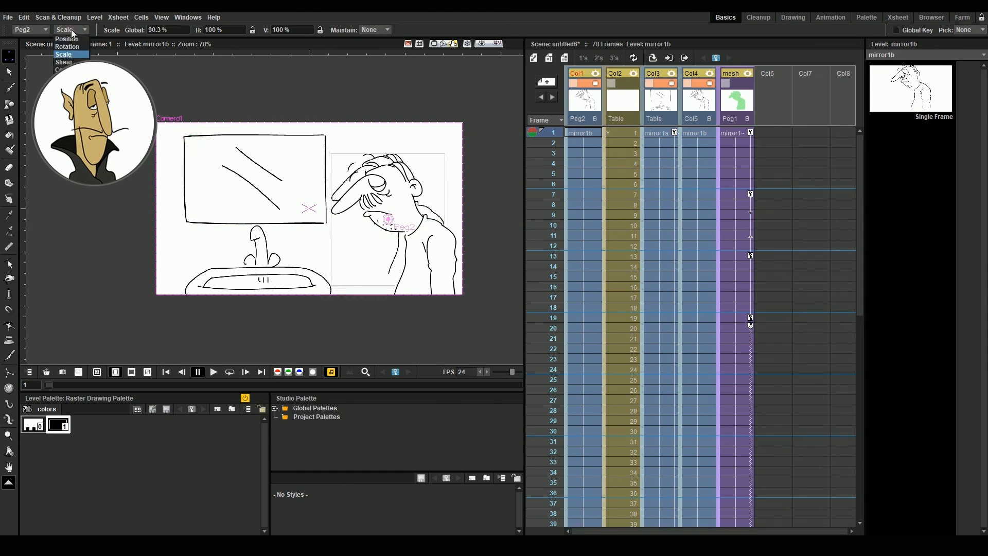
{"action": "left_click", "coordinate": [67, 33]}
{"action": "left_click_drag", "start_coordinate": [296, 156], "coordinate": [290, 152]}
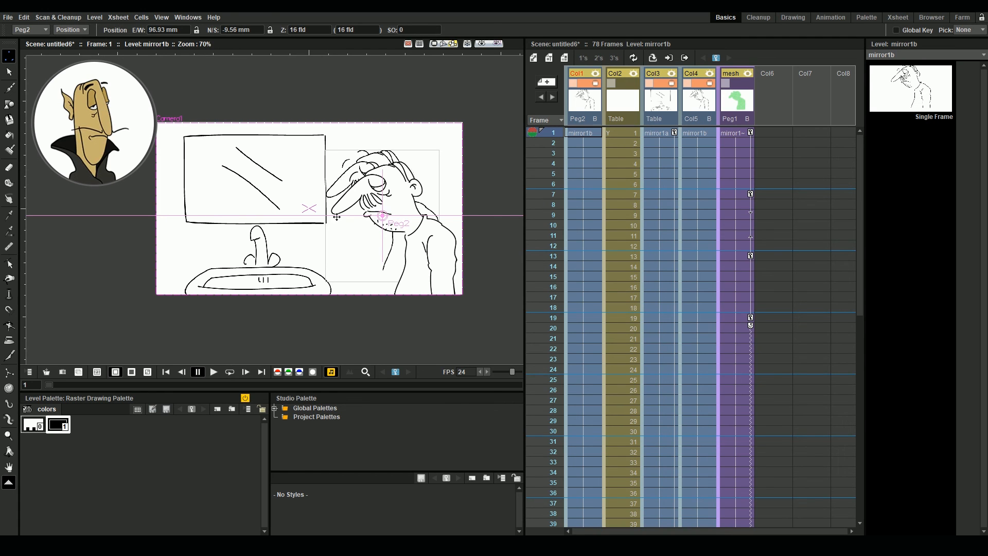
At frame 72, move Peg2 horizontally to about -128.33 mm E/W over the character and preview the motion.
{"action": "scroll", "coordinate": [598, 216], "scroll_direction": "down", "scroll_amount": 8}
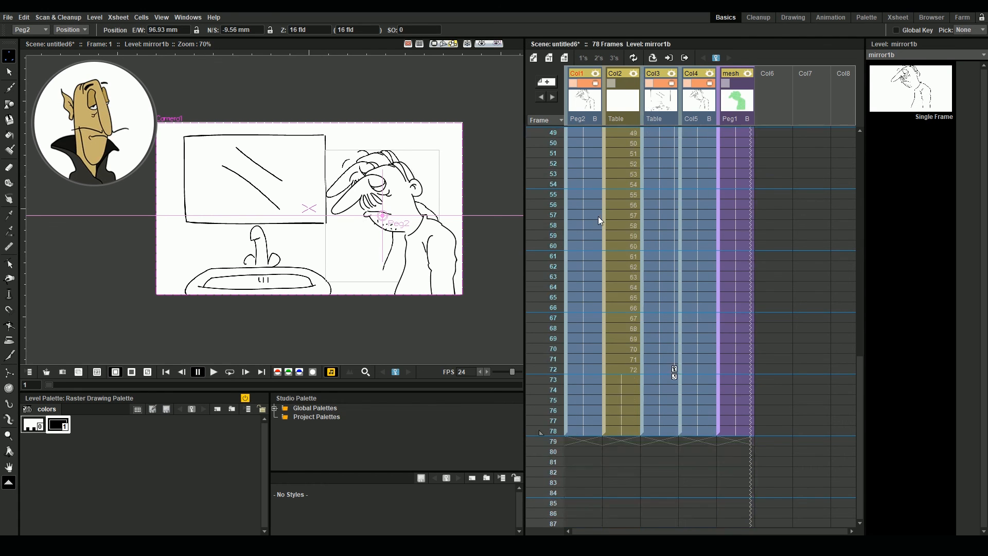
{"action": "left_click", "coordinate": [592, 371]}
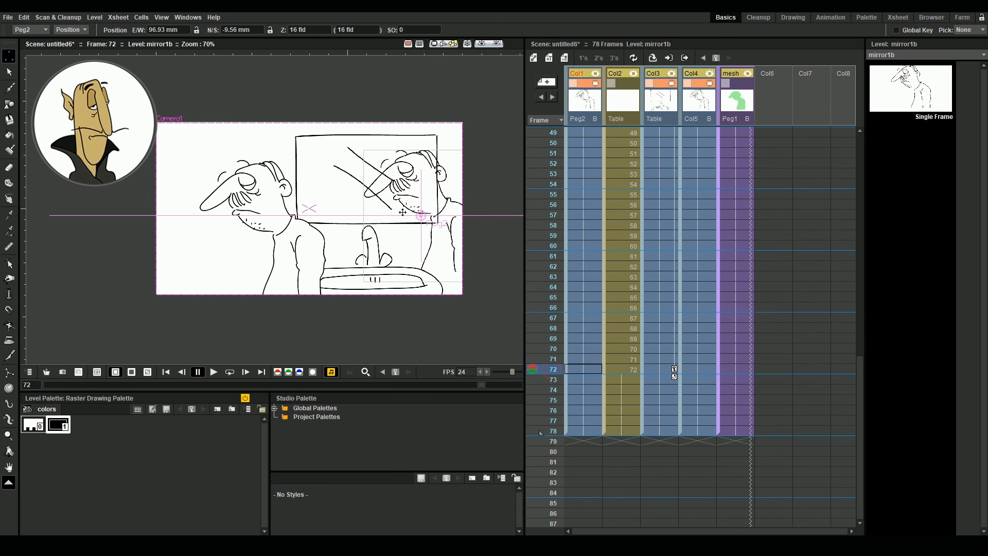
{"action": "left_click_drag", "start_coordinate": [402, 212], "coordinate": [234, 212]}
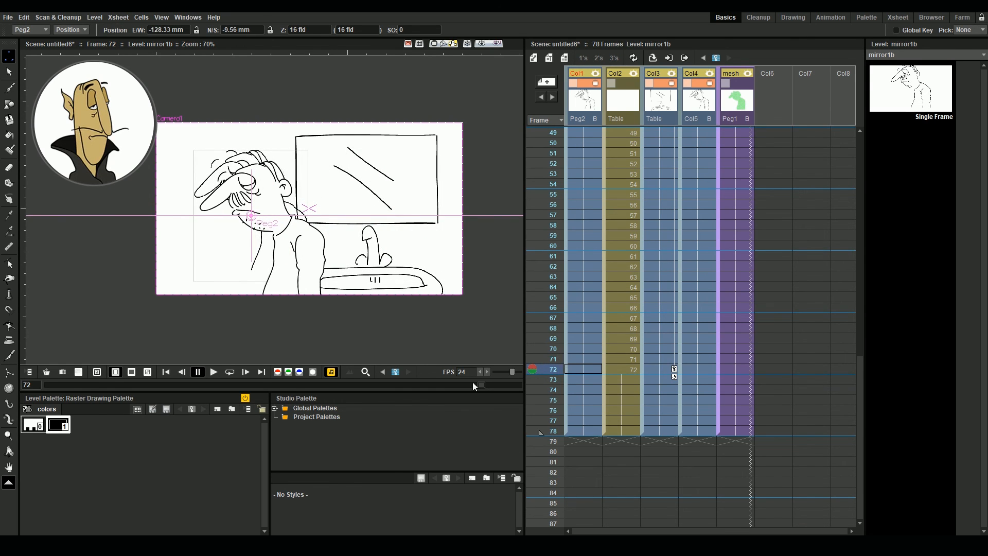
{"action": "left_click_drag", "start_coordinate": [472, 386], "coordinate": [217, 371]}
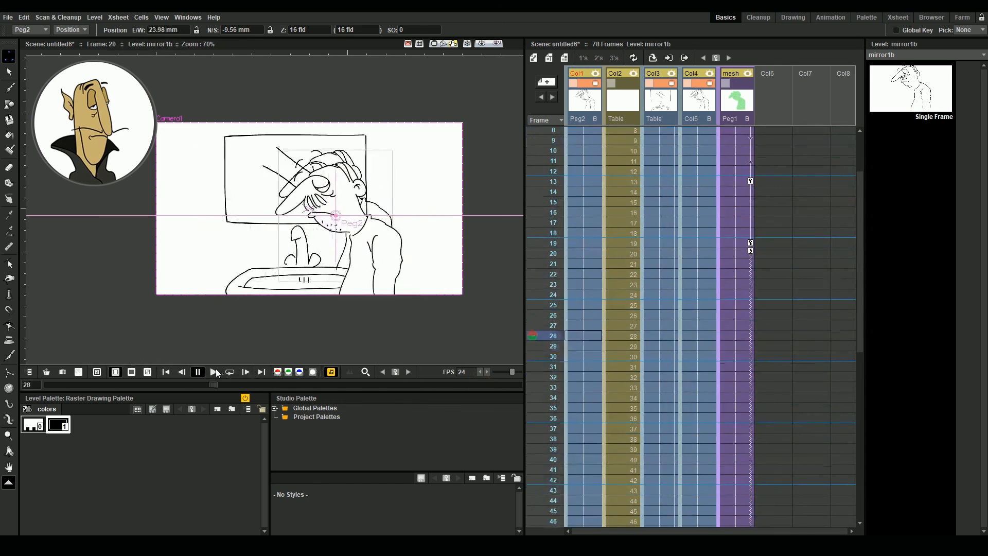
{"action": "left_click", "coordinate": [215, 372]}
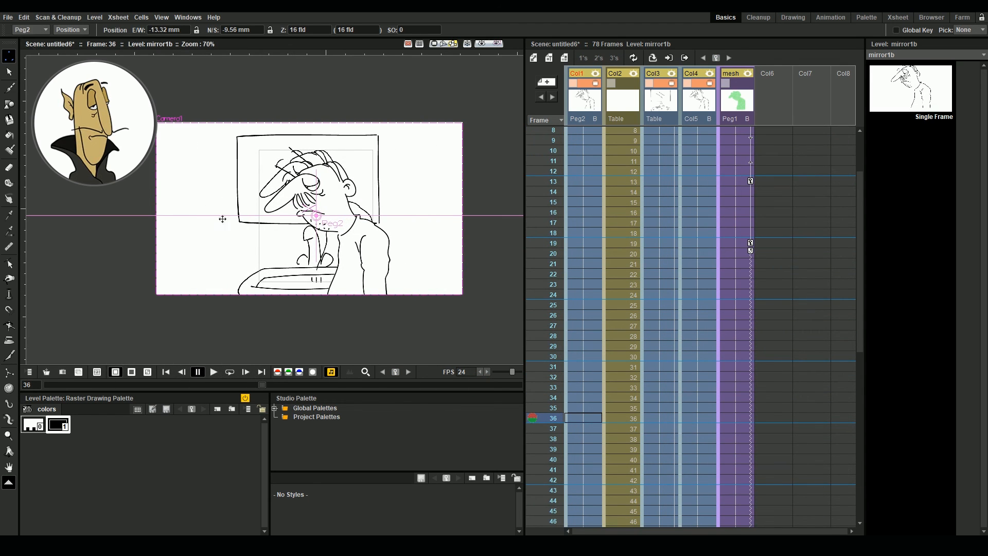
Set Peg2's E/W interpolation between frames 1 and 72 to Linear and preview the reflection's movement.
{"action": "left_click", "coordinate": [898, 17]}
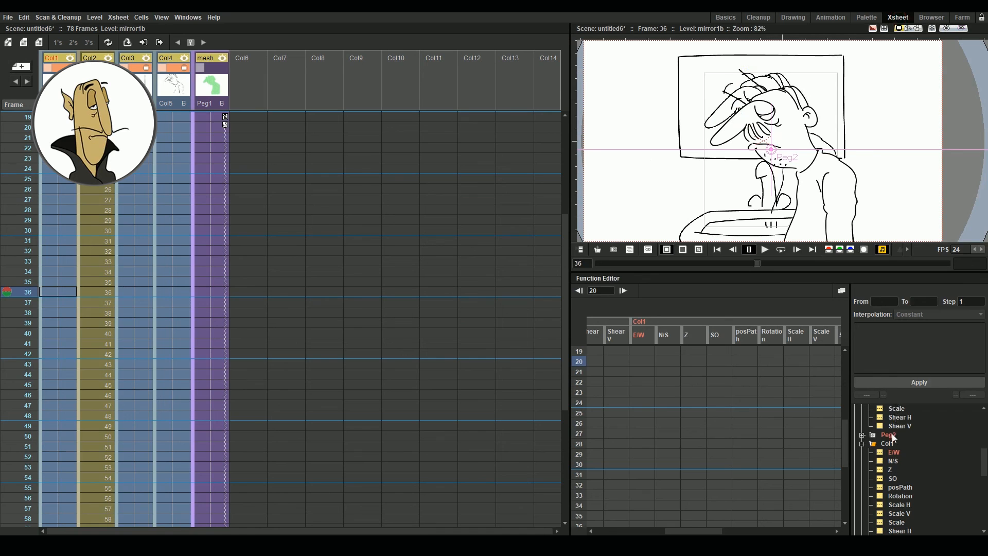
{"action": "left_click", "coordinate": [890, 436]}
{"action": "left_click", "coordinate": [643, 383]}
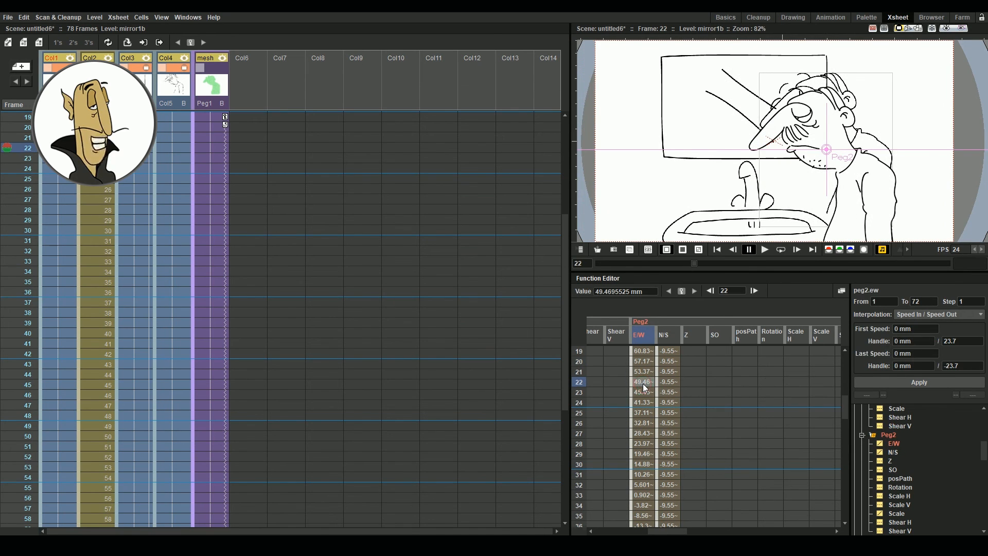
{"action": "left_click", "coordinate": [940, 315]}
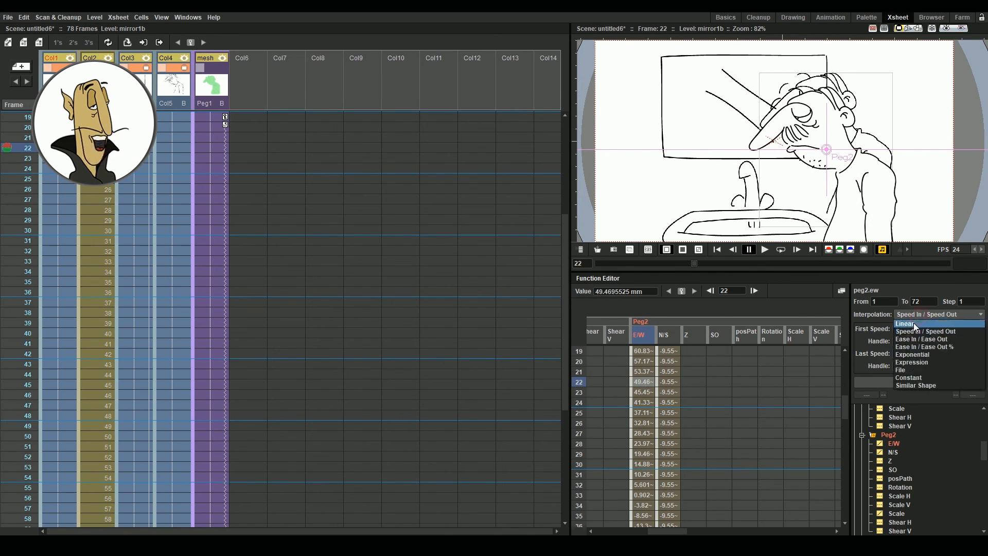
{"action": "left_click", "coordinate": [926, 331]}
{"action": "left_click", "coordinate": [928, 387]}
{"action": "left_click", "coordinate": [726, 17]}
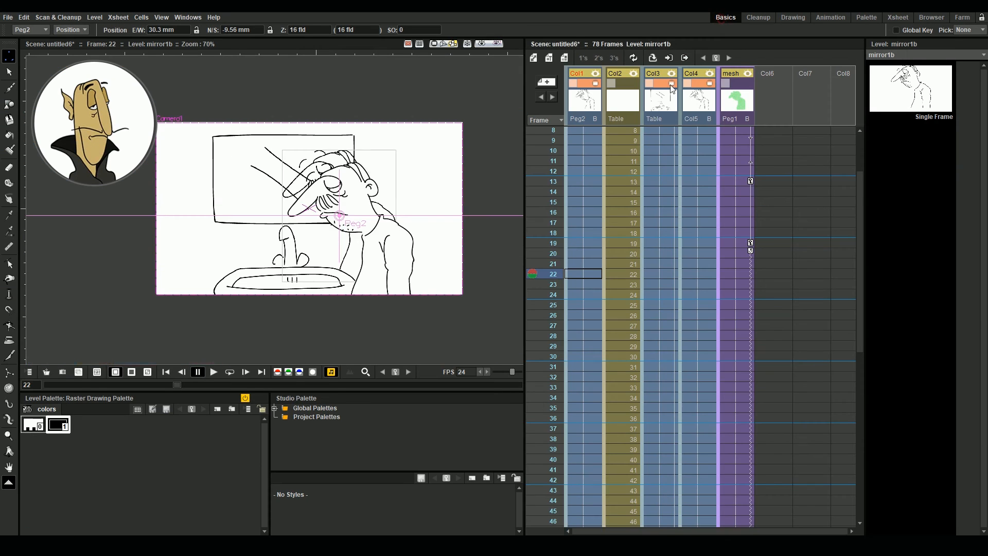
{"action": "left_click", "coordinate": [214, 373]}
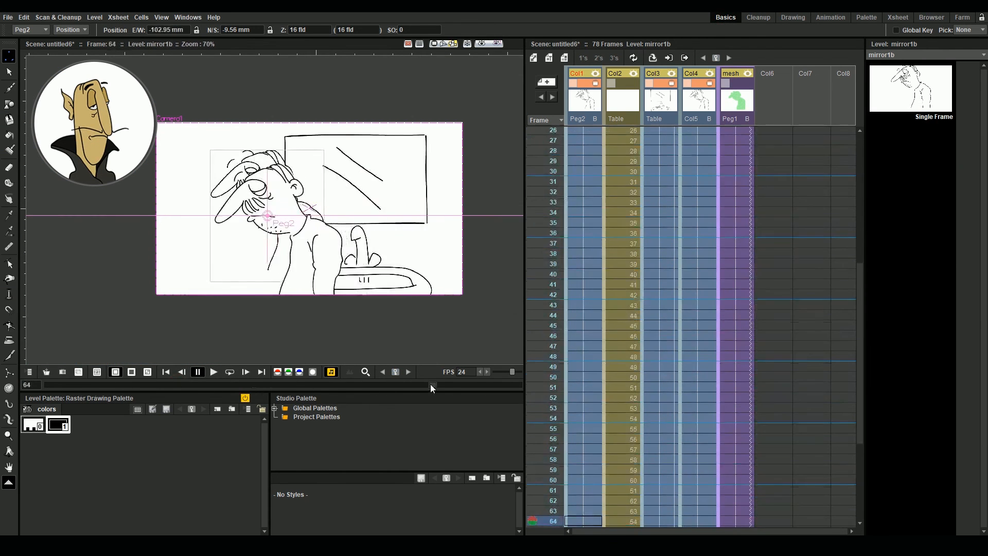
{"action": "left_click_drag", "start_coordinate": [317, 385], "coordinate": [44, 386]}
Key Col1's position at frame 1 and lower it to about -9.83 mm N/S at frame 7.
{"action": "left_click", "coordinate": [586, 133]}
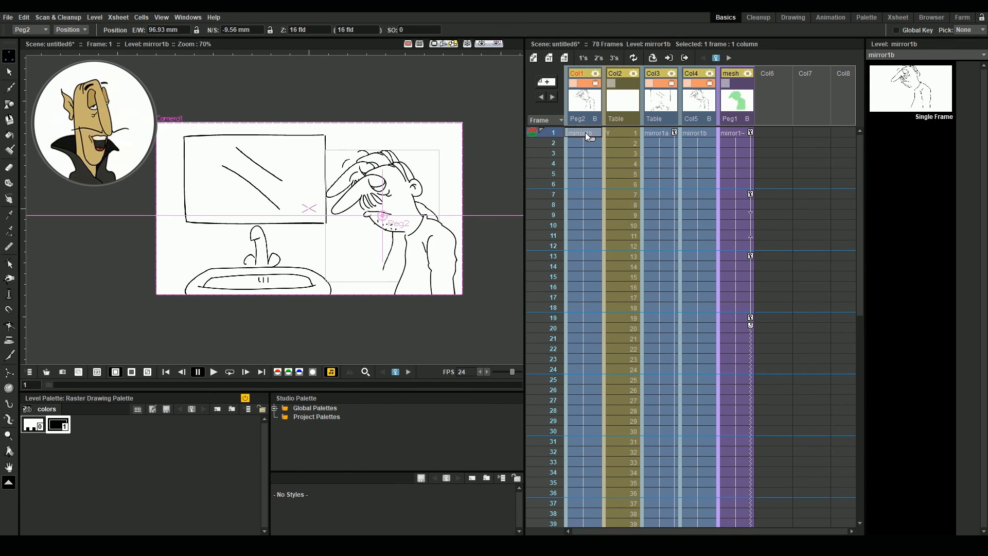
{"action": "left_click", "coordinate": [44, 33]}
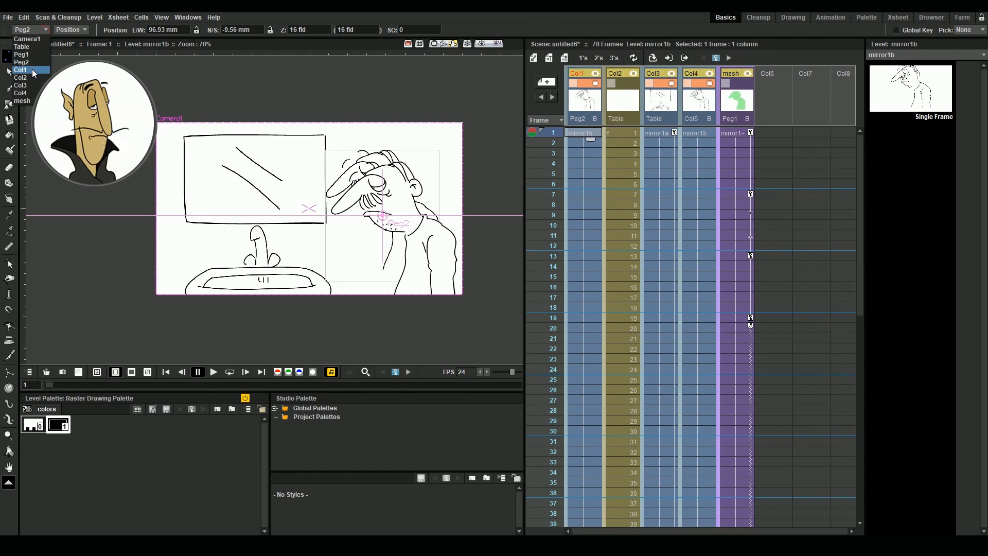
{"action": "left_click", "coordinate": [33, 69]}
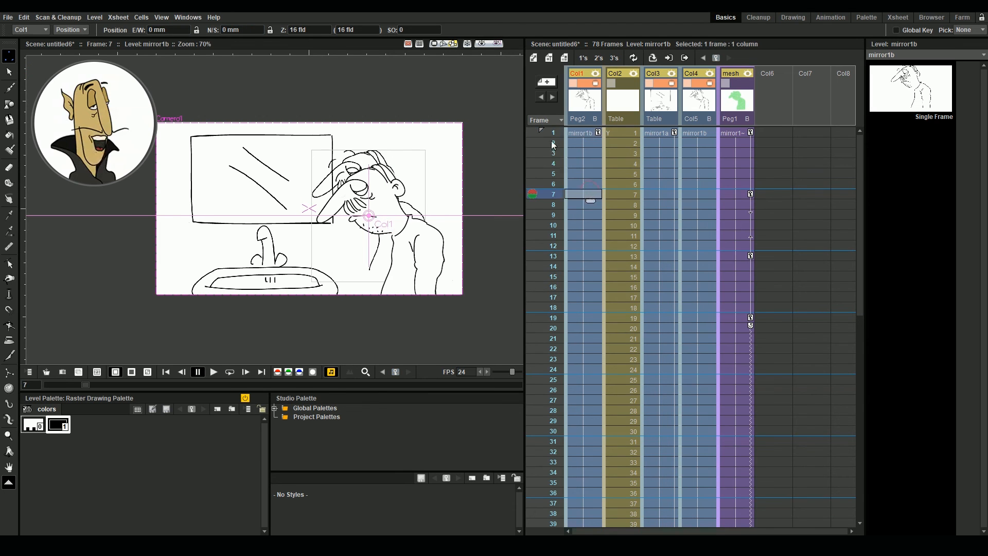
{"action": "left_click", "coordinate": [547, 193]}
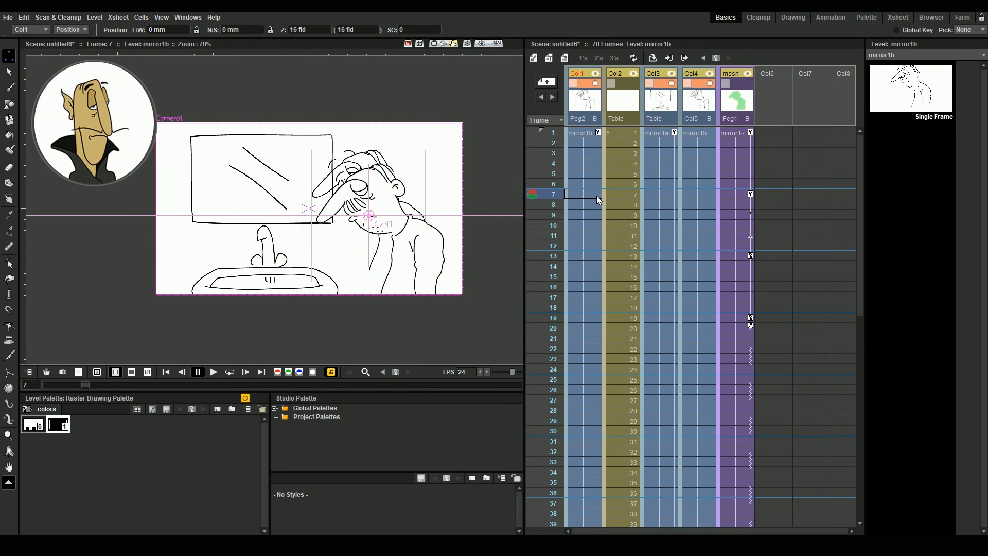
{"action": "left_click_drag", "start_coordinate": [366, 183], "coordinate": [366, 189]}
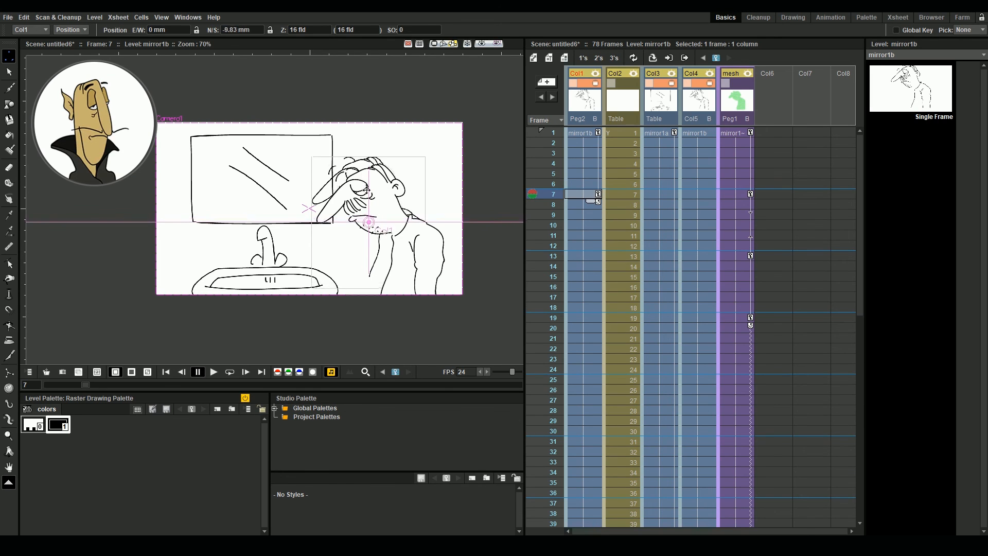
Raise Col1 to about -2.27 mm N/S at frame 13, key frame 19 with the cycle enabled, and scrub through the bobbing.
{"action": "left_click", "coordinate": [593, 259]}
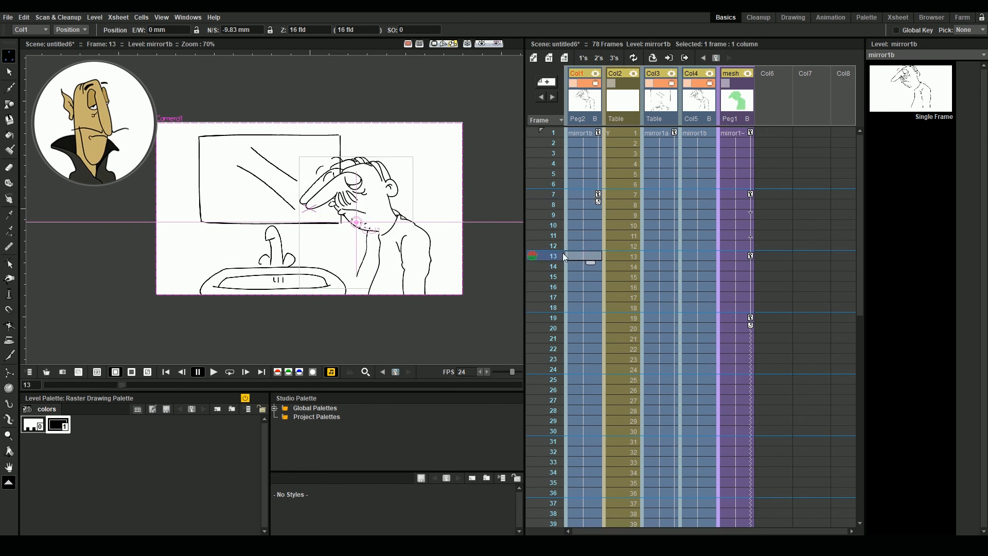
{"action": "left_click_drag", "start_coordinate": [360, 208], "coordinate": [361, 203]}
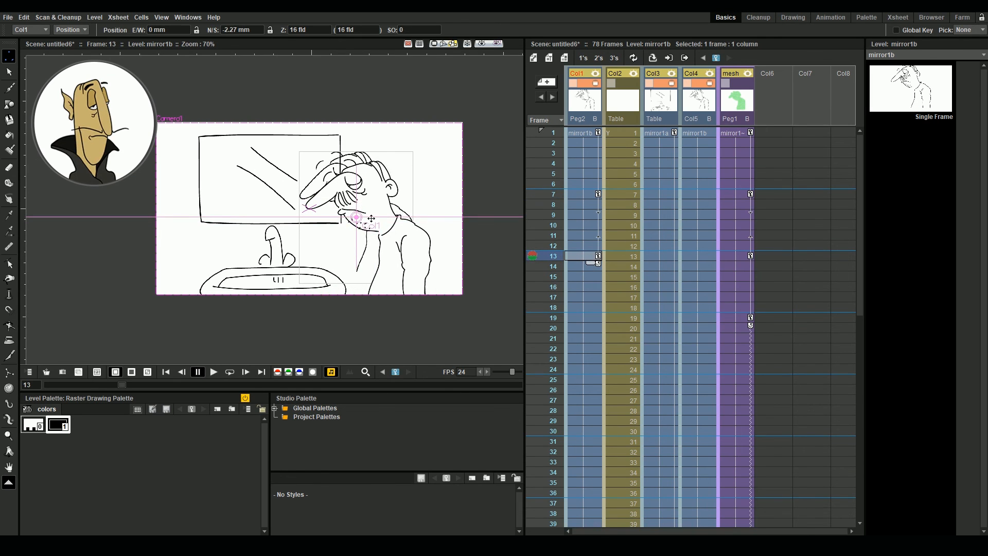
{"action": "left_click", "coordinate": [599, 134]}
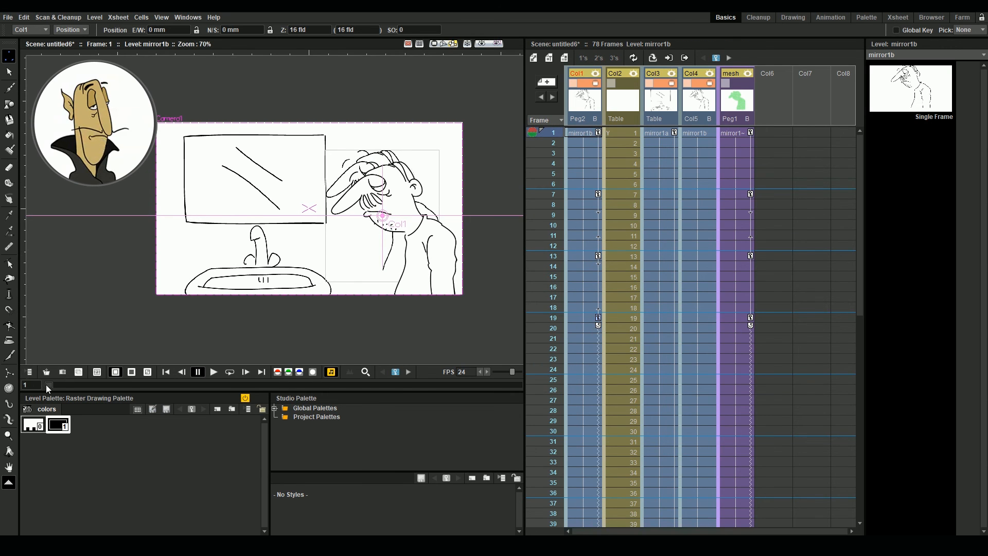
{"action": "left_click_drag", "start_coordinate": [48, 385], "coordinate": [400, 371]}
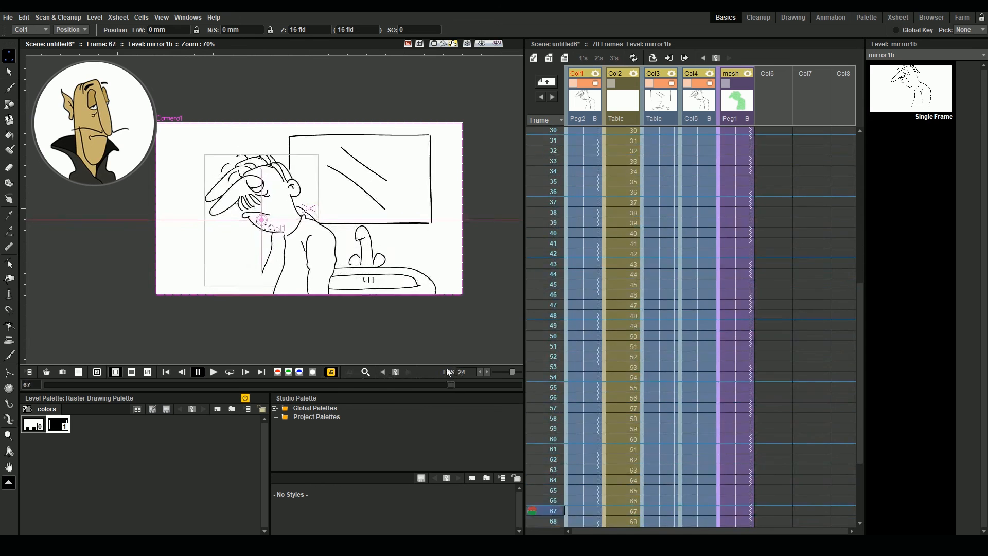
Make the white mask in Col2 visible in the viewer again and play the complete animation.
{"action": "left_click", "coordinate": [632, 83]}
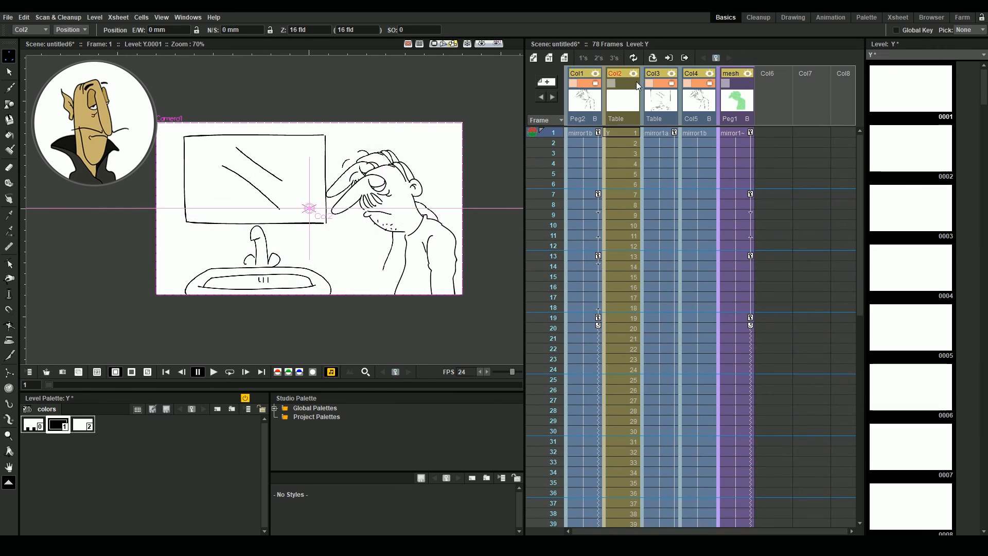
{"action": "left_click", "coordinate": [213, 371]}
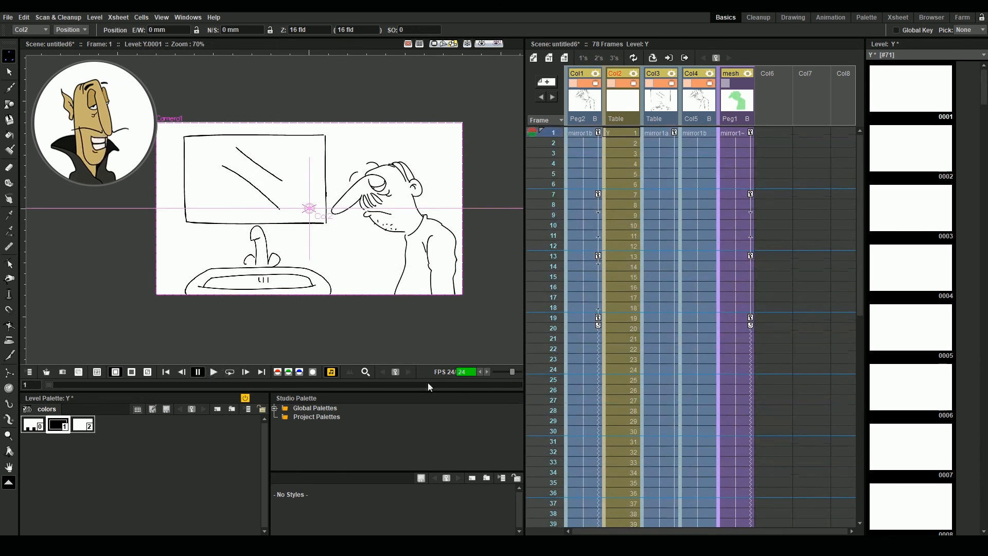
{"action": "left_click_drag", "start_coordinate": [428, 384], "coordinate": [517, 384]}
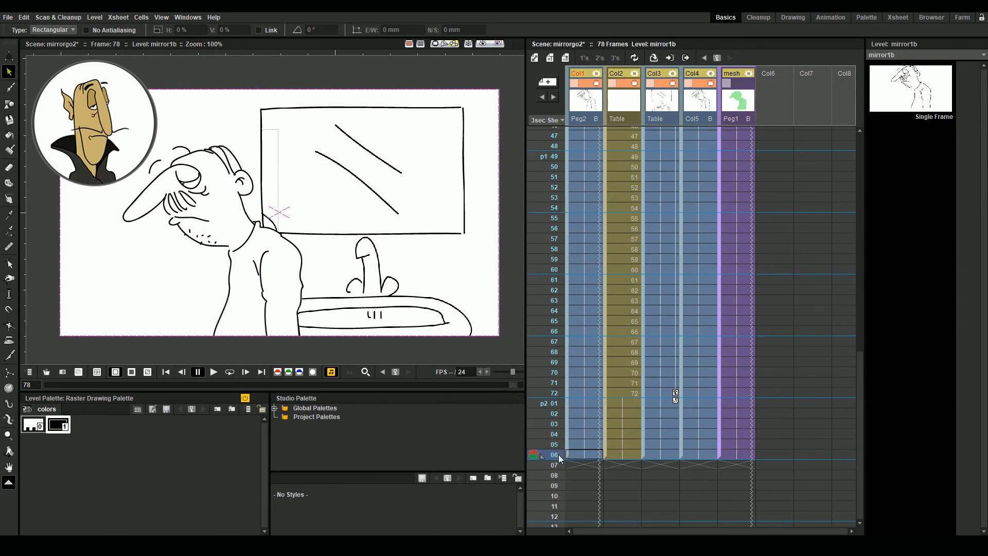
Delete Col1's reflection cells from frame 72 through frame 78.
{"action": "left_click", "coordinate": [562, 310]}
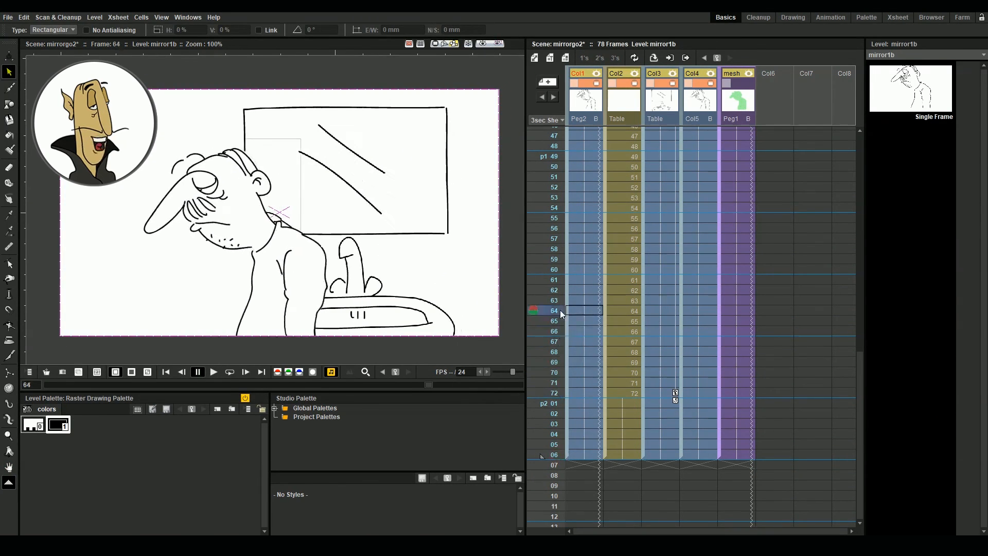
{"action": "key", "text": "Down"}
{"action": "key", "text": "Down"}
{"action": "key", "text": "Down"}
{"action": "key", "text": "Down"}
{"action": "key", "text": "Down"}
{"action": "key", "text": "Down"}
{"action": "key", "text": "Down"}
{"action": "key", "text": "Down"}
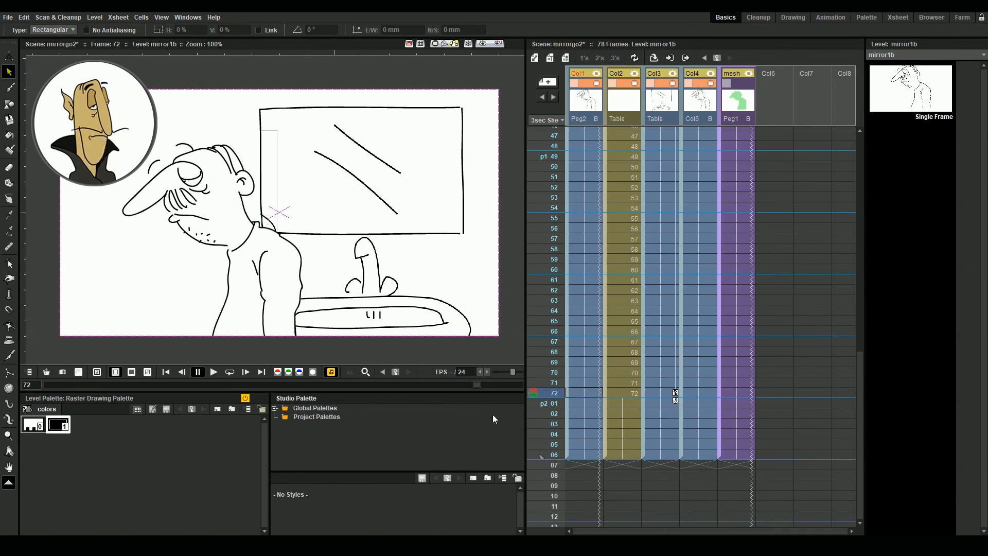
{"action": "left_click", "coordinate": [583, 455], "text": "shift"}
{"action": "key", "text": "Delete"}
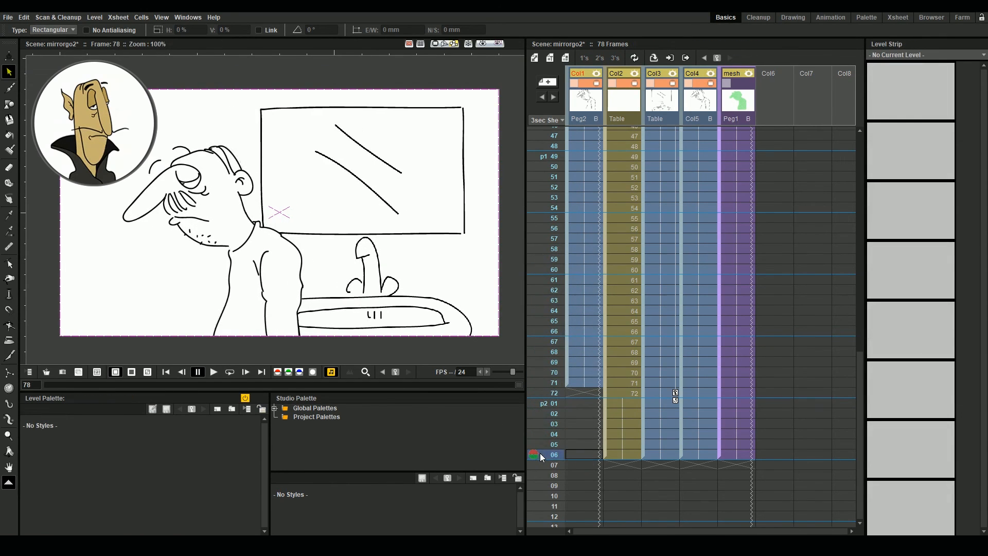
Load the level pee1filled.png from the extras folder into Col6 at frame 79.
{"action": "right_click", "coordinate": [768, 464]}
{"action": "left_click", "coordinate": [778, 469]}
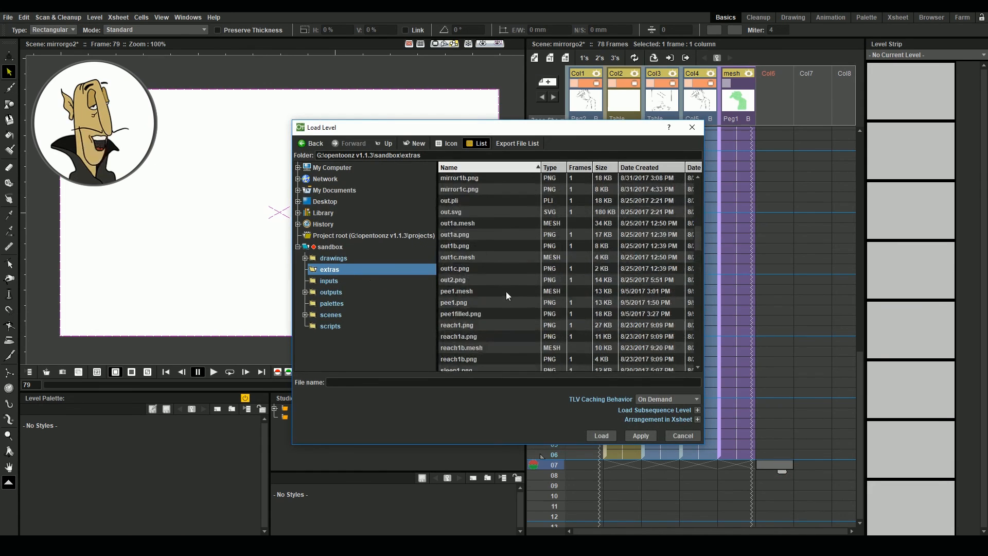
{"action": "double_click", "coordinate": [461, 313]}
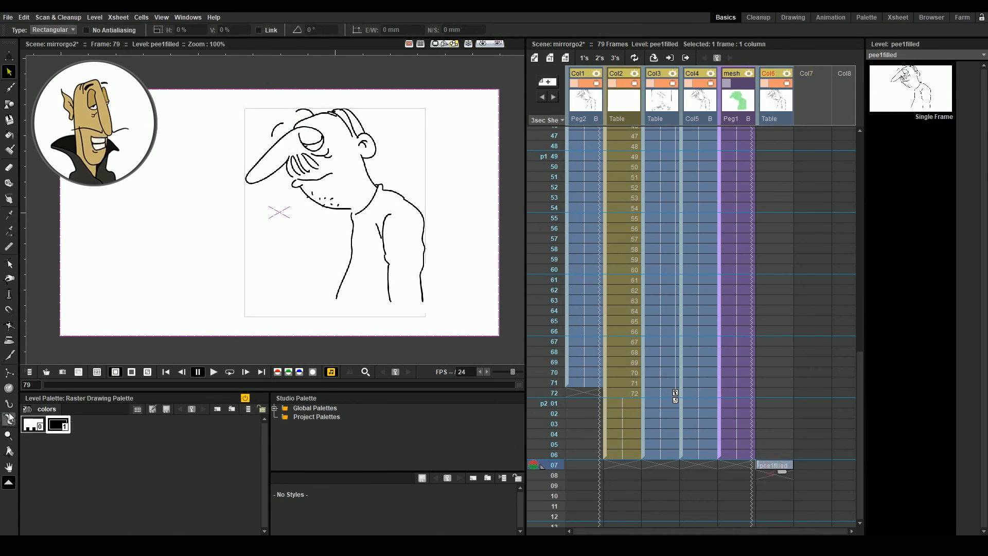
Create a mesh from the pee1filled drawing with the Plastic tool using the default mesh settings.
{"action": "left_click", "coordinate": [9, 419]}
{"action": "left_click", "coordinate": [39, 29]}
{"action": "left_click", "coordinate": [222, 367]}
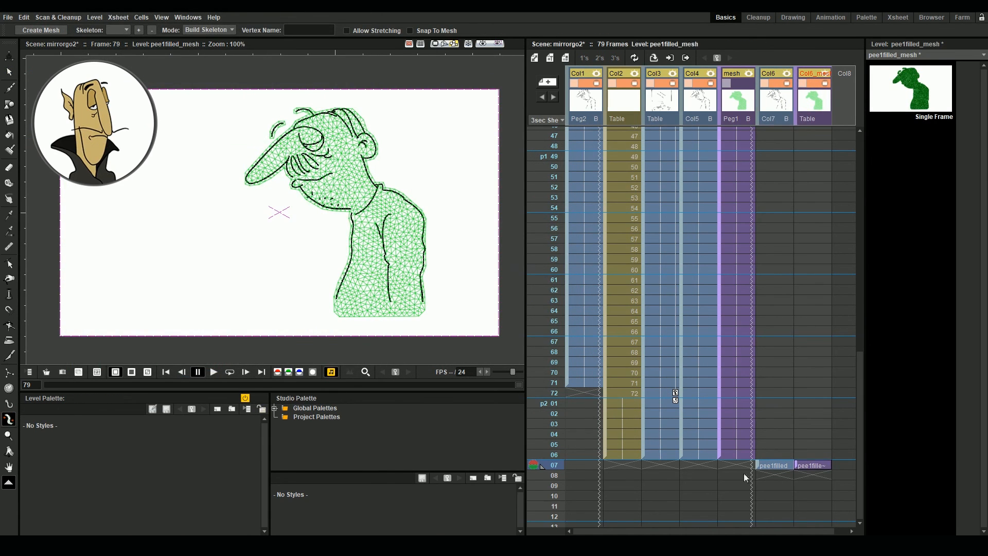
Build a skeleton on the new mesh through the torso, neck, arm, head, nose and mouth, and switch to Animate mode.
{"action": "left_click", "coordinate": [813, 465]}
{"action": "left_click", "coordinate": [353, 311]}
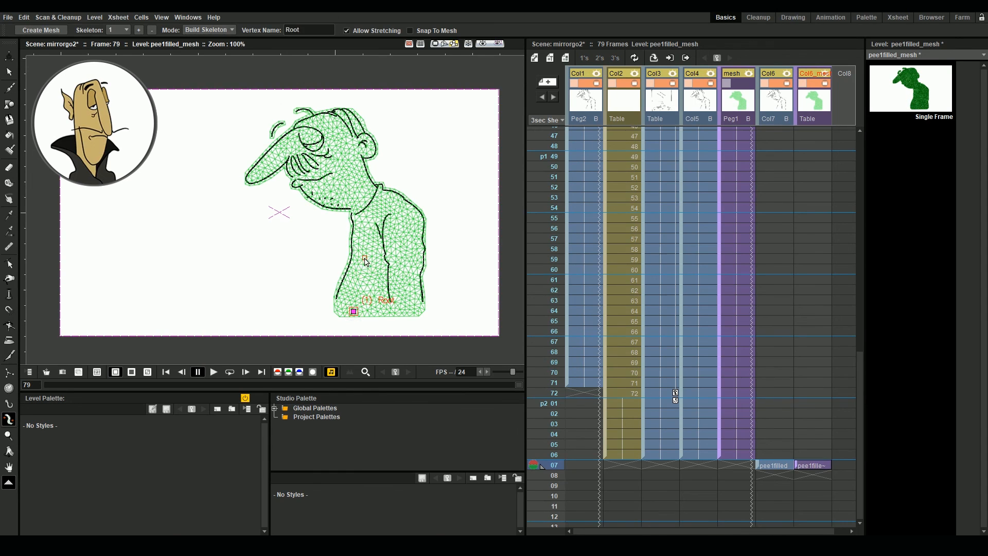
{"action": "left_click", "coordinate": [364, 252]}
{"action": "left_click", "coordinate": [370, 203]}
{"action": "left_click", "coordinate": [403, 232]}
{"action": "left_click", "coordinate": [407, 302]}
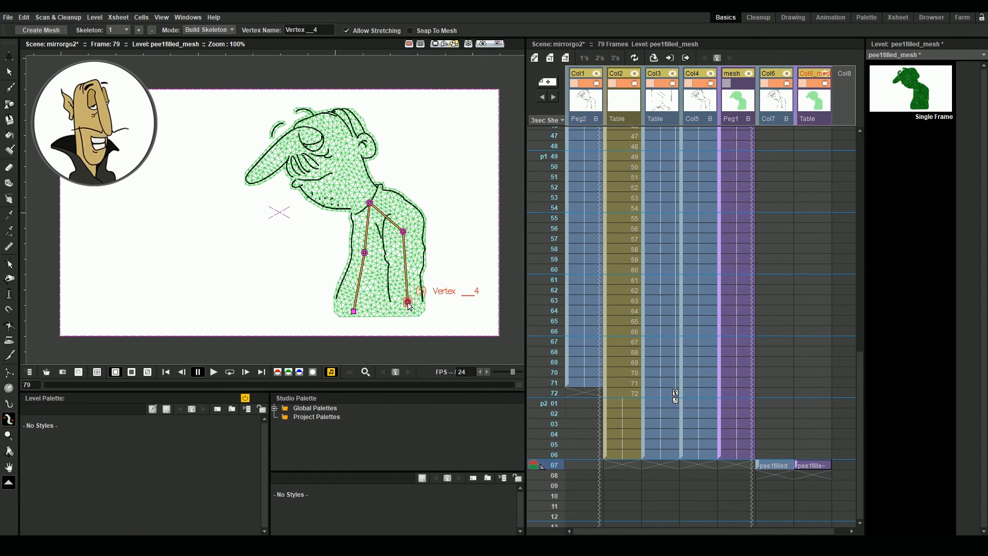
{"action": "left_click", "coordinate": [327, 128]}
{"action": "left_click", "coordinate": [256, 176]}
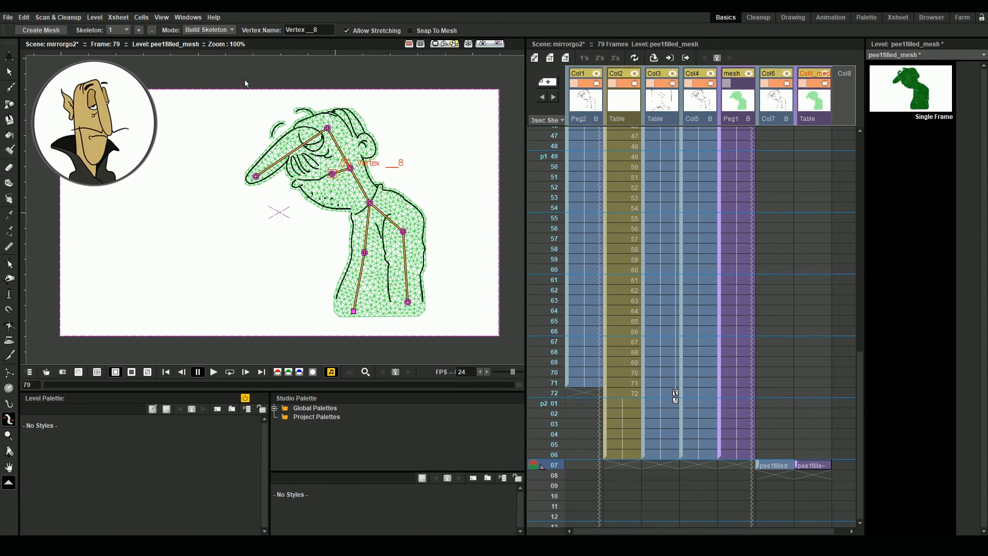
{"action": "left_click", "coordinate": [210, 61]}
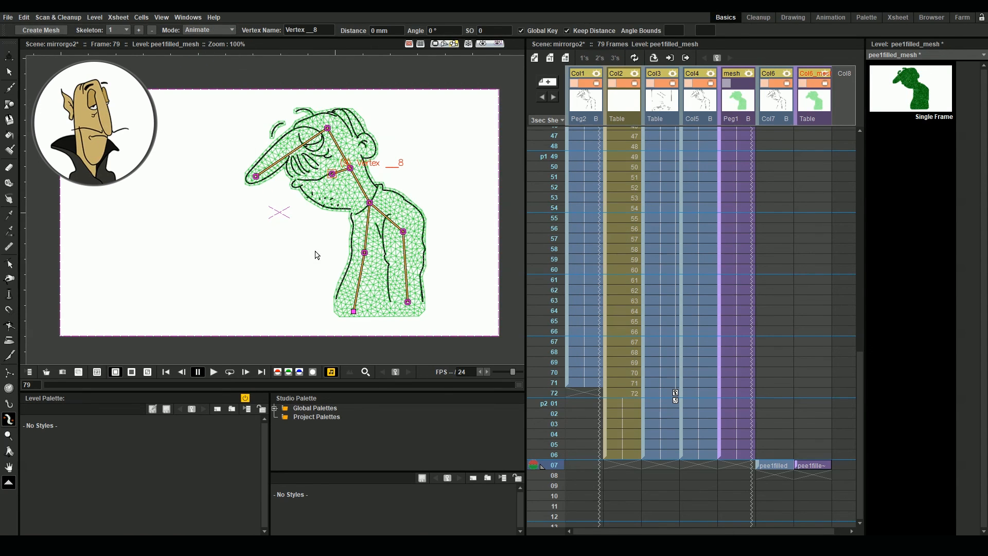
Extend Col4 to frame 79 and align Col6_mesh with its character at about -113.89 mm E/W and -34.47 mm N/S.
{"action": "left_click", "coordinate": [703, 453]}
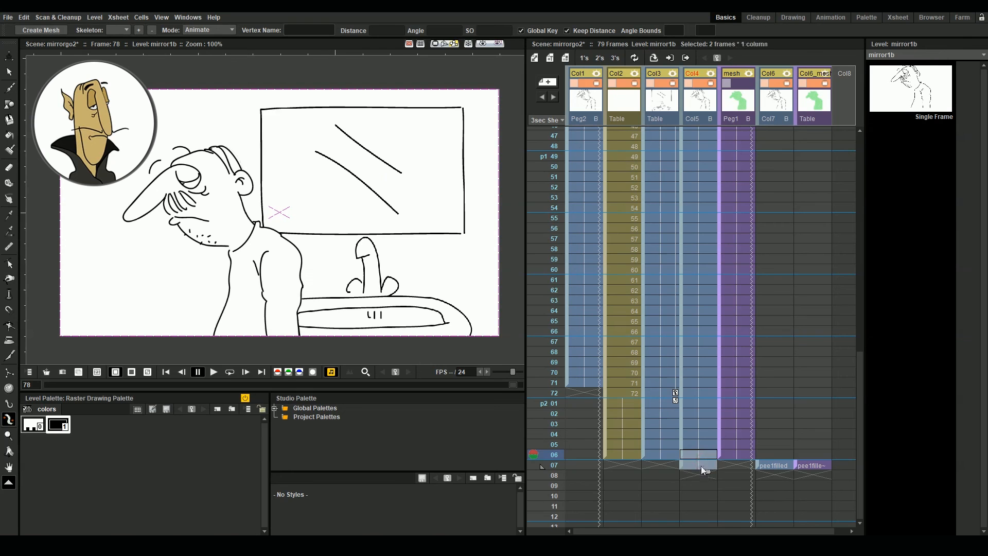
{"action": "left_click", "coordinate": [813, 465]}
{"action": "key", "text": "a"}
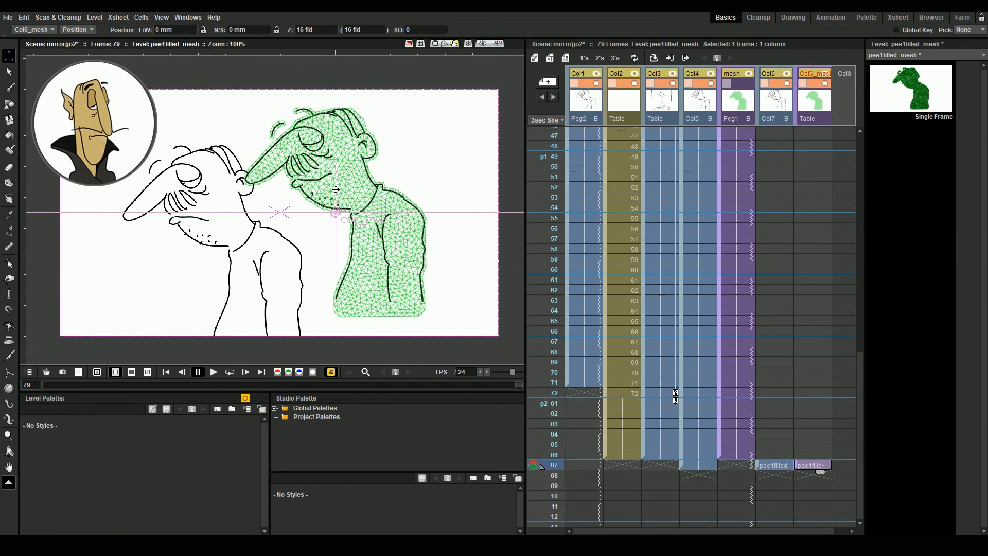
{"action": "scroll", "coordinate": [336, 189], "scroll_direction": "up", "scroll_amount": 1}
{"action": "left_click_drag", "start_coordinate": [336, 190], "coordinate": [181, 236]}
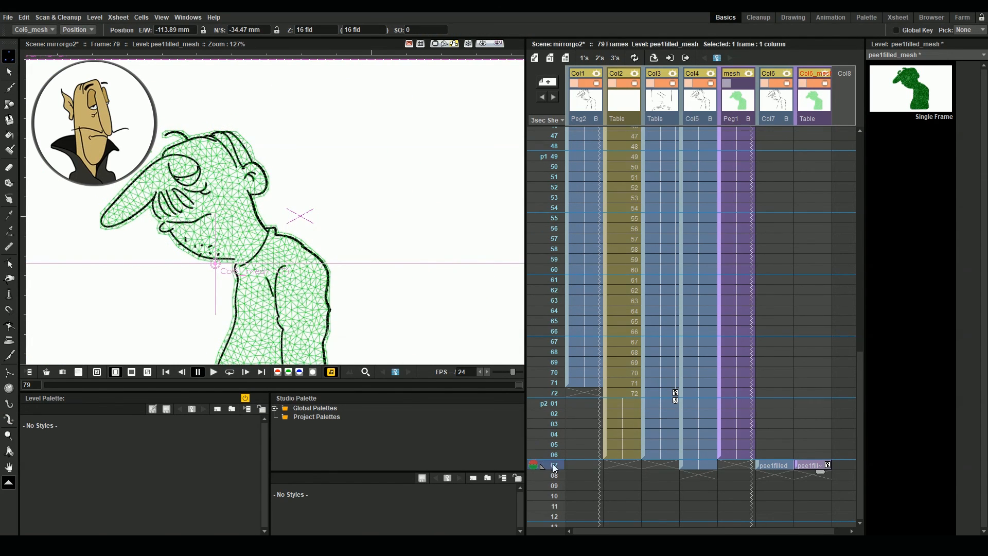
Clear Col4's cell at frame 79 and extend Col6, Col6_mesh and Col3 to frame 108.
{"action": "left_click", "coordinate": [688, 466]}
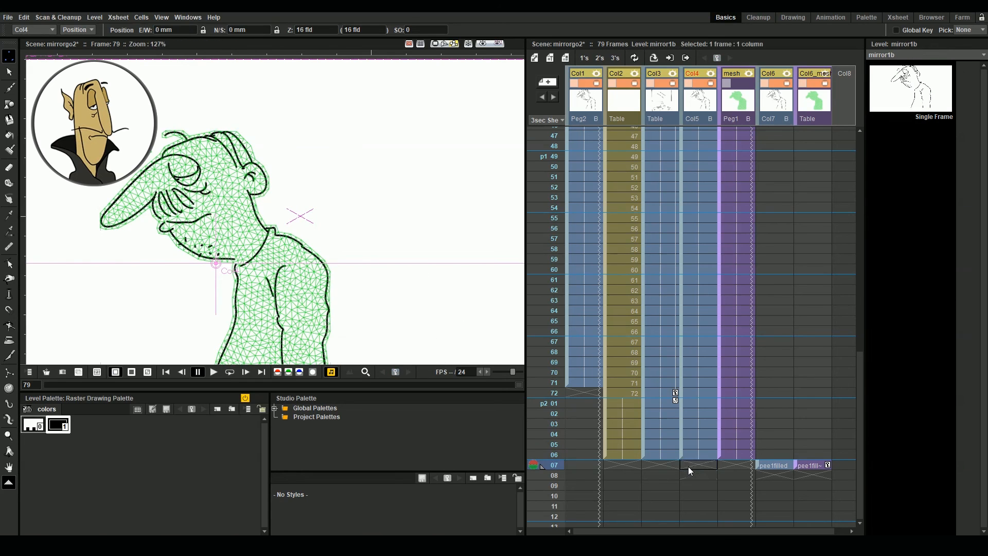
{"action": "scroll", "coordinate": [688, 466], "scroll_direction": "down", "scroll_amount": 8}
{"action": "left_click_drag", "start_coordinate": [780, 221], "coordinate": [816, 525]}
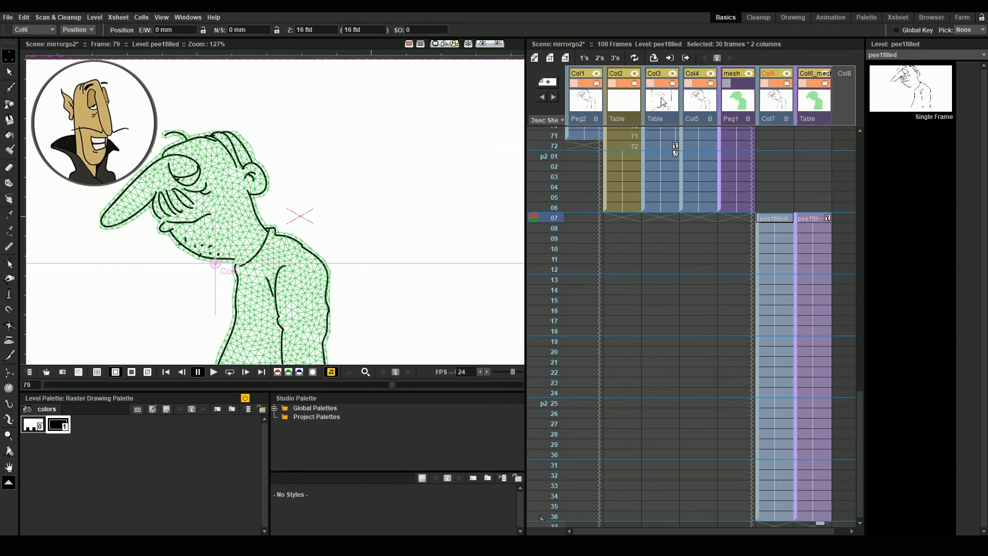
{"action": "left_click", "coordinate": [664, 208]}
{"action": "left_click_drag", "start_coordinate": [666, 212], "coordinate": [682, 521]}
{"action": "left_click", "coordinate": [549, 216]}
Pose the head and arm of the pee1filled mesh at frame 91 with the Plastic tool, lowering the head slightly.
{"action": "left_click", "coordinate": [815, 218]}
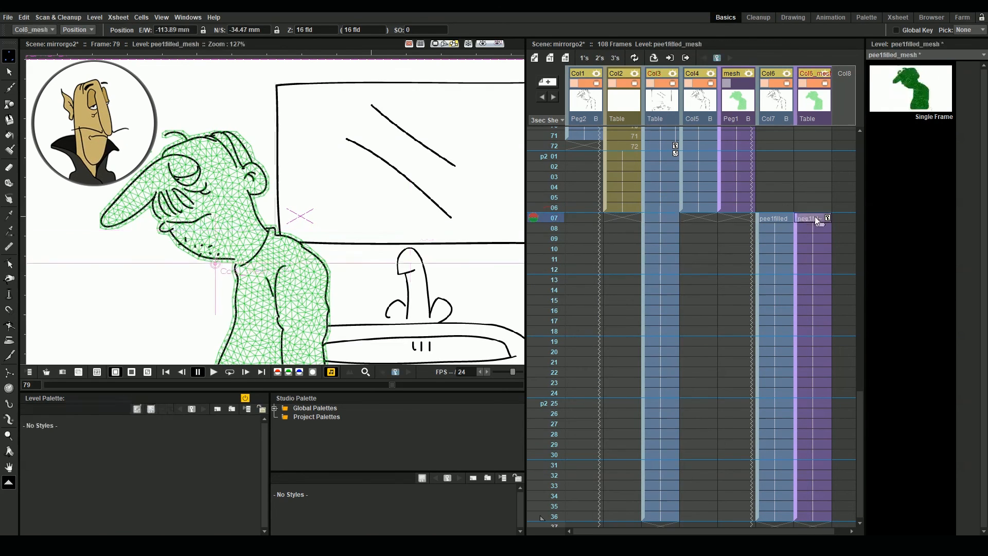
{"action": "key", "text": "k"}
{"action": "scroll", "coordinate": [302, 275], "scroll_direction": "down", "scroll_amount": 3}
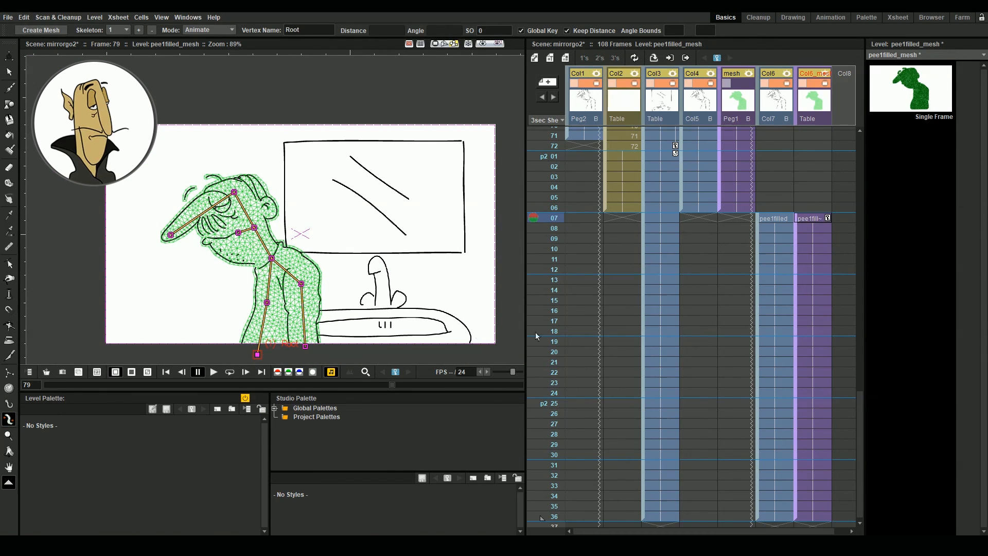
{"action": "left_click", "coordinate": [824, 344]}
{"action": "left_click_drag", "start_coordinate": [254, 228], "coordinate": [249, 231]}
{"action": "left_click_drag", "start_coordinate": [305, 346], "coordinate": [296, 344]}
Add a mesh pose key at frame 96 and copy the frame 91 key to frame 102.
{"action": "left_click", "coordinate": [555, 269]}
{"action": "left_click", "coordinate": [556, 393]}
{"action": "left_click", "coordinate": [828, 342]}
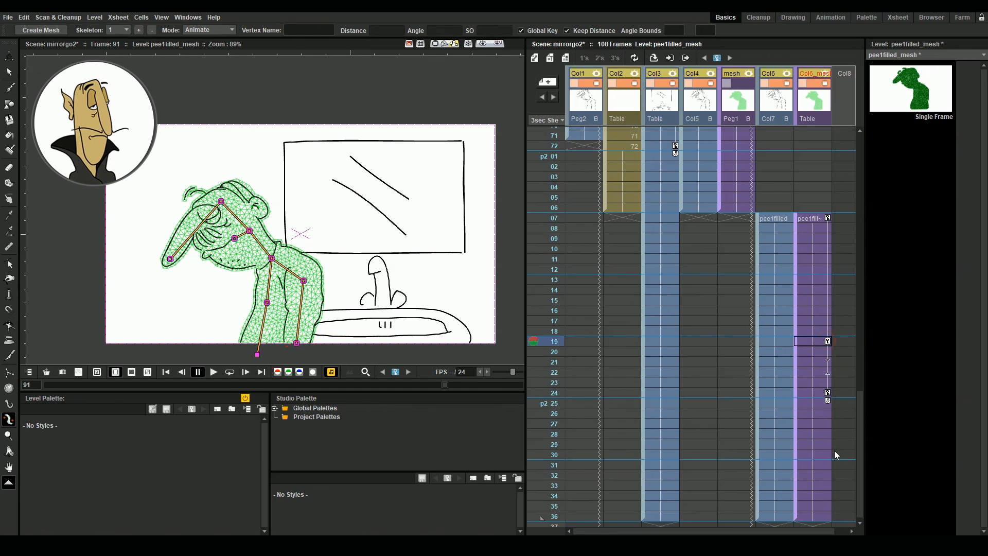
{"action": "left_click_drag", "start_coordinate": [827, 341], "coordinate": [828, 455]}
{"action": "left_click", "coordinate": [548, 269]}
{"action": "left_click", "coordinate": [544, 332]}
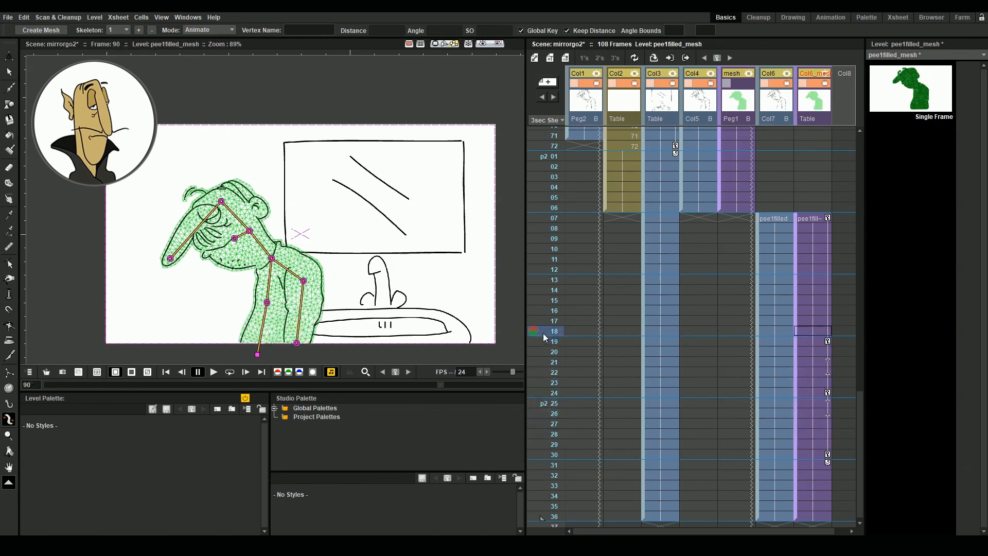
{"action": "left_click", "coordinate": [558, 443]}
{"action": "left_click", "coordinate": [559, 453]}
Adjust the head pose of the pee1filled mesh at frame 107.
{"action": "scroll", "coordinate": [804, 396], "scroll_direction": "down", "scroll_amount": 2}
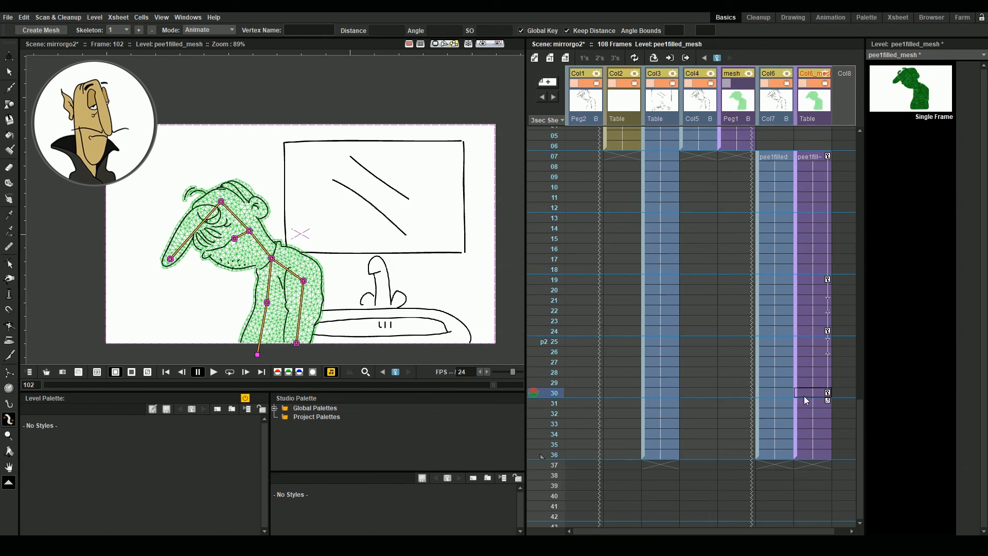
{"action": "left_click", "coordinate": [827, 442]}
{"action": "left_click_drag", "start_coordinate": [249, 231], "coordinate": [255, 232]}
Extend Col3, Col6 and Col6_mesh to frame 132.
{"action": "left_click_drag", "start_coordinate": [660, 457], "coordinate": [813, 455]}
{"action": "scroll", "coordinate": [759, 315], "scroll_direction": "down", "scroll_amount": 6}
{"action": "left_click_drag", "start_coordinate": [821, 276], "coordinate": [827, 486]}
Adjust the neck joint at frame 110 and copy that pose key to frame 115.
{"action": "left_click", "coordinate": [826, 257]}
{"action": "left_click_drag", "start_coordinate": [273, 258], "coordinate": [274, 259]}
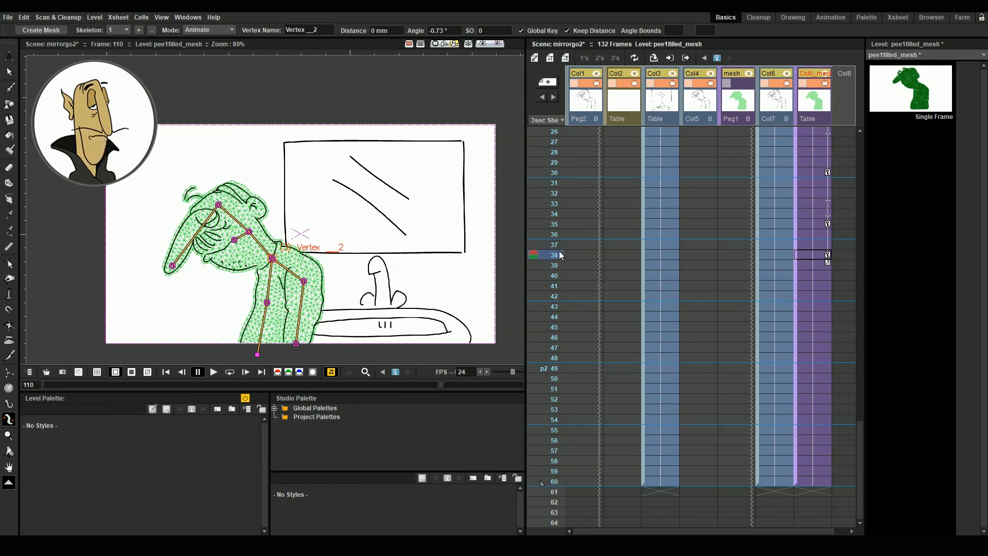
{"action": "left_click", "coordinate": [545, 267]}
{"action": "left_click", "coordinate": [552, 298]}
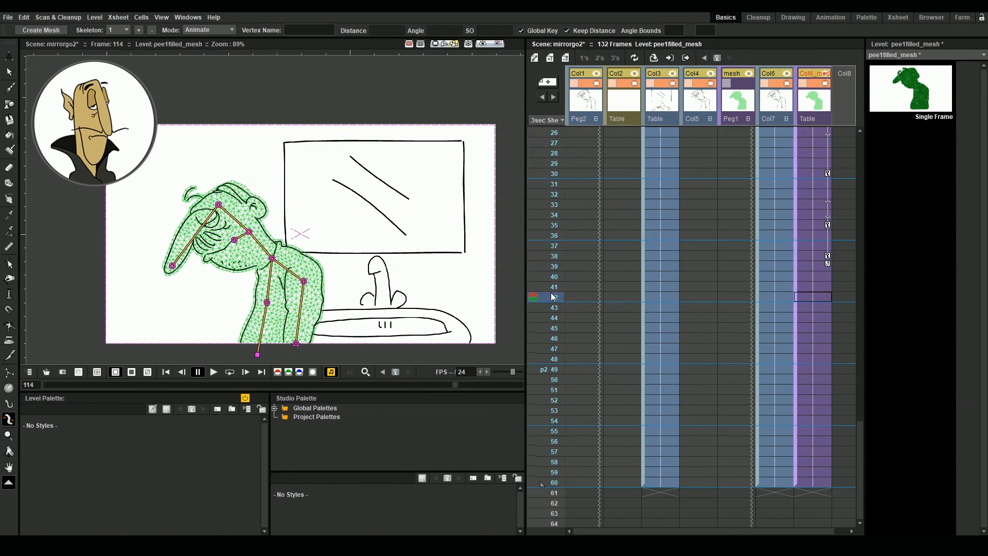
{"action": "left_click", "coordinate": [552, 256]}
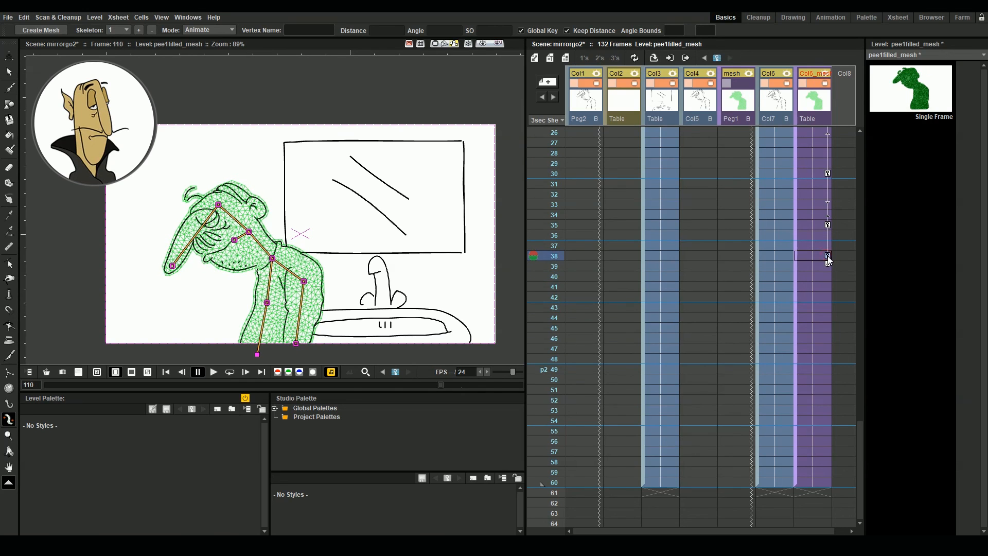
Pose the mesh at frame 127 with the head slightly raised and the arm adjusted.
{"action": "left_click", "coordinate": [824, 425]}
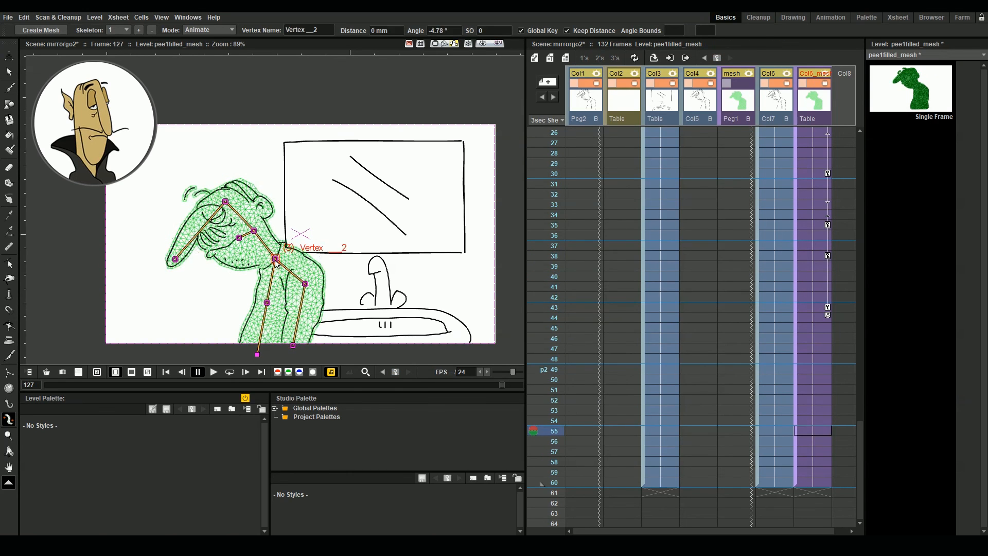
{"action": "left_click", "coordinate": [828, 431]}
{"action": "left_click", "coordinate": [544, 381]}
{"action": "left_click", "coordinate": [543, 427]}
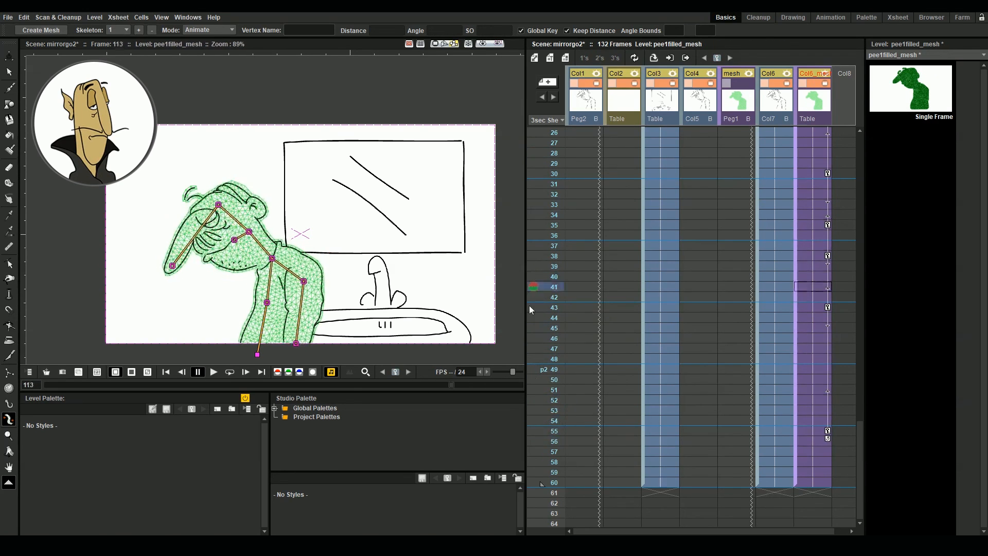
Extend Col3, Col6 and Col6_mesh to frame 162 and copy the frame 127 pose key to frame 145.
{"action": "scroll", "coordinate": [674, 276], "scroll_direction": "down", "scroll_amount": 6}
{"action": "scroll", "coordinate": [674, 275], "scroll_direction": "up", "scroll_amount": 1}
{"action": "left_click", "coordinate": [674, 276]}
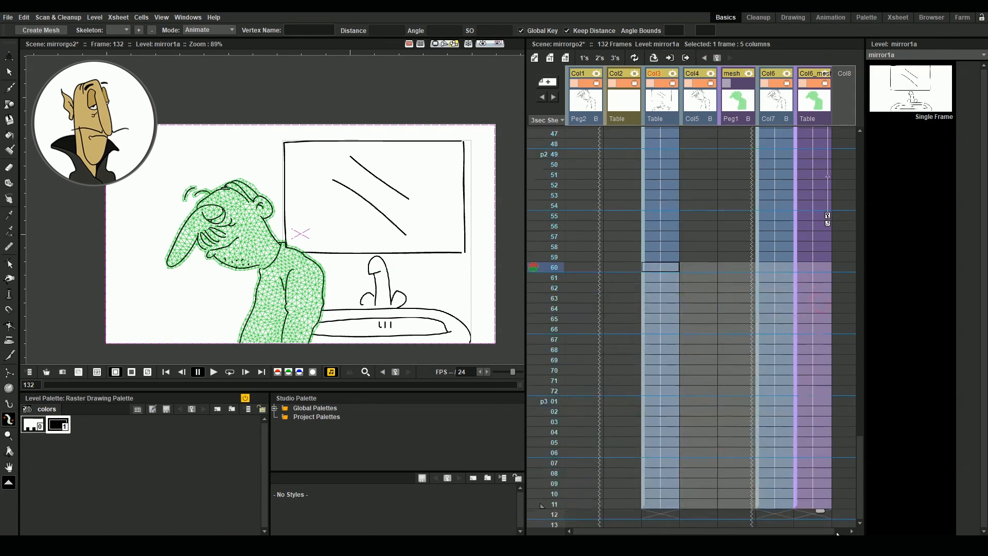
{"action": "left_click_drag", "start_coordinate": [827, 278], "coordinate": [827, 462]}
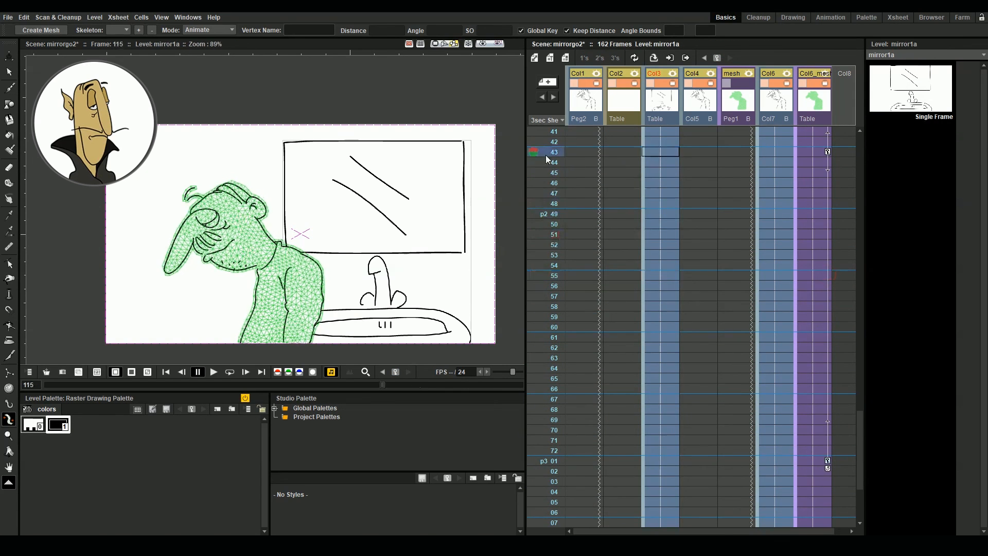
{"action": "scroll", "coordinate": [643, 335], "scroll_direction": "down", "scroll_amount": 6}
{"action": "left_click", "coordinate": [554, 288]}
{"action": "left_click_drag", "start_coordinate": [554, 295], "coordinate": [554, 330]}
Pose the mesh at frame 150 with the head tilted down and the neck and mouth joints adjusted.
{"action": "left_click", "coordinate": [820, 328]}
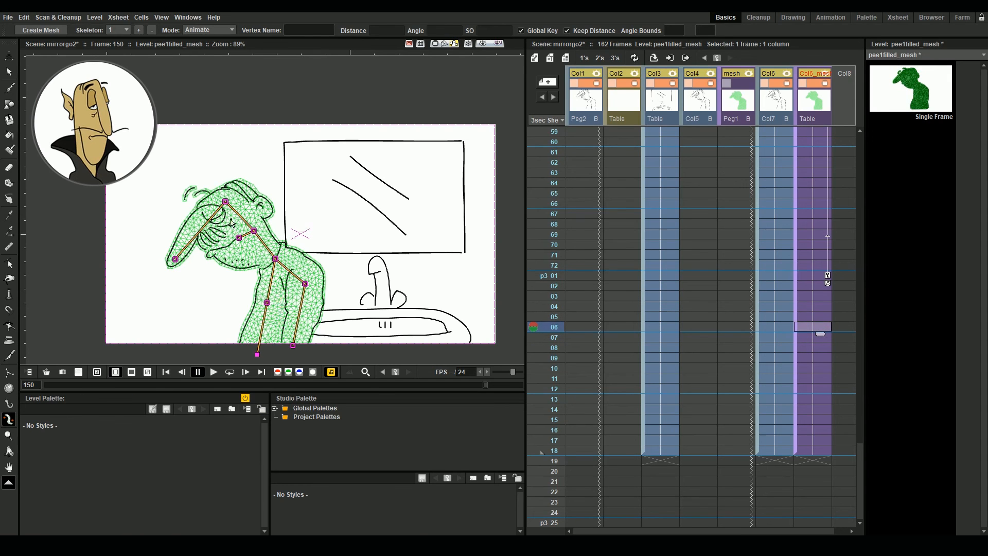
{"action": "left_click_drag", "start_coordinate": [231, 224], "coordinate": [289, 220]}
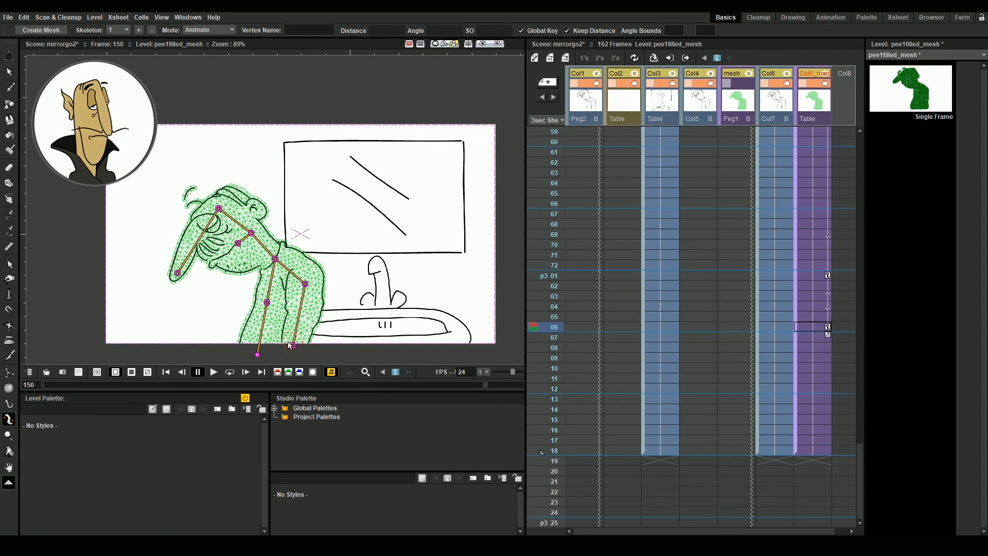
{"action": "left_click", "coordinate": [556, 152]}
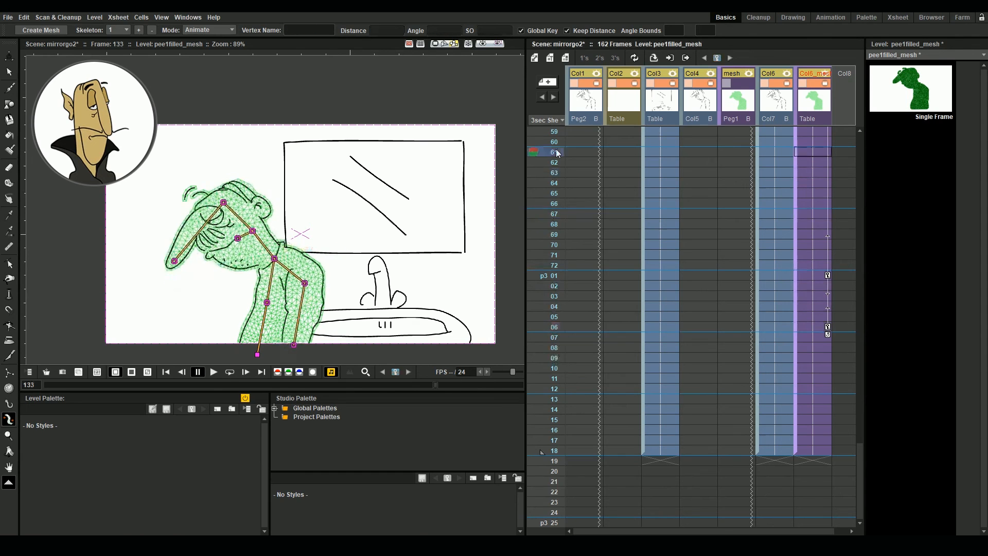
{"action": "left_click", "coordinate": [556, 327]}
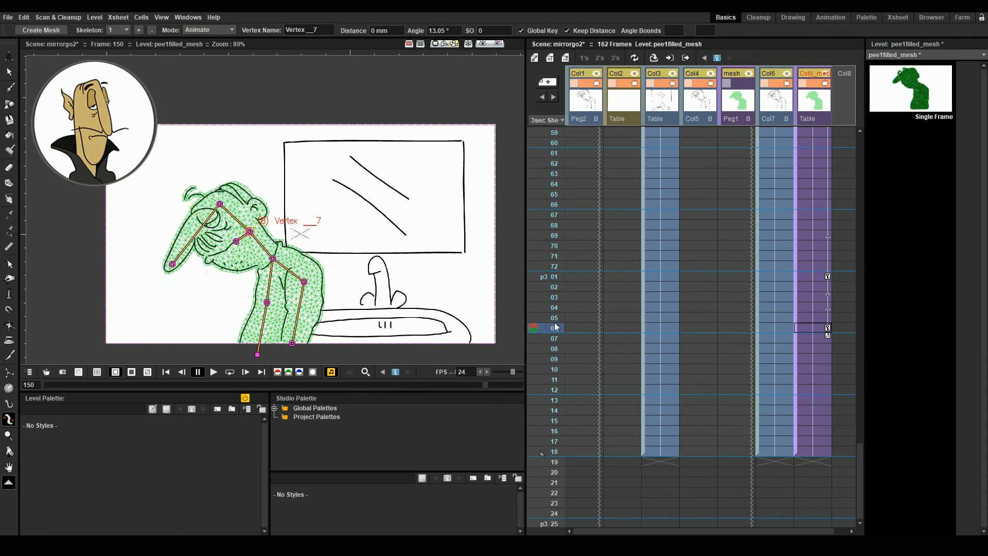
{"action": "left_click", "coordinate": [517, 332]}
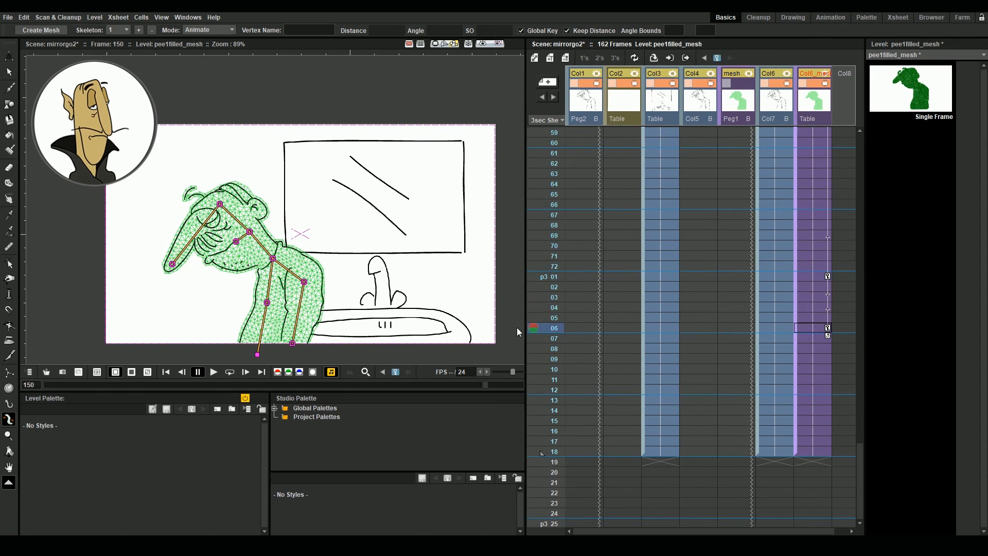
Shift the arm's end joint slightly at frame 154 and copy the frame 150 pose key to frame 159.
{"action": "key", "text": "Down"}
{"action": "key", "text": "Down"}
{"action": "key", "text": "Down"}
{"action": "key", "text": "Down"}
{"action": "left_click", "coordinate": [287, 343]}
{"action": "left_click_drag", "start_coordinate": [287, 343], "coordinate": [286, 343]}
{"action": "left_click", "coordinate": [304, 282]}
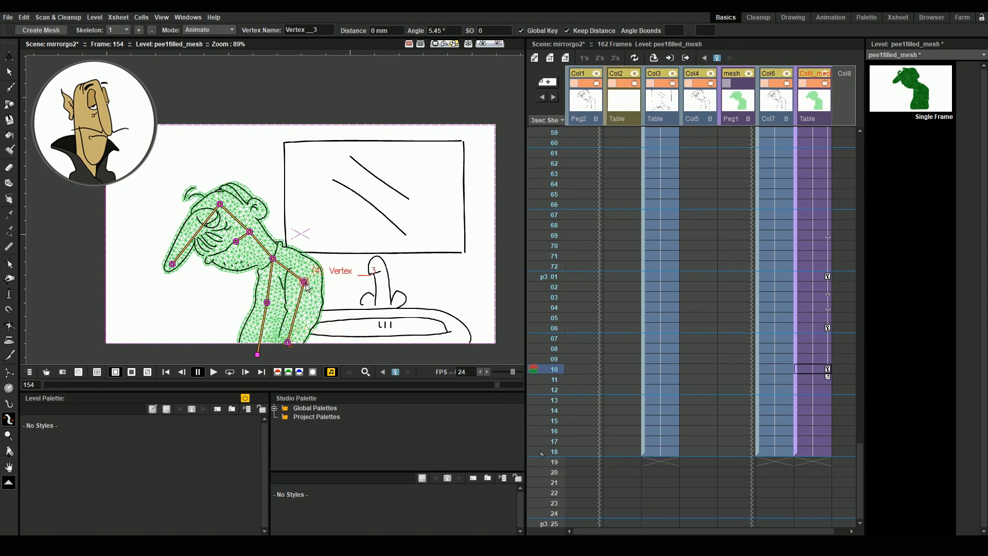
{"action": "left_click_drag", "start_coordinate": [827, 328], "coordinate": [829, 421]}
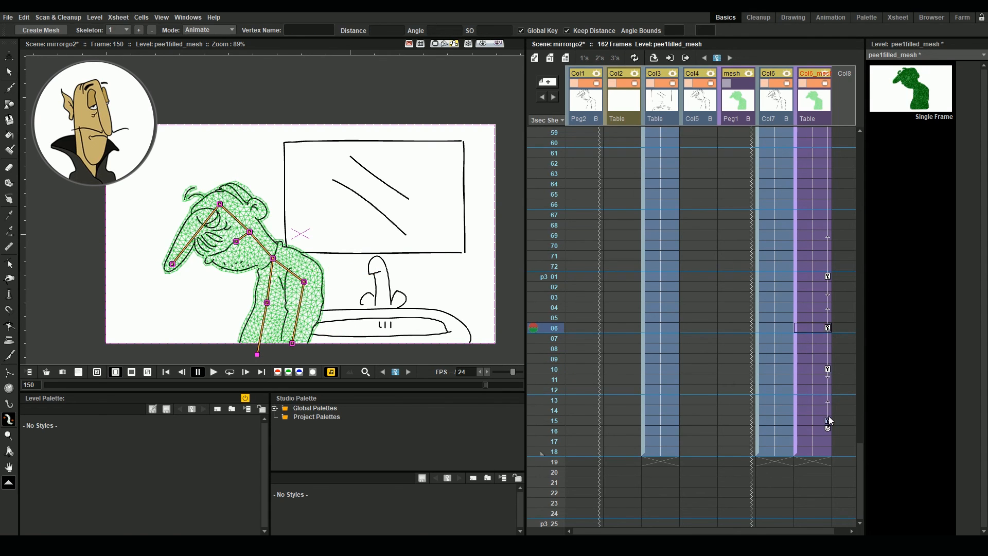
{"action": "left_click", "coordinate": [552, 425]}
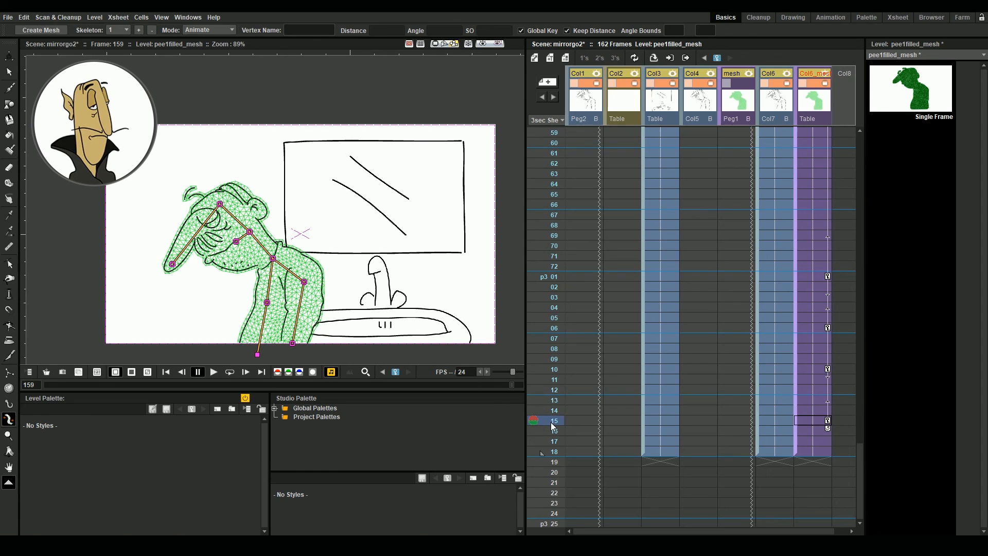
Extend Col3, Col6 and Col6_mesh to frame 186.
{"action": "scroll", "coordinate": [718, 341], "scroll_direction": "down", "scroll_amount": 6}
{"action": "left_click_drag", "start_coordinate": [814, 276], "coordinate": [823, 432]}
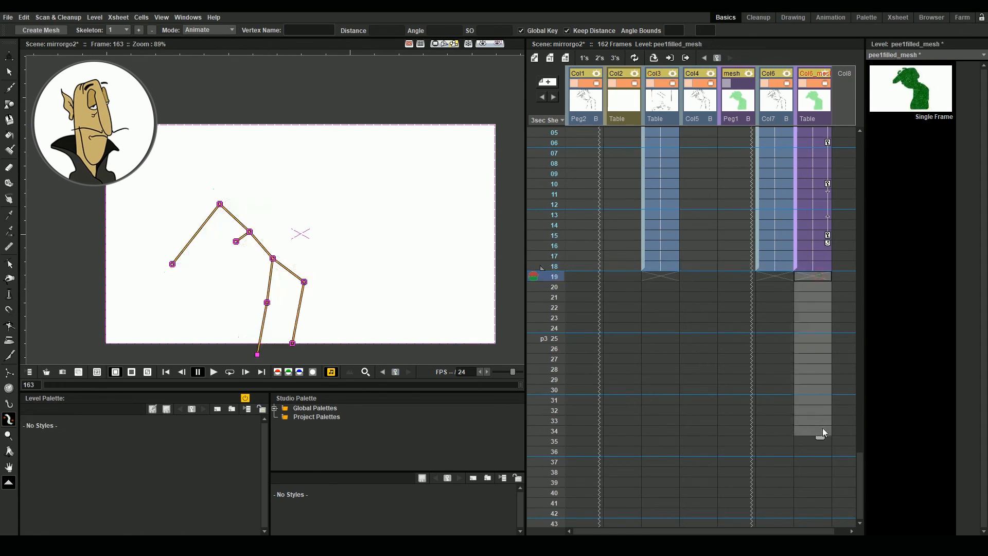
{"action": "left_click_drag", "start_coordinate": [661, 267], "coordinate": [808, 521]}
Move the arm's end joint slightly at frame 163 to key another arm pose.
{"action": "left_click", "coordinate": [819, 235]}
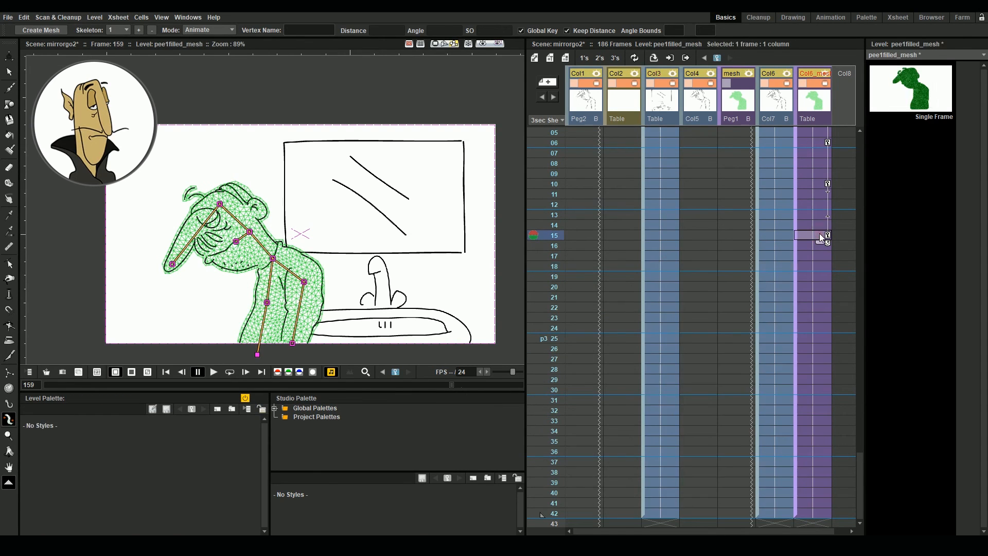
{"action": "left_click", "coordinate": [826, 277]}
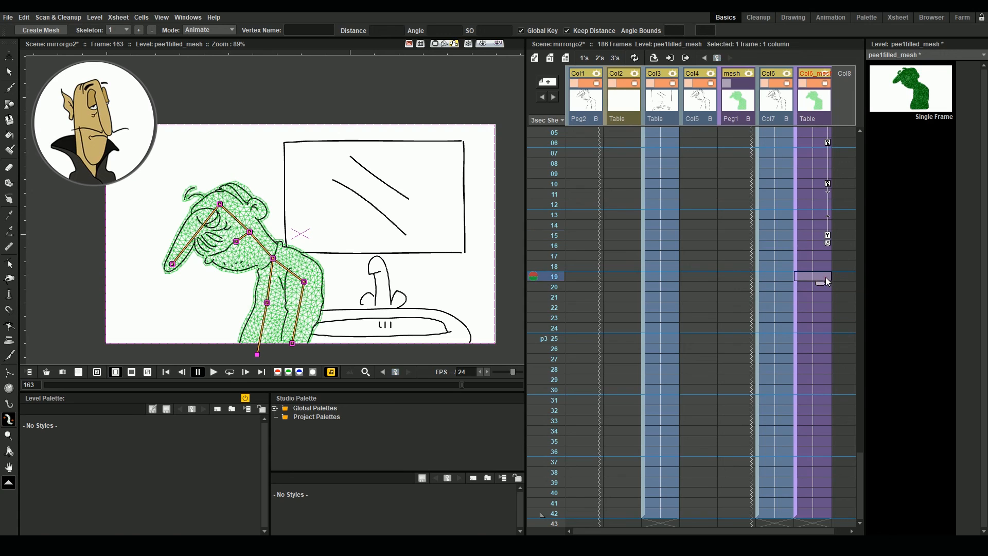
{"action": "left_click", "coordinate": [295, 343]}
Copy the existing mesh pose keys to frames 166, 169 and 172 to repeat the arm motion.
{"action": "left_click", "coordinate": [828, 232]}
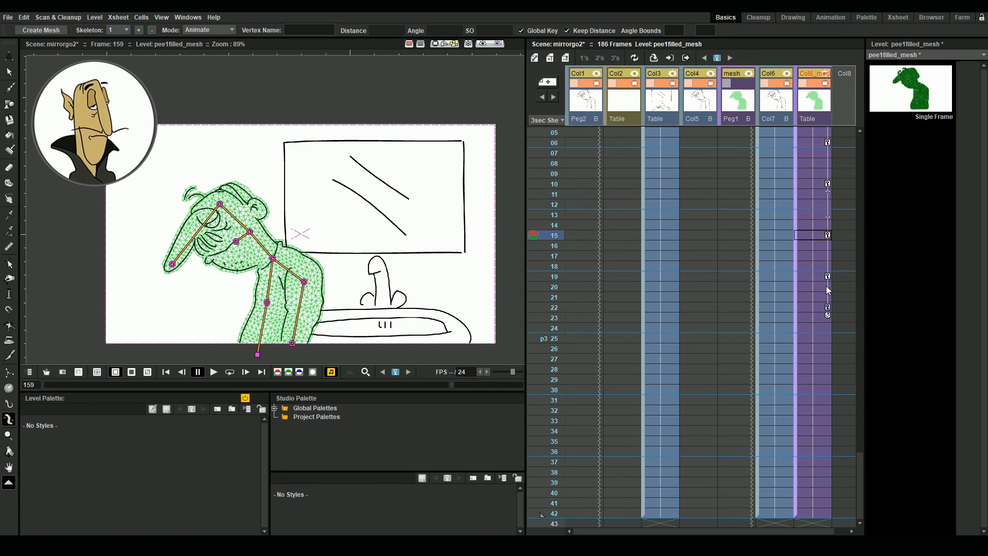
{"action": "left_click_drag", "start_coordinate": [828, 308], "coordinate": [828, 338]}
{"action": "left_click", "coordinate": [829, 305]}
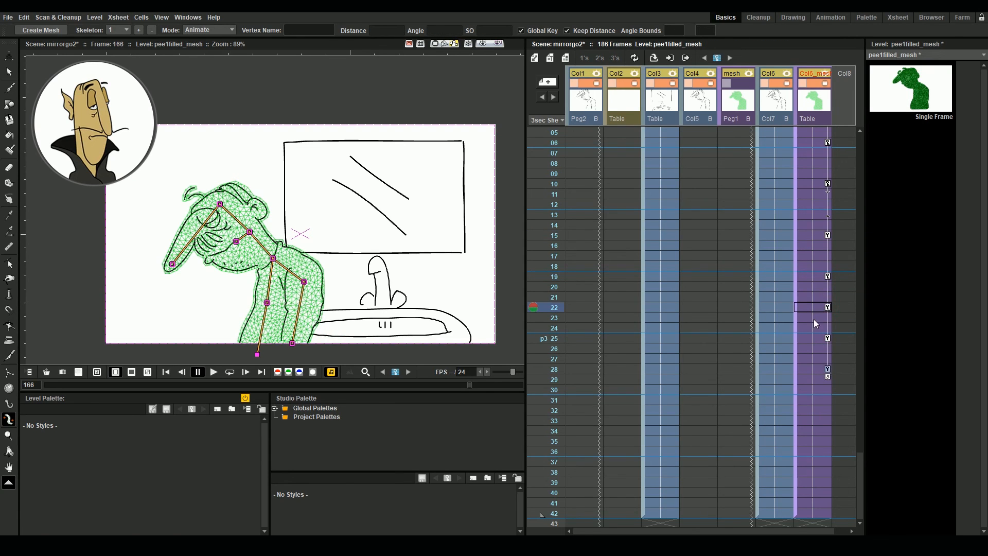
Animate a slight vertical bob of Col6_mesh across the keys at frames 163 to 172, with N/S positions around -36.62 mm and -35.54 mm.
{"action": "mouse_move", "coordinate": [551, 262]}
{"action": "left_mouse_down"}
{"action": "mouse_move", "coordinate": [540, 237]}
{"action": "mouse_move", "coordinate": [556, 258]}
{"action": "mouse_move", "coordinate": [549, 184]}
{"action": "mouse_move", "coordinate": [558, 233]}
{"action": "left_mouse_up"}
{"action": "left_click", "coordinate": [819, 236]}
{"action": "left_click", "coordinate": [10, 56]}
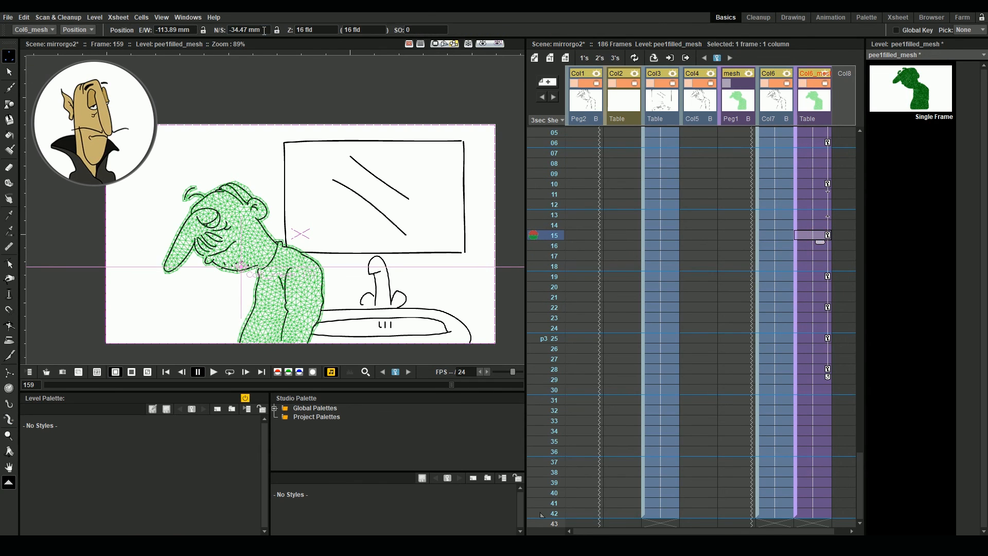
{"action": "left_click", "coordinate": [821, 278]}
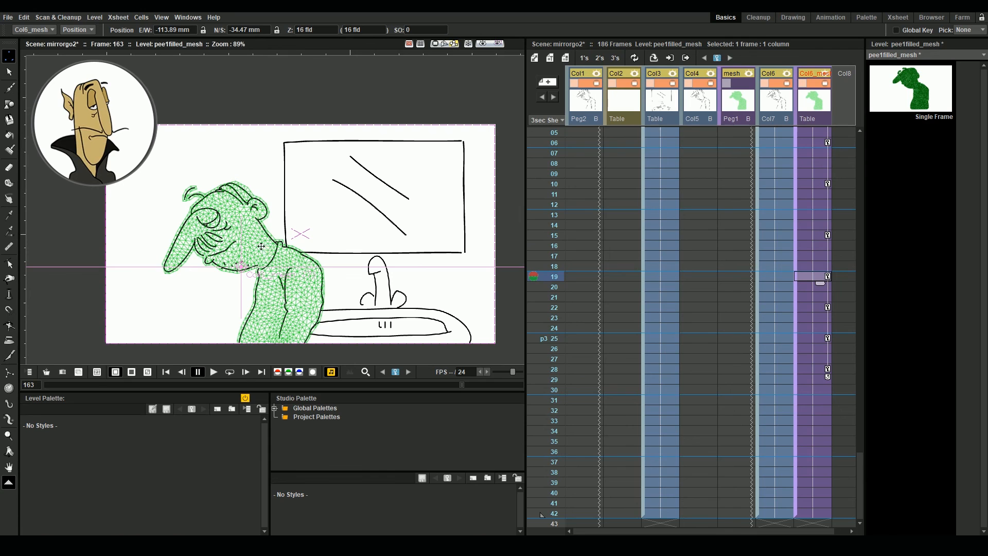
{"action": "left_click", "coordinate": [823, 309]}
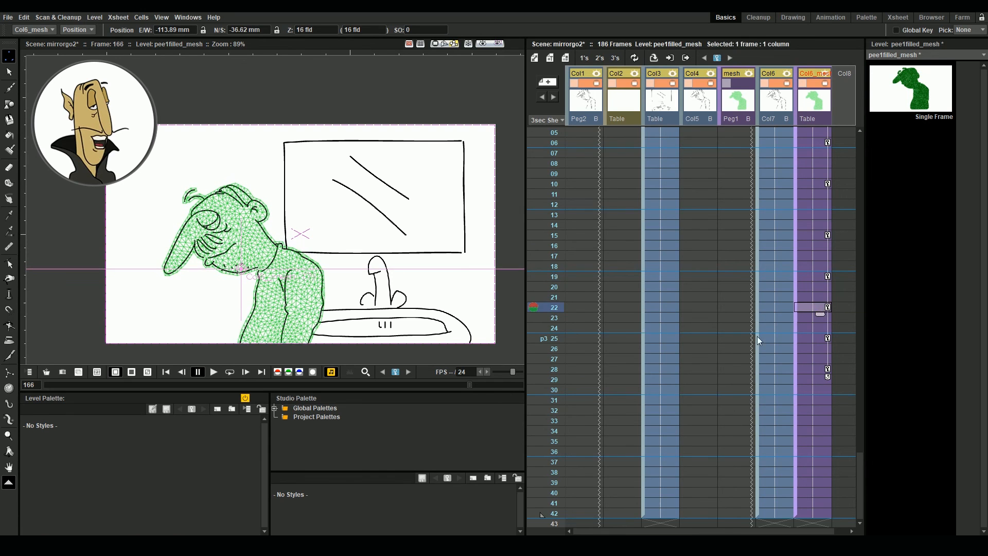
{"action": "left_click", "coordinate": [819, 339]}
{"action": "left_click", "coordinate": [816, 370]}
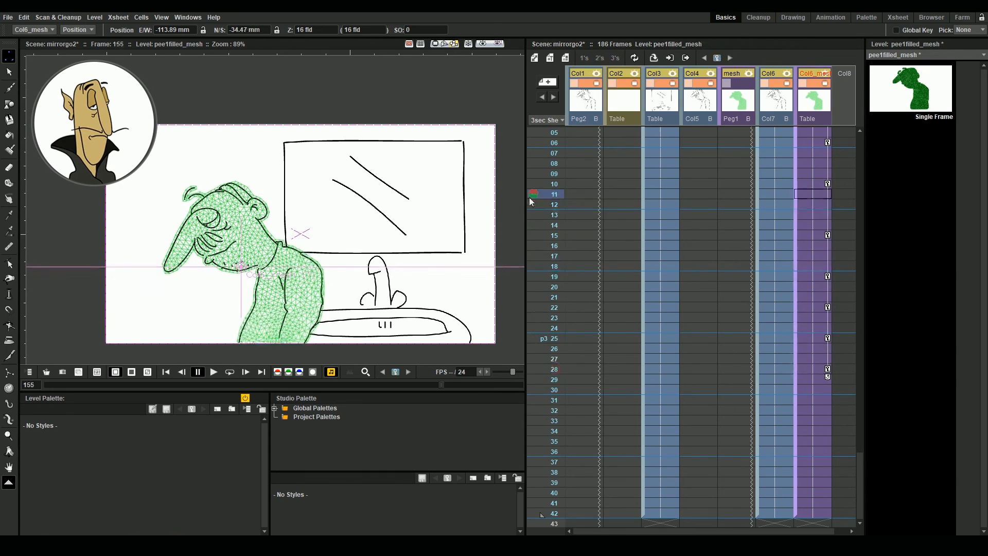
Preview the motion to frame 186 and copy the frame 172 key to frame 181.
{"action": "left_click_drag", "start_coordinate": [489, 381], "coordinate": [512, 384]}
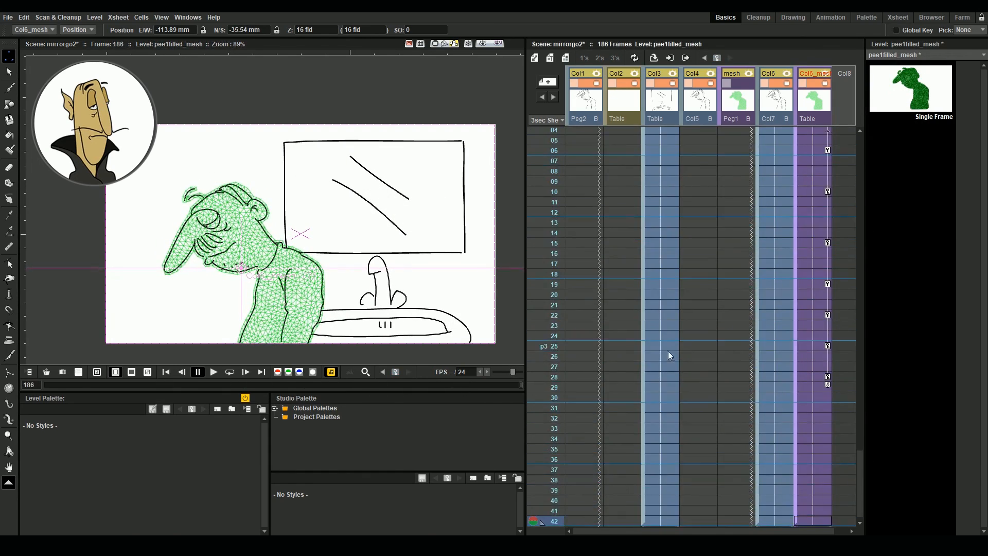
{"action": "scroll", "coordinate": [668, 352], "scroll_direction": "down", "scroll_amount": 10}
{"action": "left_click", "coordinate": [826, 316]}
{"action": "left_click", "coordinate": [828, 410]}
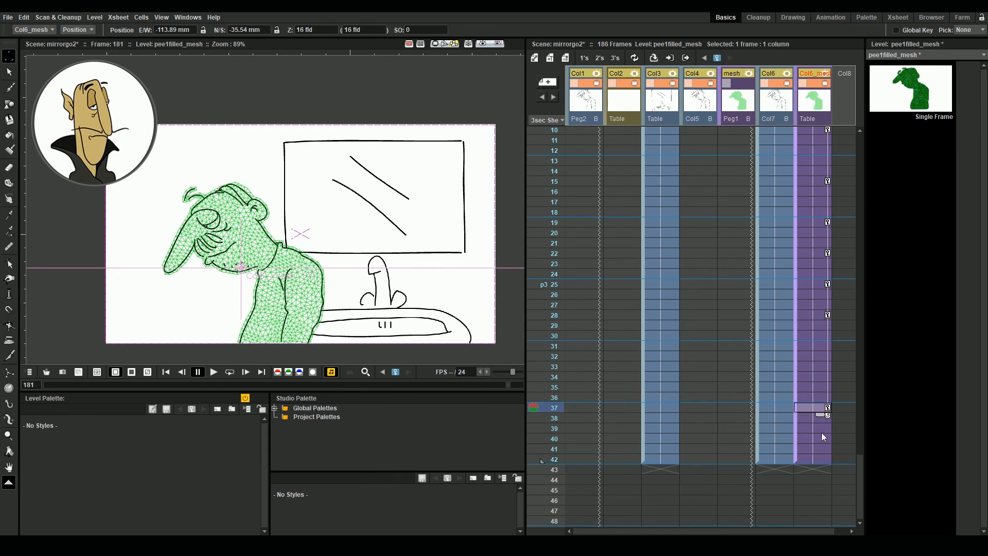
Pose the mesh at frame 186 with the Plastic tool so the head and nose lift.
{"action": "left_click", "coordinate": [821, 459]}
{"action": "key", "text": "k"}
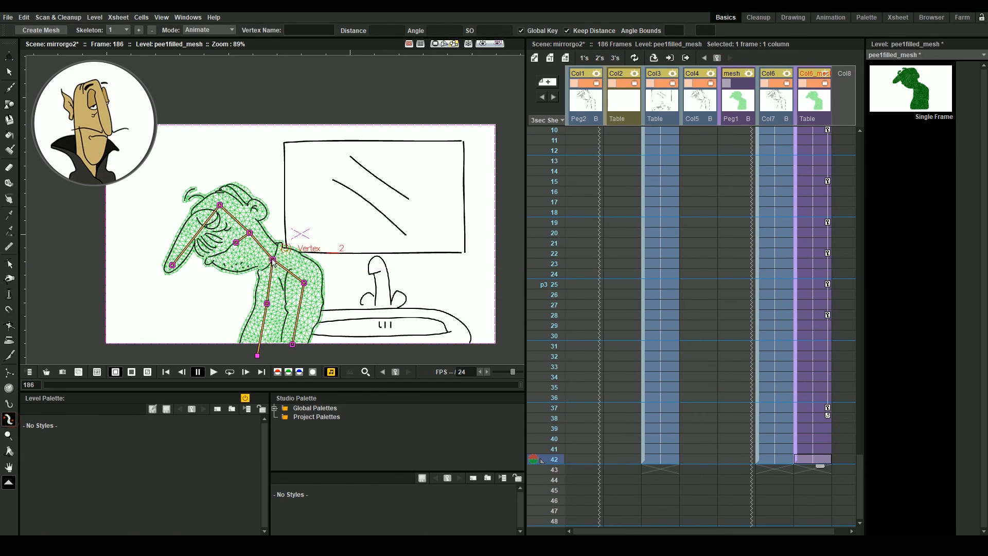
{"action": "left_click_drag", "start_coordinate": [273, 260], "coordinate": [178, 254]}
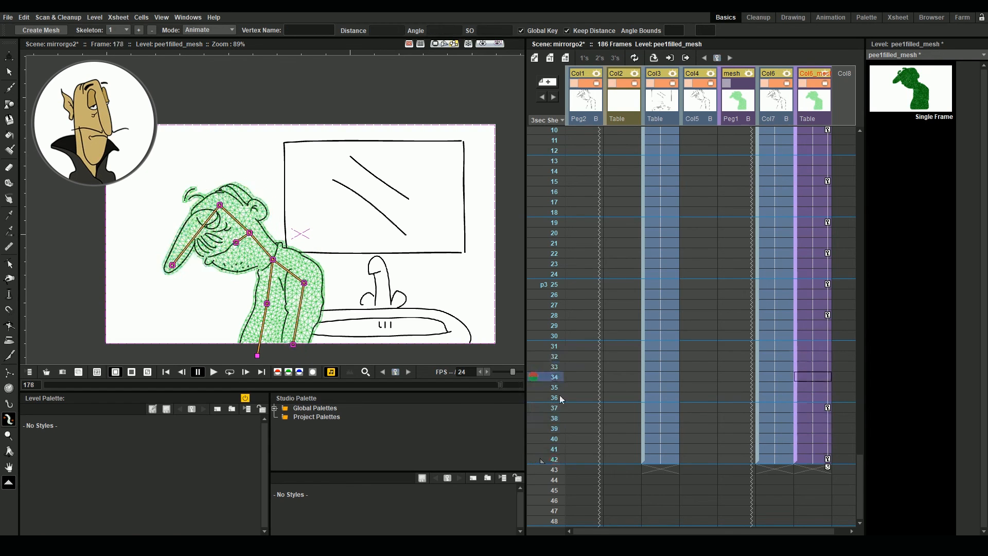
{"action": "left_click", "coordinate": [577, 467]}
{"action": "left_click", "coordinate": [585, 455]}
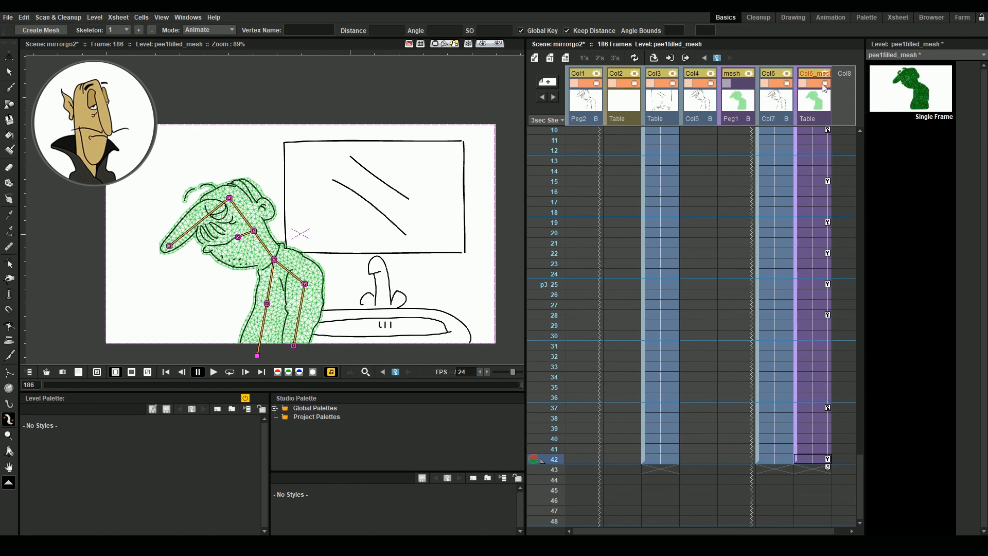
Hide the Col6_mesh mesh overlay and preview the animation through to frame 186.
{"action": "left_click", "coordinate": [616, 391]}
{"action": "left_click_drag", "start_coordinate": [489, 384], "coordinate": [525, 392]}
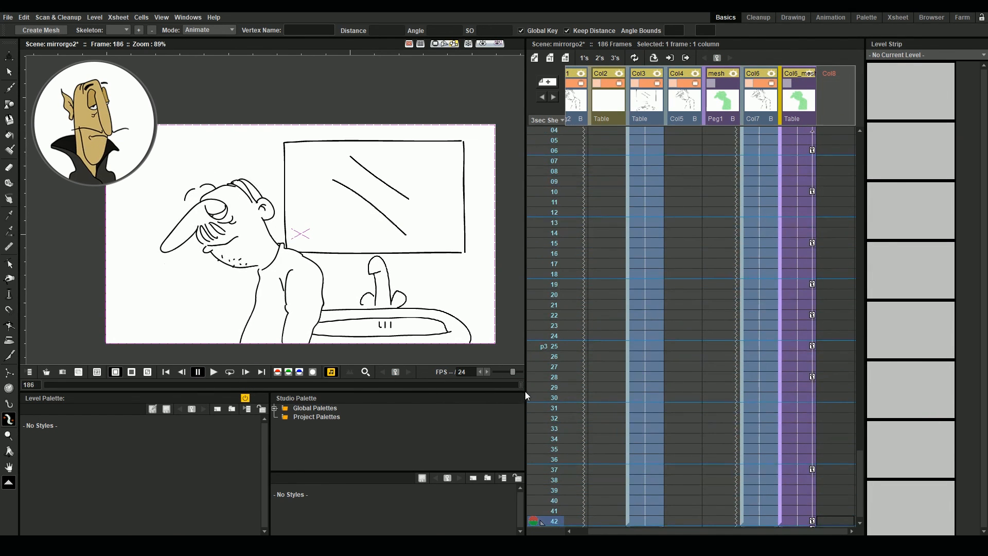